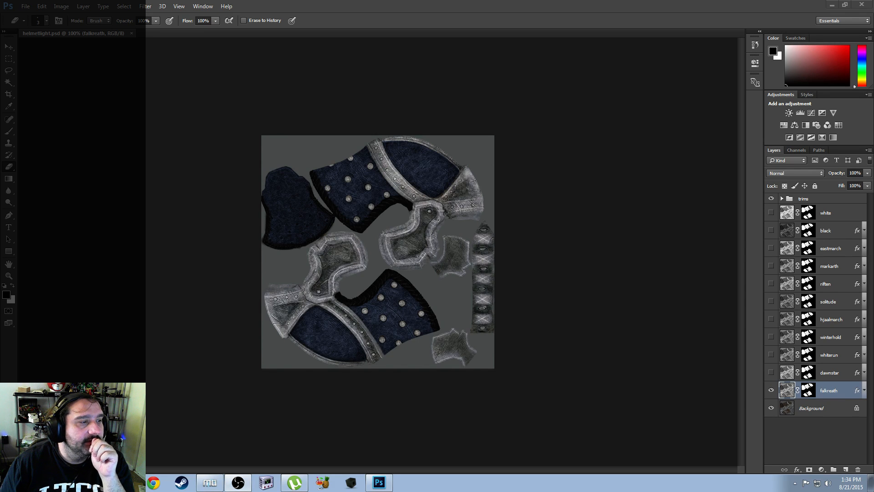
{"action": "left_click_drag", "start_coordinate": [0, 69], "coordinate": [0, 8]}
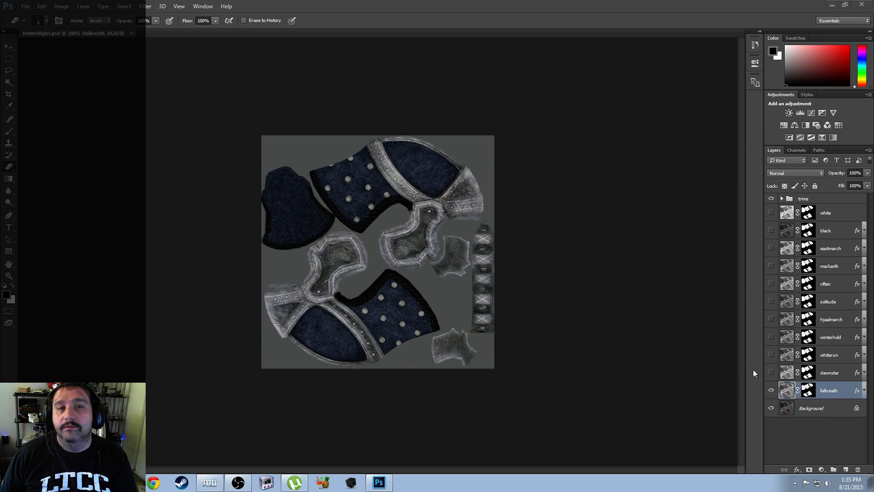
Expand the trims group and turn on the white trim and gold trim layers
{"action": "left_click", "coordinate": [780, 199]}
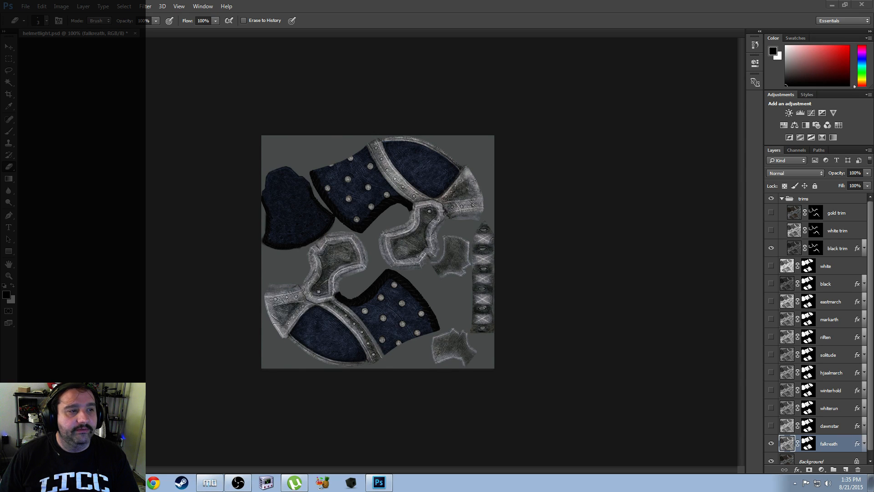
{"action": "left_click", "coordinate": [771, 231]}
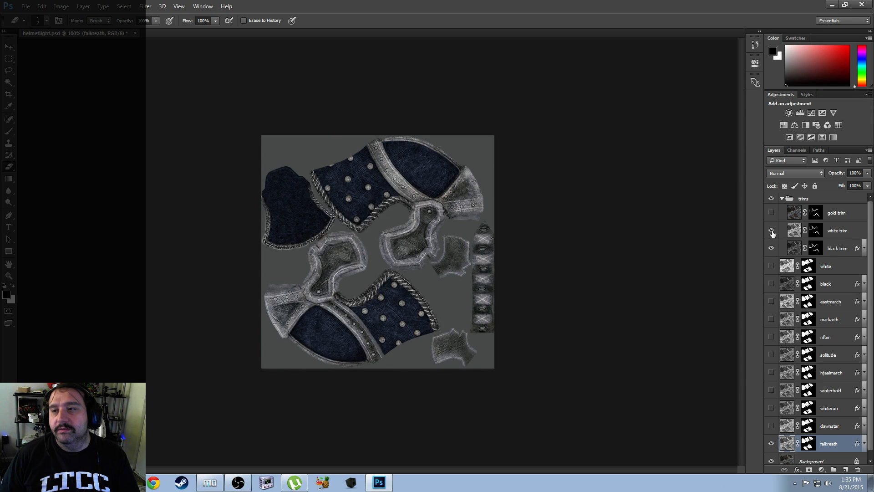
{"action": "left_click", "coordinate": [771, 213]}
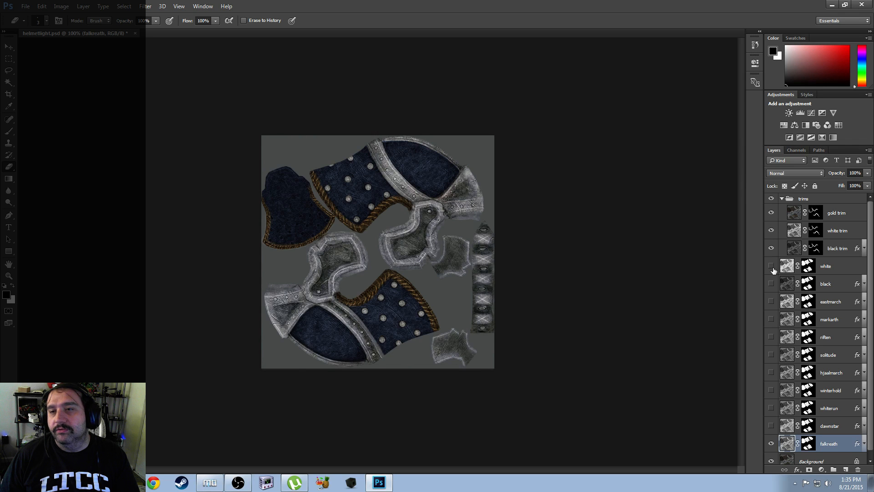
Show the dawnstar layer and preview it with the black, white and gold trims, leaving white and gold trim turned on
{"action": "left_click", "coordinate": [771, 426]}
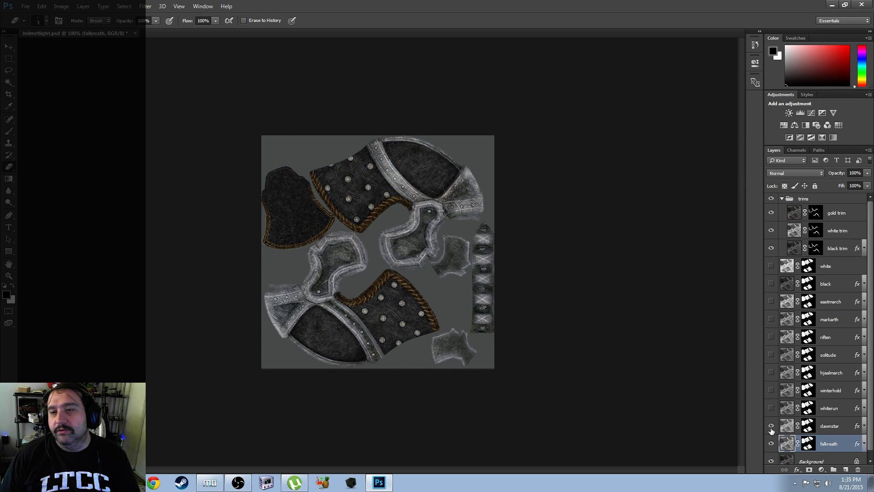
{"action": "left_click", "coordinate": [771, 213]}
{"action": "left_click", "coordinate": [771, 230]}
{"action": "left_click", "coordinate": [771, 230]}
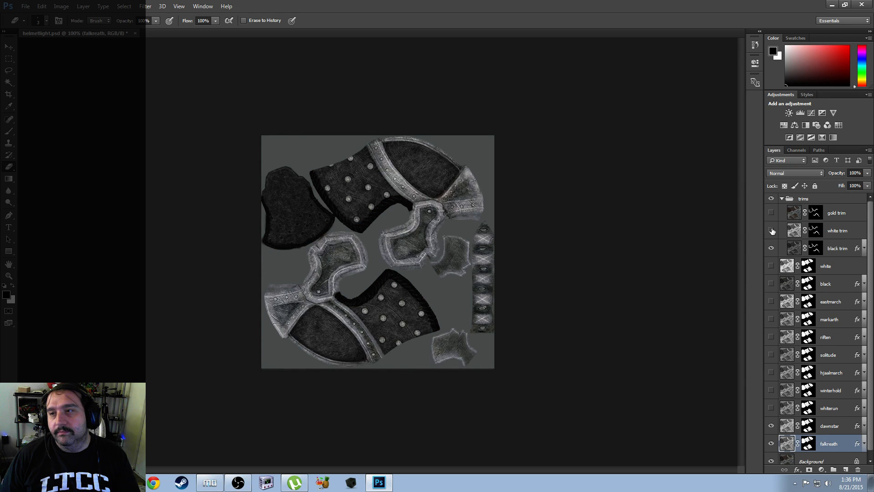
{"action": "left_click", "coordinate": [771, 212]}
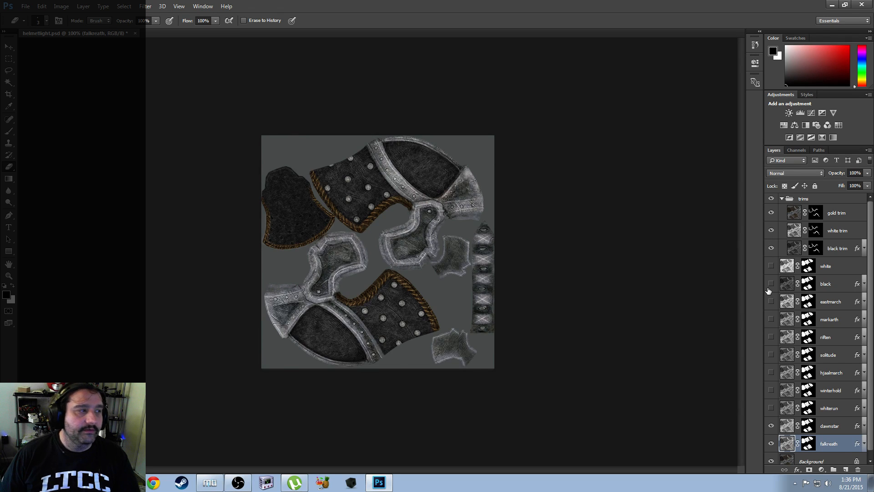
Turn on the remaining colour layers one by one, from whiterun up through eastmarch, black and white, to preview each variant
{"action": "left_click", "coordinate": [771, 408]}
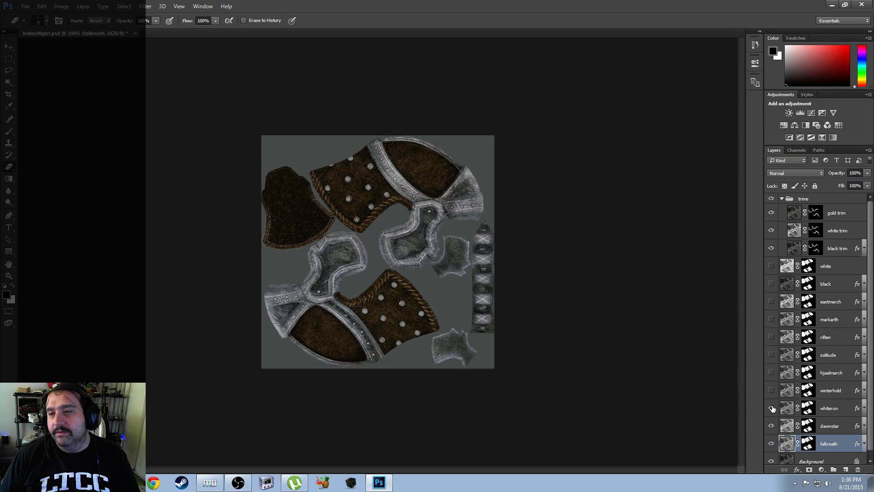
{"action": "left_click", "coordinate": [771, 390]}
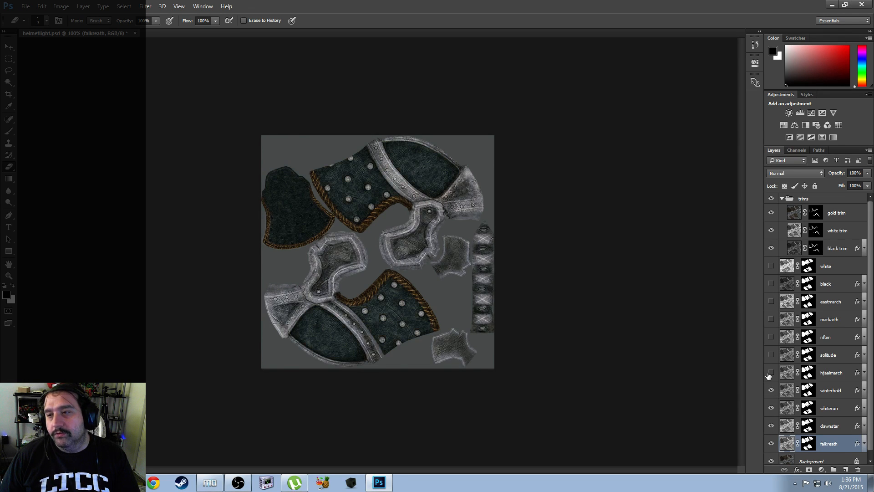
{"action": "left_click", "coordinate": [770, 372]}
{"action": "left_click", "coordinate": [771, 355]}
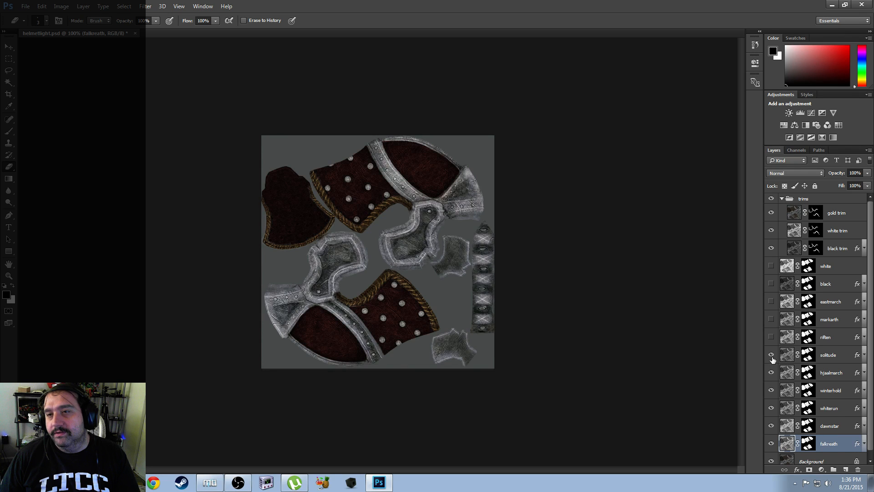
{"action": "left_click", "coordinate": [772, 338]}
{"action": "left_click", "coordinate": [770, 319]}
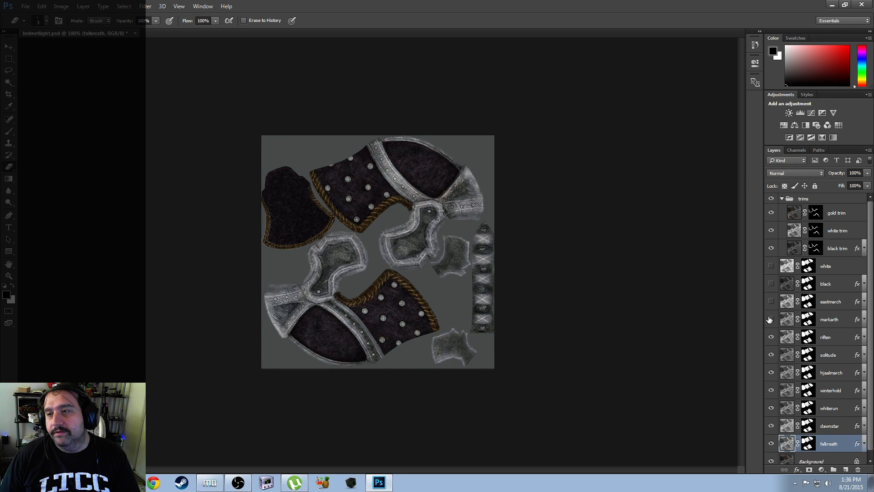
{"action": "left_click", "coordinate": [770, 302]}
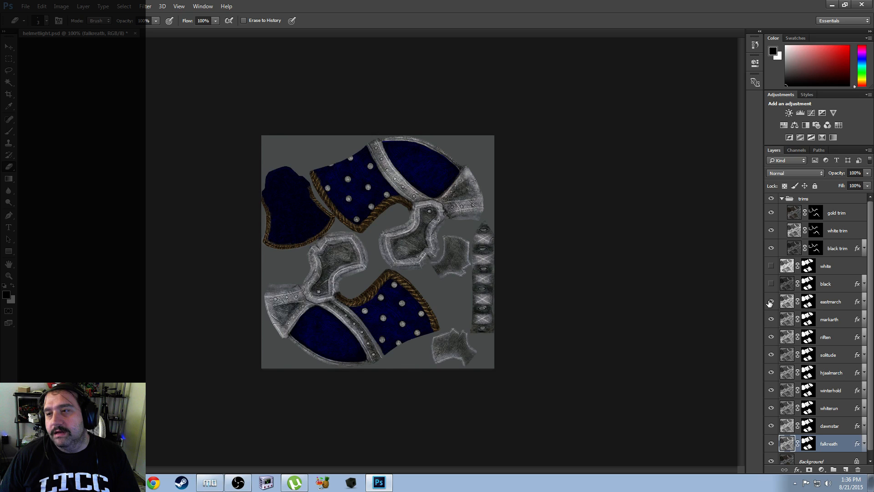
{"action": "left_click", "coordinate": [770, 284]}
{"action": "left_click", "coordinate": [771, 265]}
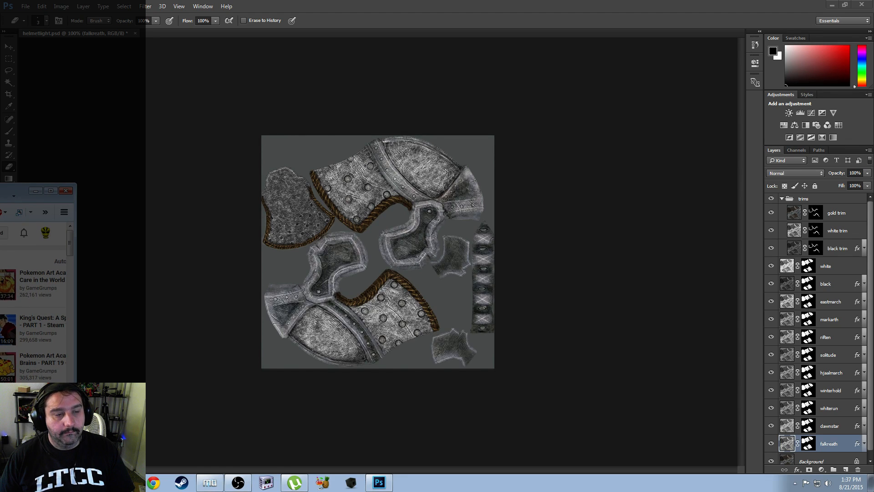
Close helmetlight.psd and save its changes
{"action": "left_click", "coordinate": [217, 260]}
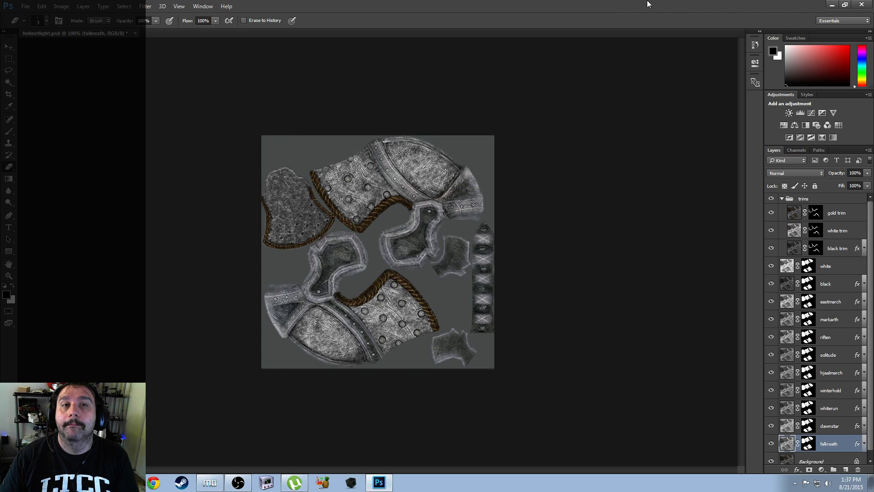
{"action": "left_click", "coordinate": [135, 33]}
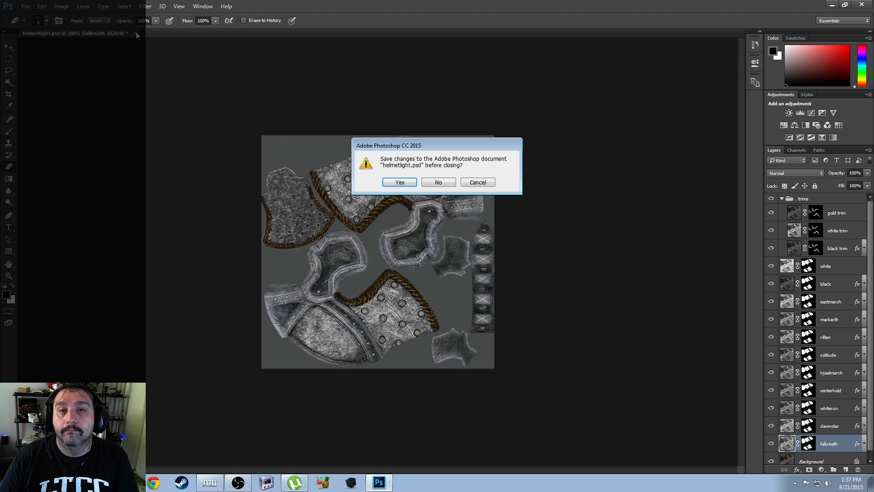
{"action": "left_click", "coordinate": [396, 183]}
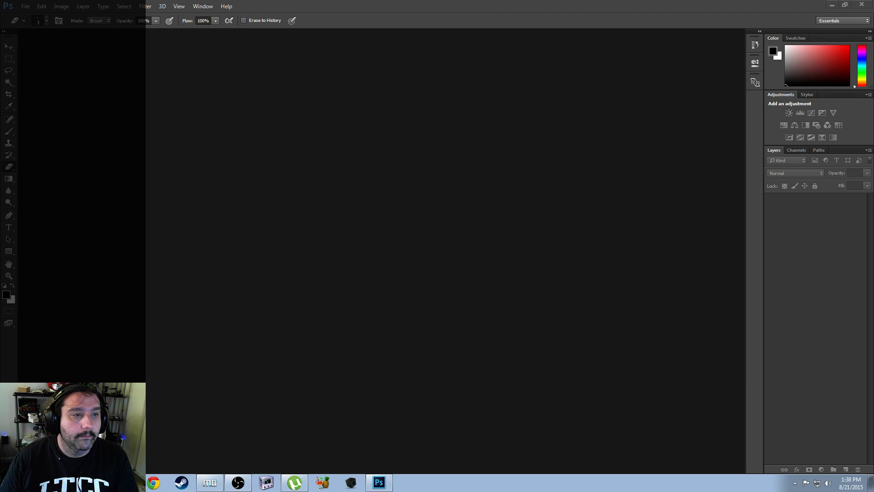
Open the recent file helmetheavy.psd
{"action": "left_click", "coordinate": [193, 196]}
{"action": "left_click", "coordinate": [24, 6]}
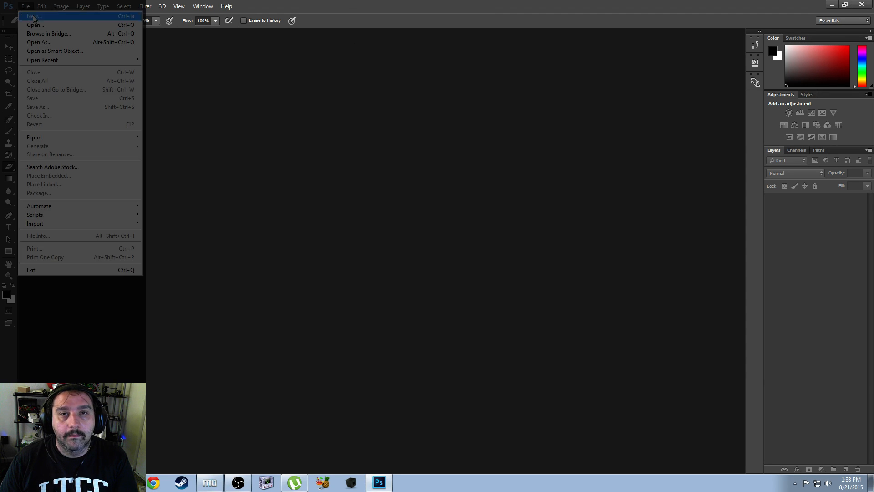
{"action": "mouse_move", "coordinate": [81, 60]}
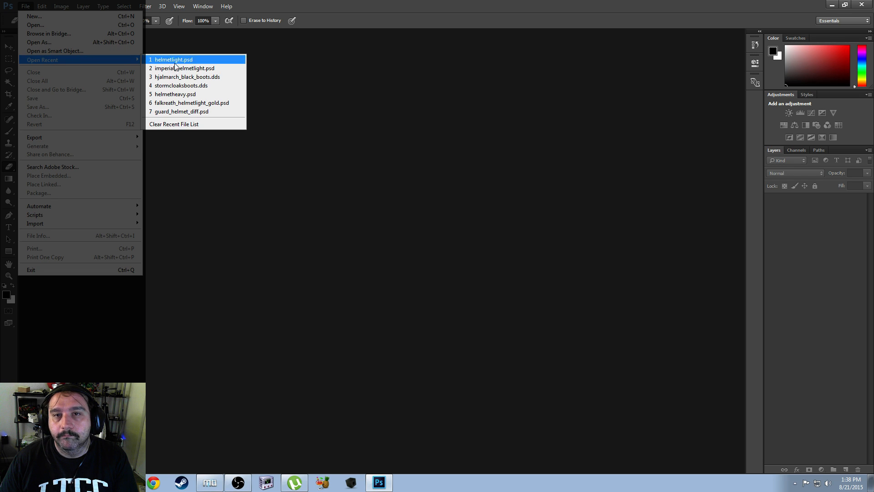
{"action": "left_click", "coordinate": [203, 94]}
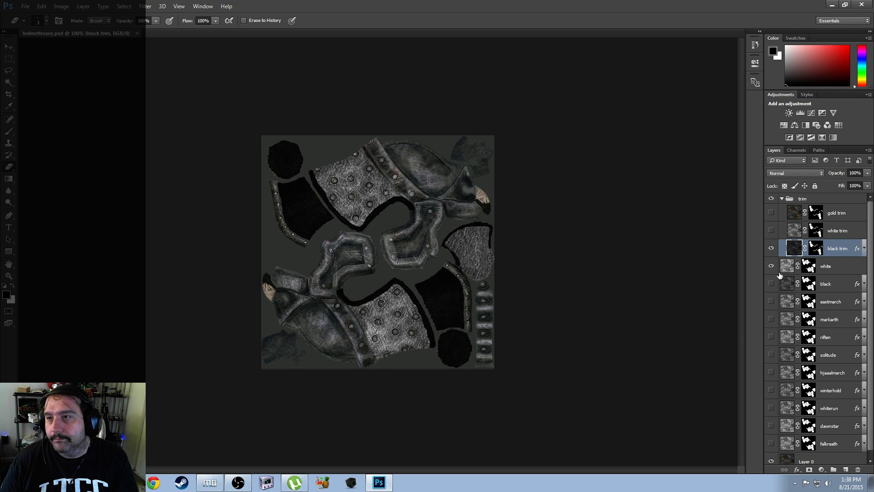
Preview the black, white and gold trims, leave white and gold trim visible, and collapse the trim group
{"action": "left_click_drag", "start_coordinate": [768, 247], "coordinate": [769, 220]}
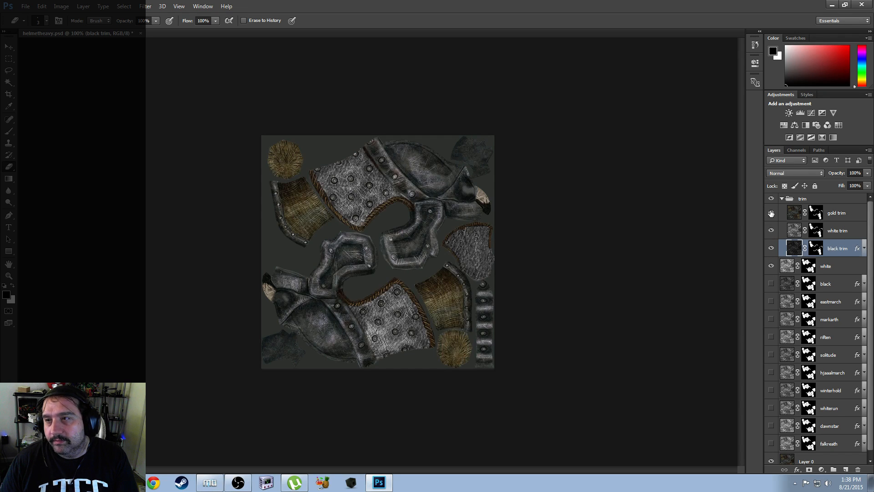
{"action": "left_click", "coordinate": [771, 213]}
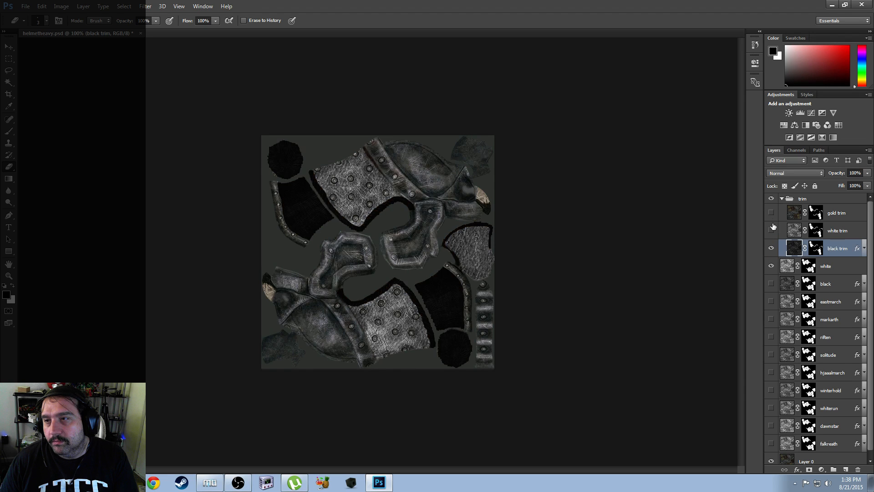
{"action": "left_click", "coordinate": [772, 231]}
{"action": "left_click", "coordinate": [771, 232]}
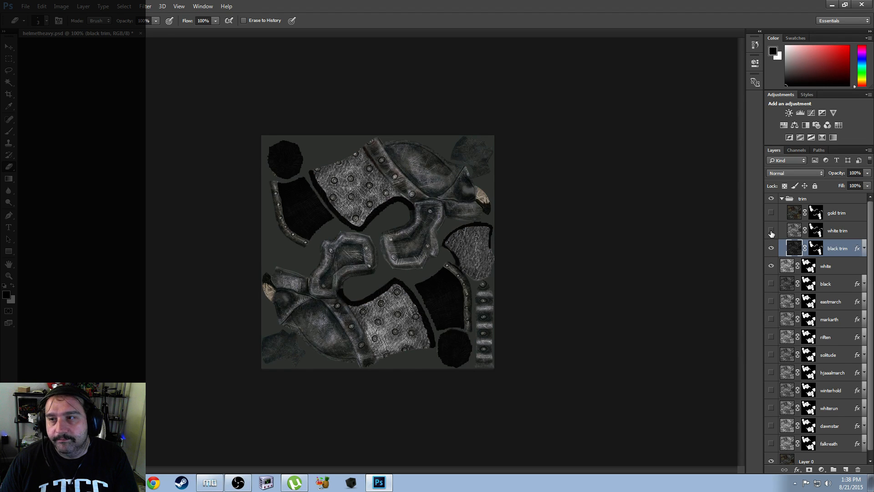
{"action": "left_click", "coordinate": [772, 232]}
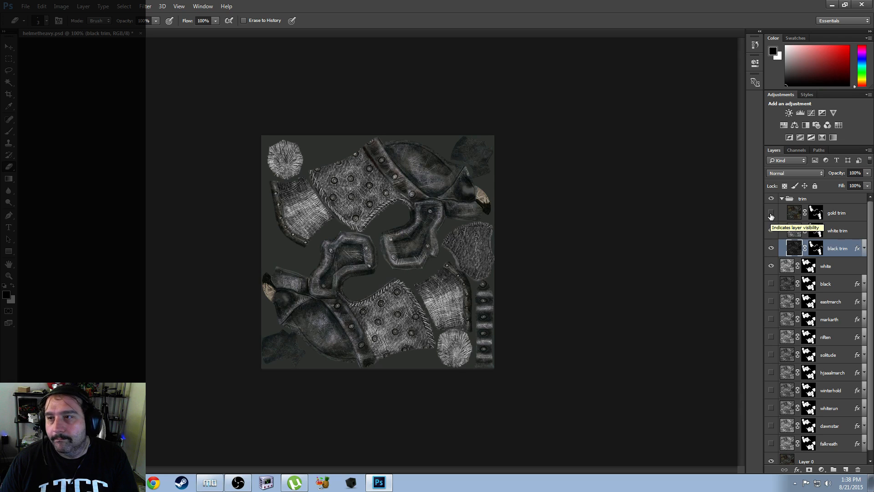
{"action": "left_click", "coordinate": [771, 213]}
{"action": "left_click", "coordinate": [781, 199]}
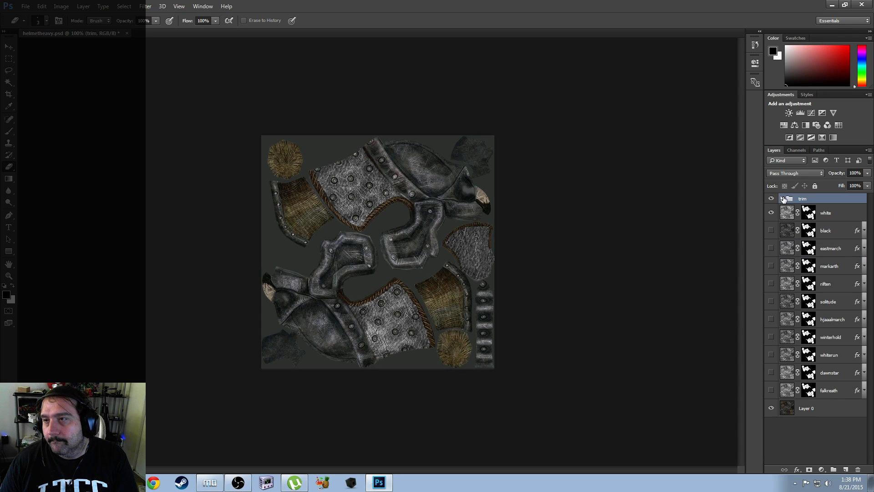
Make all the colour layers from falkreath up to white visible
{"action": "left_click", "coordinate": [771, 230]}
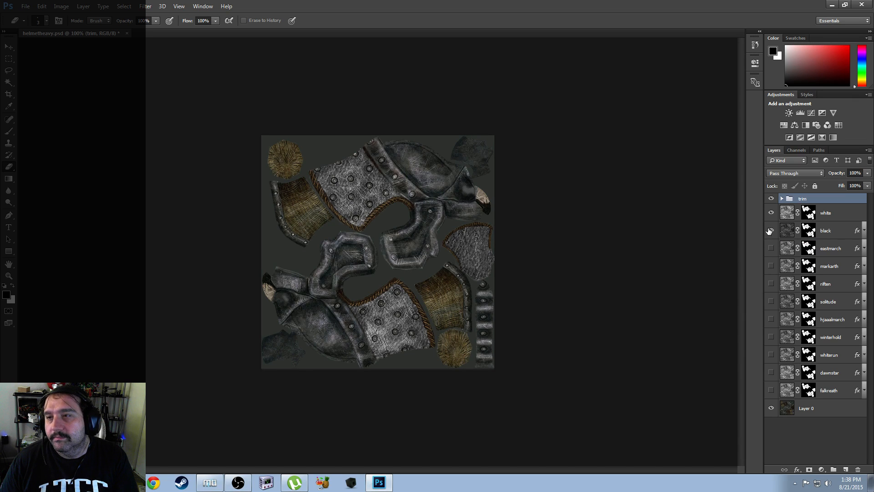
{"action": "left_click_drag", "start_coordinate": [771, 212], "coordinate": [773, 283]}
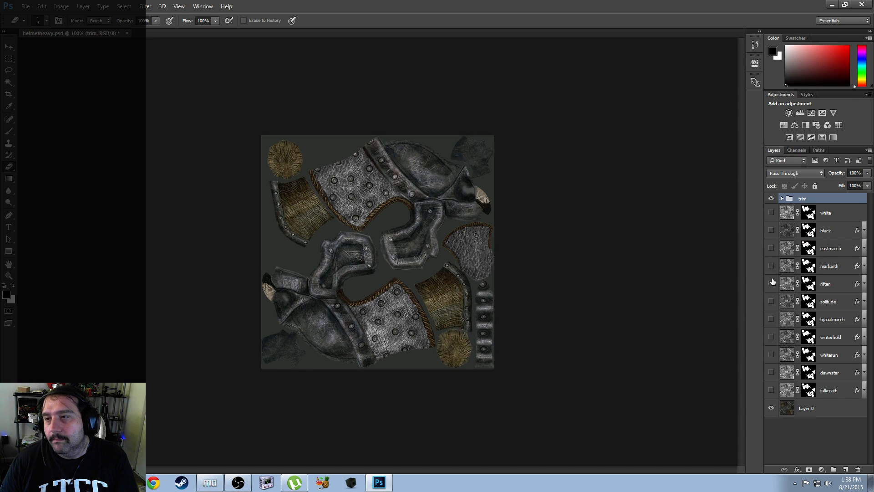
{"action": "left_click_drag", "start_coordinate": [770, 390], "coordinate": [770, 213]}
Hide the white, black, eastmarch, markarth, riften and solitude layers one by one to preview the colour beneath each
{"action": "left_click", "coordinate": [770, 214]}
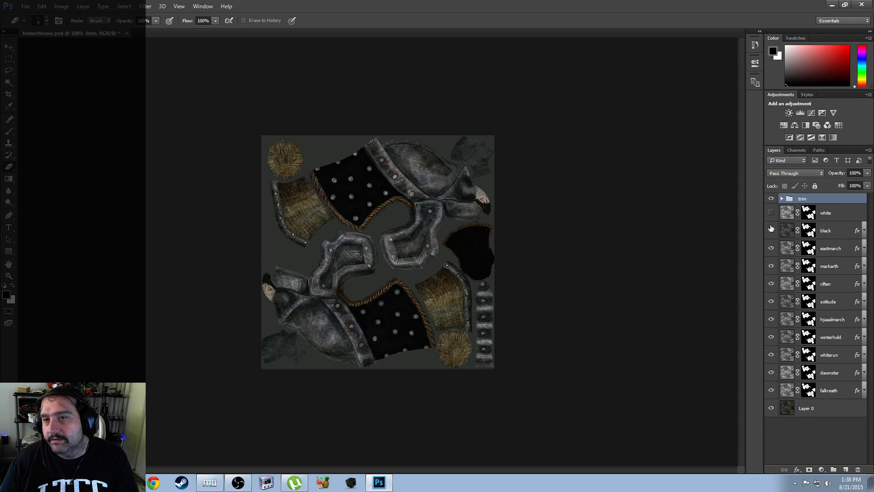
{"action": "left_click", "coordinate": [771, 230]}
{"action": "left_click", "coordinate": [771, 250]}
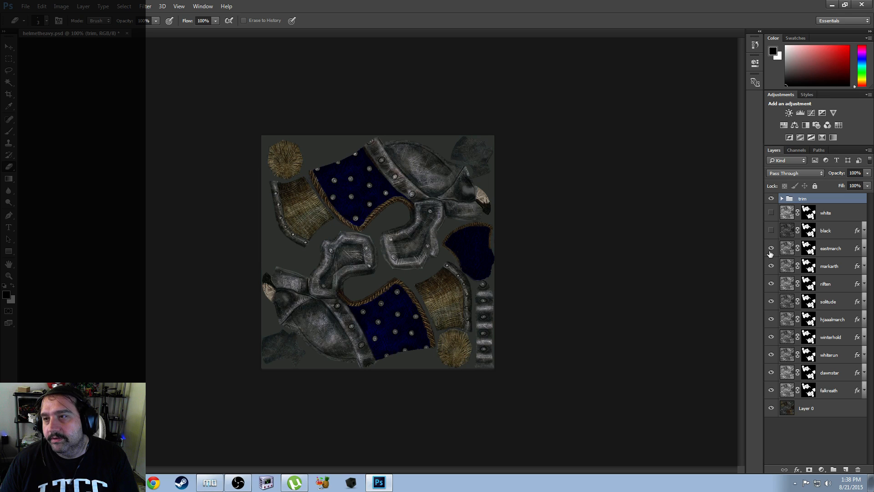
{"action": "left_click", "coordinate": [770, 267]}
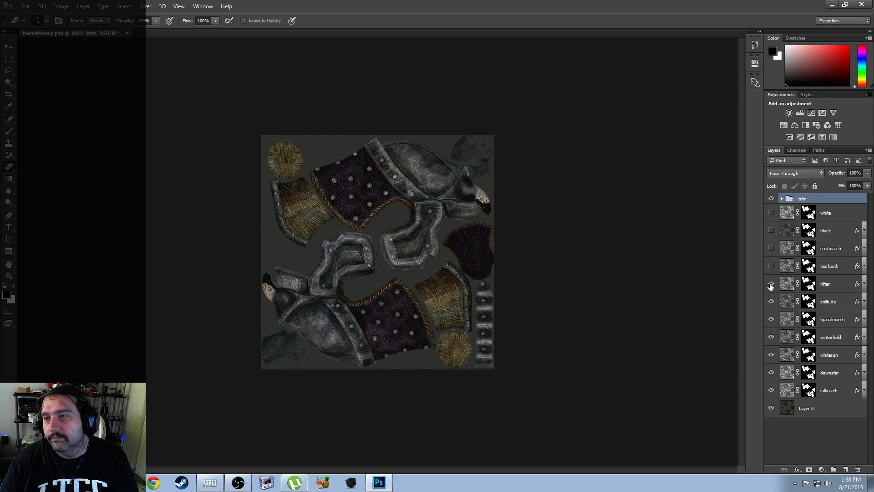
{"action": "left_click", "coordinate": [771, 284]}
{"action": "left_click", "coordinate": [771, 301]}
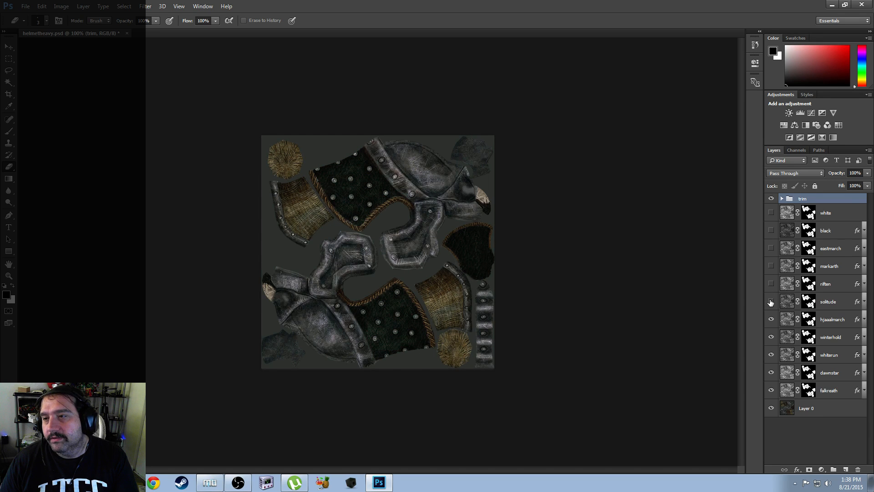
Hide the hjaaalmarch, winterhold, whiterun, dawnstar and falkreath layers one by one, down to the base Layer 0
{"action": "left_click", "coordinate": [769, 319]}
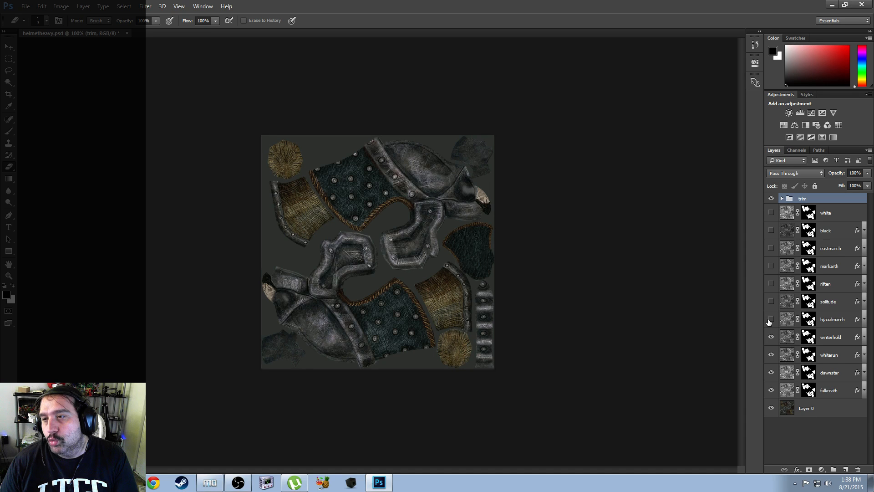
{"action": "left_click", "coordinate": [770, 337]}
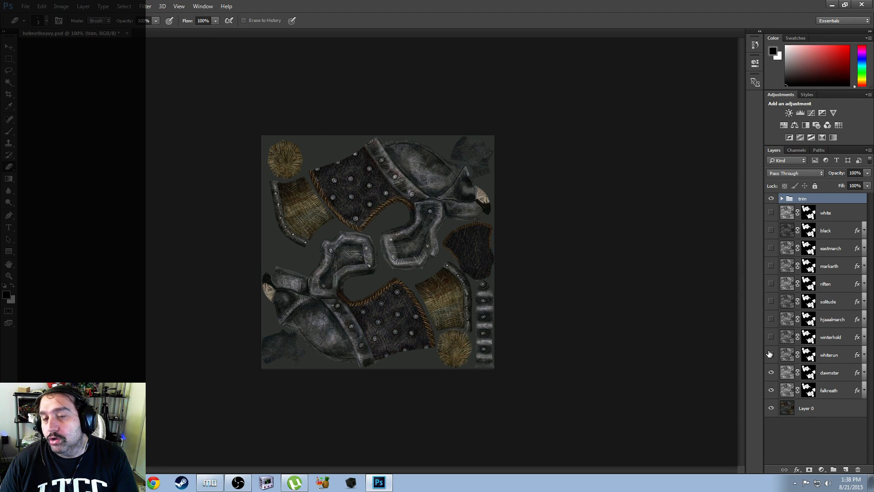
{"action": "left_click", "coordinate": [770, 355]}
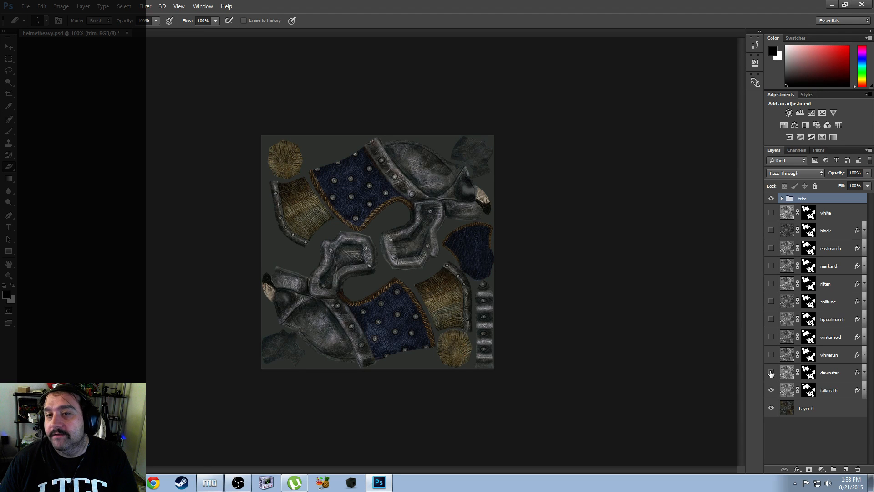
{"action": "left_click", "coordinate": [771, 372]}
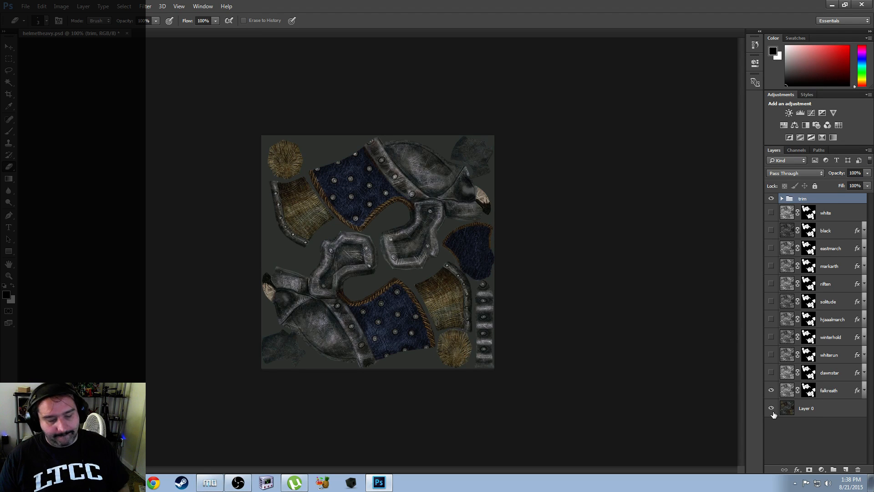
{"action": "left_click", "coordinate": [771, 390]}
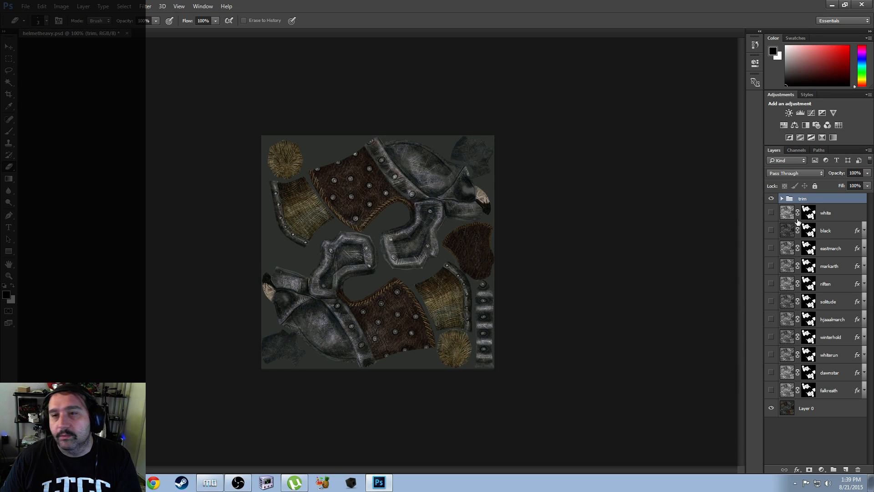
Save and close the heavy helmet file, and open the recent file imperial_helmetlight.psd
{"action": "key", "text": "ctrl+s"}
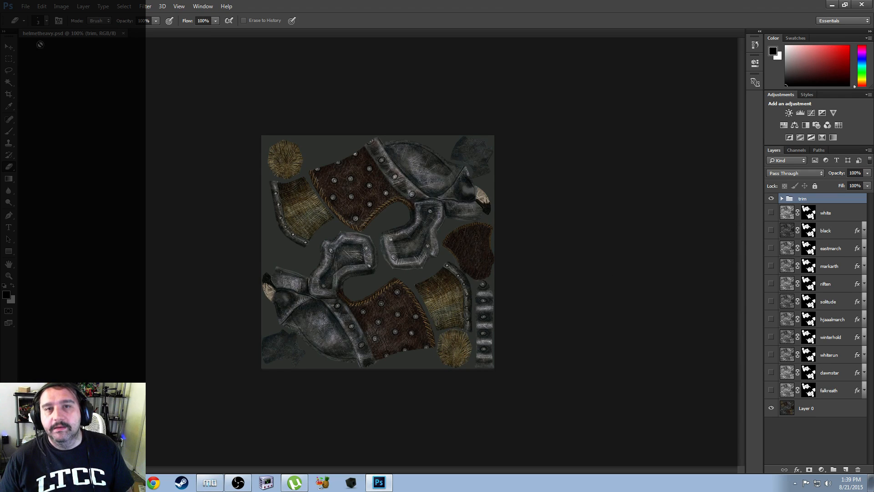
{"action": "left_click", "coordinate": [123, 34]}
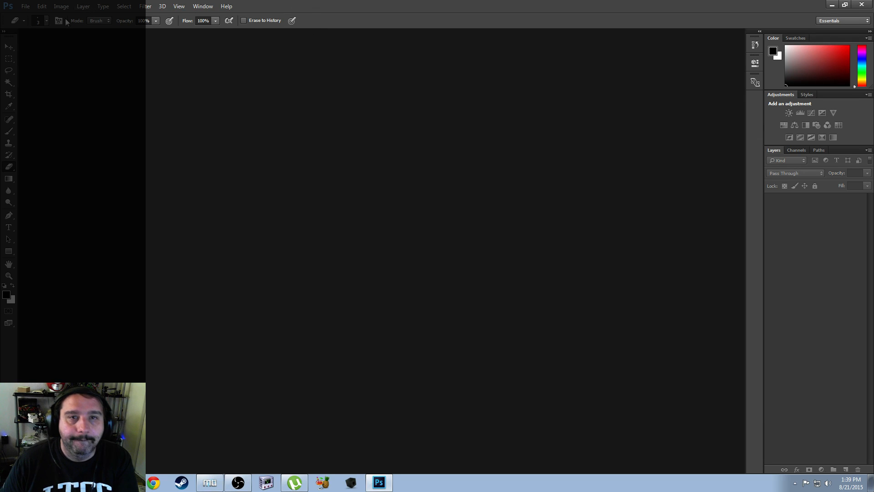
{"action": "left_click", "coordinate": [25, 7]}
{"action": "mouse_move", "coordinate": [85, 60]}
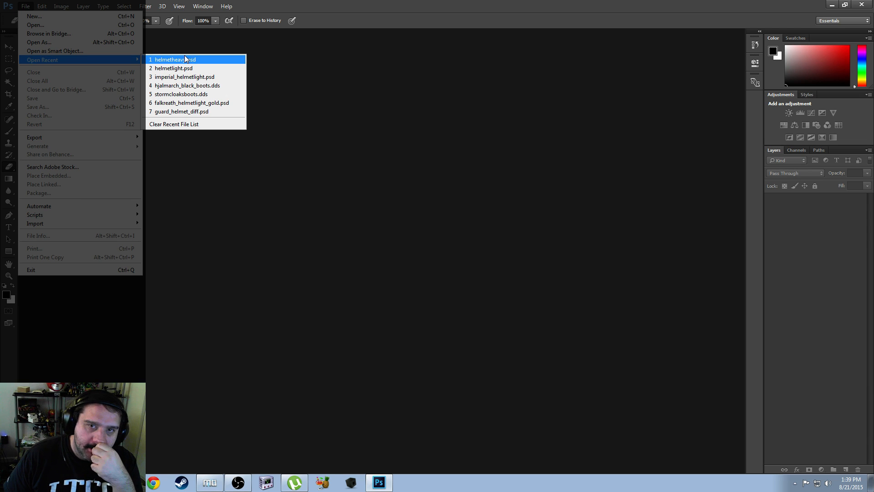
{"action": "left_click", "coordinate": [210, 77]}
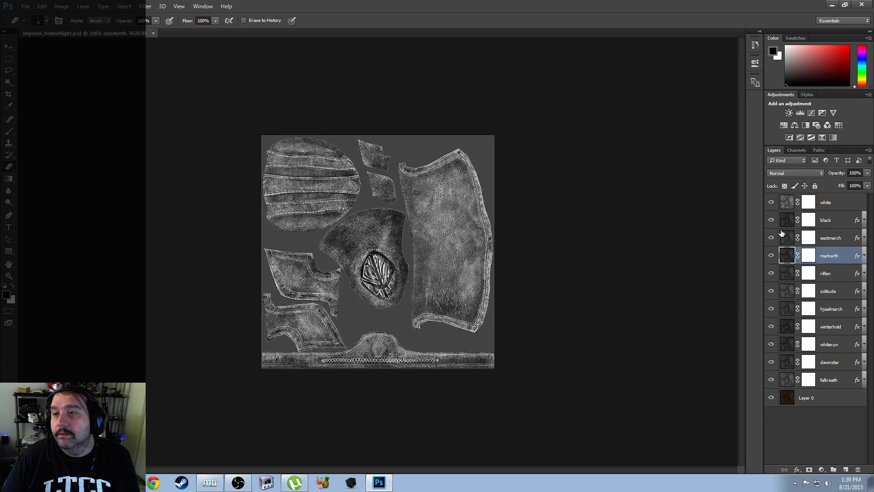
Hide the layers from white down to dawnstar one by one to preview each colour, and make them all visible again
{"action": "left_click", "coordinate": [771, 201]}
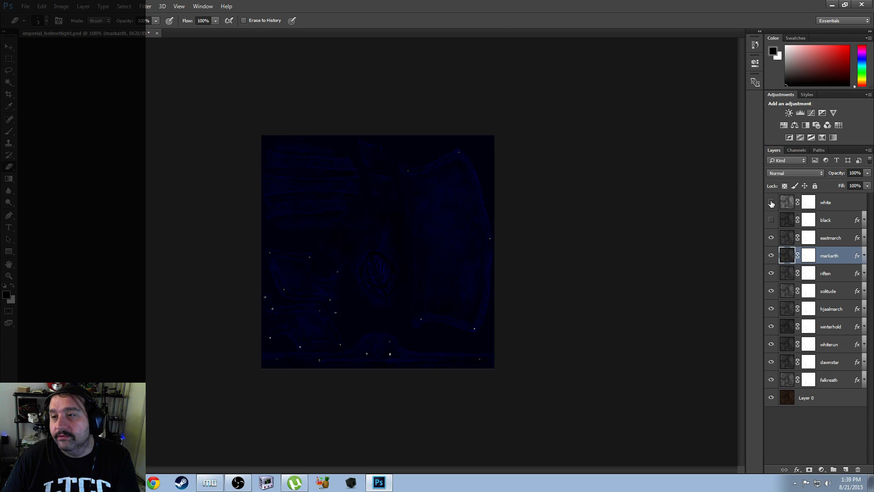
{"action": "left_click", "coordinate": [771, 221]}
{"action": "left_click", "coordinate": [771, 220]}
{"action": "left_click", "coordinate": [770, 238]}
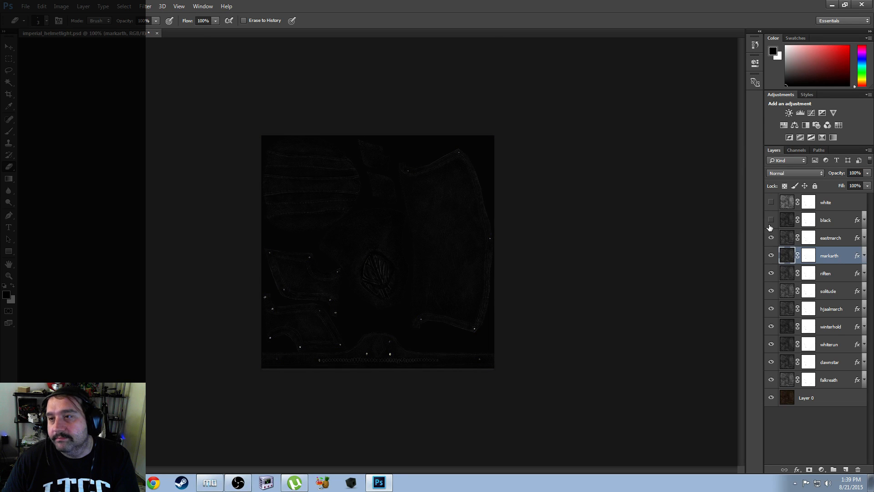
{"action": "left_click", "coordinate": [771, 255]}
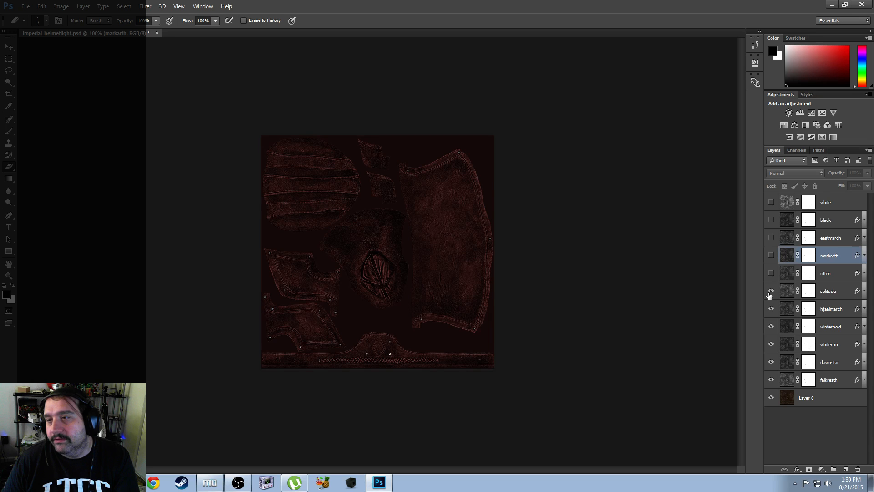
{"action": "left_click", "coordinate": [771, 291]}
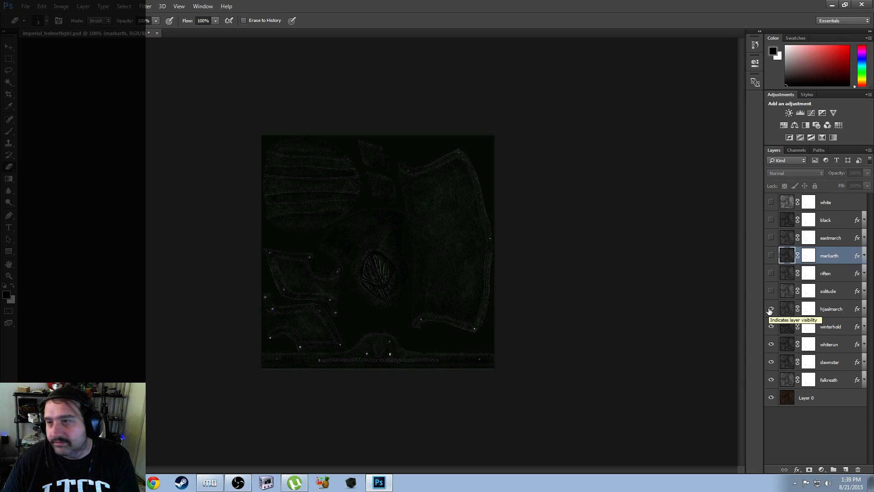
{"action": "left_click", "coordinate": [770, 308]}
{"action": "left_click", "coordinate": [771, 327]}
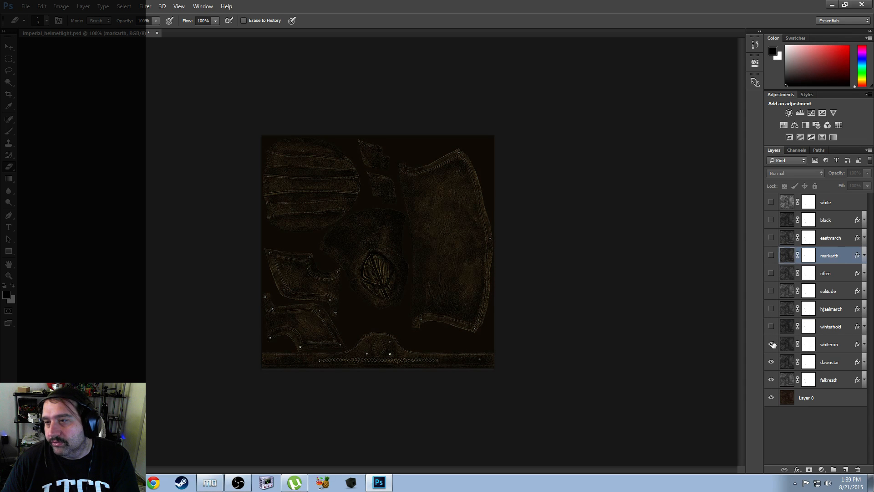
{"action": "left_click", "coordinate": [771, 344]}
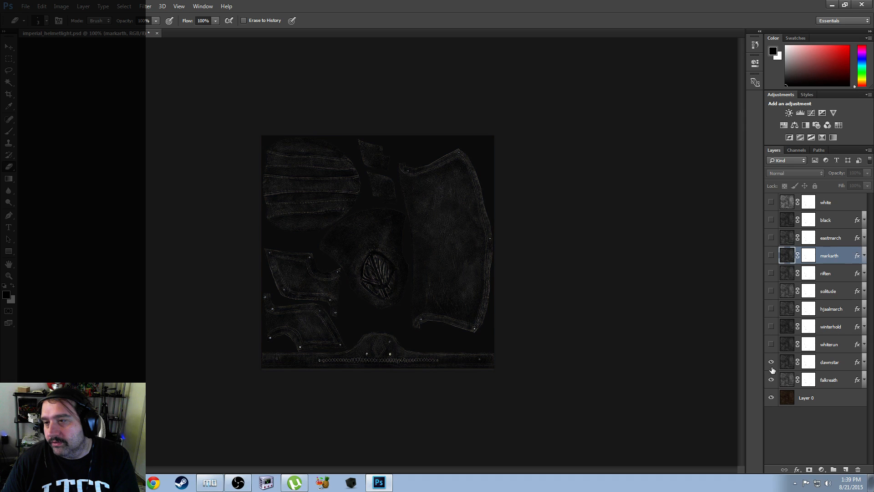
{"action": "left_click", "coordinate": [770, 363]}
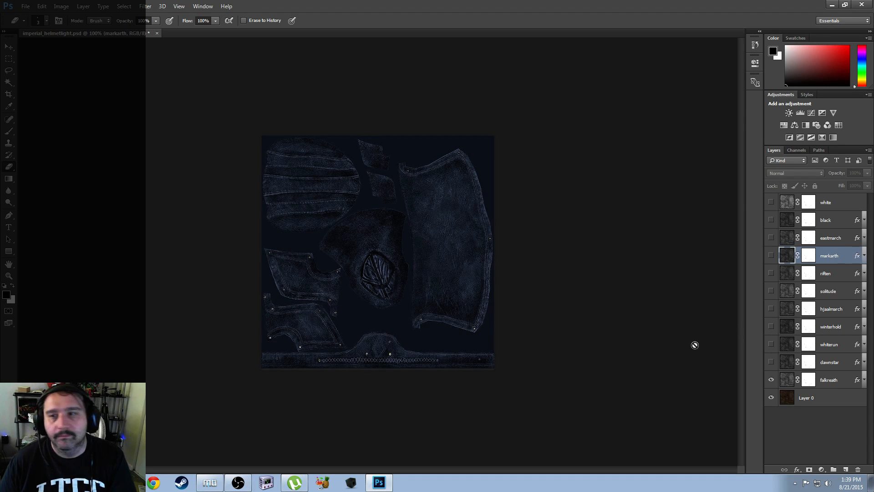
{"action": "left_click_drag", "start_coordinate": [771, 362], "coordinate": [767, 205]}
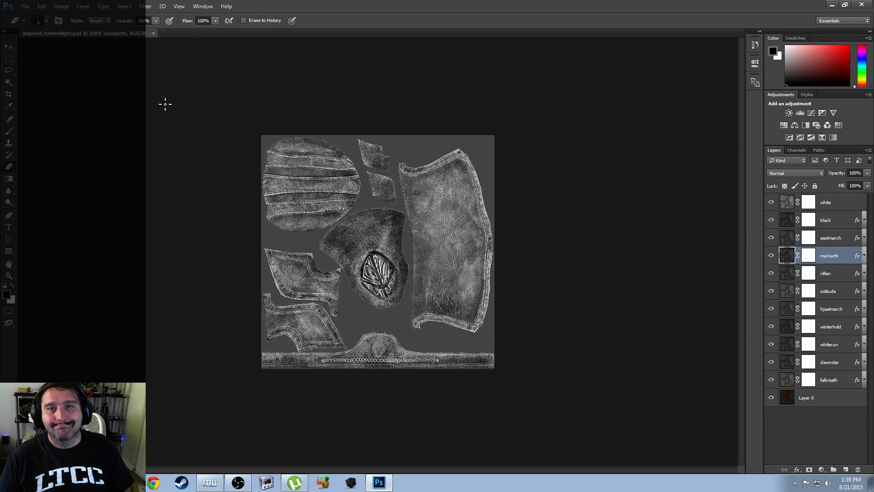
Switch to Mod Organizer, run XEdit with Mod Merge, and accept the preselected plugins for loading
{"action": "left_click", "coordinate": [832, 5]}
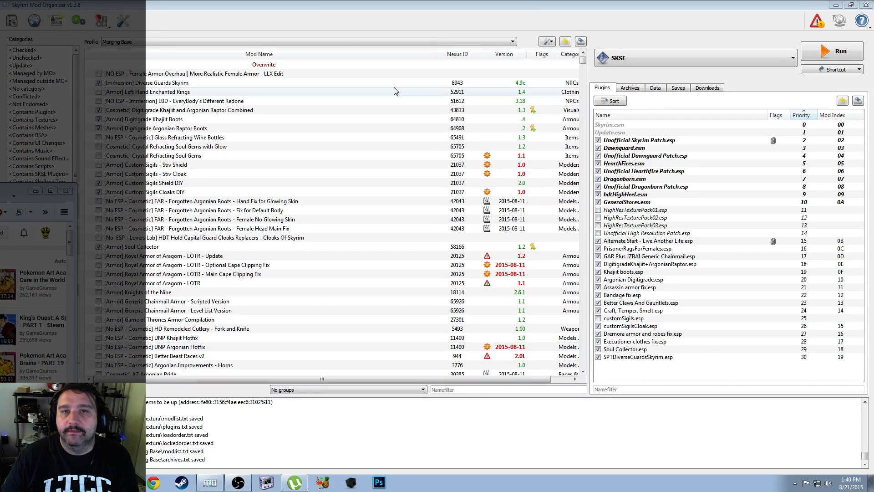
{"action": "left_click", "coordinate": [763, 62]}
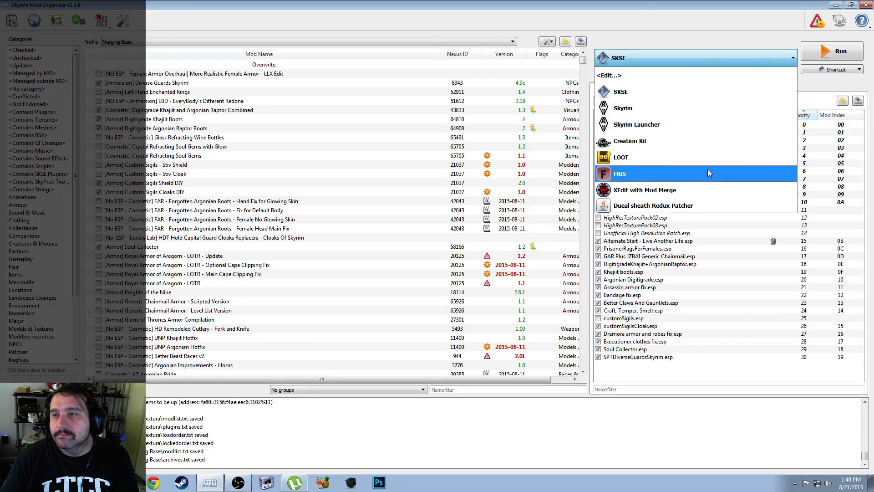
{"action": "left_click", "coordinate": [699, 189]}
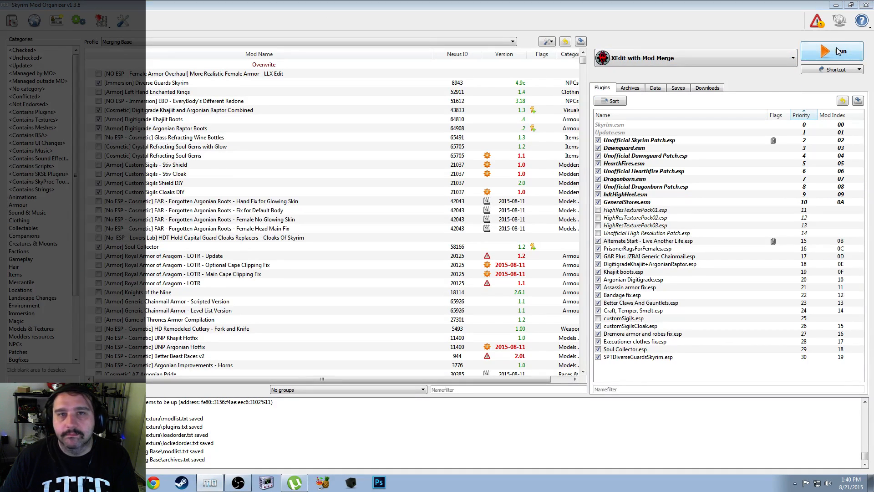
{"action": "left_click", "coordinate": [805, 51]}
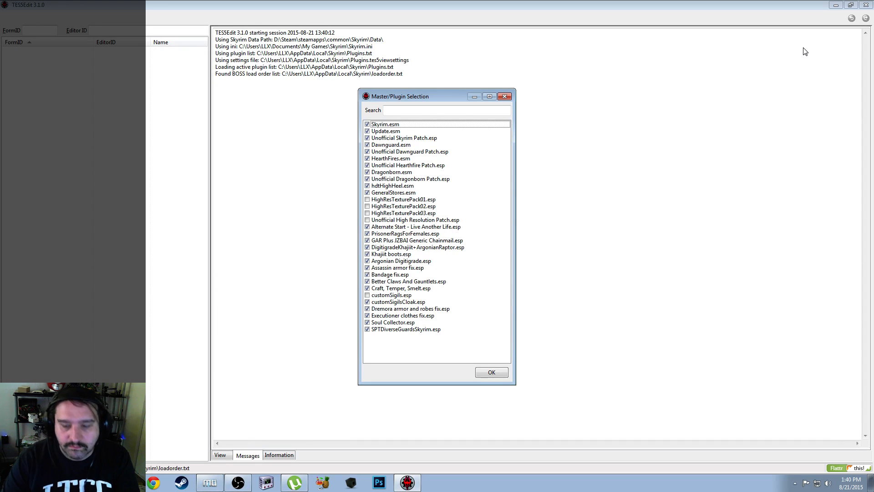
{"action": "key", "text": "Return"}
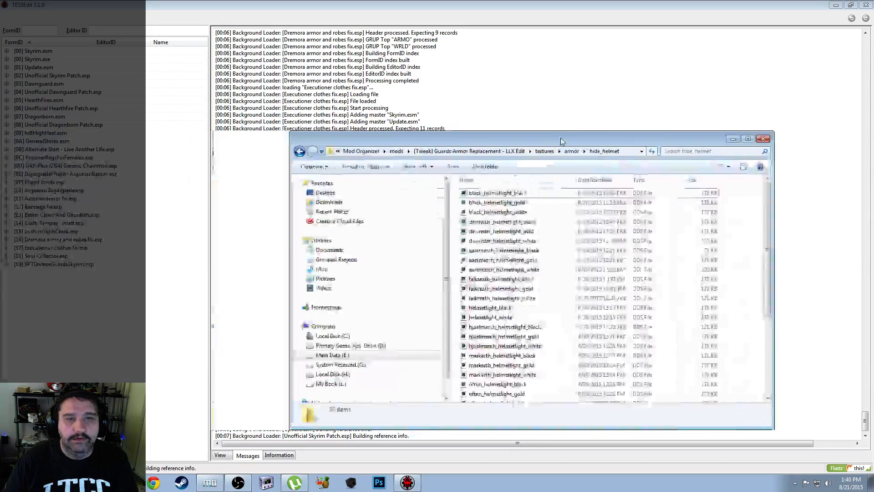
Show the hide_helmet texture folder window over the plugin editor and move it back out of the way
{"action": "left_click_drag", "start_coordinate": [561, 137], "coordinate": [557, 56]}
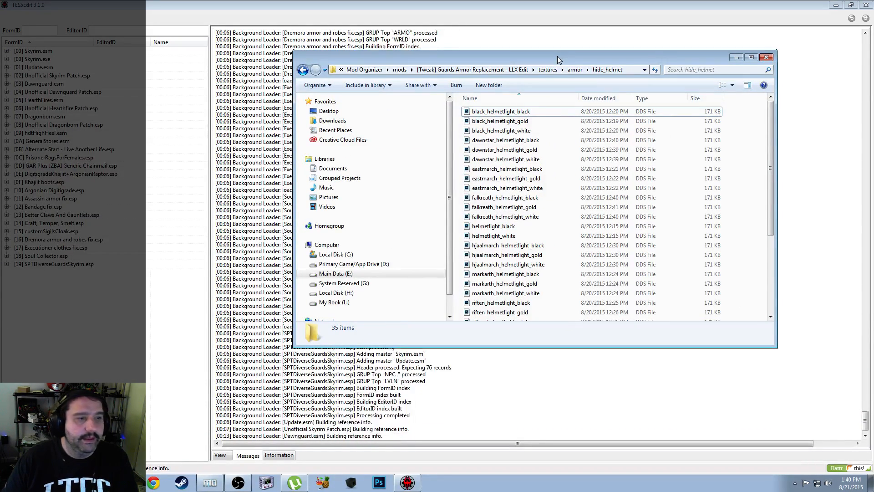
{"action": "left_click_drag", "start_coordinate": [557, 56], "coordinate": [0, 49]}
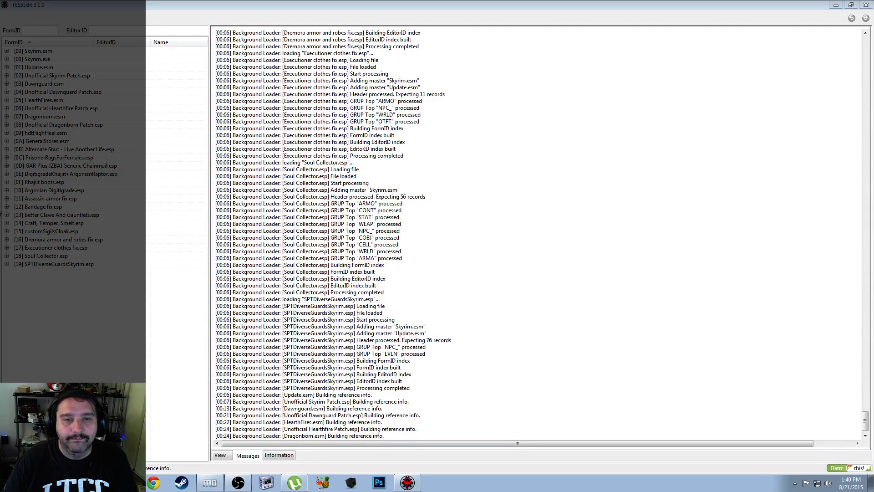
List the texture sets of GAR Plus JZBAI Generic Chainmail.esp sorted by EditorID, and inspect the HideHelmBrownWithBlackTrim and FurBootsWhite records
{"action": "left_click", "coordinate": [7, 165]}
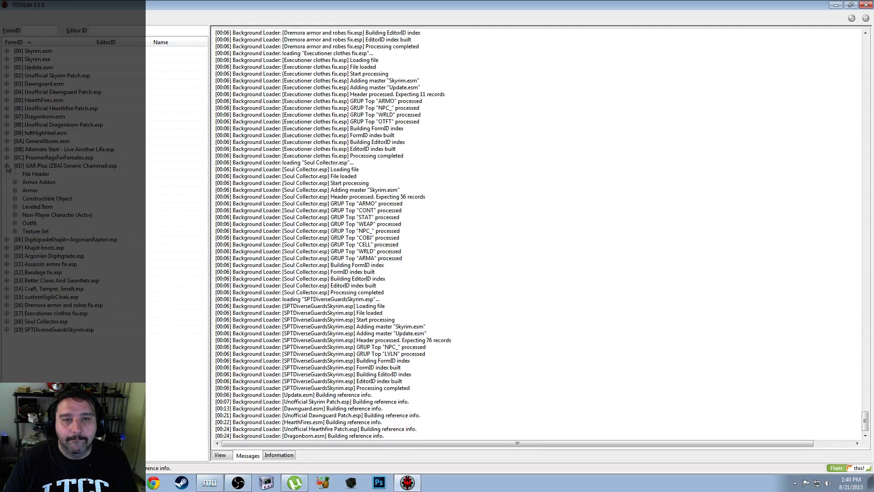
{"action": "left_click", "coordinate": [15, 231]}
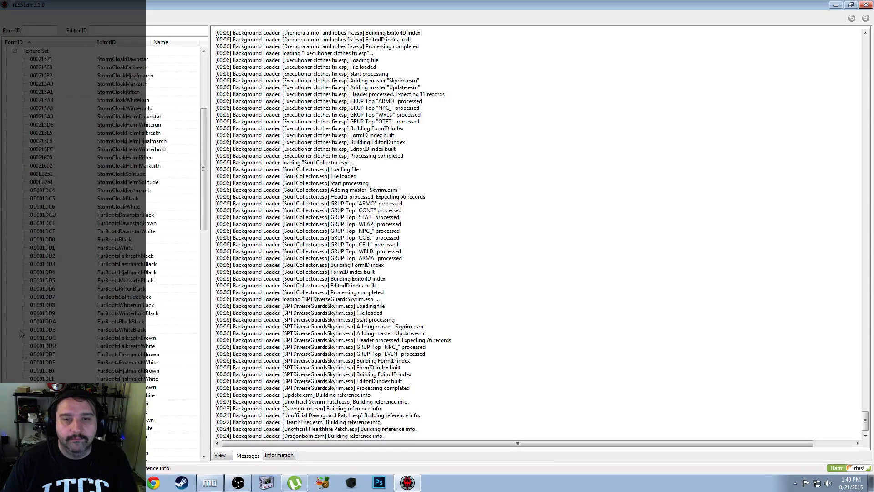
{"action": "left_click", "coordinate": [116, 45]}
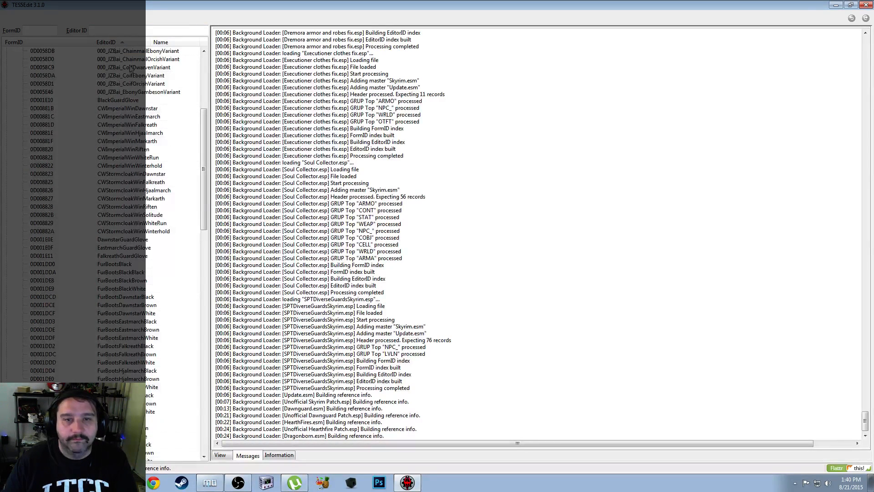
{"action": "mouse_move", "coordinate": [203, 159]}
{"action": "left_mouse_down"}
{"action": "mouse_move", "coordinate": [205, 280]}
{"action": "mouse_move", "coordinate": [208, 164]}
{"action": "left_mouse_up"}
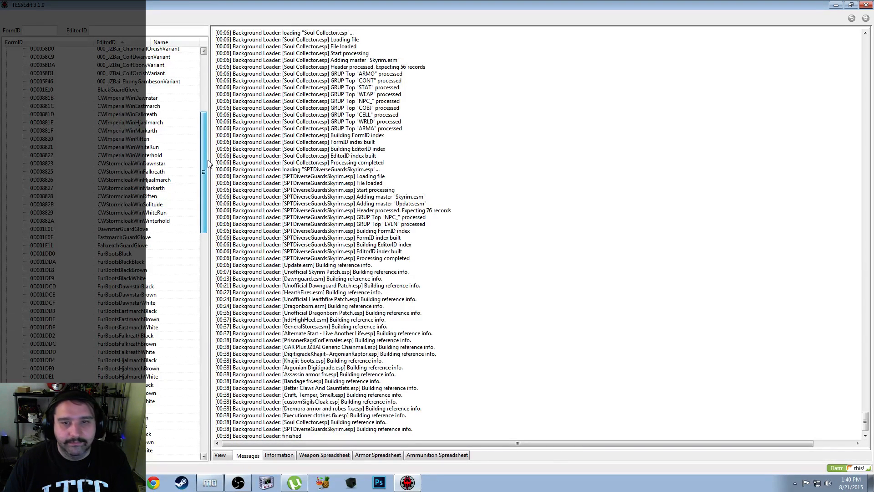
{"action": "left_click_drag", "start_coordinate": [208, 164], "coordinate": [208, 174]}
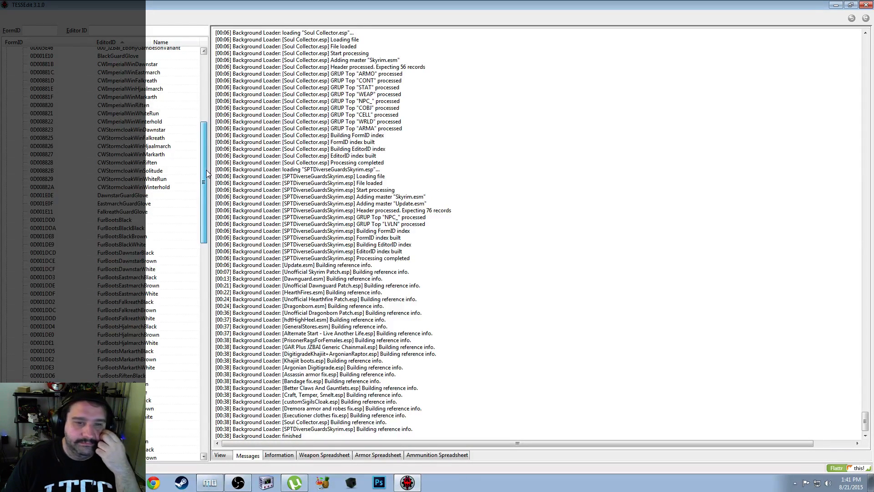
{"action": "left_click_drag", "start_coordinate": [206, 170], "coordinate": [202, 232]}
{"action": "left_click", "coordinate": [118, 310]}
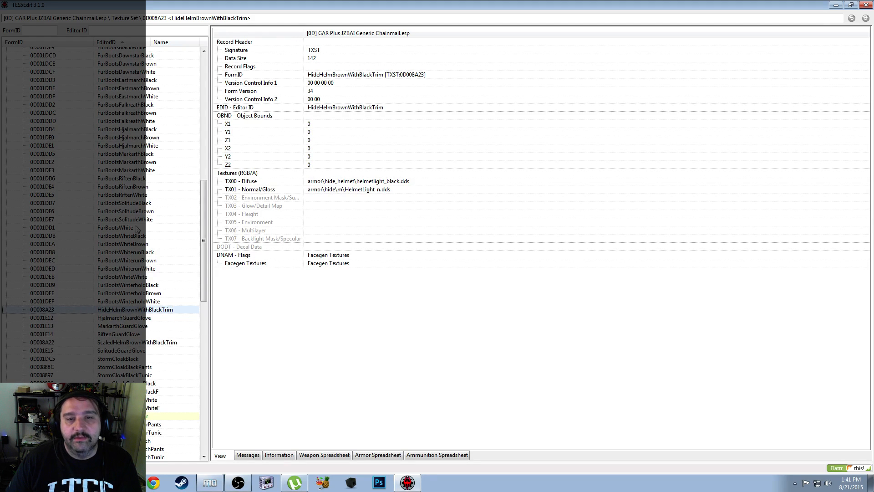
{"action": "left_click", "coordinate": [119, 228]}
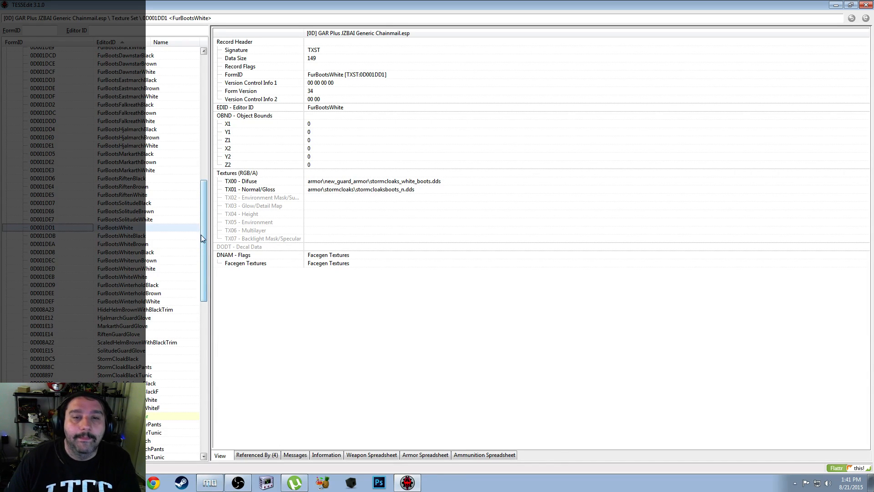
{"action": "left_click", "coordinate": [341, 191]}
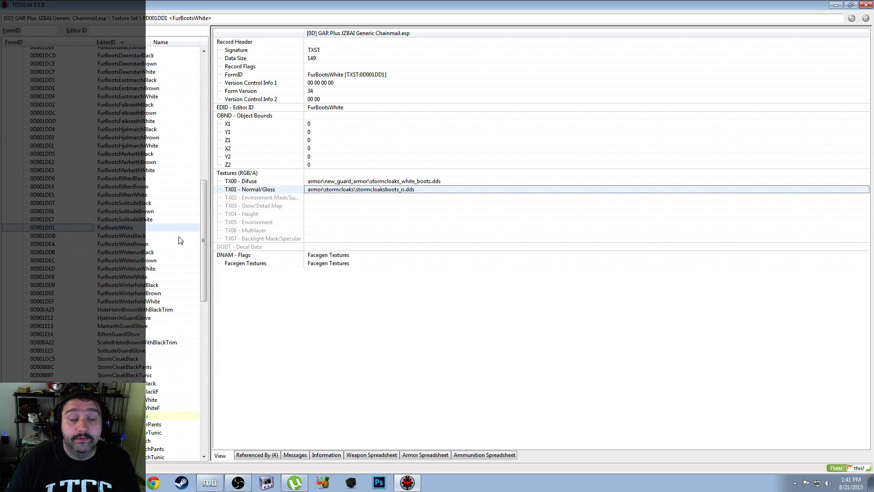
Copy the HideHelmBrownWithBlackTrim texture set as a new record named HideHelmBrownWithWhiteTrim into GAR Plus JZBAI Generic Chainmail.esp
{"action": "left_click", "coordinate": [131, 311]}
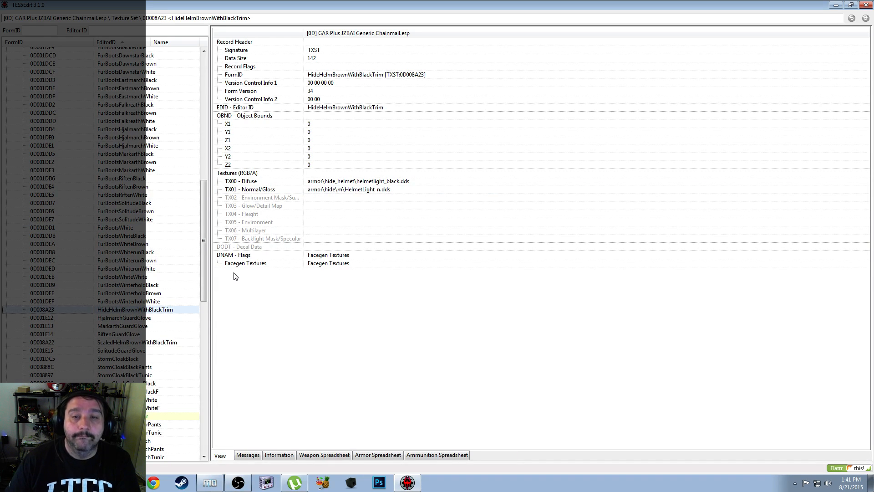
{"action": "right_click", "coordinate": [128, 310]}
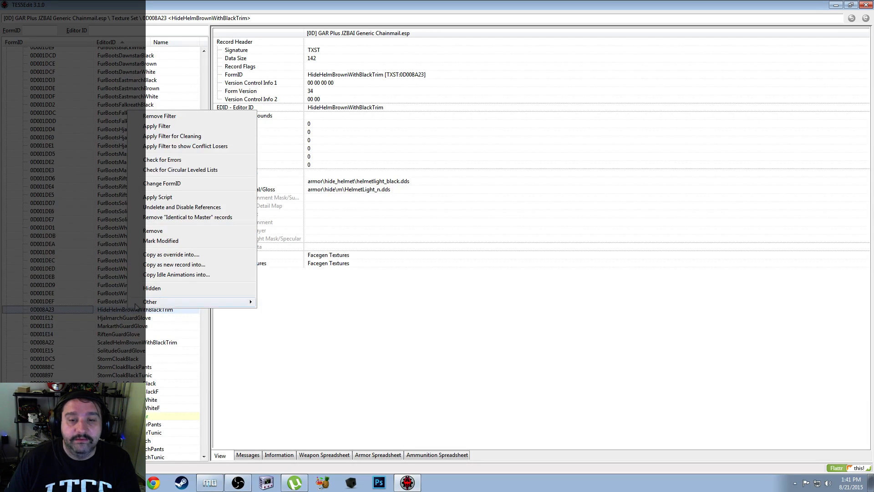
{"action": "left_click", "coordinate": [175, 266]}
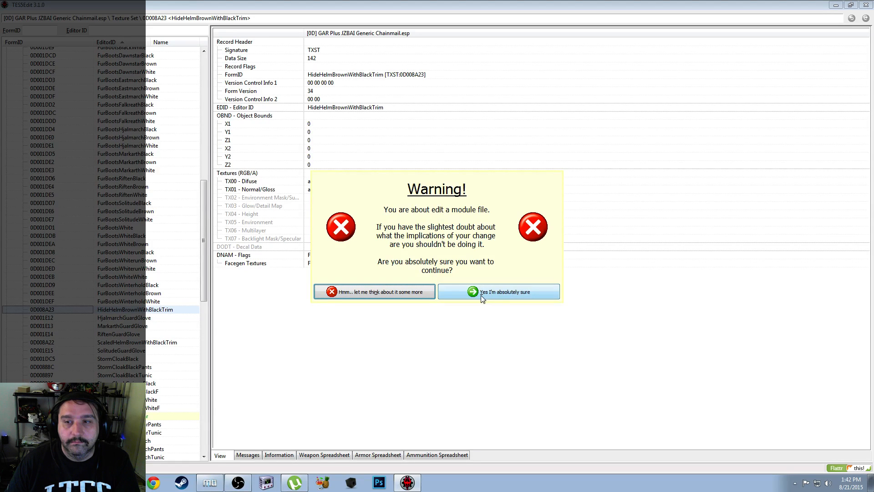
{"action": "left_click", "coordinate": [483, 295]}
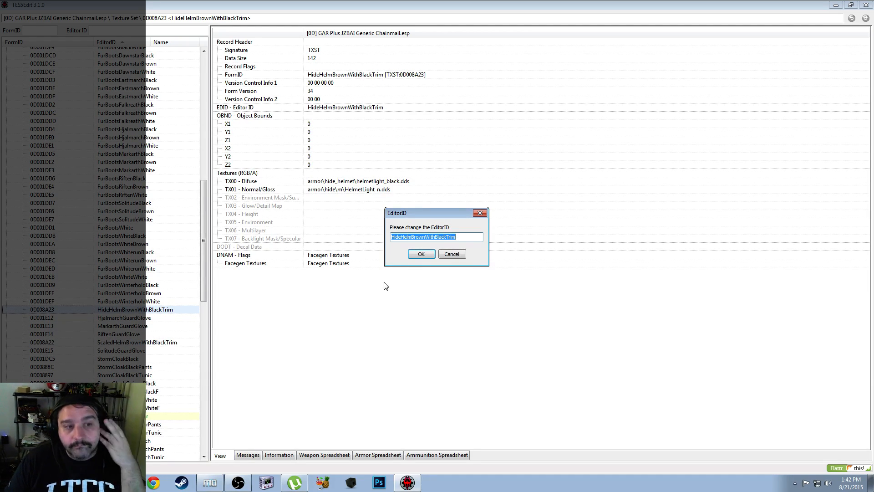
{"action": "left_click", "coordinate": [431, 238]}
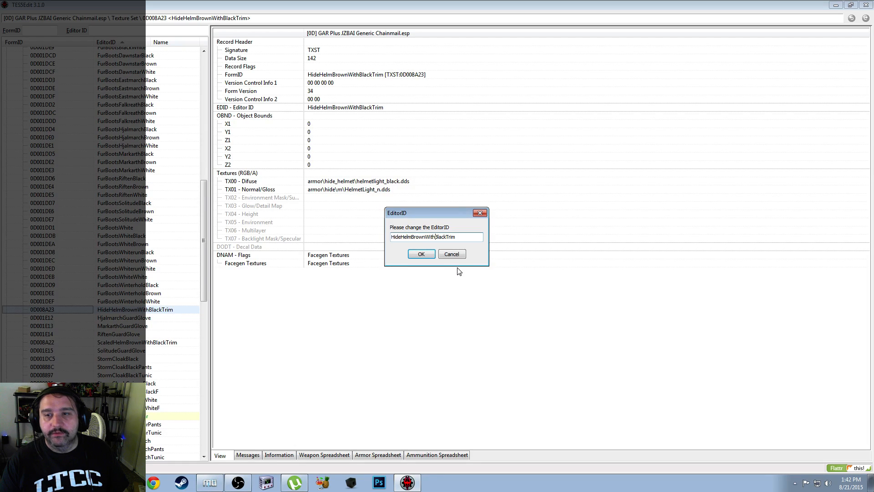
{"action": "type", "text": "White"}
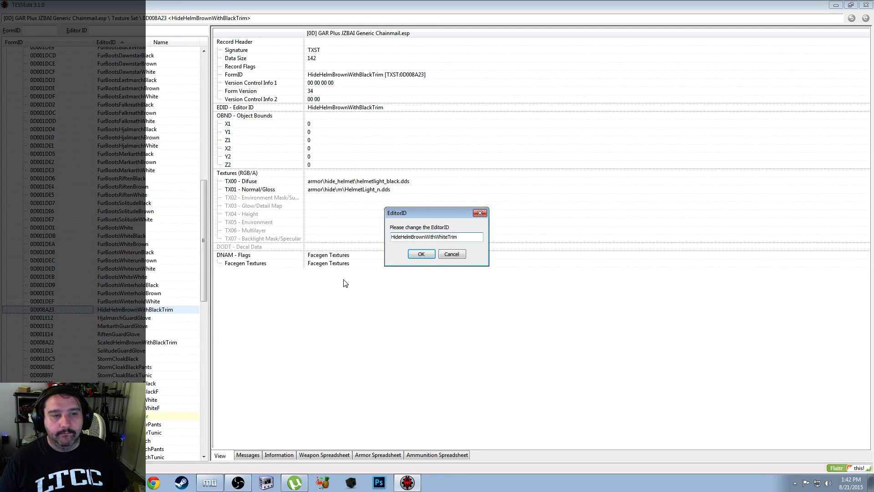
{"action": "left_click", "coordinate": [421, 255]}
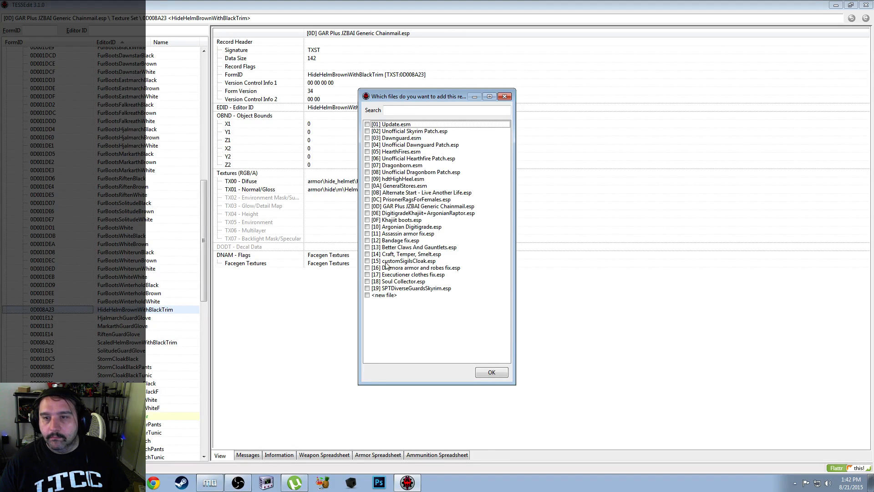
{"action": "left_click", "coordinate": [367, 206]}
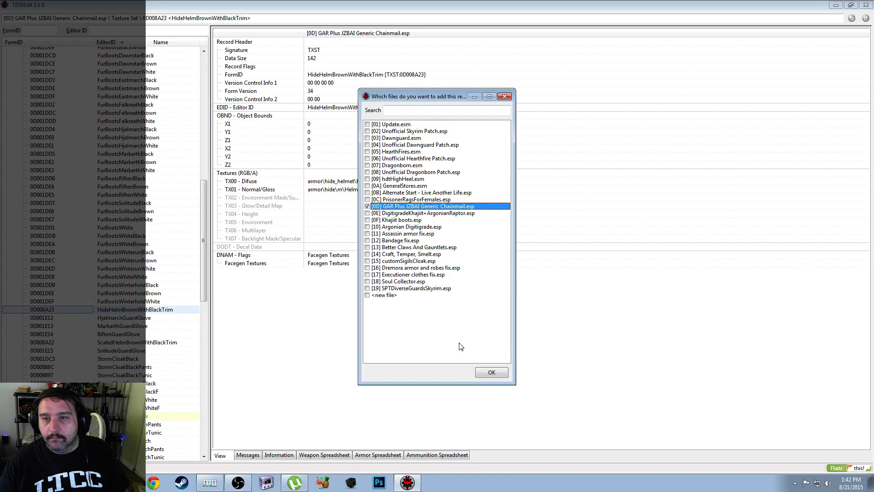
{"action": "left_click", "coordinate": [492, 372]}
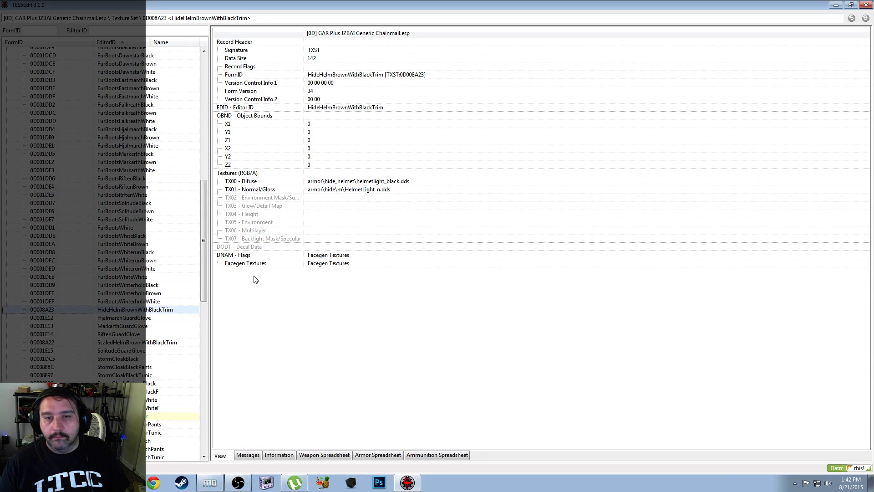
Start copying the black-trim and white-trim HideHelmBrown texture sets together as new records, with HideHelmetBrown as the EditorID prefix to remove
{"action": "left_click_drag", "start_coordinate": [202, 254], "coordinate": [203, 116]}
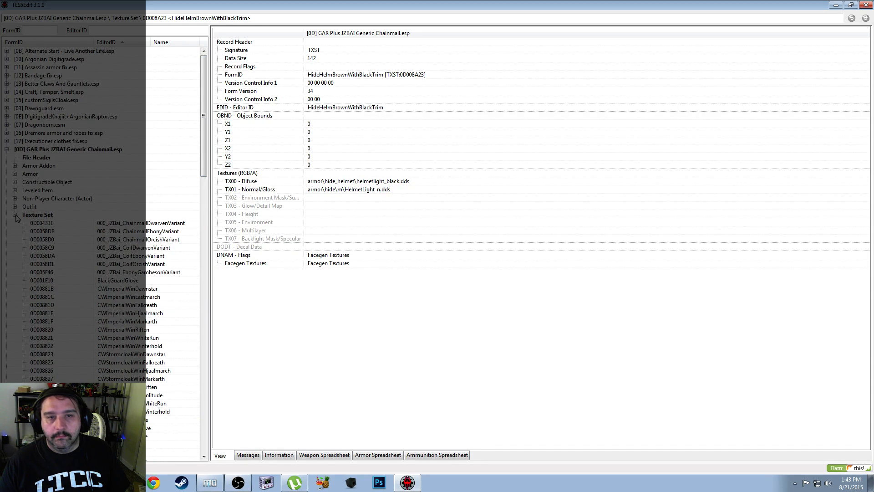
{"action": "scroll", "coordinate": [91, 191], "scroll_direction": "down", "scroll_amount": 15}
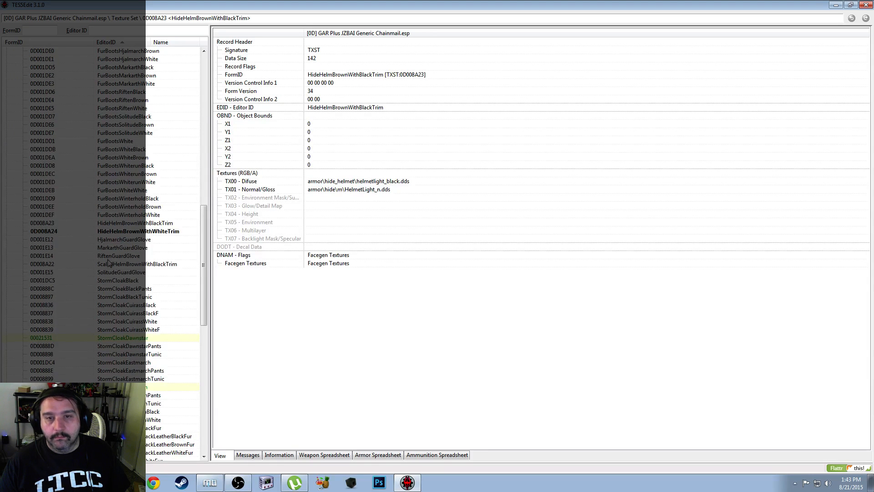
{"action": "left_click", "coordinate": [145, 223]}
{"action": "left_click", "coordinate": [147, 233]}
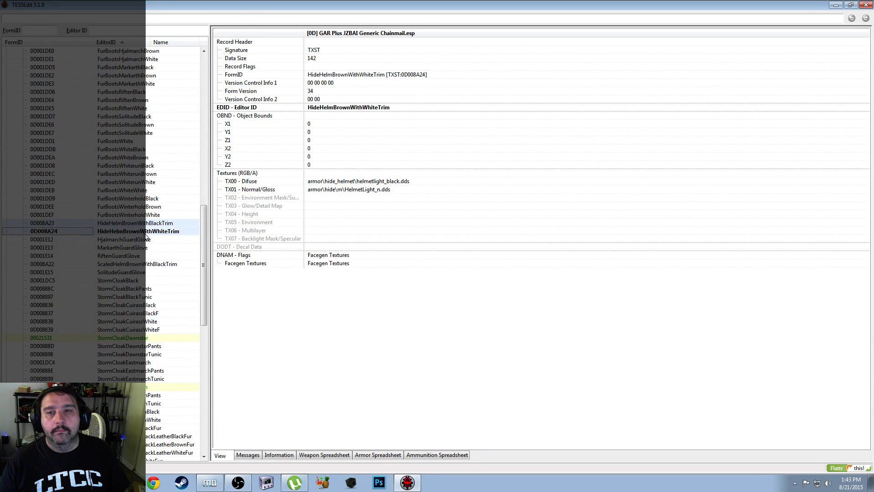
{"action": "right_click", "coordinate": [146, 235]}
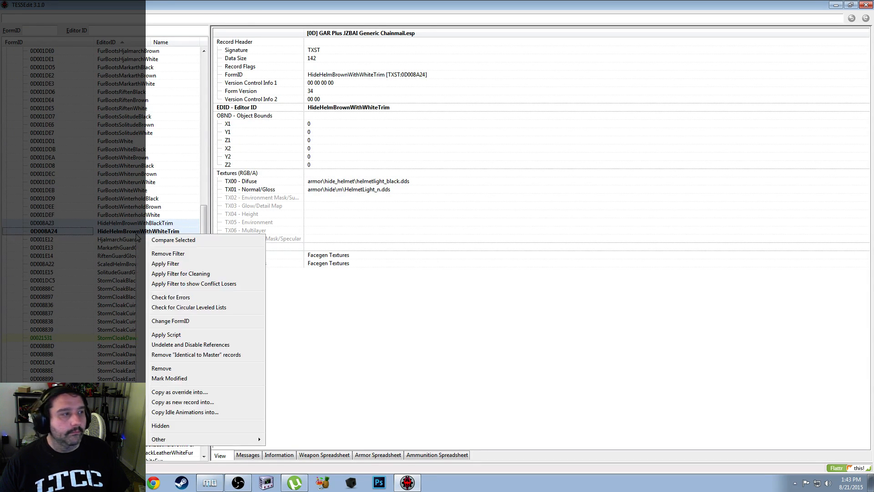
{"action": "left_click", "coordinate": [191, 403]}
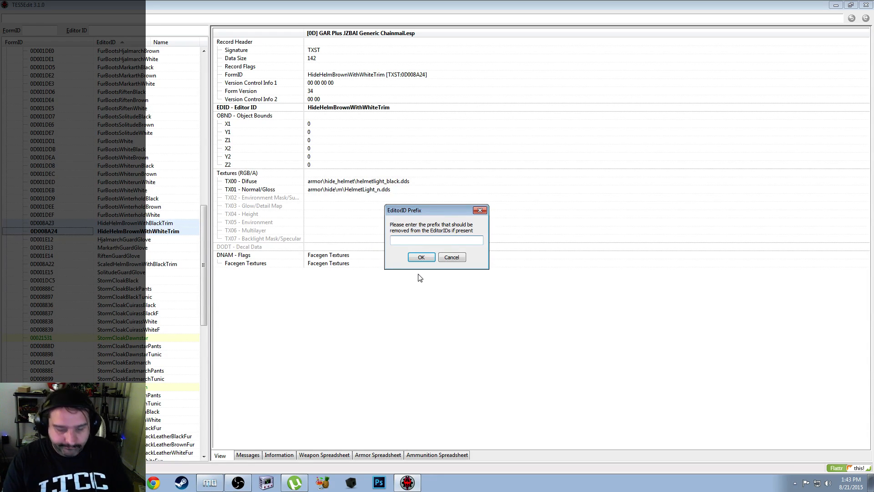
{"action": "type", "text": "HideHelm"}
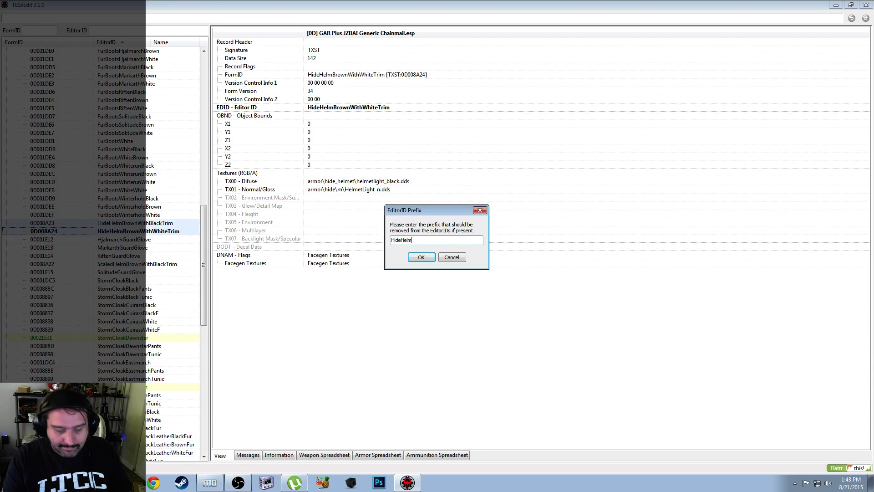
{"action": "type", "text": "etBrown"}
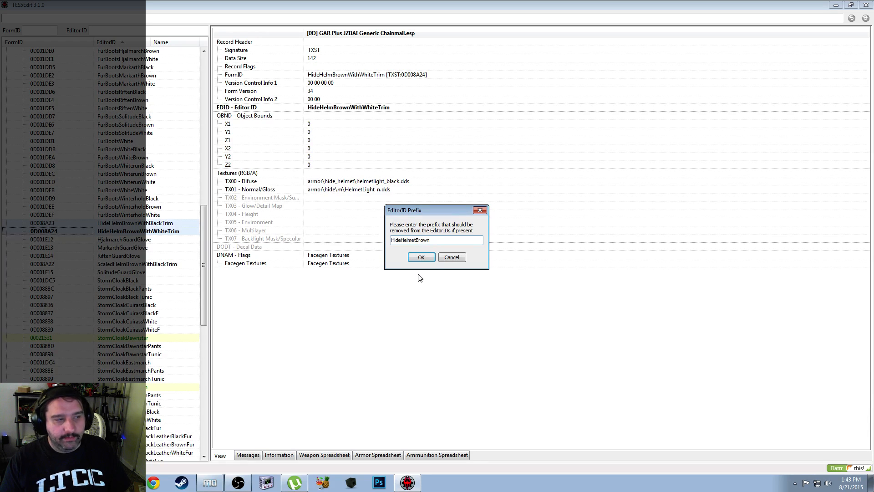
{"action": "key", "text": "ctrl+a"}
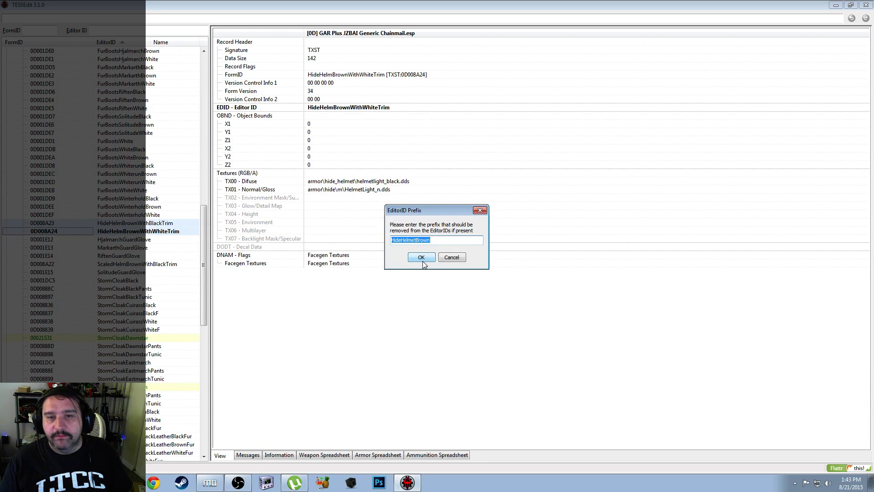
{"action": "left_click", "coordinate": [422, 261]}
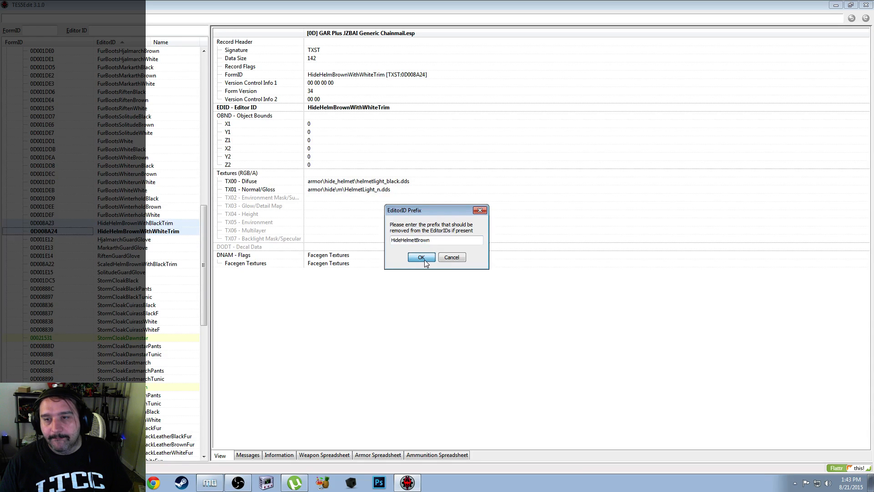
{"action": "key", "text": "ctrl+v"}
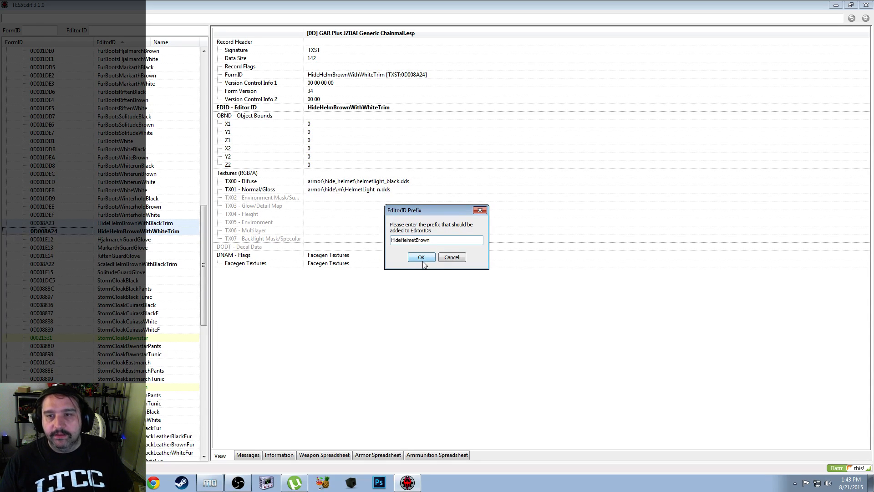
Set HideHelmetEastmarch as the EditorID prefix to add and copy the records into GAR Plus JZBAI Generic Chainmail.esp
{"action": "key", "text": "shift+Left"}
{"action": "key", "text": "shift+Left"}
{"action": "key", "text": "shift+Left"}
{"action": "key", "text": "shift+Left"}
{"action": "key", "text": "shift+Left"}
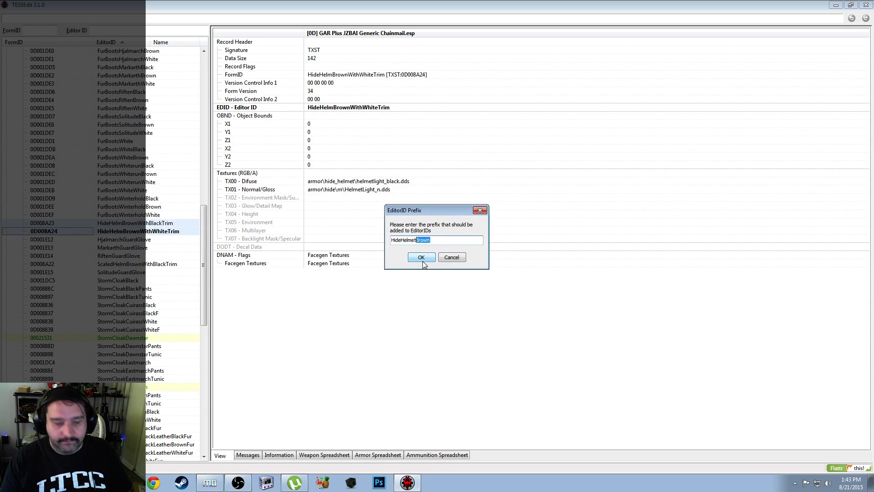
{"action": "type", "text": "Eastmarch"}
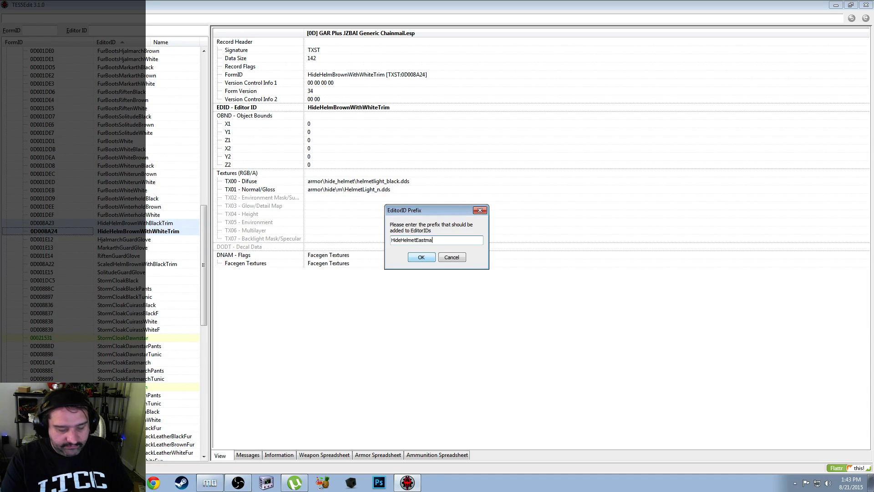
{"action": "left_click", "coordinate": [421, 258]}
{"action": "left_click", "coordinate": [420, 257]}
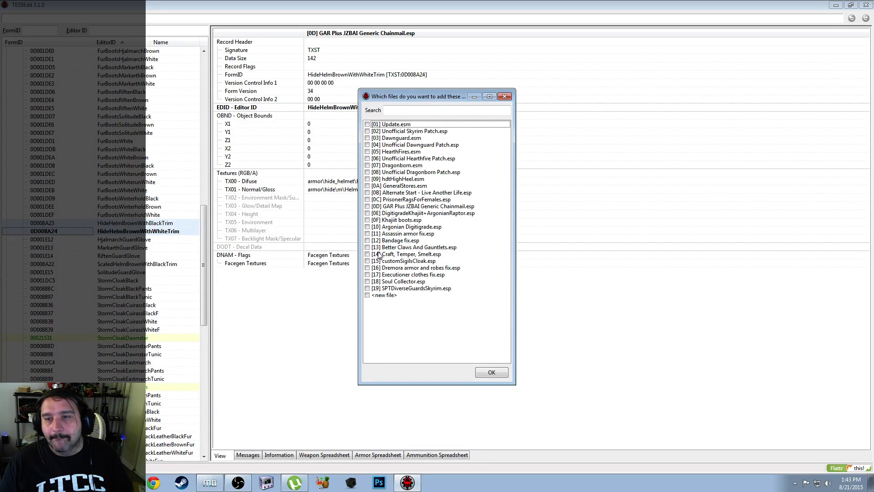
{"action": "left_click", "coordinate": [367, 207]}
{"action": "left_click", "coordinate": [491, 372]}
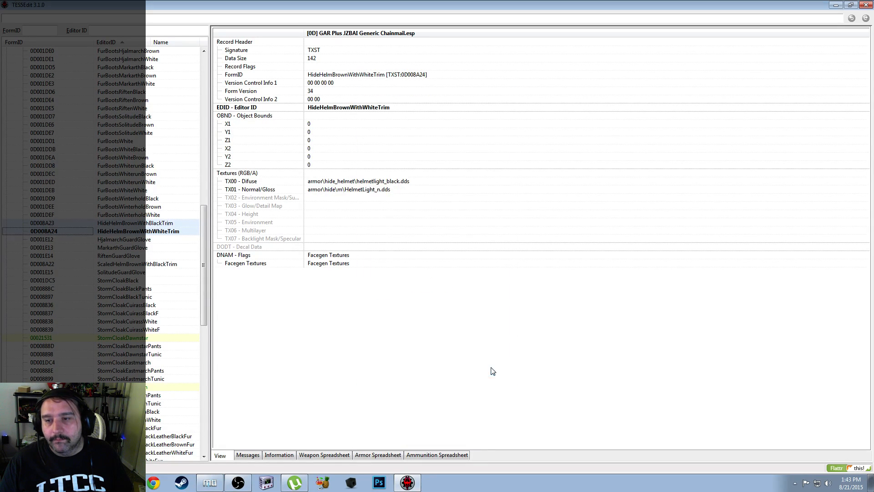
Refresh the Texture Set list and open the new Eastmarch helmet record with black trim
{"action": "scroll", "coordinate": [42, 199], "scroll_direction": "up", "scroll_amount": 2}
{"action": "scroll", "coordinate": [42, 199], "scroll_direction": "up", "scroll_amount": 15}
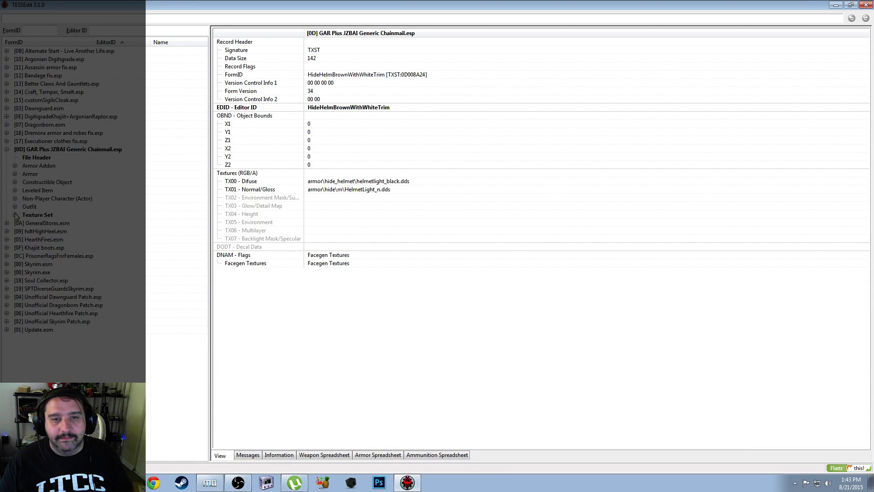
{"action": "scroll", "coordinate": [43, 232], "scroll_direction": "down", "scroll_amount": 12}
{"action": "scroll", "coordinate": [71, 257], "scroll_direction": "down", "scroll_amount": 8}
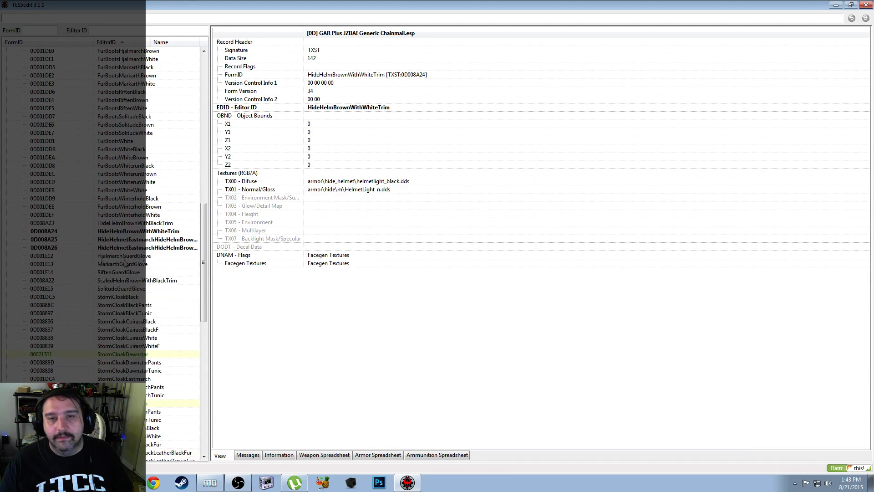
{"action": "left_click", "coordinate": [170, 243]}
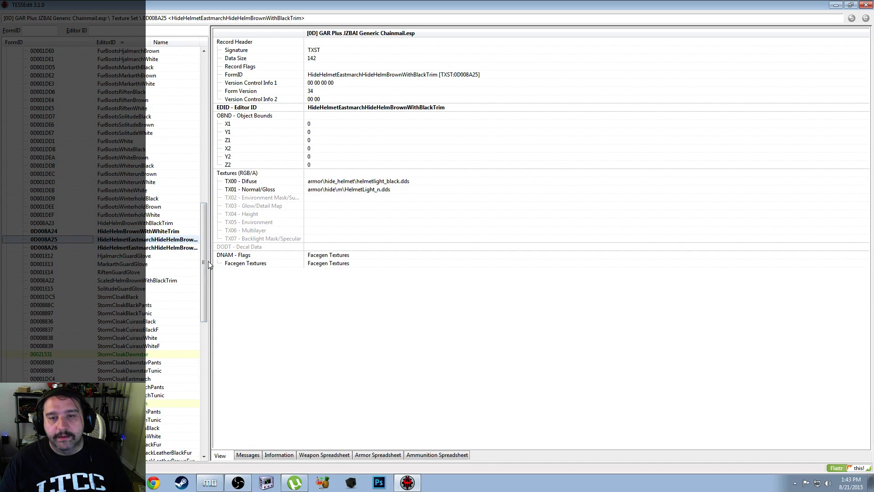
Widen the record list to show full EditorIDs, and compare the Eastmarch white-trim copy with the original HideHelmBrownWithBlackTrim record
{"action": "left_click_drag", "start_coordinate": [93, 41], "coordinate": [69, 42]}
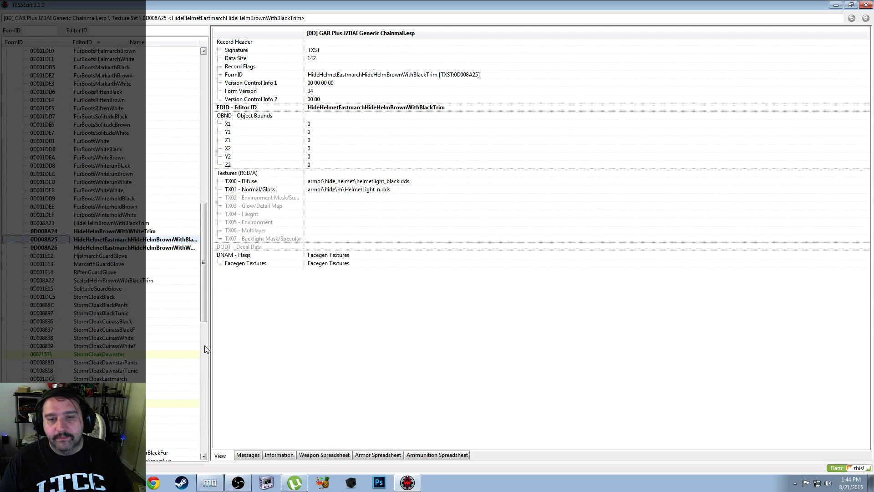
{"action": "left_click_drag", "start_coordinate": [209, 346], "coordinate": [267, 344]}
{"action": "left_click", "coordinate": [169, 247]}
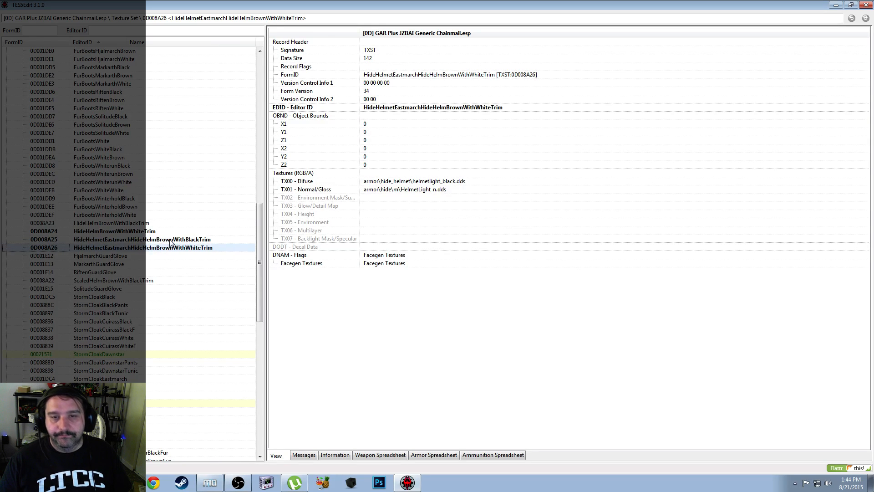
{"action": "left_click", "coordinate": [141, 223]}
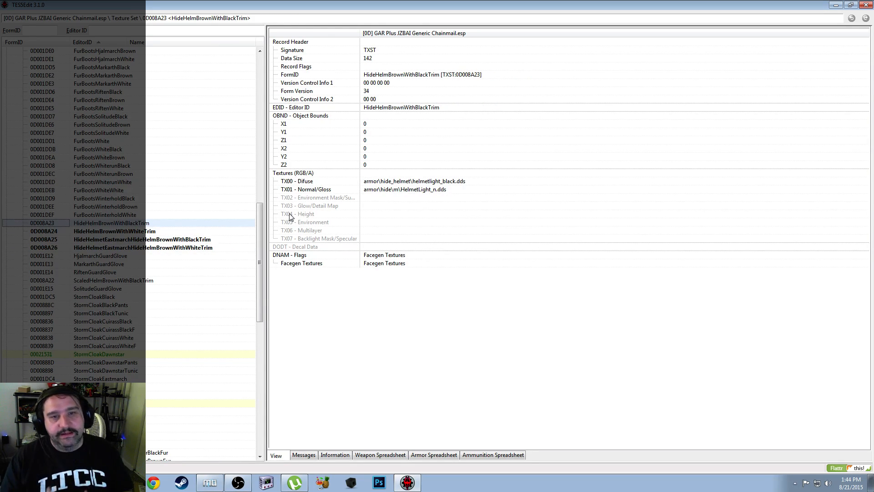
Copy the Eastmarch black-trim texture set as new record HideHelmetEastmarchHideHelmBrownWithGoldTrim into GAR Plus JZBAI Generic Chainmail.esp
{"action": "left_click", "coordinate": [176, 240]}
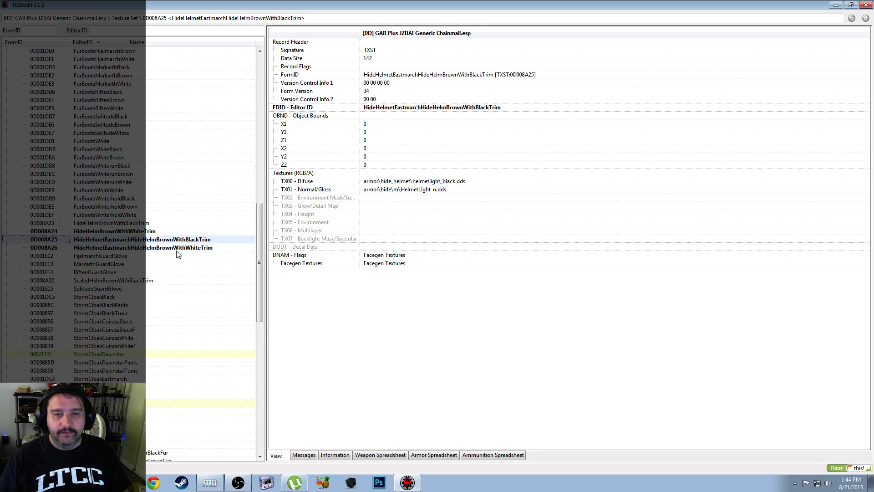
{"action": "right_click", "coordinate": [183, 246]}
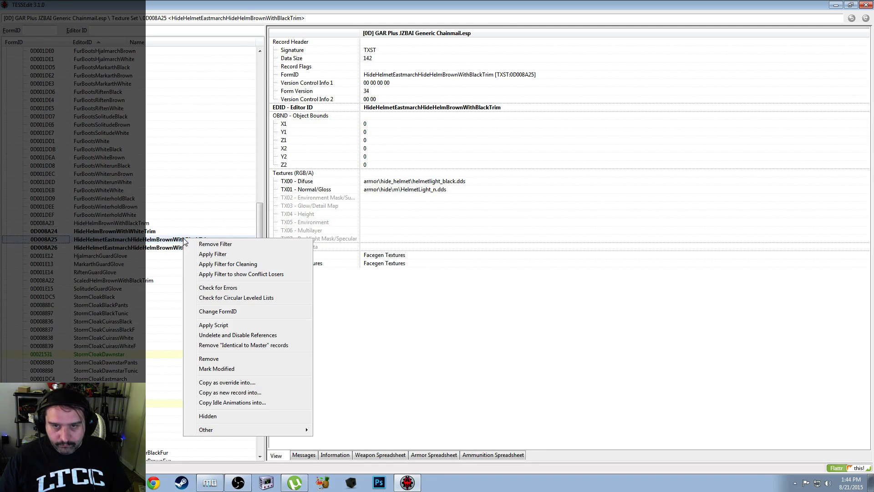
{"action": "left_click", "coordinate": [252, 392]}
{"action": "key", "text": "End"}
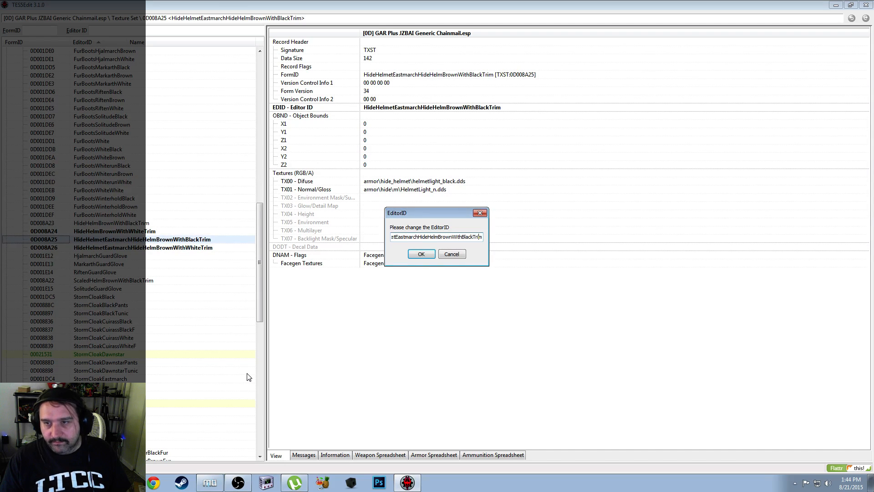
{"action": "key", "text": "shift+Left"}
{"action": "key", "text": "shift+Left"}
{"action": "key", "text": "shift+Left"}
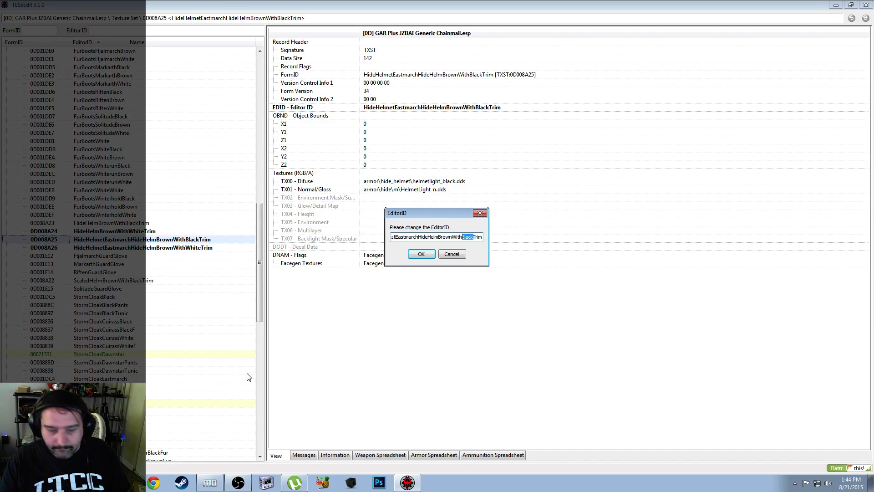
{"action": "type", "text": "gold"}
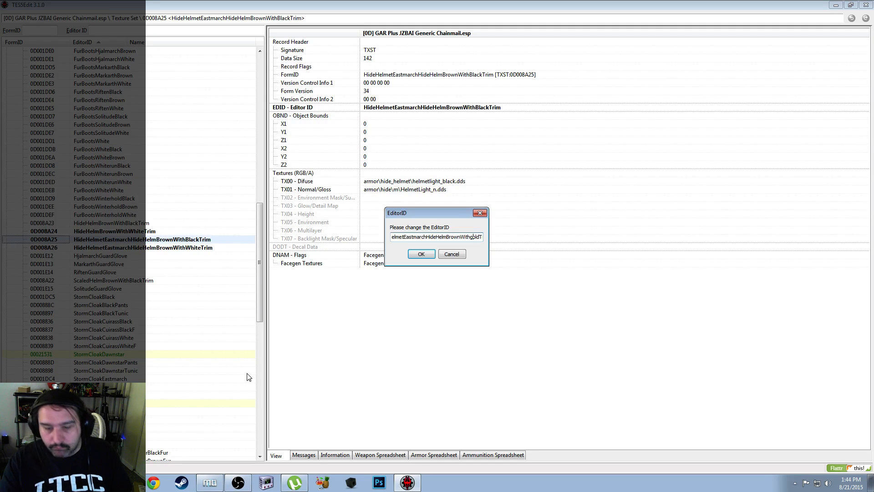
{"action": "key", "text": "BackSpace"}
{"action": "type", "text": "G"}
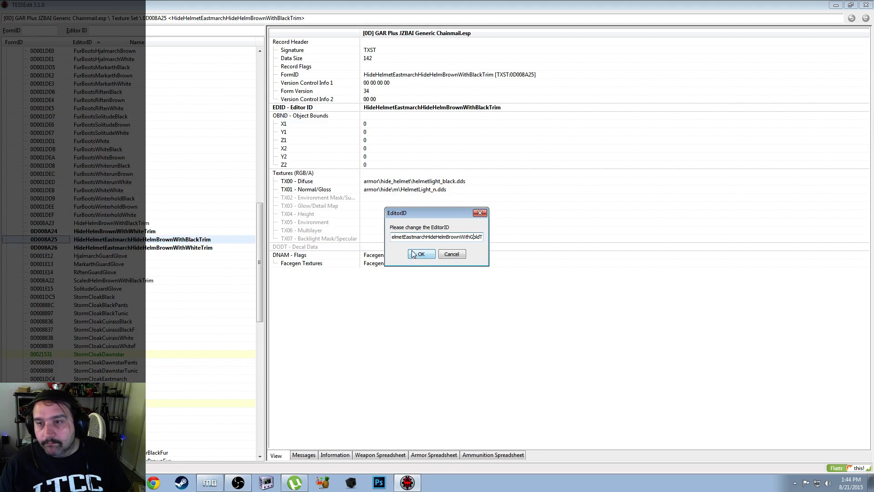
{"action": "left_click", "coordinate": [423, 256]}
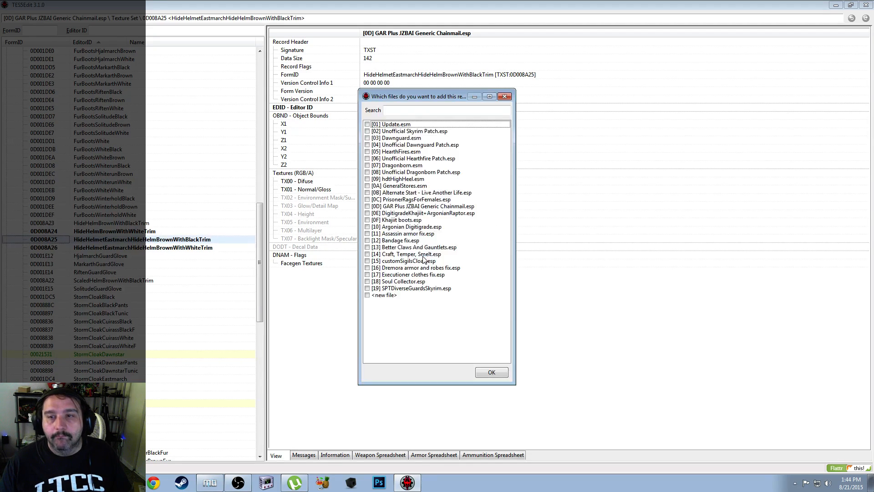
{"action": "left_click", "coordinate": [366, 207]}
{"action": "left_click", "coordinate": [486, 372]}
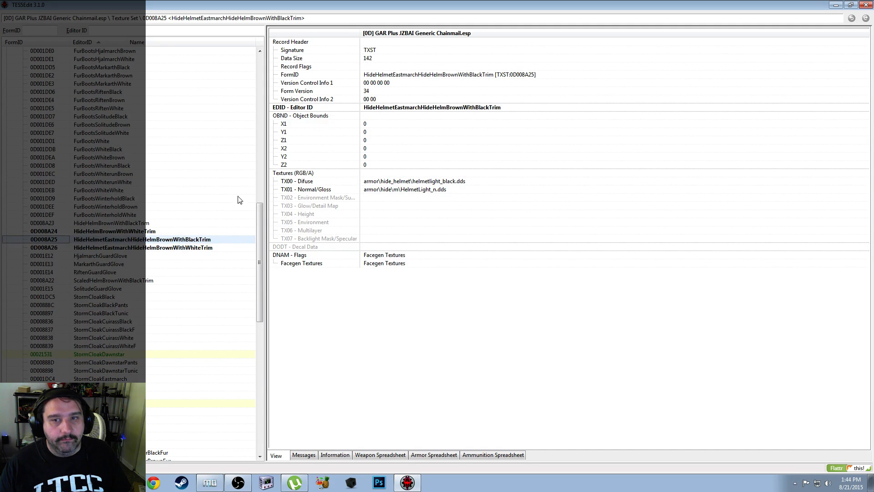
Collapse and re-expand the Texture Set group of GAR Plus JZBAI Generic Chainmail.esp to refresh its records
{"action": "left_click_drag", "start_coordinate": [261, 250], "coordinate": [262, 112]}
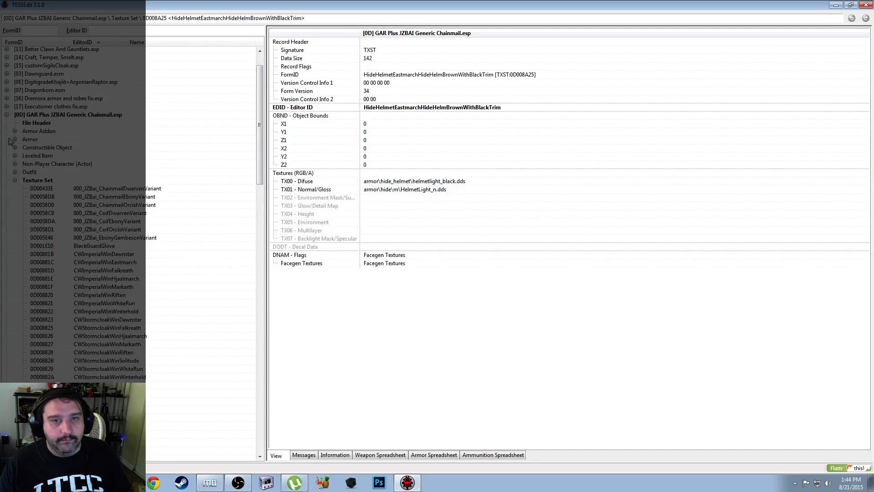
{"action": "left_click", "coordinate": [15, 180]}
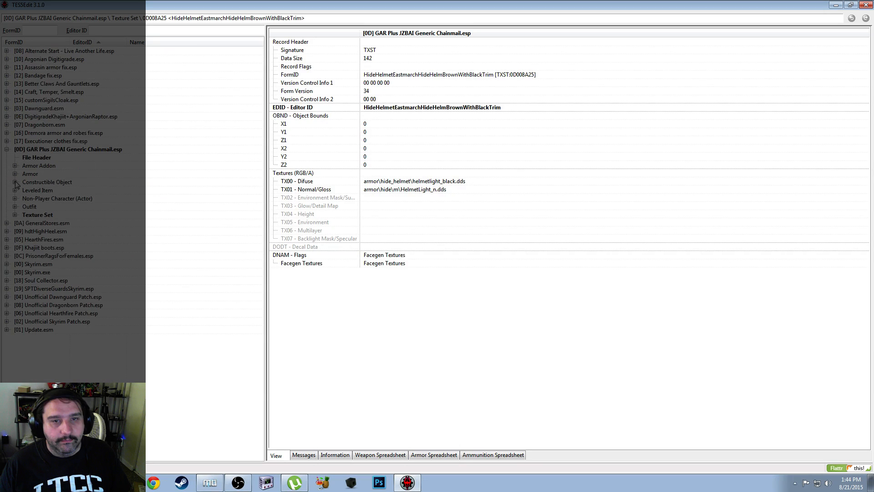
{"action": "left_click", "coordinate": [15, 215]}
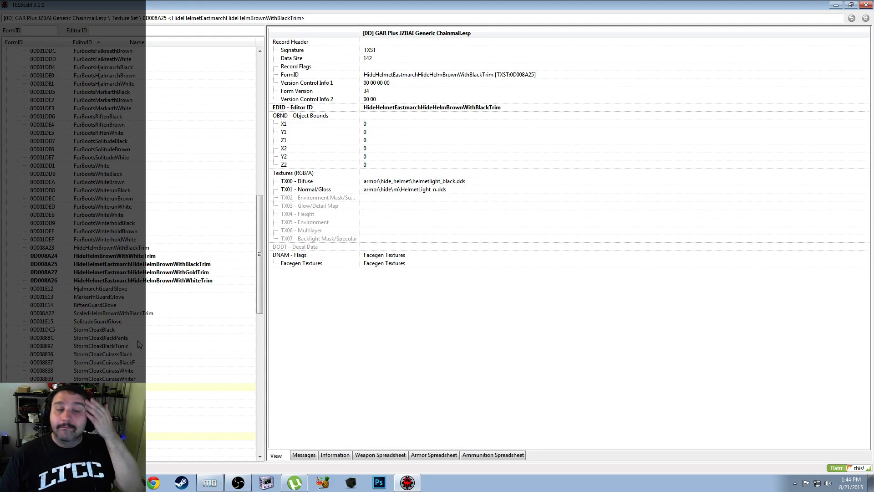
Select the three Eastmarch helmet texture sets and save GAR Plus JZBAI Generic Chainmail.esp
{"action": "left_click", "coordinate": [188, 265]}
{"action": "left_click", "coordinate": [189, 281], "text": "shift"}
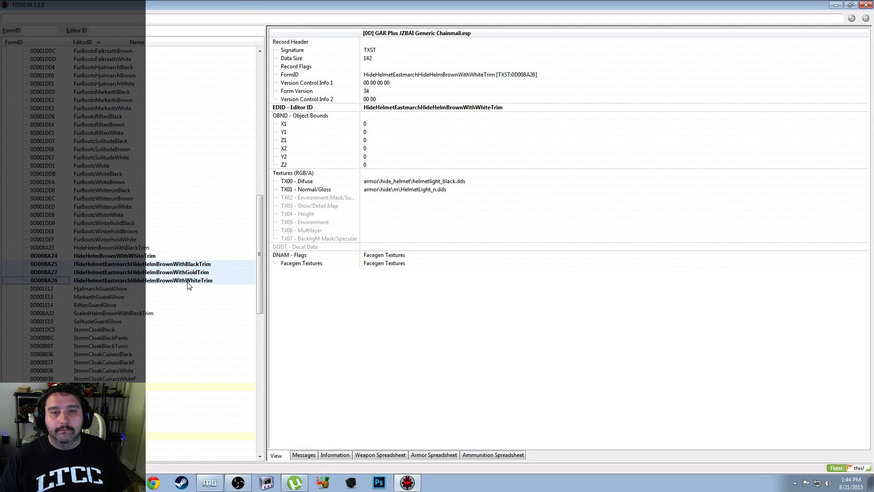
{"action": "key", "text": "ctrl+s"}
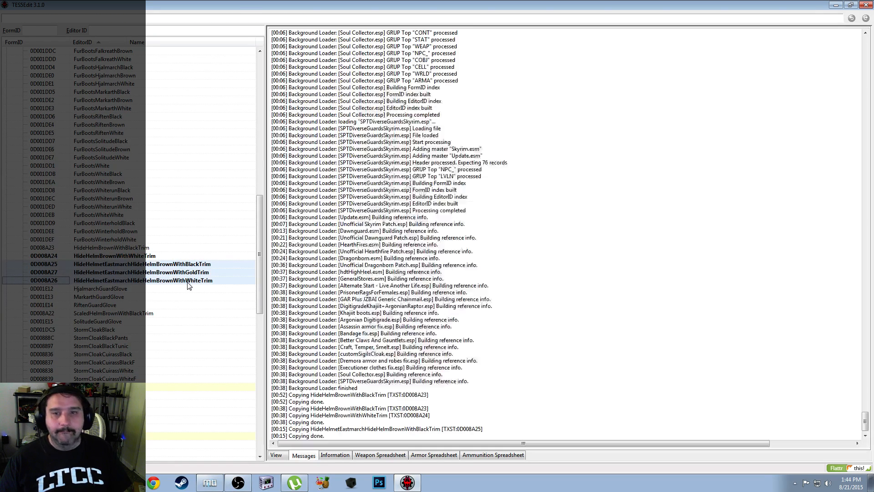
{"action": "left_click", "coordinate": [486, 371]}
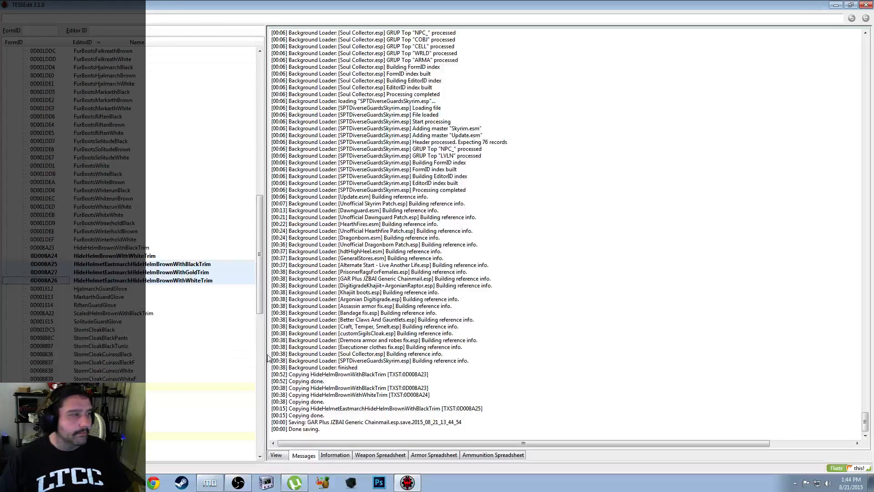
{"action": "left_click", "coordinate": [93, 289]}
{"action": "left_click", "coordinate": [137, 265]}
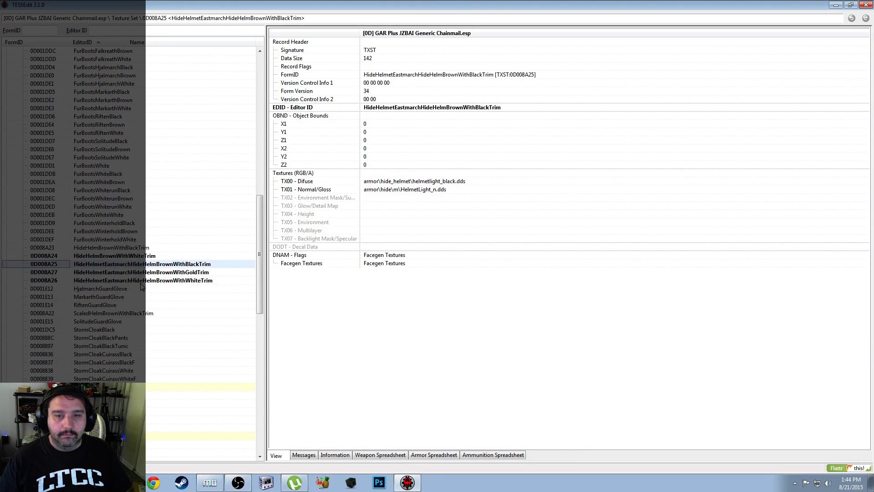
{"action": "left_click", "coordinate": [140, 281], "text": "shift"}
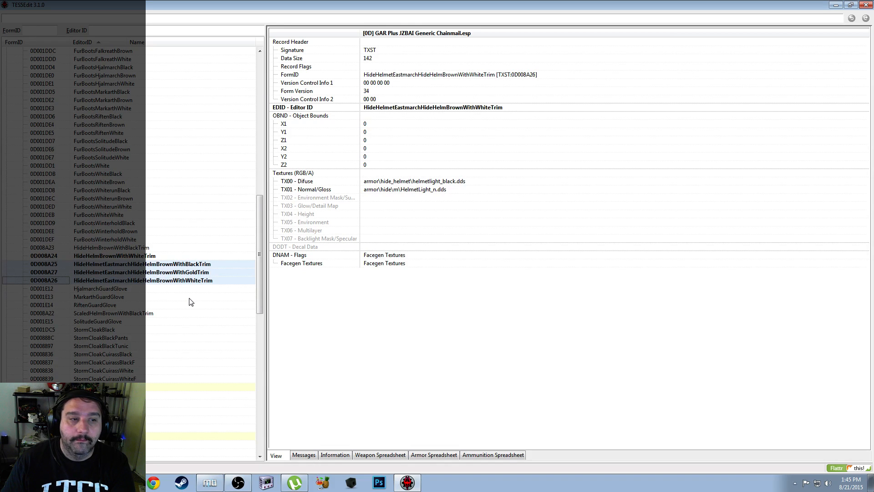
Remove Brown from the Eastmarch black-trim record's Editor ID, making it HideHelmetEastmarchHideHelmWithBlackTrim
{"action": "left_click", "coordinate": [188, 264]}
{"action": "right_click", "coordinate": [462, 109]}
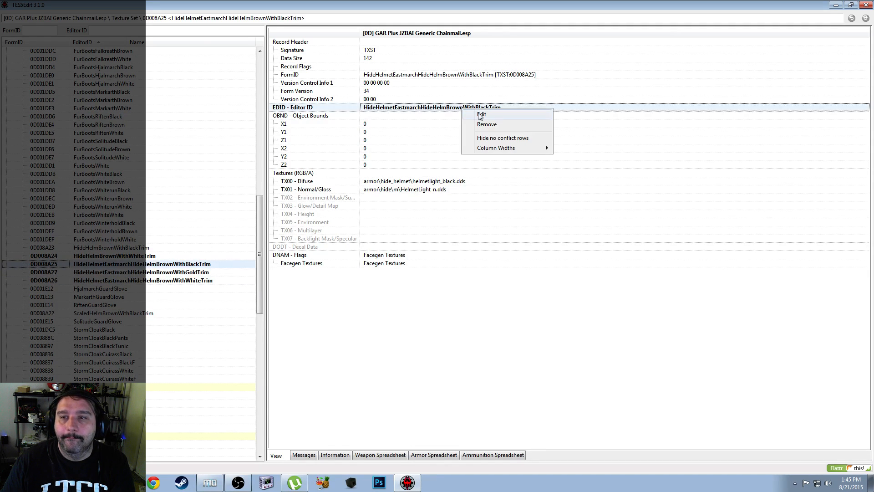
{"action": "left_click", "coordinate": [479, 116]}
{"action": "key", "text": "End"}
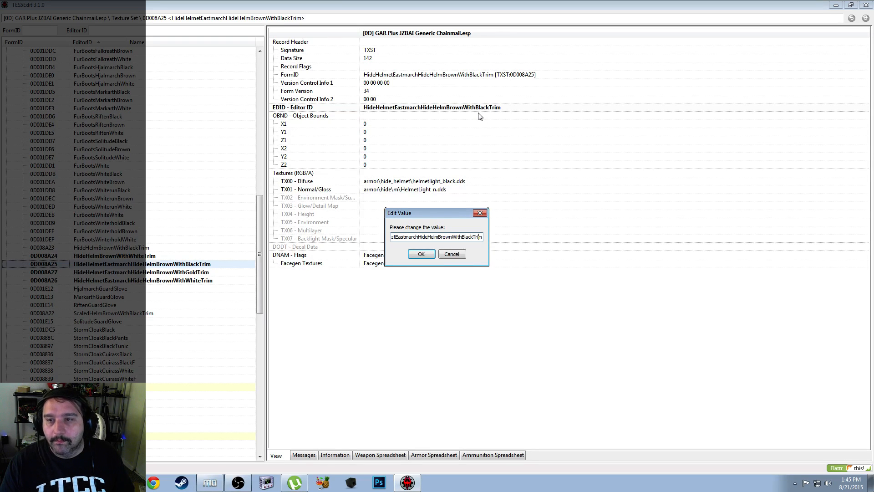
{"action": "key", "text": "BackSpace"}
{"action": "key", "text": "BackSpace"}
{"action": "key", "text": "BackSpace"}
{"action": "key", "text": "BackSpace"}
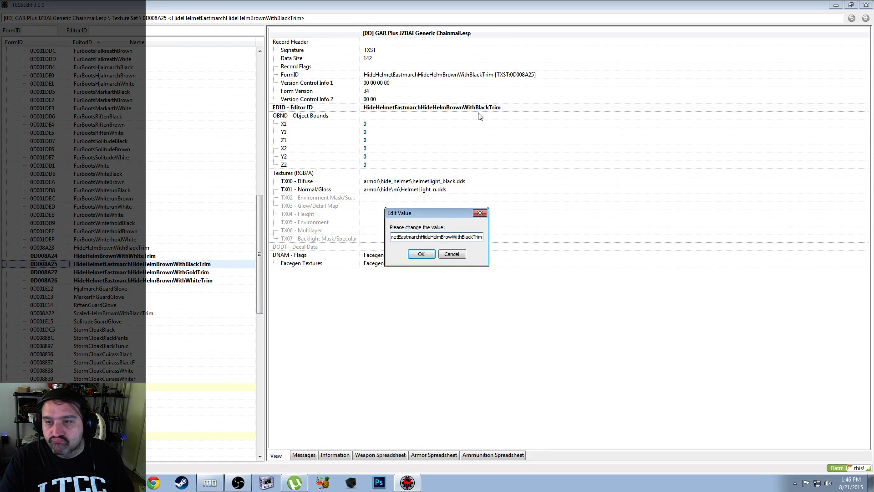
{"action": "key", "text": "BackSpace"}
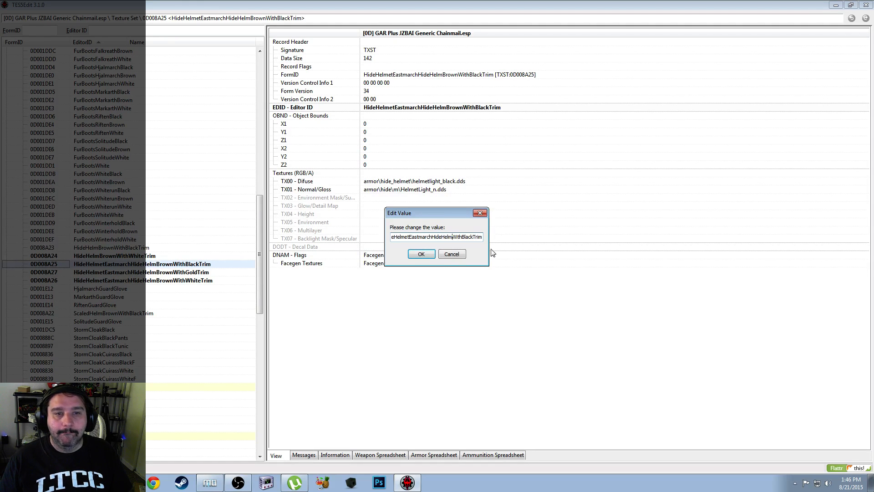
{"action": "left_click", "coordinate": [421, 254]}
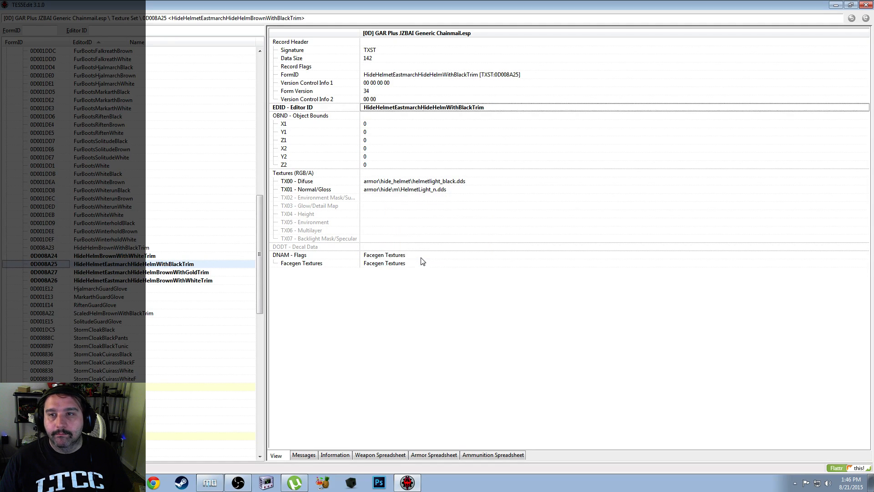
Change the Eastmarch gold-trim record's Editor ID to HideHelmetEastmarchHideHelmWithGoldTrim
{"action": "left_click", "coordinate": [170, 273]}
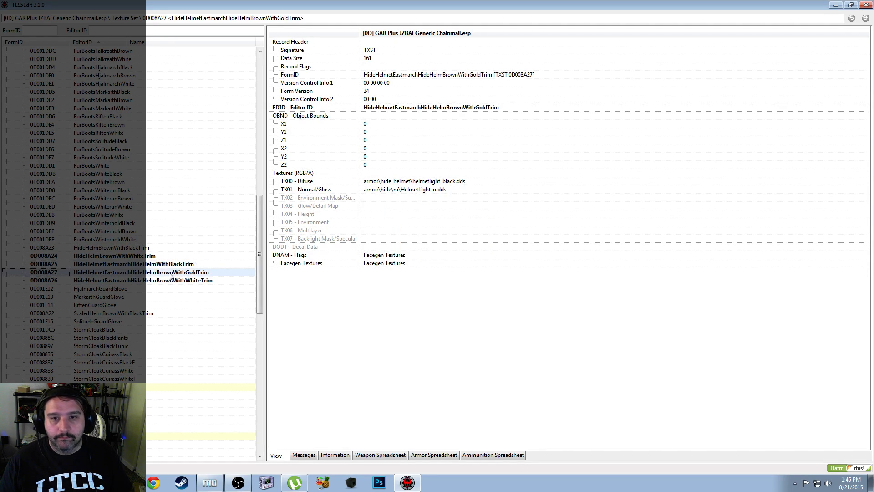
{"action": "right_click", "coordinate": [453, 110]}
{"action": "left_click", "coordinate": [472, 118]}
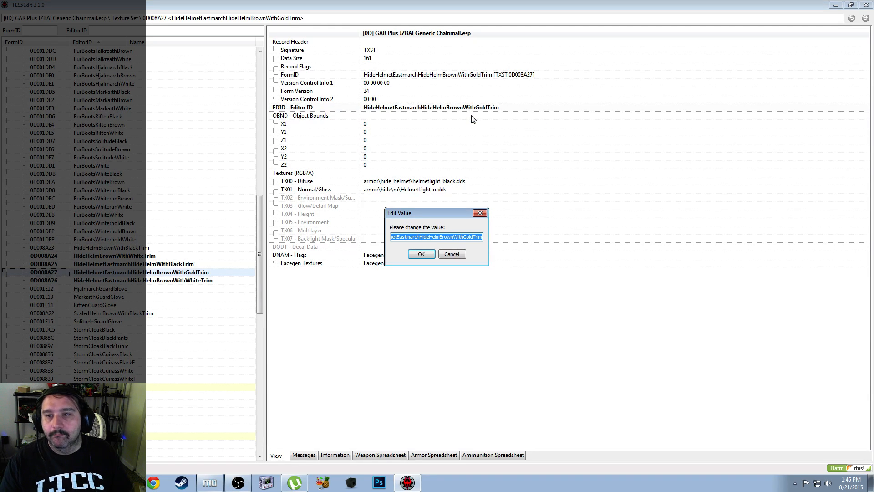
{"action": "key", "text": "End"}
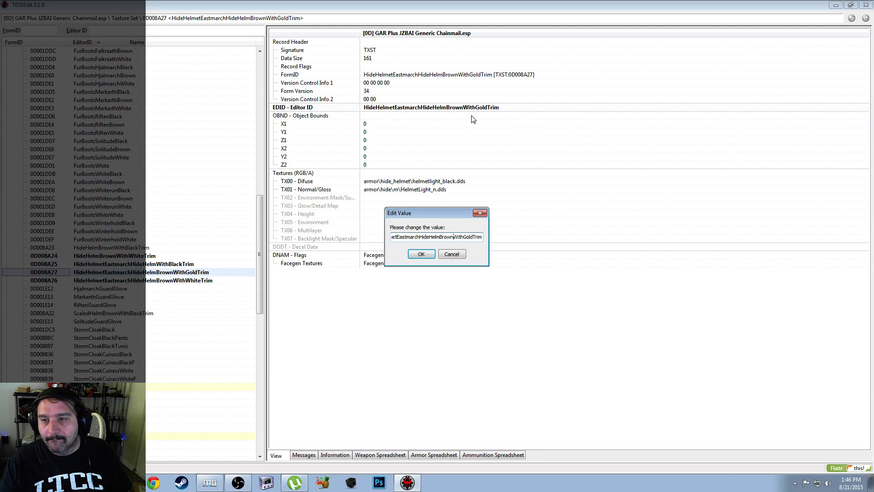
{"action": "key", "text": "BackSpace"}
{"action": "key", "text": "BackSpace"}
{"action": "key", "text": "BackSpace"}
{"action": "key", "text": "BackSpace"}
{"action": "key", "text": "BackSpace"}
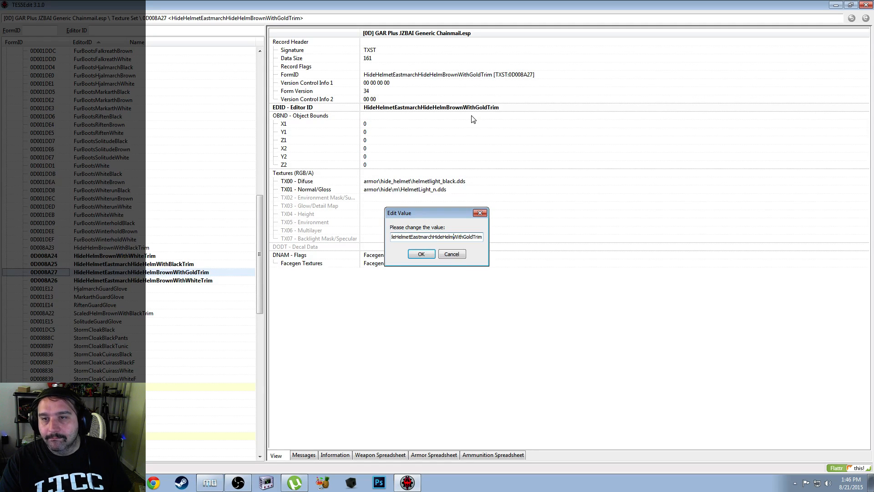
{"action": "key", "text": "Return"}
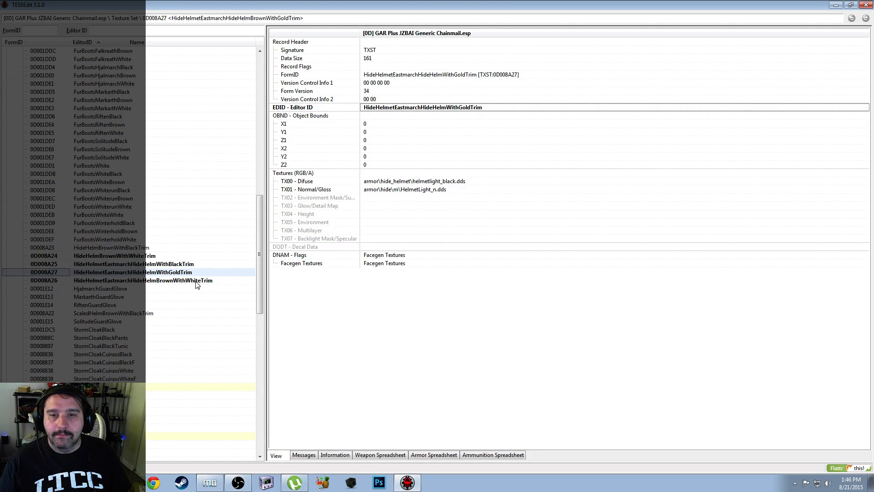
Change the Eastmarch white-trim record's Editor ID to HideHelmetEastmarchHideHelmWithWhiteTrim
{"action": "left_click", "coordinate": [197, 281]}
{"action": "right_click", "coordinate": [451, 109]}
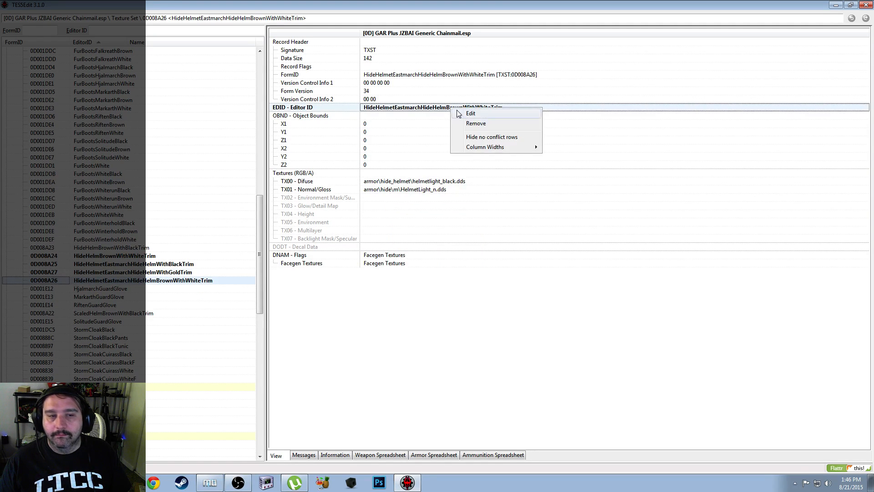
{"action": "left_click", "coordinate": [470, 113]}
{"action": "key", "text": "End"}
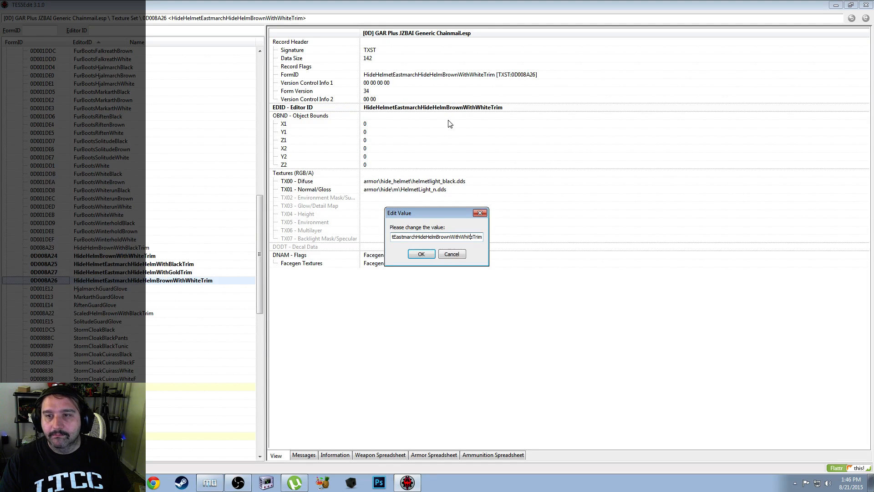
{"action": "key", "text": "BackSpace"}
{"action": "key", "text": "BackSpace"}
{"action": "key", "text": "BackSpace"}
{"action": "key", "text": "BackSpace"}
{"action": "key", "text": "BackSpace"}
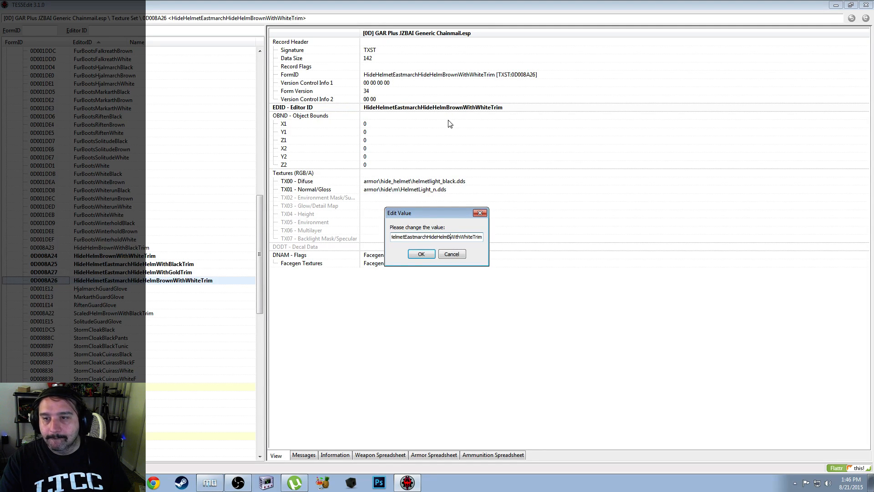
{"action": "key", "text": "Return"}
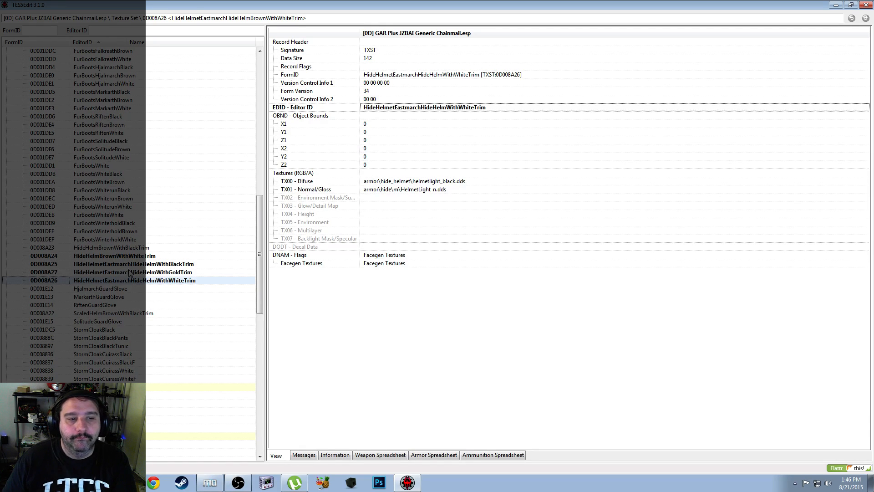
Start copying the three Eastmarch helmet texture sets as new records, removing the Editor ID prefix HideHelmetEastmarch
{"action": "left_click", "coordinate": [156, 265]}
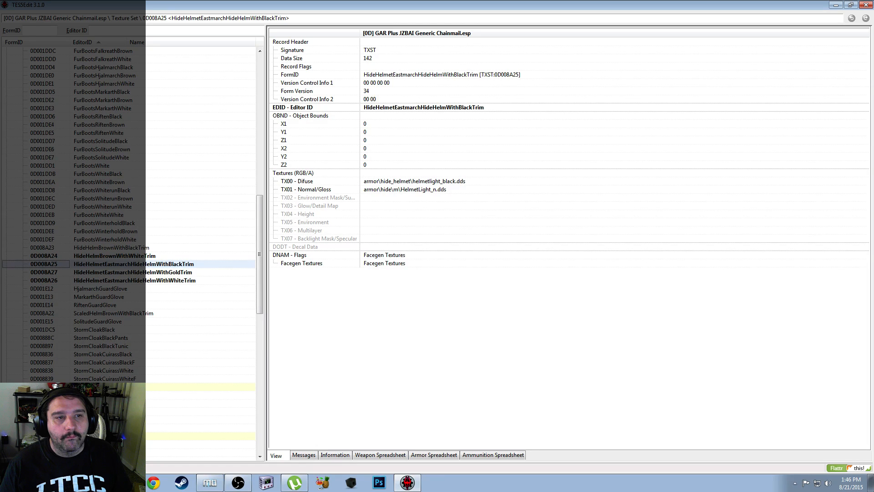
{"action": "left_click", "coordinate": [170, 282], "text": "shift"}
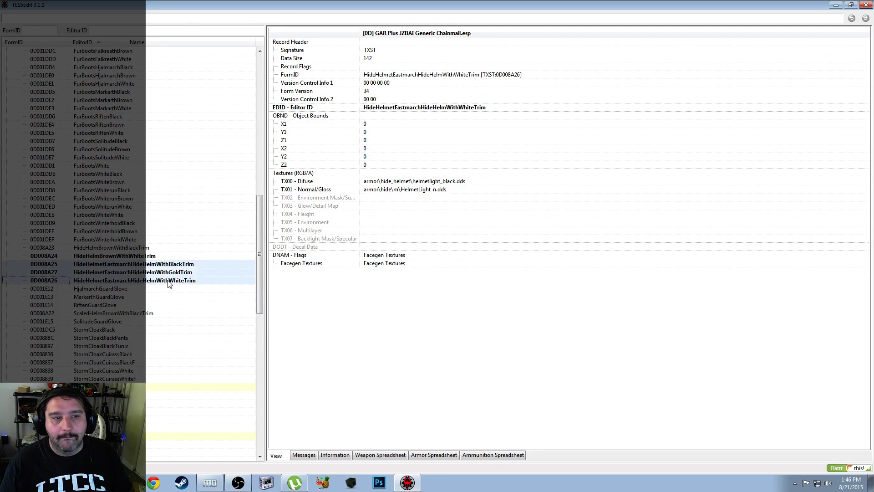
{"action": "right_click", "coordinate": [169, 282]}
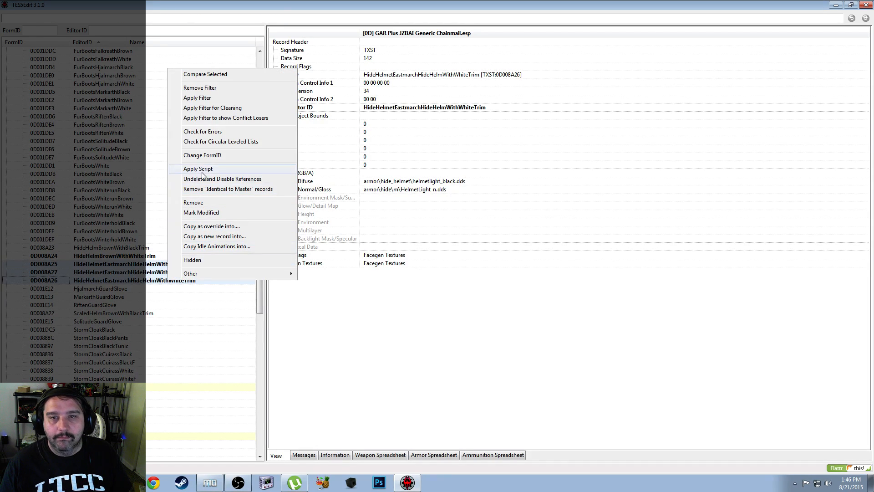
{"action": "left_click", "coordinate": [256, 240]}
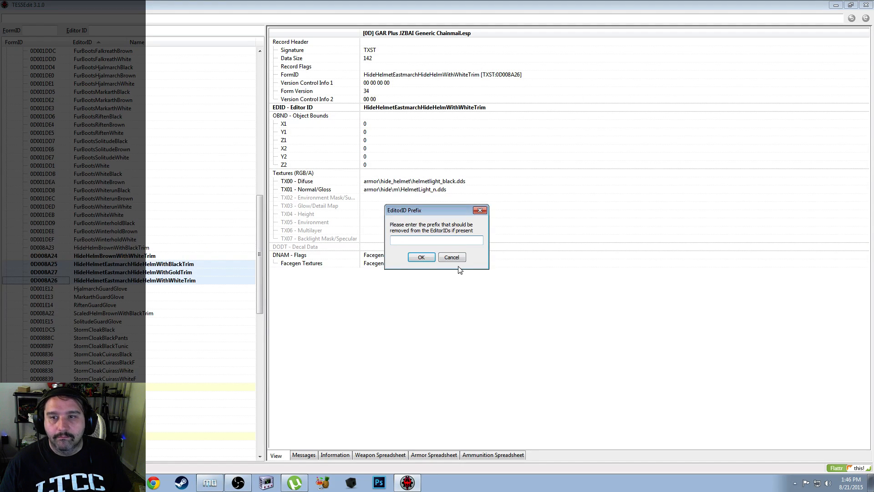
{"action": "type", "text": "Hi"}
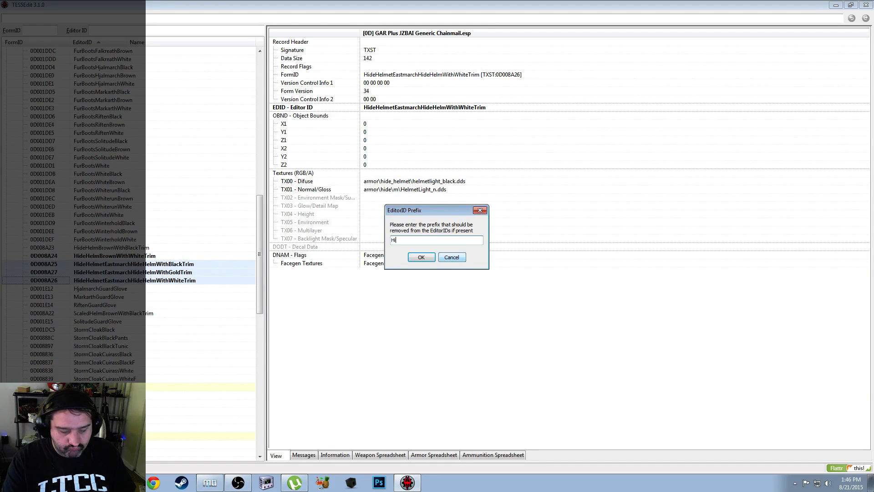
{"action": "type", "text": "deHelme"}
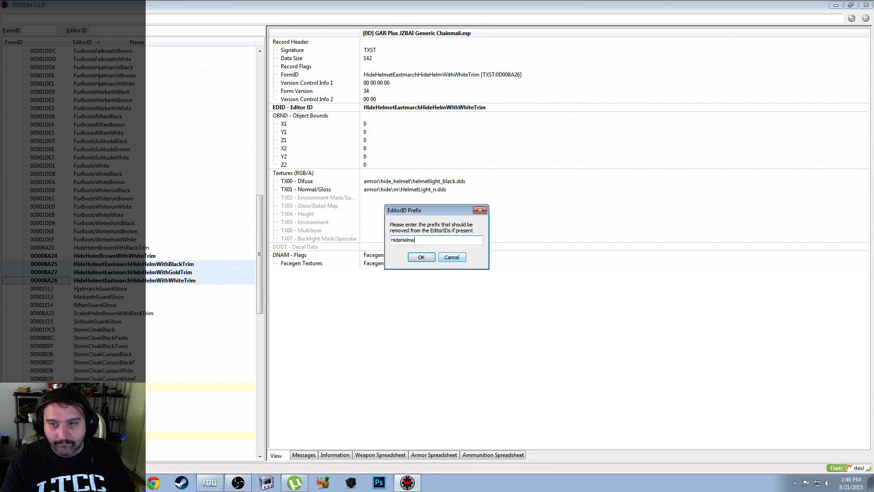
{"action": "type", "text": "tE"}
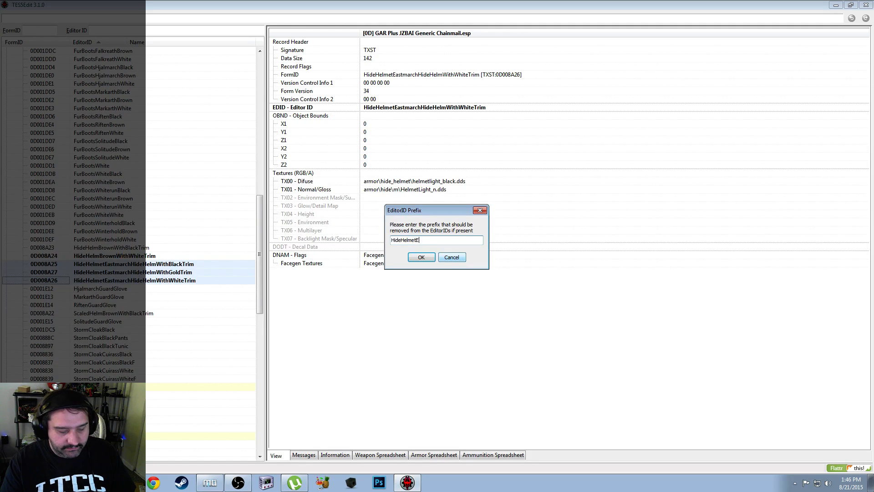
{"action": "type", "text": "astmarch"}
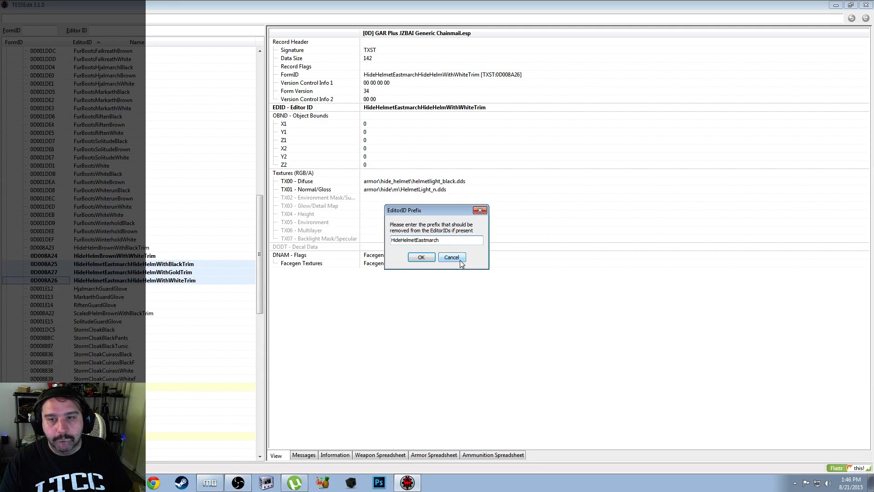
{"action": "key", "text": "ctrl+a"}
{"action": "key", "text": "ctrl+c"}
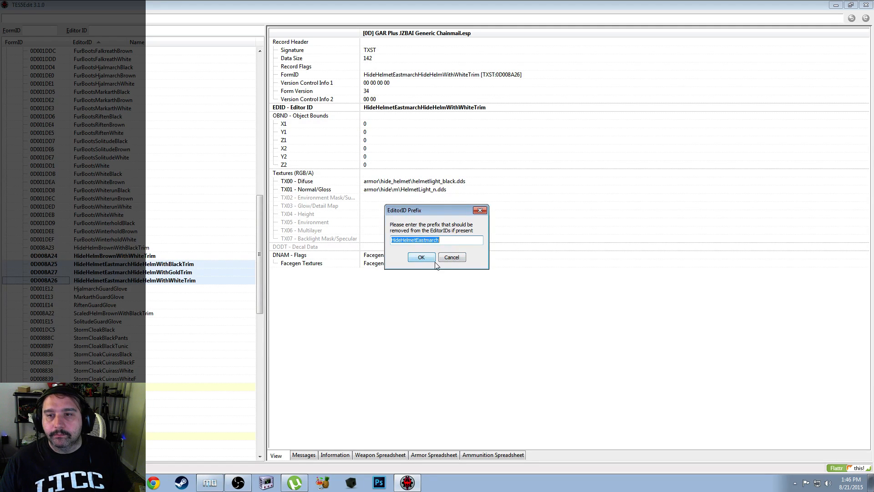
{"action": "left_click", "coordinate": [421, 257]}
Add the Editor ID prefix HideHelmetBlack with no suffix and copy the records into GAR Plus JZBAI Generic Chainmail.esp
{"action": "key", "text": "ctrl+v"}
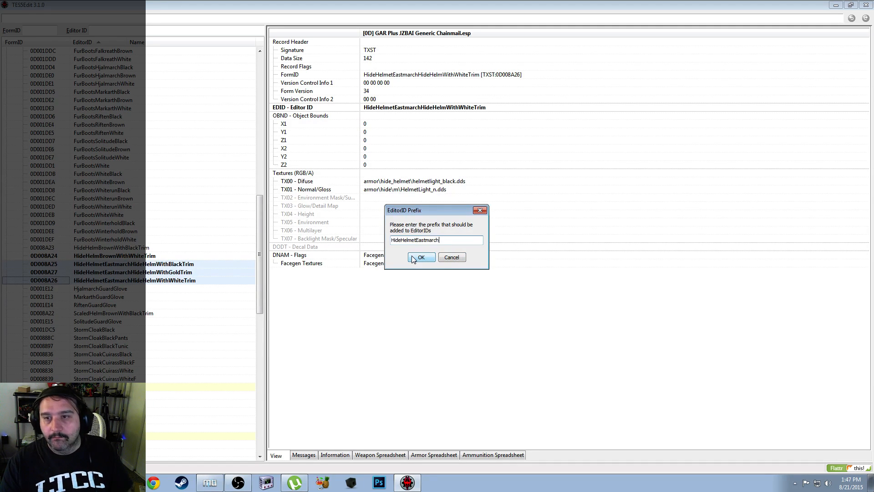
{"action": "key", "text": "shift+Left"}
{"action": "key", "text": "shift+Left"}
{"action": "key", "text": "shift+Left"}
{"action": "key", "text": "shift+Left"}
{"action": "key", "text": "shift+Left"}
{"action": "key", "text": "shift+Left"}
{"action": "key", "text": "shift+Left"}
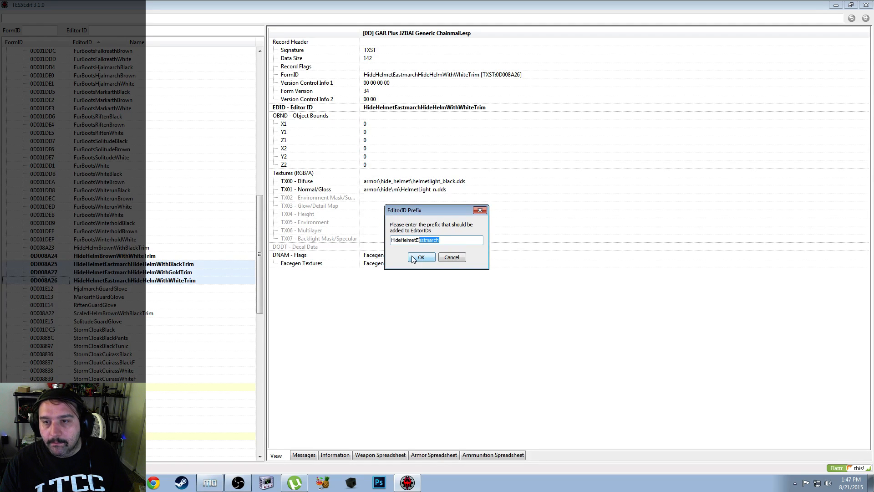
{"action": "type", "text": "Black"}
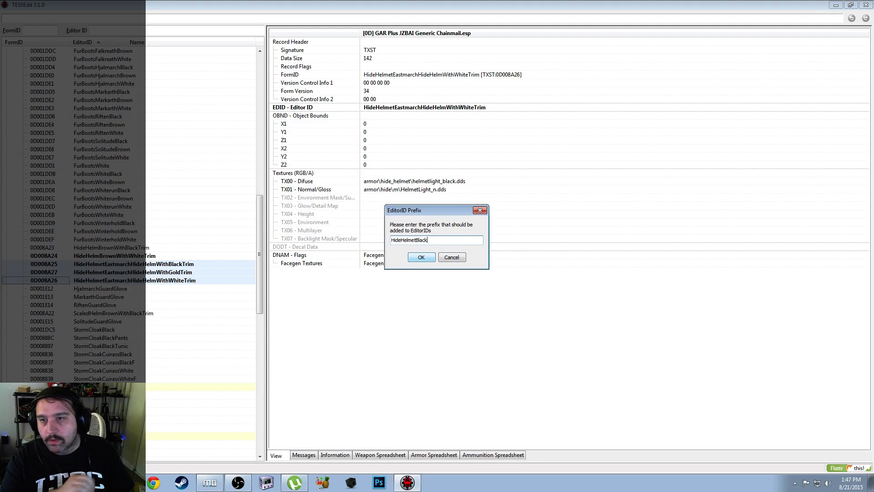
{"action": "left_click", "coordinate": [421, 258]}
{"action": "left_click", "coordinate": [423, 258]}
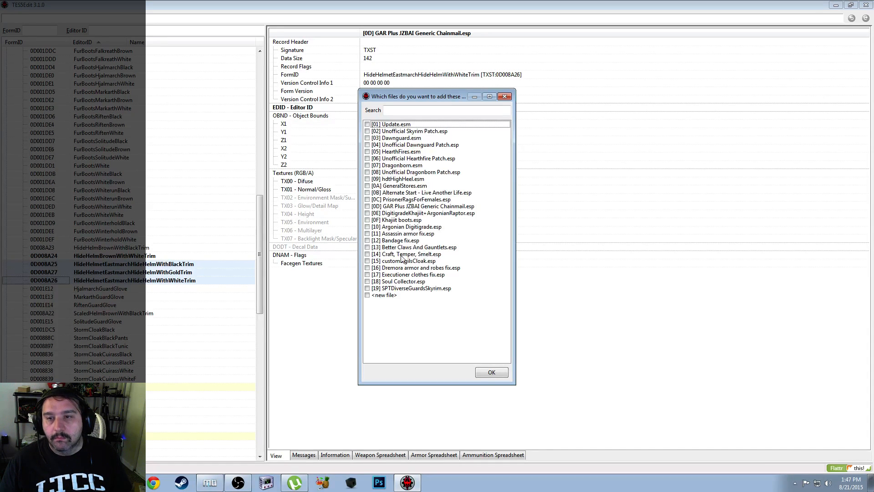
{"action": "left_click", "coordinate": [367, 207]}
{"action": "left_click", "coordinate": [486, 377]}
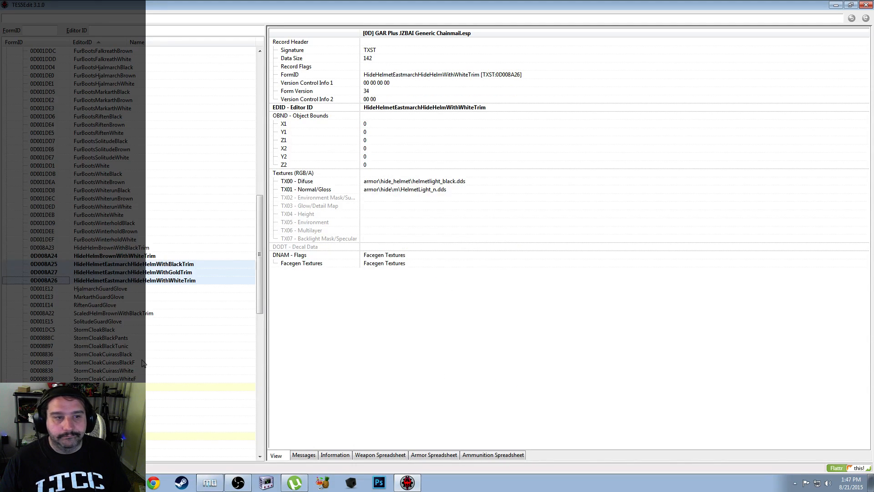
Start another new-record copy of the three selected Eastmarch texture sets, with HideHelmetEastmarch as the prefix to remove
{"action": "right_click", "coordinate": [157, 274]}
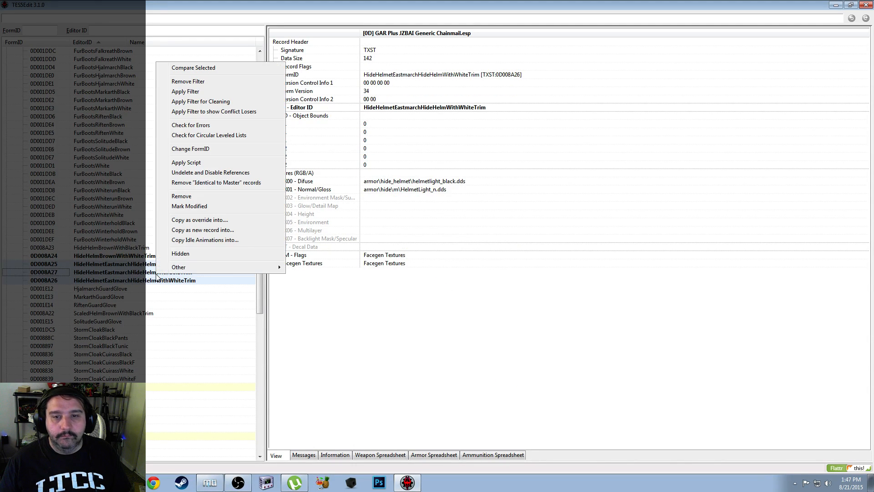
{"action": "left_click", "coordinate": [199, 230]}
{"action": "key", "text": "ctrl+v"}
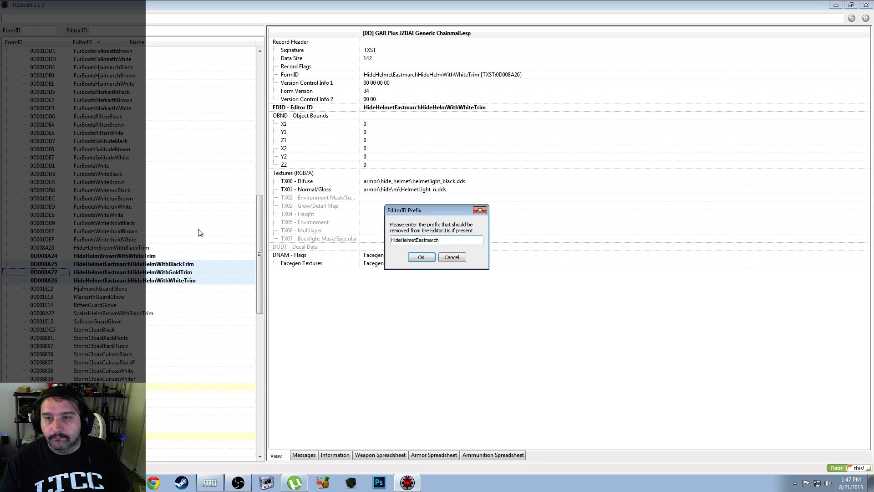
{"action": "key", "text": "shift+Left"}
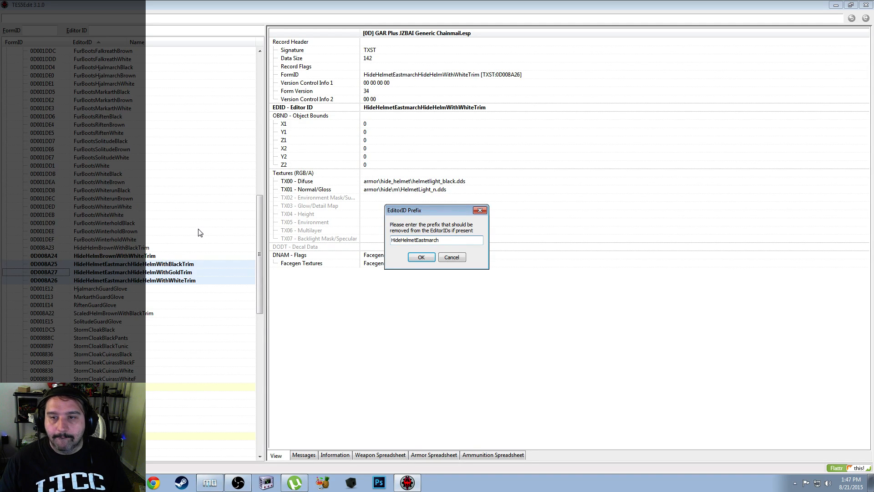
{"action": "left_click", "coordinate": [415, 258]}
Add the Editor ID prefix HideHelmetDawnstar with no suffix and copy the records into GAR Plus JZBAI Generic Chainmail.esp
{"action": "key", "text": "ctrl+v"}
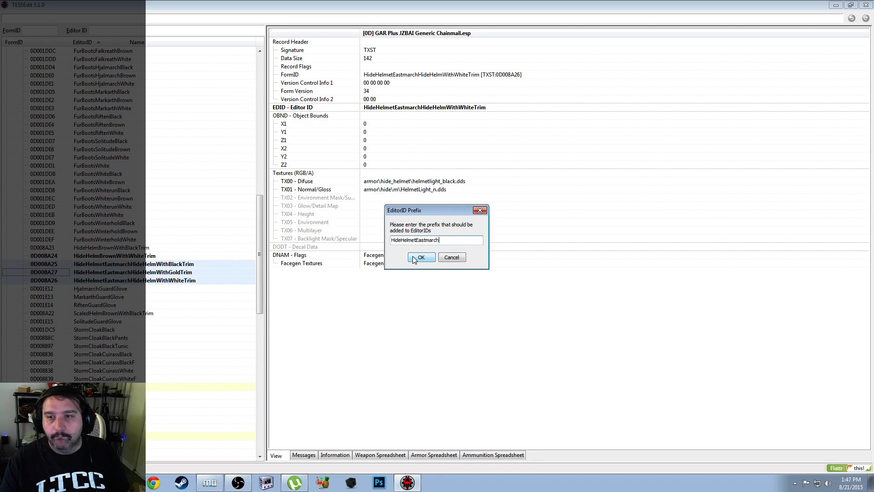
{"action": "key", "text": "shift+Left"}
{"action": "key", "text": "shift+Left"}
{"action": "key", "text": "shift+Left"}
{"action": "key", "text": "shift+Left"}
{"action": "key", "text": "shift+Left"}
{"action": "key", "text": "shift+Left"}
{"action": "key", "text": "shift+Left"}
{"action": "key", "text": "shift+Left"}
{"action": "key", "text": "shift+Left"}
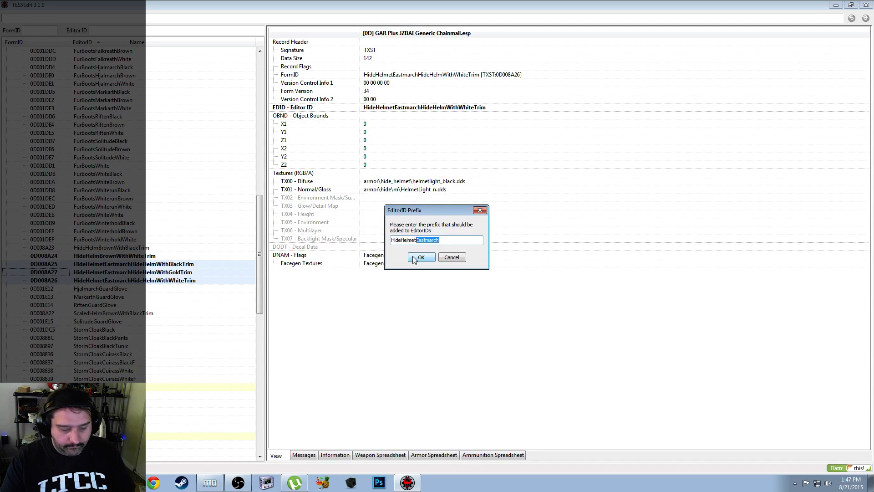
{"action": "type", "text": "Dawns"}
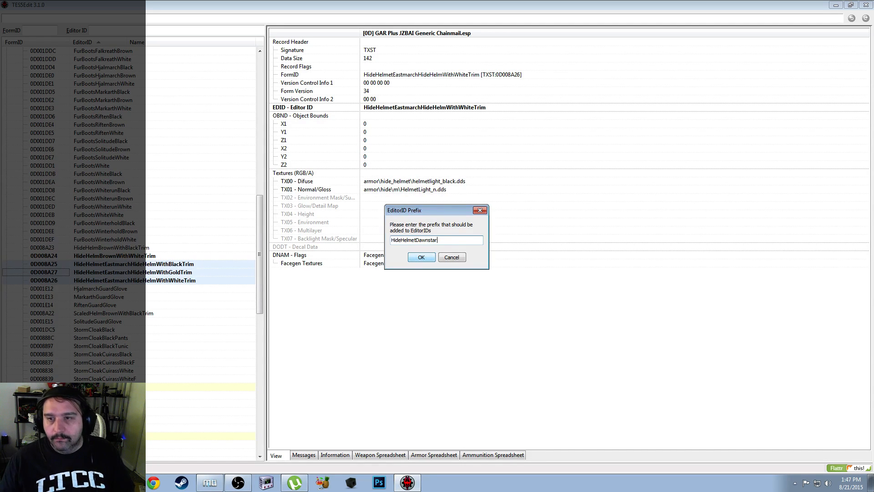
{"action": "type", "text": "tar"}
{"action": "left_click", "coordinate": [418, 257]}
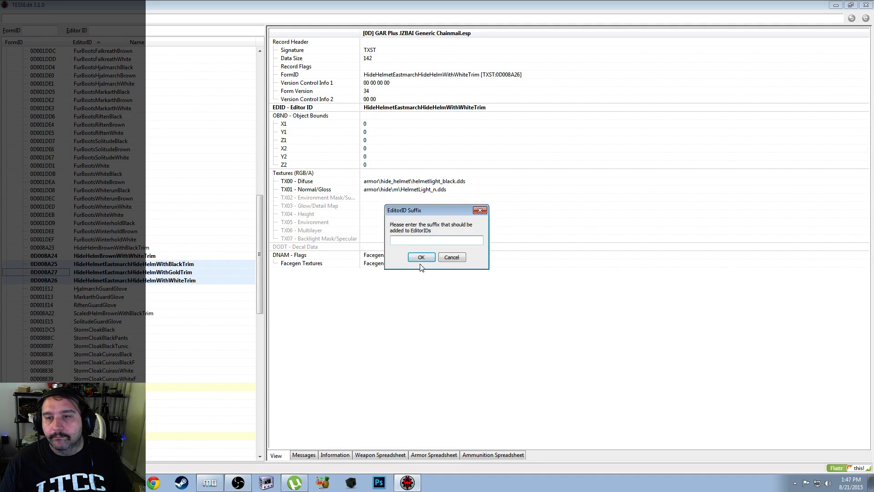
{"action": "left_click", "coordinate": [421, 258]}
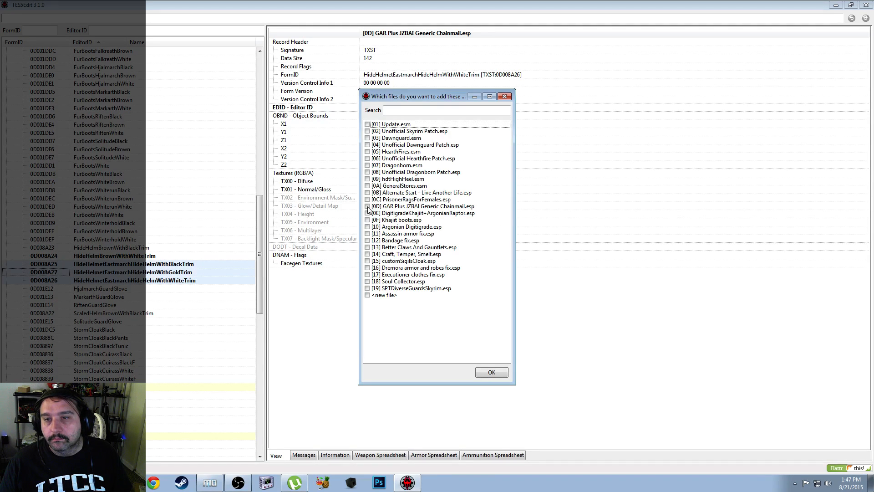
{"action": "left_click", "coordinate": [367, 207]}
{"action": "left_click", "coordinate": [491, 371]}
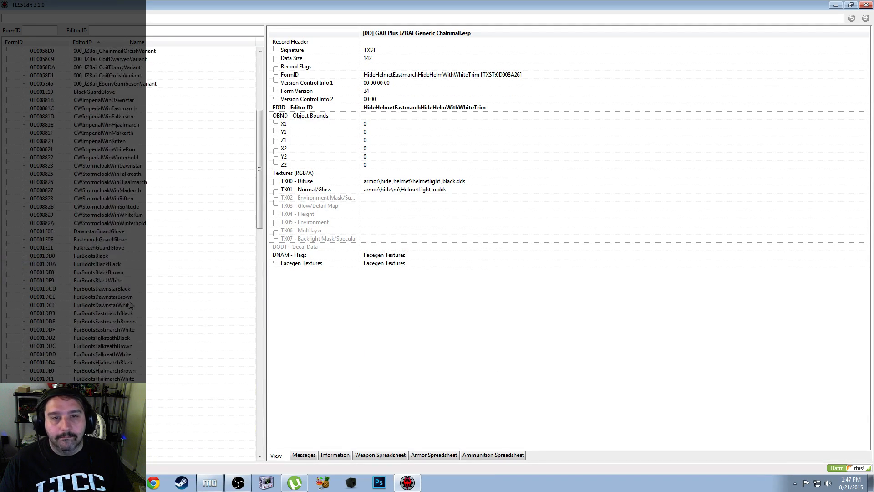
Reopen the plugin's Texture Set group to check the copied helmet records, and save GAR Plus JZBAI Generic Chainmail.esp with plugin backup
{"action": "left_click", "coordinate": [14, 203]}
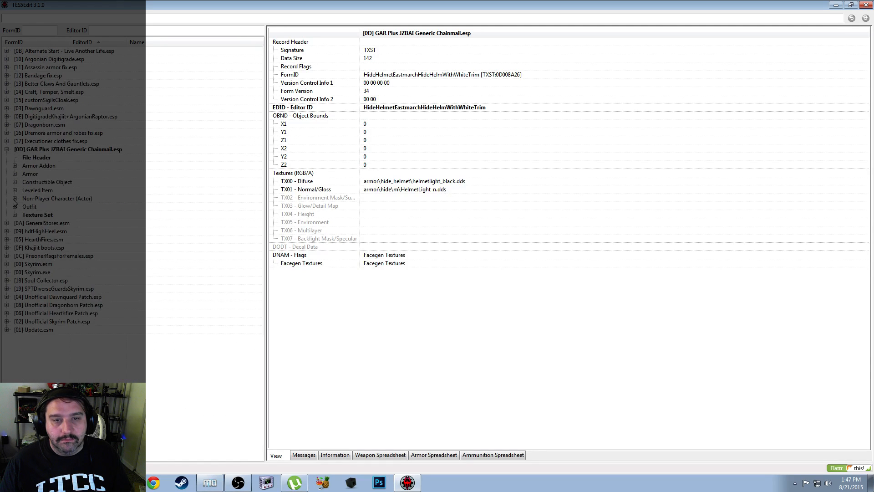
{"action": "left_click", "coordinate": [15, 214]}
{"action": "scroll", "coordinate": [84, 301], "scroll_direction": "down", "scroll_amount": 10}
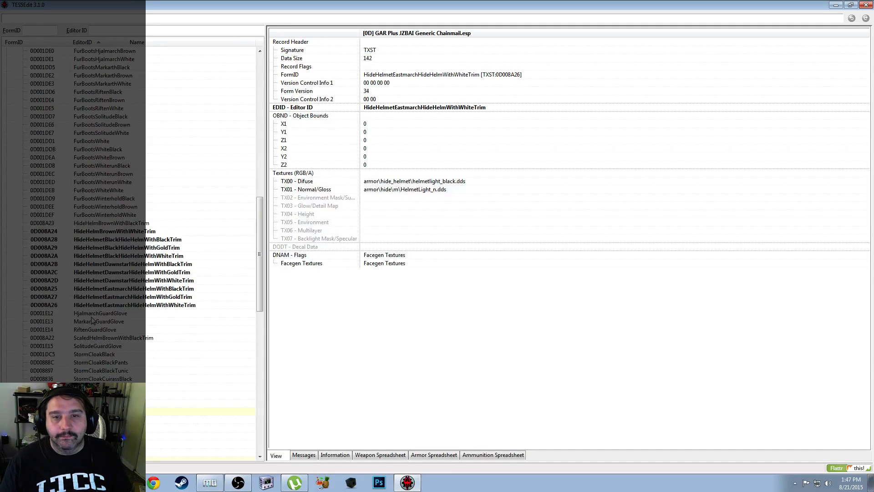
{"action": "left_click", "coordinate": [172, 256]}
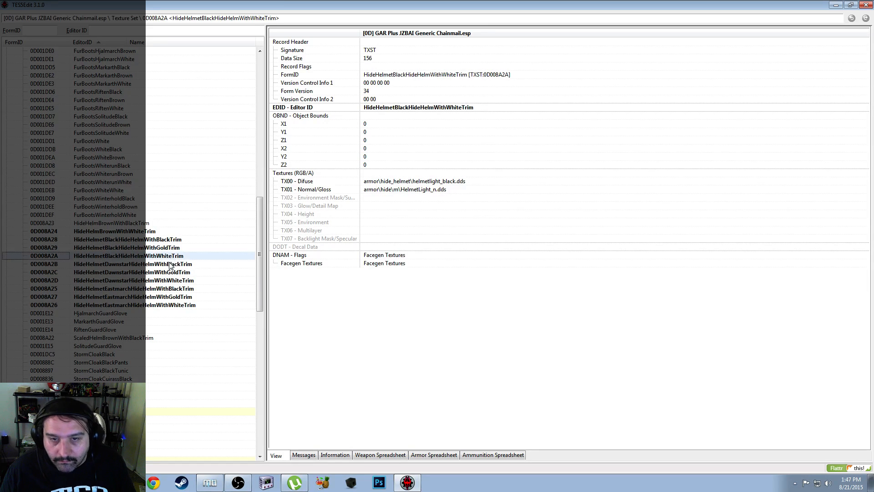
{"action": "left_click", "coordinate": [149, 290]}
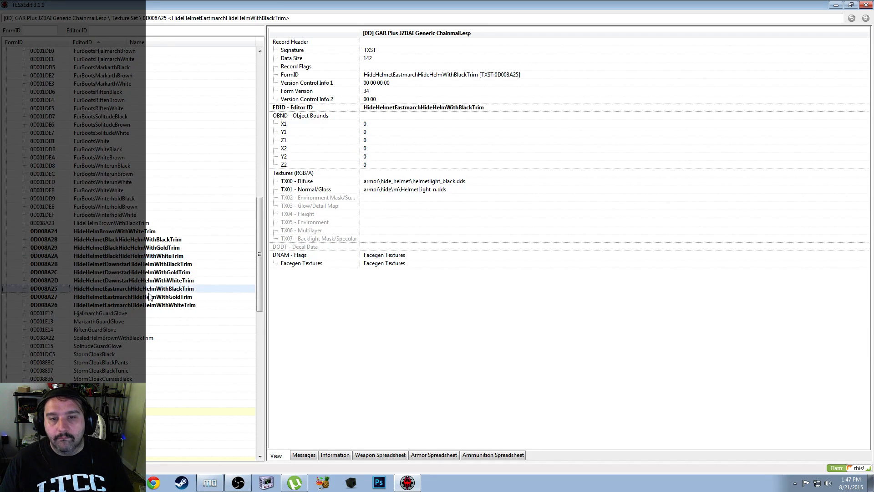
{"action": "left_click", "coordinate": [161, 306]}
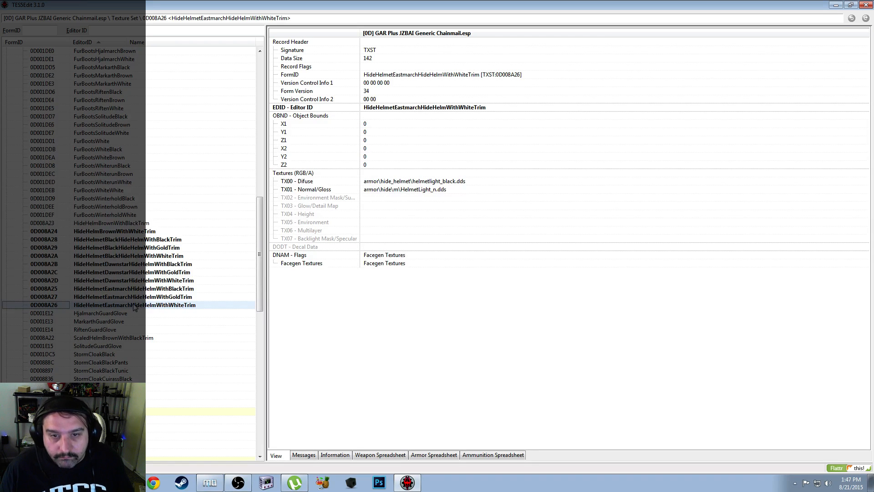
{"action": "key", "text": "ctrl+s"}
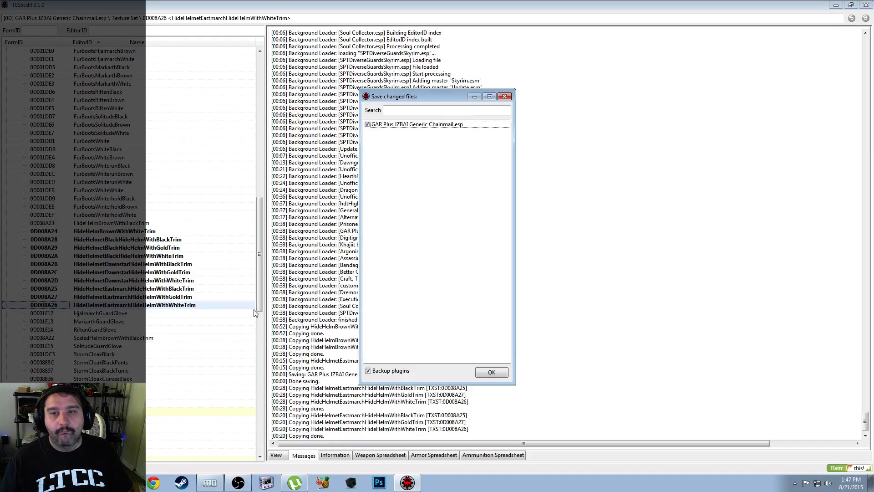
{"action": "left_click", "coordinate": [482, 374]}
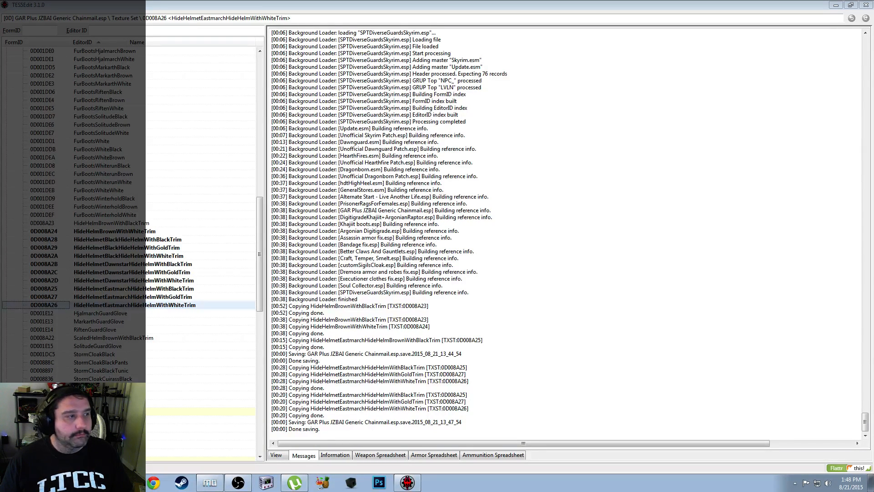
Select the Eastmarch black, gold and white trim records and start copying them as new records without the HideHelmetEastmarch prefix
{"action": "left_click", "coordinate": [144, 289], "text": "shift"}
{"action": "right_click", "coordinate": [145, 289]}
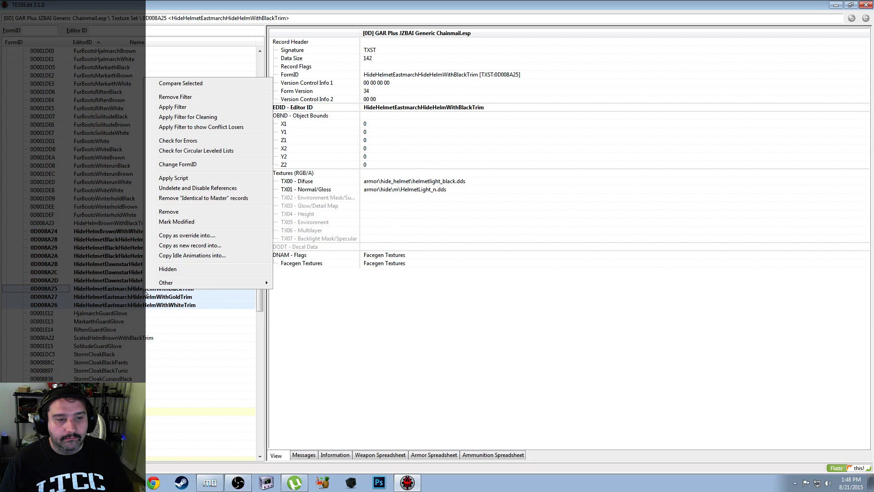
{"action": "left_click", "coordinate": [211, 246]}
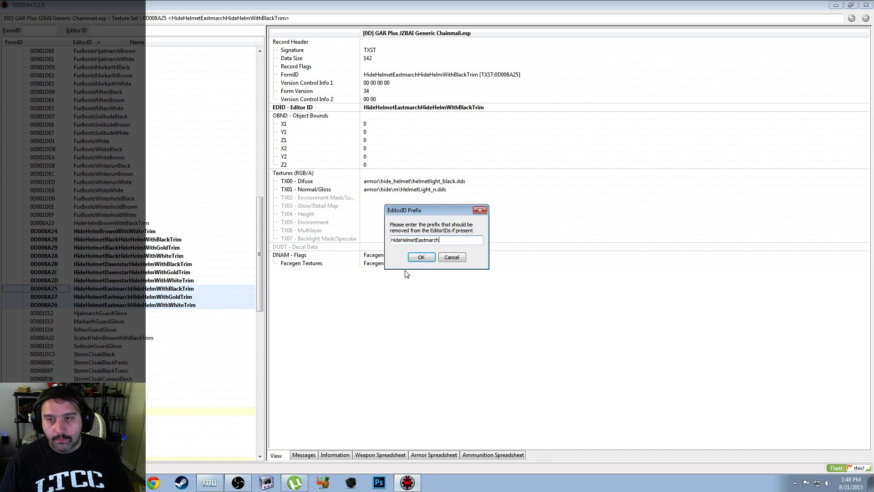
{"action": "left_click", "coordinate": [421, 258]}
Remove the HideHelmetEastmarch prefix from the copied records' Editor IDs and set HideHelmetFalkreath as the prefix to add
{"action": "type", "text": "HideHelmetEastmarch"}
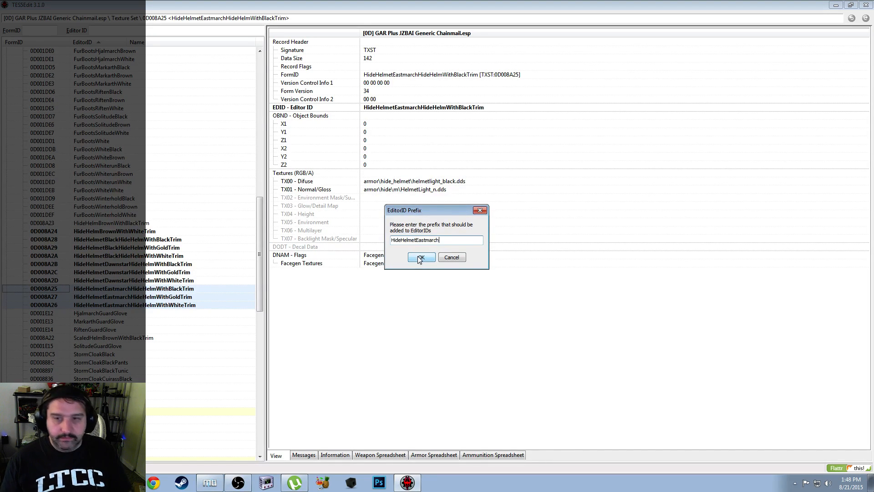
{"action": "key", "text": "shift+Left"}
{"action": "key", "text": "shift+Left"}
{"action": "key", "text": "shift+Left"}
{"action": "key", "text": "shift+Left"}
{"action": "key", "text": "shift+Left"}
{"action": "key", "text": "shift+Left"}
{"action": "key", "text": "shift+Left"}
{"action": "key", "text": "shift+Left"}
{"action": "key", "text": "shift+Left"}
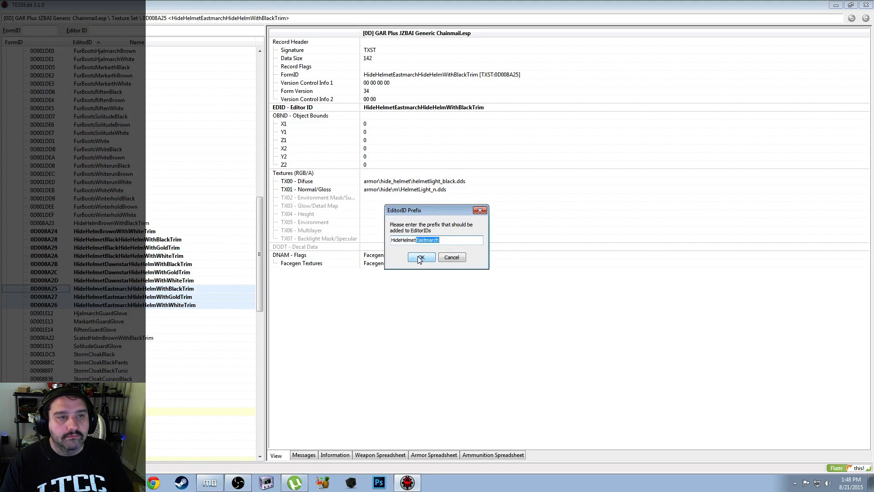
{"action": "type", "text": "Fal"}
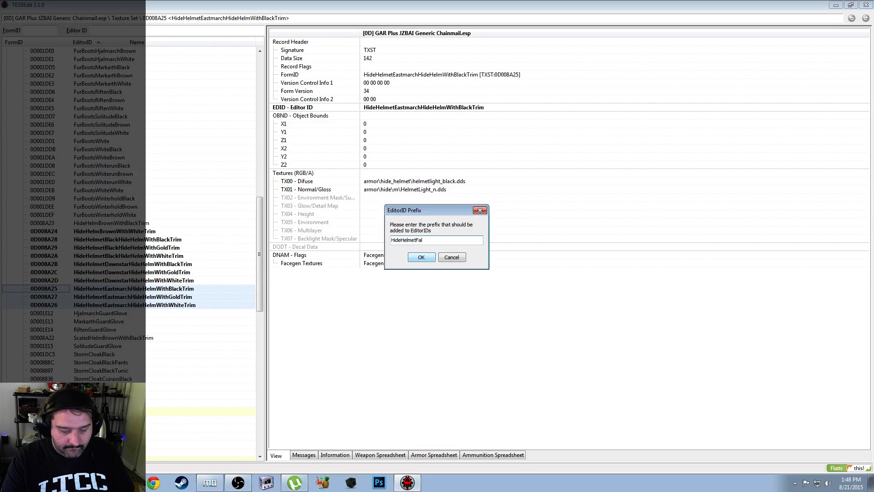
{"action": "type", "text": "kreath"}
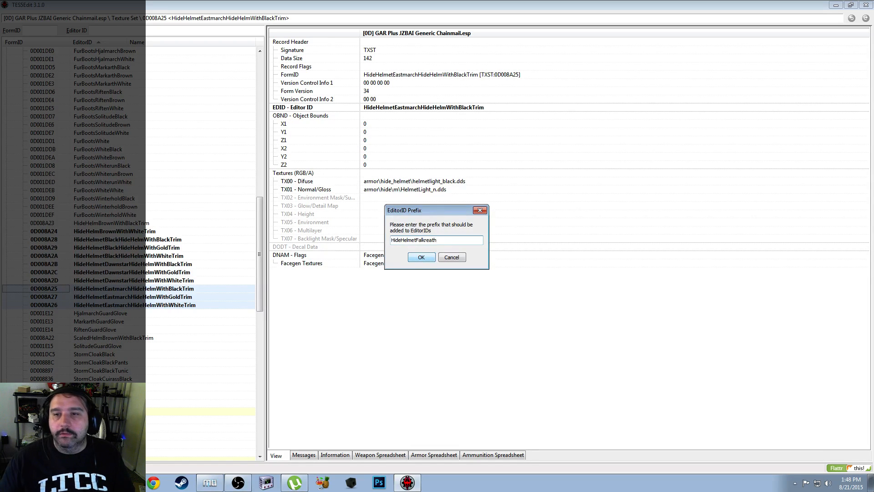
Leave the Editor ID suffix empty and copy the three Falkreath helmet records into GAR Plus JZBAI Generic Chainmail.esp
{"action": "left_click", "coordinate": [417, 258]}
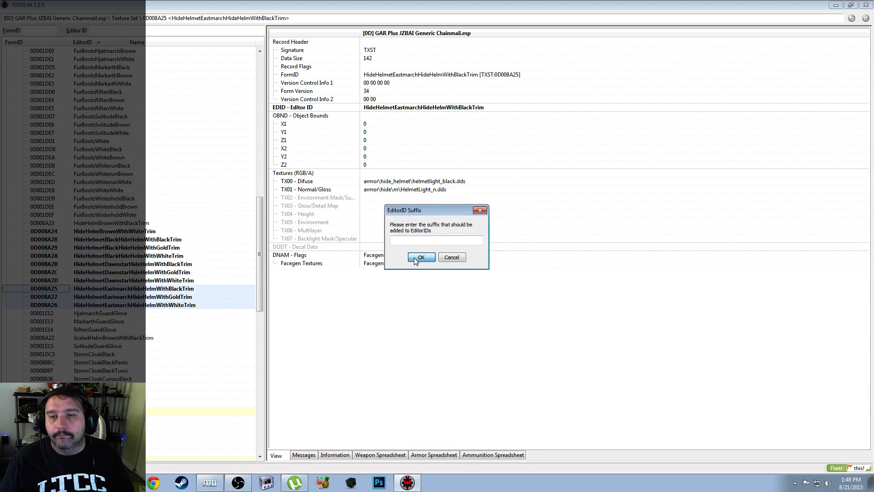
{"action": "left_click", "coordinate": [415, 258]}
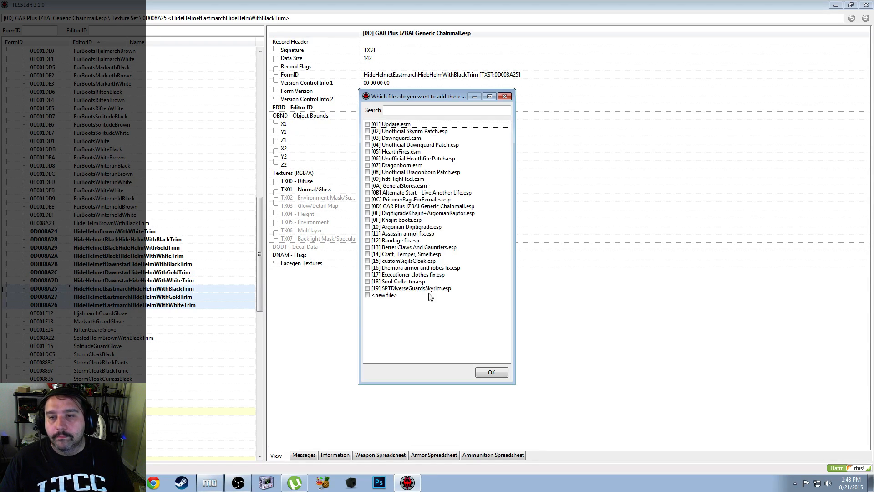
{"action": "left_click", "coordinate": [367, 206]}
{"action": "left_click", "coordinate": [491, 372]}
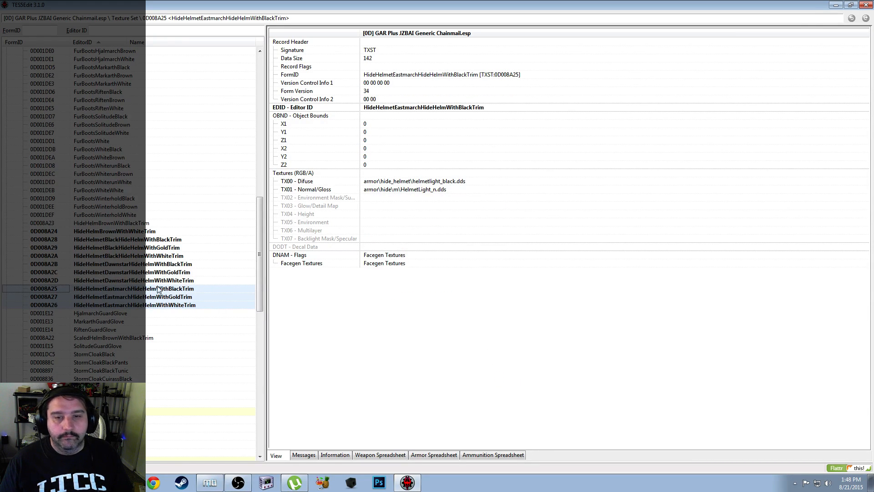
Start another new-record copy of the three selected Eastmarch texture sets, removing the HideHelmetEastmarch prefix from their Editor IDs
{"action": "right_click", "coordinate": [102, 299]}
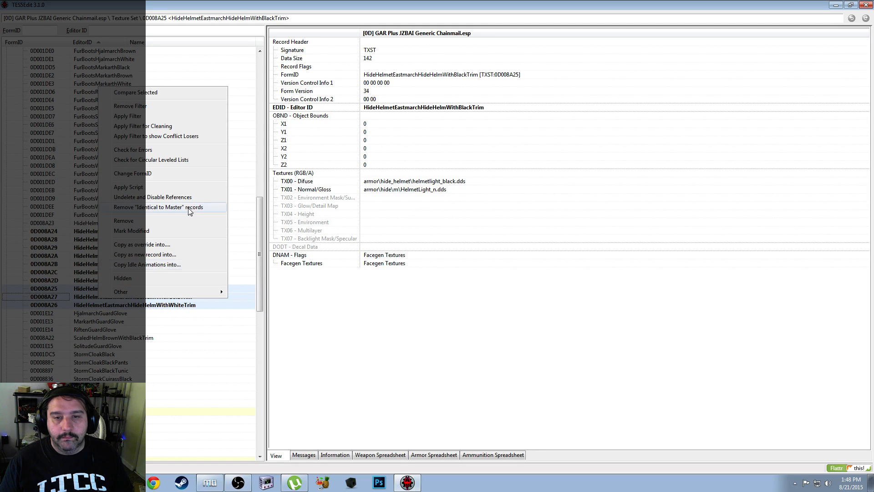
{"action": "left_click", "coordinate": [177, 255]}
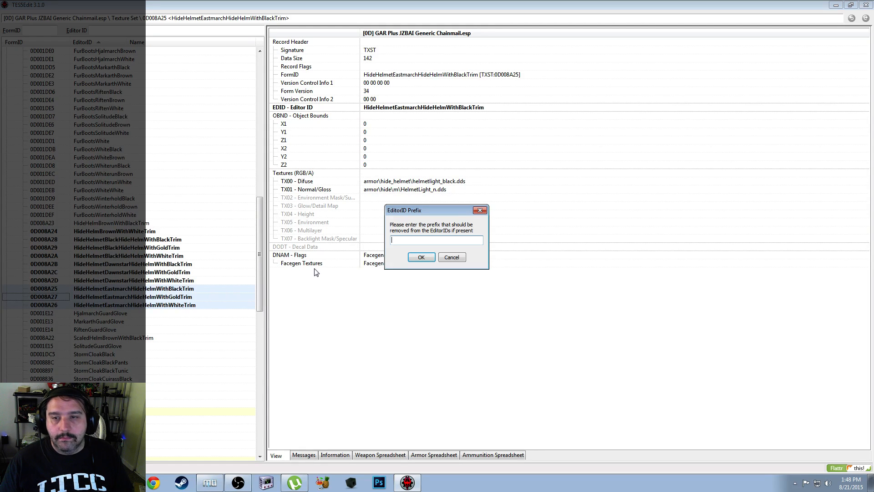
{"action": "left_click", "coordinate": [420, 258]}
{"action": "type", "text": "HideHelmetEastmarch"}
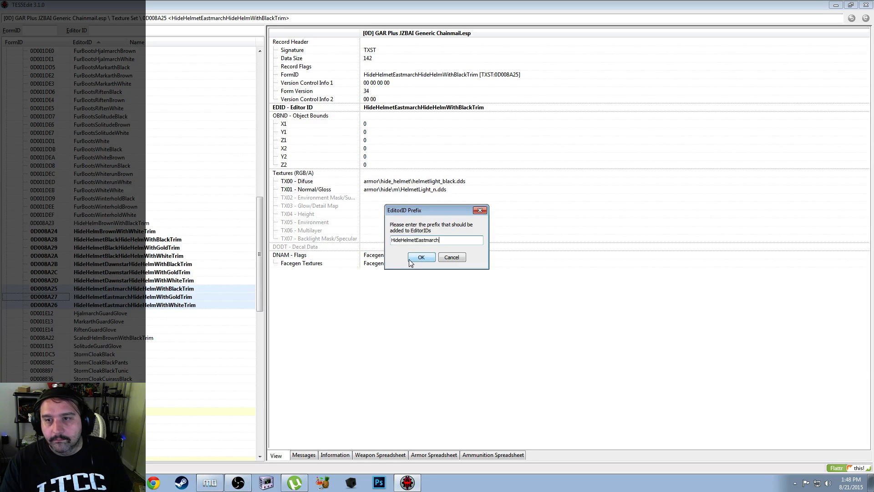
Set HideHelmetHjaalmarch as the prefix to add to the copied records' Editor IDs
{"action": "key", "text": "shift+Left"}
{"action": "key", "text": "shift+Left"}
{"action": "key", "text": "shift+Left"}
{"action": "key", "text": "shift+Left"}
{"action": "key", "text": "shift+Left"}
{"action": "key", "text": "shift+Left"}
{"action": "key", "text": "shift+Left"}
{"action": "key", "text": "shift+Left"}
{"action": "key", "text": "shift+Left"}
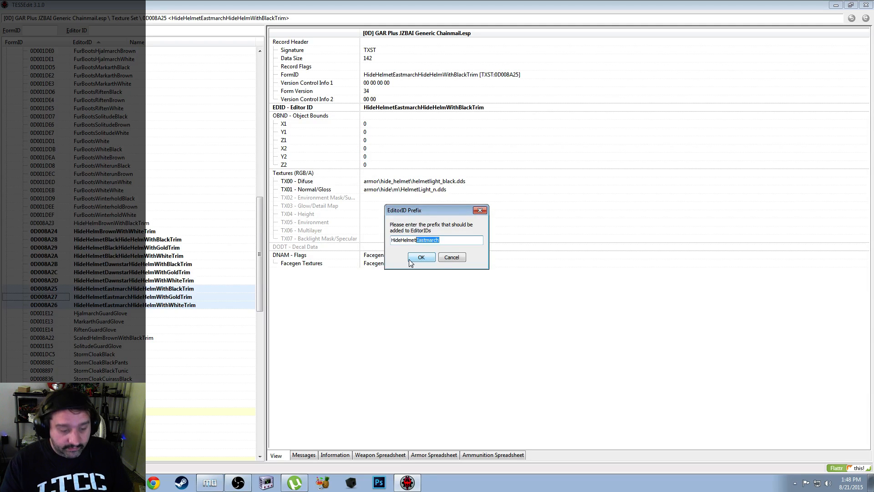
{"action": "type", "text": "Hja"}
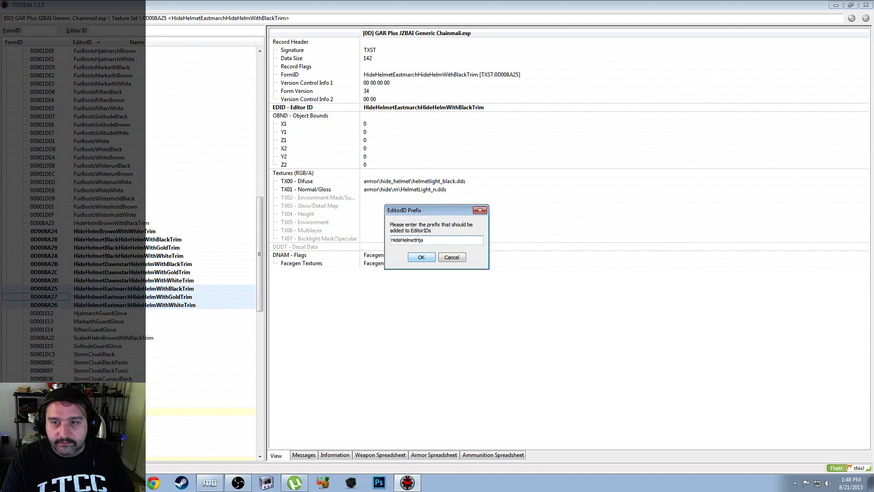
{"action": "type", "text": "l"}
{"action": "type", "text": "al"}
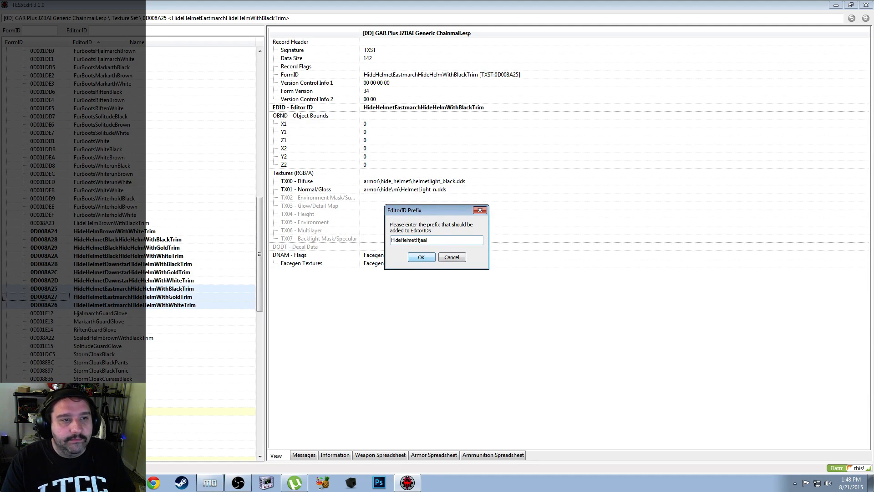
{"action": "type", "text": "march"}
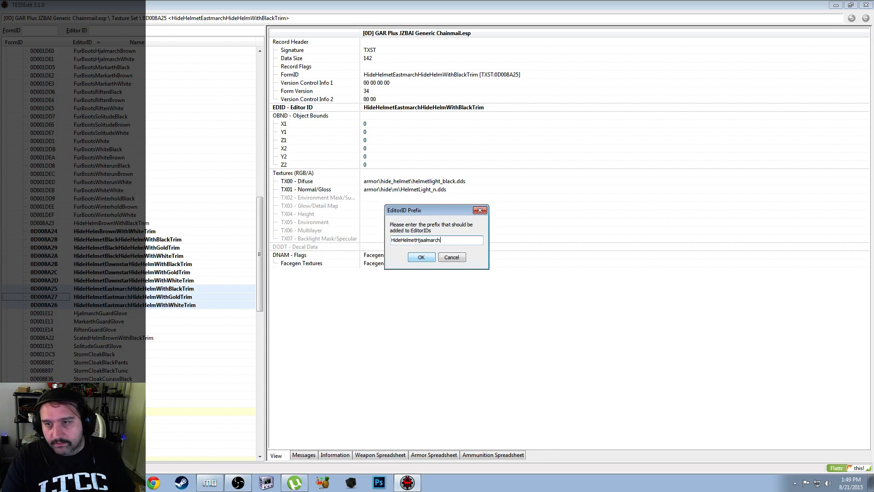
Copy the three Hjaalmarch helmet records into GAR Plus JZBAI Generic Chainmail.esp without an Editor ID suffix
{"action": "left_click", "coordinate": [420, 258]}
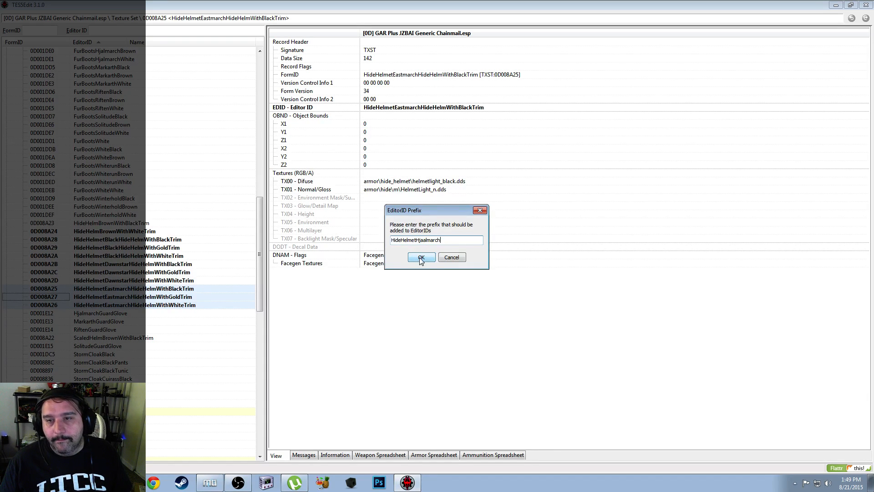
{"action": "left_click", "coordinate": [421, 258]}
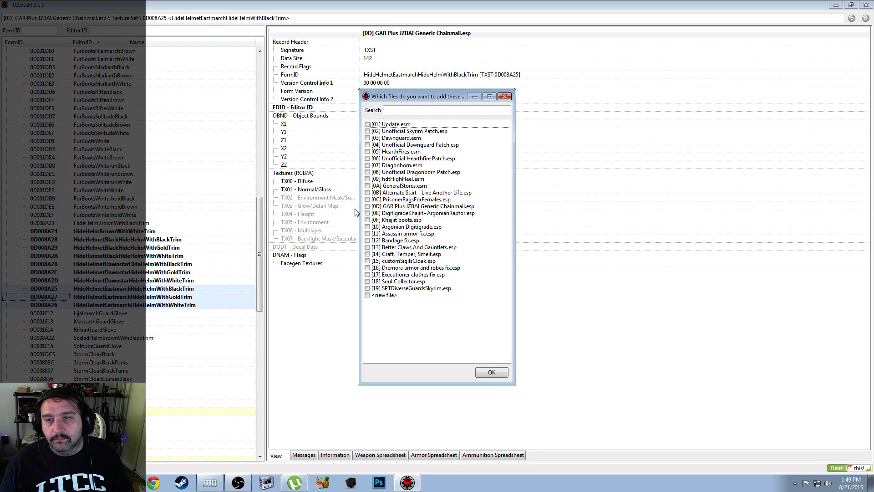
{"action": "left_click", "coordinate": [368, 206]}
{"action": "left_click", "coordinate": [501, 371]}
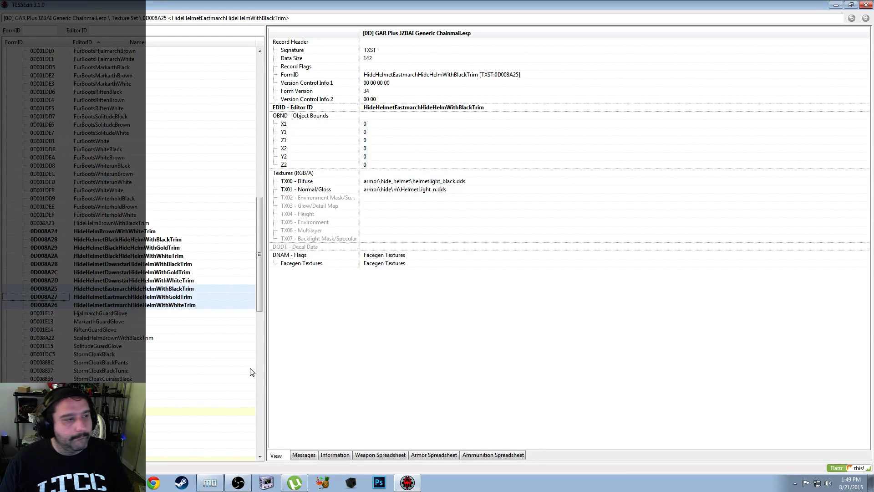
{"action": "key", "text": "alt+Tab"}
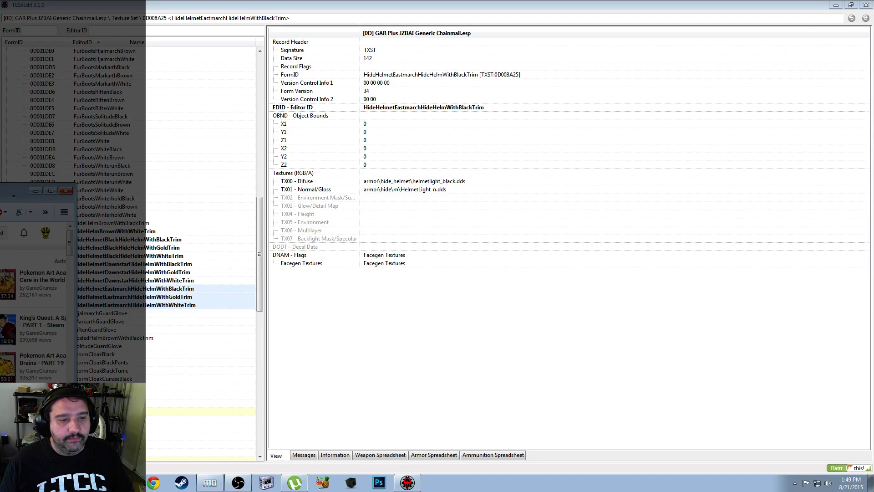
{"action": "left_click_drag", "start_coordinate": [9, 189], "coordinate": [10, 143]}
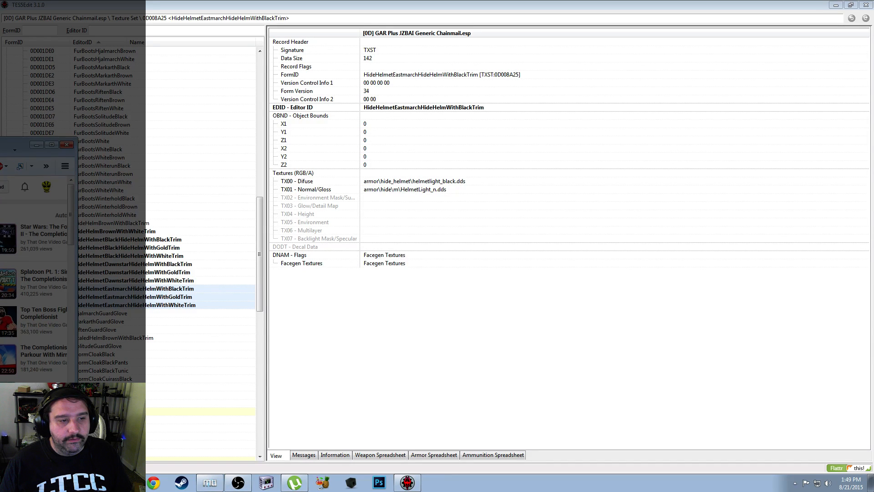
{"action": "left_click_drag", "start_coordinate": [3, 153], "coordinate": [472, 152]}
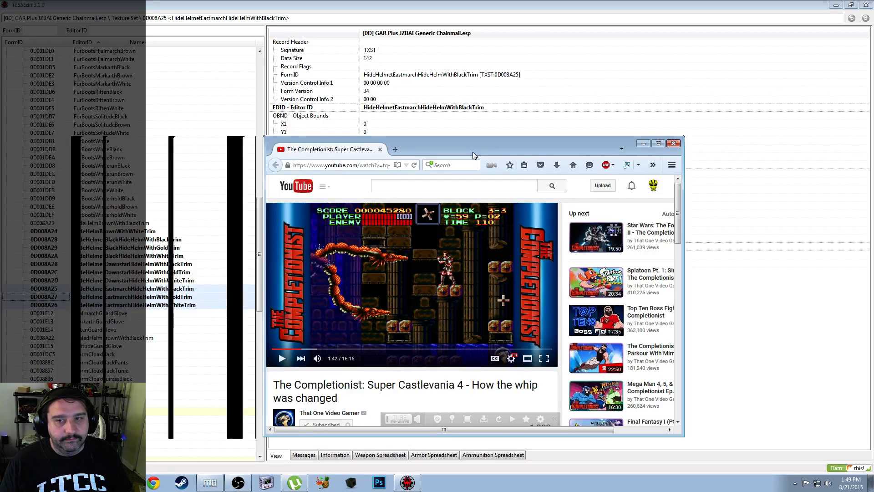
{"action": "left_click_drag", "start_coordinate": [472, 152], "coordinate": [0, 153]}
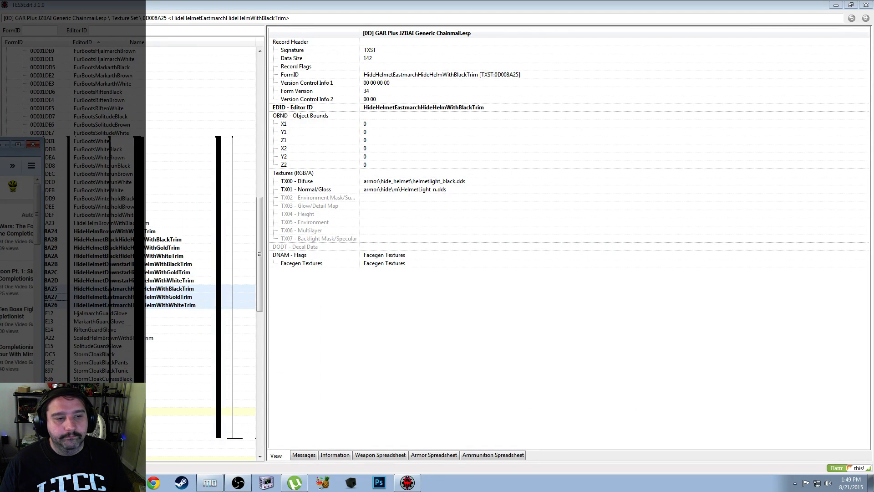
{"action": "scroll", "coordinate": [17, 283], "scroll_direction": "down", "scroll_amount": 4}
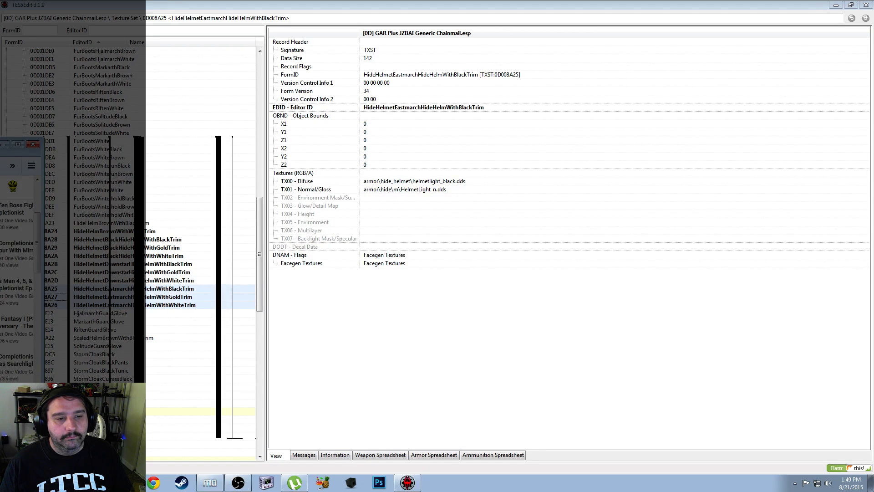
{"action": "left_click_drag", "start_coordinate": [17, 154], "coordinate": [43, 210]}
{"action": "scroll", "coordinate": [34, 291], "scroll_direction": "up", "scroll_amount": 4}
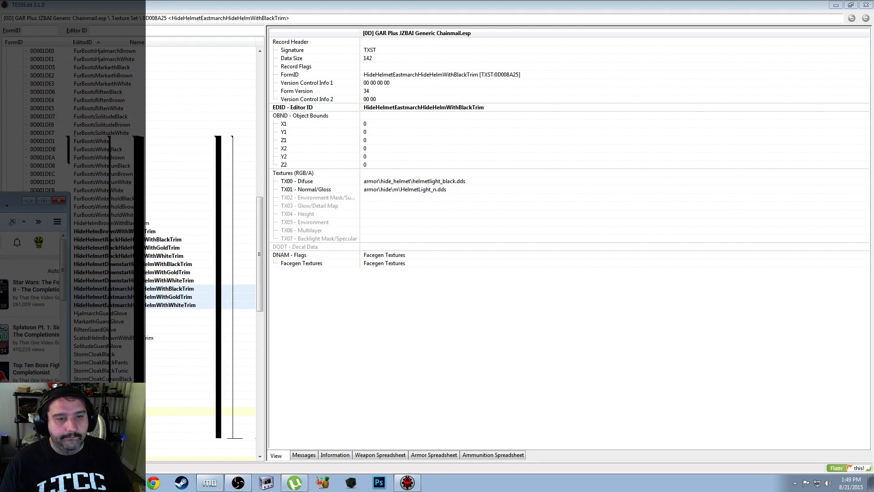
{"action": "left_click", "coordinate": [297, 349]}
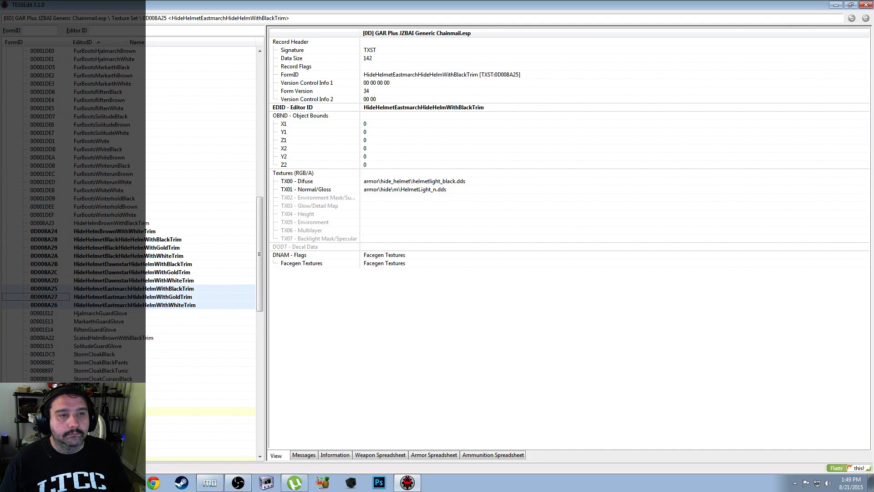
{"action": "left_click_drag", "start_coordinate": [1, 214], "coordinate": [1, 232]}
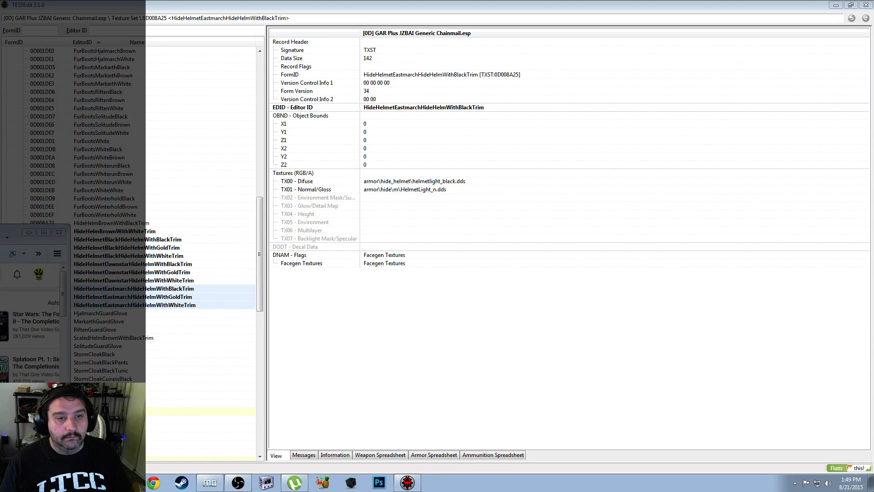
{"action": "left_click_drag", "start_coordinate": [1, 232], "coordinate": [1, 205]}
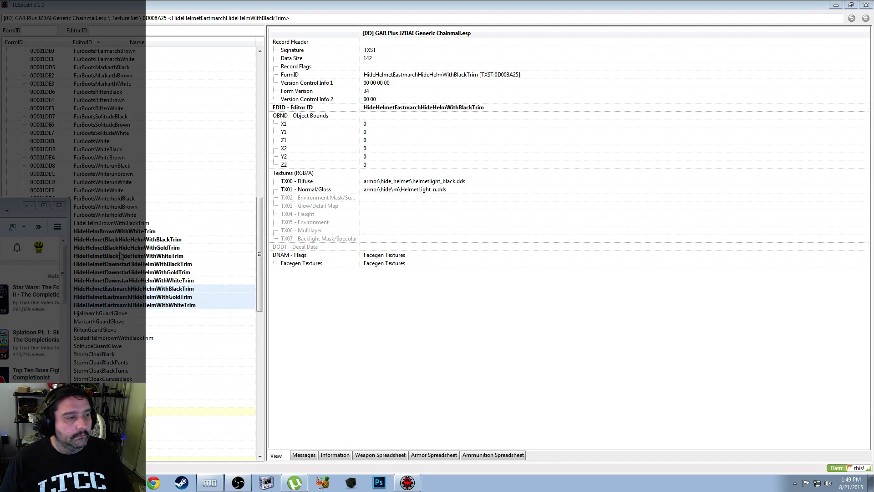
Collapse and reopen the plugin's Texture Set group to check the copied Falkreath and Hjaalmarch helmet records
{"action": "left_click", "coordinate": [165, 296]}
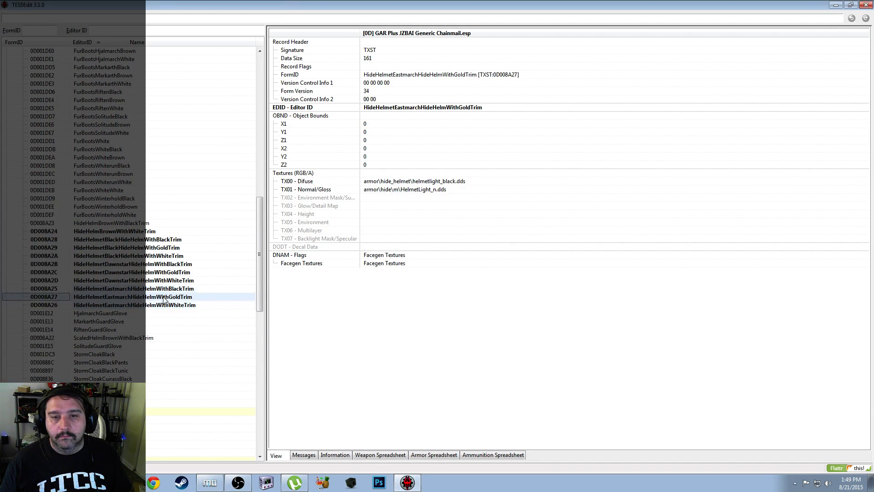
{"action": "scroll", "coordinate": [114, 214], "scroll_direction": "up", "scroll_amount": 15}
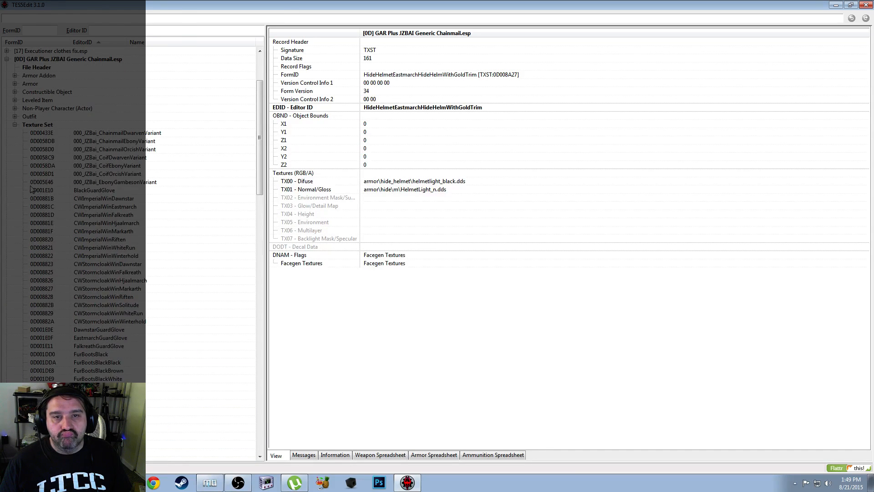
{"action": "scroll", "coordinate": [17, 130], "scroll_direction": "up", "scroll_amount": 4}
{"action": "left_click", "coordinate": [15, 215]}
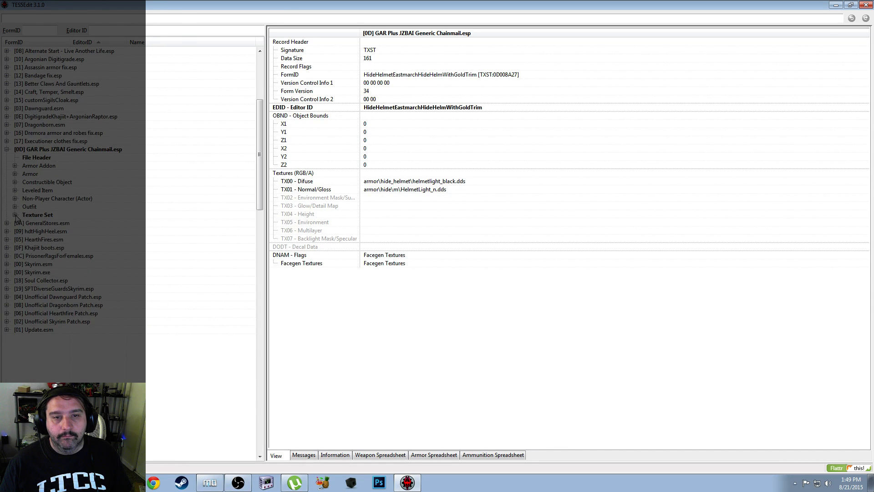
{"action": "left_click", "coordinate": [15, 215]}
{"action": "scroll", "coordinate": [148, 280], "scroll_direction": "down", "scroll_amount": 10}
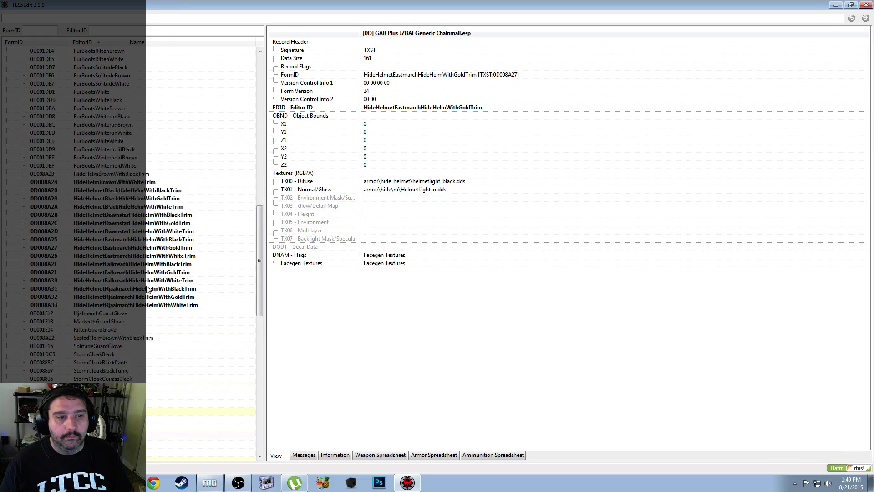
{"action": "scroll", "coordinate": [147, 289], "scroll_direction": "up", "scroll_amount": 1}
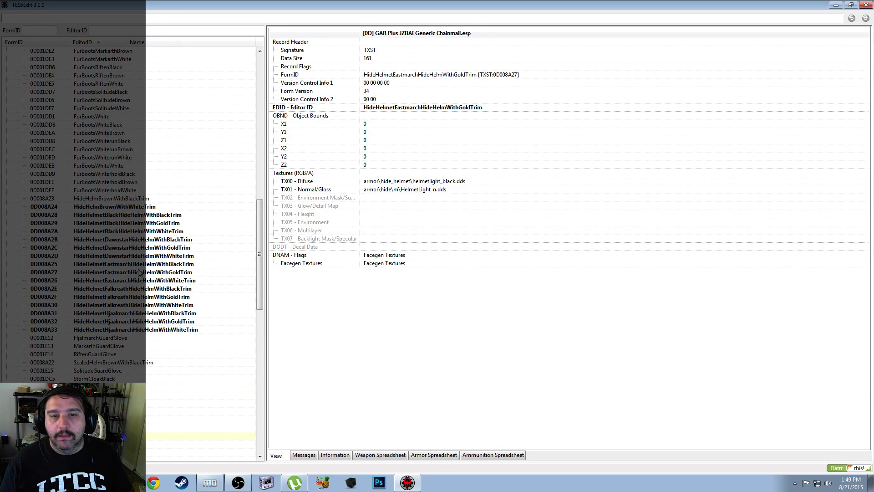
Start a new-record copy of the three HideHelmetEastmarch texture sets with black, gold and white trim, removing the HideHelmetEastmarch prefix from their Editor IDs
{"action": "left_click", "coordinate": [139, 272]}
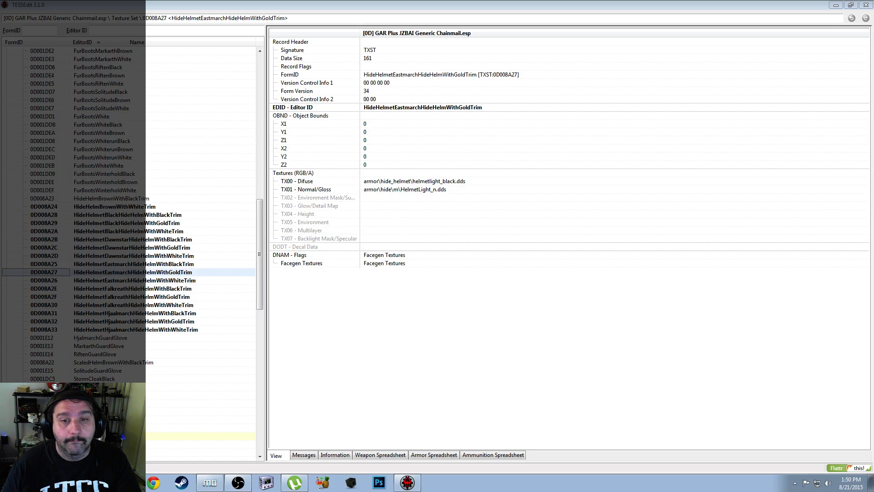
{"action": "left_click", "coordinate": [128, 265]}
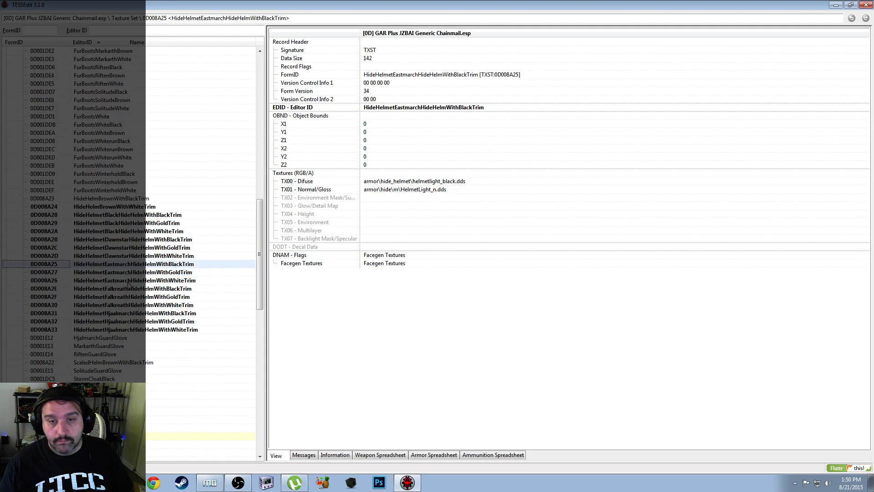
{"action": "right_click", "coordinate": [129, 280]}
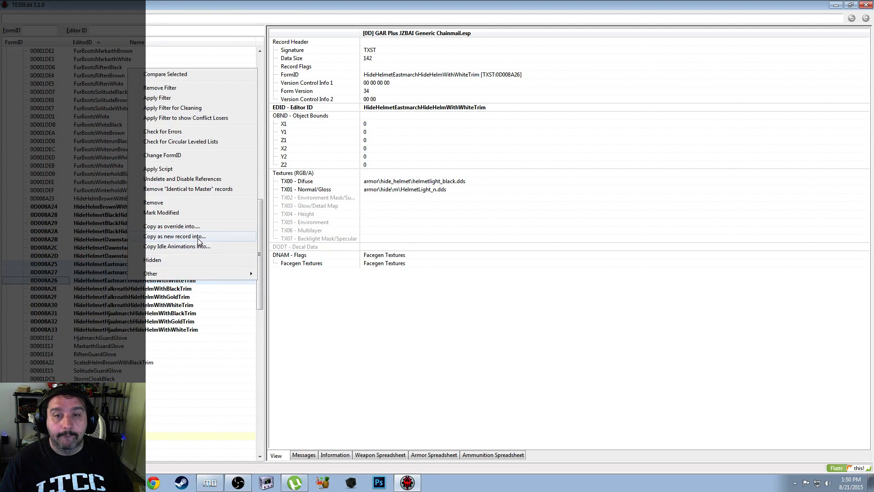
{"action": "left_click", "coordinate": [198, 238]}
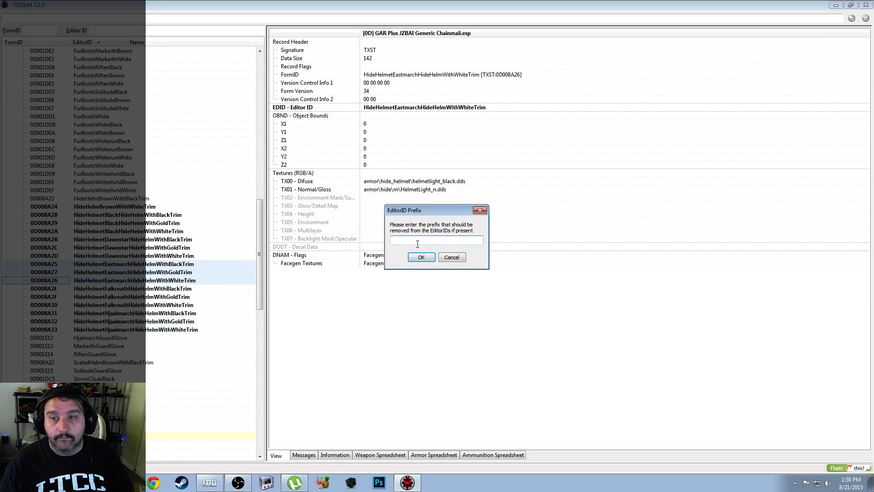
{"action": "left_click", "coordinate": [423, 259]}
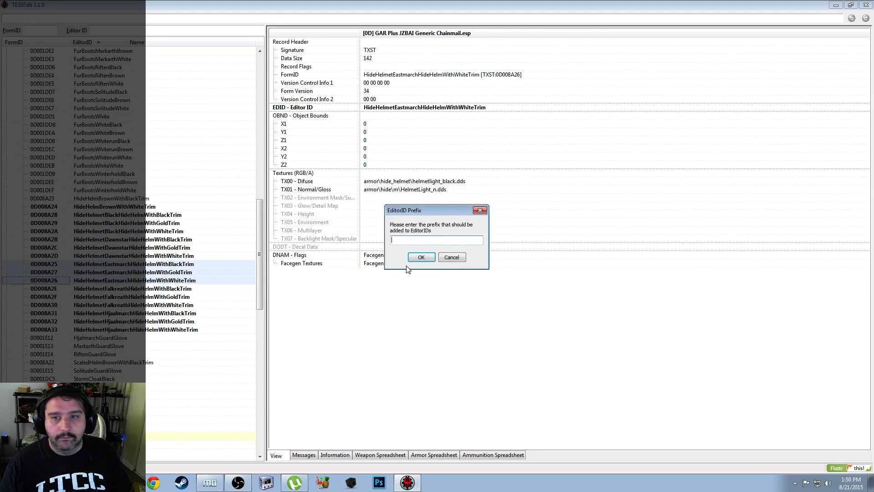
Add the prefix HideHelmetMarkarth without a suffix and copy the three records into GAR Plus JZBAI Generic Chainmail.esp
{"action": "type", "text": "HideHelmetEastmarch"}
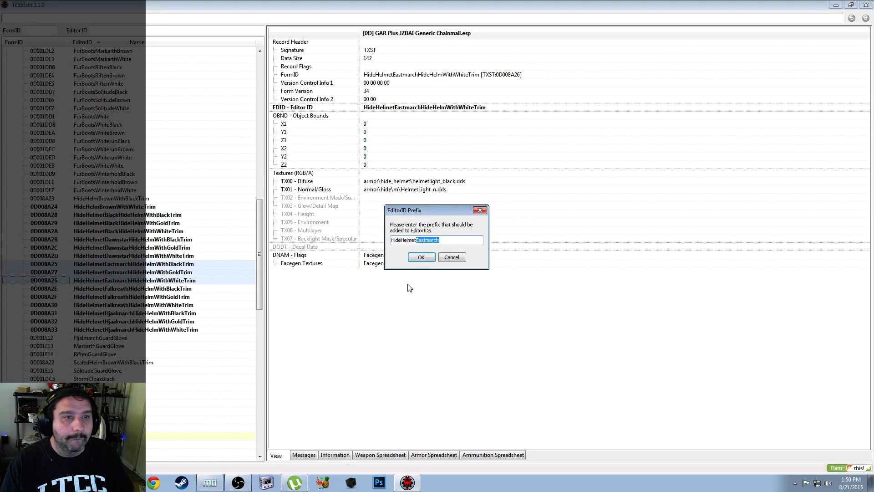
{"action": "type", "text": "Markart"}
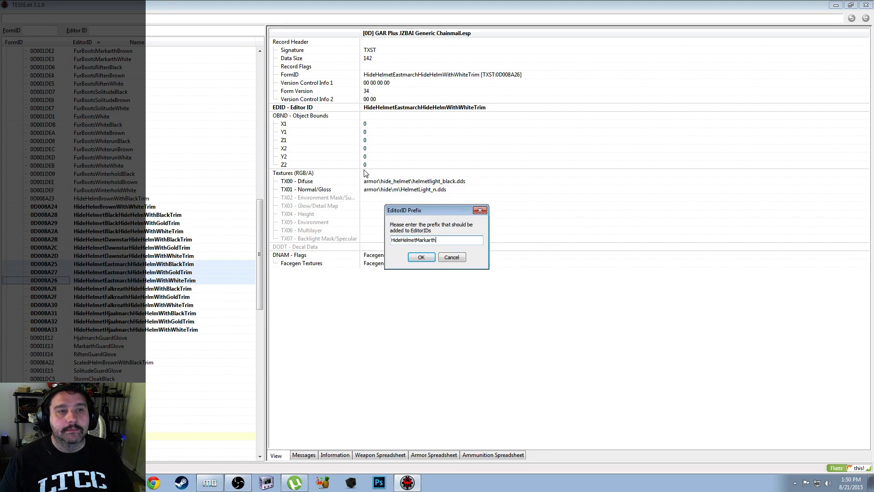
{"action": "left_click", "coordinate": [422, 259]}
{"action": "left_click", "coordinate": [421, 258]}
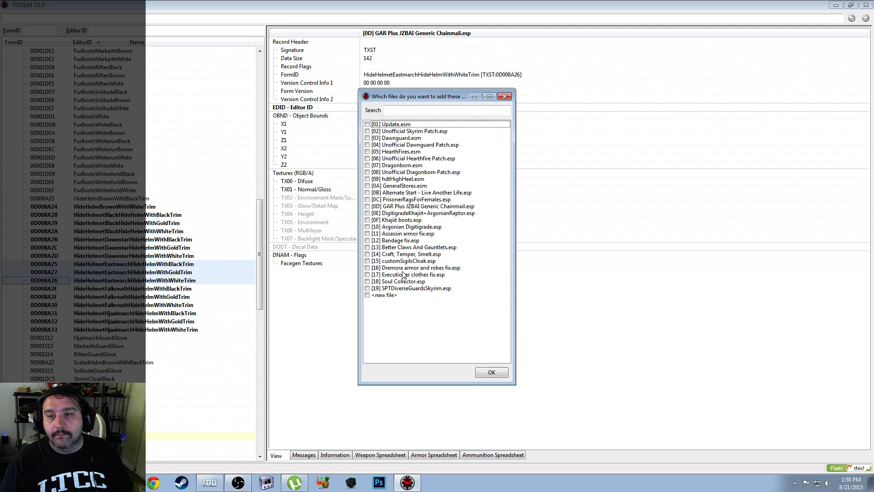
{"action": "left_click", "coordinate": [367, 207]}
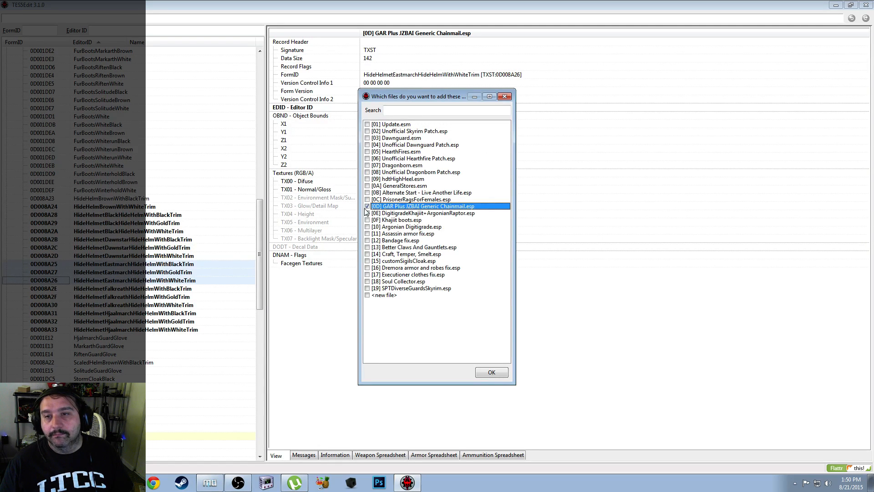
{"action": "left_click", "coordinate": [492, 373]}
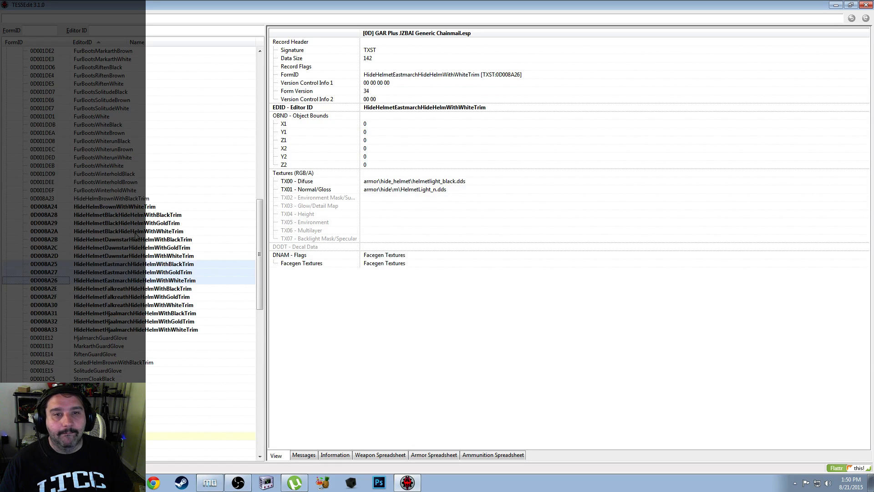
Start another new-record copy of the three selected Eastmarch texture sets, removing the HideHelmetEastmarch prefix from their Editor IDs
{"action": "right_click", "coordinate": [166, 273]}
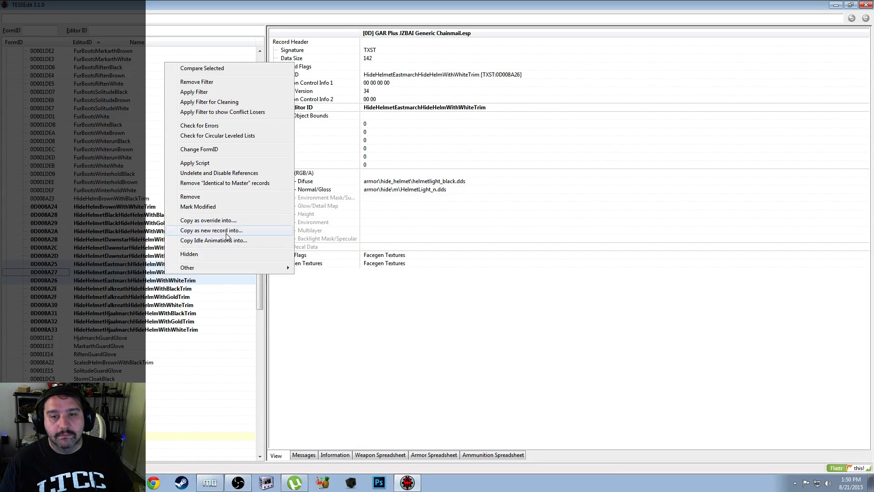
{"action": "left_click", "coordinate": [227, 231]}
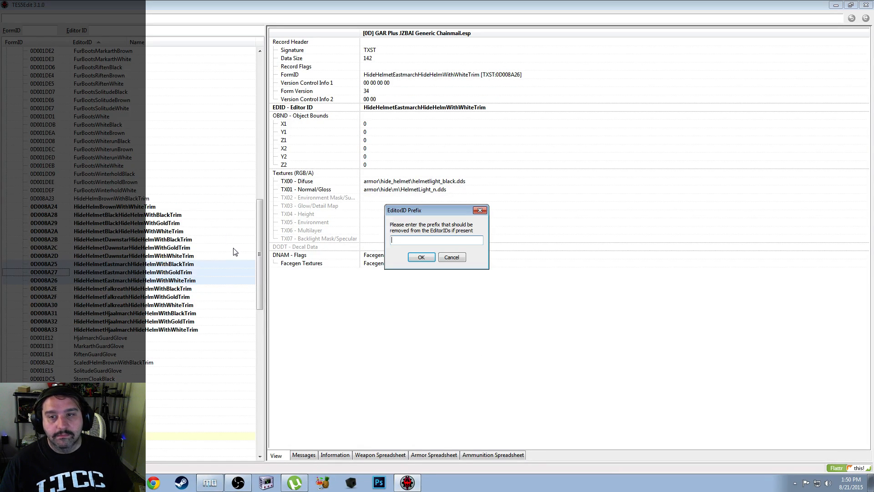
{"action": "left_click", "coordinate": [420, 257]}
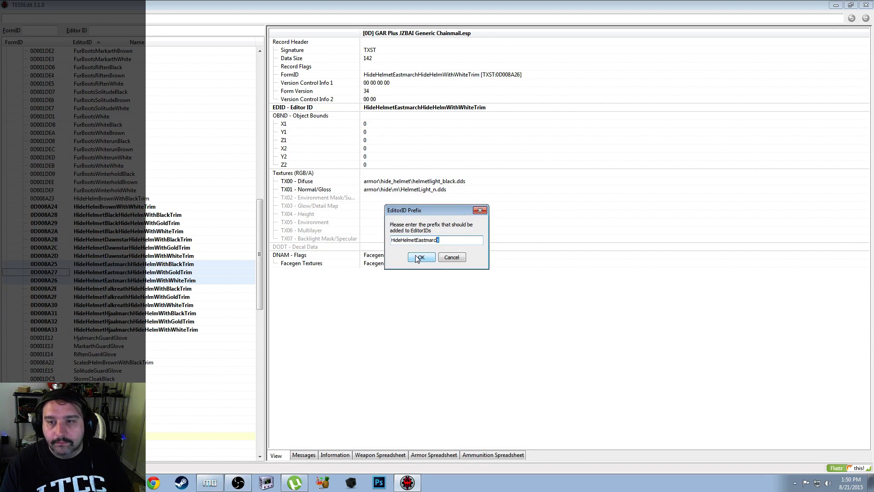
Set HideHelmetRiften as the prefix to add to the copied records' Editor IDs
{"action": "key", "text": "shift+Left"}
{"action": "key", "text": "shift+Left"}
{"action": "key", "text": "shift+Left"}
{"action": "key", "text": "shift+Left"}
{"action": "key", "text": "shift+Left"}
{"action": "key", "text": "shift+Left"}
{"action": "key", "text": "shift+Left"}
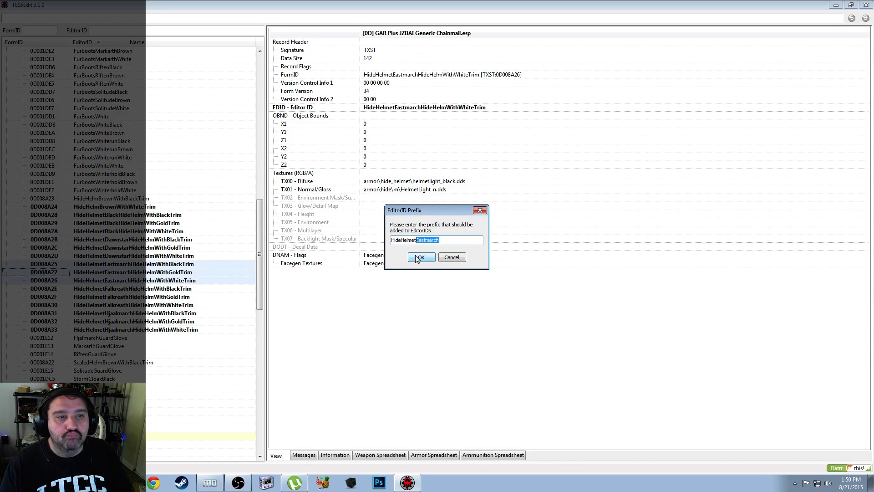
{"action": "type", "text": "Riften"}
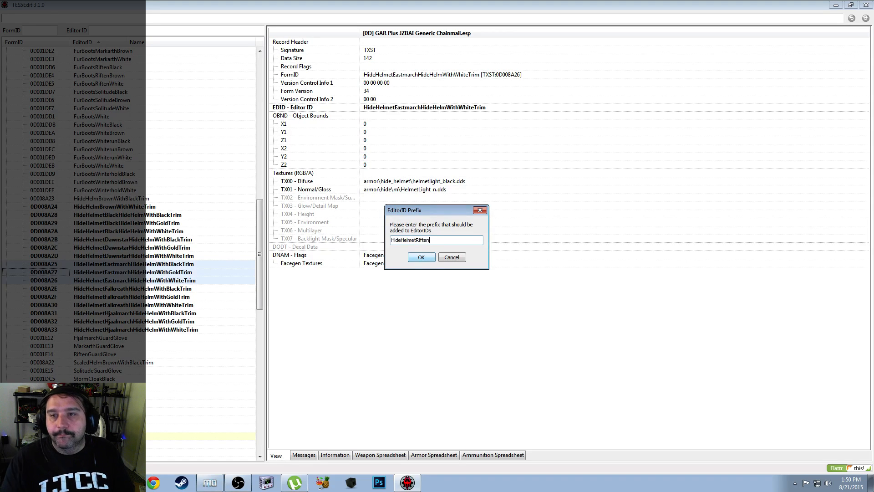
{"action": "left_click", "coordinate": [420, 258]}
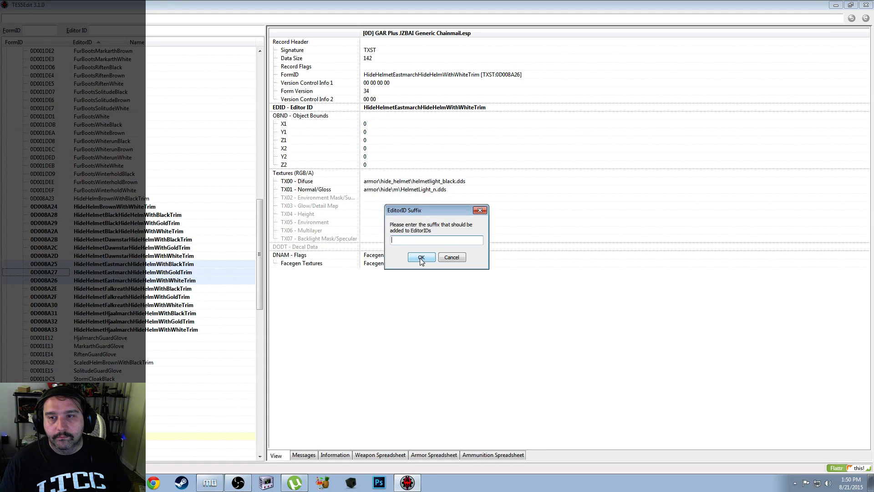
Copy the three Riften helmet records into GAR Plus JZBAI Generic Chainmail.esp without an Editor ID suffix
{"action": "left_click", "coordinate": [420, 258]}
{"action": "left_click", "coordinate": [367, 206]}
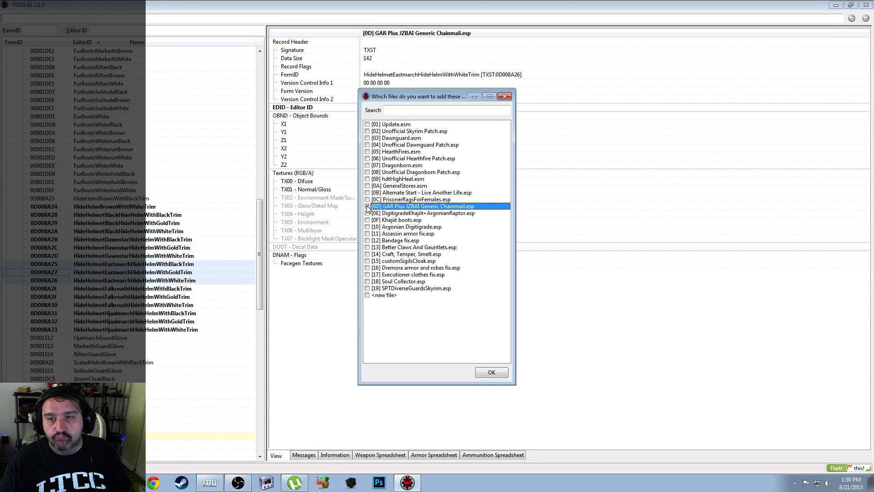
{"action": "left_click", "coordinate": [491, 372]}
Start one more new-record copy of the selected Eastmarch texture sets, removing the HideHelmetEastmarch prefix from their Editor IDs
{"action": "right_click", "coordinate": [135, 285]}
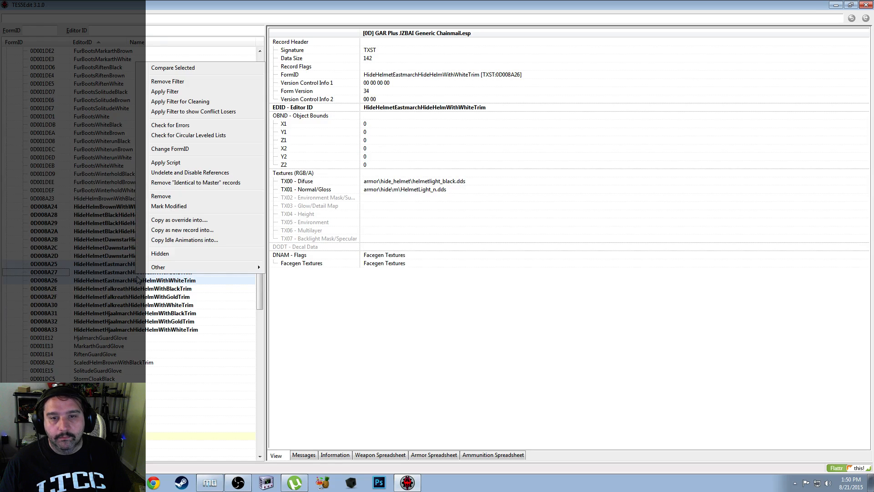
{"action": "left_click", "coordinate": [217, 233]}
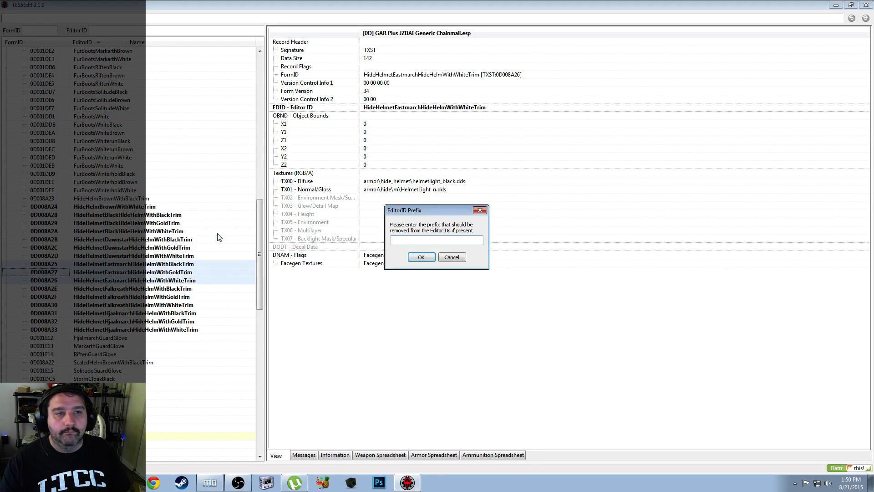
{"action": "type", "text": "HideHelmetEastmarch"}
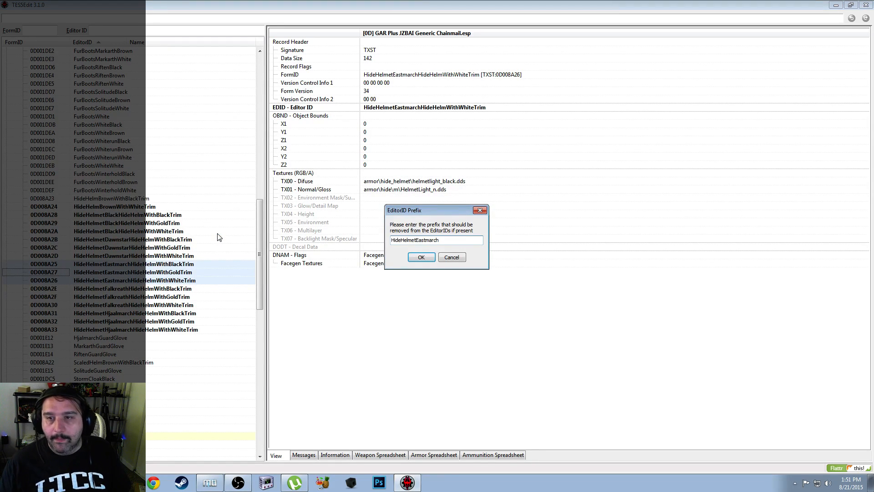
{"action": "left_click", "coordinate": [412, 258]}
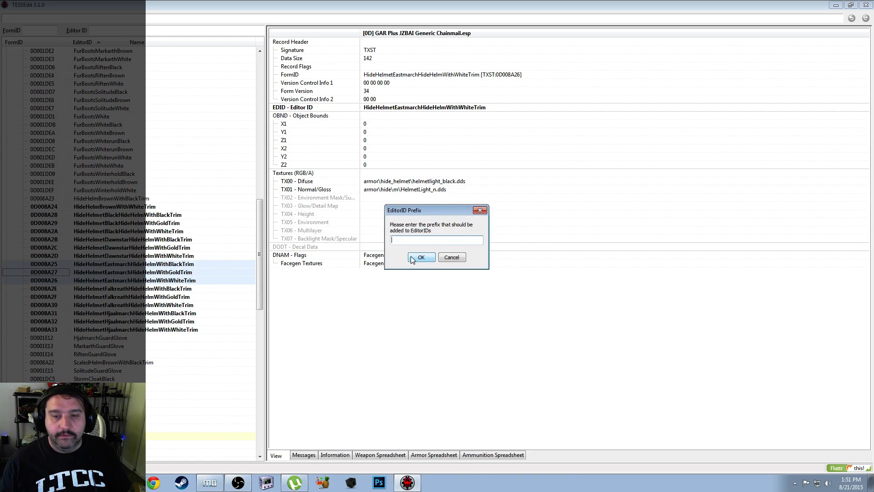
Set HideHelmetSolitude, with a capital S, as the prefix to add to the copied records' Editor IDs
{"action": "type", "text": "HideHelmetEastmarch"}
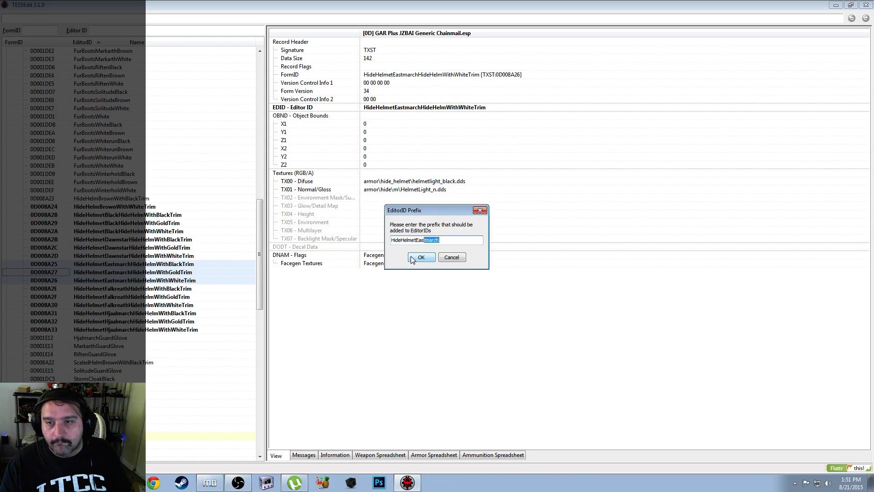
{"action": "type", "text": "solitude"}
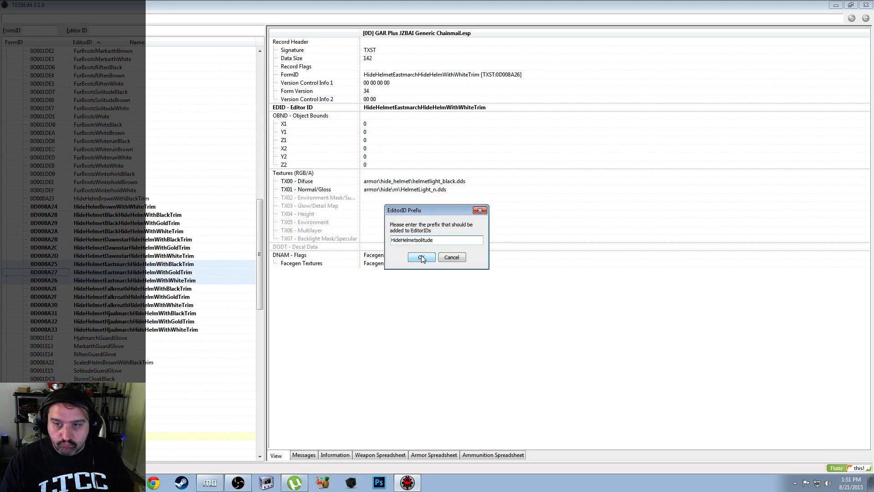
{"action": "key", "text": "BackSpace"}
{"action": "key", "text": "BackSpace"}
{"action": "key", "text": "BackSpace"}
{"action": "key", "text": "BackSpace"}
{"action": "key", "text": "BackSpace"}
{"action": "key", "text": "BackSpace"}
{"action": "key", "text": "BackSpace"}
{"action": "key", "text": "BackSpace"}
{"action": "type", "text": "Solitude"}
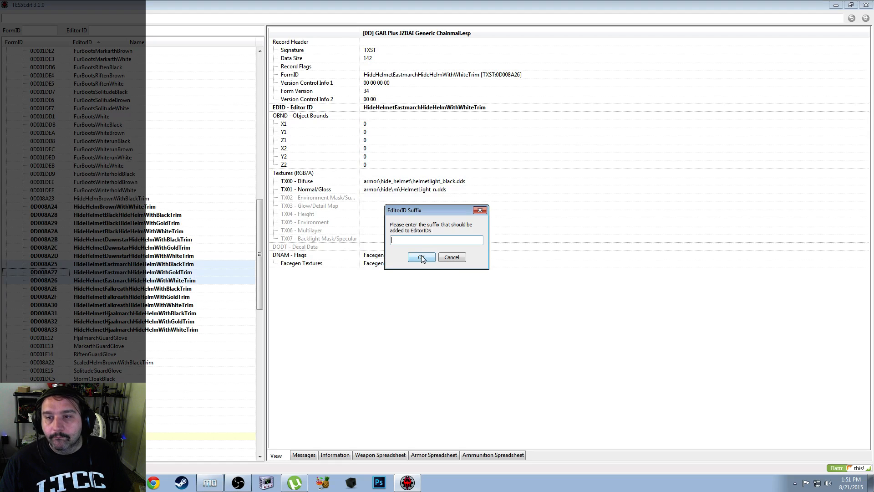
Copy the three Solitude helmet records into GAR Plus JZBAI Generic Chainmail.esp without an Editor ID suffix
{"action": "left_click", "coordinate": [423, 258]}
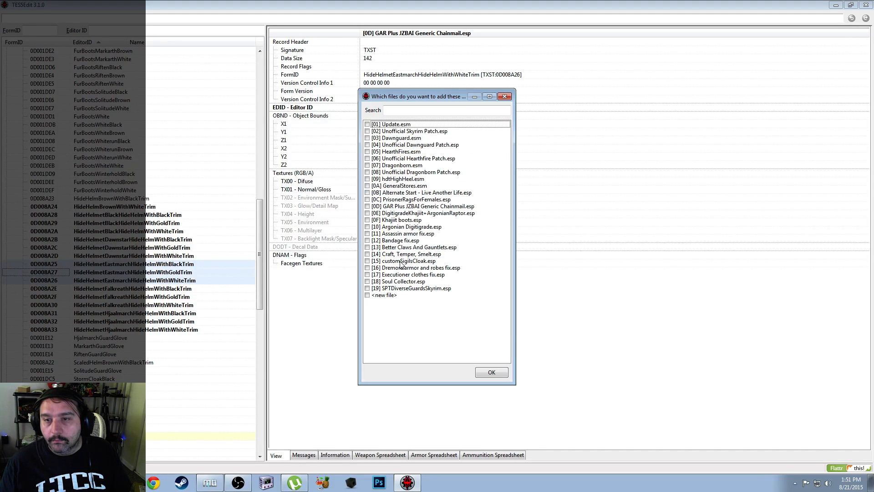
{"action": "left_click", "coordinate": [368, 207]}
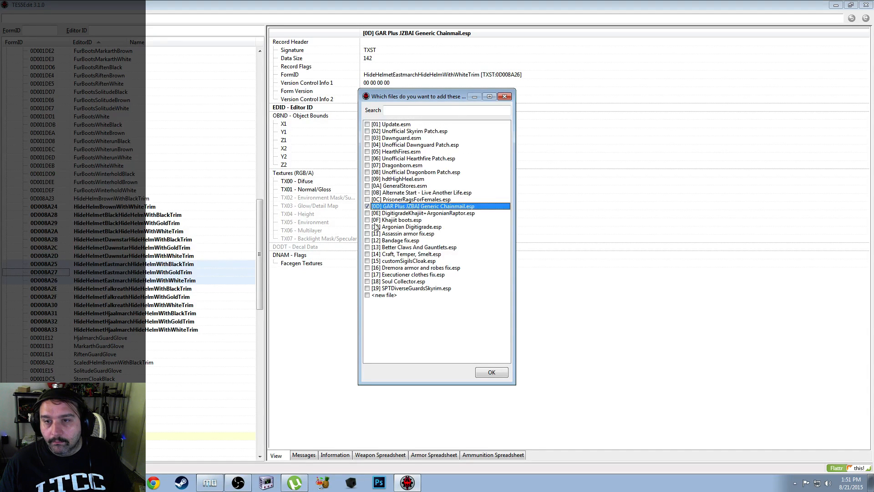
{"action": "left_click", "coordinate": [486, 374]}
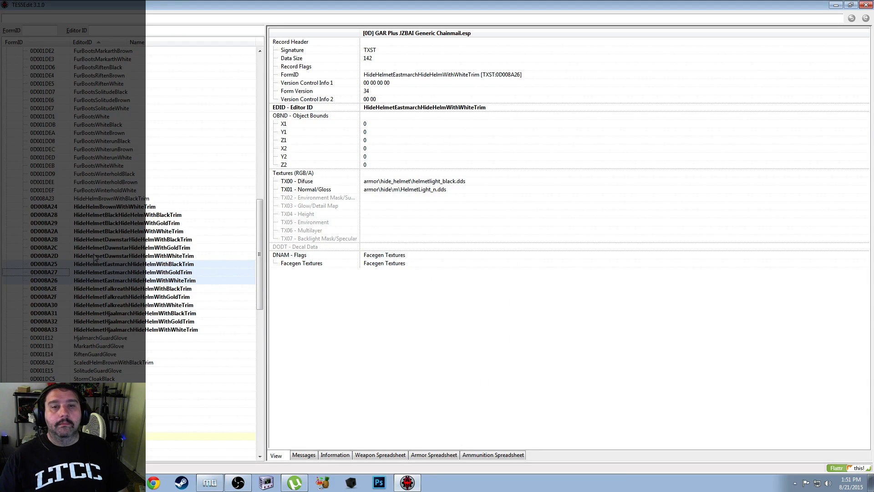
Collapse and reopen the plugin's Texture Set group and check the Hjaalmarch, Markarth, Riften and Solitude hide helmet records
{"action": "scroll", "coordinate": [114, 263], "scroll_direction": "up", "scroll_amount": 7}
{"action": "scroll", "coordinate": [114, 263], "scroll_direction": "up", "scroll_amount": 15}
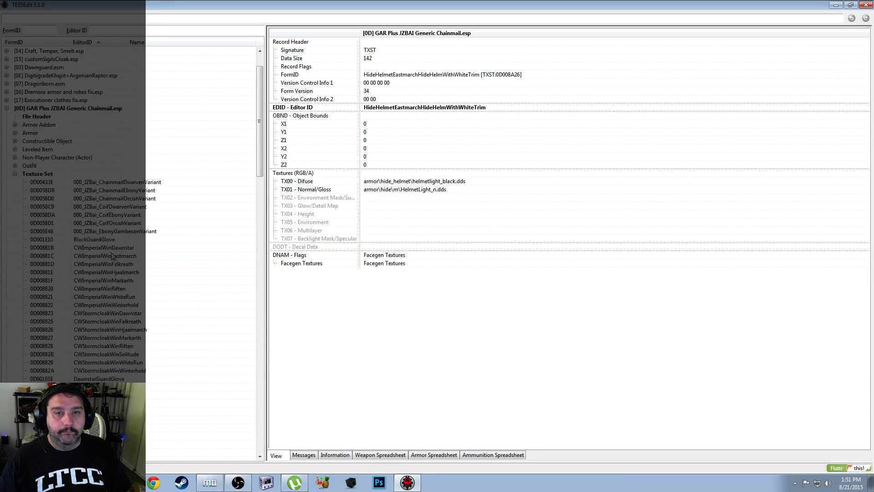
{"action": "left_click", "coordinate": [15, 174]}
{"action": "left_click", "coordinate": [15, 214]}
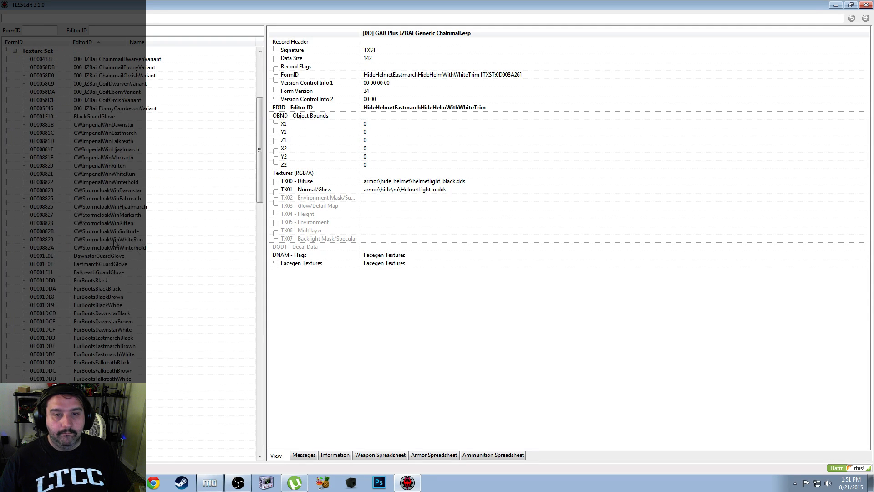
{"action": "scroll", "coordinate": [159, 264], "scroll_direction": "down", "scroll_amount": 15}
{"action": "scroll", "coordinate": [159, 263], "scroll_direction": "down", "scroll_amount": 6}
{"action": "scroll", "coordinate": [160, 262], "scroll_direction": "up", "scroll_amount": 5}
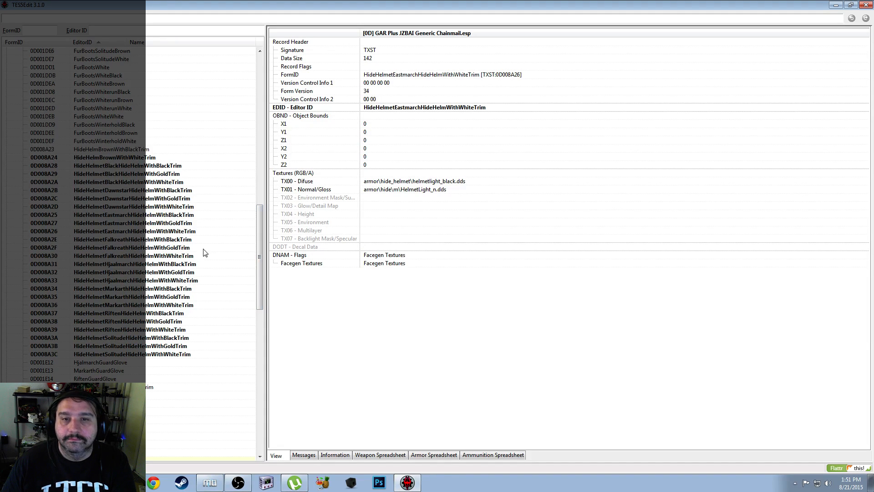
{"action": "left_click", "coordinate": [128, 232]}
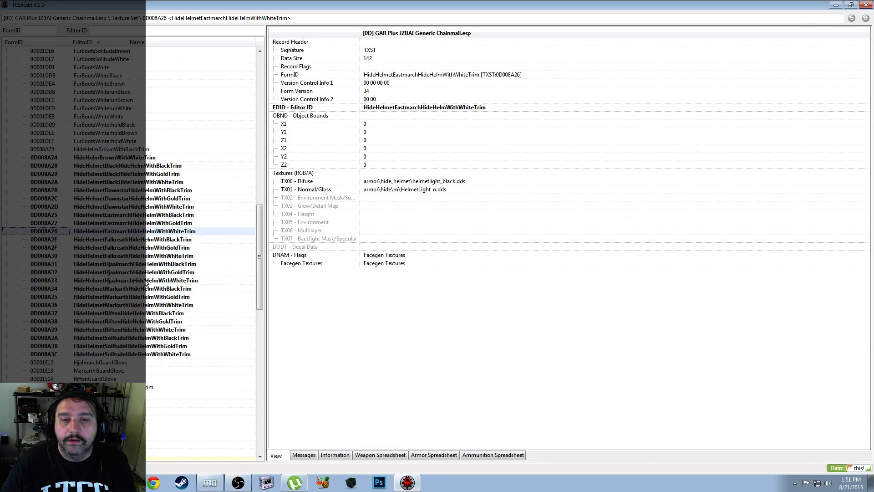
{"action": "left_click", "coordinate": [132, 274]}
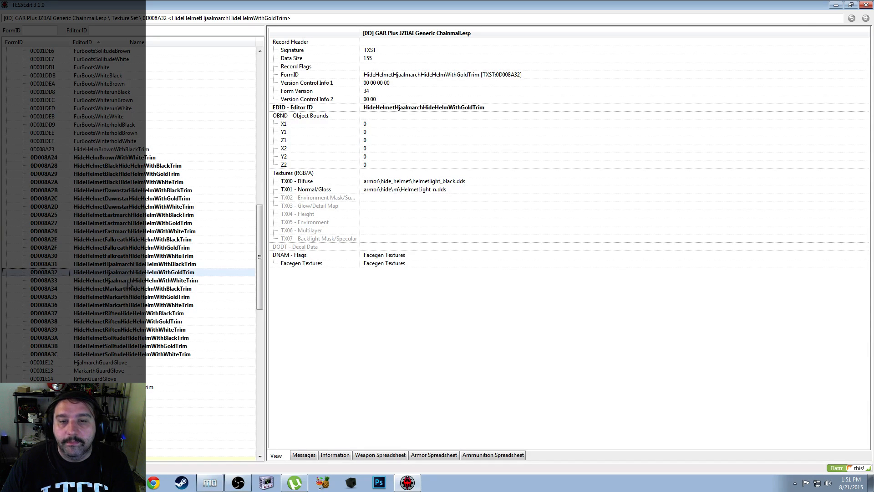
{"action": "left_click", "coordinate": [131, 282]}
{"action": "left_click", "coordinate": [142, 305]}
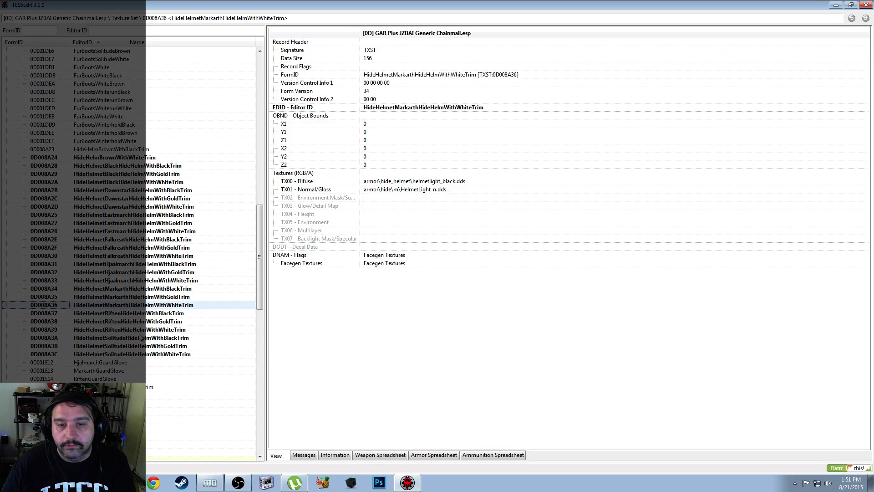
{"action": "left_click", "coordinate": [159, 340]}
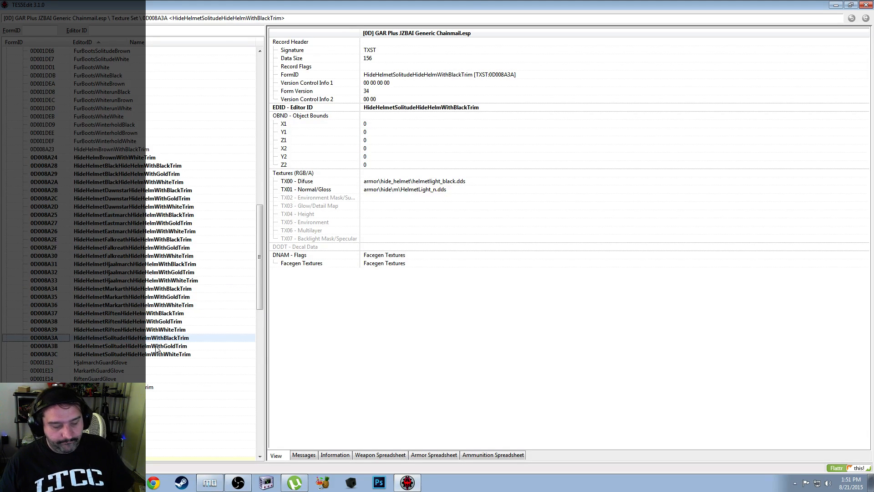
Save the changes to GAR Plus JZBAI Generic Chainmail.esp
{"action": "key", "text": "ctrl+s"}
{"action": "left_click", "coordinate": [494, 376]}
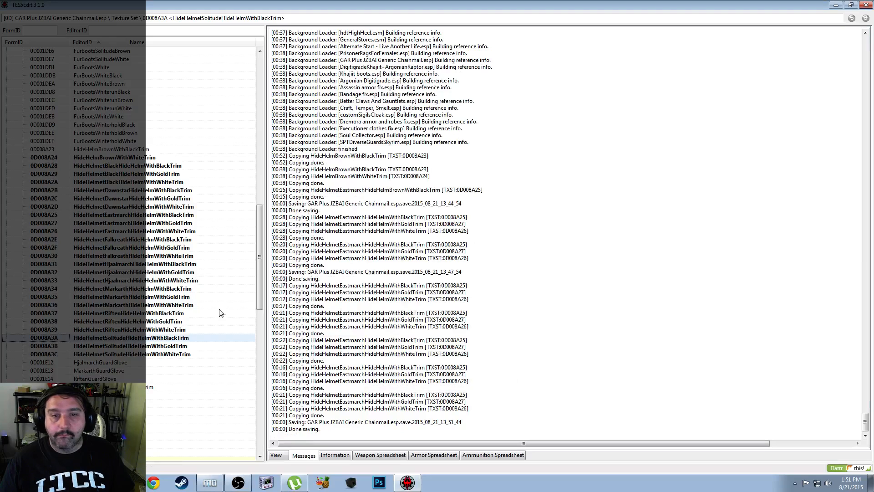
Start copying the three Eastmarch hide helmet texture sets as new records, removing the prefix HideHelmetEastmarch from their Editor IDs
{"action": "left_click", "coordinate": [122, 215]}
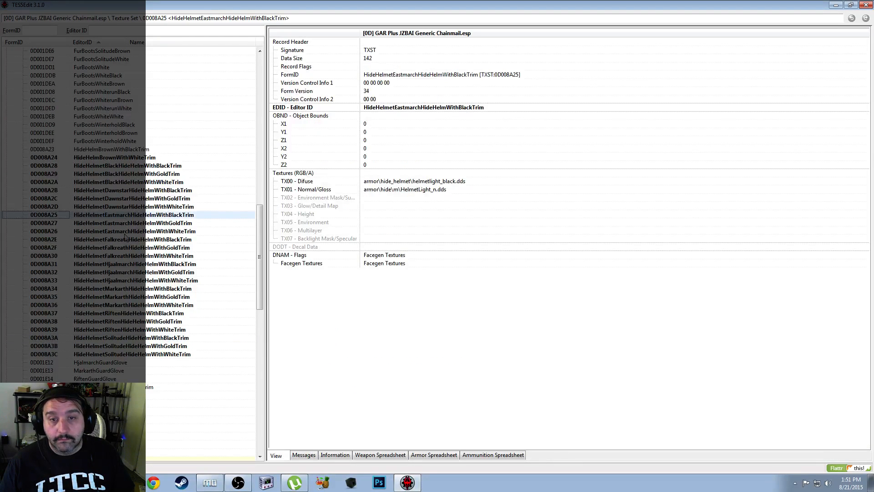
{"action": "left_click", "coordinate": [127, 231], "text": "shift"}
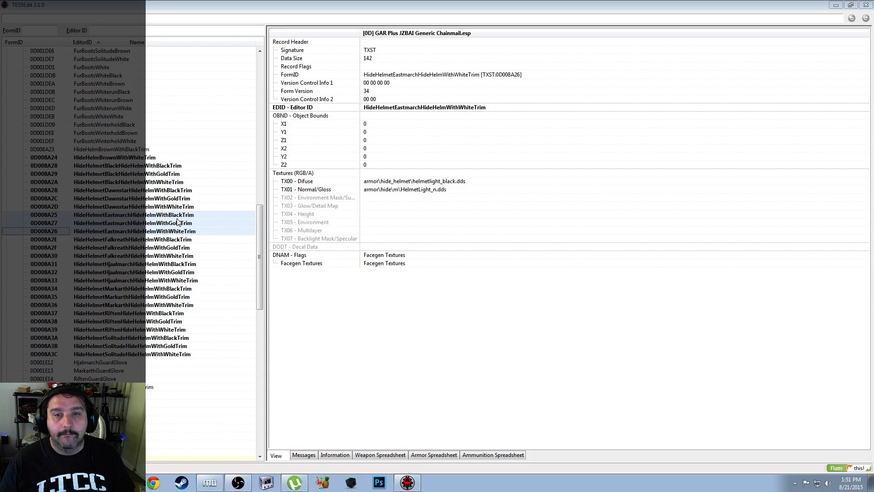
{"action": "right_click", "coordinate": [187, 229]}
{"action": "left_click", "coordinate": [258, 388]}
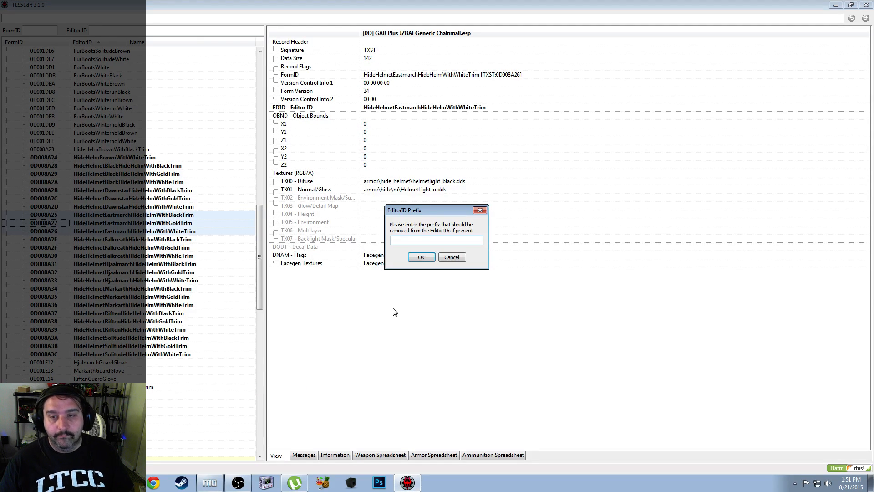
{"action": "type", "text": "HideHelmetEastmarch"}
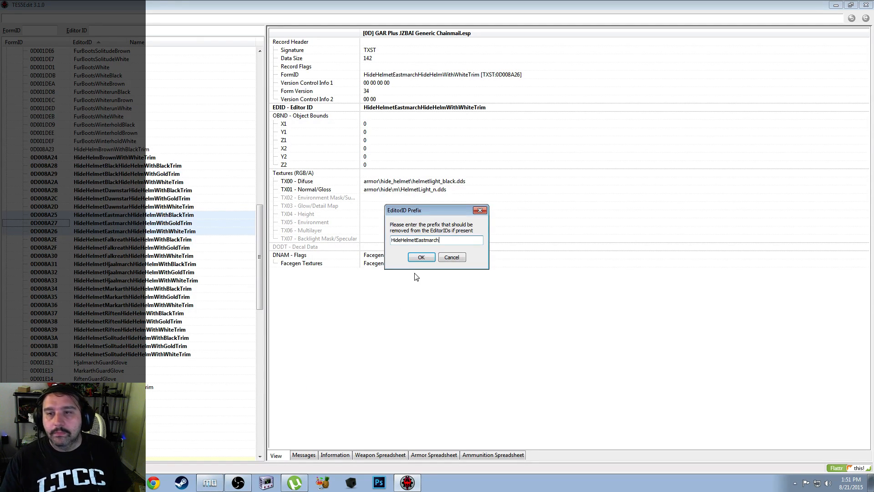
{"action": "left_click", "coordinate": [421, 258]}
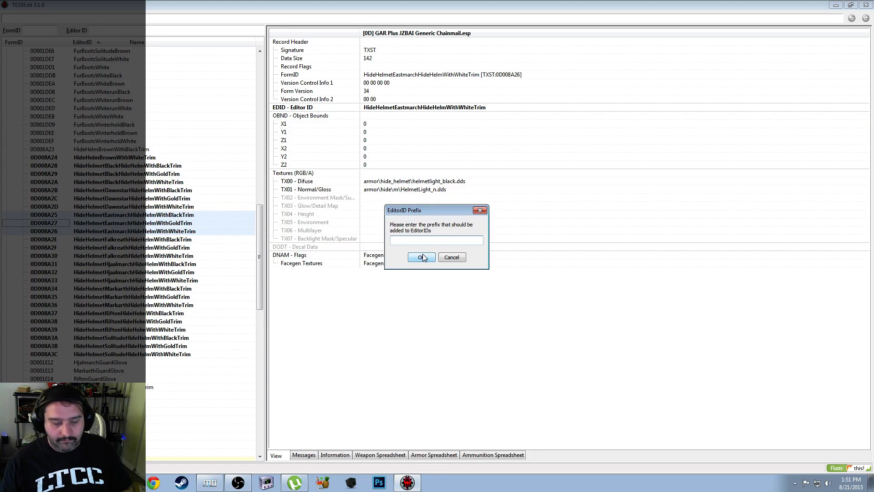
Add the prefix HideHelmetWhite without a suffix and copy the three records into GAR Plus JZBAI Generic Chainmail.esp
{"action": "key", "text": "shift+Left"}
{"action": "key", "text": "shift+Left"}
{"action": "key", "text": "shift+Left"}
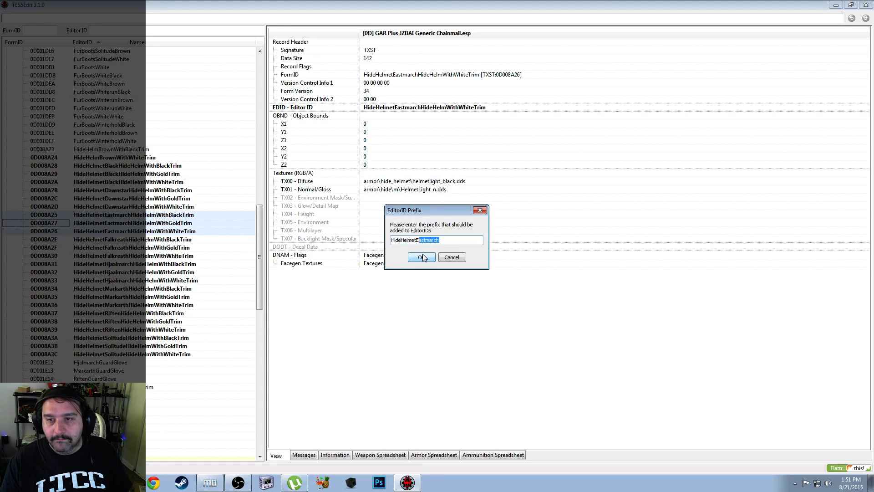
{"action": "type", "text": "White"}
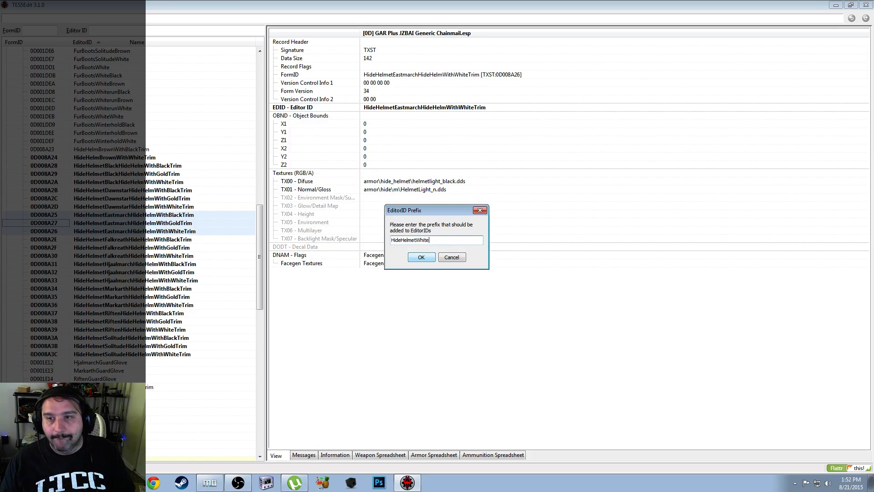
{"action": "left_click", "coordinate": [422, 258]}
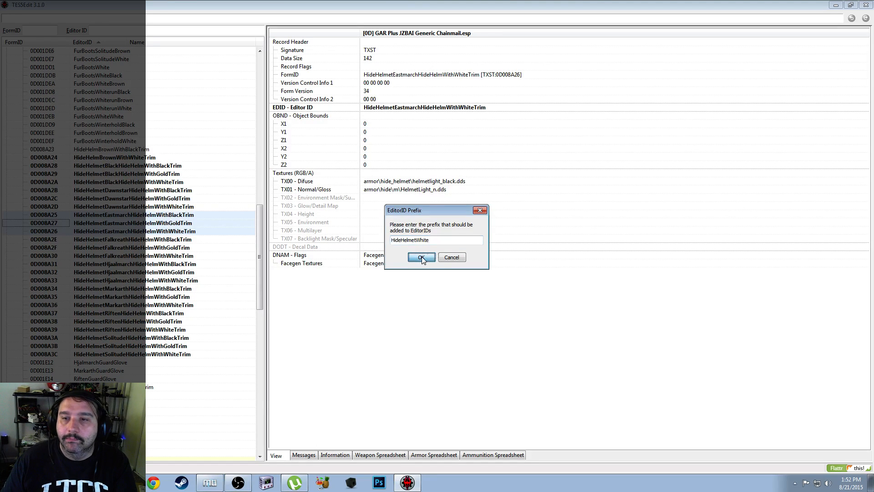
{"action": "left_click", "coordinate": [422, 257]}
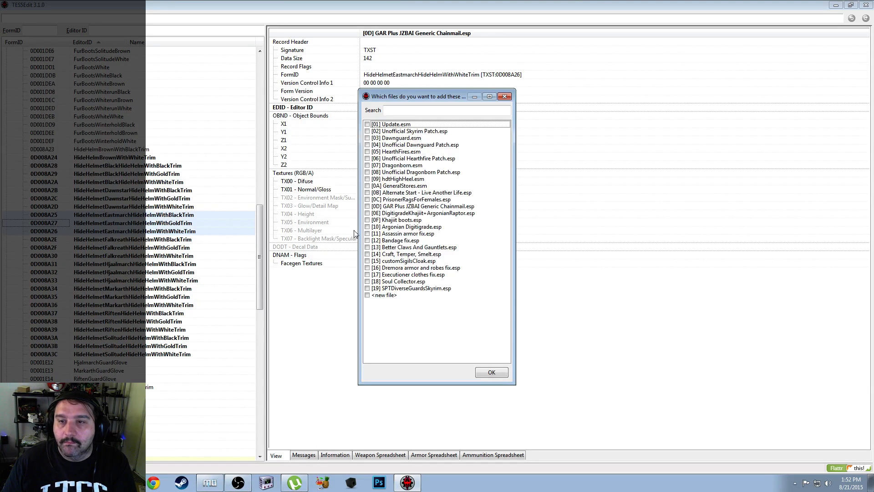
{"action": "left_click", "coordinate": [367, 206]}
{"action": "left_click", "coordinate": [493, 372]}
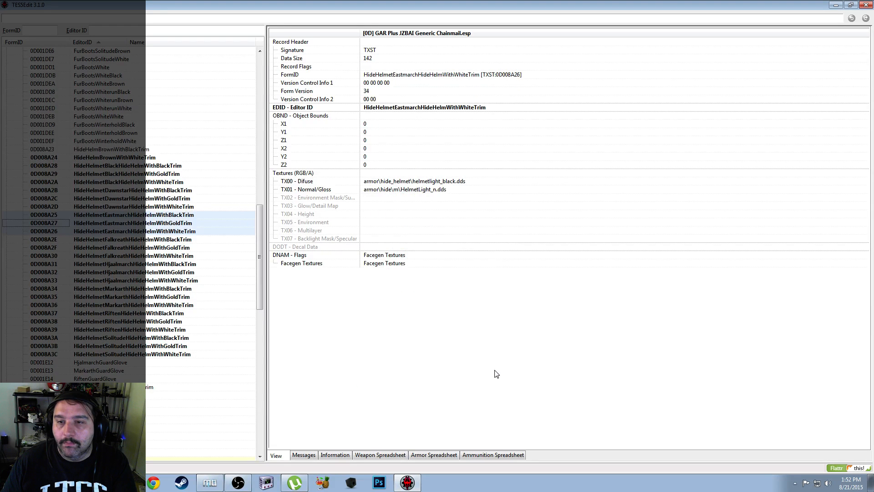
Copy the three Eastmarch records as new records into GAR Plus JZBAI Generic Chainmail.esp, replacing the Editor ID prefix HideHelmetEastmarch with HideHelmetWhiterun
{"action": "right_click", "coordinate": [189, 225]}
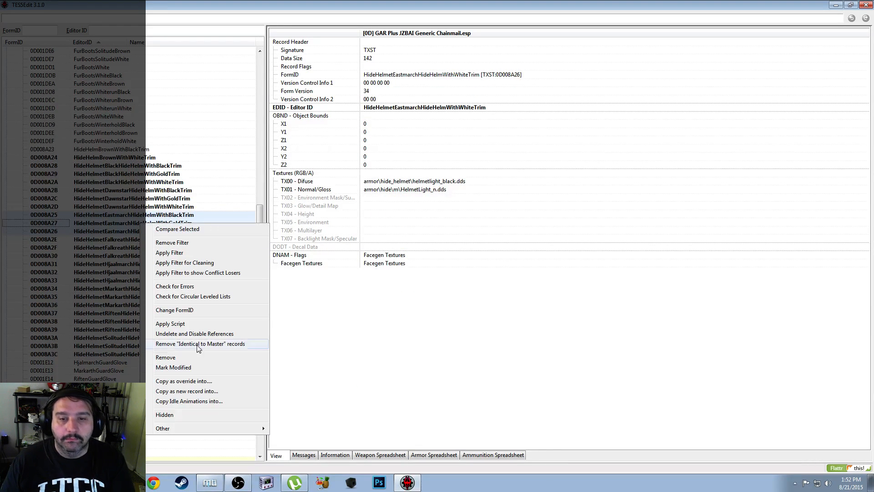
{"action": "left_click", "coordinate": [198, 391]}
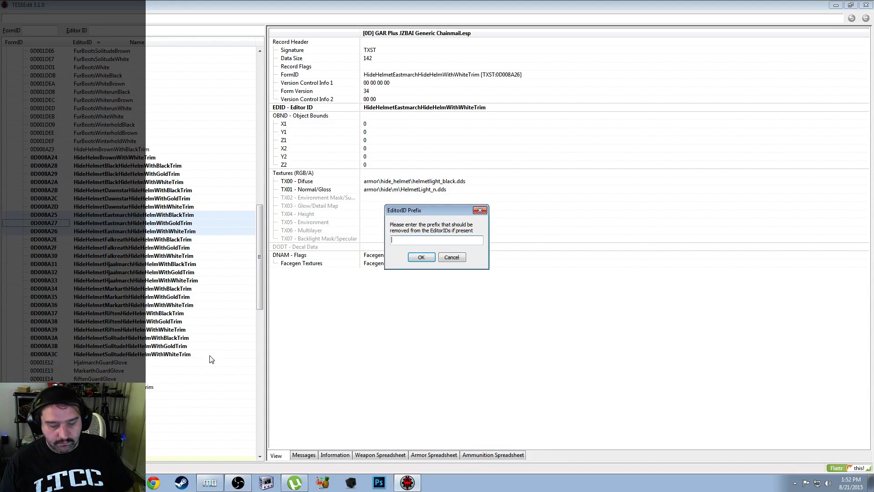
{"action": "type", "text": "HideHelmetEastmarch"}
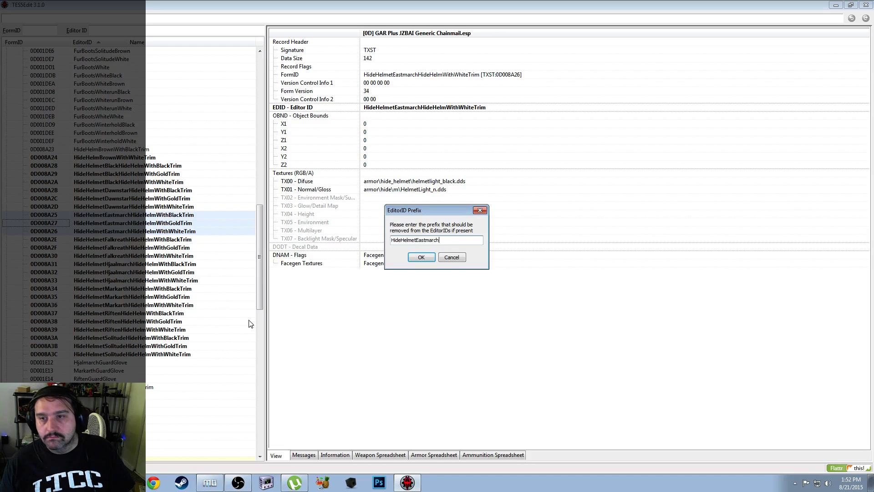
{"action": "left_click", "coordinate": [415, 259]}
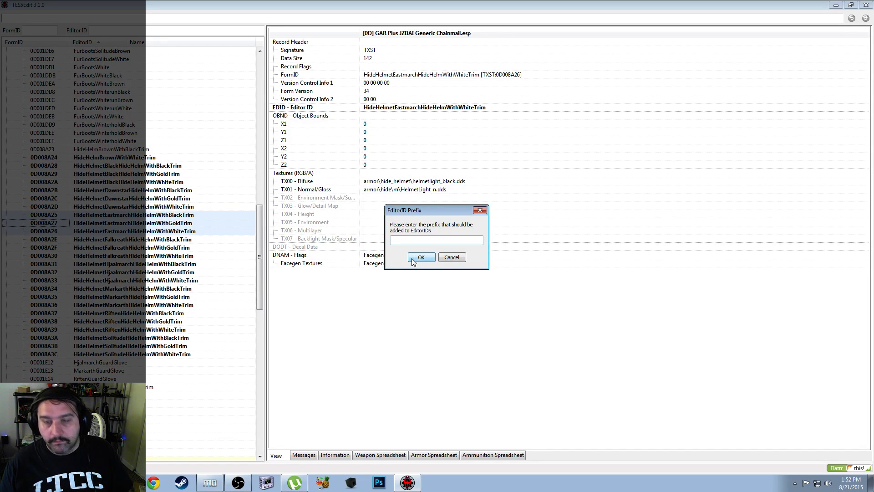
{"action": "type", "text": "HideHelmetEastmarch"}
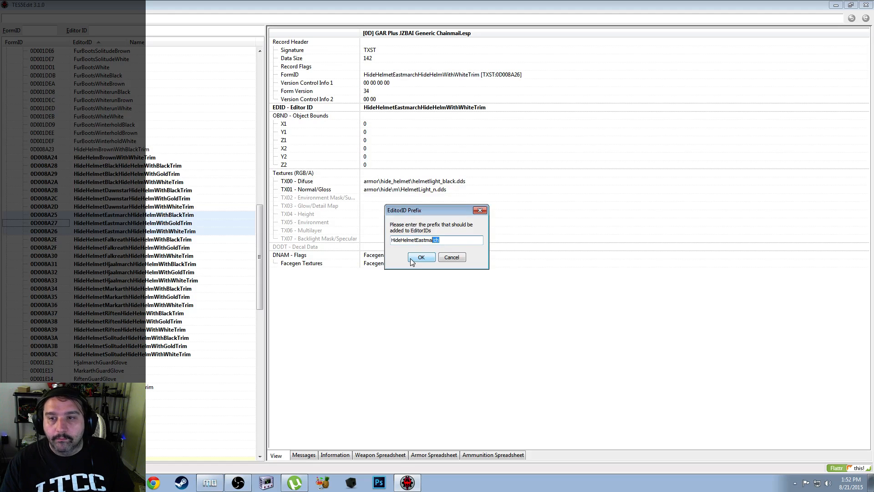
{"action": "type", "text": "Whiterun"}
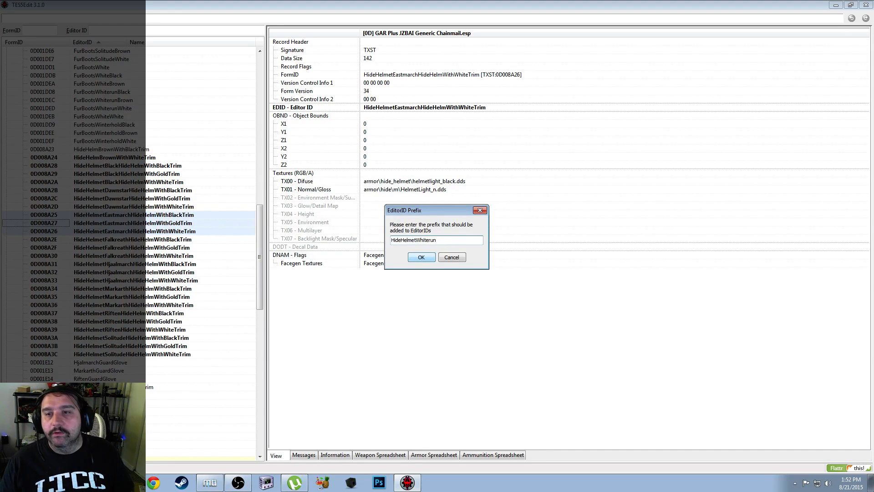
{"action": "left_click", "coordinate": [421, 258]}
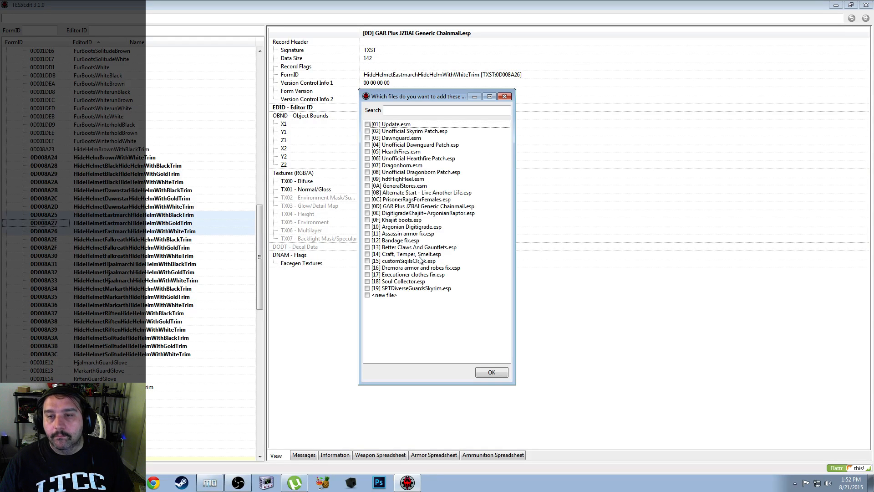
{"action": "left_click", "coordinate": [367, 208]}
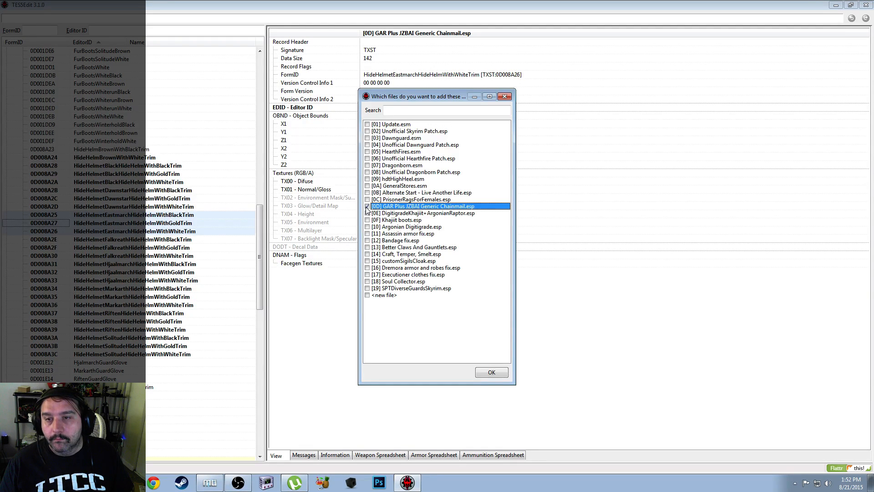
{"action": "left_click", "coordinate": [490, 371]}
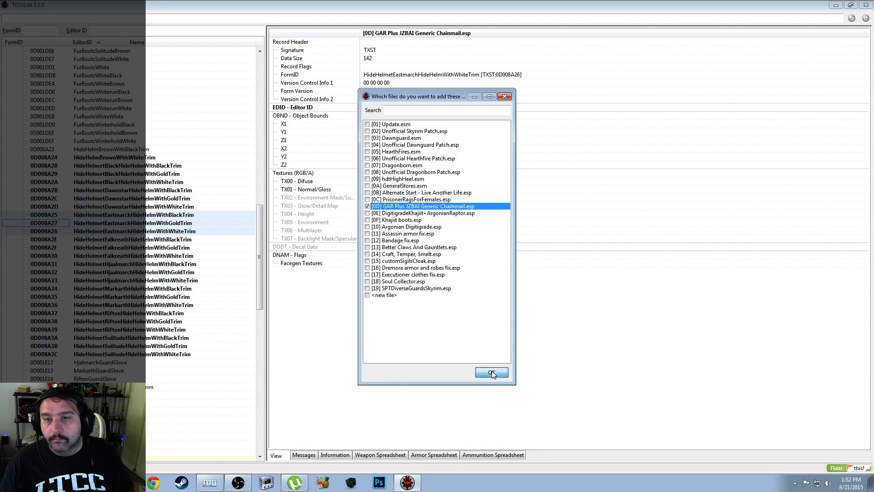
Copy the three Eastmarch records as new records into GAR Plus JZBAI Generic Chainmail.esp, replacing the Editor ID prefix HideHelmetEastmarch with HideHelmetWinterhold
{"action": "right_click", "coordinate": [190, 223]}
{"action": "left_click", "coordinate": [268, 391]}
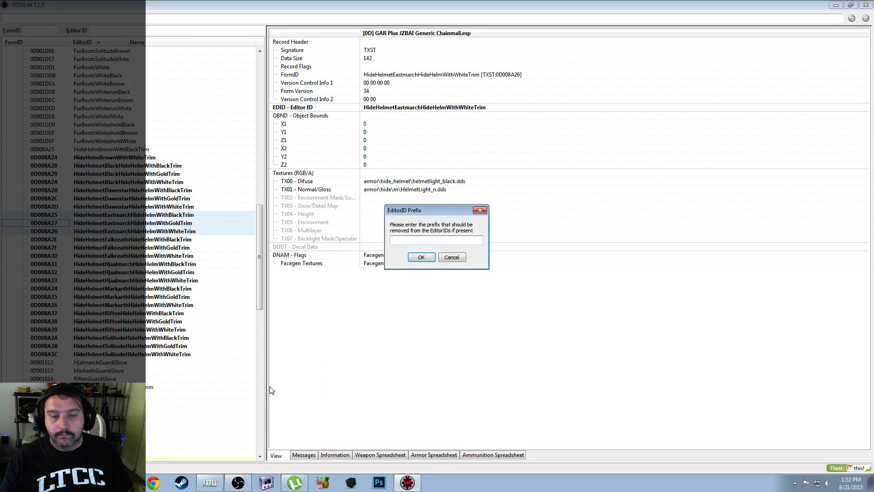
{"action": "type", "text": "HideHelmetEastmarch"}
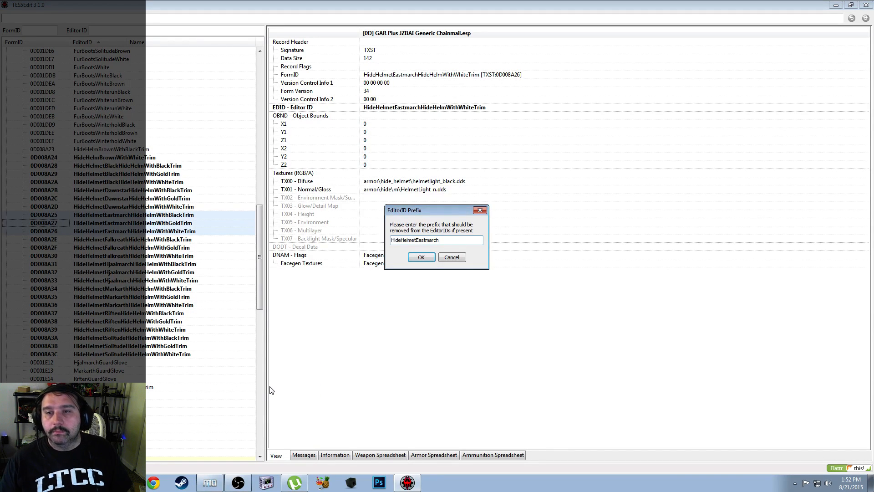
{"action": "left_click", "coordinate": [421, 258]}
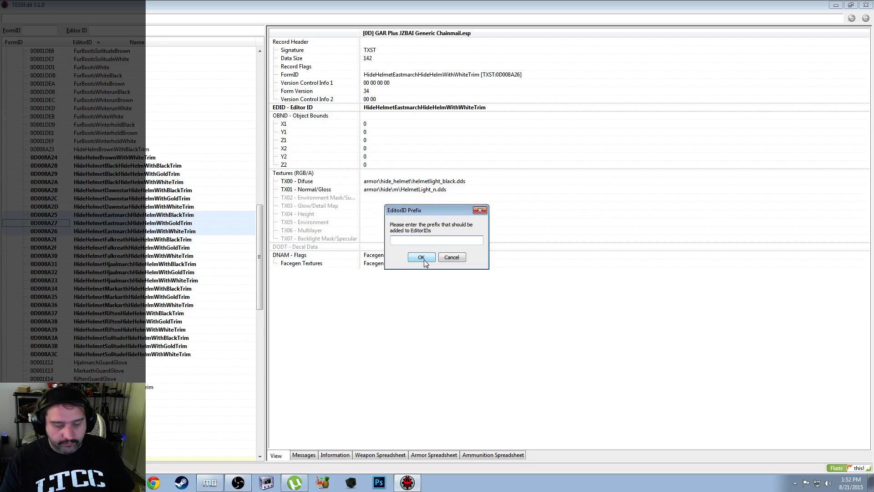
{"action": "type", "text": "HideHelmetEastmarch"}
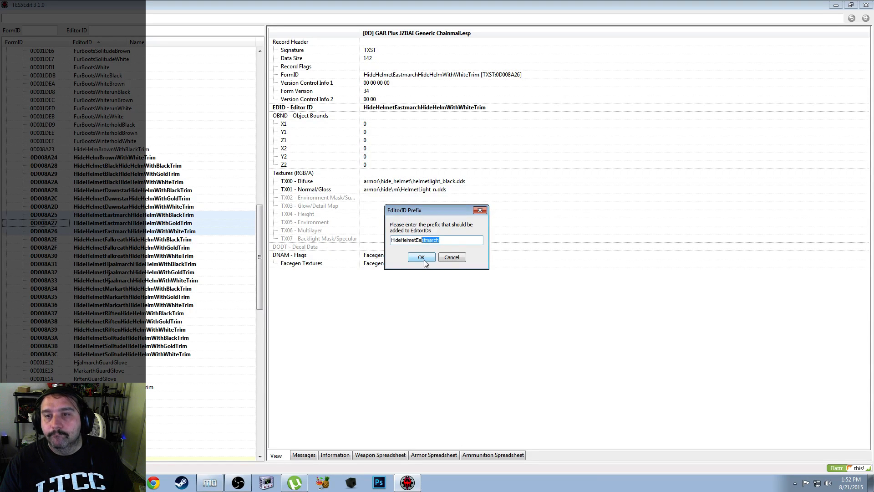
{"action": "type", "text": "Winterhold"}
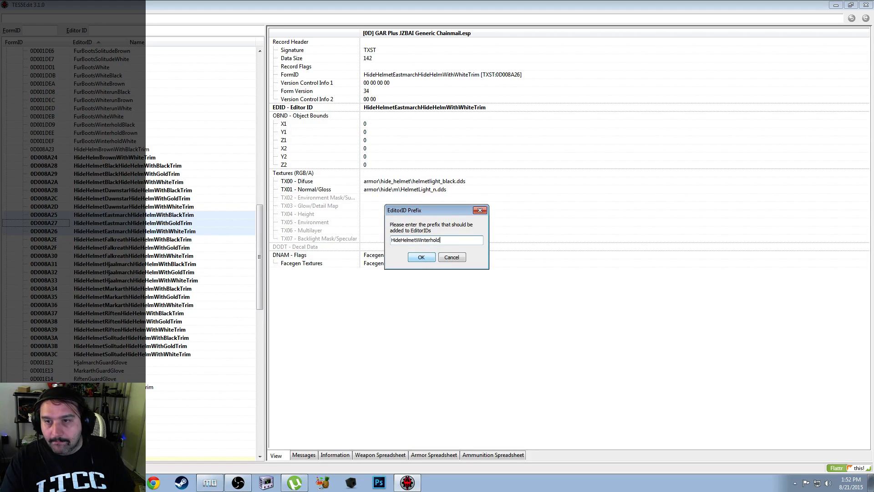
{"action": "left_click", "coordinate": [413, 257]}
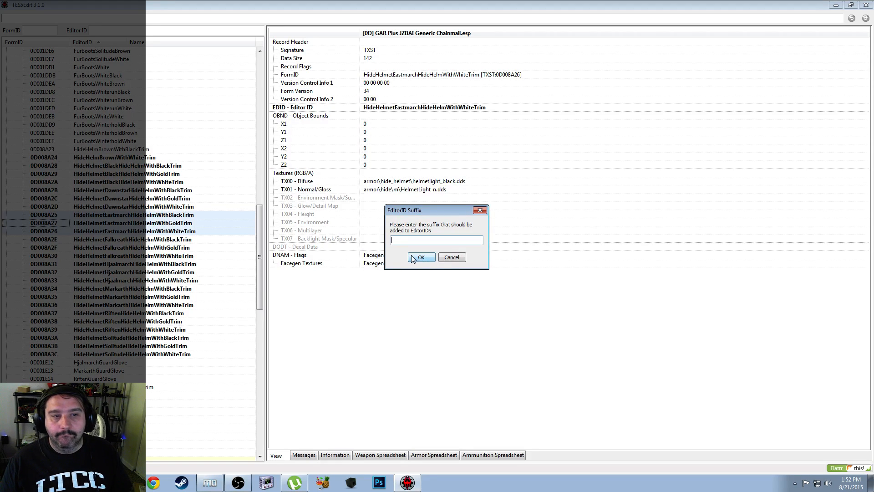
{"action": "left_click", "coordinate": [412, 257]}
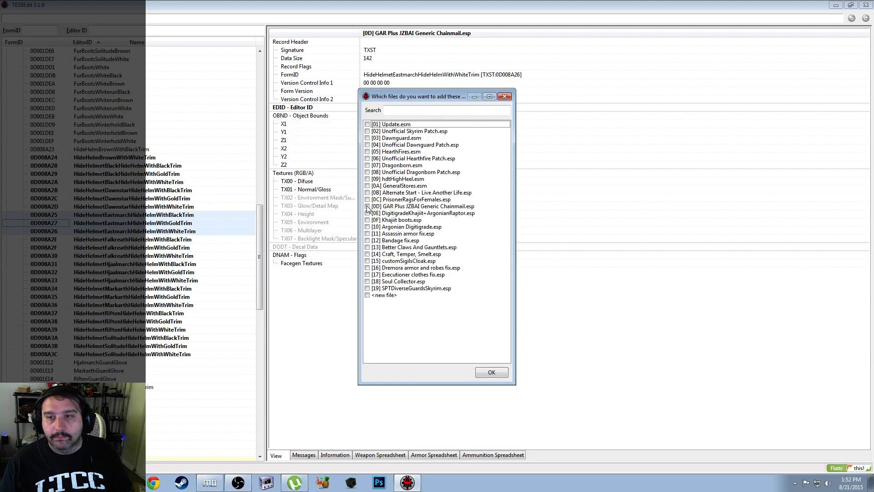
{"action": "left_click", "coordinate": [479, 372]}
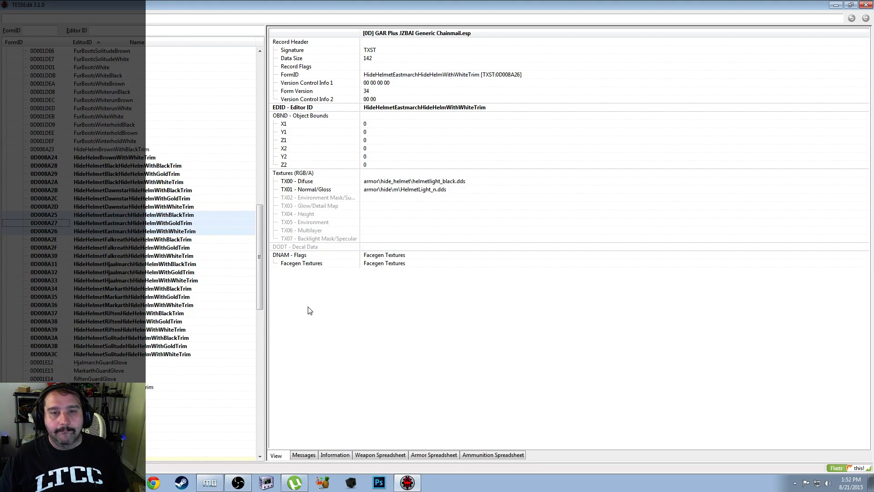
Collapse and reopen the Texture Set group to check the White, Whiterun and Winterhold helmet records, and save GAR Plus JZBAI Generic Chainmail.esp
{"action": "left_click_drag", "start_coordinate": [258, 302], "coordinate": [259, 154]}
{"action": "scroll", "coordinate": [29, 212], "scroll_direction": "down", "scroll_amount": 6}
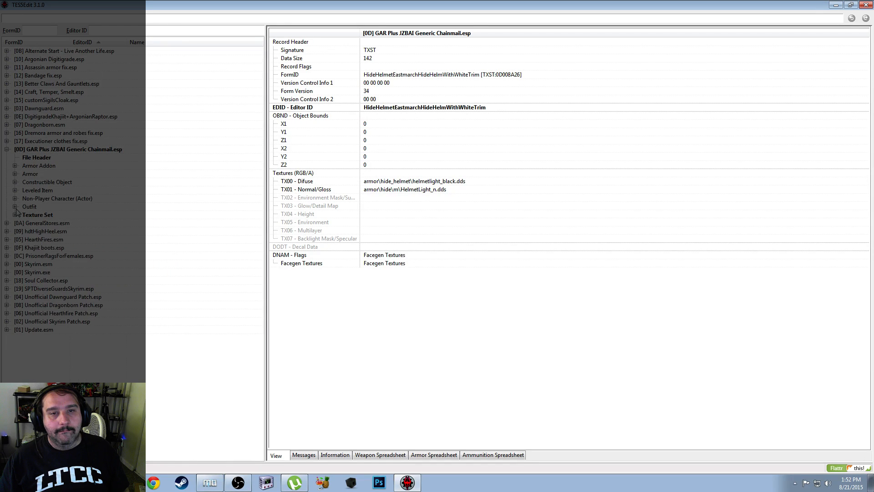
{"action": "scroll", "coordinate": [34, 220], "scroll_direction": "down", "scroll_amount": 20}
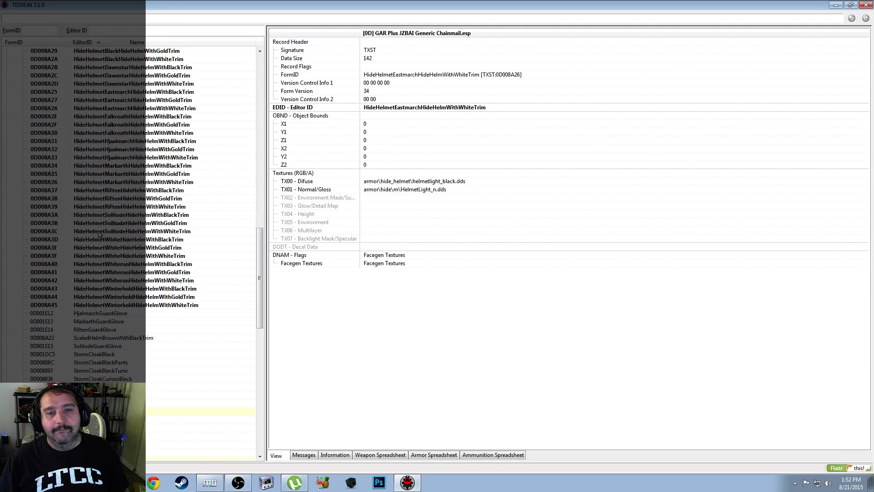
{"action": "key", "text": "ctrl+s"}
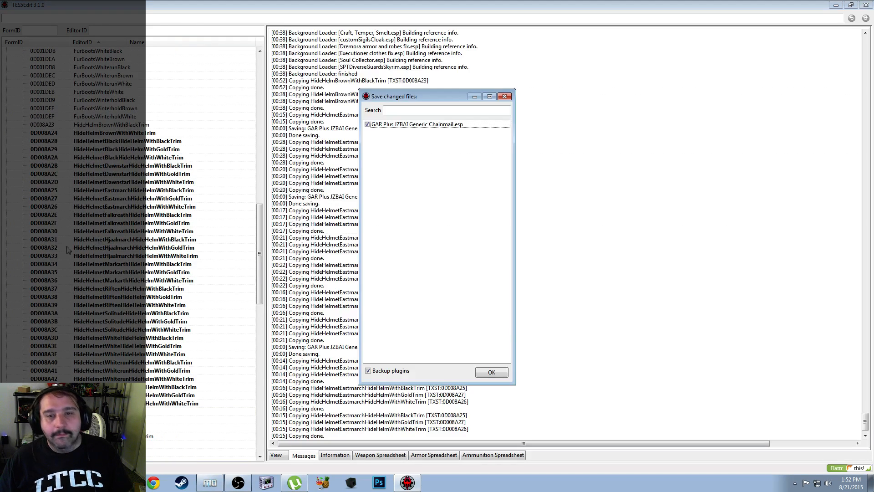
{"action": "left_click", "coordinate": [498, 372]}
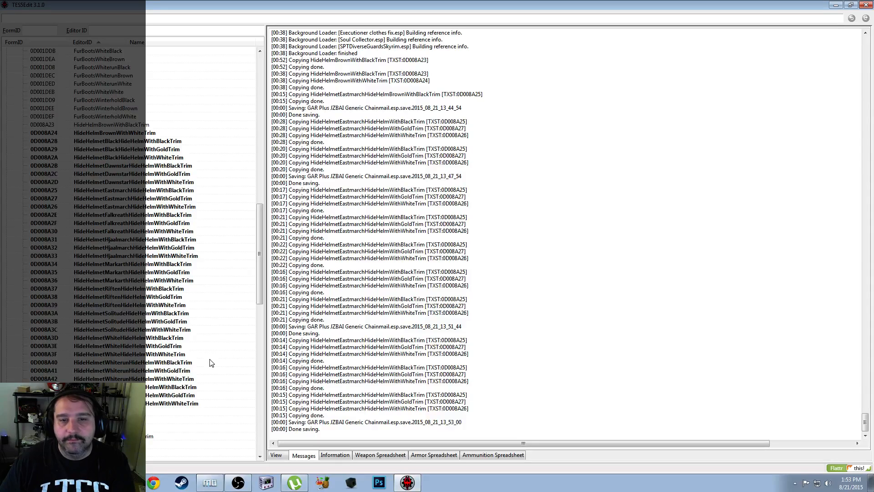
Open the ScaledHelmBrownWithBlackTrim texture set record and examine its diffuse and normal/gloss texture paths
{"action": "scroll", "coordinate": [201, 362], "scroll_direction": "down", "scroll_amount": 10}
{"action": "scroll", "coordinate": [200, 359], "scroll_direction": "up", "scroll_amount": 3}
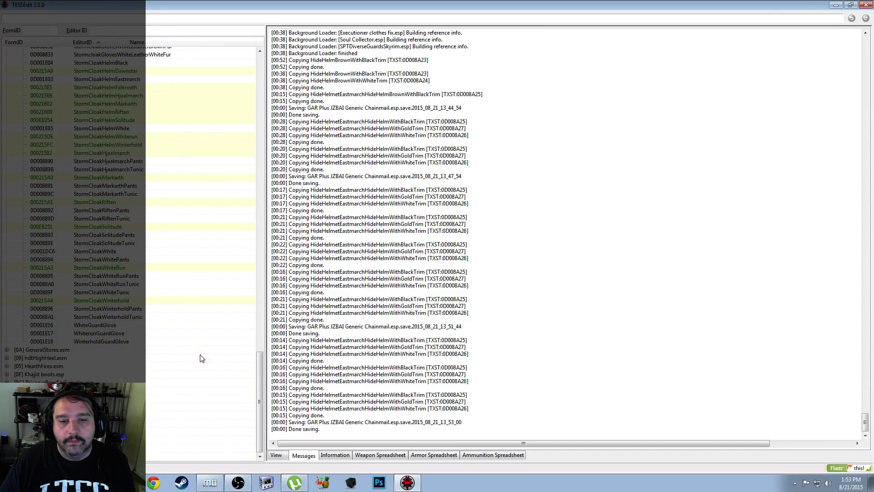
{"action": "scroll", "coordinate": [200, 350], "scroll_direction": "up", "scroll_amount": 1}
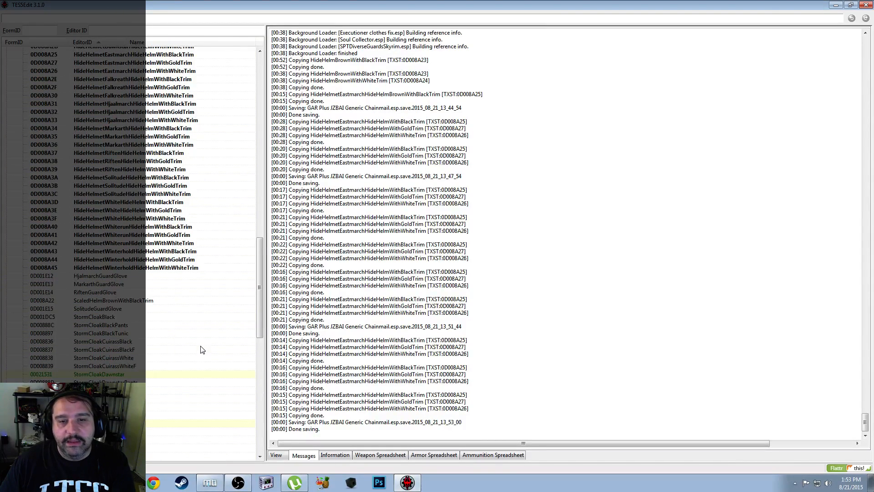
{"action": "left_click", "coordinate": [118, 301]}
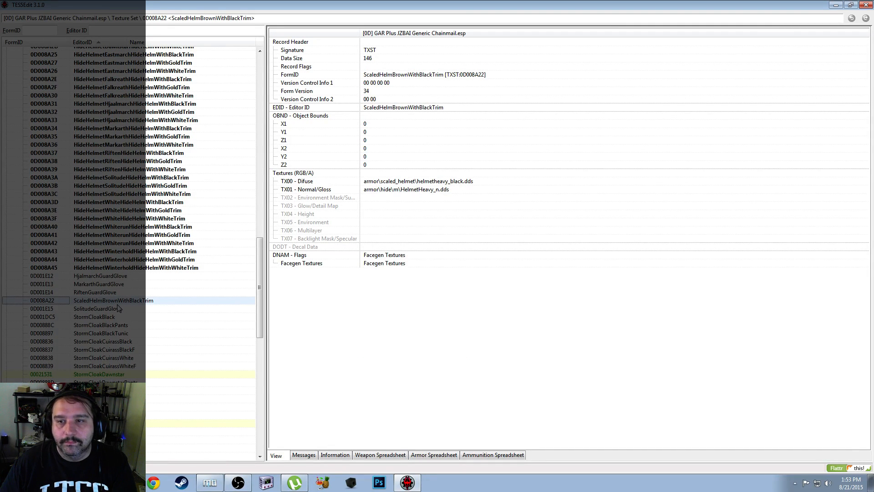
{"action": "left_click", "coordinate": [375, 190]}
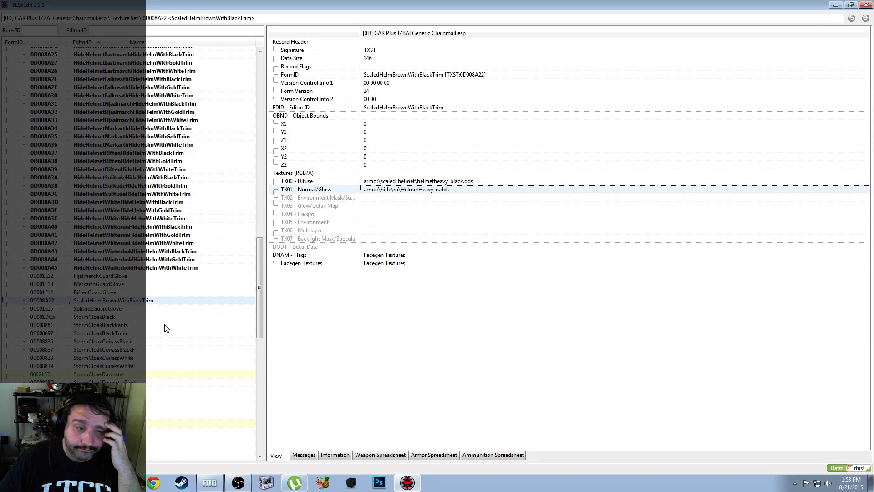
Copy ScaledHelmBrownWithBlackTrim as a new record into GAR Plus JZBAI Generic Chainmail.esp with the Editor ID ScaledHelmBrownWithWhiteTrim
{"action": "right_click", "coordinate": [121, 300]}
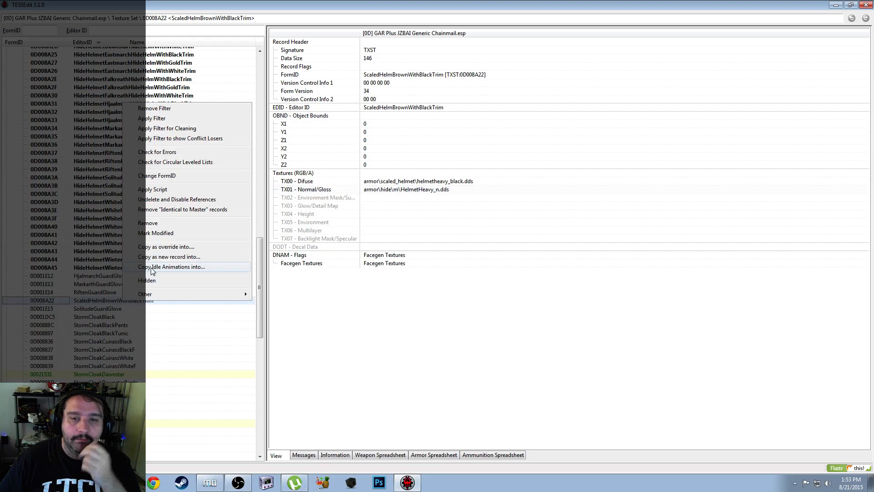
{"action": "left_click", "coordinate": [163, 260]}
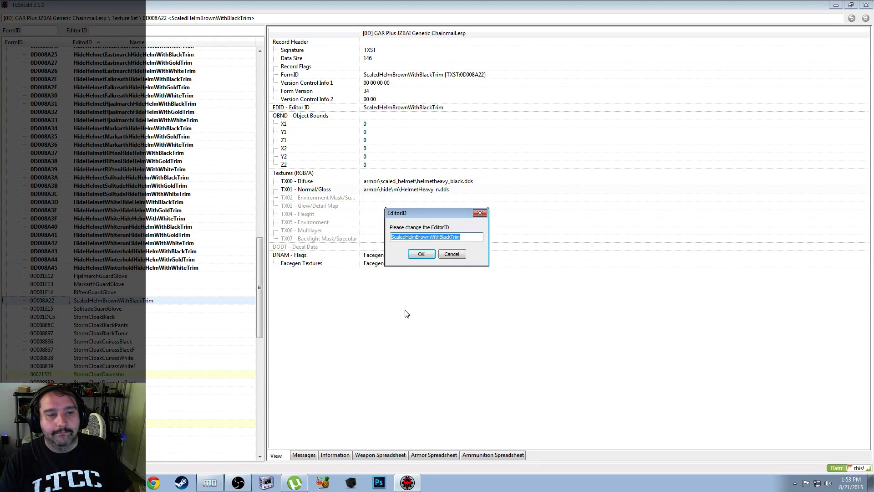
{"action": "key", "text": "End"}
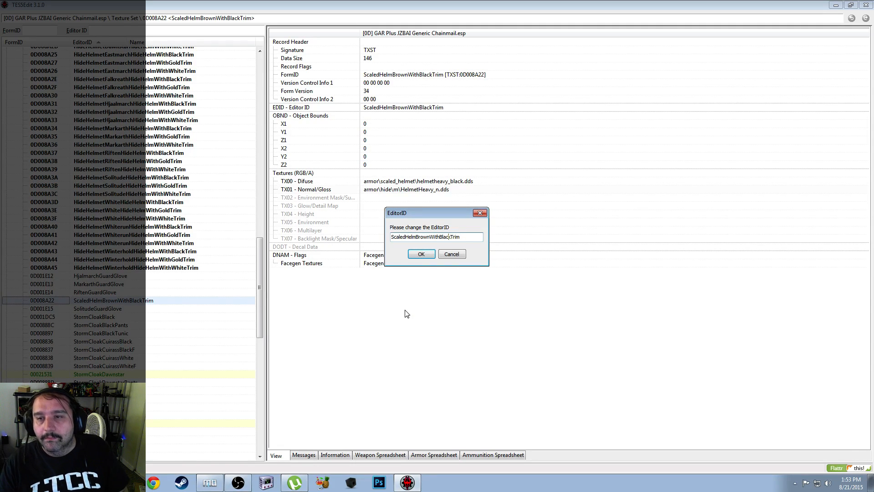
{"action": "key", "text": "shift+Left"}
{"action": "key", "text": "shift+Left"}
{"action": "key", "text": "shift+Left"}
{"action": "key", "text": "shift+Left"}
{"action": "key", "text": "shift+Left"}
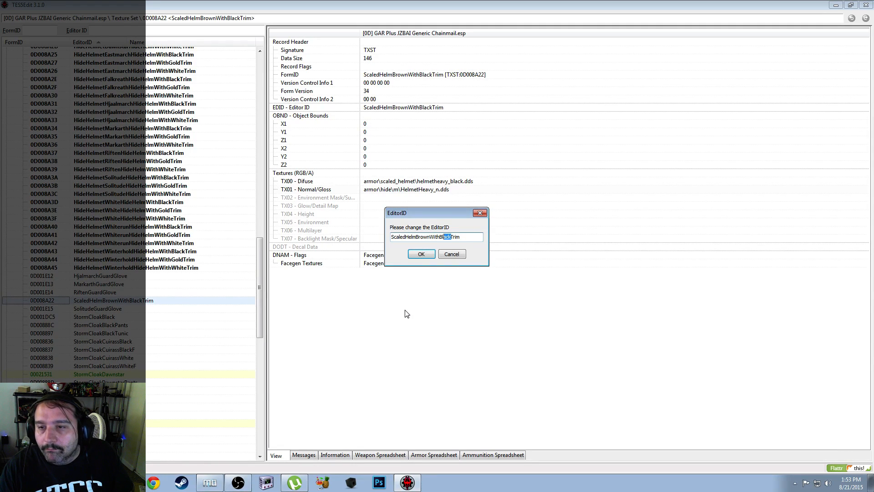
{"action": "type", "text": "White"}
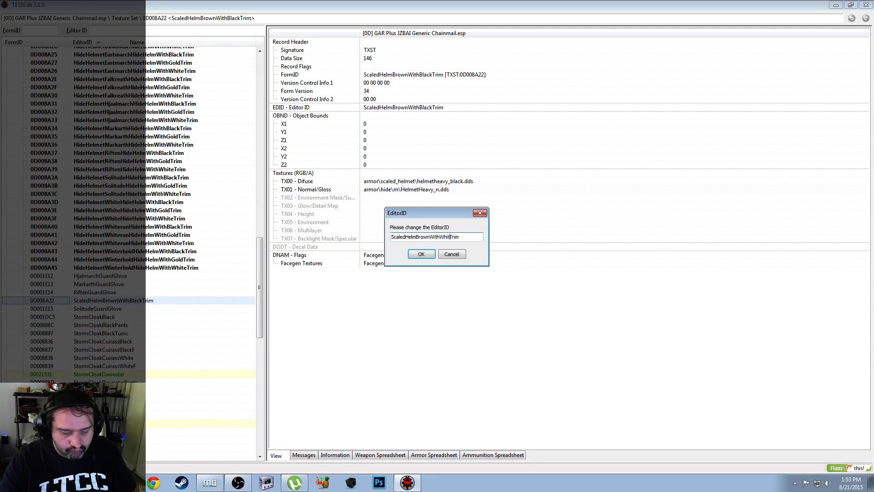
{"action": "left_click", "coordinate": [421, 254]}
{"action": "left_click", "coordinate": [369, 207]}
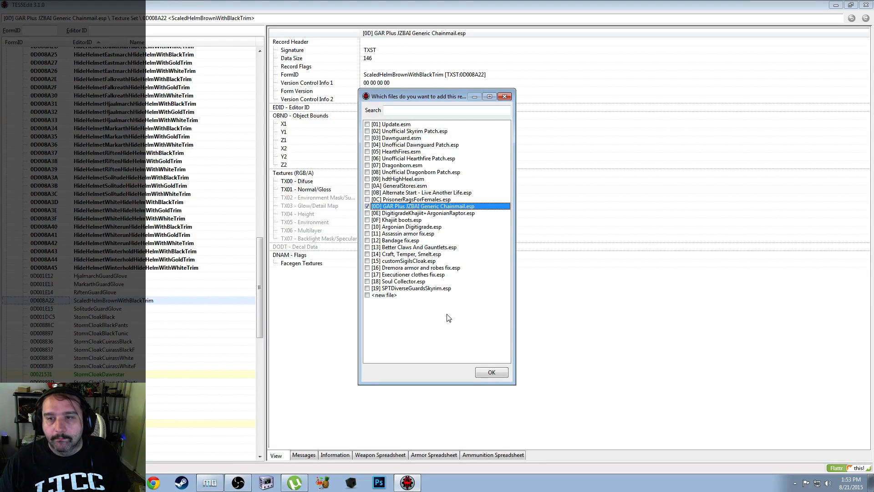
{"action": "left_click", "coordinate": [486, 373]}
Collapse and reopen the Texture Set group to refresh the list and check the brown scaled helmet records
{"action": "scroll", "coordinate": [114, 285], "scroll_direction": "up", "scroll_amount": 15}
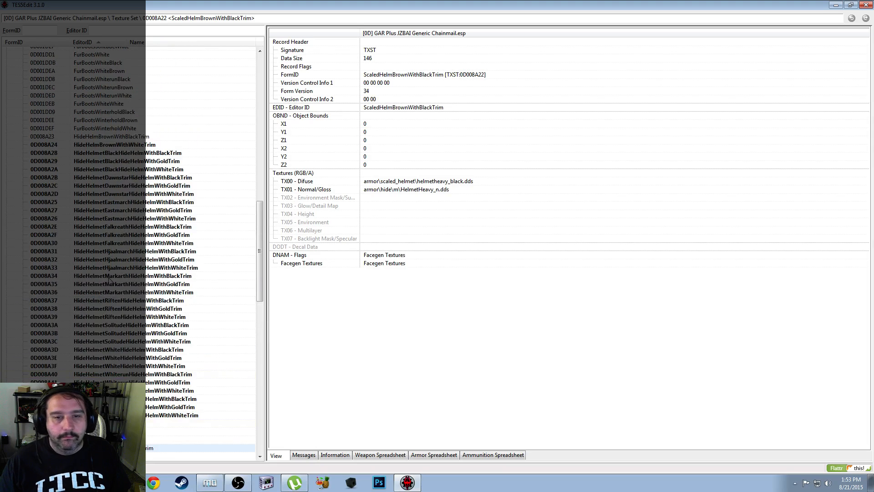
{"action": "scroll", "coordinate": [113, 283], "scroll_direction": "up", "scroll_amount": 5}
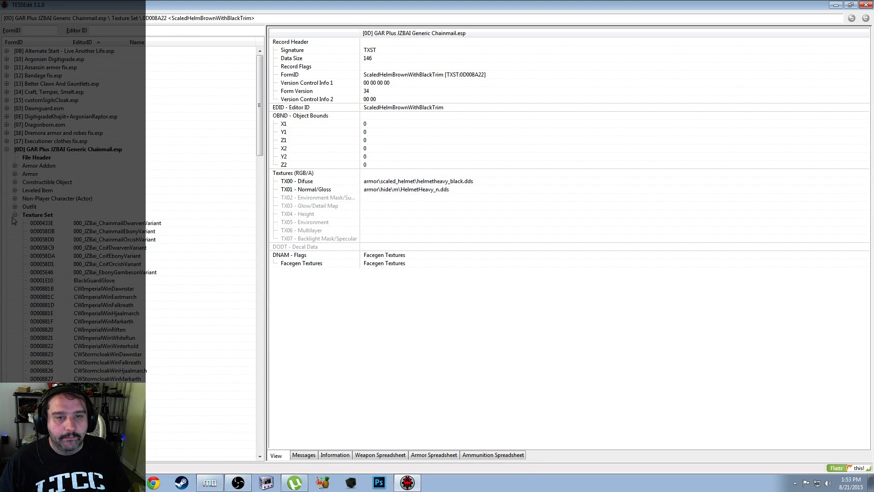
{"action": "left_click", "coordinate": [15, 214]}
{"action": "left_click", "coordinate": [15, 214]}
{"action": "scroll", "coordinate": [153, 390], "scroll_direction": "down", "scroll_amount": 20}
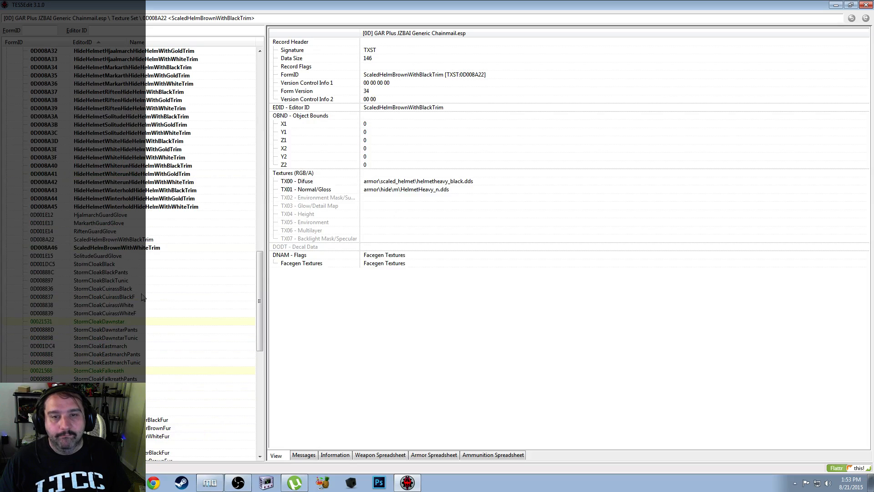
Start copying both brown scaled helmet texture sets as new records, with ScaledHelmBrown as the Editor ID prefix to remove
{"action": "left_click", "coordinate": [149, 239]}
{"action": "left_click", "coordinate": [148, 248], "text": "ctrl"}
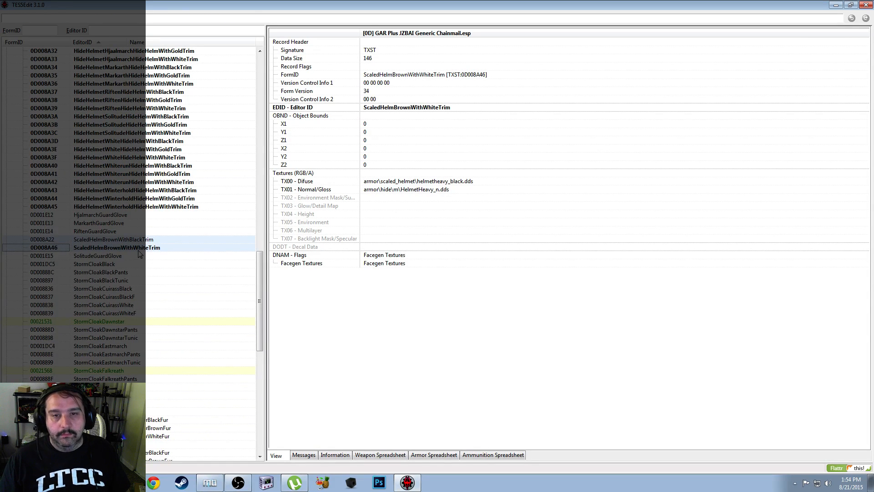
{"action": "right_click", "coordinate": [146, 251]}
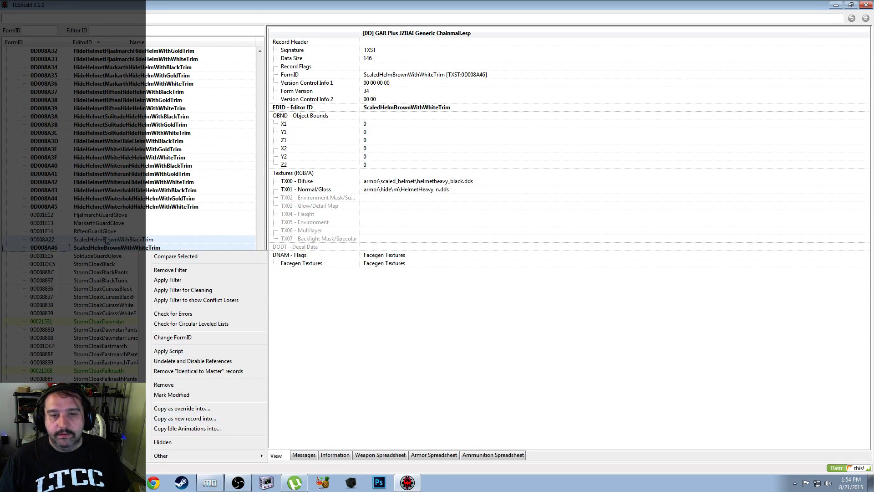
{"action": "left_click", "coordinate": [220, 418]}
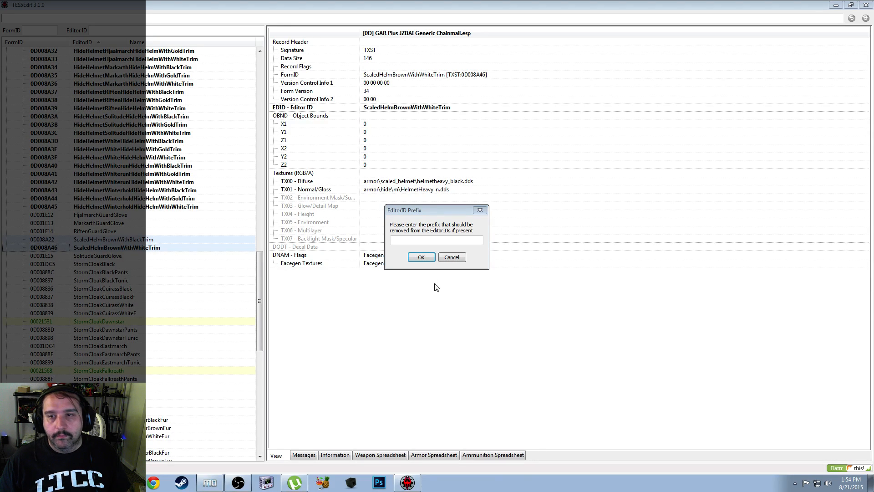
{"action": "left_click", "coordinate": [415, 243]}
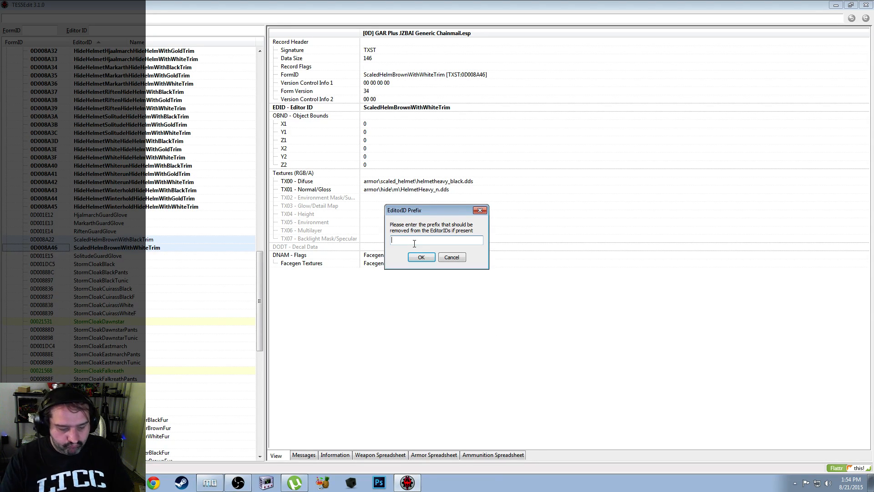
{"action": "type", "text": "Sc"}
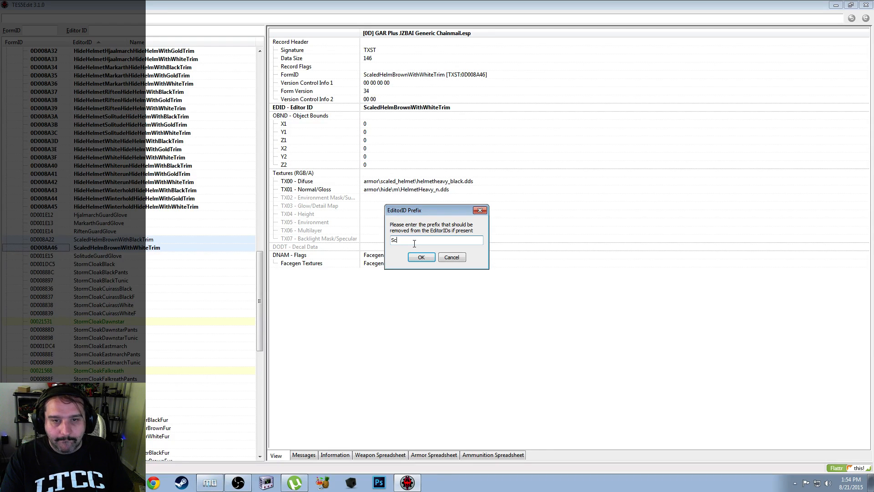
{"action": "type", "text": "aledHel"}
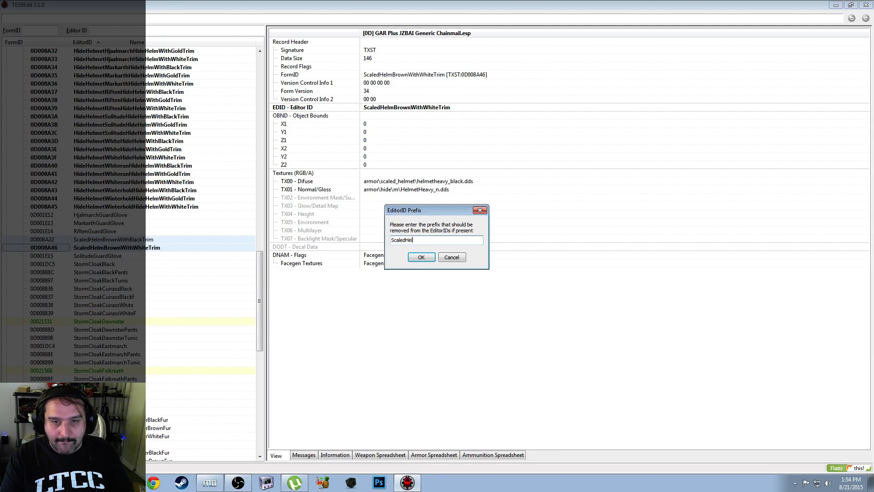
{"action": "type", "text": "mBrown"}
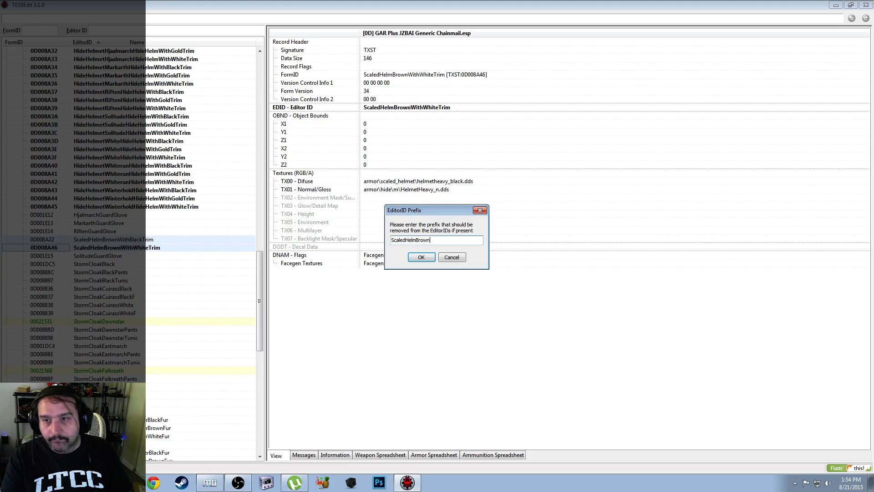
{"action": "double_click", "coordinate": [414, 244]}
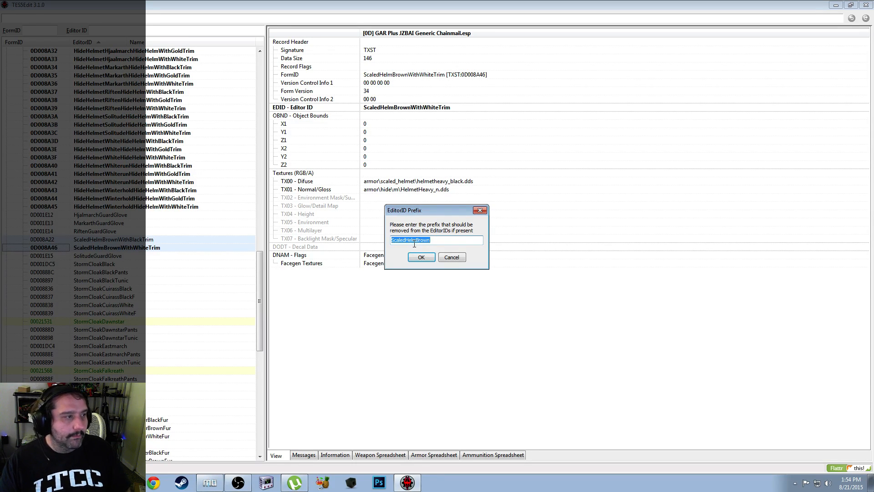
{"action": "key", "text": "ctrl+v"}
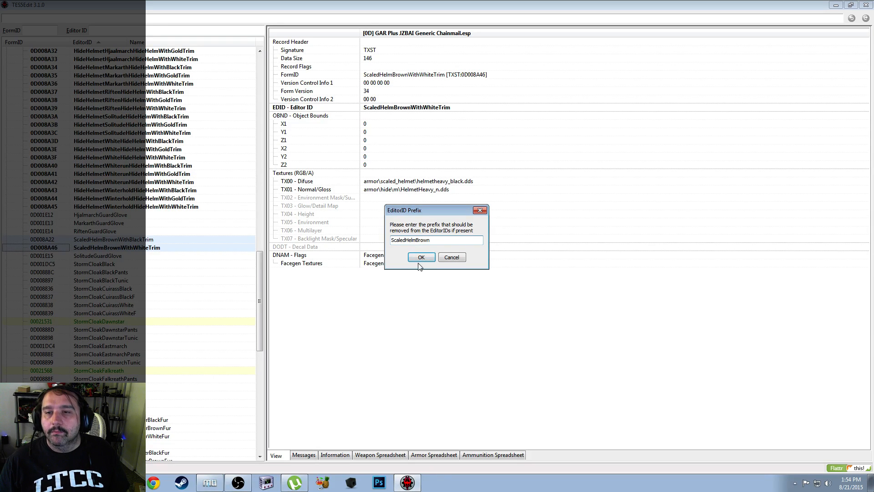
{"action": "left_click", "coordinate": [420, 260]}
Add the Editor ID prefix ScaledHelmEastmarch without a suffix and copy the records into GAR Plus JZBAI Generic Chainmail.esp
{"action": "key", "text": "ctrl+v"}
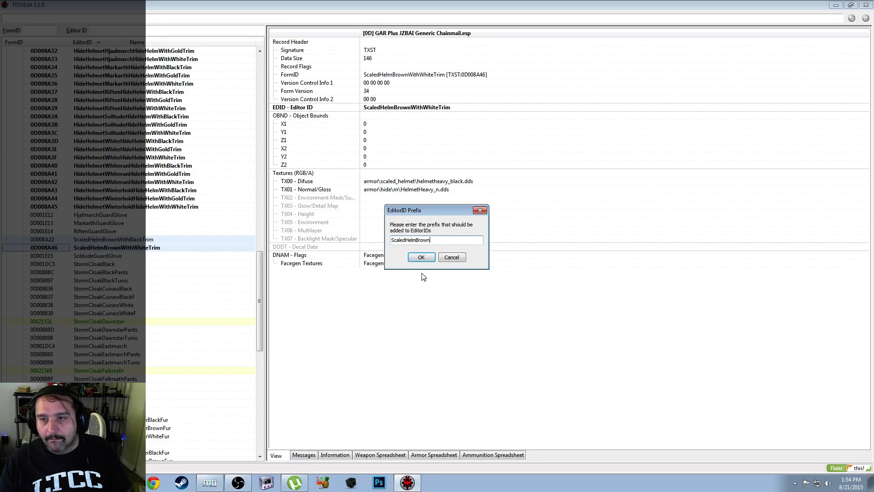
{"action": "key", "text": "shift+Left"}
{"action": "key", "text": "shift+Left"}
{"action": "key", "text": "shift+Left"}
{"action": "type", "text": "Eastmarch"}
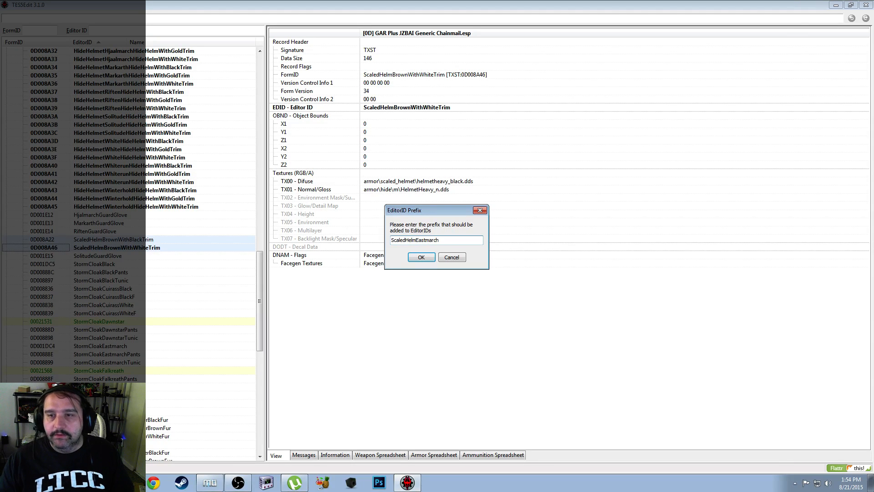
{"action": "left_click", "coordinate": [414, 258]}
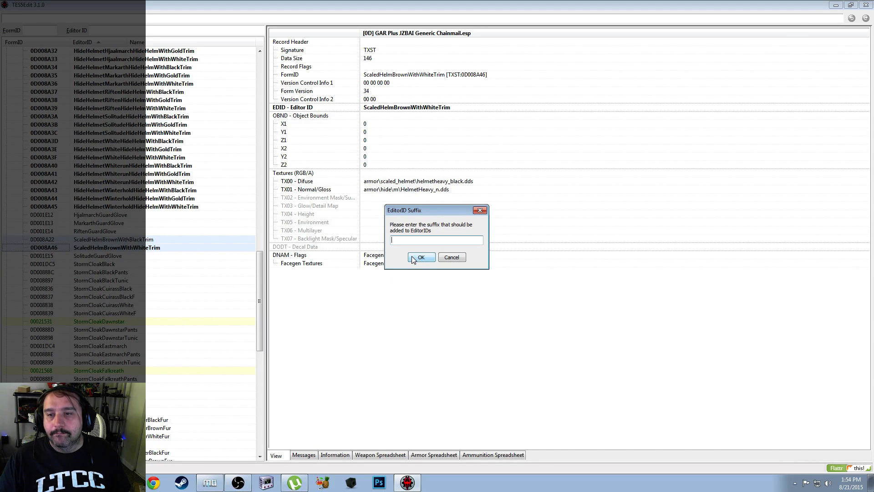
{"action": "left_click", "coordinate": [417, 258]}
{"action": "left_click", "coordinate": [368, 207]}
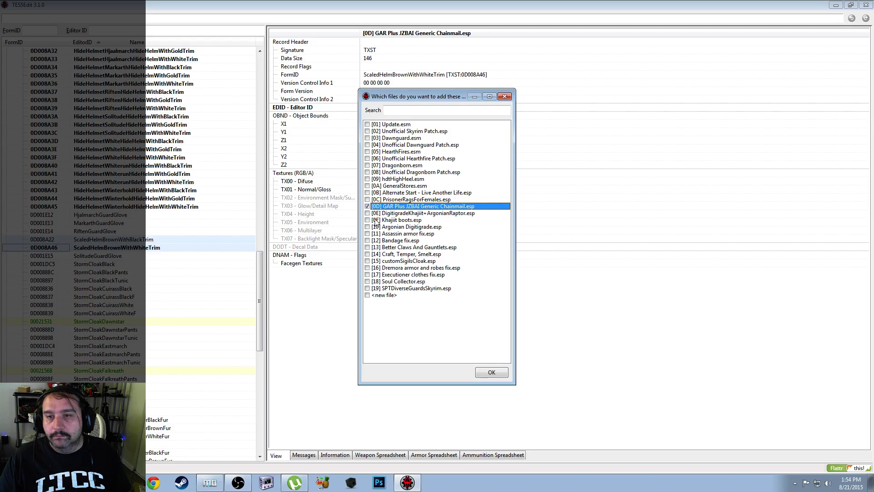
{"action": "left_click", "coordinate": [495, 371]}
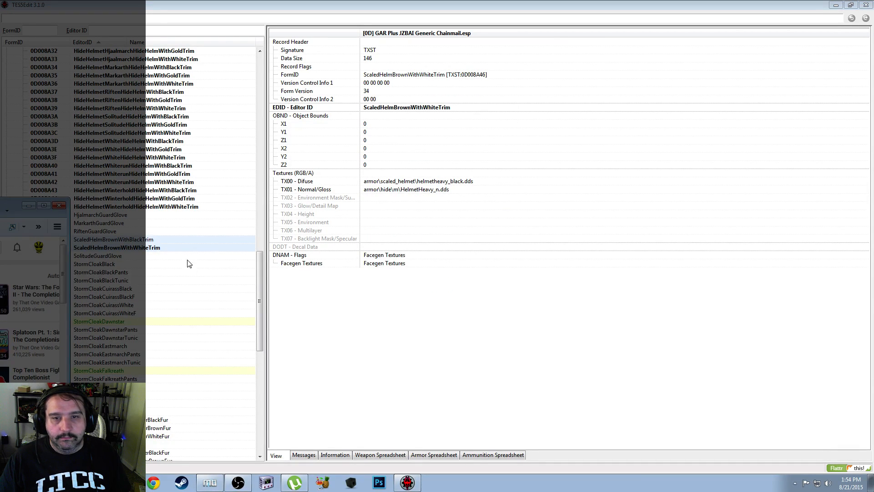
Refresh the Texture Set group and check the black and white trim ScaledHelmEastmarch records
{"action": "left_click", "coordinate": [147, 241]}
{"action": "scroll", "coordinate": [147, 242], "scroll_direction": "up", "scroll_amount": 20}
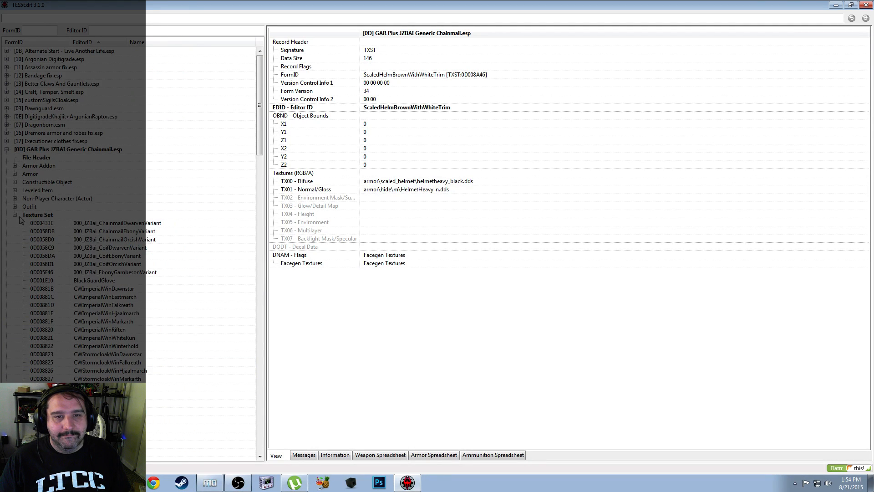
{"action": "scroll", "coordinate": [18, 218], "scroll_direction": "down", "scroll_amount": 7}
{"action": "scroll", "coordinate": [109, 279], "scroll_direction": "down", "scroll_amount": 20}
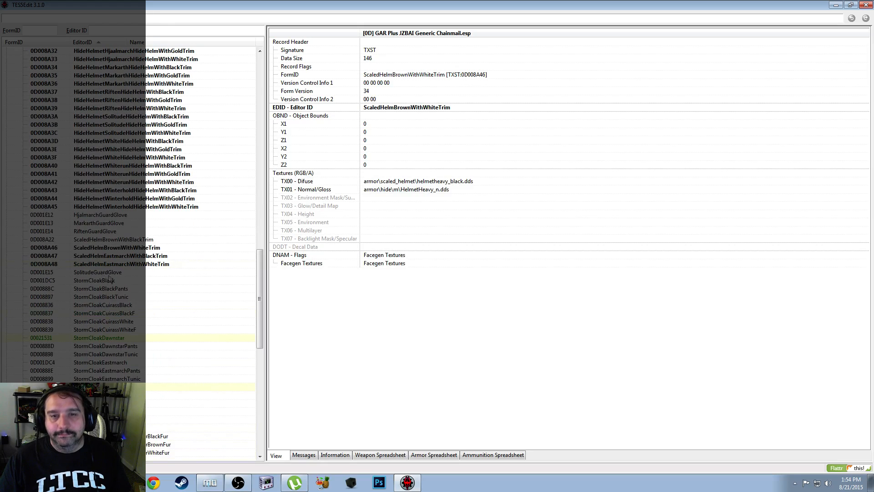
Copy ScaledHelmEastmarchWithBlackTrim as a new record into GAR Plus JZBAI Generic Chainmail.esp with the Editor ID ScaledHelmEastmarchWithGoldTrim
{"action": "left_click", "coordinate": [133, 257]}
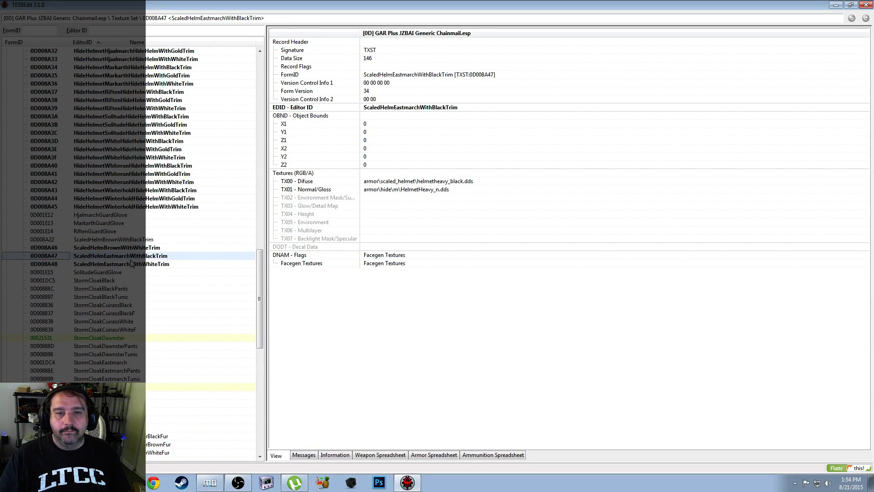
{"action": "right_click", "coordinate": [131, 263]}
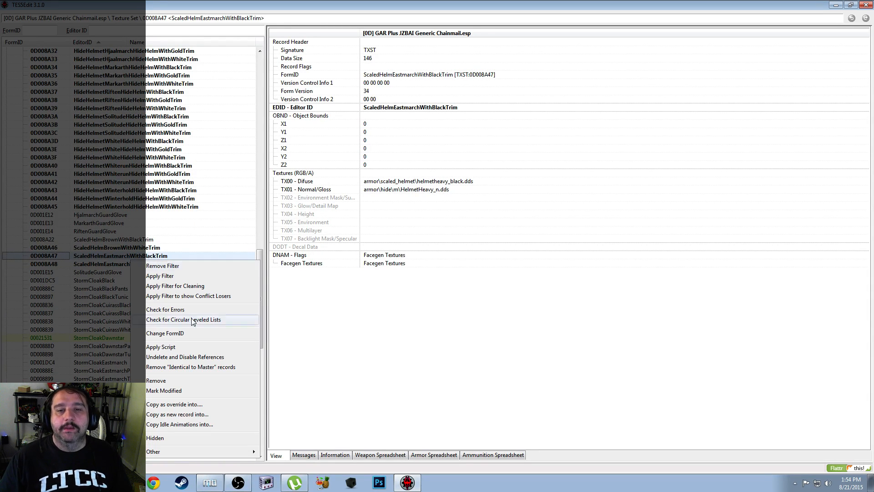
{"action": "left_click", "coordinate": [215, 414]}
{"action": "key", "text": "End"}
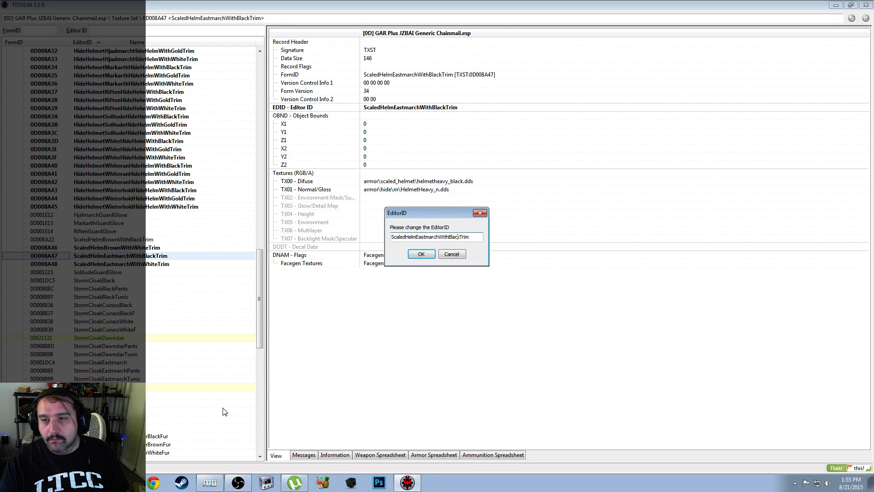
{"action": "key", "text": "BackSpace"}
{"action": "key", "text": "BackSpace"}
{"action": "key", "text": "BackSpace"}
{"action": "key", "text": "BackSpace"}
{"action": "key", "text": "BackSpace"}
{"action": "type", "text": "Gold"}
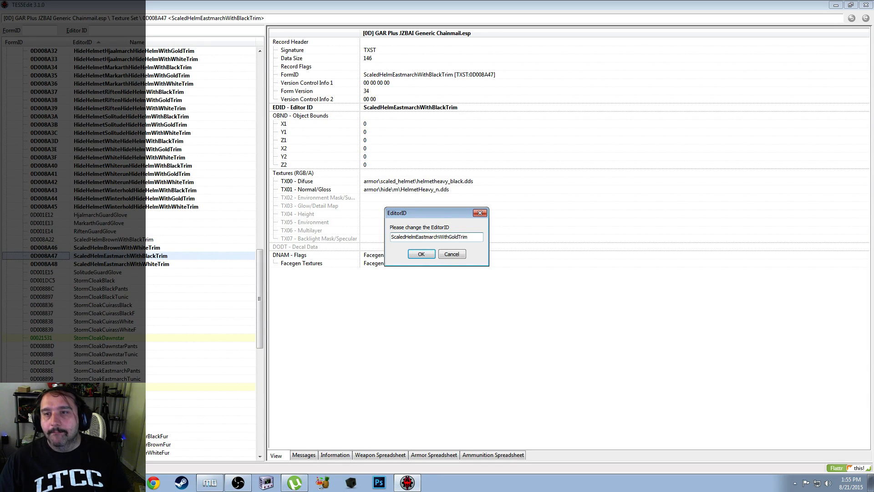
{"action": "left_click", "coordinate": [417, 256]}
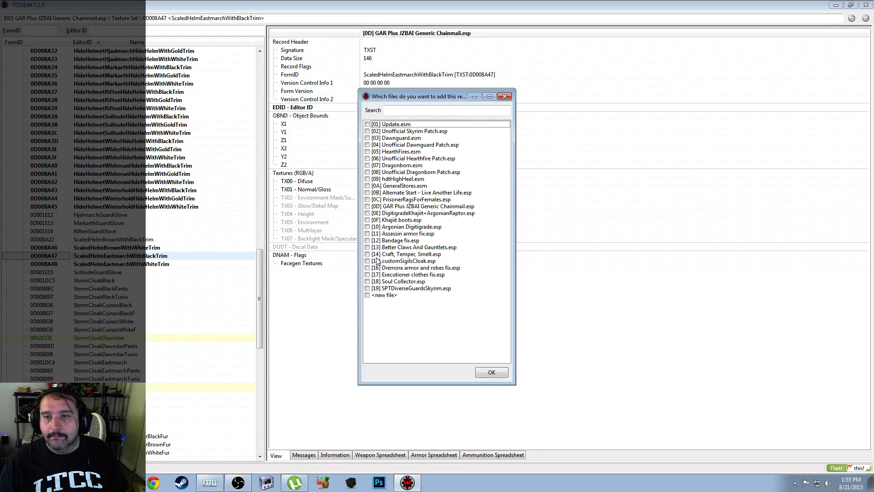
{"action": "left_click", "coordinate": [367, 207]}
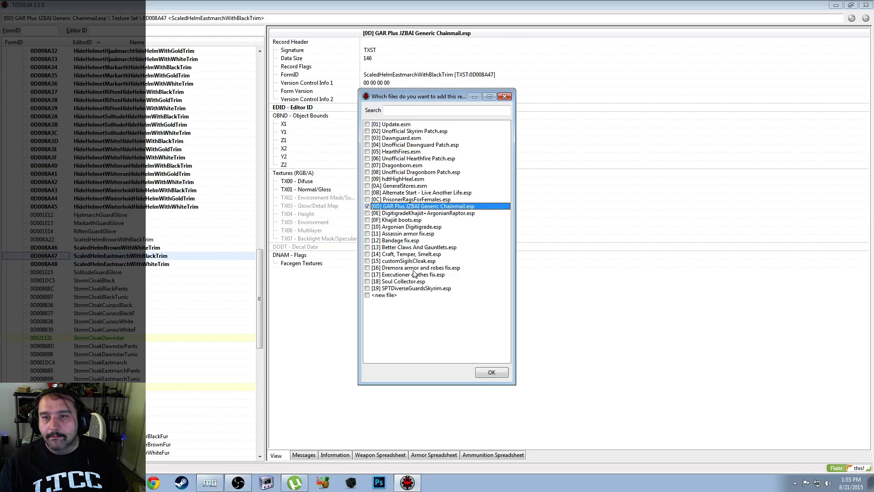
{"action": "left_click", "coordinate": [493, 373]}
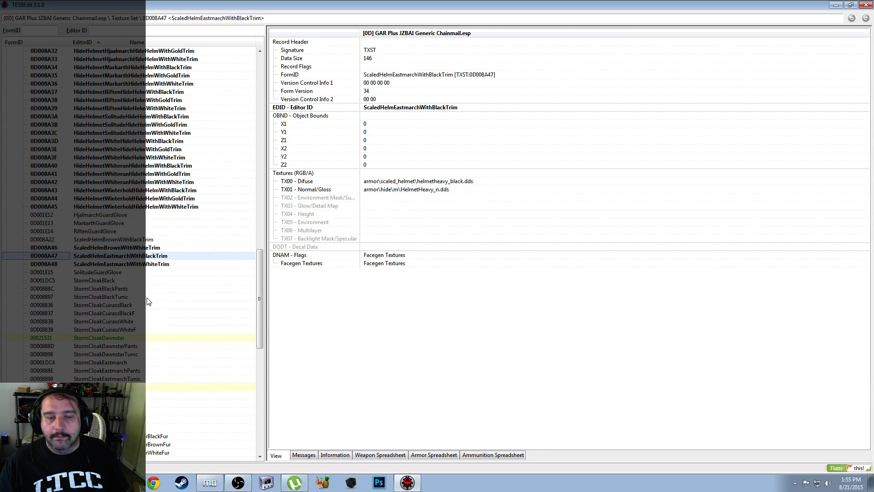
Refresh the Texture Set group and check the gold trim record among the Eastmarch scaled helmets
{"action": "scroll", "coordinate": [130, 289], "scroll_direction": "up", "scroll_amount": 20}
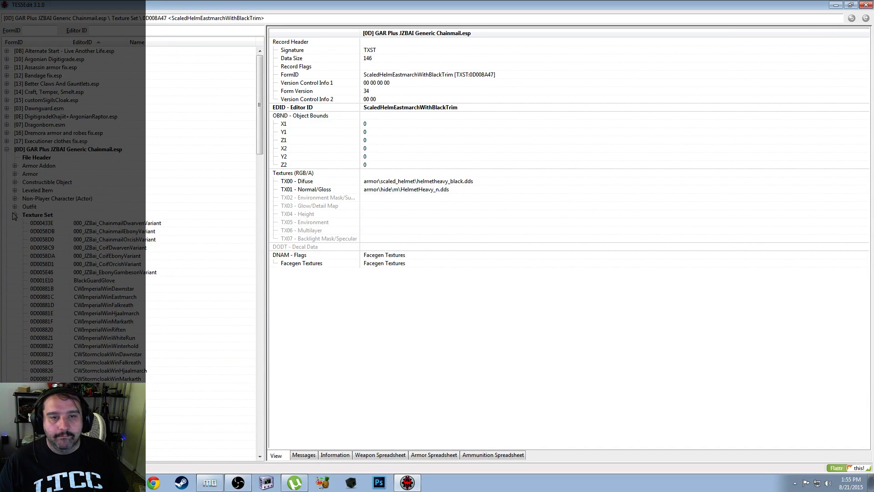
{"action": "scroll", "coordinate": [17, 222], "scroll_direction": "down", "scroll_amount": 7}
{"action": "scroll", "coordinate": [90, 367], "scroll_direction": "down", "scroll_amount": 20}
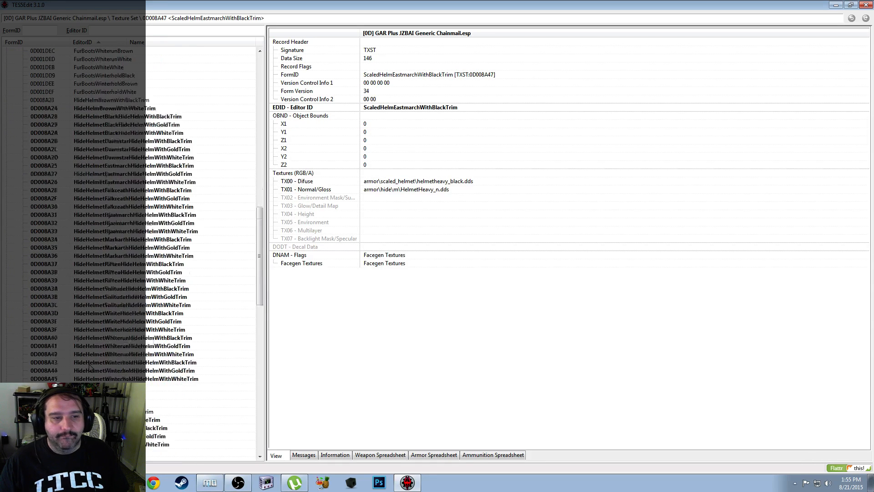
{"action": "scroll", "coordinate": [90, 367], "scroll_direction": "up", "scroll_amount": 10}
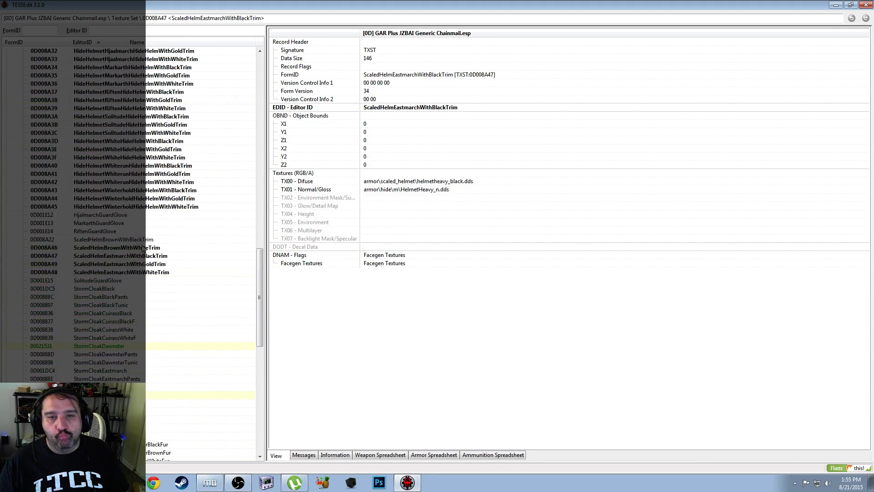
Check the black and white trim ScaledHelmEastmarch records and save GAR Plus JZBAI Generic Chainmail.esp with plugin backup enabled
{"action": "left_click", "coordinate": [154, 249]}
{"action": "left_click", "coordinate": [153, 257]}
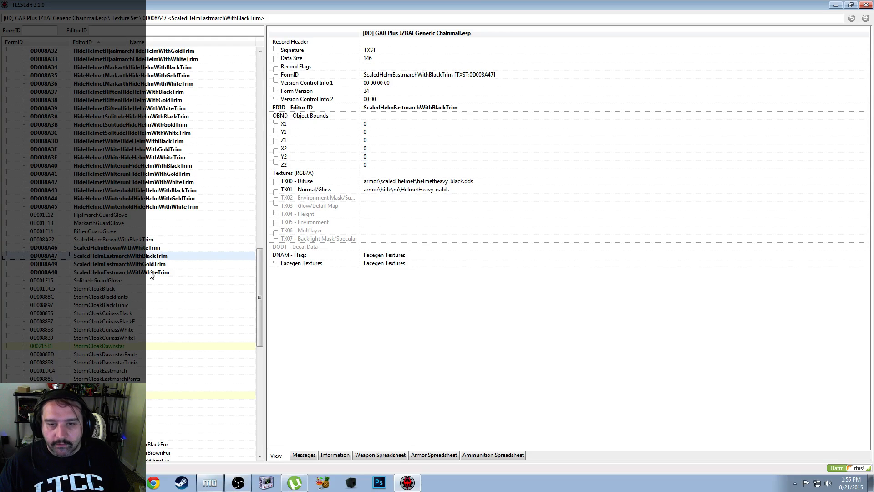
{"action": "left_click", "coordinate": [152, 273]}
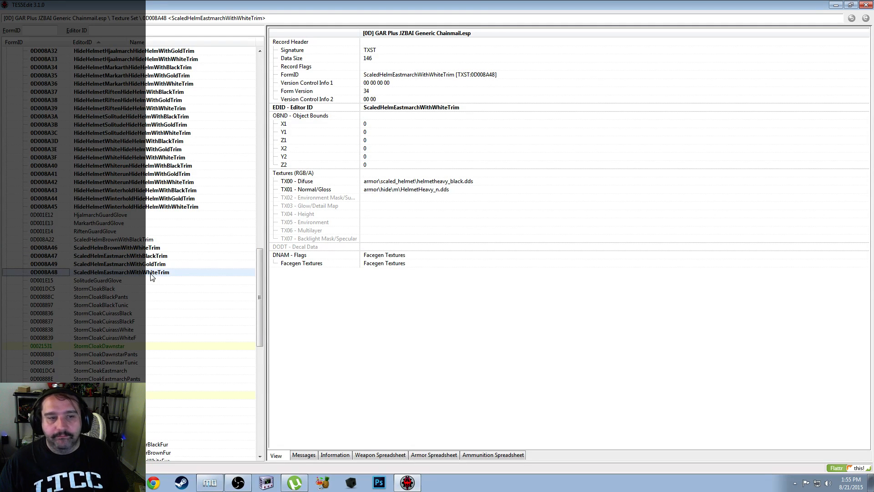
{"action": "key", "text": "ctrl+s"}
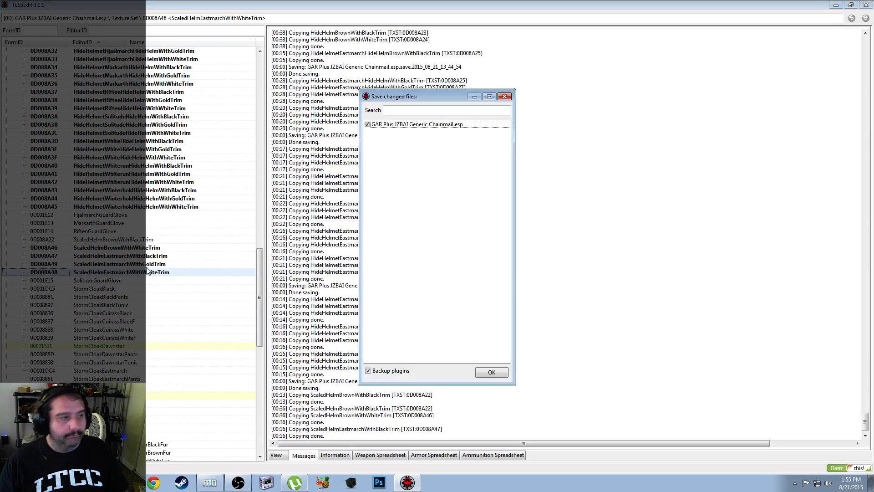
{"action": "left_click", "coordinate": [496, 370]}
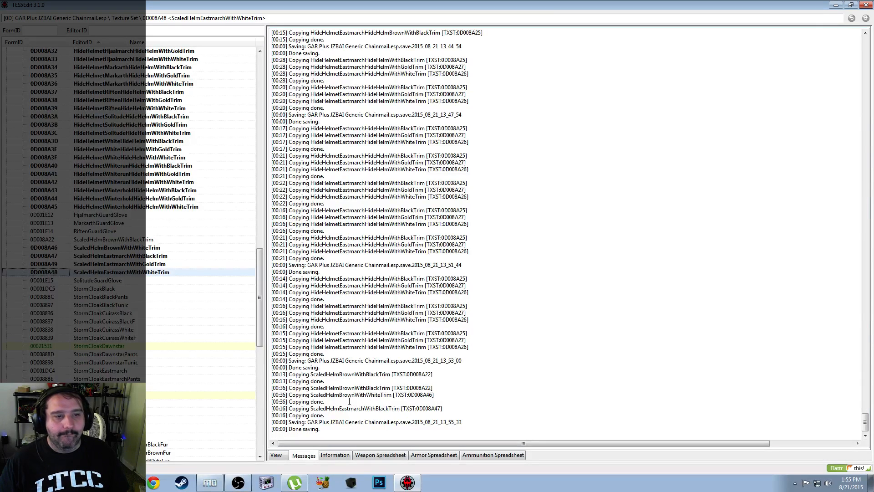
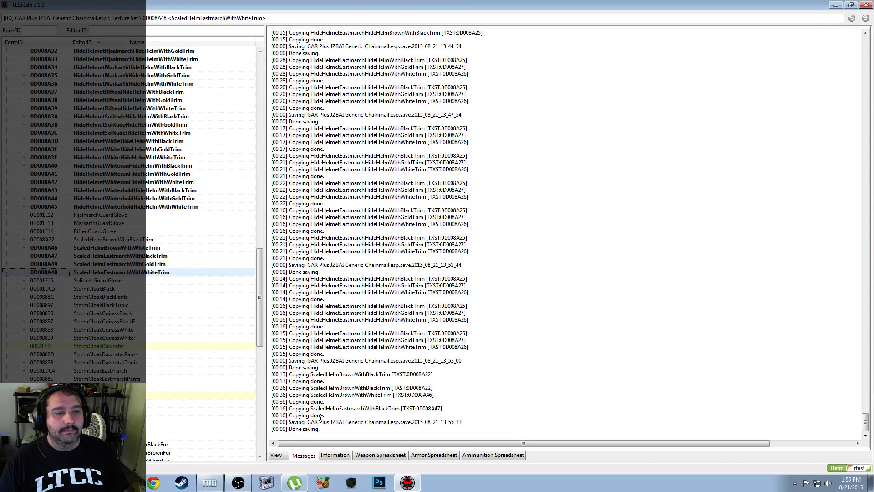
Start copying the three ScaledHelmEastmarch trim records as new records, removing the Editor ID prefix ScaledHelmEastmarch
{"action": "left_click", "coordinate": [121, 259]}
{"action": "left_click", "coordinate": [120, 257]}
{"action": "right_click", "coordinate": [121, 258]}
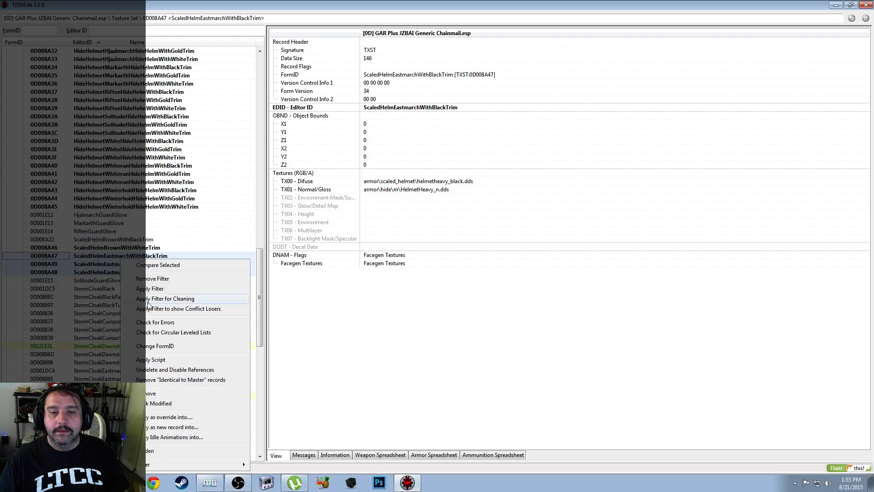
{"action": "left_click", "coordinate": [184, 427]}
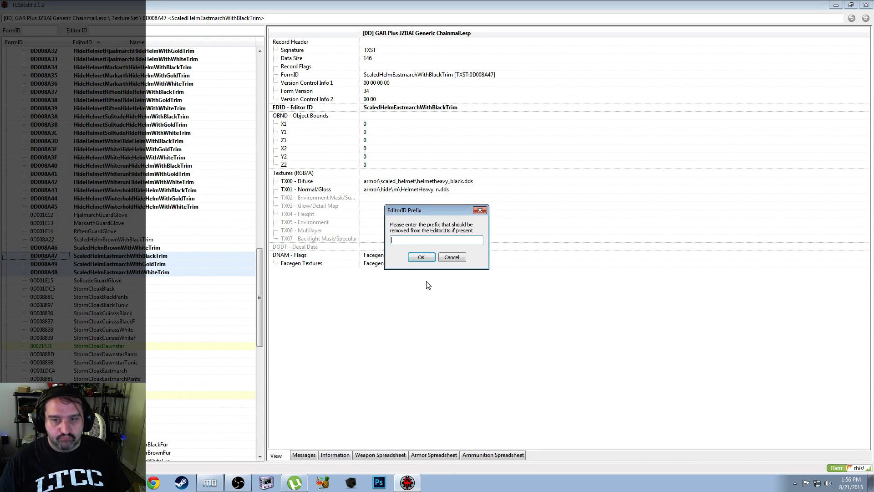
{"action": "key", "text": "ctrl+v"}
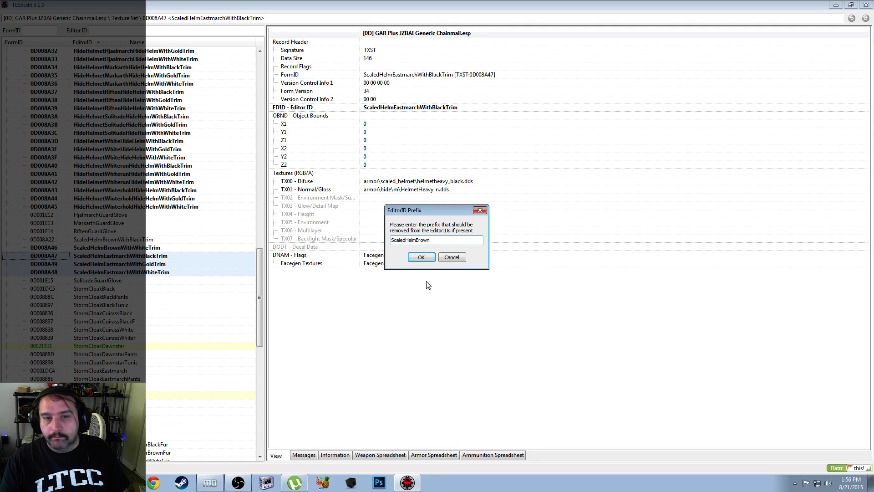
{"action": "key", "text": "shift+Left"}
{"action": "key", "text": "shift+Left"}
{"action": "key", "text": "shift+Left"}
{"action": "key", "text": "shift+Left"}
{"action": "key", "text": "shift+Left"}
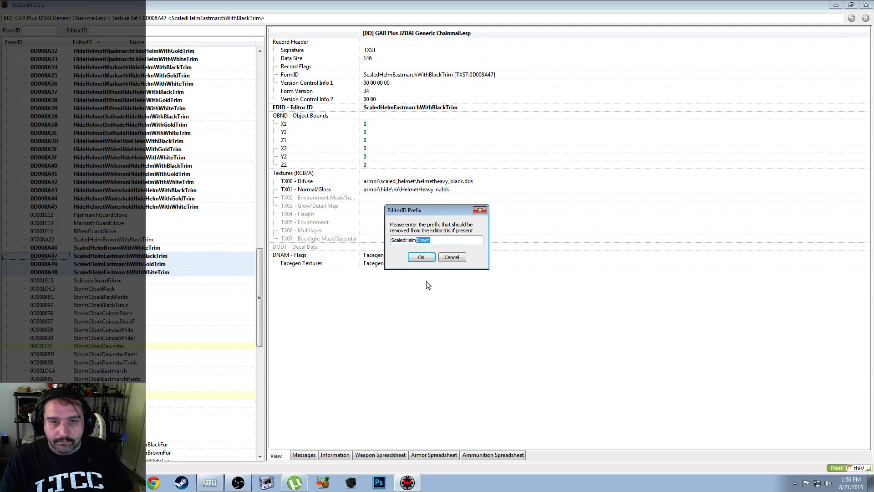
{"action": "type", "text": "Eastmarch"}
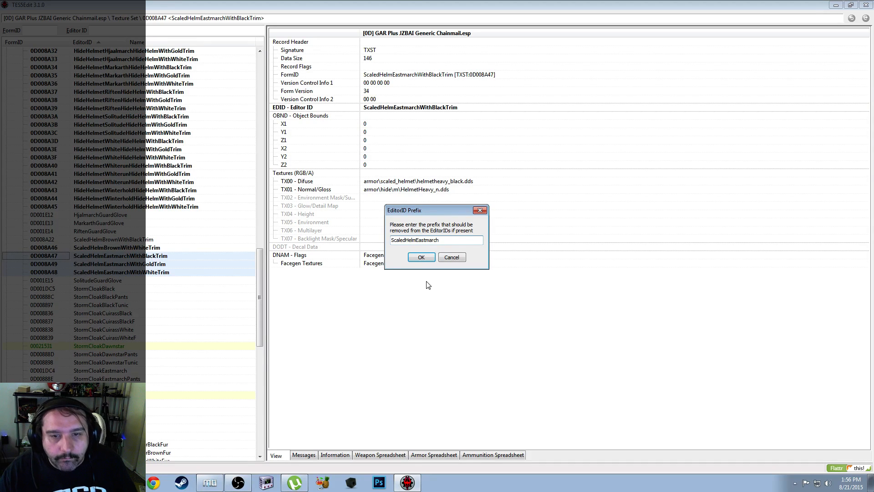
{"action": "key", "text": "ctrl+a"}
{"action": "key", "text": "ctrl+c"}
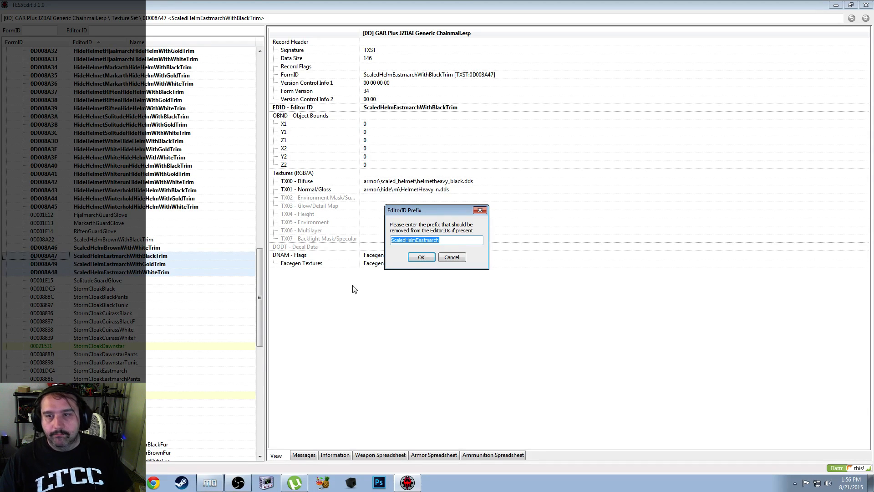
{"action": "left_click", "coordinate": [421, 258]}
Add the Editor ID prefix ScaledHelmBlack and copy the three trim records into GAR Plus JZBAI Generic Chainmail.esp
{"action": "key", "text": "ctrl+v"}
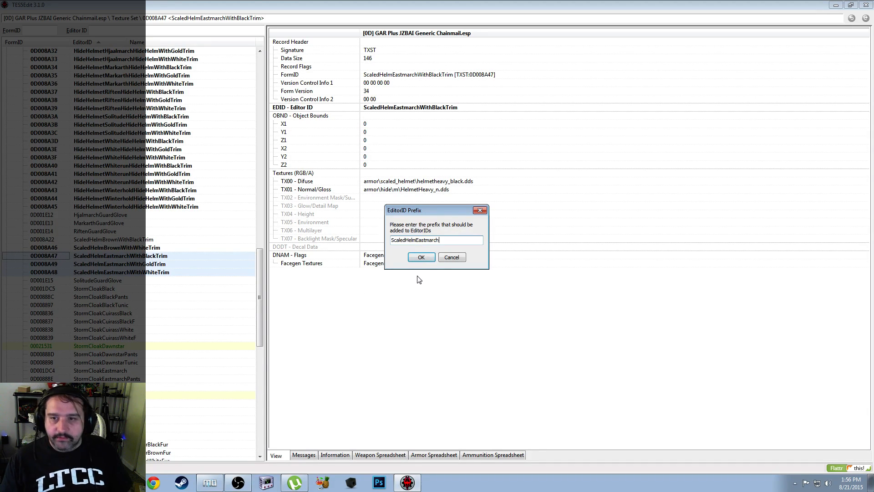
{"action": "key", "text": "shift+Left"}
{"action": "key", "text": "shift+Left"}
{"action": "key", "text": "shift+Left"}
{"action": "key", "text": "shift+Left"}
{"action": "key", "text": "shift+Left"}
{"action": "key", "text": "shift+Left"}
{"action": "key", "text": "shift+Left"}
{"action": "key", "text": "shift+Left"}
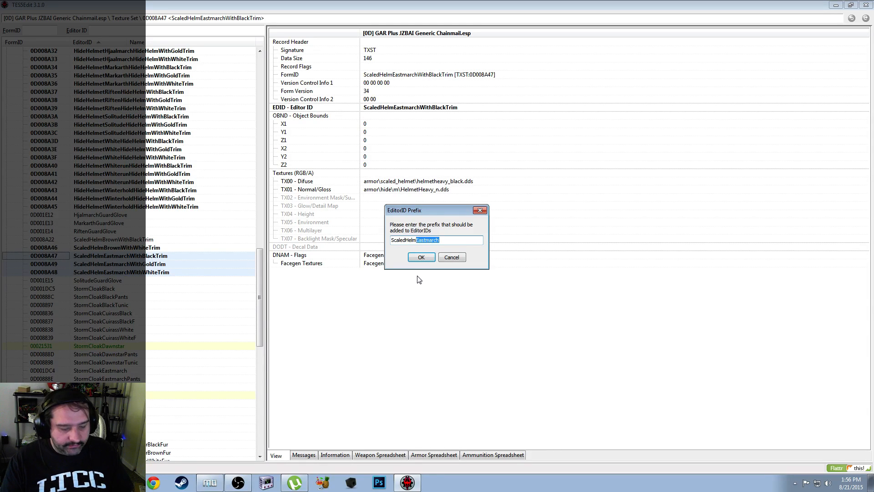
{"action": "type", "text": "Black"}
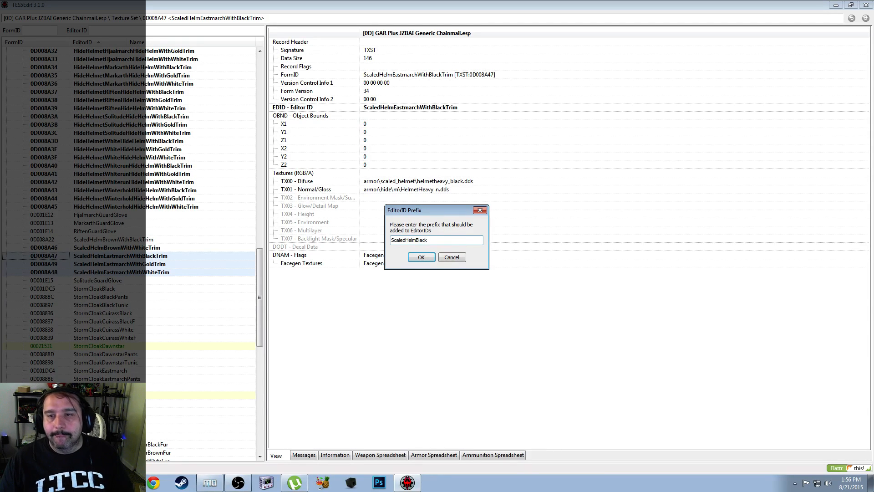
{"action": "left_click", "coordinate": [419, 257]}
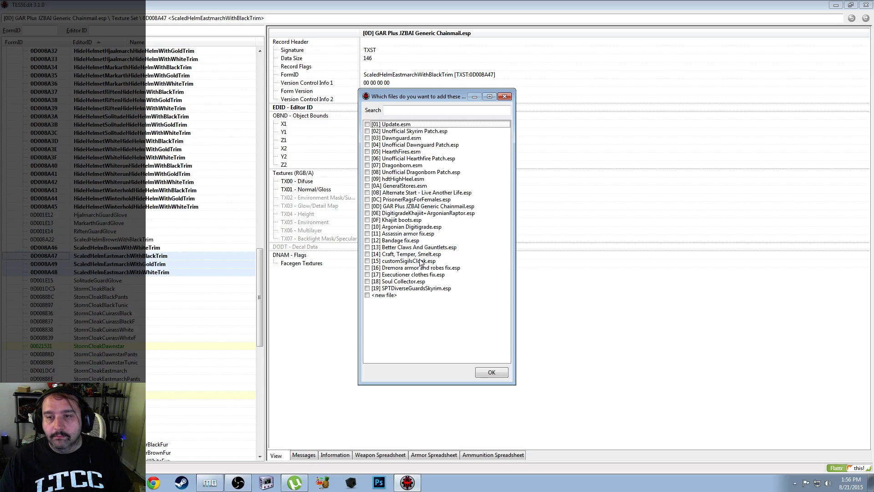
{"action": "left_click", "coordinate": [367, 206]}
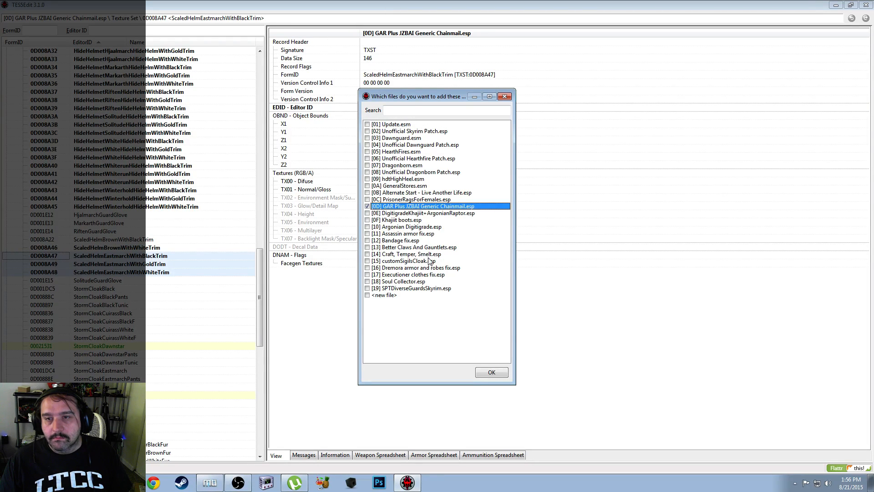
{"action": "left_click", "coordinate": [494, 373]}
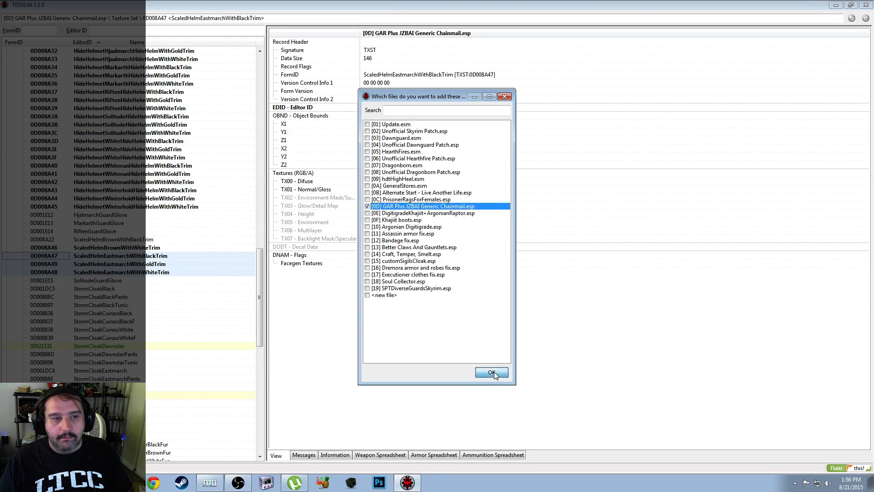
Copy the three Eastmarch scaled helmet records as new records again, with the prefix ScaledHelmEastmarch removed from their Editor IDs
{"action": "right_click", "coordinate": [214, 267]}
{"action": "left_click", "coordinate": [227, 232]}
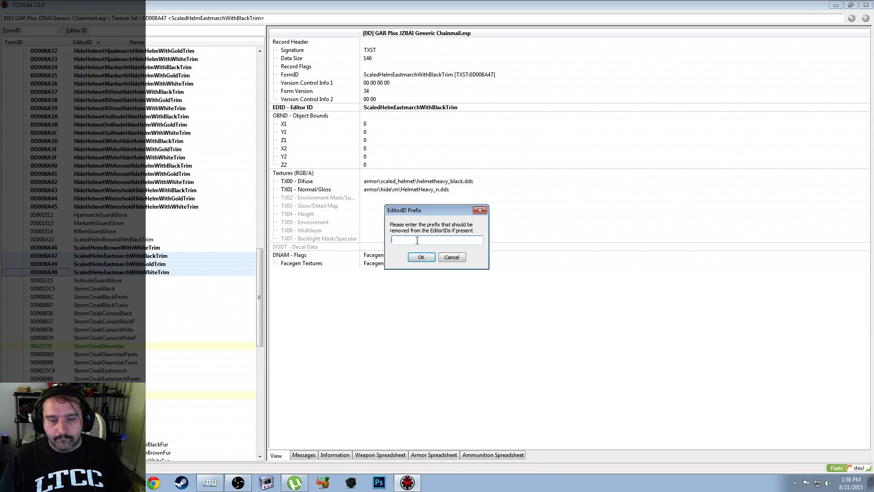
{"action": "key", "text": "ctrl+v"}
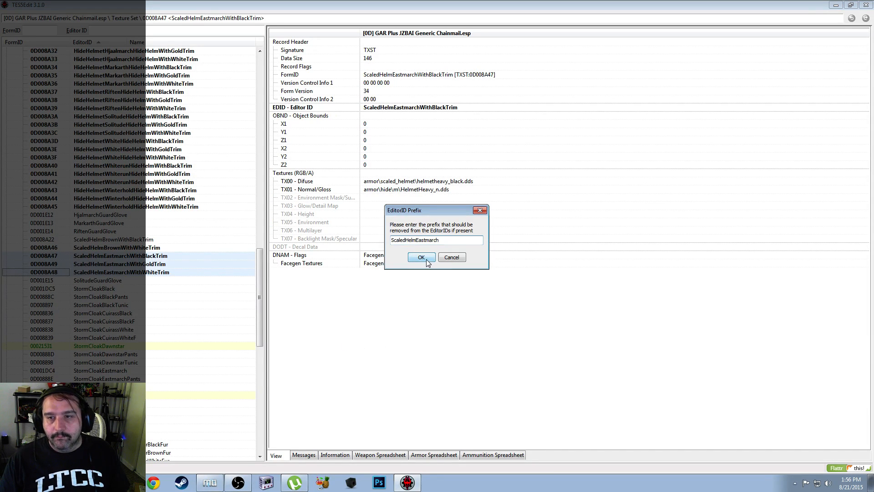
{"action": "left_click", "coordinate": [426, 260]}
Add the Editor ID prefix ScaledHelmDawnstar without a suffix and copy the records into GAR Plus JZBAI Generic Chainmail.esp
{"action": "key", "text": "ctrl+v"}
{"action": "key", "text": "shift+Left"}
{"action": "key", "text": "shift+Left"}
{"action": "key", "text": "shift+Left"}
{"action": "key", "text": "shift+Left"}
{"action": "key", "text": "shift+Left"}
{"action": "key", "text": "shift+Left"}
{"action": "key", "text": "shift+Left"}
{"action": "key", "text": "shift+Left"}
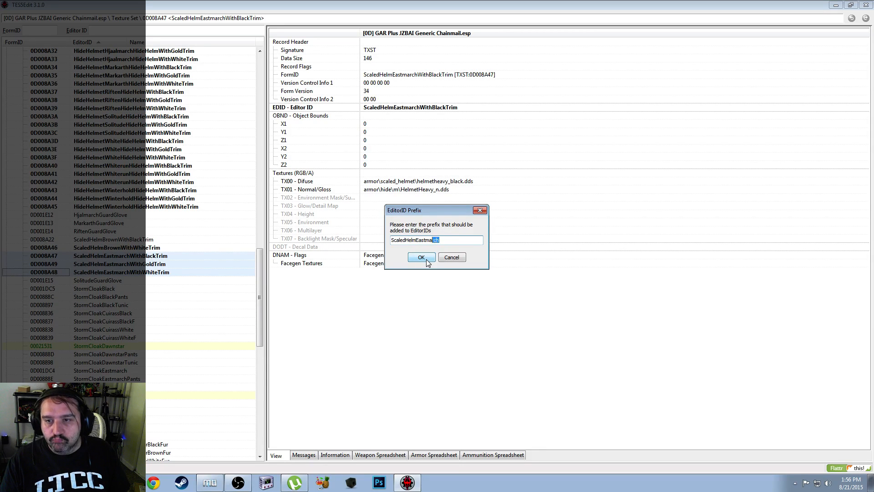
{"action": "type", "text": "Dawnstar"}
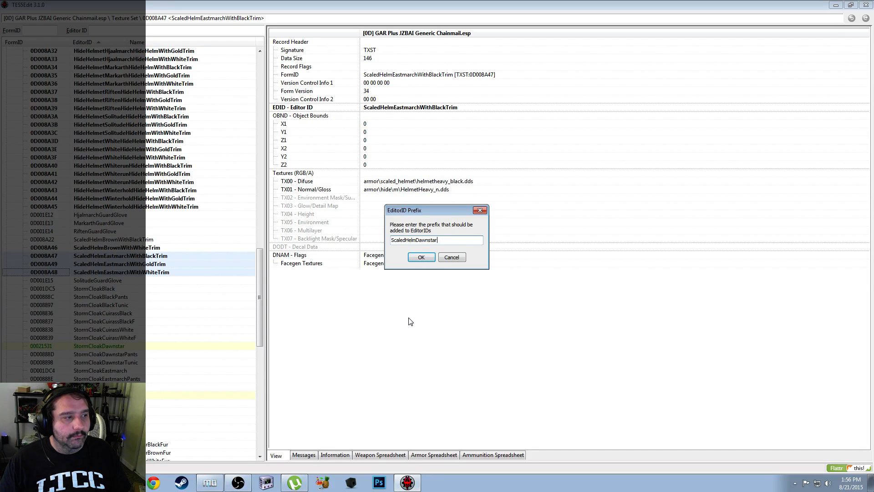
{"action": "left_click", "coordinate": [421, 258]}
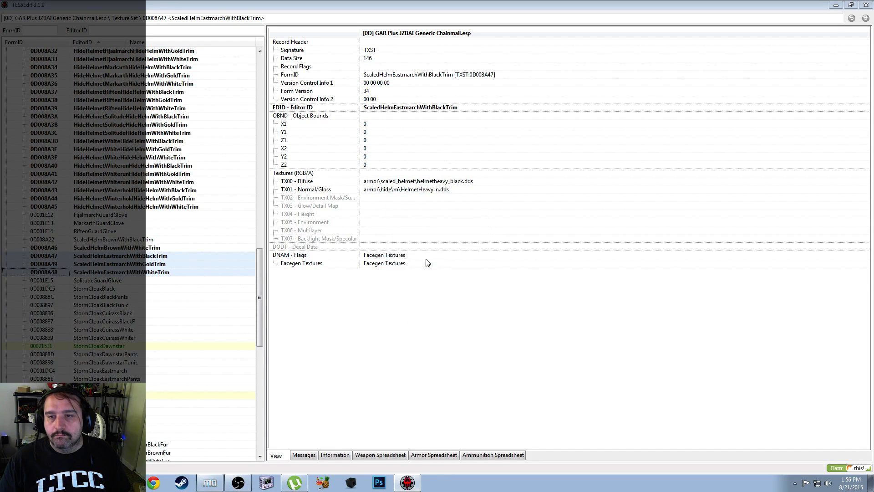
{"action": "left_click", "coordinate": [421, 257]}
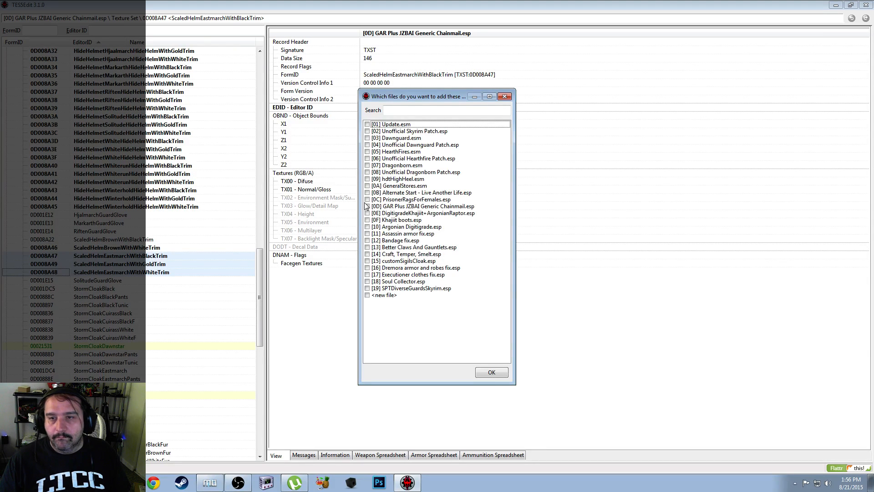
{"action": "left_click", "coordinate": [480, 372]}
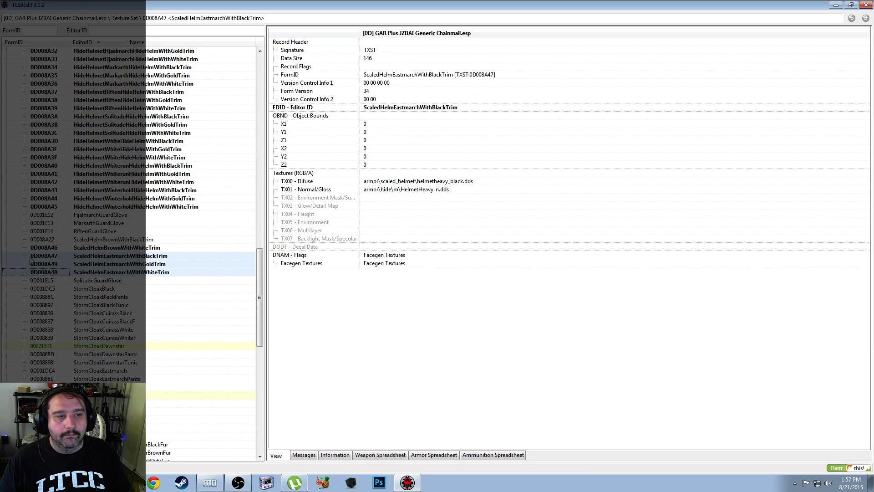
Begin another new-record copy of the three Eastmarch scaled helmets and strip the Editor ID prefix ScaledHelmEastmarch
{"action": "left_click_drag", "start_coordinate": [262, 287], "coordinate": [263, 258]}
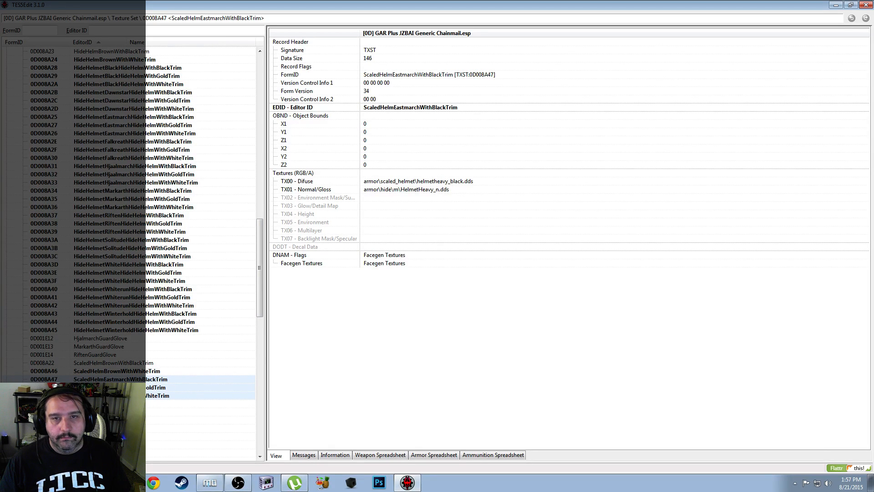
{"action": "right_click", "coordinate": [127, 386]}
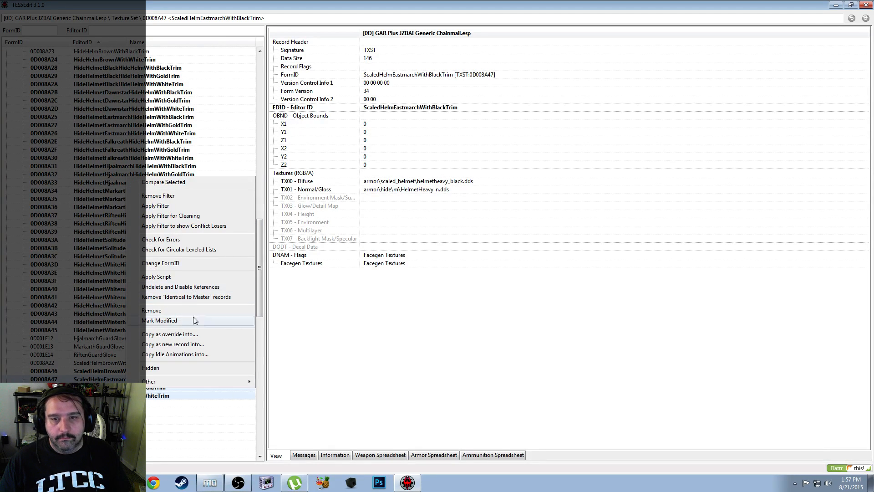
{"action": "left_click", "coordinate": [195, 346]}
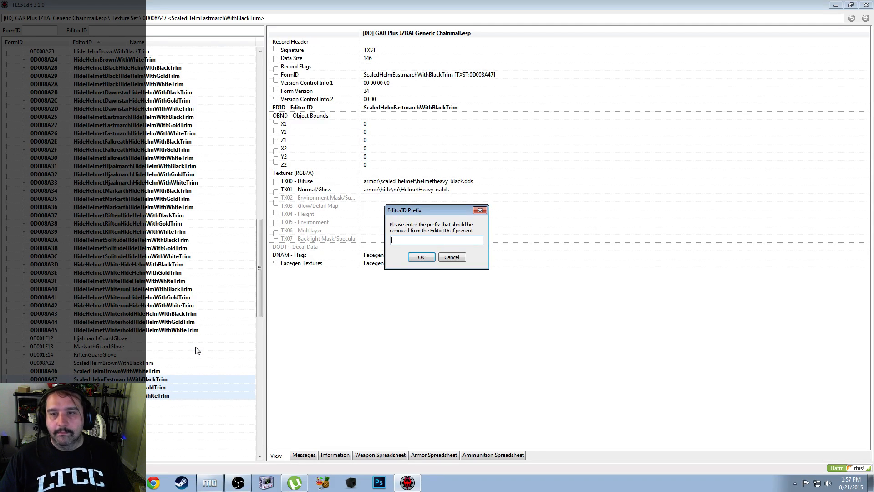
{"action": "key", "text": "ctrl+v"}
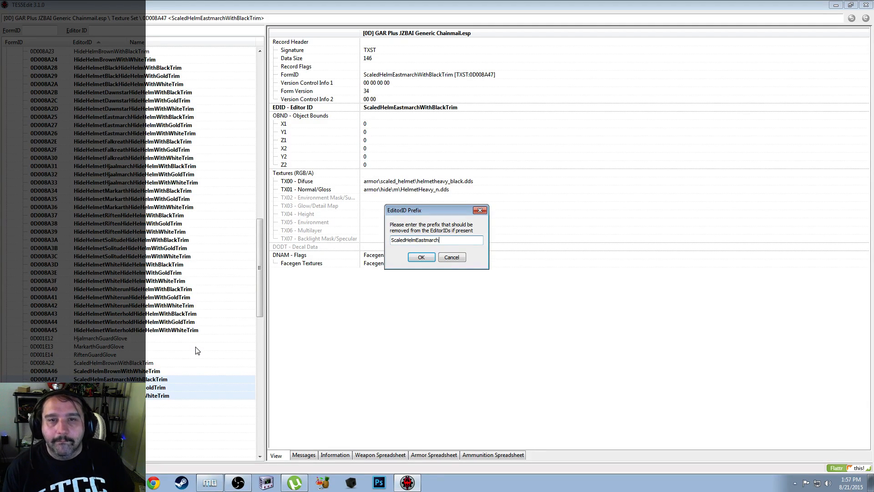
{"action": "key", "text": "shift+Left"}
{"action": "key", "text": "shift+Left"}
{"action": "key", "text": "shift+Left"}
{"action": "key", "text": "shift+Left"}
{"action": "key", "text": "shift+Left"}
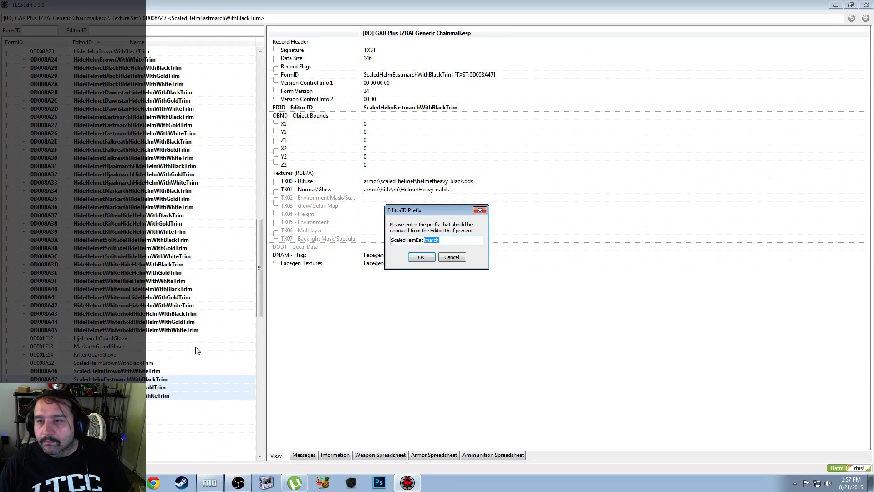
{"action": "left_click", "coordinate": [422, 258]}
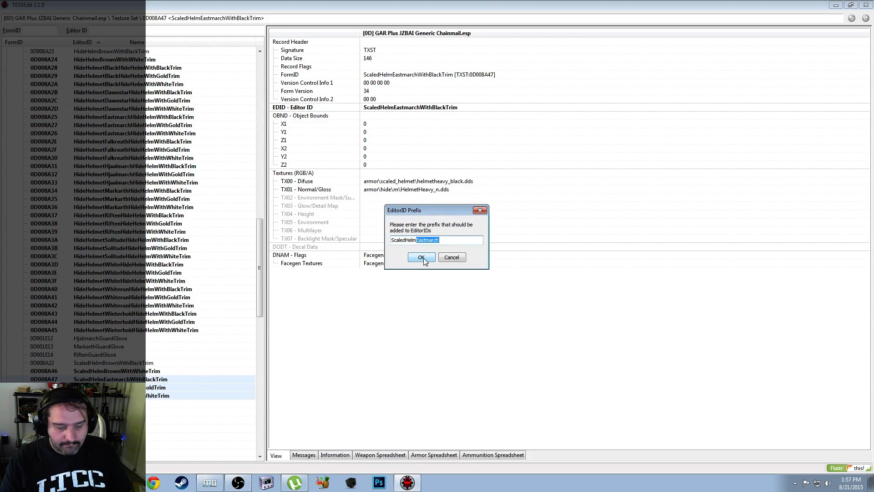
Add the Editor ID prefix ScaledHelmFalkreath without a suffix and copy the records into GAR Plus JZBAI Generic Chainmail.esp
{"action": "type", "text": "Falkreat"}
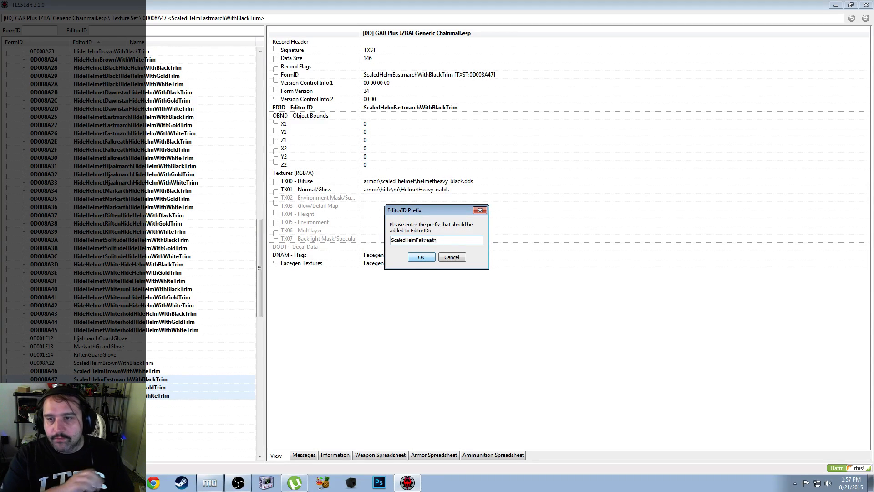
{"action": "left_click", "coordinate": [422, 258]}
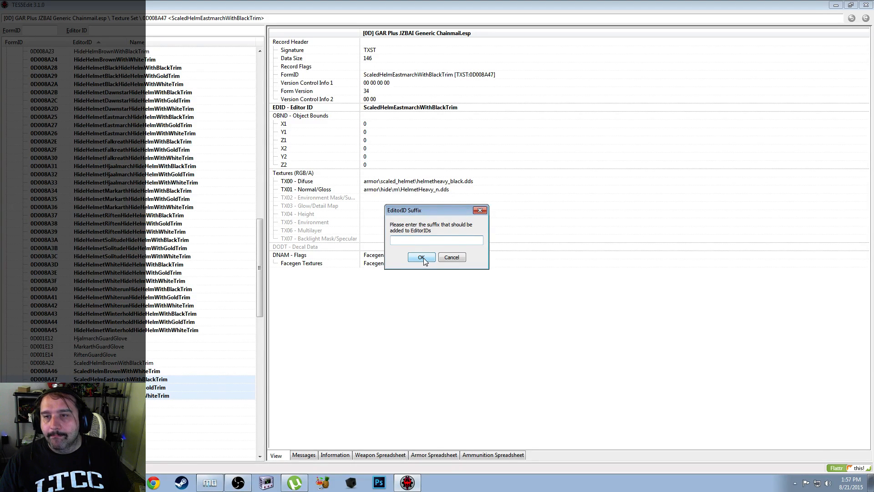
{"action": "left_click", "coordinate": [424, 258]}
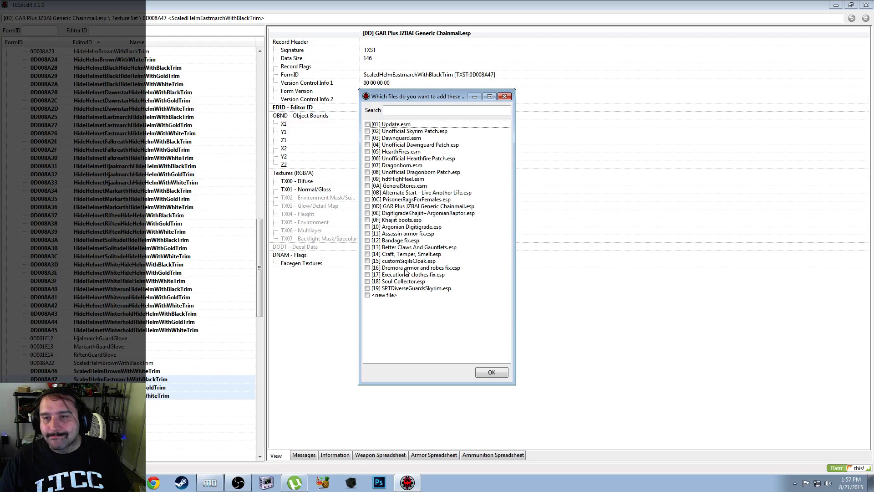
{"action": "left_click", "coordinate": [367, 207]}
{"action": "left_click", "coordinate": [490, 373]}
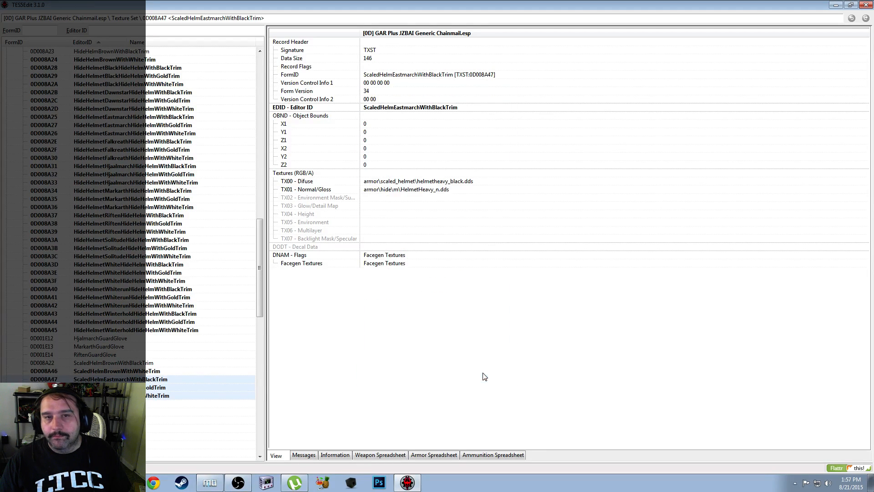
{"action": "right_click", "coordinate": [138, 389]}
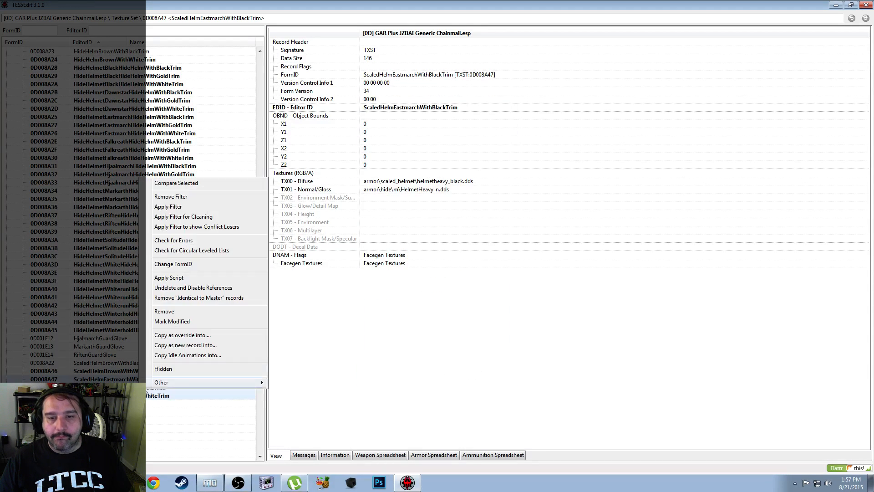
{"action": "left_click", "coordinate": [200, 351]}
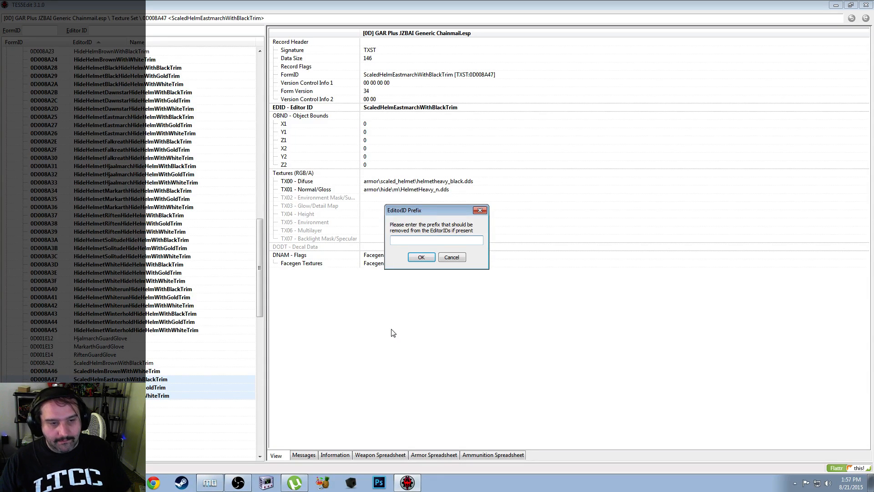
{"action": "key", "text": "ctrl+v"}
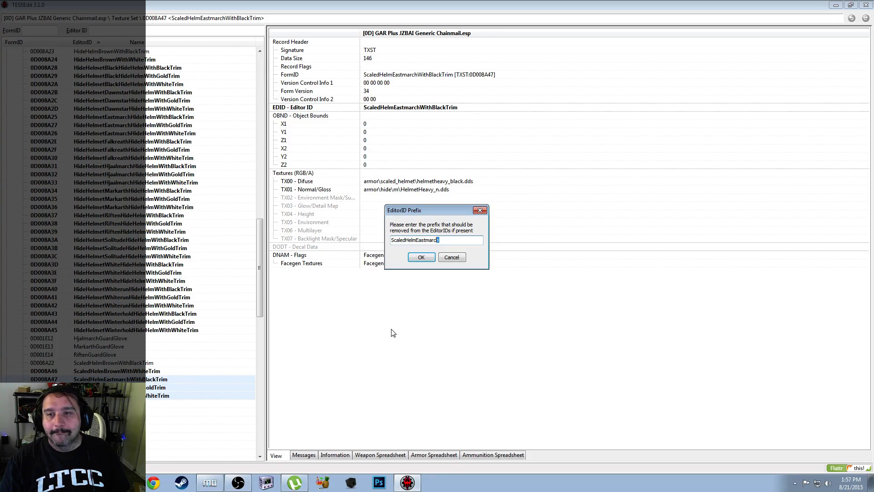
{"action": "key", "text": "shift+Left"}
{"action": "key", "text": "shift+Left"}
{"action": "key", "text": "shift+Left"}
{"action": "key", "text": "shift+Left"}
{"action": "key", "text": "shift+Left"}
{"action": "key", "text": "shift+Left"}
{"action": "key", "text": "shift+Left"}
{"action": "key", "text": "shift+Left"}
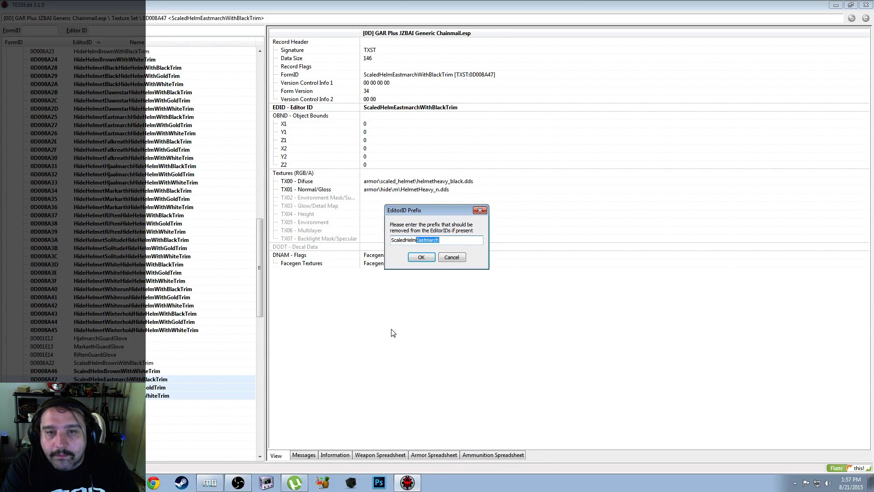
{"action": "type", "text": "Hja"}
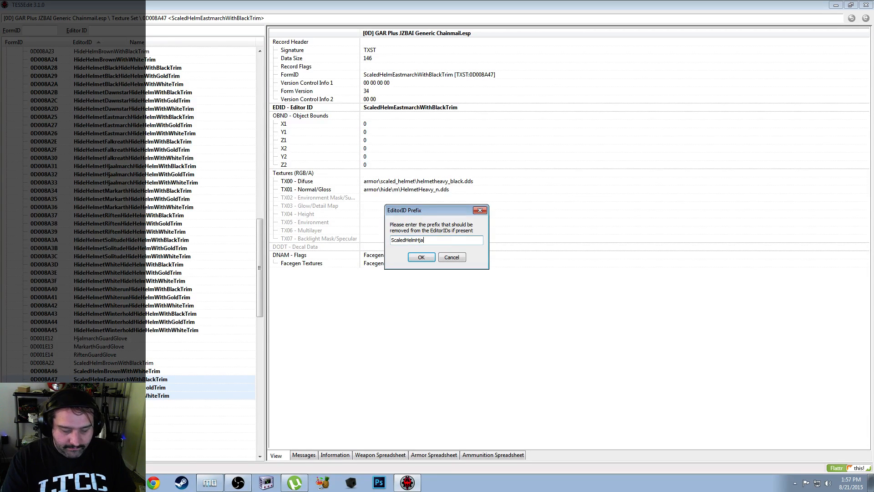
{"action": "type", "text": "almarch"}
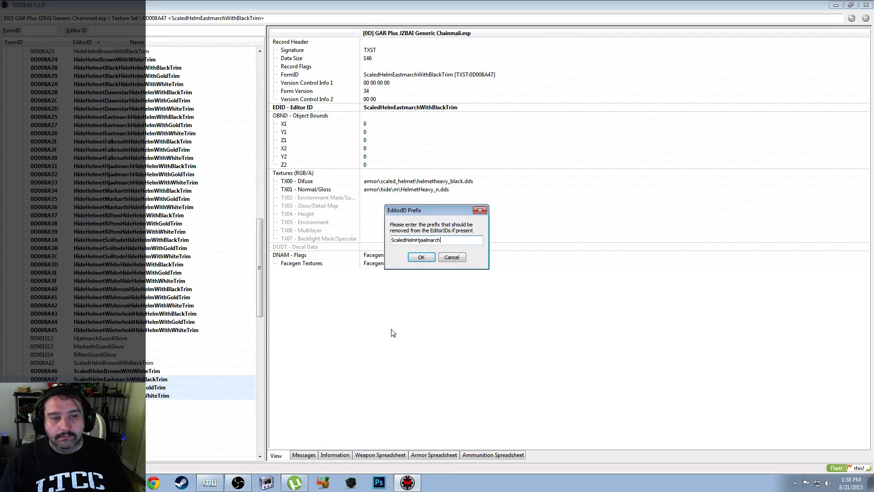
{"action": "left_click", "coordinate": [421, 258]}
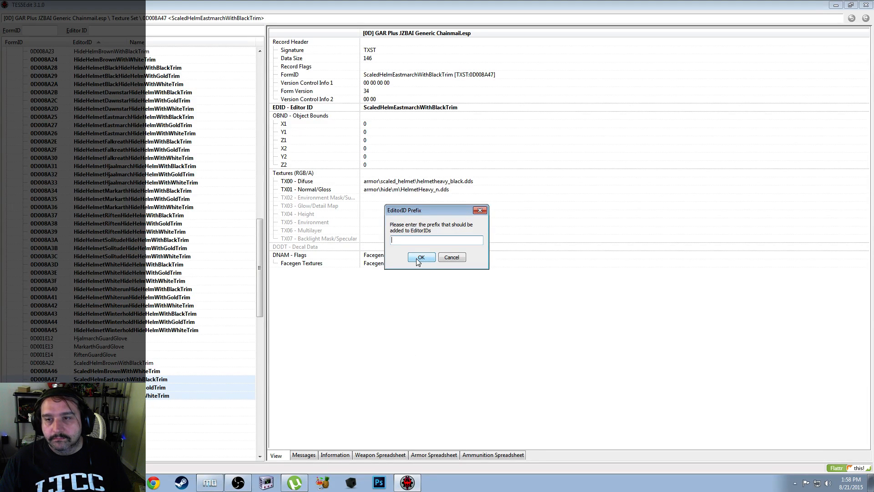
{"action": "left_click", "coordinate": [419, 258]}
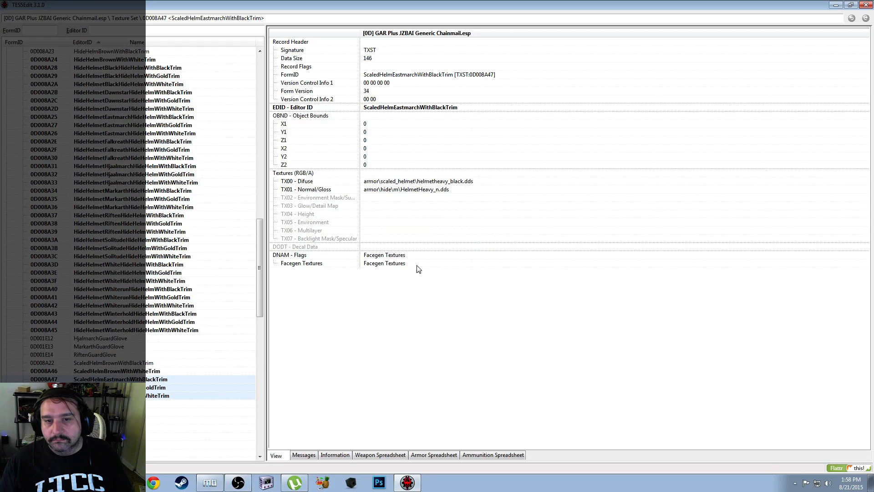
Start copying the three Eastmarch scaled helmets as new records, removing the Editor ID prefix ScaledHelmEastmarch
{"action": "right_click", "coordinate": [133, 383]}
{"action": "left_click", "coordinate": [184, 341]}
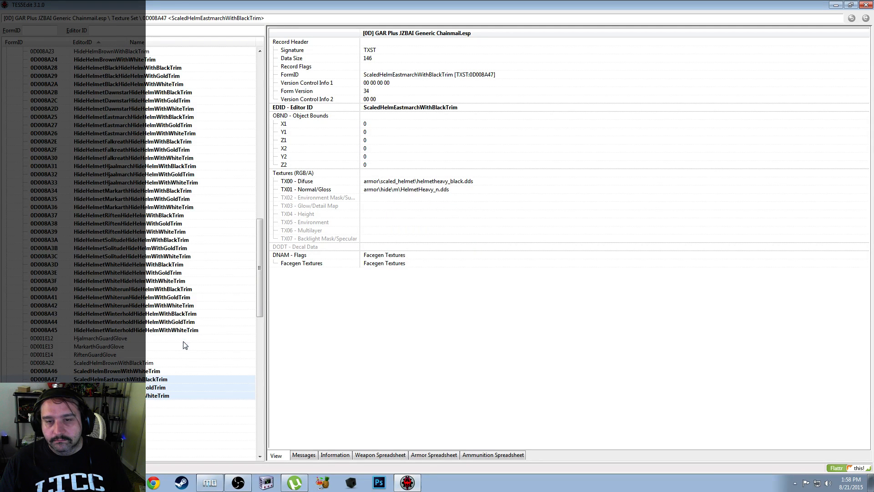
{"action": "key", "text": "ctrl+v"}
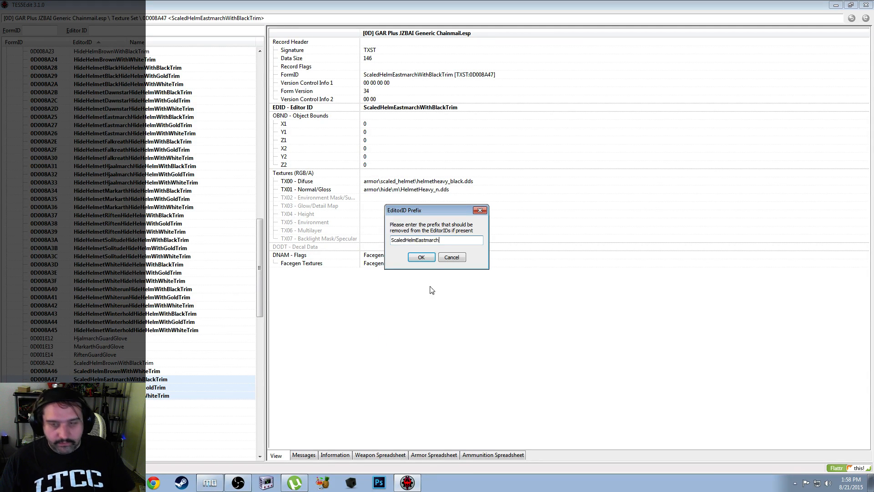
{"action": "left_click", "coordinate": [424, 261]}
Add the Editor ID prefix ScaledHelmHjaalmarch without a suffix and copy the records into GAR Plus JZBAI Generic Chainmail.esp
{"action": "key", "text": "ctrl+v"}
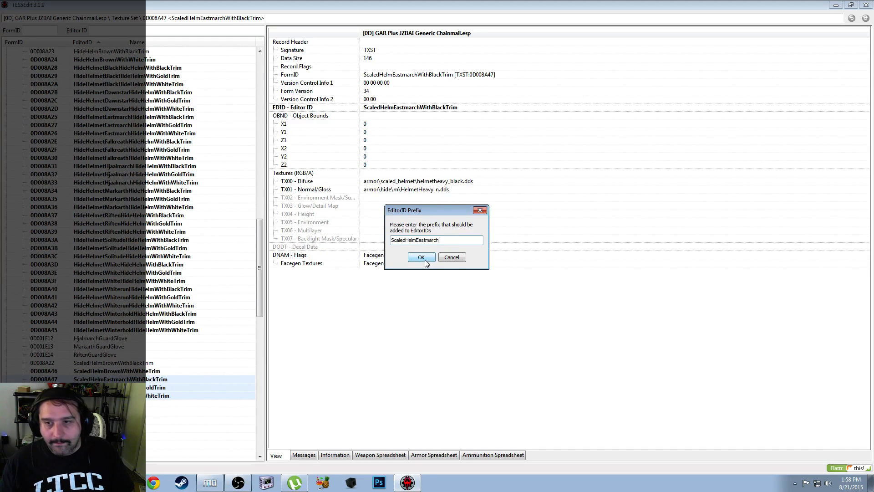
{"action": "key", "text": "shift+Left"}
{"action": "key", "text": "shift+Left"}
{"action": "key", "text": "shift+Left"}
{"action": "key", "text": "shift+Left"}
{"action": "key", "text": "shift+Left"}
{"action": "key", "text": "shift+Left"}
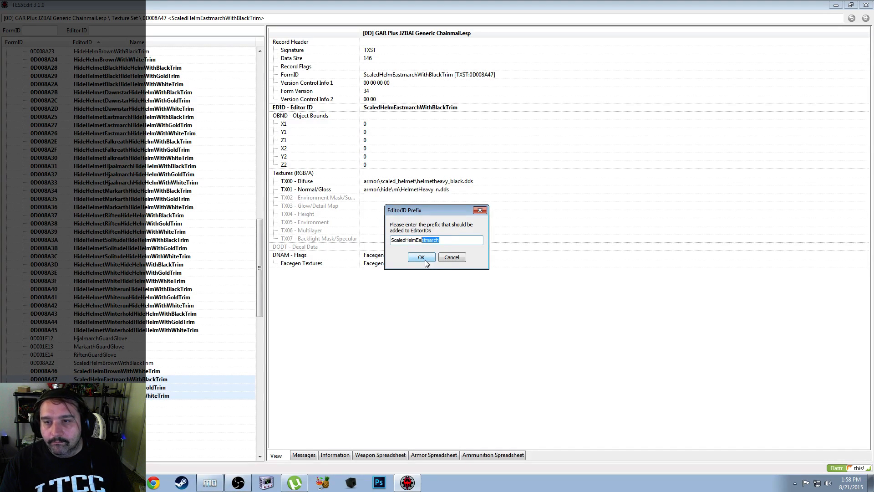
{"action": "key", "text": "shift+Left"}
{"action": "key", "text": "shift+Left"}
{"action": "type", "text": "Hj"}
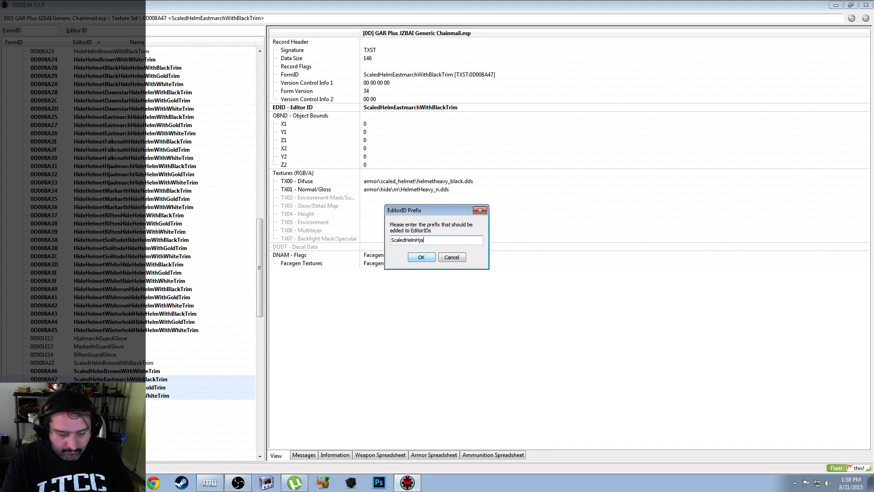
{"action": "type", "text": "aalmarch"}
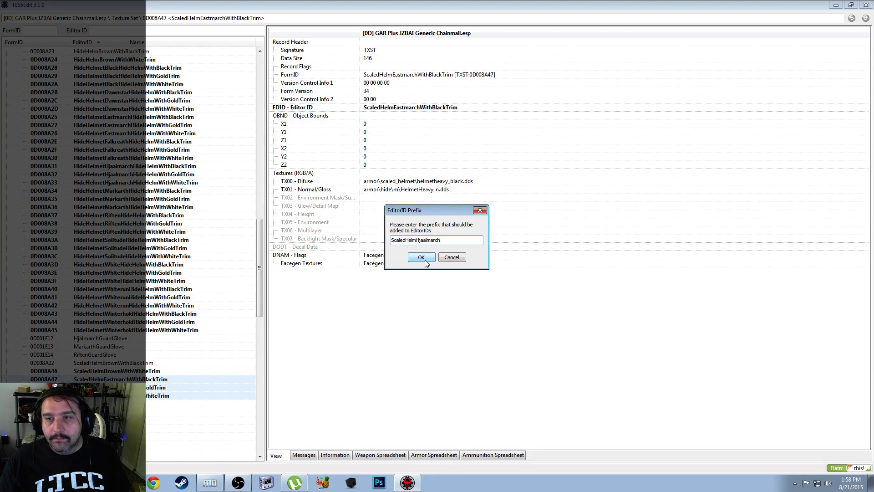
{"action": "left_click", "coordinate": [425, 260]}
{"action": "left_click", "coordinate": [425, 261]}
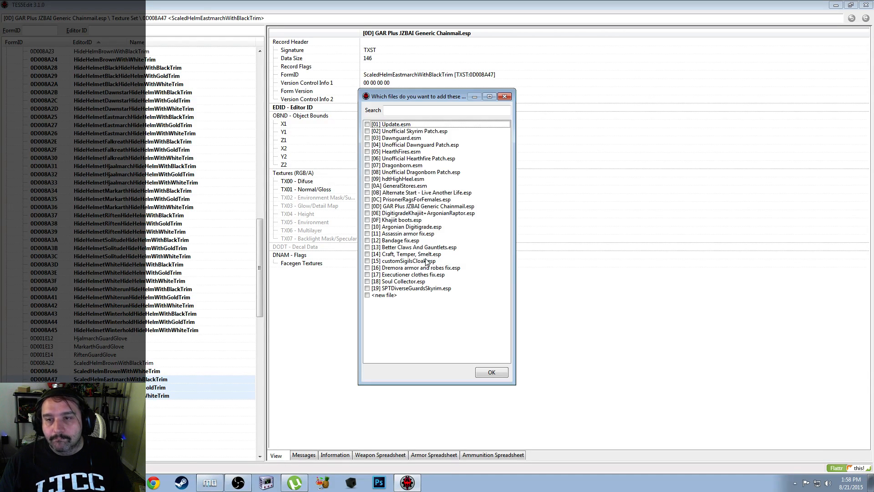
{"action": "left_click", "coordinate": [368, 207]}
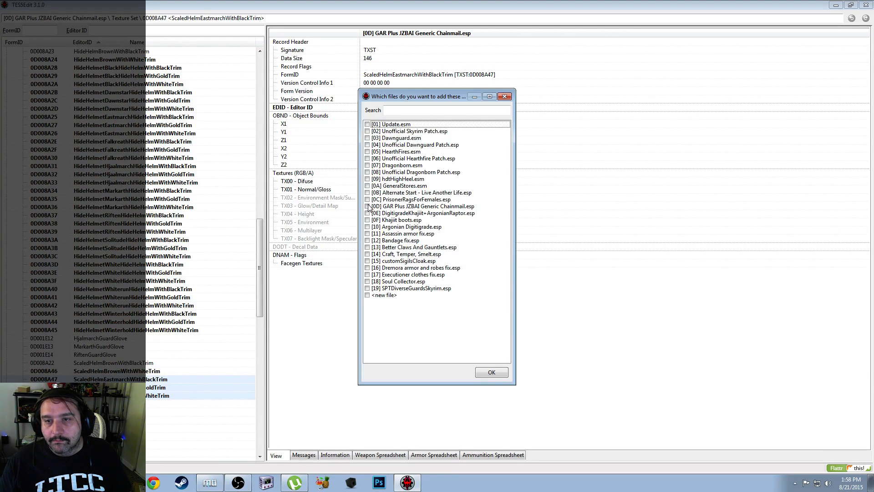
{"action": "left_click", "coordinate": [491, 372]}
Remove the redundant HideHelm from the black hide helmet's black-trim record, making its Editor ID HideHelmetBlackWithBlackTrim
{"action": "left_click_drag", "start_coordinate": [263, 277], "coordinate": [240, 131]}
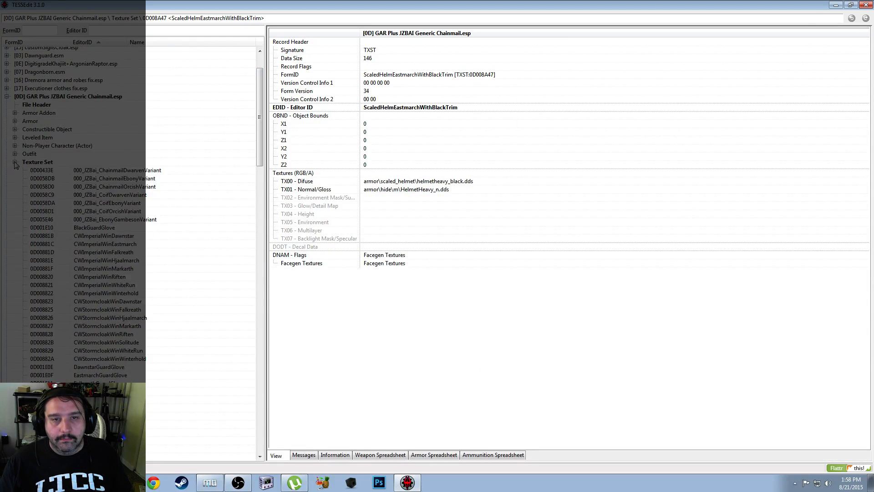
{"action": "scroll", "coordinate": [17, 165], "scroll_direction": "down", "scroll_amount": 5}
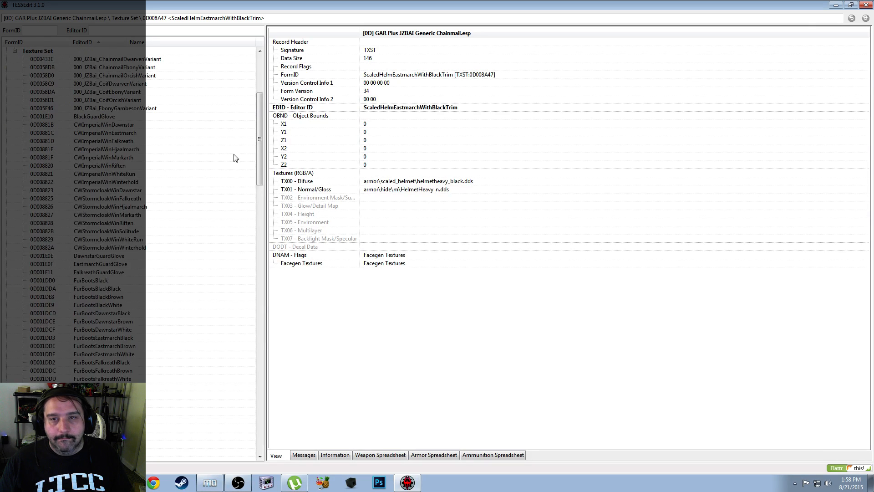
{"action": "left_click_drag", "start_coordinate": [259, 154], "coordinate": [264, 318]}
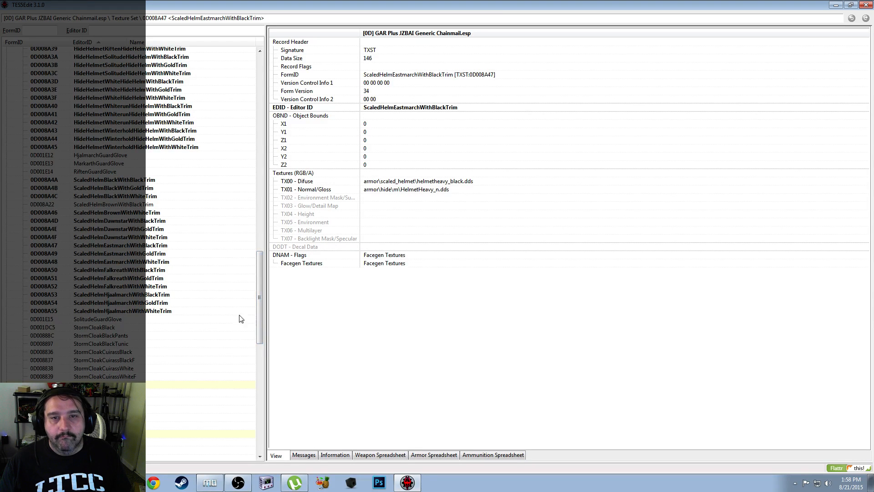
{"action": "scroll", "coordinate": [201, 309], "scroll_direction": "up", "scroll_amount": 14}
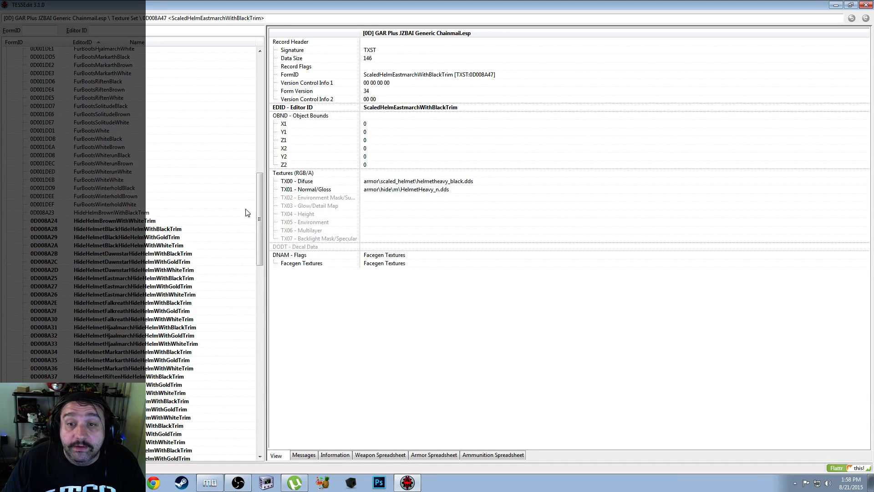
{"action": "left_click_drag", "start_coordinate": [260, 218], "coordinate": [260, 292]}
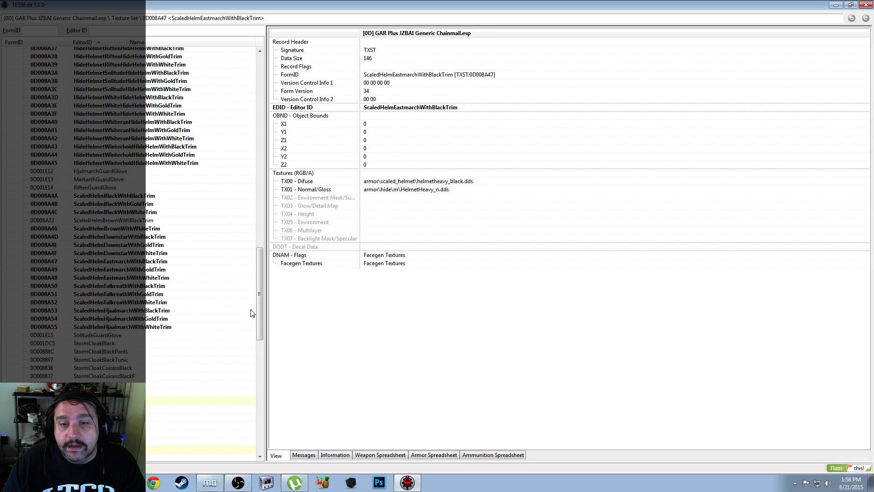
{"action": "left_click_drag", "start_coordinate": [257, 305], "coordinate": [259, 236]}
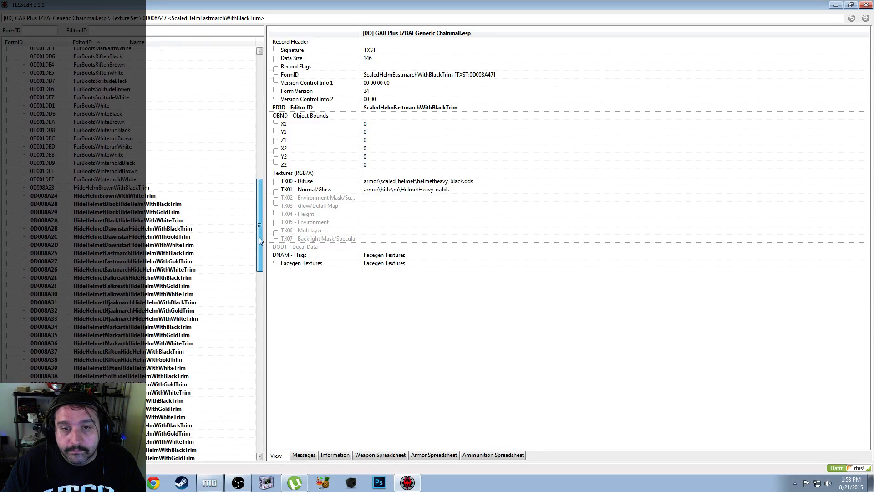
{"action": "left_click", "coordinate": [121, 205]}
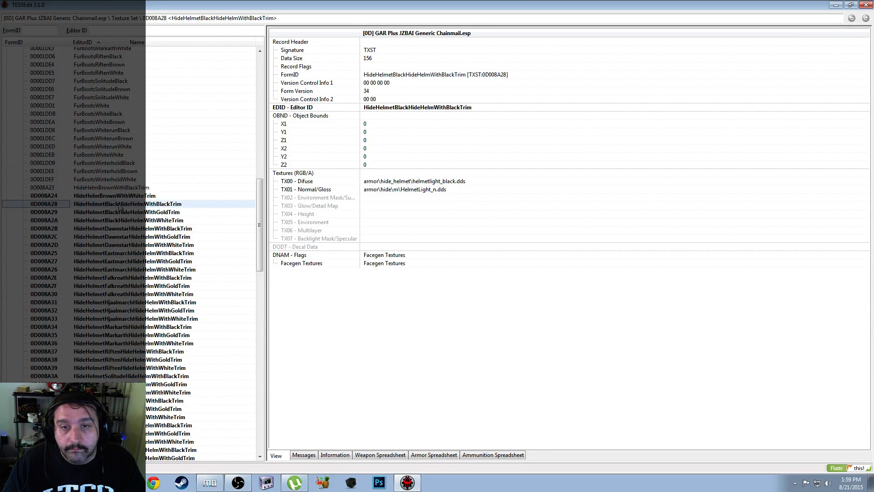
{"action": "right_click", "coordinate": [422, 108]}
{"action": "left_click", "coordinate": [440, 117]}
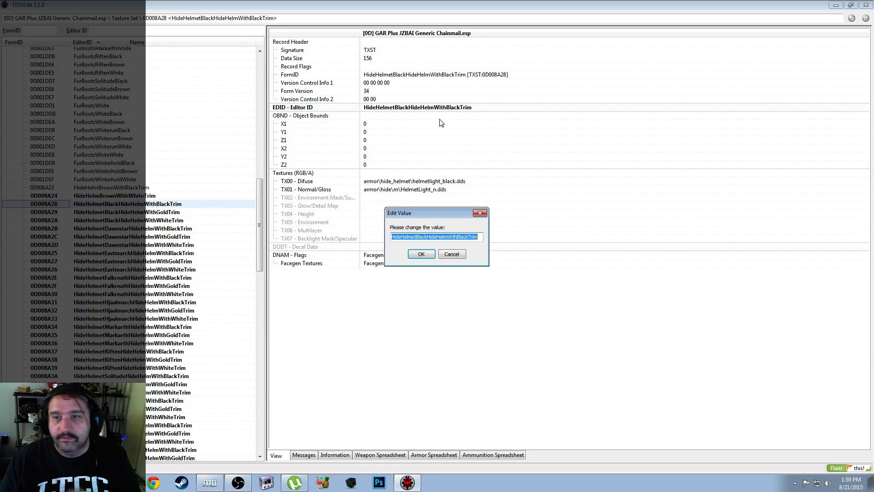
{"action": "key", "text": "End"}
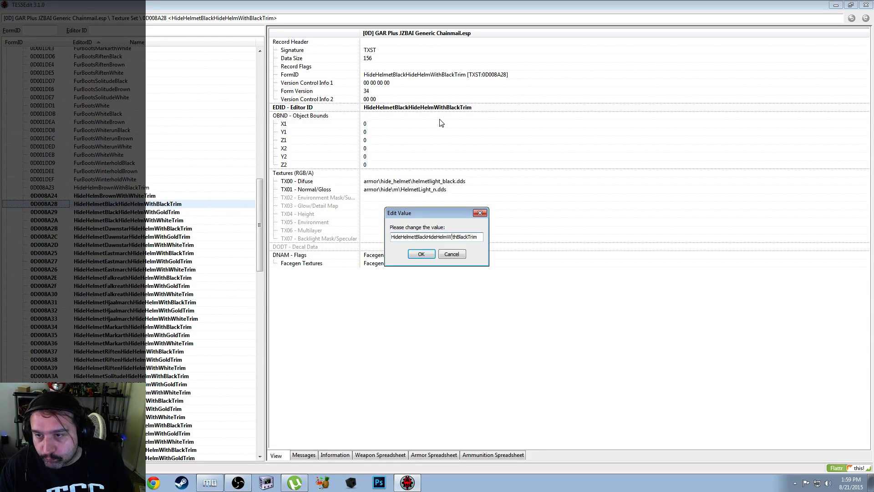
{"action": "key", "text": "shift+Left"}
{"action": "key", "text": "shift+Left"}
{"action": "key", "text": "shift+Left"}
{"action": "key", "text": "shift+Left"}
{"action": "key", "text": "shift+Left"}
{"action": "key", "text": "shift+Left"}
{"action": "key", "text": "shift+Left"}
{"action": "key", "text": "shift+Left"}
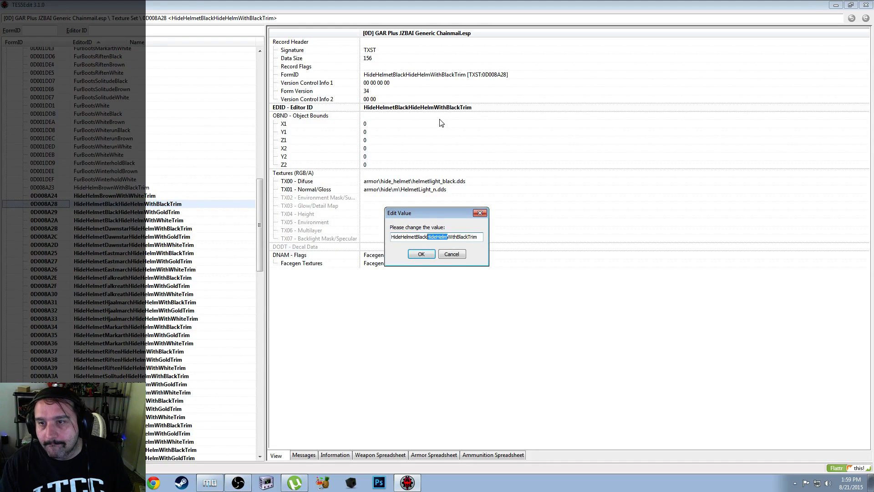
{"action": "key", "text": "Delete"}
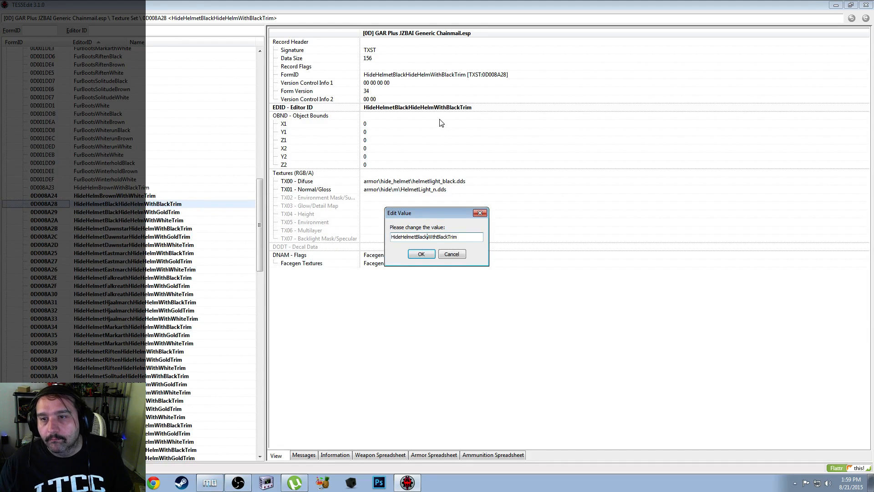
{"action": "left_click", "coordinate": [431, 253]}
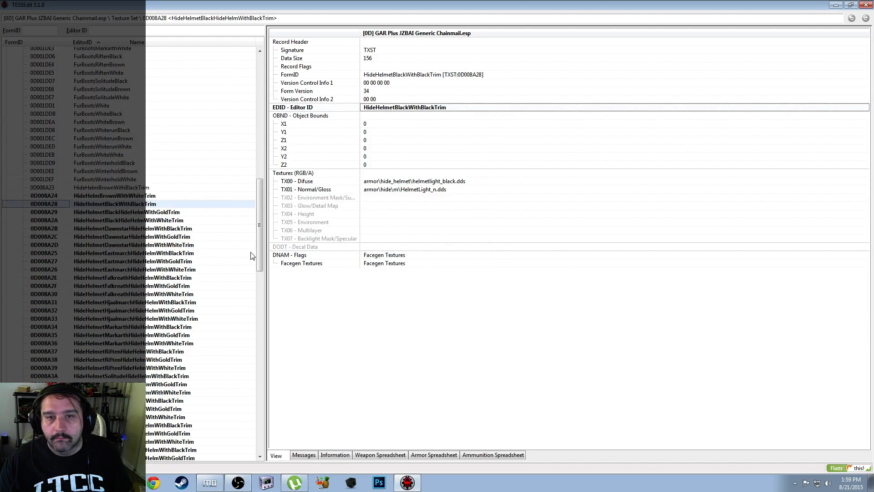
Change the Editor ID of the black hide helmet's gold-trim record to HideHelmetBlackWithGoldTrim
{"action": "left_click", "coordinate": [169, 213]}
{"action": "right_click", "coordinate": [409, 117]}
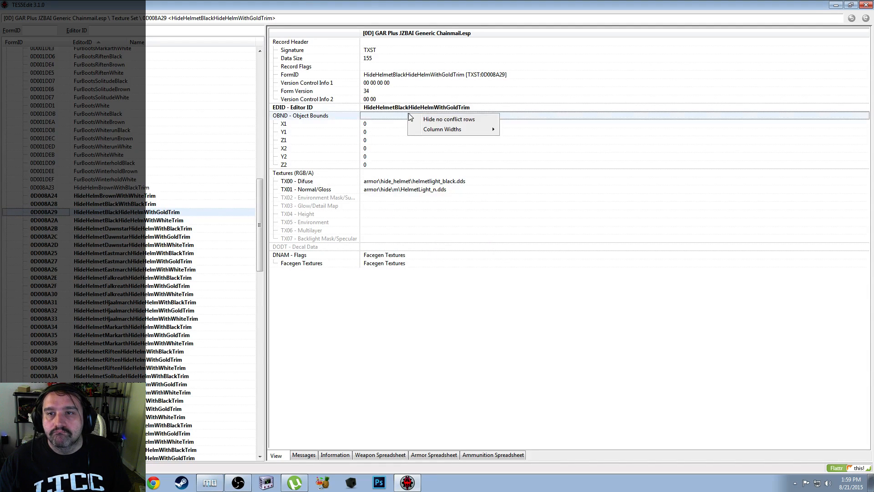
{"action": "left_click", "coordinate": [412, 107]}
{"action": "right_click", "coordinate": [414, 108]}
{"action": "left_click", "coordinate": [423, 114]}
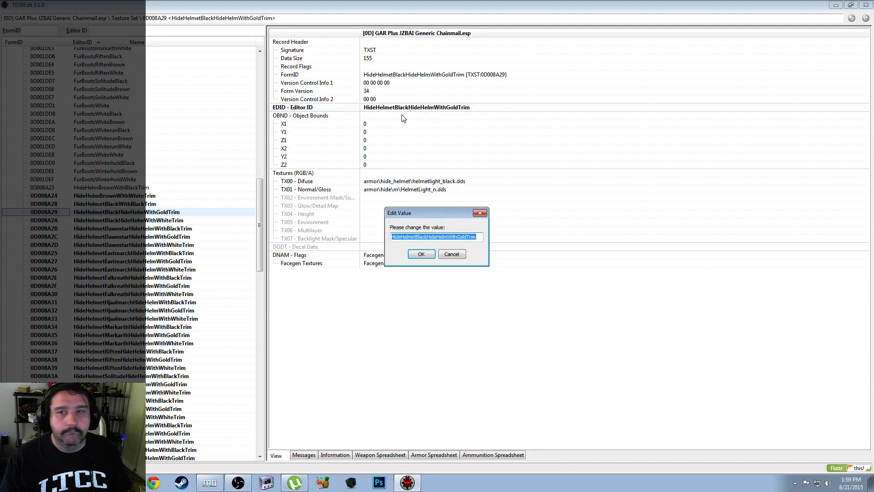
{"action": "key", "text": "End"}
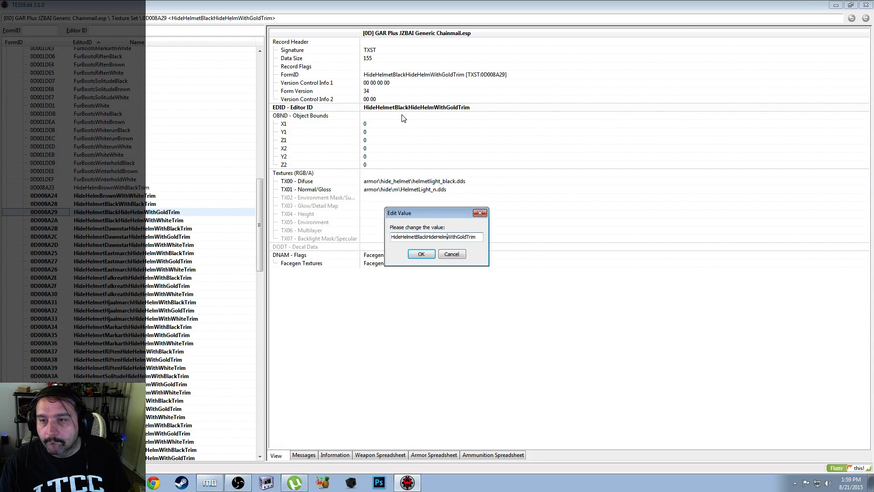
{"action": "key", "text": "shift+Left"}
{"action": "key", "text": "shift+Left"}
{"action": "key", "text": "shift+Left"}
{"action": "key", "text": "shift+Left"}
{"action": "key", "text": "shift+Left"}
{"action": "key", "text": "shift+Left"}
{"action": "key", "text": "shift+Left"}
{"action": "key", "text": "shift+Left"}
{"action": "key", "text": "BackSpace"}
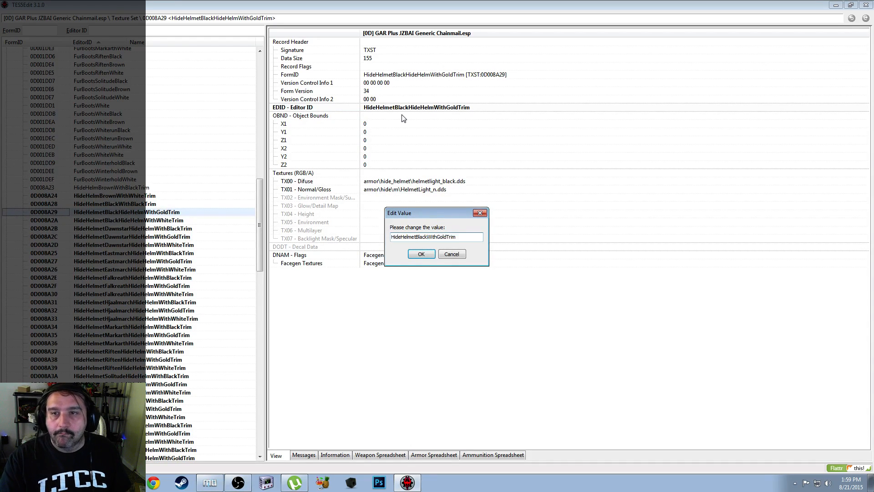
{"action": "key", "text": "Return"}
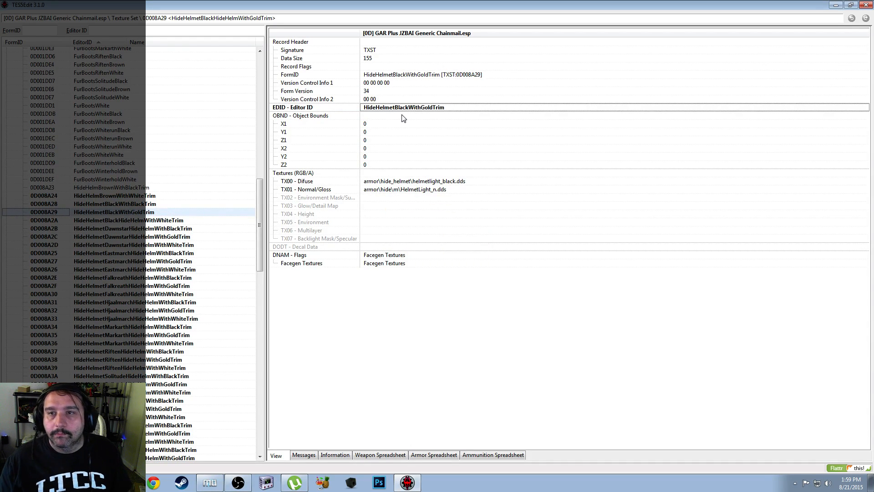
Change the Editor ID of the black hide helmet's white-trim record to HideHelmetBlackWithWhiteTrim
{"action": "left_click", "coordinate": [154, 221]}
{"action": "right_click", "coordinate": [434, 110]}
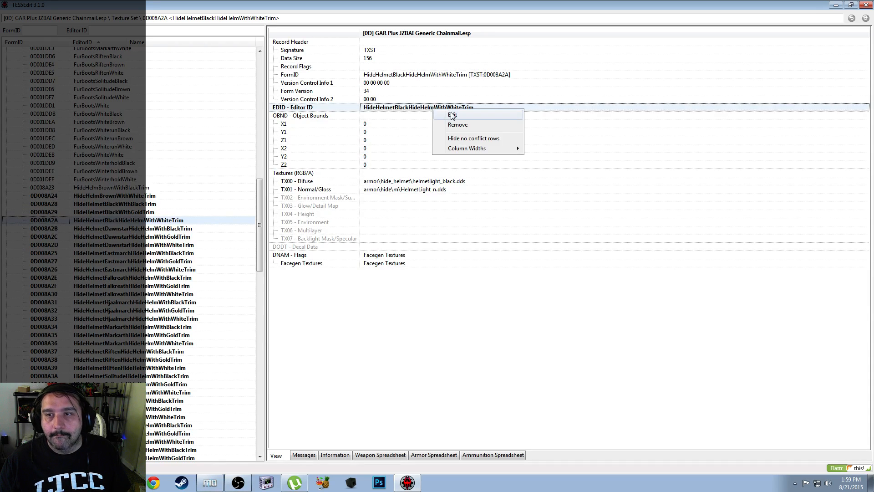
{"action": "left_click", "coordinate": [453, 117]}
{"action": "key", "text": "End"}
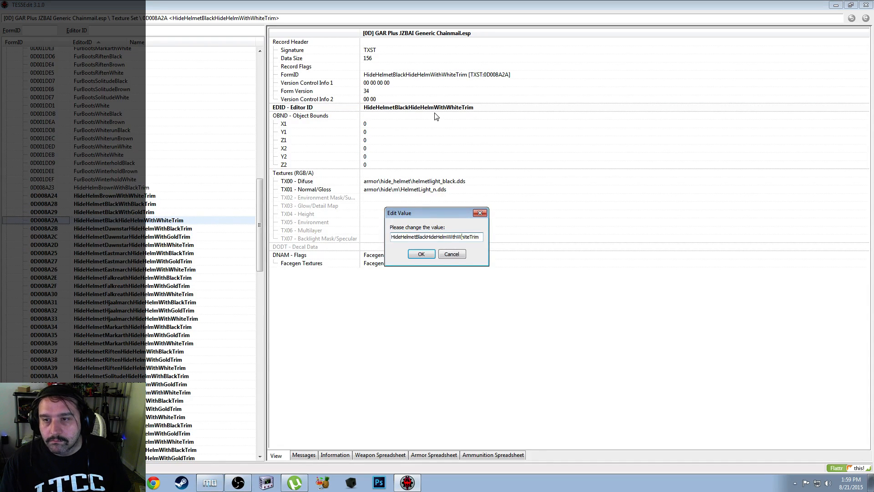
{"action": "key", "text": "shift+Left"}
{"action": "key", "text": "shift+Left"}
{"action": "key", "text": "shift+Left"}
{"action": "key", "text": "shift+Left"}
{"action": "key", "text": "shift+Left"}
{"action": "key", "text": "shift+Left"}
{"action": "key", "text": "shift+Left"}
{"action": "key", "text": "shift+Left"}
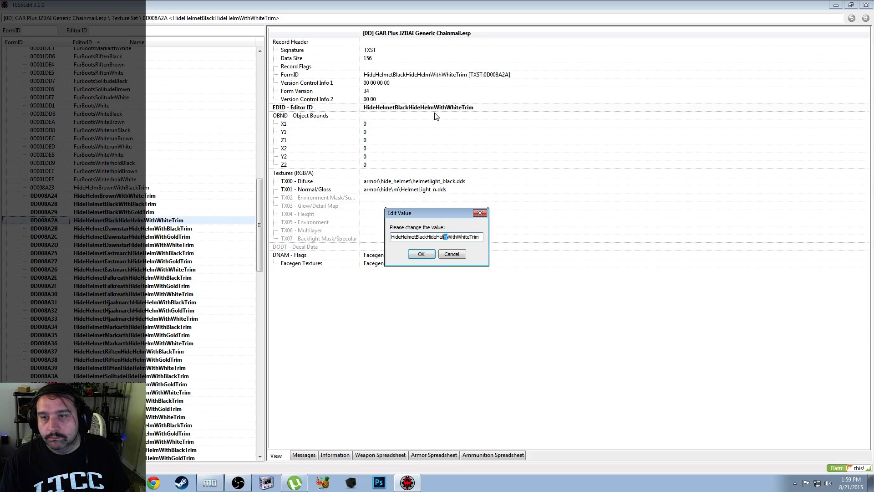
{"action": "key", "text": "BackSpace"}
{"action": "key", "text": "Return"}
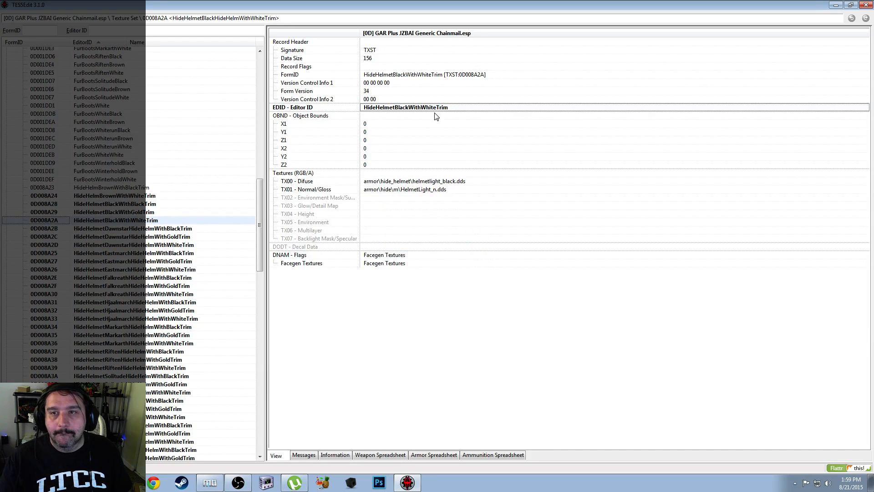
Select the Dawnstar hide helmet record with black trim and open the edit options for its Editor ID
{"action": "left_click", "coordinate": [172, 229]}
{"action": "scroll", "coordinate": [181, 236], "scroll_direction": "down", "scroll_amount": 4}
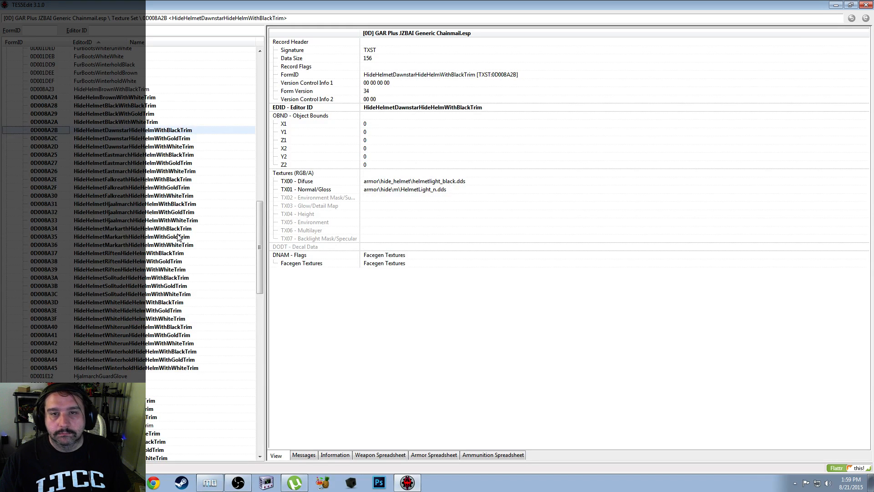
{"action": "right_click", "coordinate": [445, 109]}
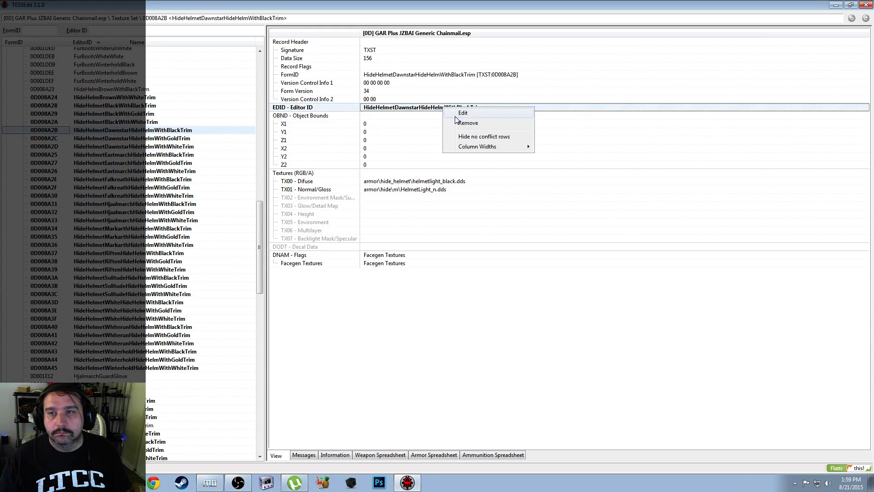
Rename the Dawnstar black-trim texture set's Editor ID to HideHelmetDawnstarWithBlackTrim
{"action": "left_click", "coordinate": [455, 116]}
{"action": "key", "text": "End"}
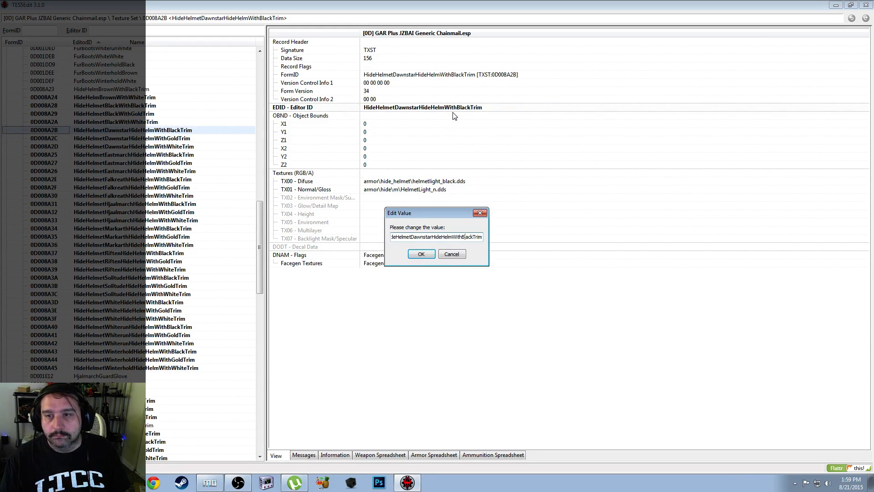
{"action": "key", "text": "shift+Left"}
{"action": "key", "text": "shift+Left"}
{"action": "key", "text": "shift+Left"}
{"action": "key", "text": "shift+Left"}
{"action": "key", "text": "shift+Left"}
{"action": "key", "text": "shift+Left"}
{"action": "key", "text": "shift+Left"}
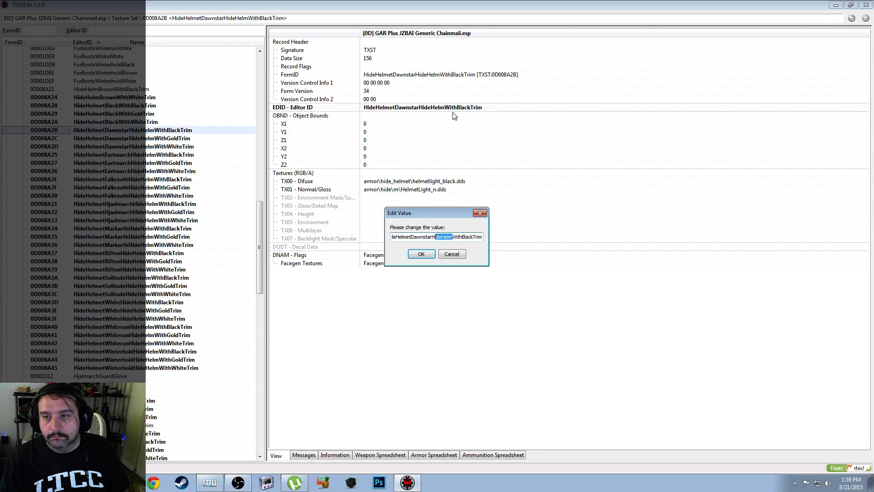
{"action": "key", "text": "BackSpace"}
{"action": "key", "text": "Return"}
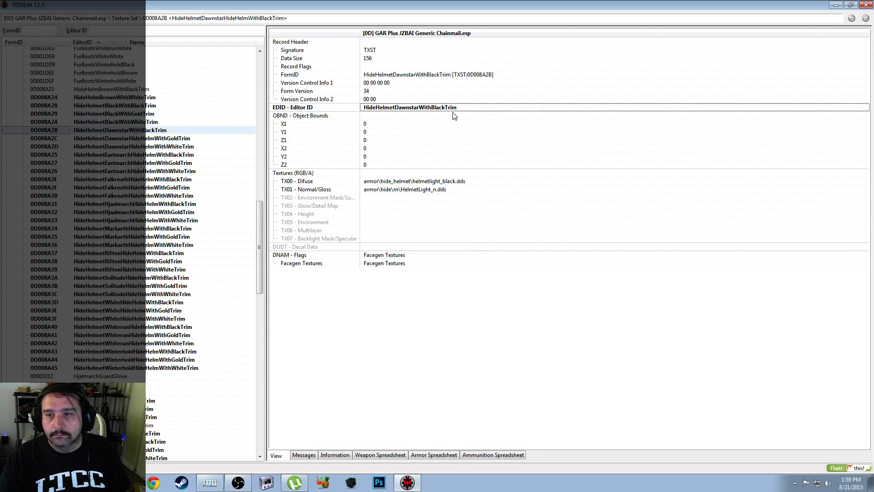
Rename the Dawnstar gold-trim texture set's Editor ID to HideHelmetDawnstarWithGoldTrim
{"action": "left_click", "coordinate": [185, 138]}
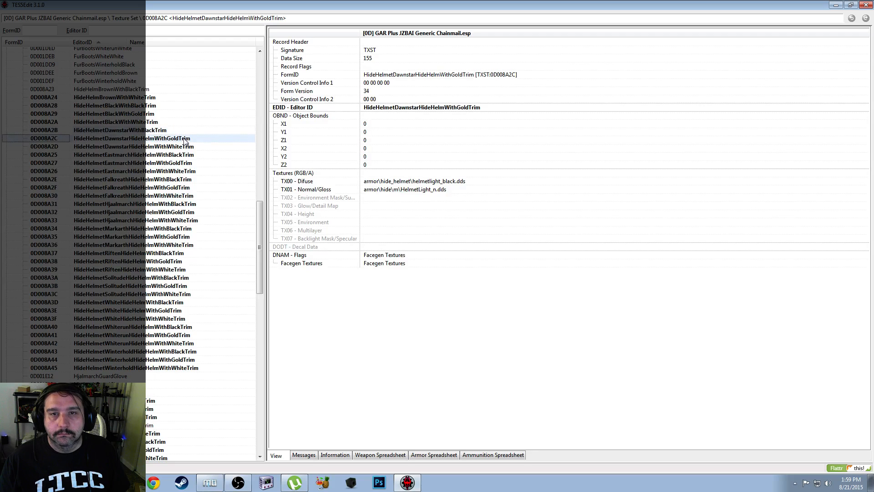
{"action": "right_click", "coordinate": [427, 109]}
{"action": "left_click", "coordinate": [445, 114]}
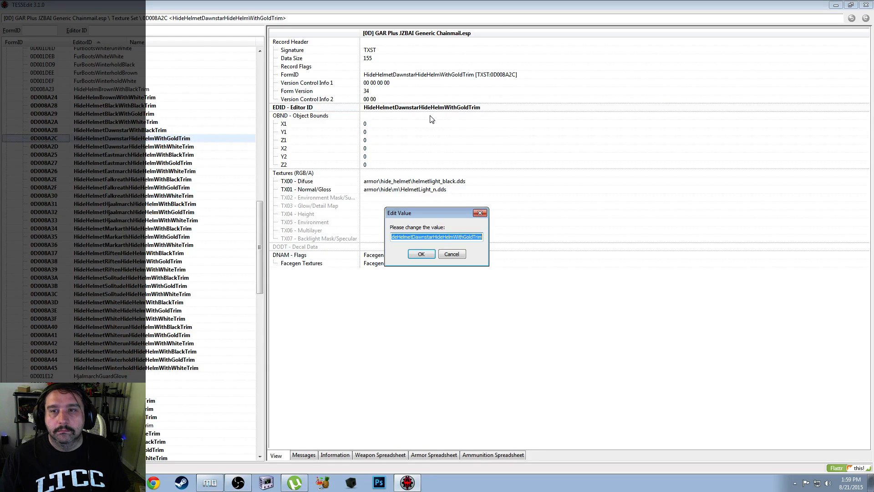
{"action": "key", "text": "End"}
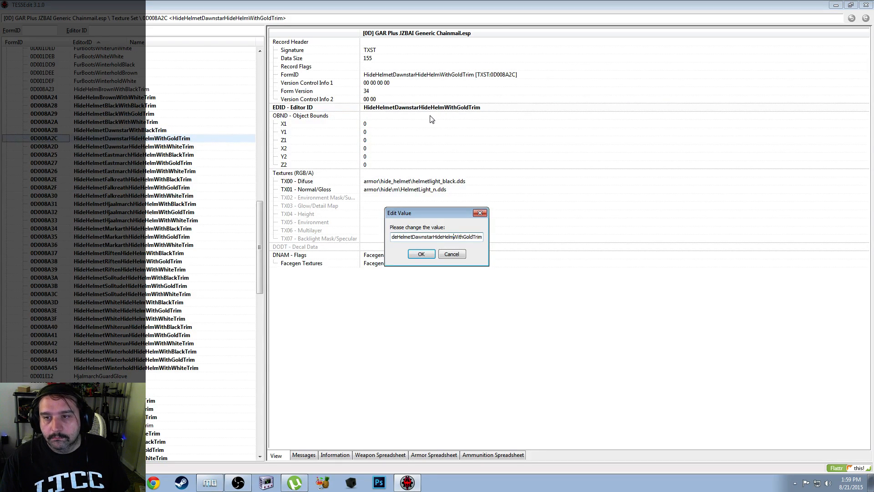
{"action": "key", "text": "Left"}
{"action": "key", "text": "Left"}
{"action": "key", "text": "Left"}
{"action": "key", "text": "Left"}
{"action": "key", "text": "Left"}
{"action": "key", "text": "Left"}
{"action": "key", "text": "Left"}
{"action": "key", "text": "Left"}
{"action": "key", "text": "Left"}
{"action": "key", "text": "Left"}
{"action": "key", "text": "Left"}
{"action": "key", "text": "Left"}
{"action": "key", "text": "BackSpace"}
{"action": "key", "text": "BackSpace"}
{"action": "key", "text": "BackSpace"}
{"action": "key", "text": "BackSpace"}
{"action": "key", "text": "BackSpace"}
{"action": "key", "text": "BackSpace"}
{"action": "key", "text": "BackSpace"}
{"action": "key", "text": "BackSpace"}
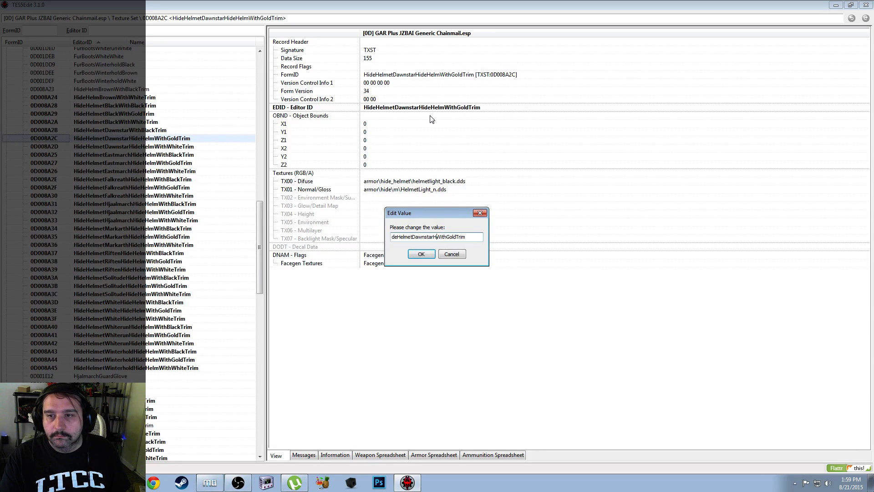
{"action": "key", "text": "Return"}
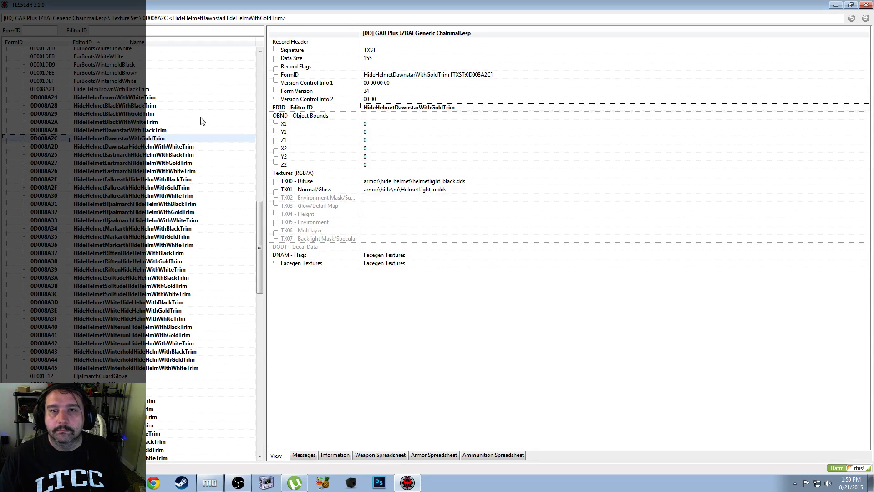
Rename the Dawnstar white-trim texture set's Editor ID to HideHelmetDawnstarWithWhiteTrim
{"action": "left_click", "coordinate": [202, 146]}
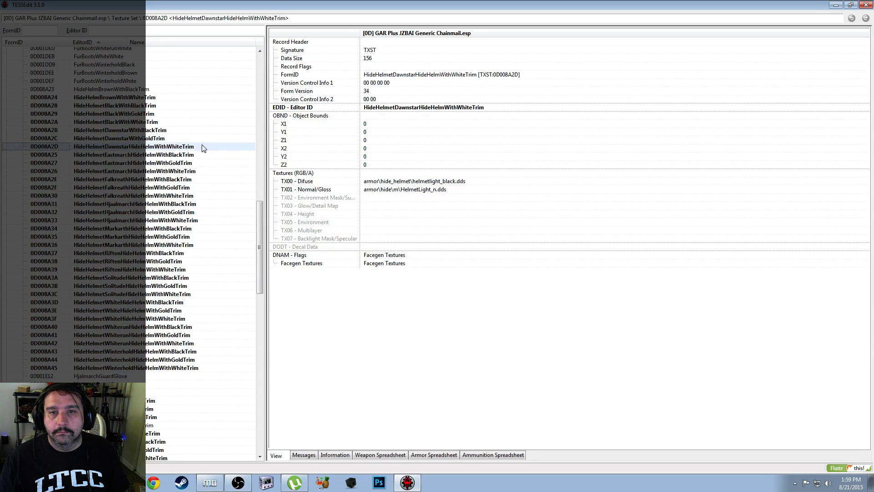
{"action": "right_click", "coordinate": [453, 108]}
{"action": "left_click", "coordinate": [458, 113]}
{"action": "key", "text": "End"}
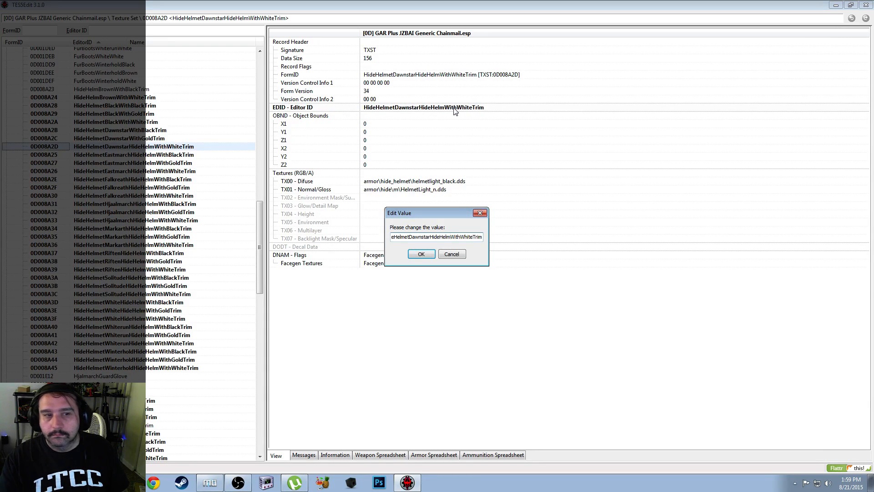
{"action": "key", "text": "BackSpace"}
{"action": "key", "text": "BackSpace"}
{"action": "key", "text": "BackSpace"}
{"action": "key", "text": "BackSpace"}
{"action": "key", "text": "BackSpace"}
{"action": "key", "text": "BackSpace"}
{"action": "key", "text": "BackSpace"}
{"action": "key", "text": "BackSpace"}
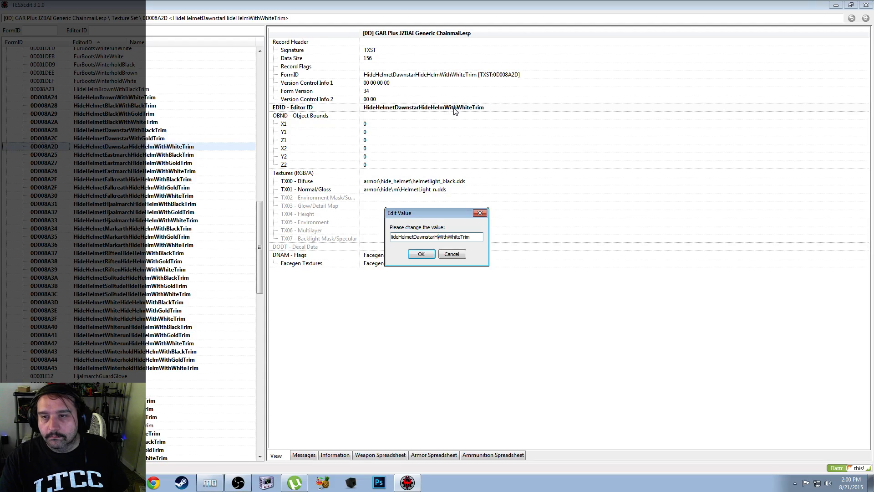
{"action": "key", "text": "Return"}
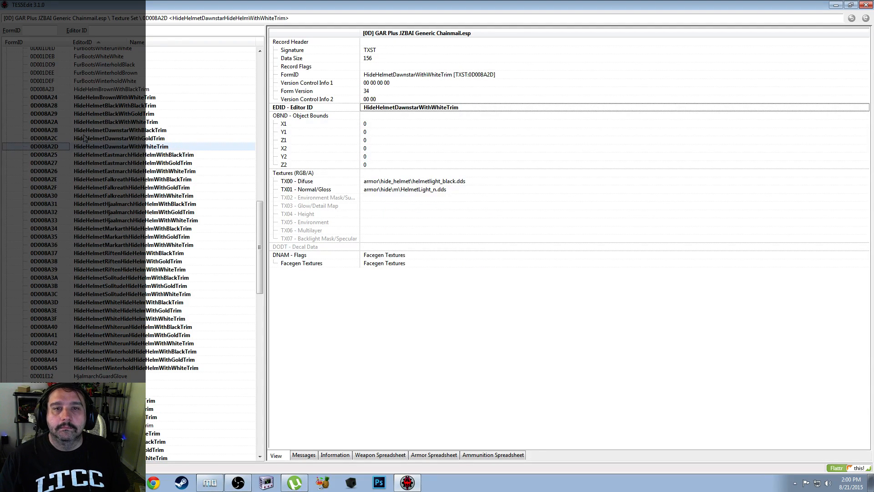
Rename the Eastmarch black-trim texture set's Editor ID to HideHelmetEastmarchWithBlackTrim
{"action": "left_click", "coordinate": [175, 155]}
{"action": "right_click", "coordinate": [453, 106]}
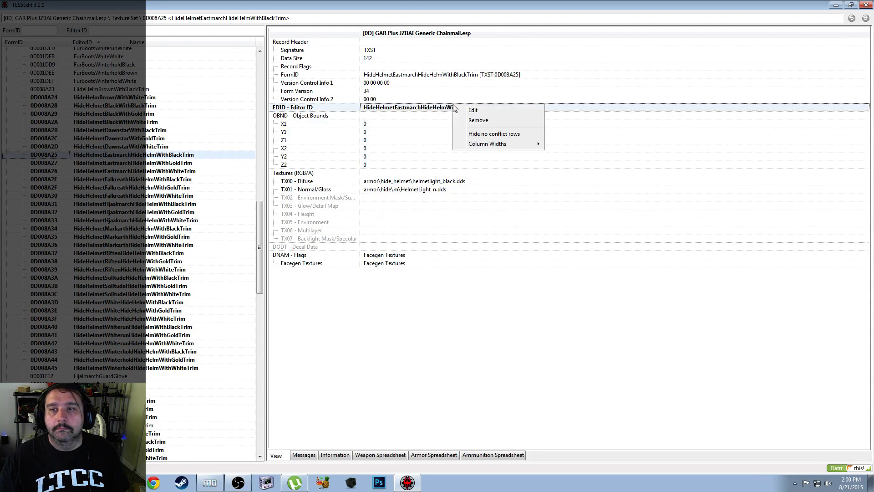
{"action": "left_click", "coordinate": [473, 111]}
{"action": "key", "text": "End"}
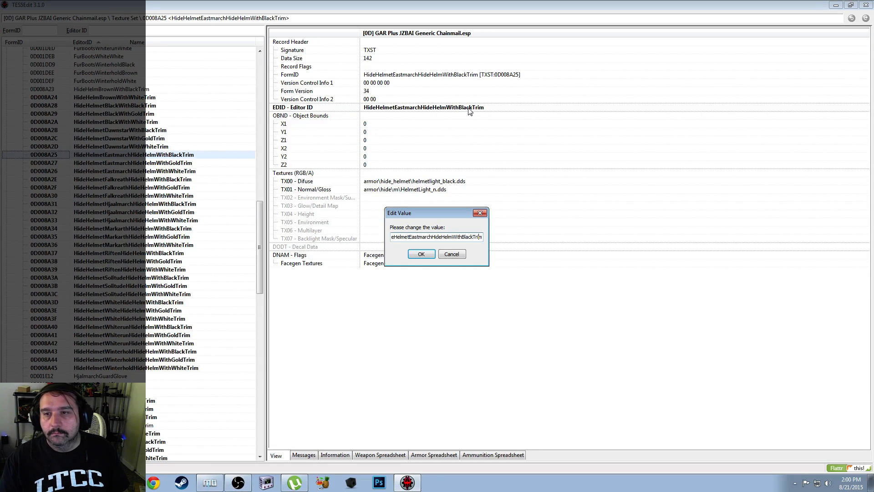
{"action": "key", "text": "Left"}
{"action": "key", "text": "Left"}
{"action": "key", "text": "Left"}
{"action": "key", "text": "Left"}
{"action": "key", "text": "Left"}
{"action": "key", "text": "Left"}
{"action": "key", "text": "Left"}
{"action": "key", "text": "Left"}
{"action": "key", "text": "Left"}
{"action": "key", "text": "Left"}
{"action": "key", "text": "Left"}
{"action": "key", "text": "Left"}
{"action": "key", "text": "Left"}
{"action": "key", "text": "BackSpace"}
{"action": "key", "text": "BackSpace"}
{"action": "key", "text": "BackSpace"}
{"action": "key", "text": "BackSpace"}
{"action": "key", "text": "BackSpace"}
{"action": "key", "text": "BackSpace"}
{"action": "key", "text": "BackSpace"}
{"action": "key", "text": "BackSpace"}
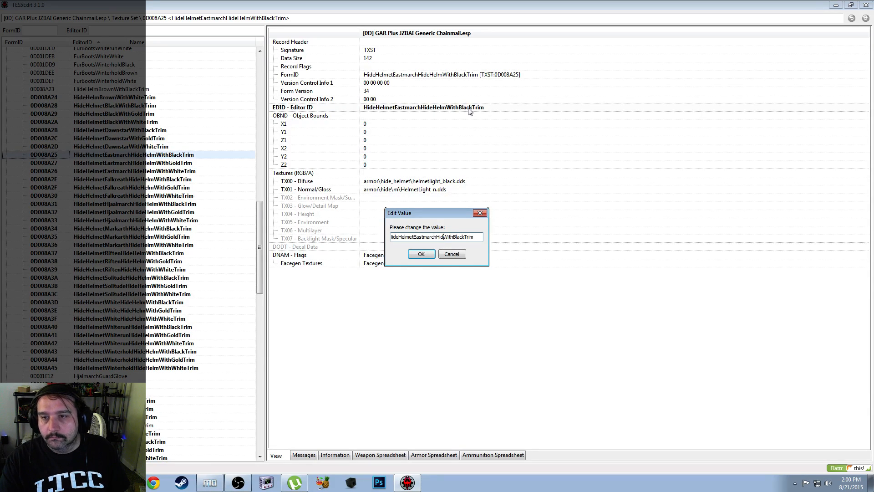
{"action": "key", "text": "Return"}
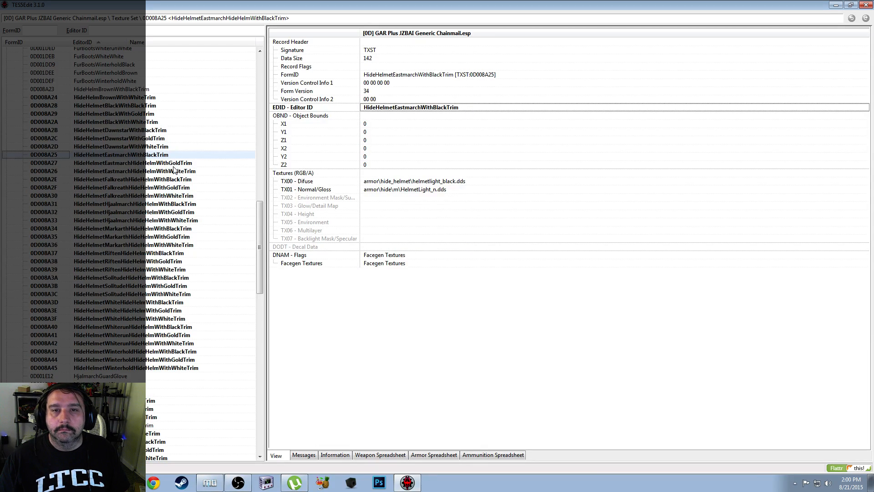
Rename the Eastmarch gold-trim texture set's Editor ID to HideHelmetEastmarchWithGoldTrim
{"action": "left_click", "coordinate": [175, 163]}
{"action": "right_click", "coordinate": [444, 111]}
{"action": "left_click", "coordinate": [455, 122]}
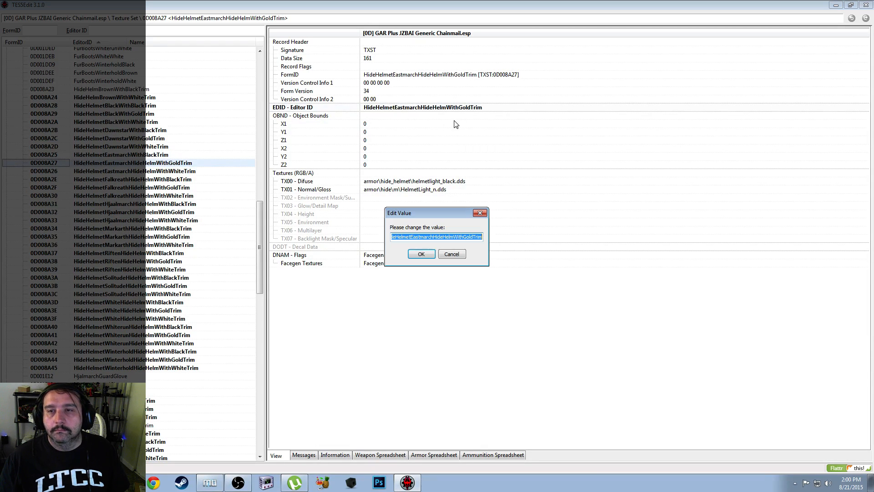
{"action": "key", "text": "End"}
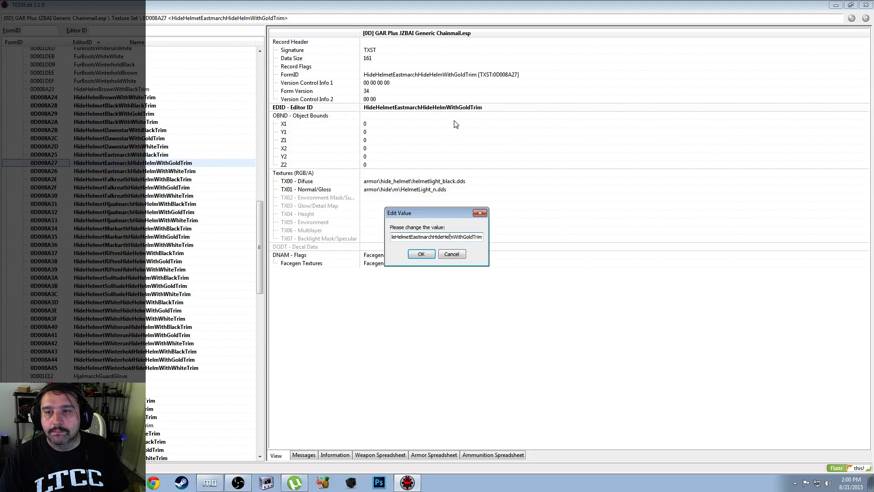
{"action": "key", "text": "BackSpace"}
{"action": "key", "text": "BackSpace"}
{"action": "key", "text": "BackSpace"}
{"action": "key", "text": "BackSpace"}
{"action": "key", "text": "BackSpace"}
{"action": "key", "text": "BackSpace"}
{"action": "key", "text": "BackSpace"}
{"action": "key", "text": "BackSpace"}
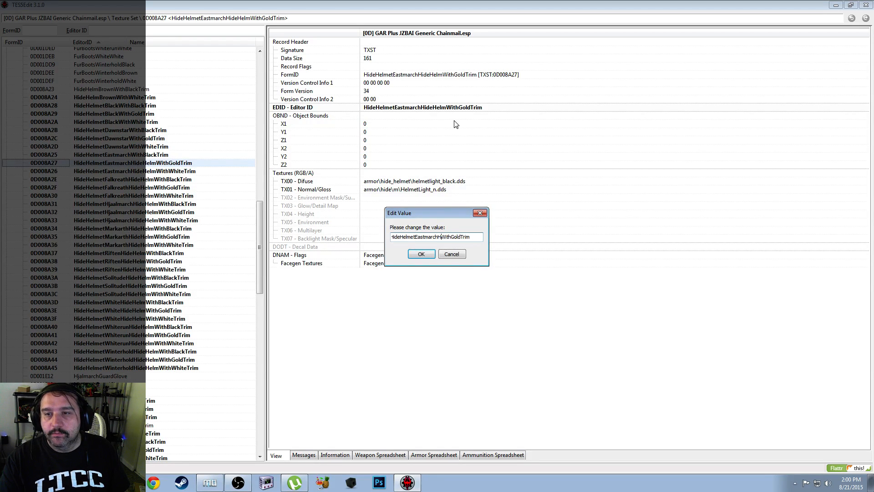
{"action": "key", "text": "Return"}
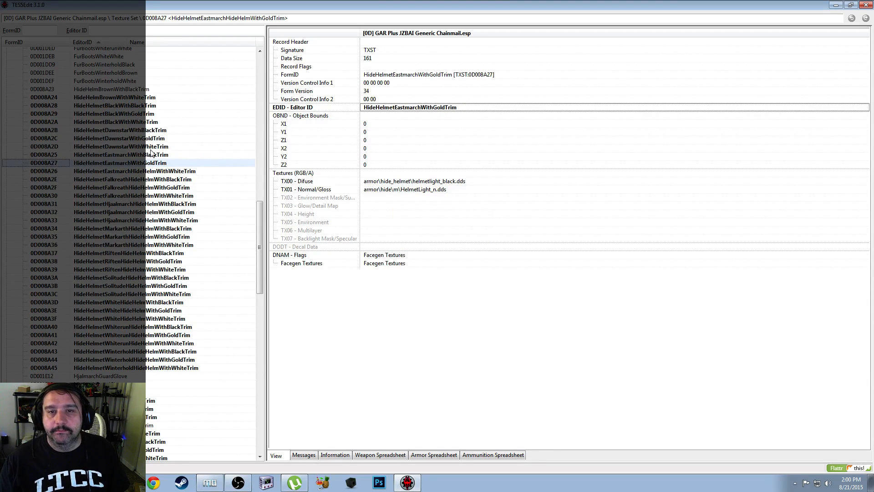
Rename the Eastmarch white-trim texture set's Editor ID to HideHelmetEastmarchWithWhiteTrim
{"action": "left_click", "coordinate": [166, 172]}
{"action": "right_click", "coordinate": [468, 109]}
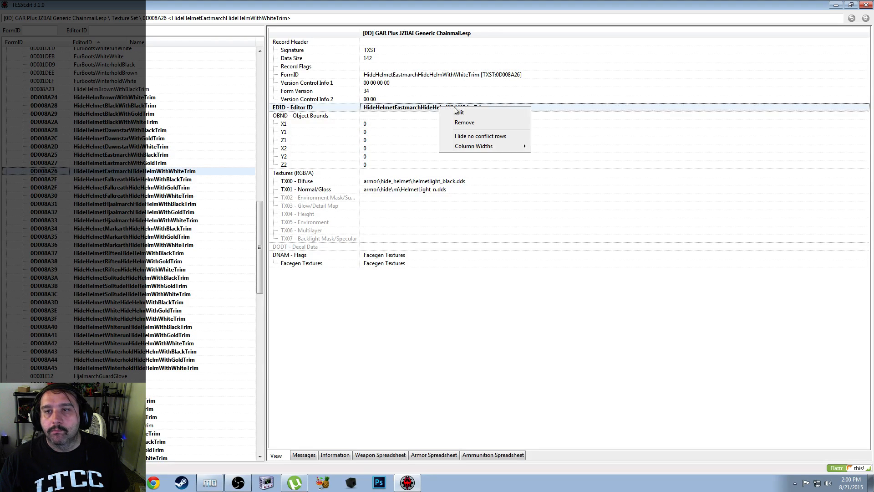
{"action": "left_click", "coordinate": [471, 113]}
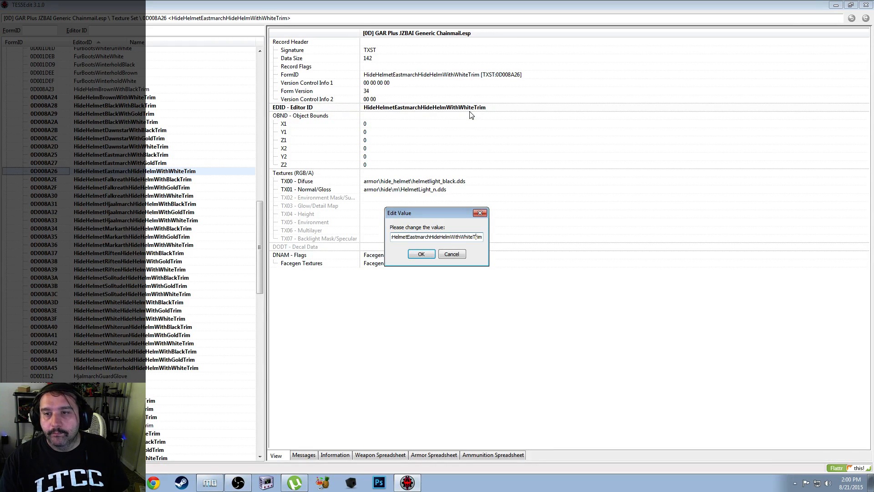
{"action": "key", "text": "BackSpace"}
{"action": "key", "text": "BackSpace"}
{"action": "key", "text": "BackSpace"}
{"action": "key", "text": "BackSpace"}
{"action": "key", "text": "BackSpace"}
{"action": "key", "text": "BackSpace"}
{"action": "key", "text": "BackSpace"}
{"action": "key", "text": "BackSpace"}
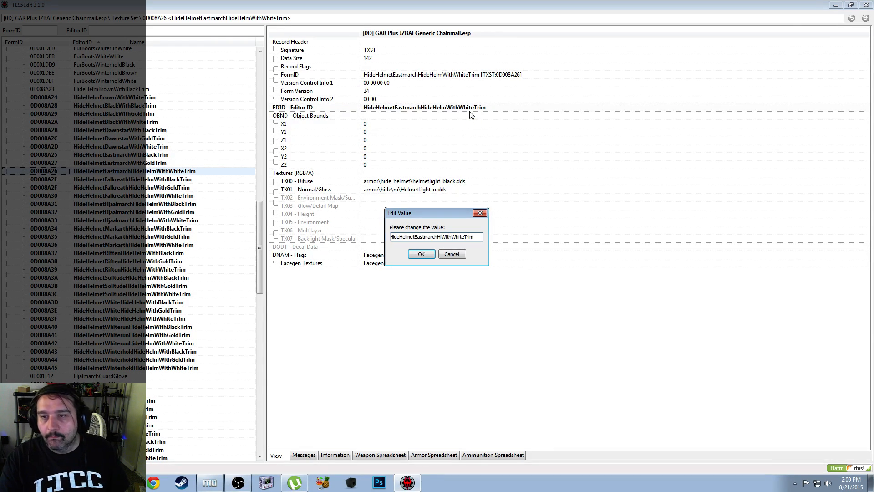
{"action": "key", "text": "Return"}
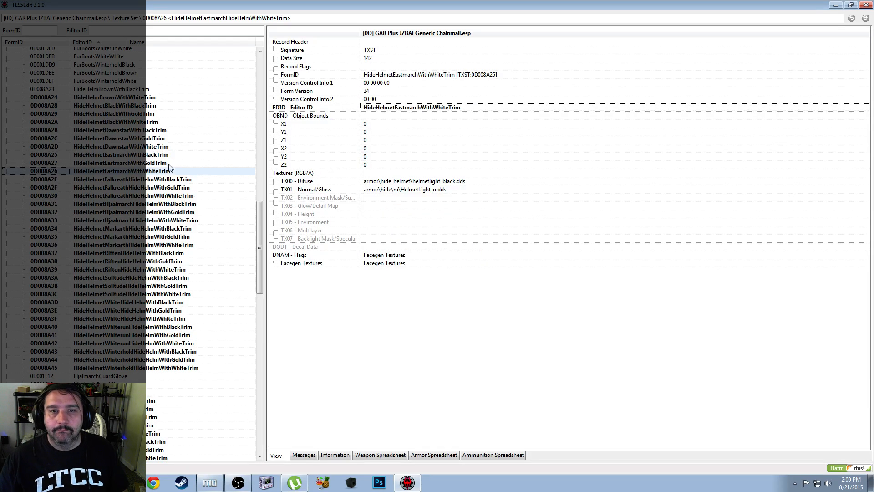
Rename the Falkreath black-trim texture set's Editor ID to HideHelmetFalkreathWithBlackTrim
{"action": "left_click", "coordinate": [173, 180]}
{"action": "right_click", "coordinate": [473, 109]}
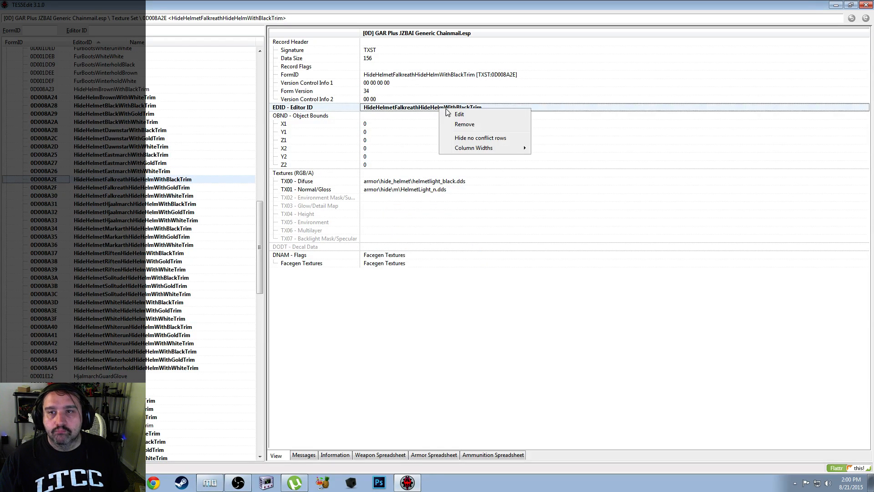
{"action": "left_click", "coordinate": [476, 115]}
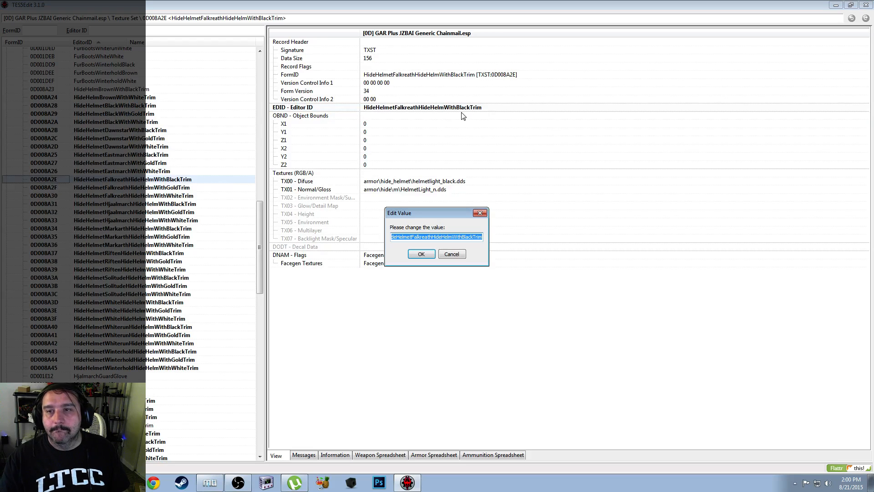
{"action": "key", "text": "End"}
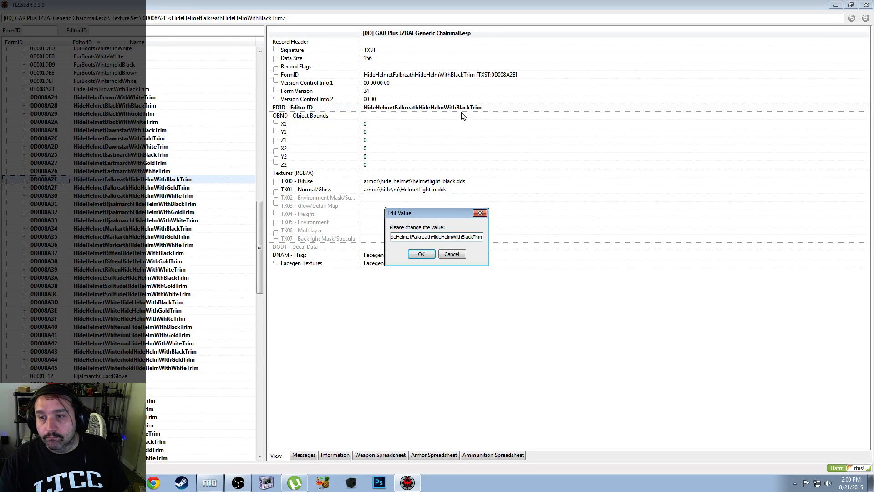
{"action": "key", "text": "BackSpace"}
{"action": "key", "text": "BackSpace"}
{"action": "key", "text": "BackSpace"}
{"action": "key", "text": "BackSpace"}
{"action": "key", "text": "BackSpace"}
{"action": "key", "text": "BackSpace"}
{"action": "key", "text": "BackSpace"}
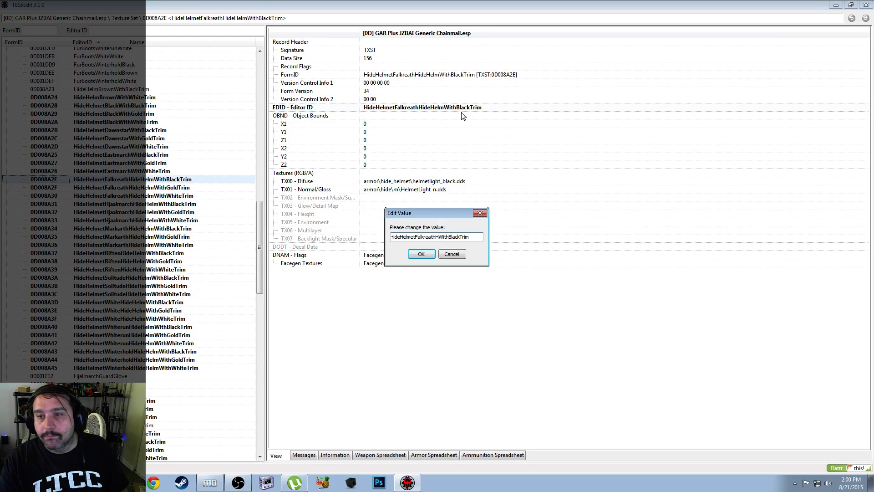
{"action": "key", "text": "BackSpace"}
{"action": "key", "text": "Return"}
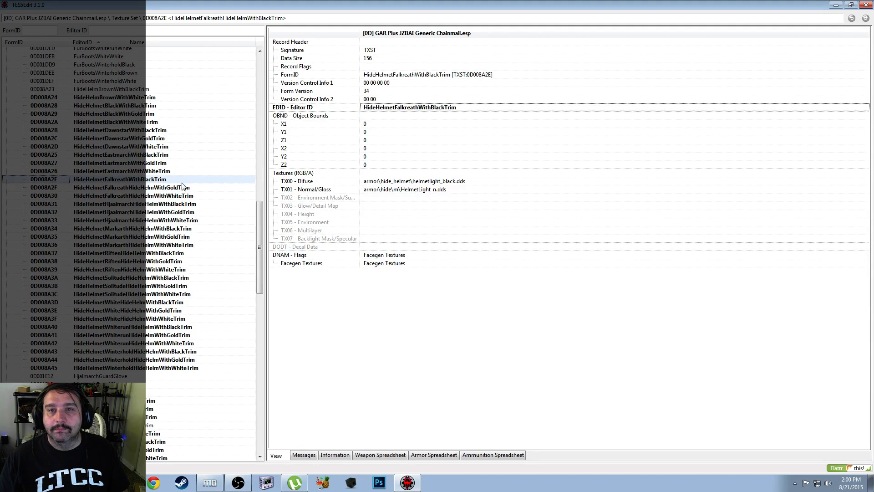
Rename the Falkreath gold-trim texture set's Editor ID to HideHelmetFalkreathWithGoldTrim
{"action": "left_click", "coordinate": [170, 188]}
{"action": "right_click", "coordinate": [451, 110]}
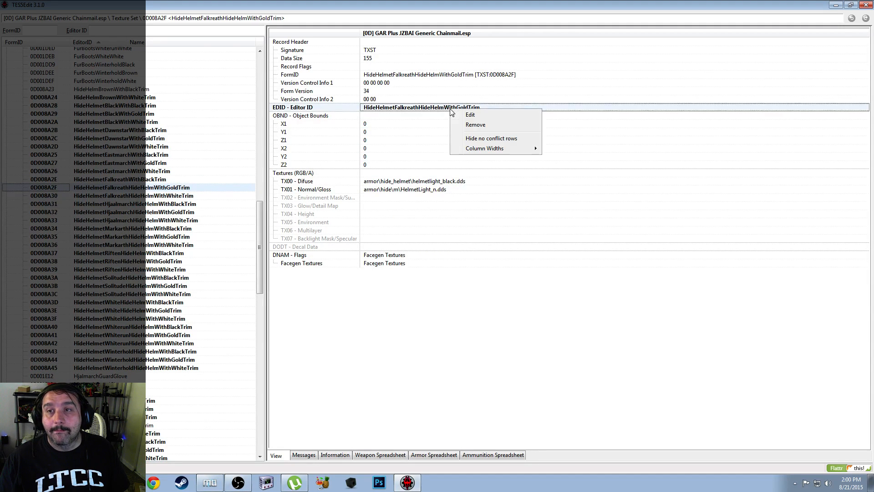
{"action": "left_click", "coordinate": [471, 115]}
{"action": "key", "text": "End"}
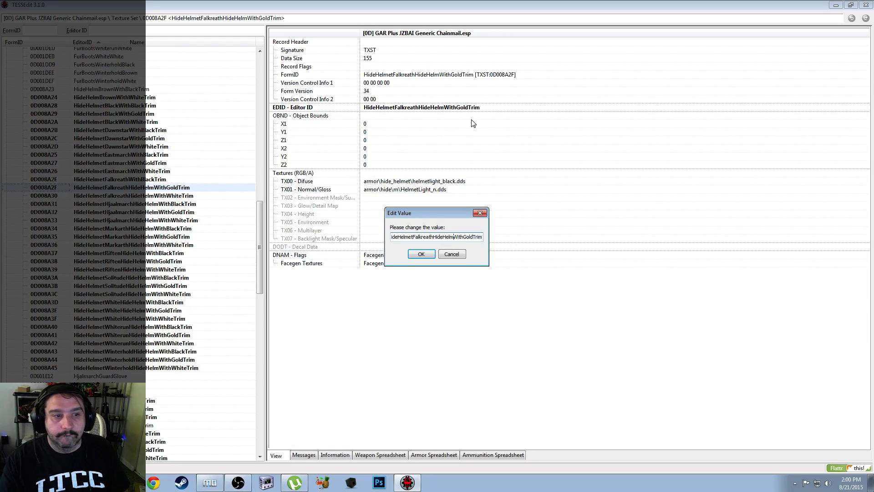
{"action": "key", "text": "BackSpace"}
{"action": "key", "text": "BackSpace"}
{"action": "key", "text": "BackSpace"}
{"action": "key", "text": "BackSpace"}
{"action": "key", "text": "BackSpace"}
{"action": "key", "text": "BackSpace"}
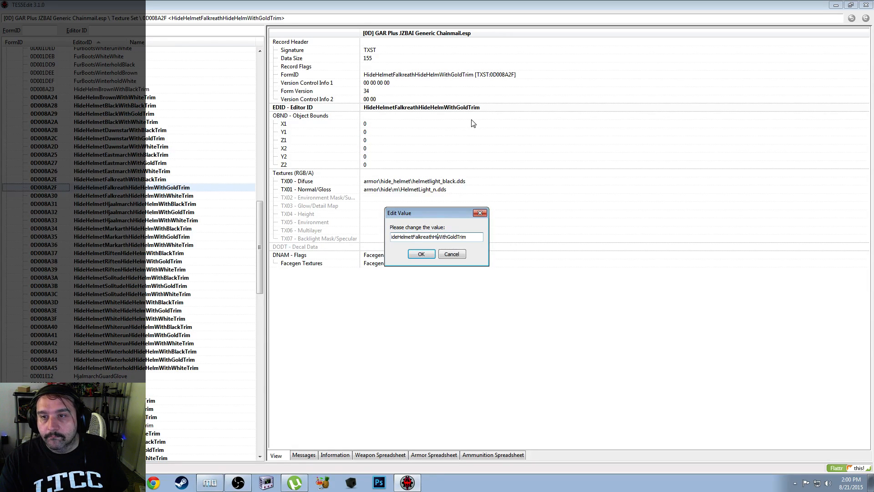
{"action": "key", "text": "BackSpace"}
{"action": "key", "text": "Return"}
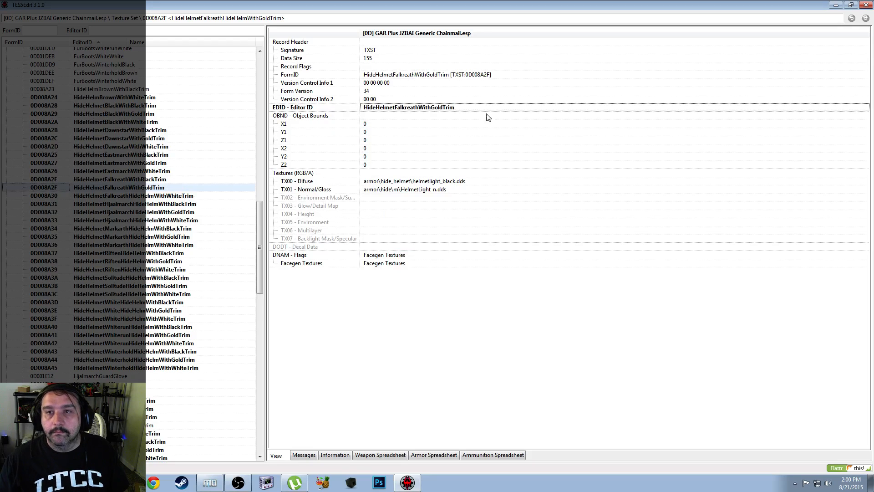
Rename the Falkreath white-trim texture set's Editor ID to HideHelmetFalkreathWithWhiteTrim
{"action": "left_click", "coordinate": [157, 196]}
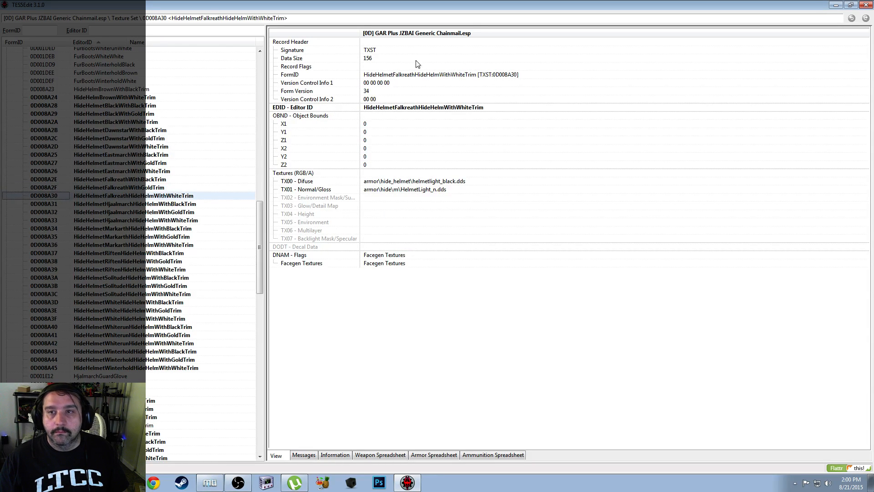
{"action": "right_click", "coordinate": [449, 109]}
{"action": "left_click", "coordinate": [467, 113]}
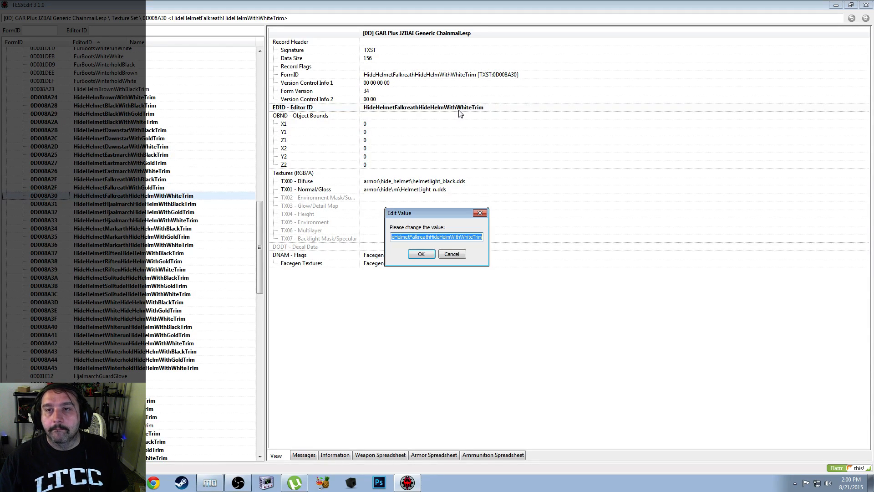
{"action": "key", "text": "End"}
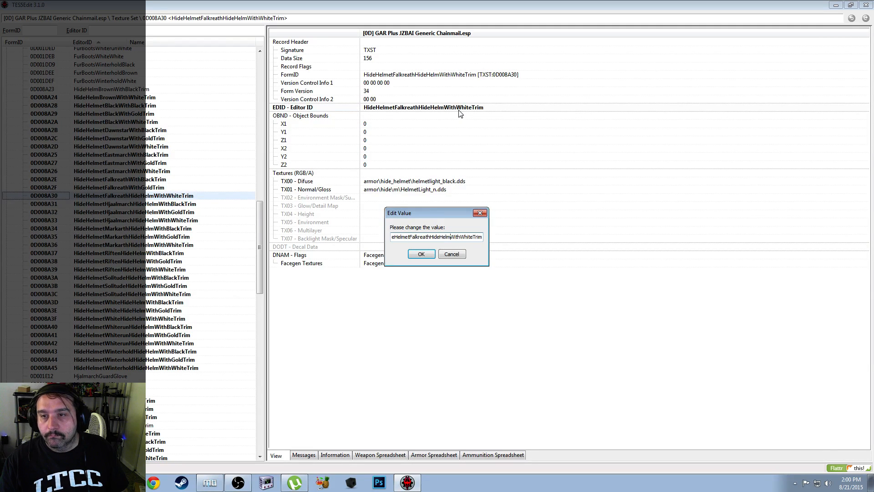
{"action": "key", "text": "BackSpace"}
{"action": "key", "text": "BackSpace"}
{"action": "key", "text": "BackSpace"}
{"action": "key", "text": "BackSpace"}
{"action": "key", "text": "BackSpace"}
{"action": "key", "text": "BackSpace"}
{"action": "key", "text": "BackSpace"}
{"action": "key", "text": "BackSpace"}
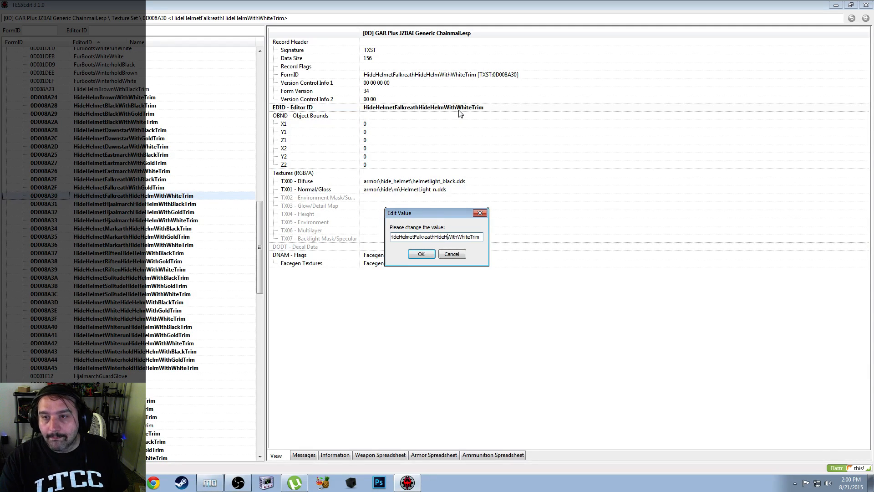
{"action": "key", "text": "Return"}
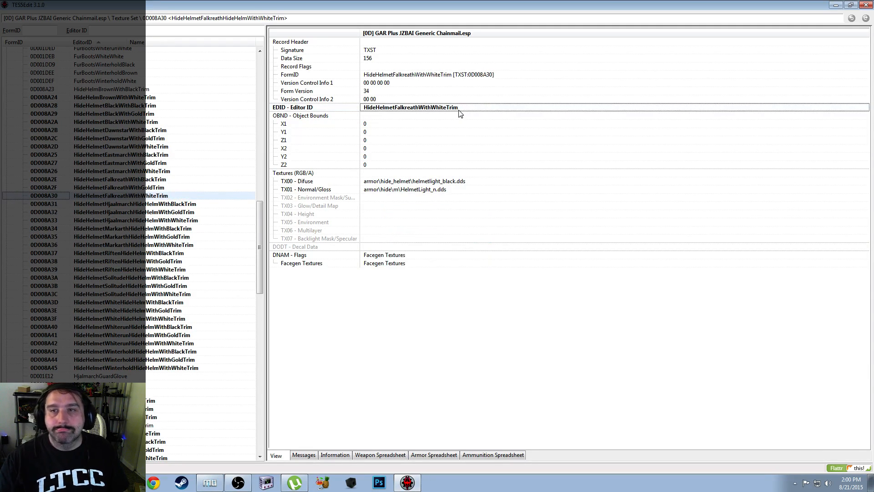
Rename the Hjaalmarch black-trim texture set's Editor ID to HideHelmetHjaalmarchWithBlackTrim
{"action": "left_click", "coordinate": [160, 205]}
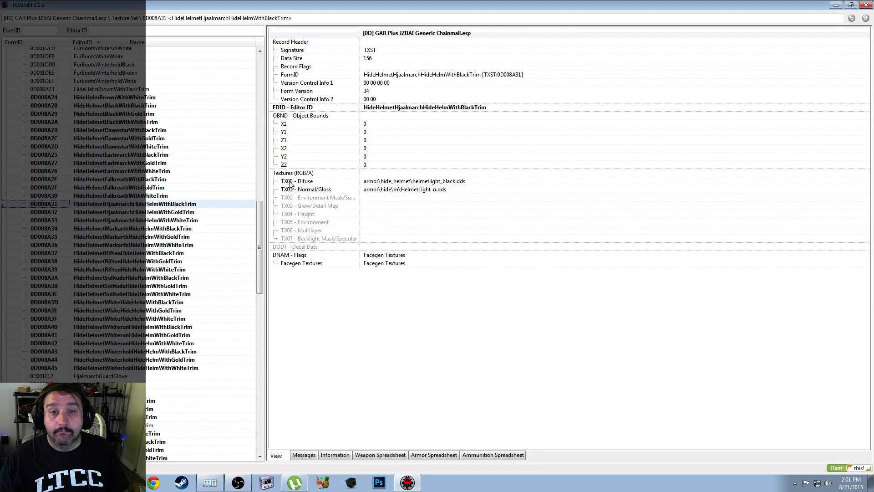
{"action": "right_click", "coordinate": [446, 111]}
{"action": "left_click", "coordinate": [474, 117]}
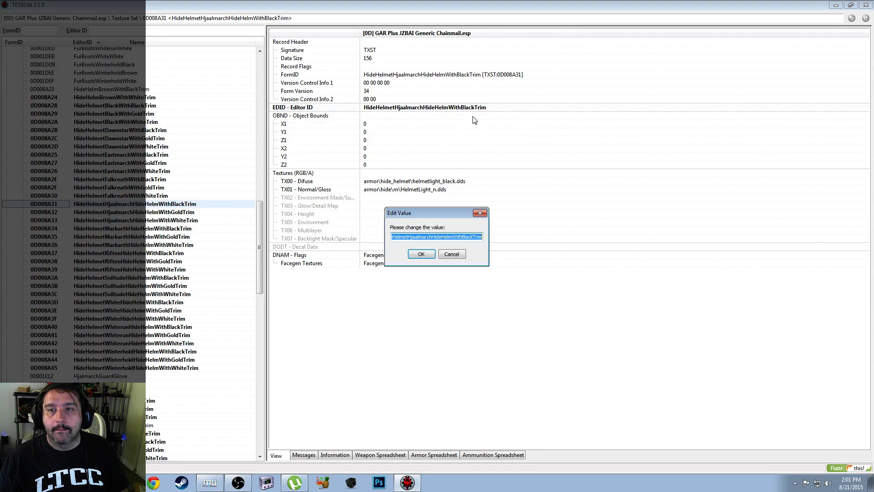
{"action": "key", "text": "End"}
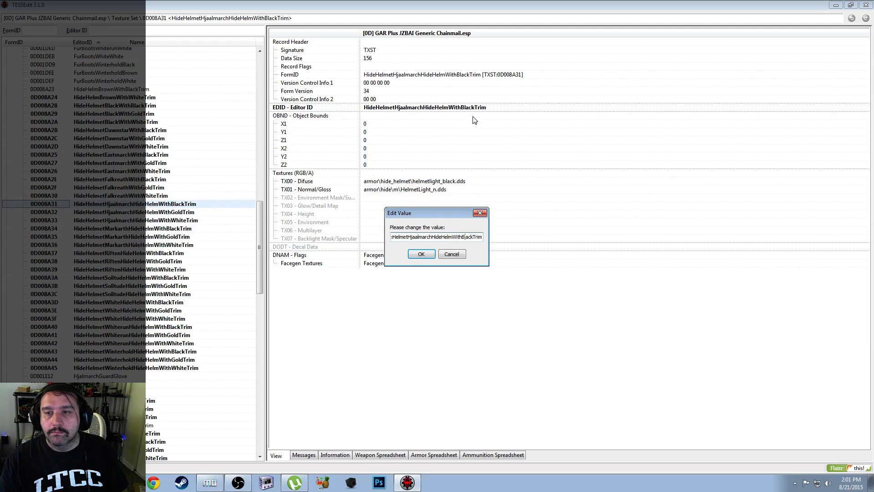
{"action": "key", "text": "BackSpace"}
{"action": "key", "text": "BackSpace"}
{"action": "key", "text": "BackSpace"}
{"action": "key", "text": "BackSpace"}
{"action": "key", "text": "BackSpace"}
{"action": "key", "text": "BackSpace"}
{"action": "key", "text": "BackSpace"}
{"action": "key", "text": "BackSpace"}
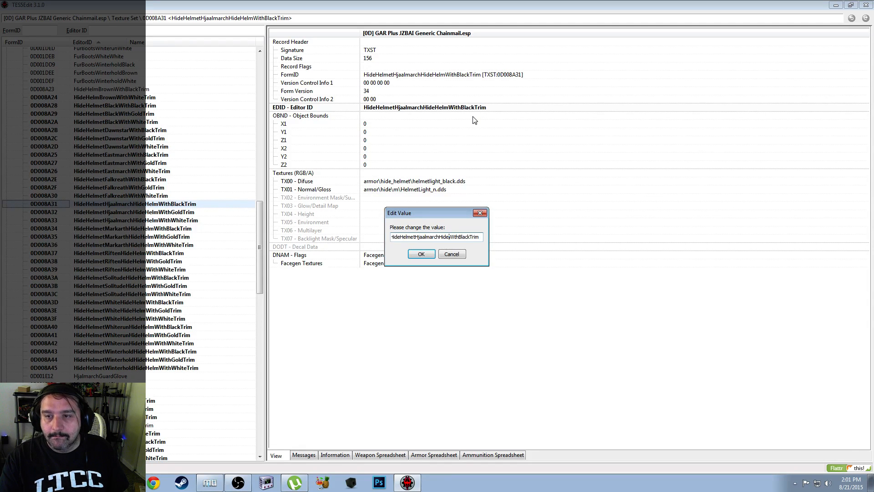
{"action": "key", "text": "Return"}
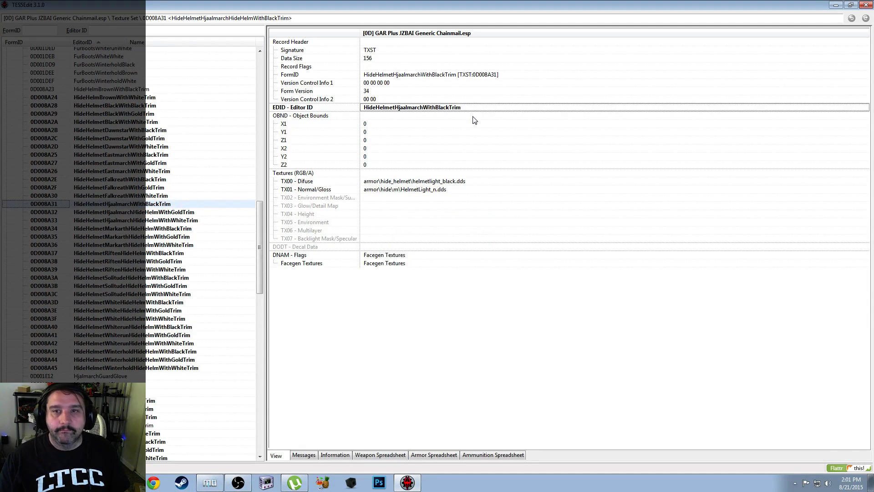
Rename the Hjaalmarch gold-trim texture set's Editor ID to HideHelmetHjaalmarchWithGoldTrim
{"action": "left_click", "coordinate": [181, 213]}
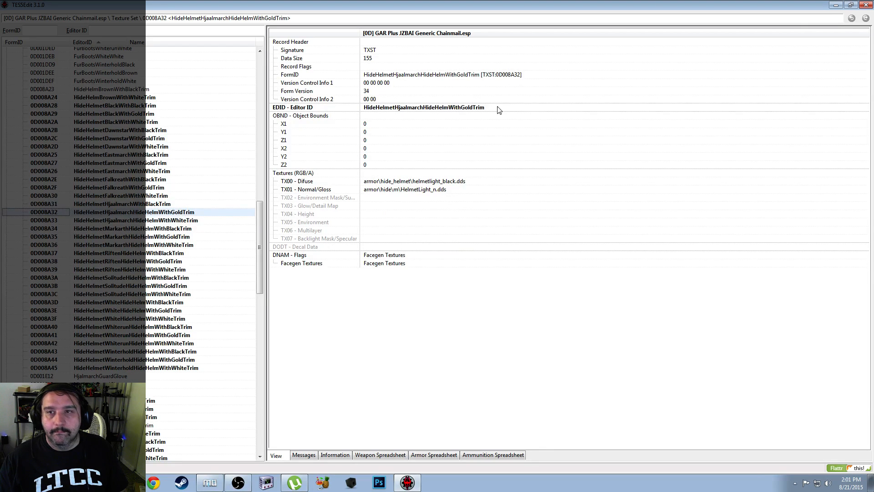
{"action": "right_click", "coordinate": [435, 113]}
{"action": "left_click", "coordinate": [468, 114]}
{"action": "key", "text": "End"}
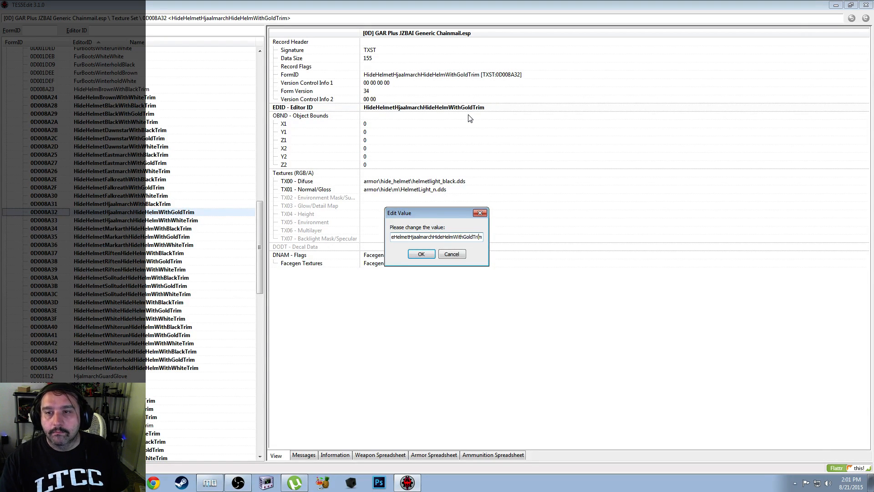
{"action": "key", "text": "BackSpace"}
{"action": "key", "text": "BackSpace"}
{"action": "key", "text": "BackSpace"}
{"action": "key", "text": "BackSpace"}
{"action": "key", "text": "BackSpace"}
{"action": "key", "text": "BackSpace"}
{"action": "key", "text": "BackSpace"}
{"action": "key", "text": "BackSpace"}
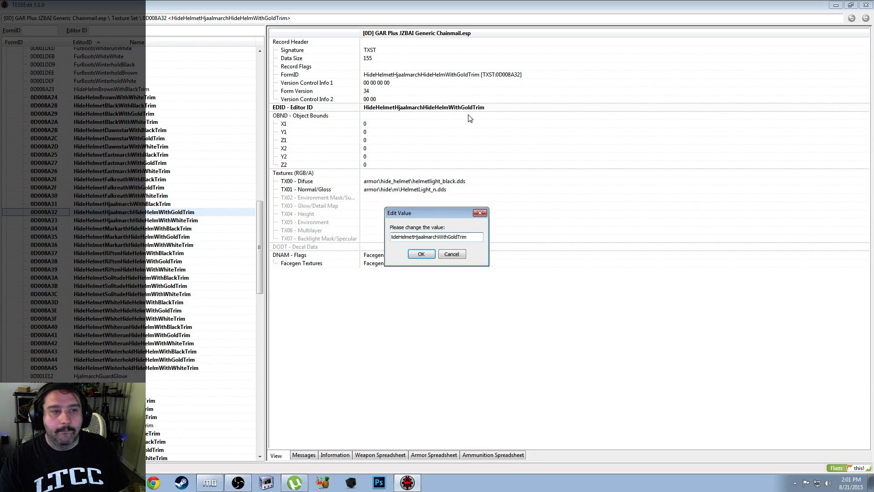
{"action": "key", "text": "Return"}
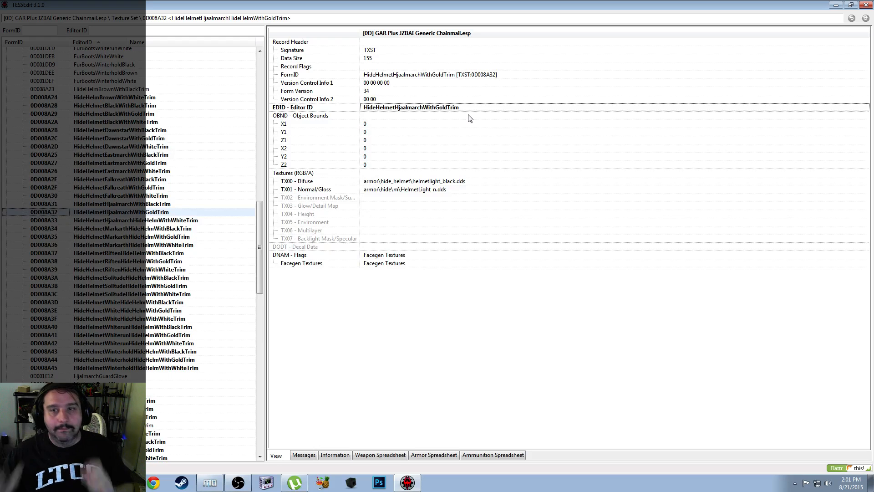
Rename the Hjaalmarch white-trim texture set's Editor ID to HideHelmetHjaalmarchWithWhiteTrim
{"action": "left_click", "coordinate": [166, 221]}
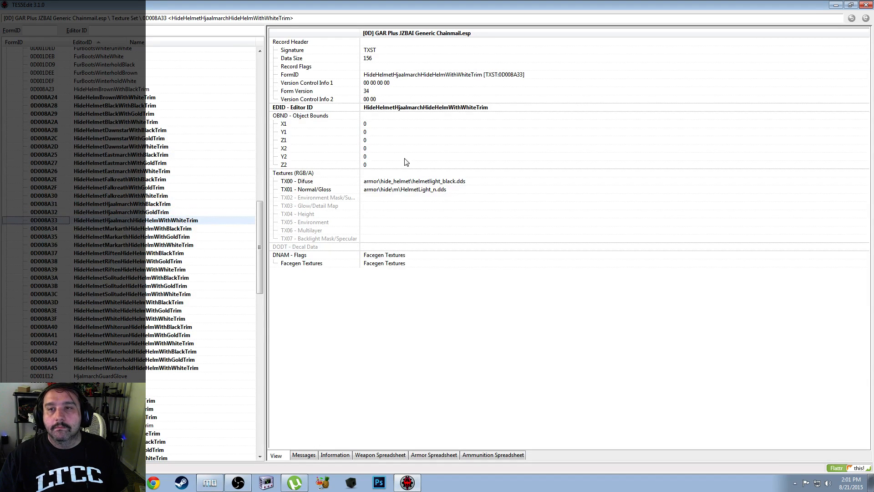
{"action": "right_click", "coordinate": [437, 109]}
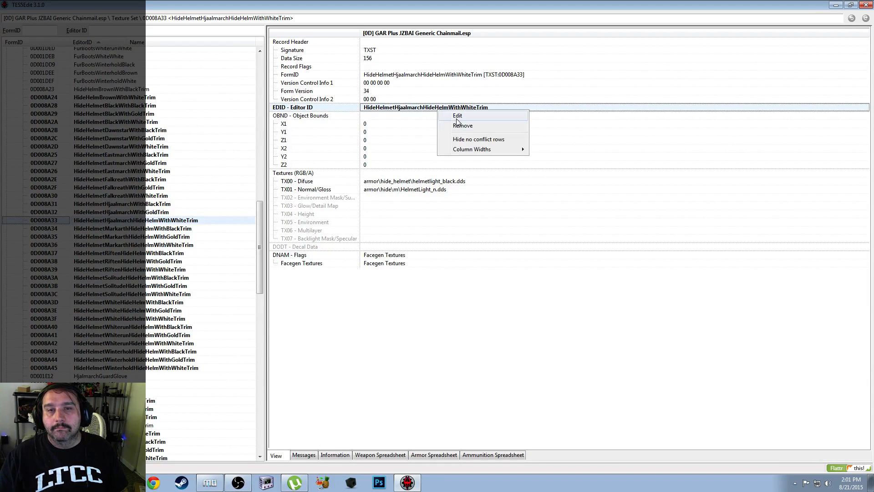
{"action": "left_click", "coordinate": [457, 117]}
{"action": "key", "text": "End"}
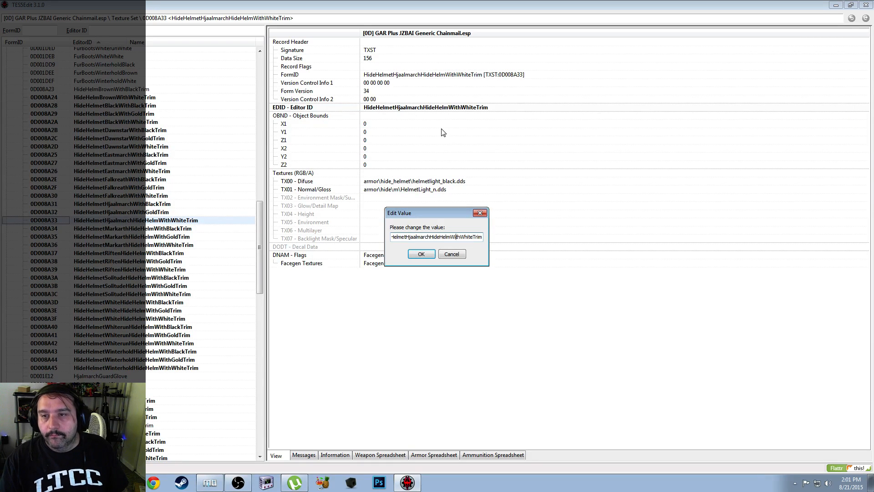
{"action": "key", "text": "BackSpace"}
{"action": "key", "text": "BackSpace"}
{"action": "key", "text": "BackSpace"}
{"action": "key", "text": "BackSpace"}
{"action": "key", "text": "BackSpace"}
{"action": "key", "text": "BackSpace"}
{"action": "key", "text": "BackSpace"}
{"action": "key", "text": "BackSpace"}
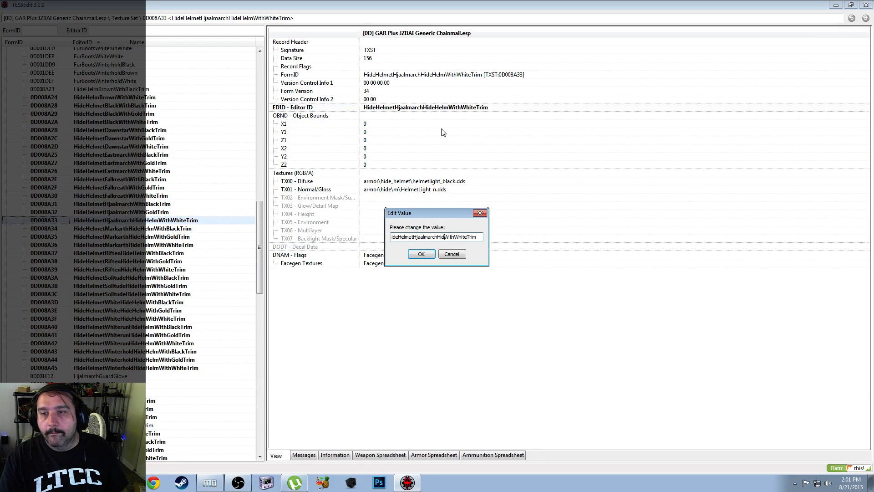
{"action": "key", "text": "Return"}
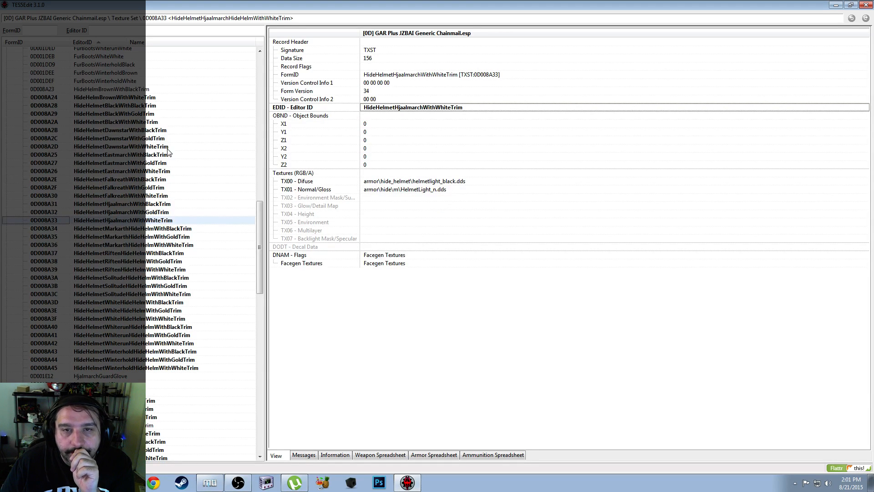
Rename the Markarth black-trim texture set's Editor ID to HideHelmetMarkarthWithBlackTrim
{"action": "left_click", "coordinate": [166, 229]}
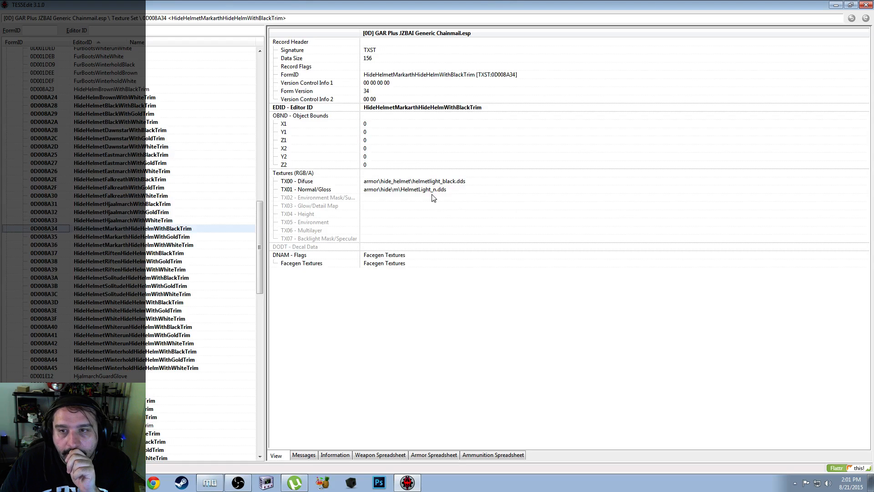
{"action": "right_click", "coordinate": [427, 110]}
{"action": "left_click", "coordinate": [448, 118]}
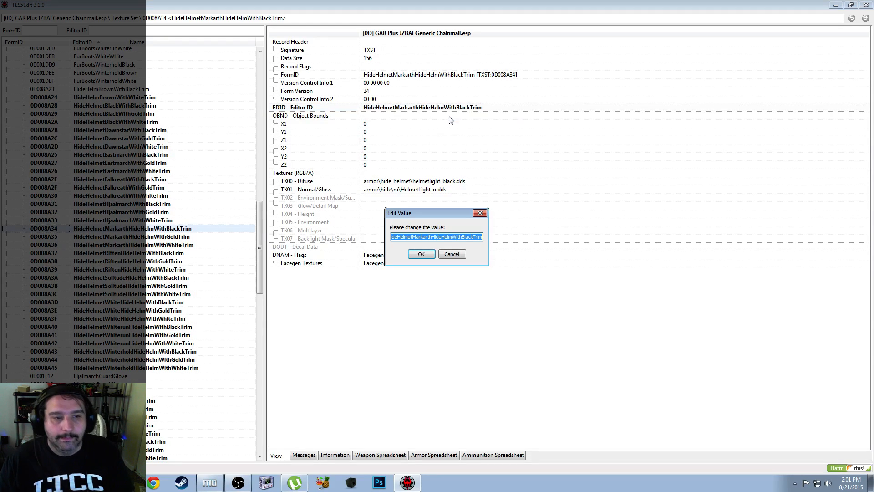
{"action": "key", "text": "End"}
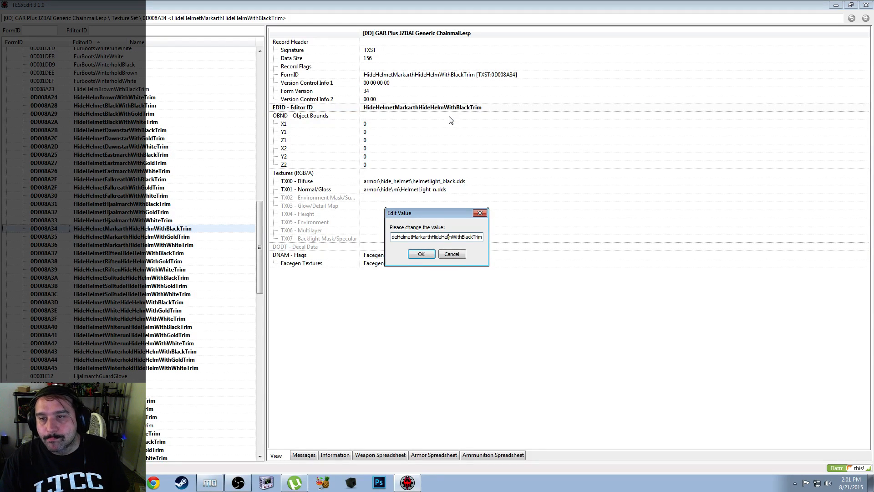
{"action": "key", "text": "BackSpace"}
{"action": "key", "text": "BackSpace"}
{"action": "key", "text": "BackSpace"}
{"action": "key", "text": "BackSpace"}
{"action": "key", "text": "BackSpace"}
{"action": "key", "text": "BackSpace"}
{"action": "key", "text": "BackSpace"}
{"action": "key", "text": "BackSpace"}
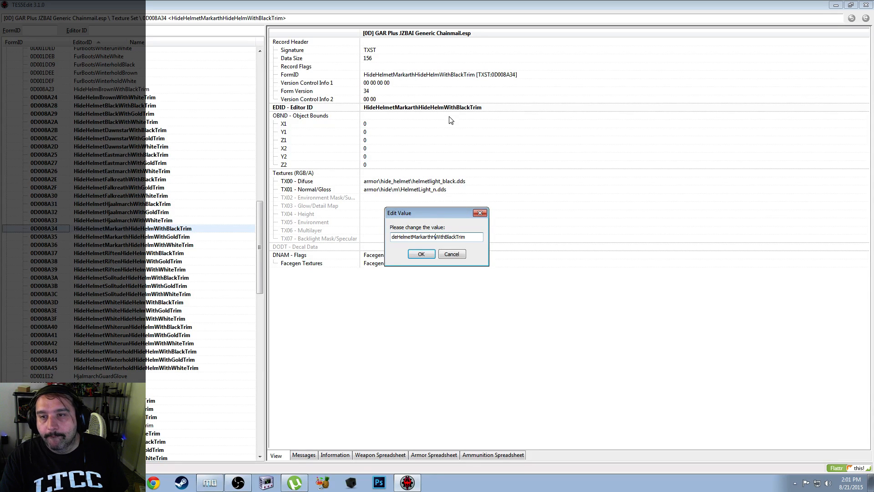
{"action": "key", "text": "Return"}
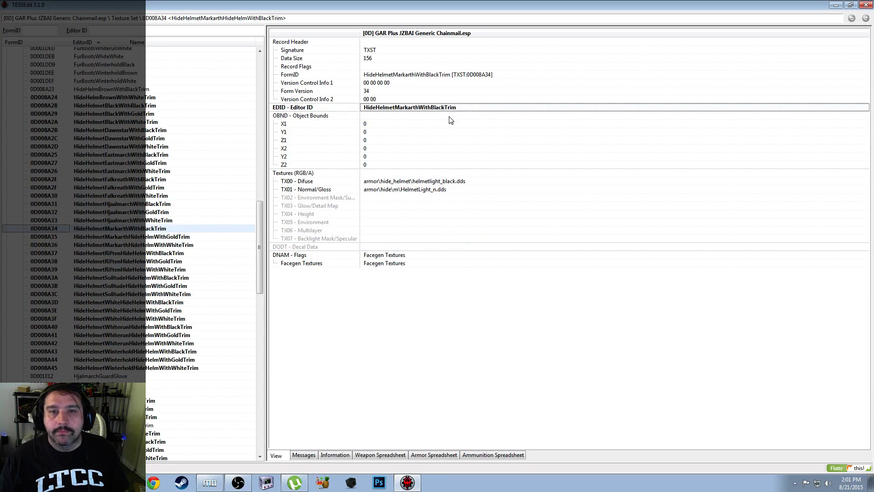
Rename the Markarth gold-trim texture set's Editor ID to HideHelmetMarkarthWithGoldTrim
{"action": "left_click", "coordinate": [183, 237]}
{"action": "left_click", "coordinate": [449, 109]}
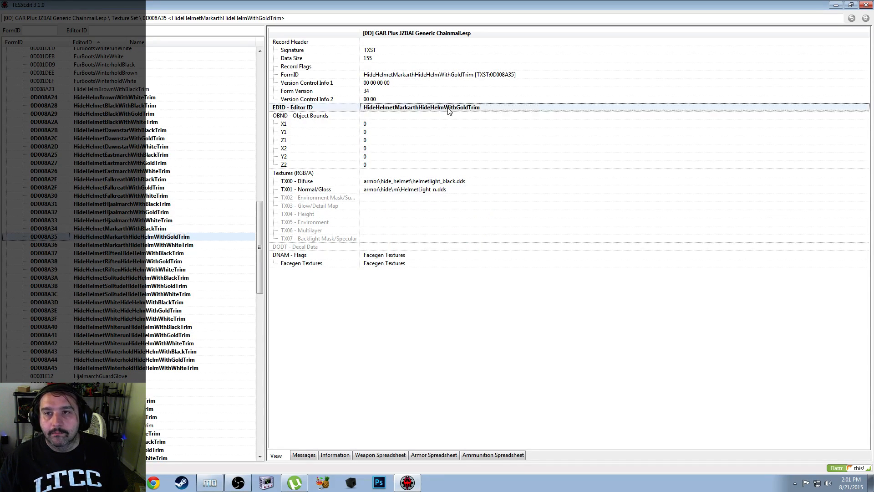
{"action": "double_click", "coordinate": [449, 111]}
{"action": "key", "text": "End"}
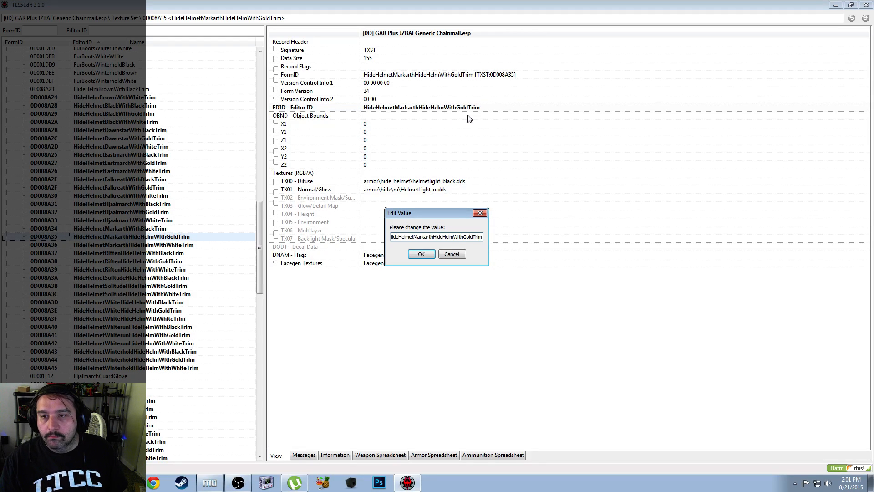
{"action": "key", "text": "BackSpace"}
{"action": "key", "text": "BackSpace"}
{"action": "key", "text": "BackSpace"}
{"action": "key", "text": "BackSpace"}
{"action": "key", "text": "BackSpace"}
{"action": "key", "text": "BackSpace"}
{"action": "key", "text": "BackSpace"}
{"action": "key", "text": "BackSpace"}
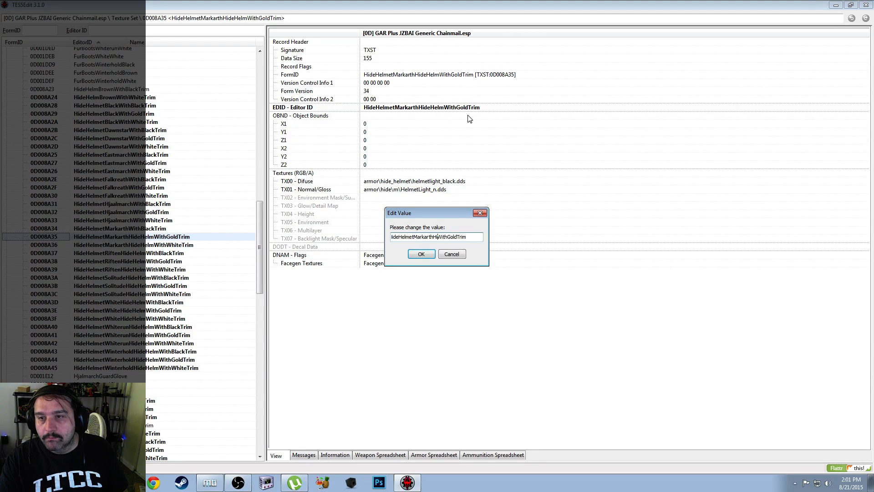
{"action": "key", "text": "Return"}
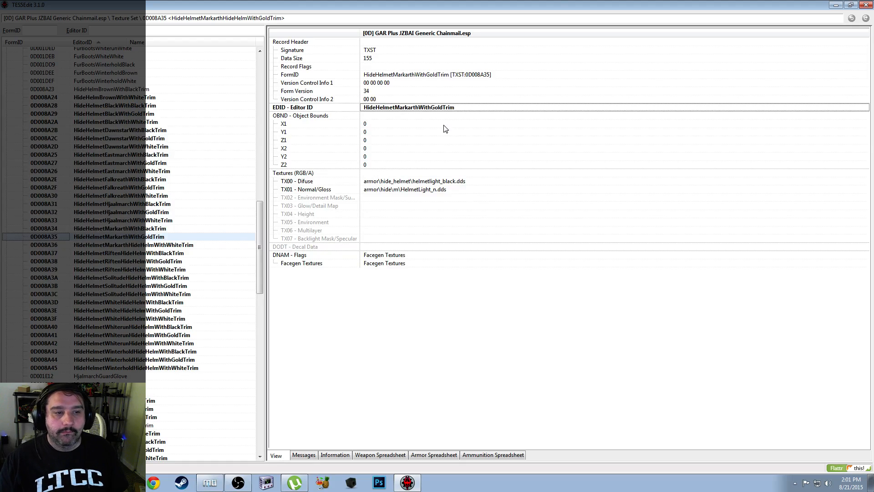
Rename the Markarth white-trim texture set's Editor ID to HideHelmetMarkarthWithWhiteTrim
{"action": "left_click", "coordinate": [158, 246]}
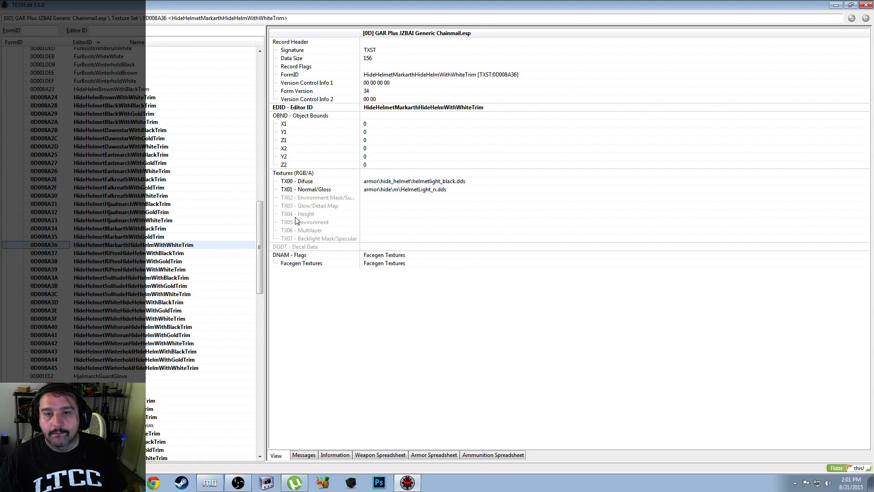
{"action": "left_click", "coordinate": [433, 110]}
{"action": "right_click", "coordinate": [433, 111]}
{"action": "left_click", "coordinate": [441, 114]}
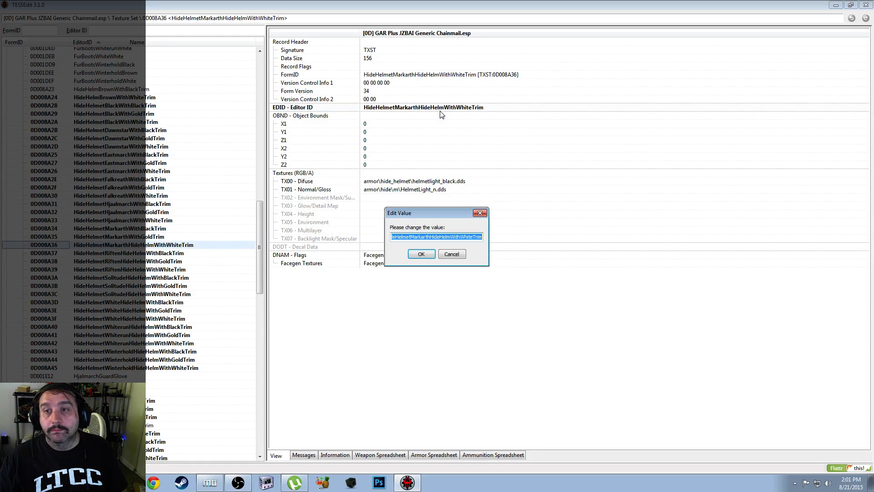
{"action": "key", "text": "End"}
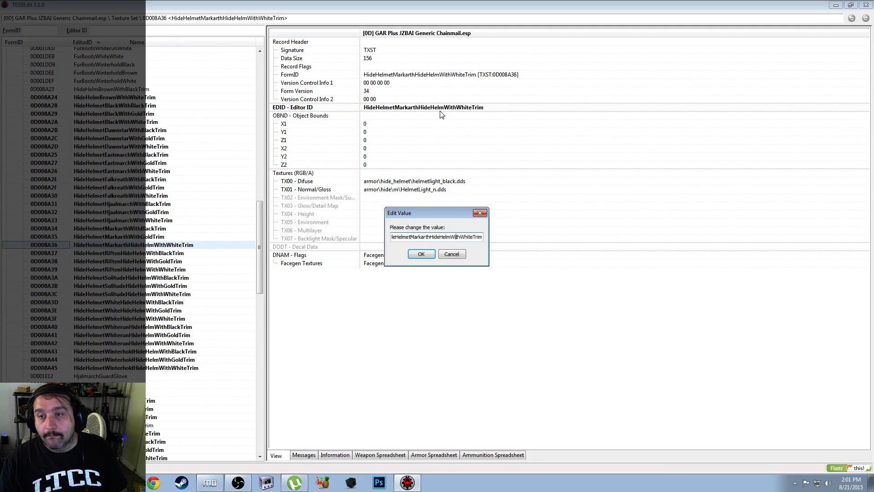
{"action": "key", "text": "Left"}
{"action": "key", "text": "Left"}
{"action": "key", "text": "Left"}
{"action": "key", "text": "Left"}
{"action": "key", "text": "Left"}
{"action": "key", "text": "Left"}
{"action": "key", "text": "Left"}
{"action": "key", "text": "Left"}
{"action": "key", "text": "Left"}
{"action": "key", "text": "Left"}
{"action": "key", "text": "Left"}
{"action": "key", "text": "Left"}
{"action": "key", "text": "Left"}
{"action": "key", "text": "BackSpace"}
{"action": "key", "text": "BackSpace"}
{"action": "key", "text": "BackSpace"}
{"action": "key", "text": "BackSpace"}
{"action": "key", "text": "BackSpace"}
{"action": "key", "text": "BackSpace"}
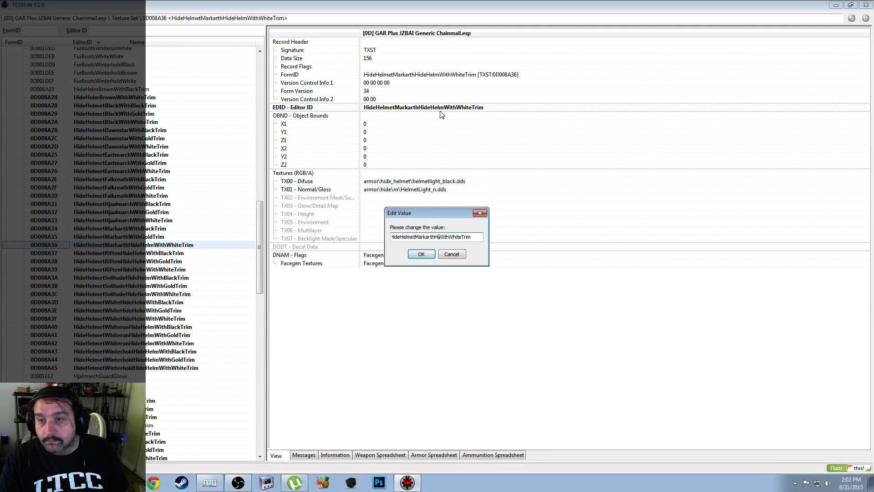
{"action": "key", "text": "BackSpace"}
{"action": "key", "text": "BackSpace"}
{"action": "key", "text": "Return"}
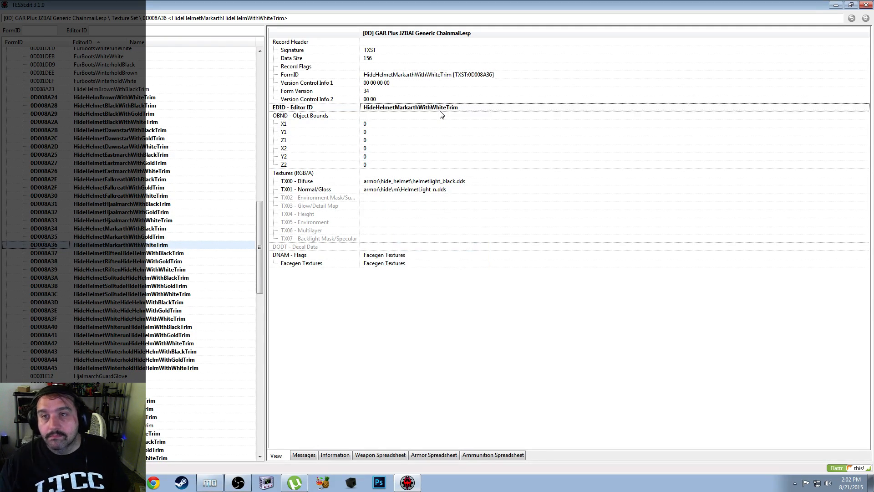
Rename the Riften black-trim texture set's Editor ID to HideHelmetRiftenWithBlackTrim
{"action": "left_click", "coordinate": [172, 254]}
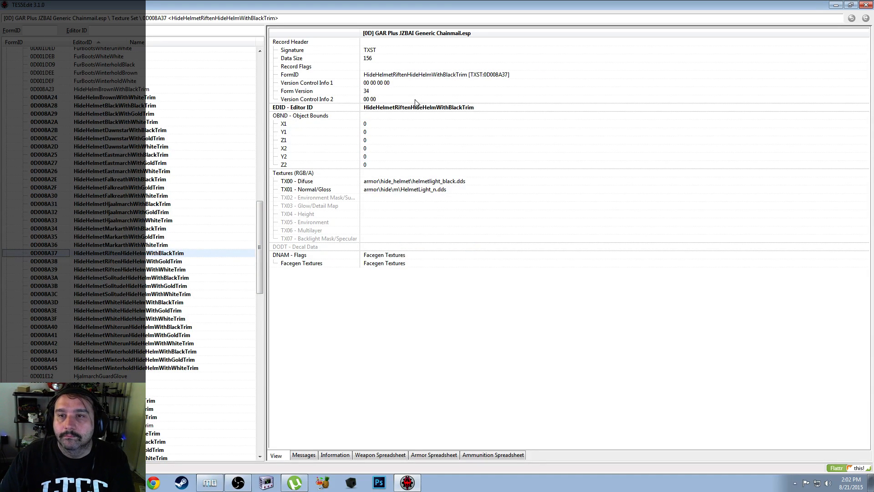
{"action": "right_click", "coordinate": [422, 109]}
{"action": "left_click", "coordinate": [437, 114]}
{"action": "key", "text": "End"}
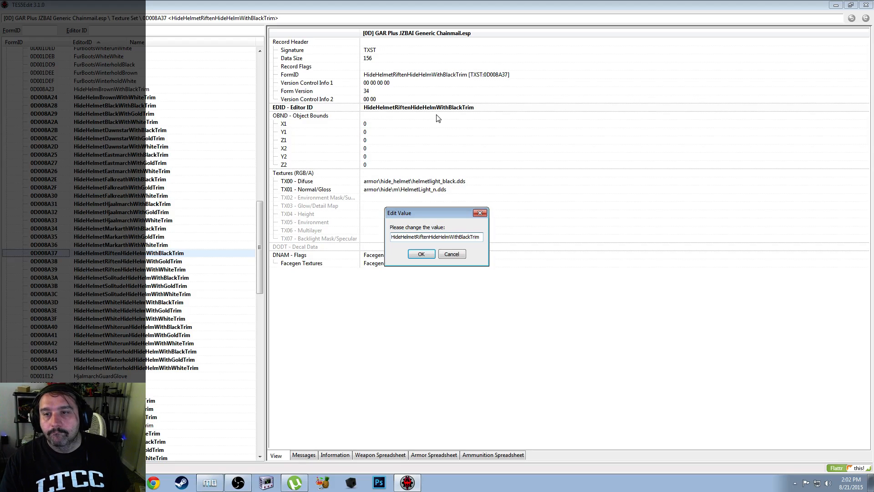
{"action": "key", "text": "BackSpace"}
{"action": "key", "text": "BackSpace"}
{"action": "key", "text": "BackSpace"}
{"action": "key", "text": "BackSpace"}
{"action": "key", "text": "BackSpace"}
{"action": "key", "text": "BackSpace"}
{"action": "key", "text": "BackSpace"}
{"action": "key", "text": "BackSpace"}
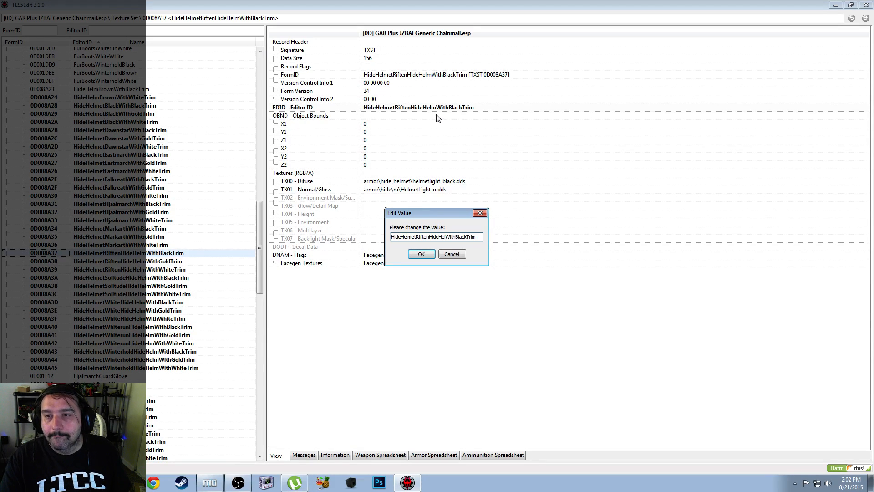
{"action": "key", "text": "Return"}
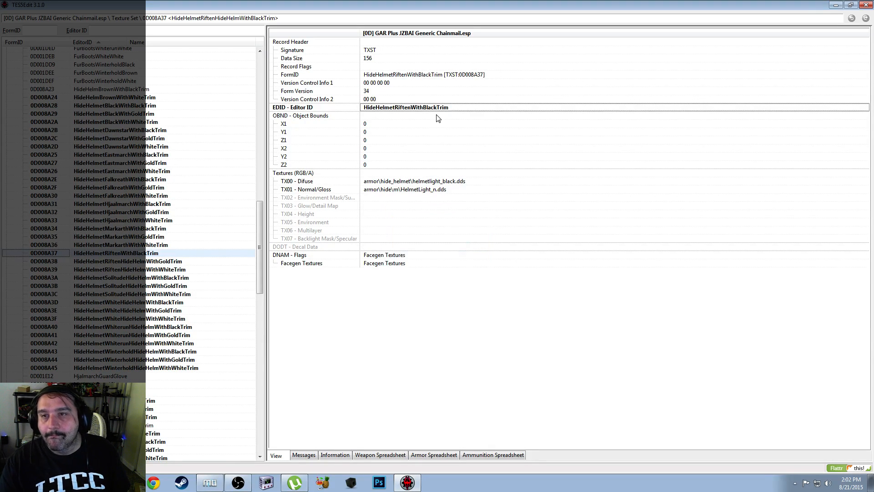
Rename the Riften gold-trim texture set's Editor ID to HideHelmetRiftenWithGoldTrim
{"action": "left_click", "coordinate": [154, 262]}
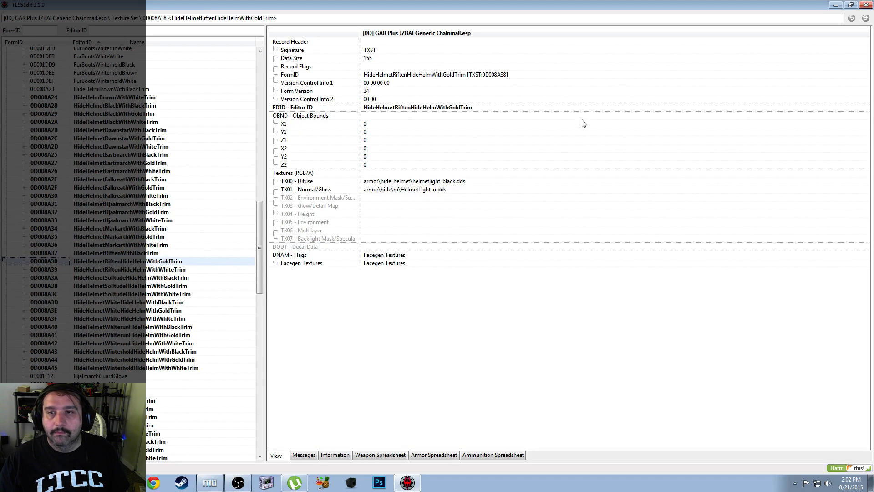
{"action": "right_click", "coordinate": [438, 109]}
{"action": "left_click", "coordinate": [455, 111]}
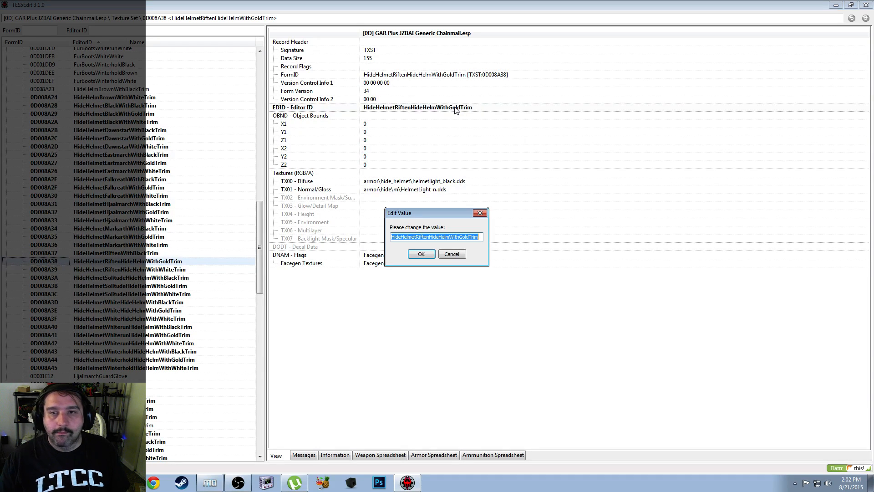
{"action": "key", "text": "End"}
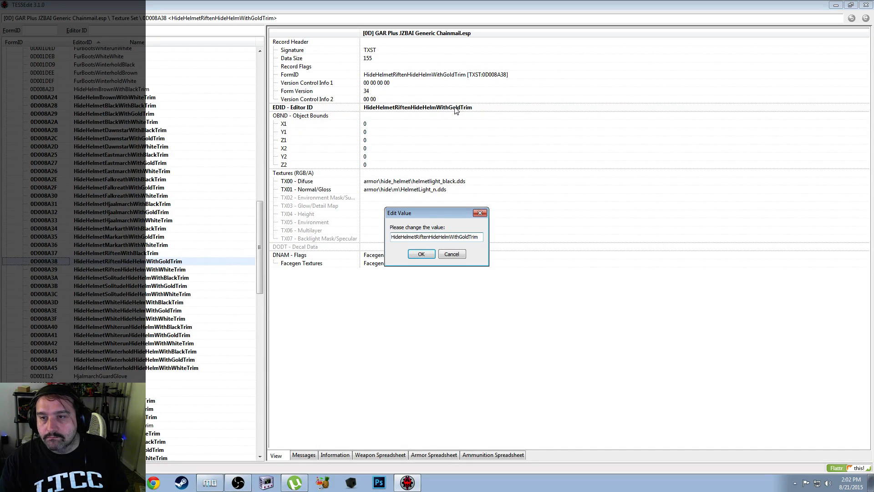
{"action": "key", "text": "Left"}
{"action": "key", "text": "Left"}
{"action": "key", "text": "Left"}
{"action": "key", "text": "Left"}
{"action": "key", "text": "Left"}
{"action": "key", "text": "Left"}
{"action": "key", "text": "Left"}
{"action": "key", "text": "Left"}
{"action": "key", "text": "Left"}
{"action": "key", "text": "Left"}
{"action": "key", "text": "Left"}
{"action": "key", "text": "Left"}
{"action": "key", "text": "BackSpace"}
{"action": "key", "text": "BackSpace"}
{"action": "key", "text": "BackSpace"}
{"action": "key", "text": "BackSpace"}
{"action": "key", "text": "BackSpace"}
{"action": "key", "text": "BackSpace"}
{"action": "key", "text": "BackSpace"}
{"action": "key", "text": "BackSpace"}
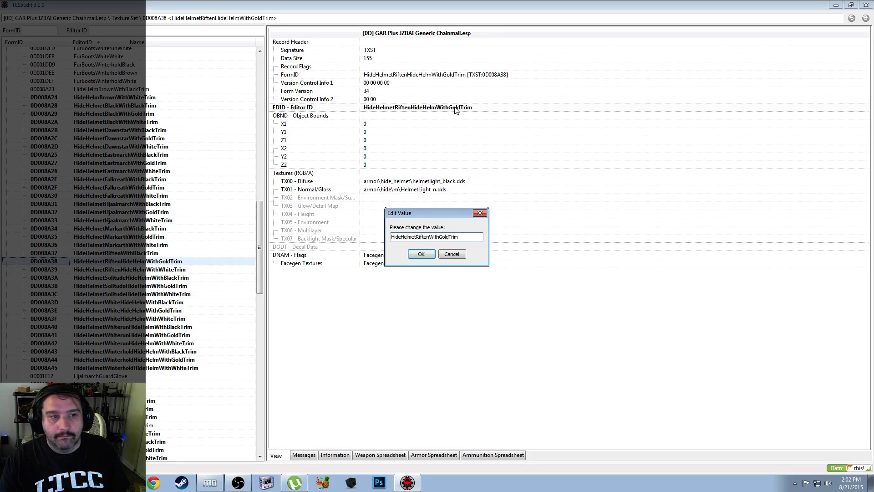
{"action": "key", "text": "Return"}
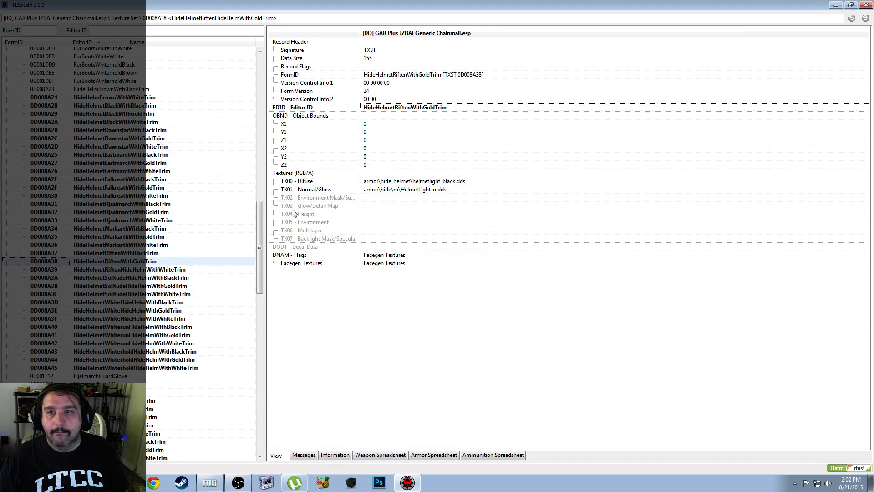
Remove the Editor ID from the Riften white-trim texture set
{"action": "left_click", "coordinate": [160, 272]}
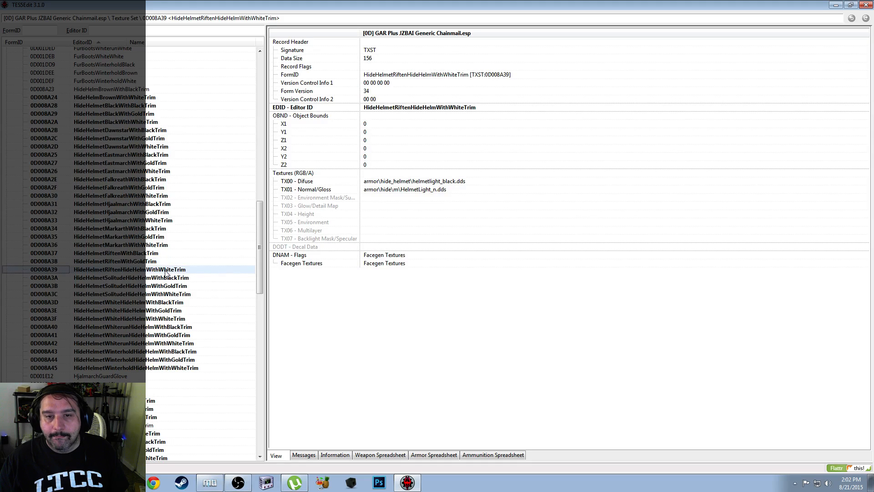
{"action": "right_click", "coordinate": [422, 110]}
{"action": "left_click", "coordinate": [445, 122]}
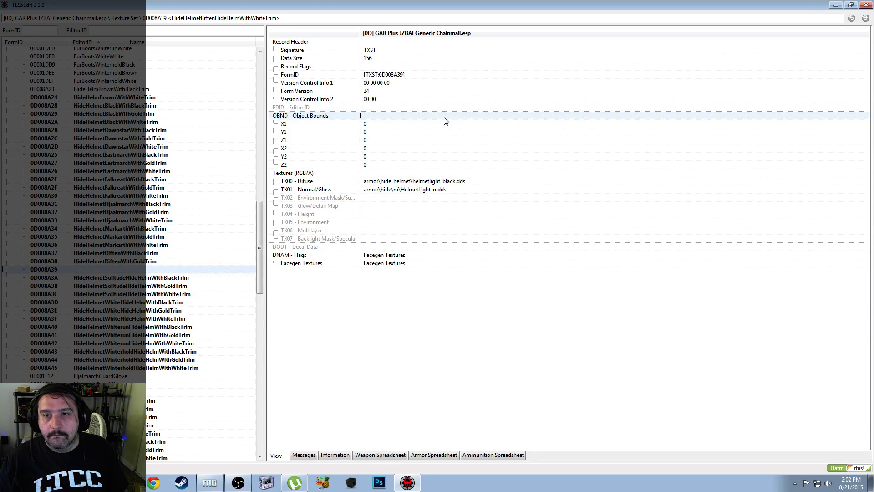
{"action": "left_click", "coordinate": [410, 110]}
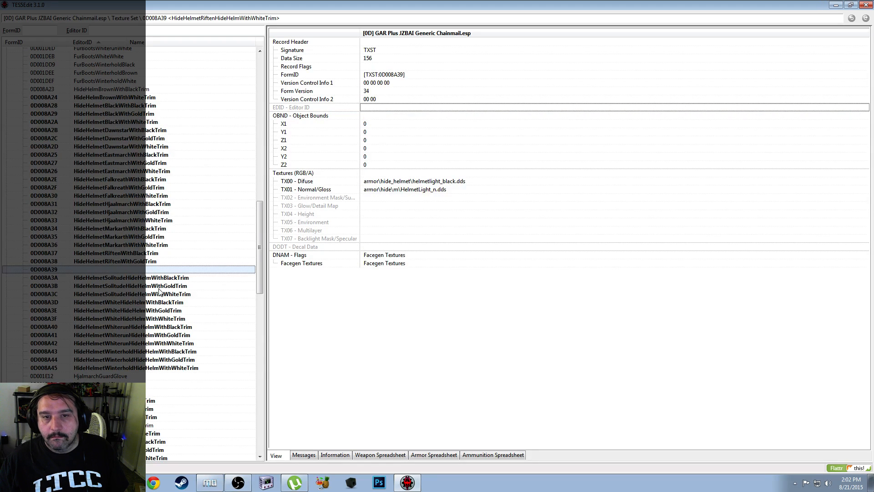
Copy the Editor ID text of the Riften gold-trim texture set without changing it
{"action": "left_click", "coordinate": [139, 262]}
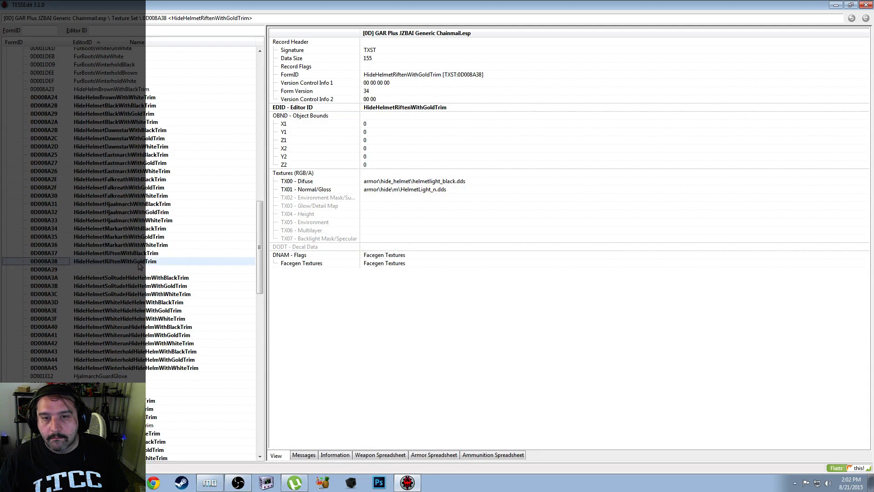
{"action": "right_click", "coordinate": [139, 265]}
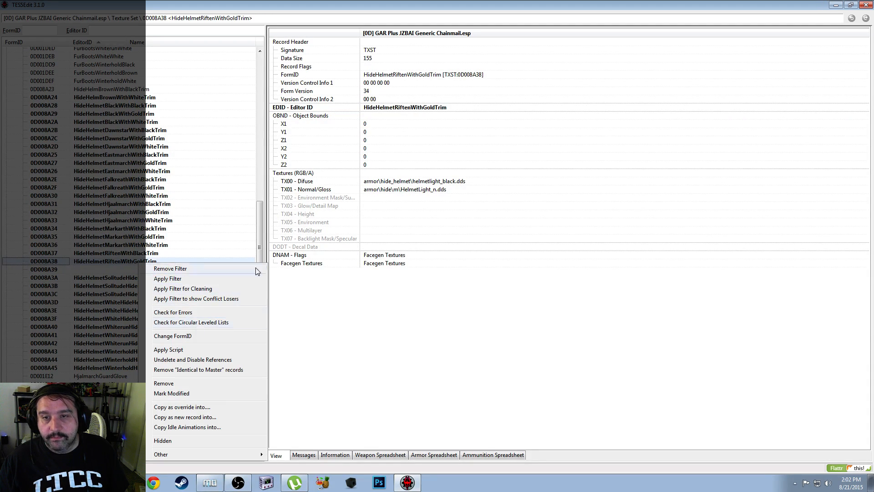
{"action": "right_click", "coordinate": [422, 110]}
{"action": "left_click", "coordinate": [432, 113]}
{"action": "key", "text": "ctrl+c"}
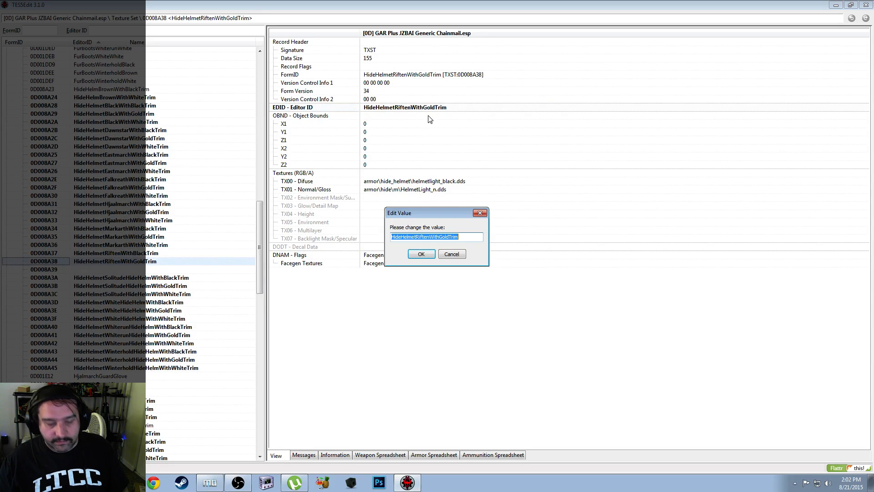
{"action": "left_click", "coordinate": [450, 258]}
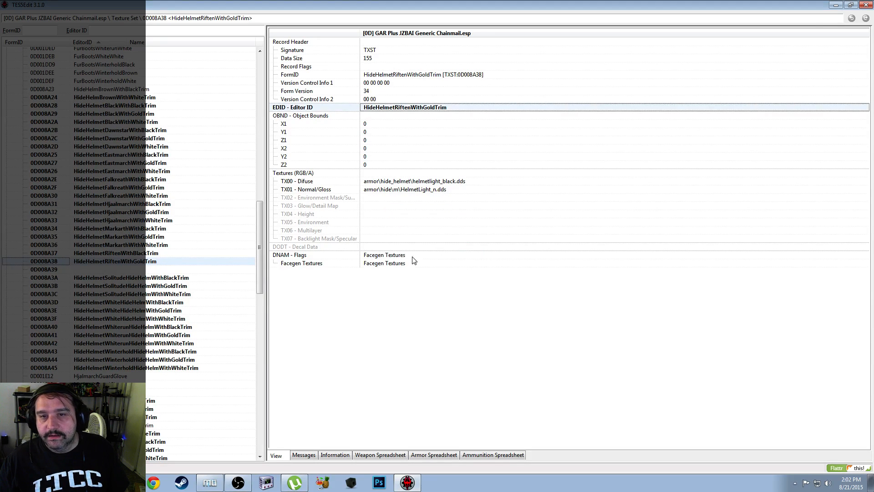
Add an Editor ID to texture set 0D008A39 from the copied name, set to HideHelmetRiftenWithWhiteTrim
{"action": "left_click", "coordinate": [158, 270]}
{"action": "right_click", "coordinate": [382, 110]}
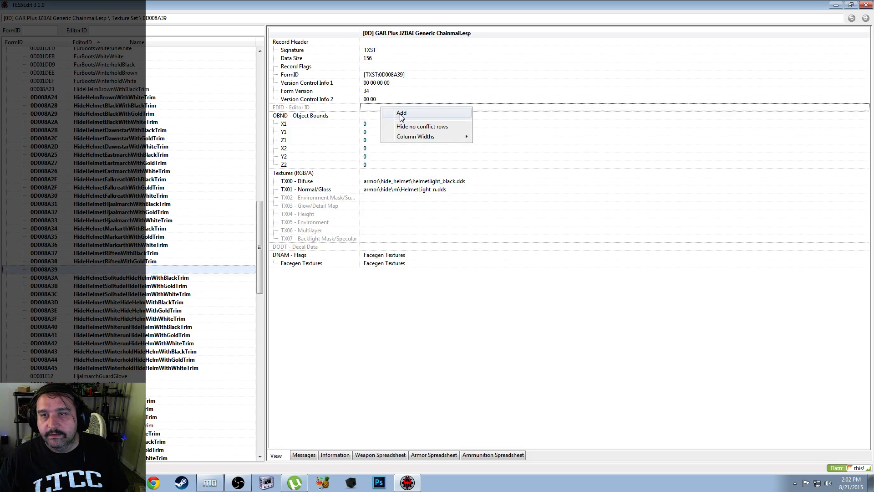
{"action": "left_click", "coordinate": [402, 116]}
{"action": "right_click", "coordinate": [398, 115]}
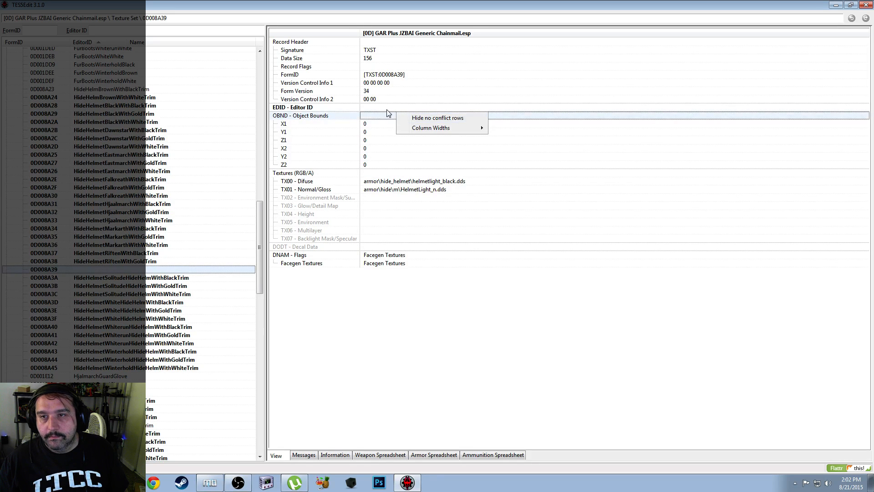
{"action": "left_click", "coordinate": [381, 108]}
{"action": "right_click", "coordinate": [380, 107]}
{"action": "left_click", "coordinate": [401, 112]}
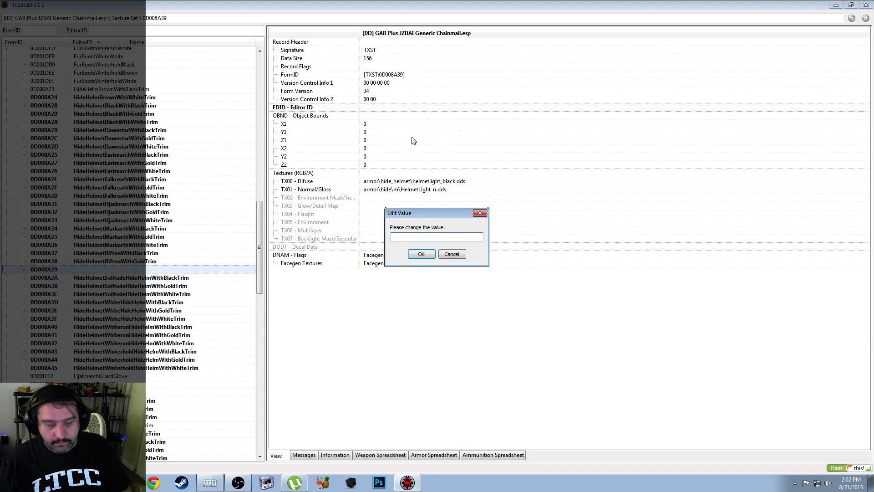
{"action": "key", "text": "ctrl+v"}
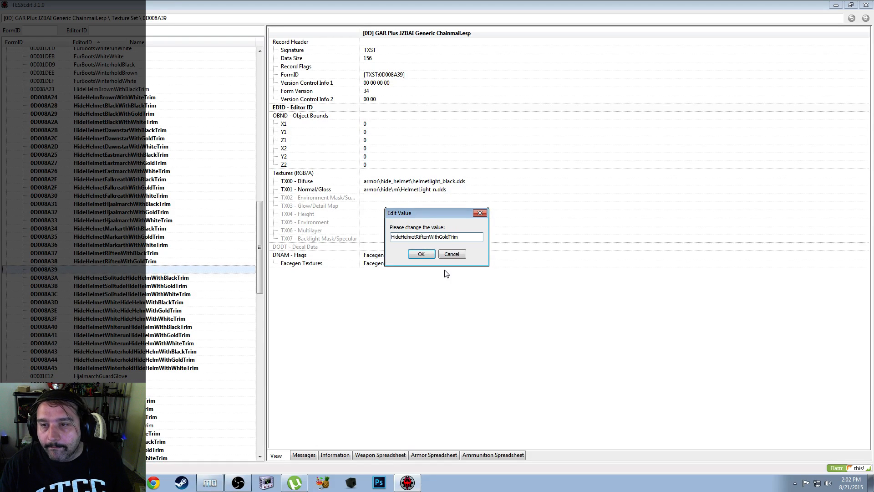
{"action": "type", "text": "White"}
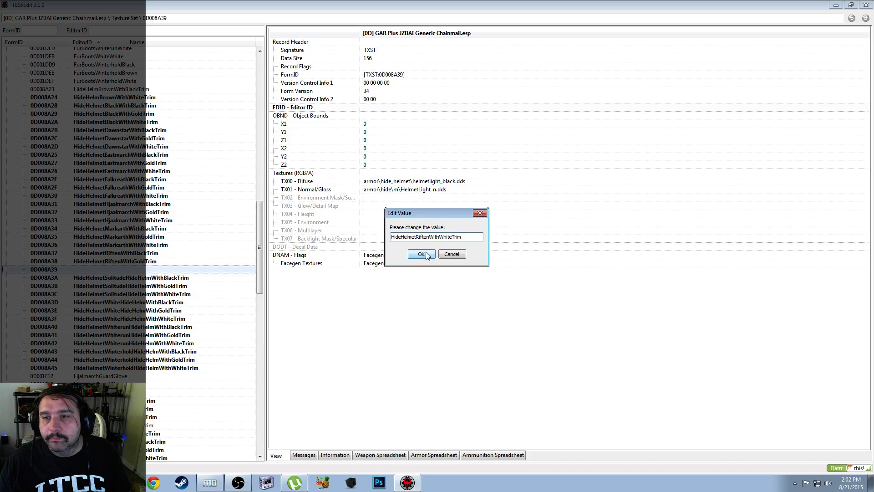
{"action": "left_click", "coordinate": [426, 254]}
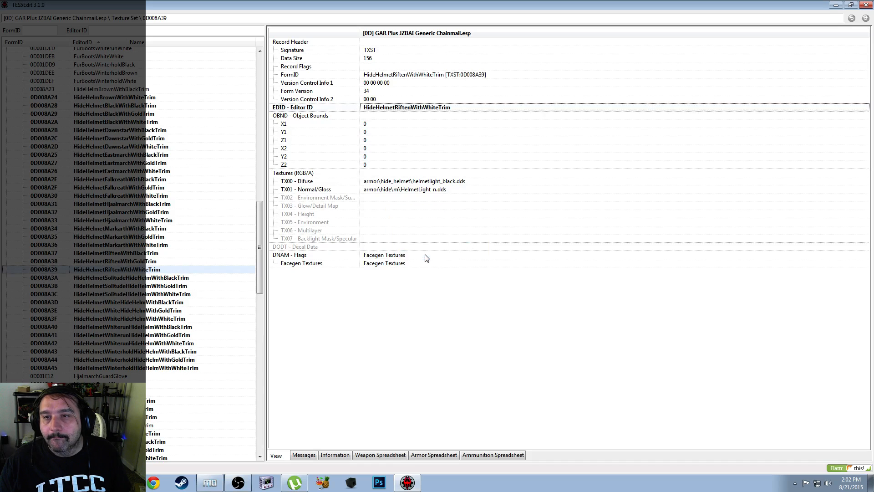
{"action": "left_click", "coordinate": [142, 273]}
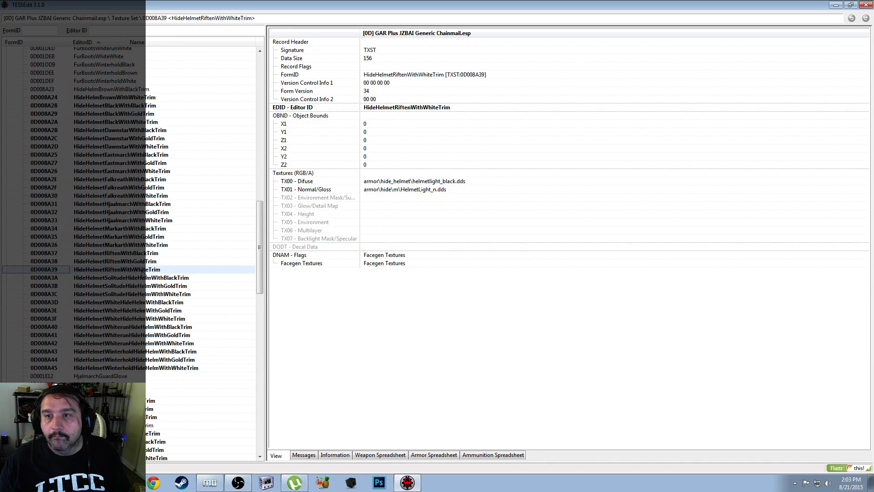
Rename the Solitude black-trim texture set's Editor ID to HideHelmetSolitudeWithBlackTrim
{"action": "left_click", "coordinate": [172, 278]}
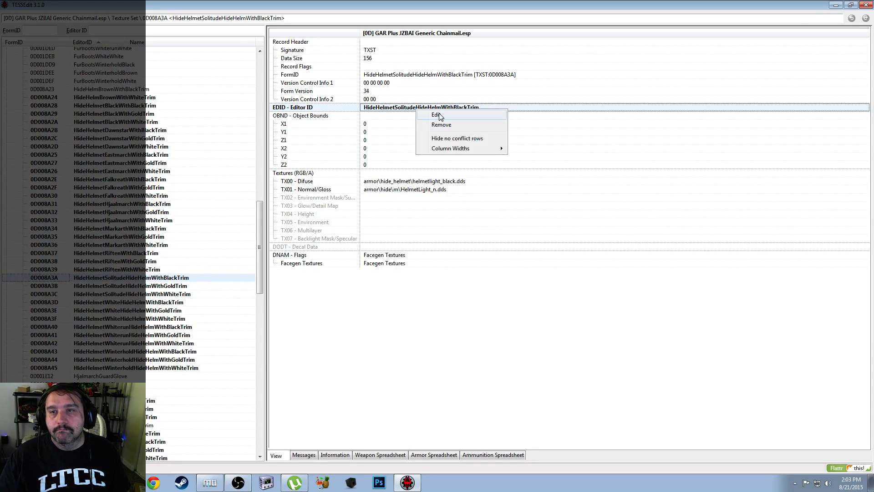
{"action": "left_click", "coordinate": [438, 114]}
{"action": "key", "text": "End"}
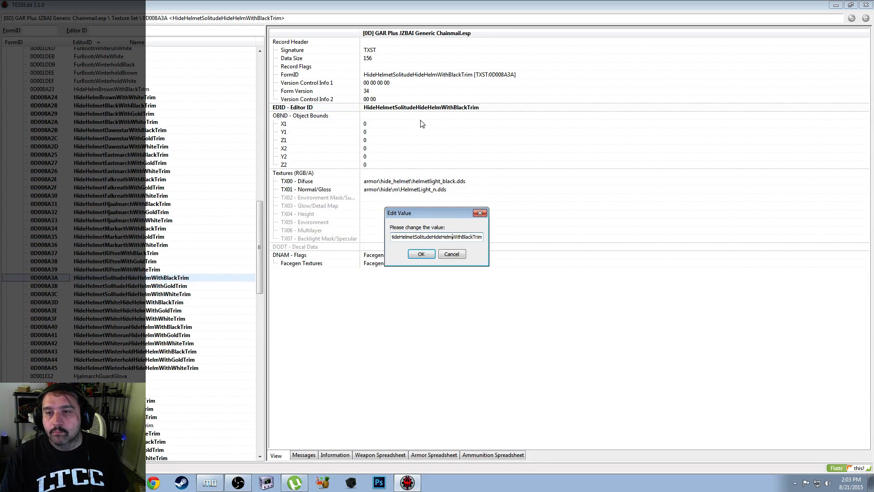
{"action": "key", "text": "Left"}
{"action": "key", "text": "Left"}
{"action": "key", "text": "Left"}
{"action": "key", "text": "Left"}
{"action": "key", "text": "Left"}
{"action": "key", "text": "Left"}
{"action": "key", "text": "Left"}
{"action": "key", "text": "Left"}
{"action": "key", "text": "Left"}
{"action": "key", "text": "Left"}
{"action": "key", "text": "Left"}
{"action": "key", "text": "Left"}
{"action": "key", "text": "Left"}
{"action": "key", "text": "BackSpace"}
{"action": "key", "text": "BackSpace"}
{"action": "key", "text": "BackSpace"}
{"action": "key", "text": "BackSpace"}
{"action": "key", "text": "BackSpace"}
{"action": "key", "text": "BackSpace"}
{"action": "key", "text": "BackSpace"}
{"action": "key", "text": "BackSpace"}
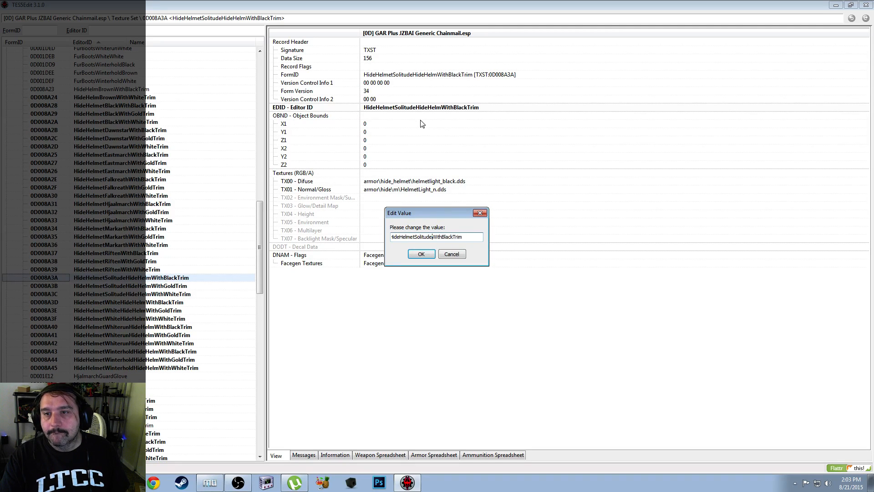
{"action": "key", "text": "Return"}
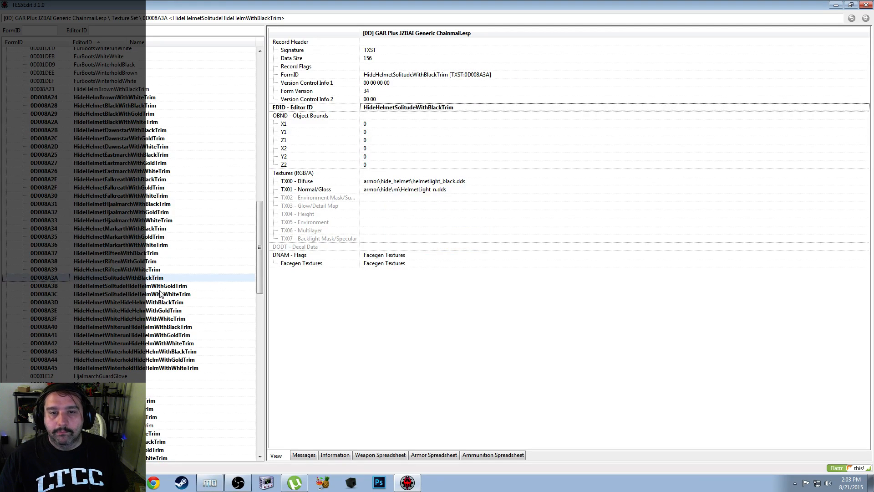
Rename the Solitude gold-trim texture set's Editor ID to HideHelmetSolitudeWithGoldTrim
{"action": "left_click", "coordinate": [162, 289]}
{"action": "right_click", "coordinate": [440, 109]}
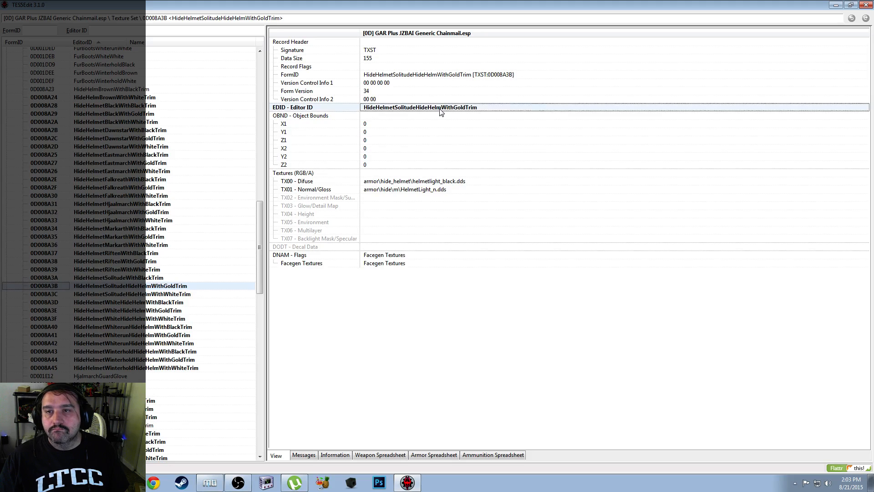
{"action": "left_click", "coordinate": [459, 114]}
{"action": "key", "text": "End"}
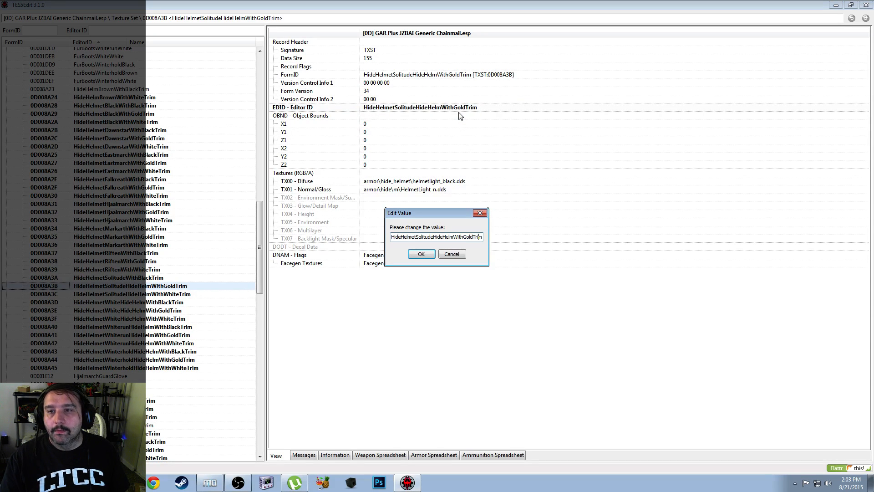
{"action": "key", "text": "BackSpace"}
{"action": "key", "text": "BackSpace"}
{"action": "key", "text": "BackSpace"}
{"action": "key", "text": "BackSpace"}
{"action": "key", "text": "BackSpace"}
{"action": "key", "text": "BackSpace"}
{"action": "key", "text": "BackSpace"}
{"action": "key", "text": "BackSpace"}
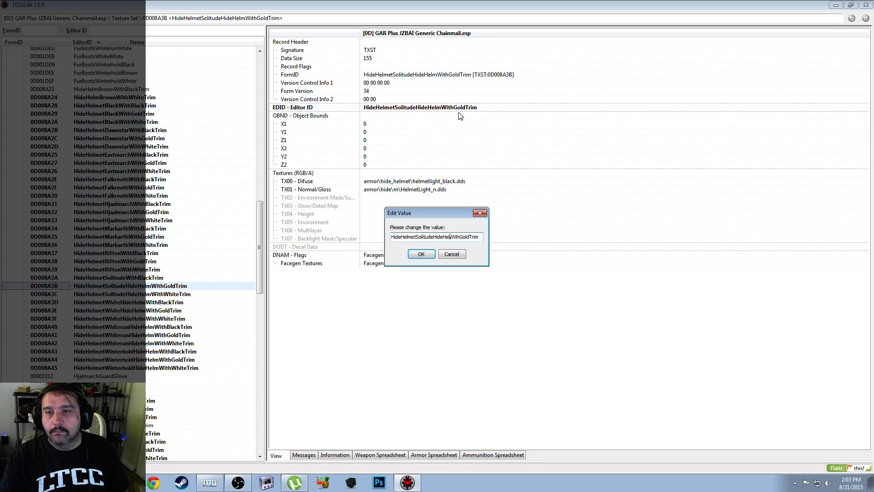
{"action": "key", "text": "Return"}
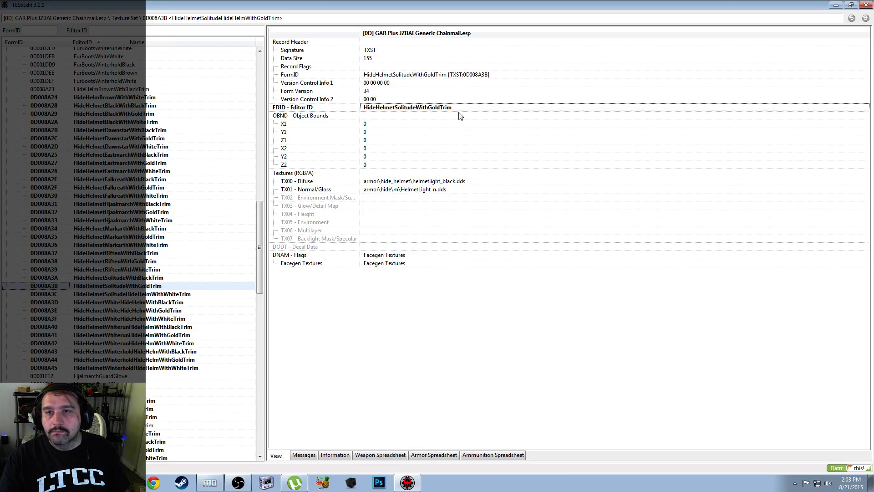
Rename the Solitude white-trim texture set's Editor ID to HideHelmetSolitudeWithWhiteTrim
{"action": "left_click", "coordinate": [167, 294]}
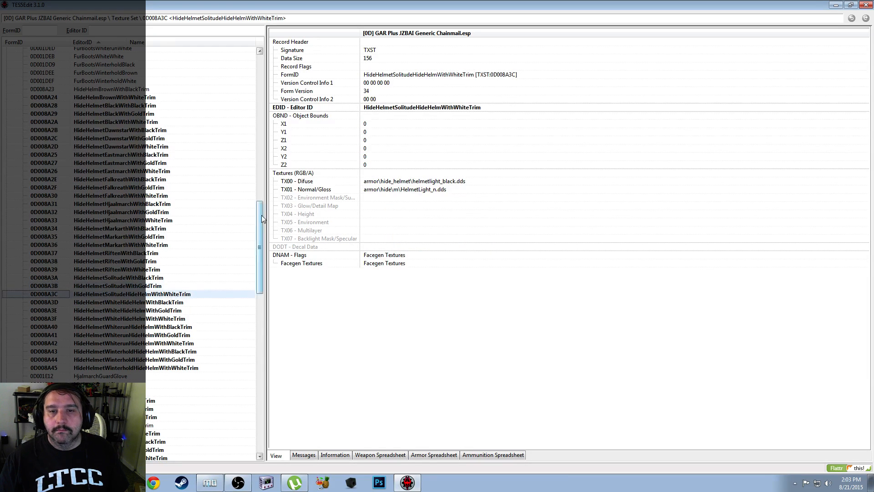
{"action": "left_click", "coordinate": [443, 108]}
{"action": "right_click", "coordinate": [450, 111]}
{"action": "left_click", "coordinate": [454, 115]}
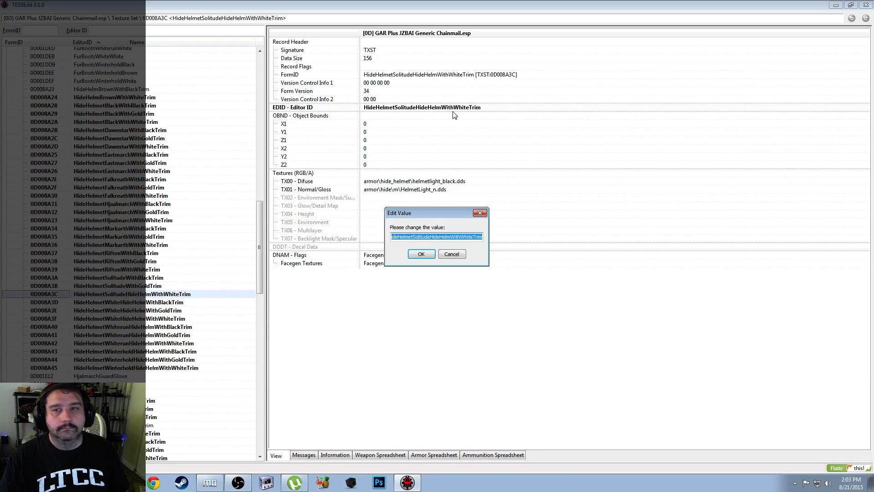
{"action": "key", "text": "End"}
{"action": "key", "text": "BackSpace"}
{"action": "key", "text": "BackSpace"}
{"action": "key", "text": "BackSpace"}
{"action": "key", "text": "BackSpace"}
{"action": "key", "text": "BackSpace"}
{"action": "key", "text": "BackSpace"}
{"action": "key", "text": "BackSpace"}
{"action": "key", "text": "BackSpace"}
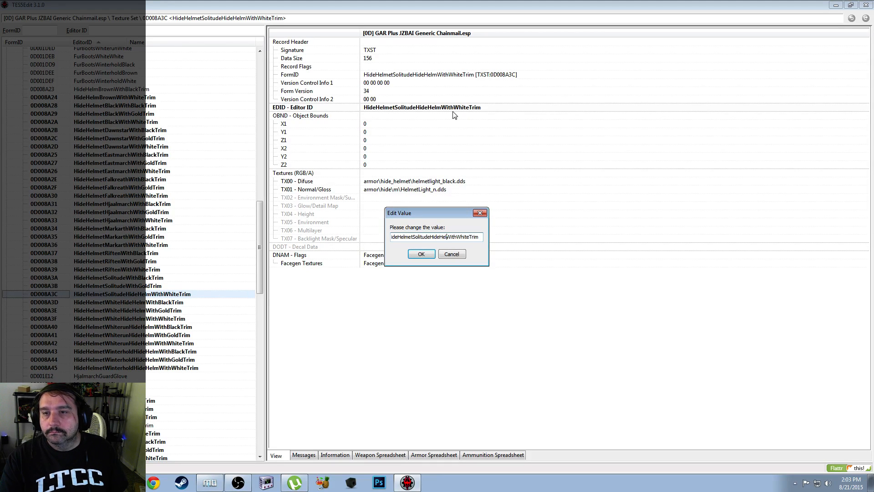
{"action": "key", "text": "Return"}
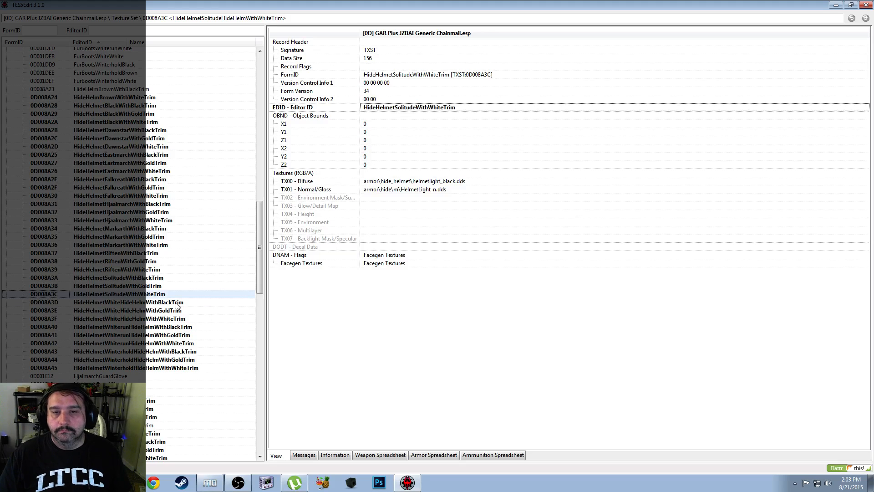
Rename the White black-trim texture set's Editor ID to HideHelmetWhiteWithBlackTrim
{"action": "left_click", "coordinate": [176, 302]}
{"action": "left_click", "coordinate": [469, 105]}
{"action": "right_click", "coordinate": [462, 108]}
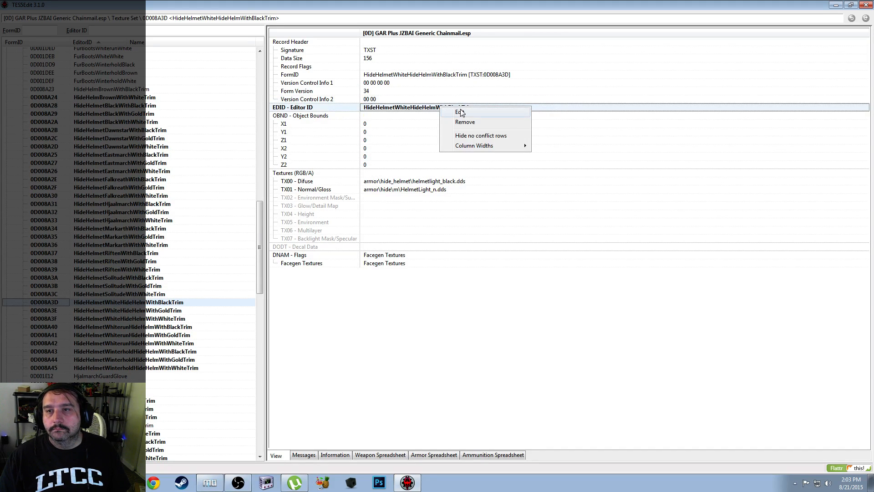
{"action": "left_click", "coordinate": [462, 114]}
{"action": "key", "text": "End"}
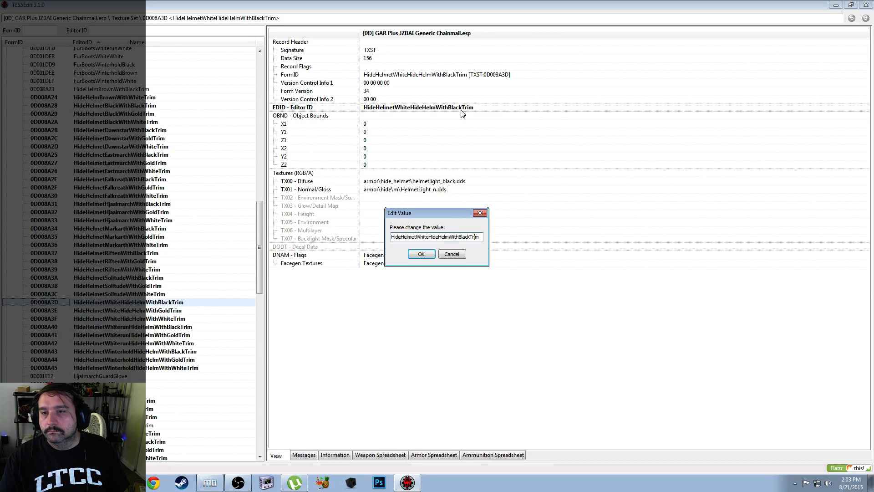
{"action": "key", "text": "BackSpace"}
{"action": "key", "text": "BackSpace"}
{"action": "key", "text": "BackSpace"}
{"action": "key", "text": "BackSpace"}
{"action": "key", "text": "BackSpace"}
{"action": "key", "text": "BackSpace"}
{"action": "key", "text": "BackSpace"}
{"action": "key", "text": "BackSpace"}
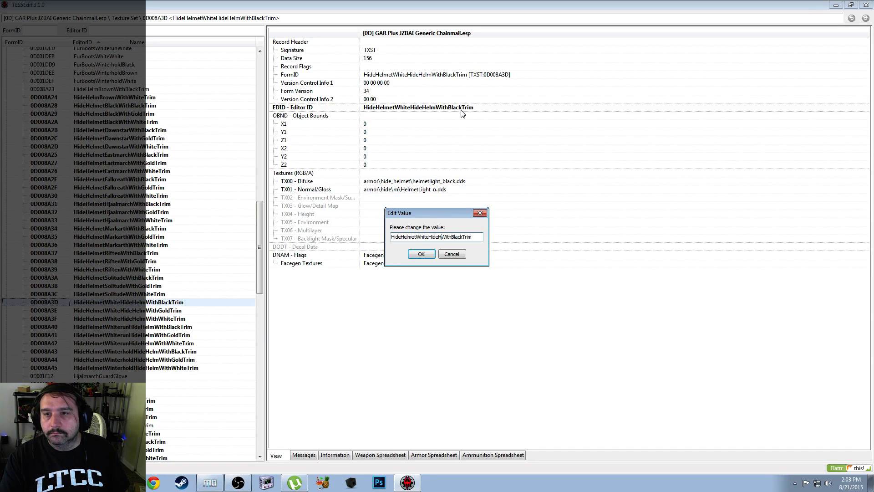
{"action": "key", "text": "Return"}
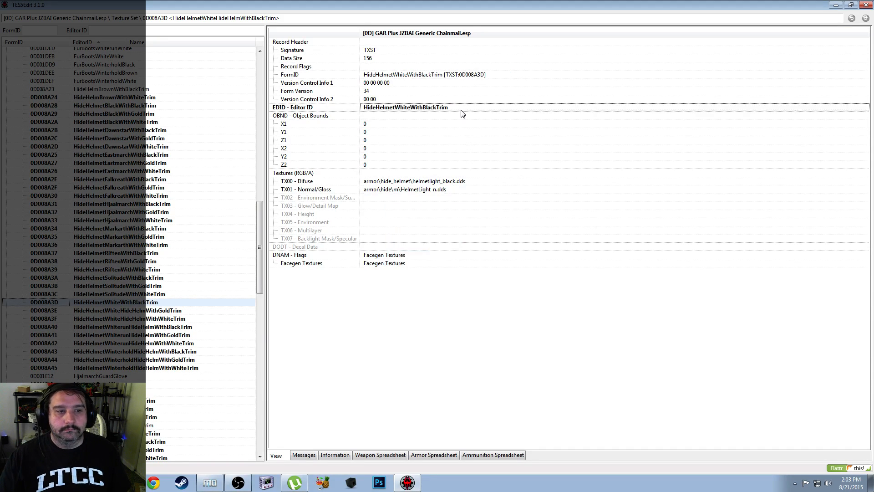
Rename the White gold-trim texture set's Editor ID to HideHelmetWhiteWithGoldTrim
{"action": "left_click", "coordinate": [175, 310]}
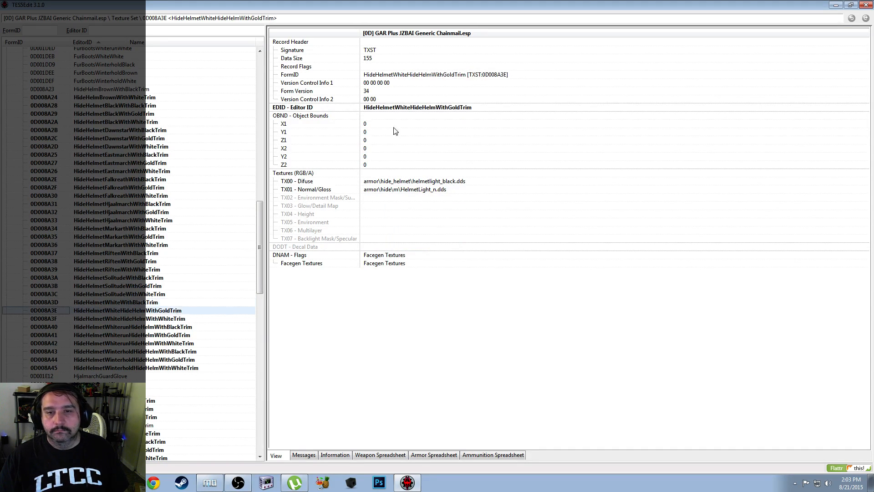
{"action": "right_click", "coordinate": [415, 106]}
{"action": "left_click", "coordinate": [433, 112]}
{"action": "key", "text": "End"}
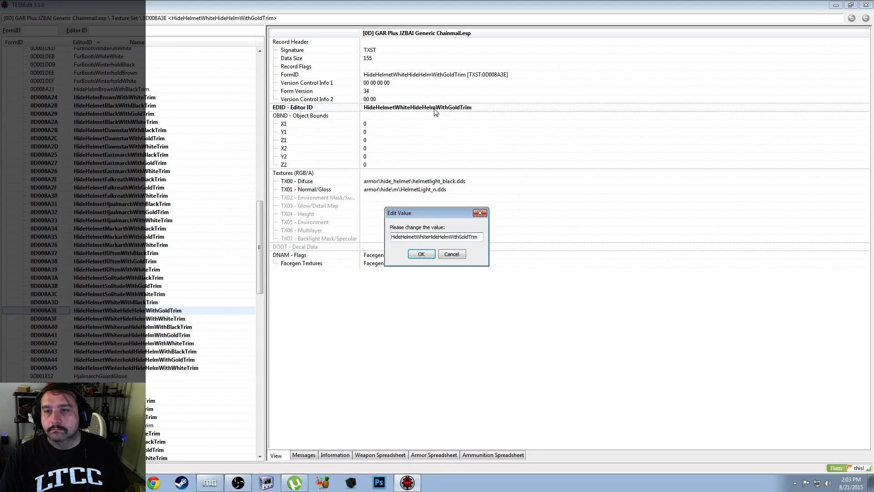
{"action": "key", "text": "BackSpace"}
{"action": "key", "text": "BackSpace"}
{"action": "key", "text": "BackSpace"}
{"action": "key", "text": "BackSpace"}
{"action": "key", "text": "BackSpace"}
{"action": "key", "text": "BackSpace"}
{"action": "key", "text": "BackSpace"}
{"action": "key", "text": "BackSpace"}
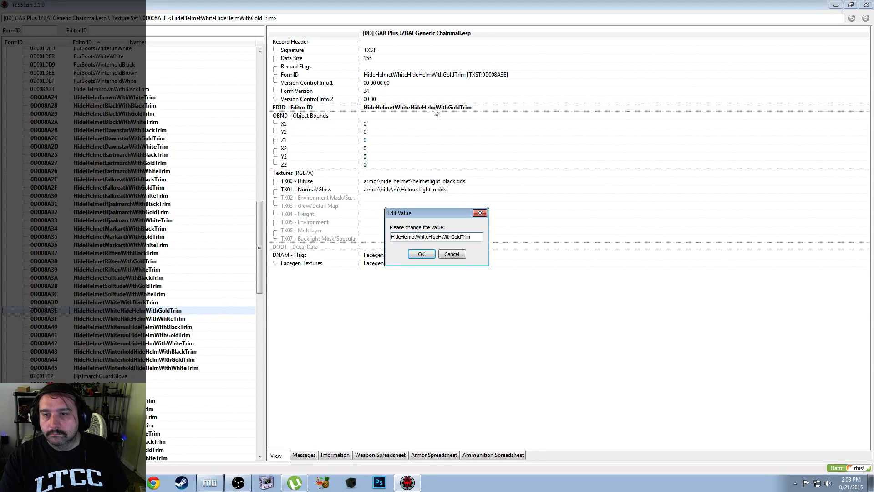
{"action": "key", "text": "Return"}
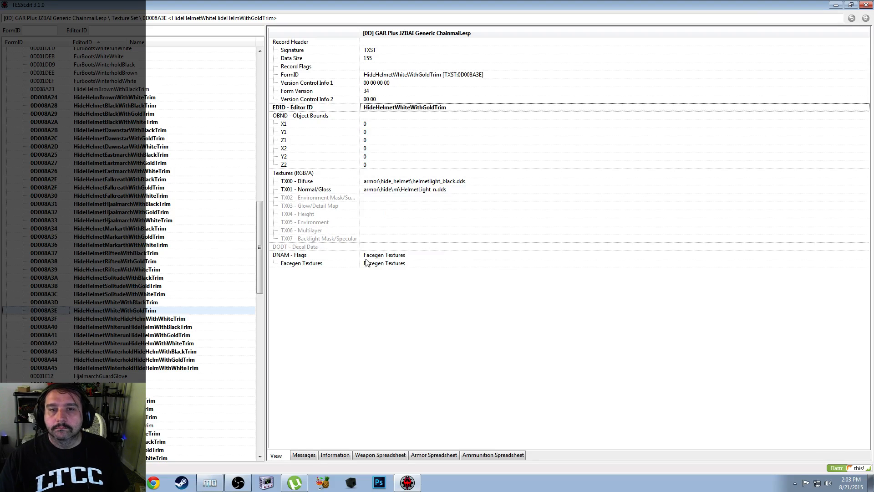
Rename the White white-trim texture set's Editor ID to HideHelmetWhiteWithWhiteTrim and save GAR Plus JZBAI Generic Chainmail.esp
{"action": "left_click", "coordinate": [158, 320]}
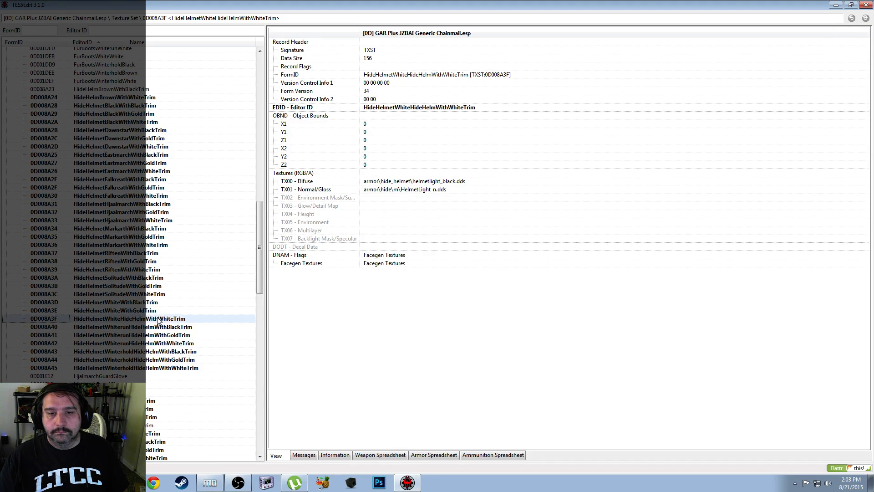
{"action": "right_click", "coordinate": [457, 109]}
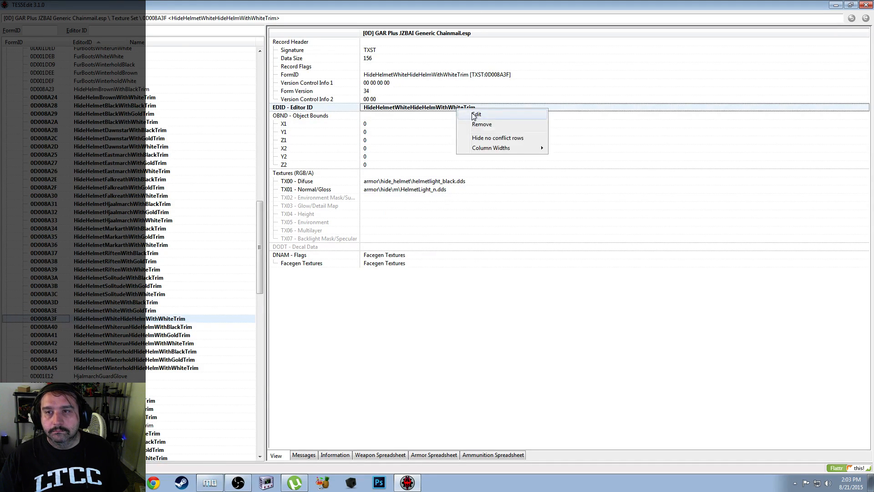
{"action": "left_click", "coordinate": [476, 114]}
{"action": "key", "text": "End"}
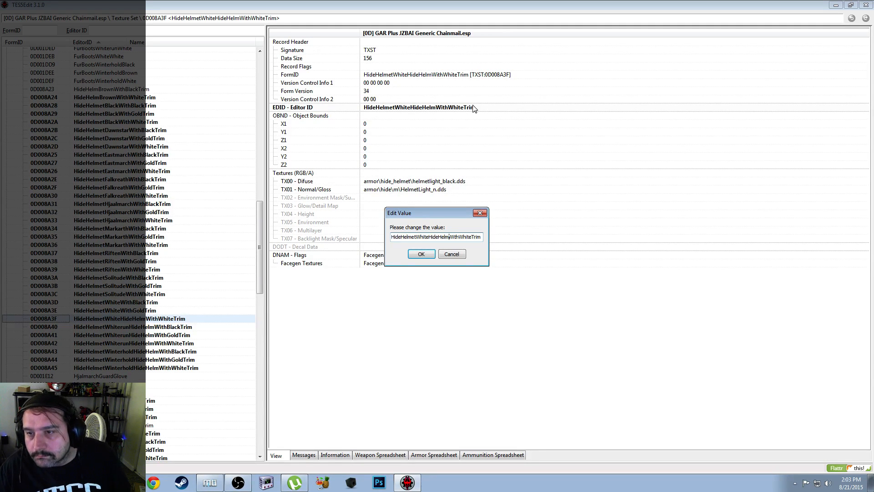
{"action": "key", "text": "BackSpace"}
{"action": "key", "text": "BackSpace"}
{"action": "key", "text": "BackSpace"}
{"action": "key", "text": "BackSpace"}
{"action": "key", "text": "BackSpace"}
{"action": "key", "text": "BackSpace"}
{"action": "key", "text": "BackSpace"}
{"action": "key", "text": "BackSpace"}
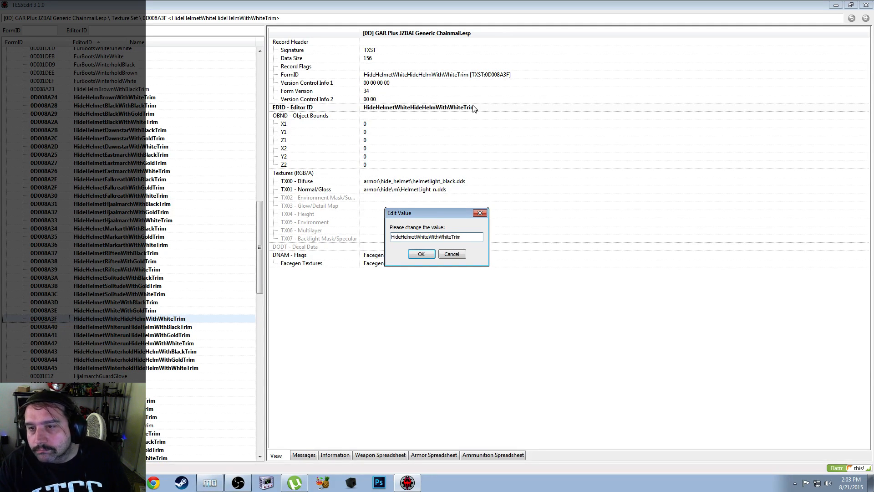
{"action": "key", "text": "Return"}
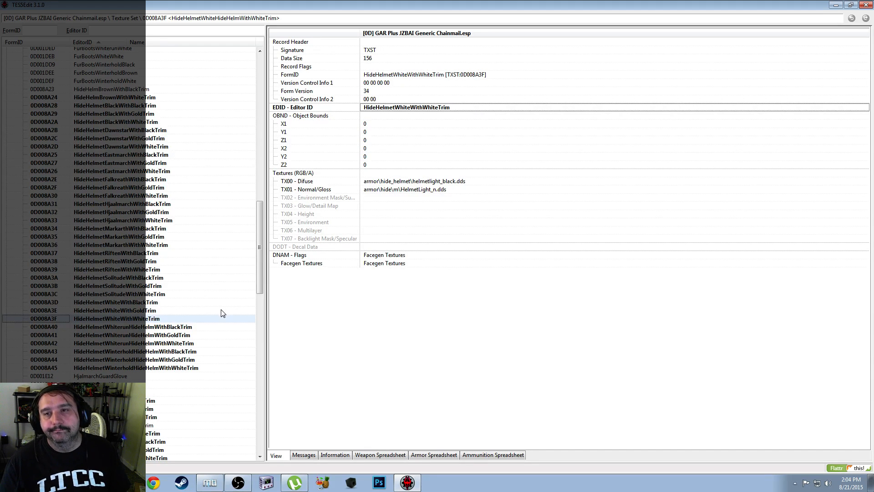
{"action": "key", "text": "ctrl+s"}
{"action": "left_click", "coordinate": [492, 372]}
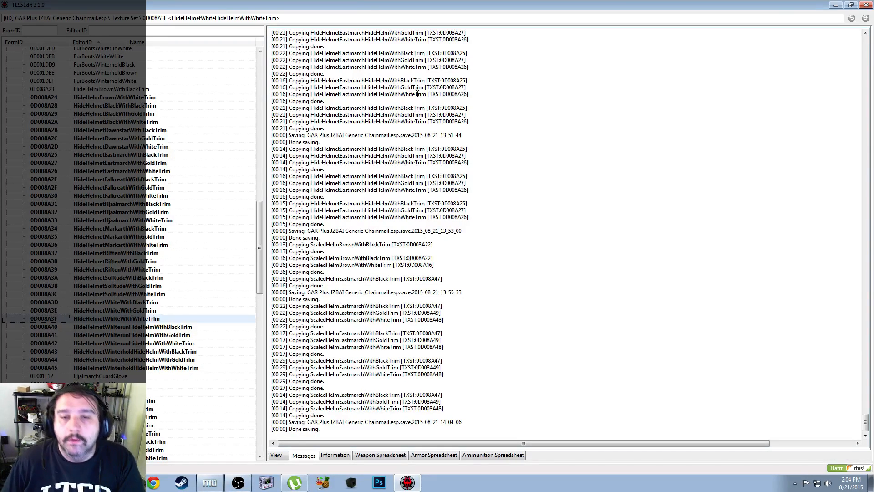
Rename the Whiterun black-trim texture set's Editor ID to HideHelmetWhiterunWithBlackTrim
{"action": "left_click", "coordinate": [182, 326]}
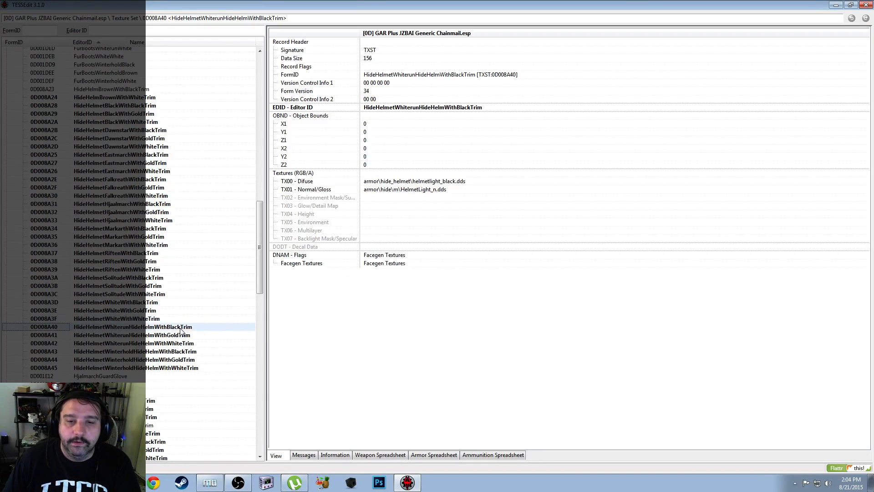
{"action": "right_click", "coordinate": [445, 108]}
{"action": "left_click", "coordinate": [458, 113]}
{"action": "key", "text": "End"}
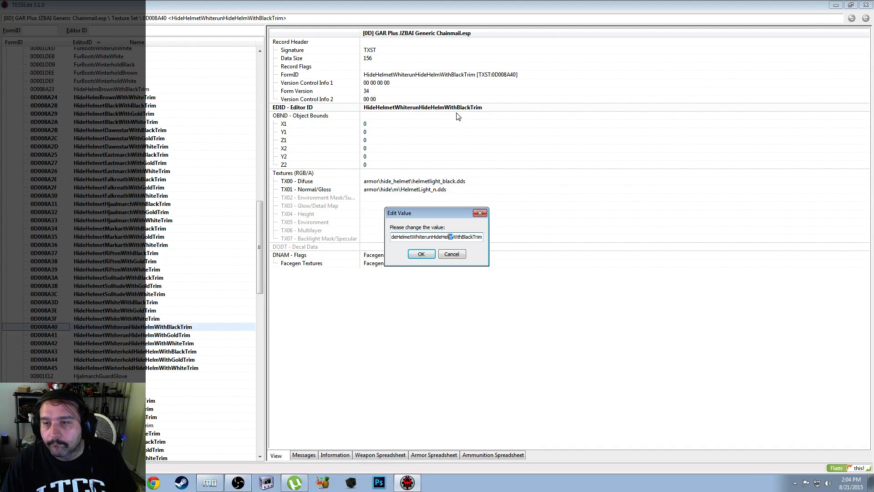
{"action": "key", "text": "Delete"}
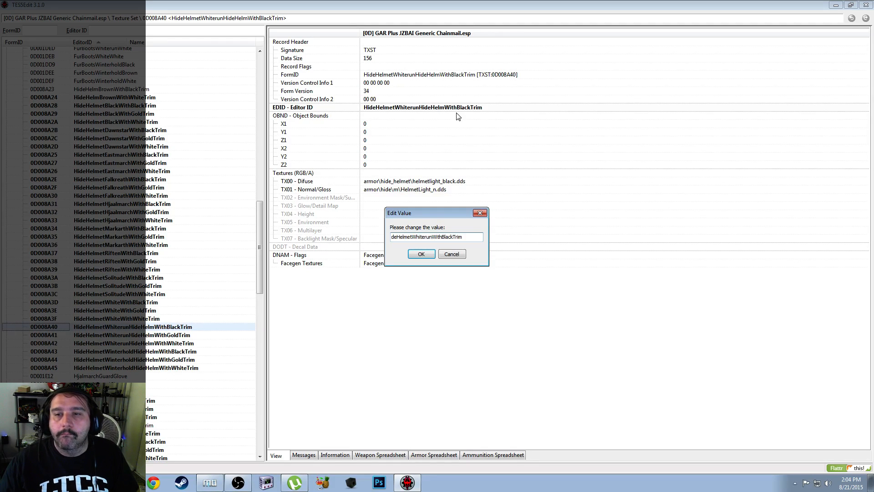
{"action": "left_click", "coordinate": [421, 254]}
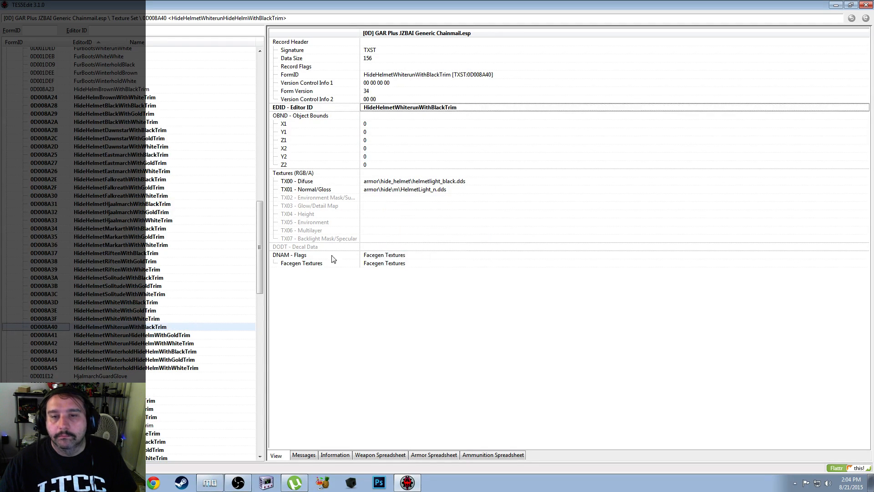
Rename the Whiterun gold-trim texture set's Editor ID to HideHelmetWhiterunWithGoldTrim
{"action": "left_click", "coordinate": [191, 335]}
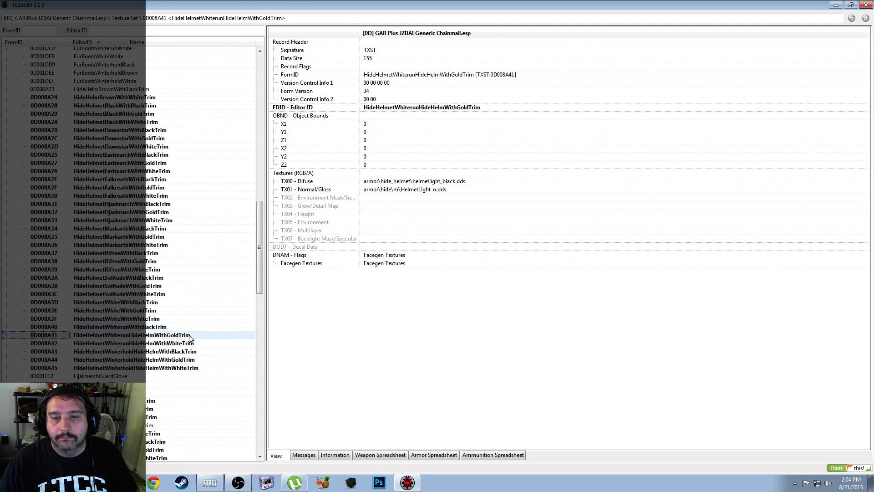
{"action": "right_click", "coordinate": [453, 108]}
{"action": "left_click", "coordinate": [468, 116]}
{"action": "key", "text": "End"}
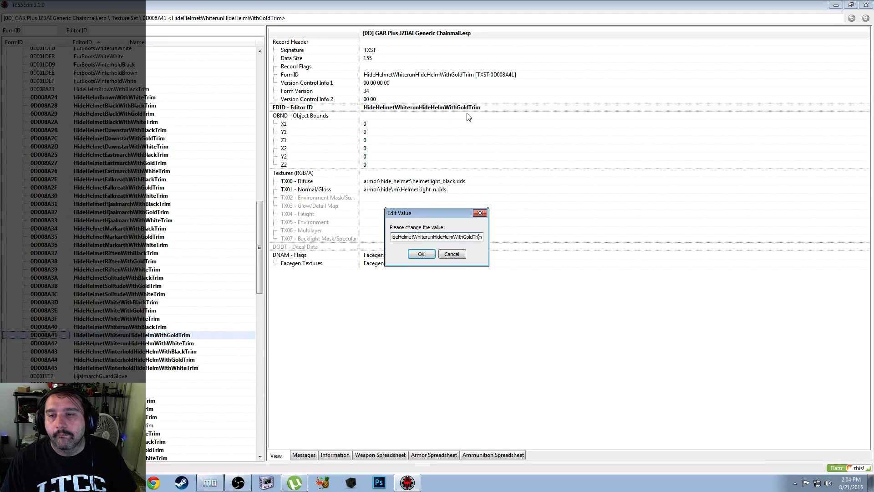
{"action": "key", "text": "BackSpace"}
{"action": "key", "text": "BackSpace"}
{"action": "key", "text": "BackSpace"}
{"action": "key", "text": "BackSpace"}
{"action": "key", "text": "BackSpace"}
{"action": "key", "text": "BackSpace"}
{"action": "key", "text": "BackSpace"}
{"action": "key", "text": "BackSpace"}
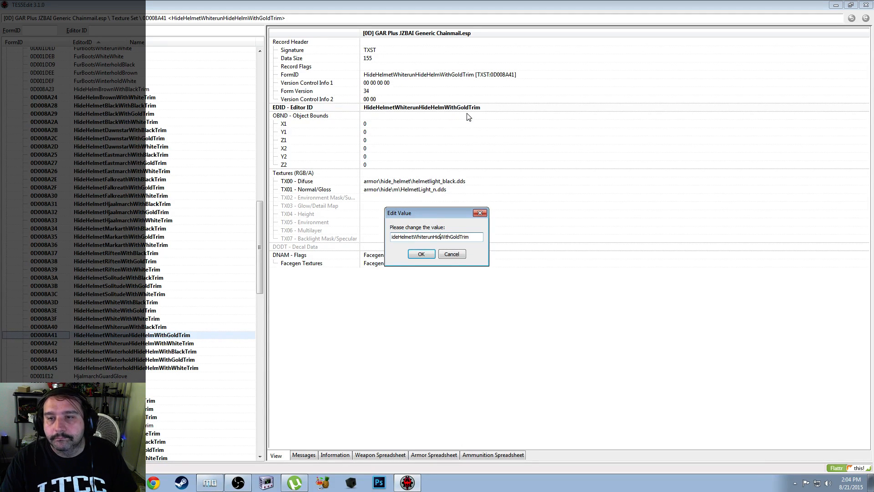
{"action": "key", "text": "Return"}
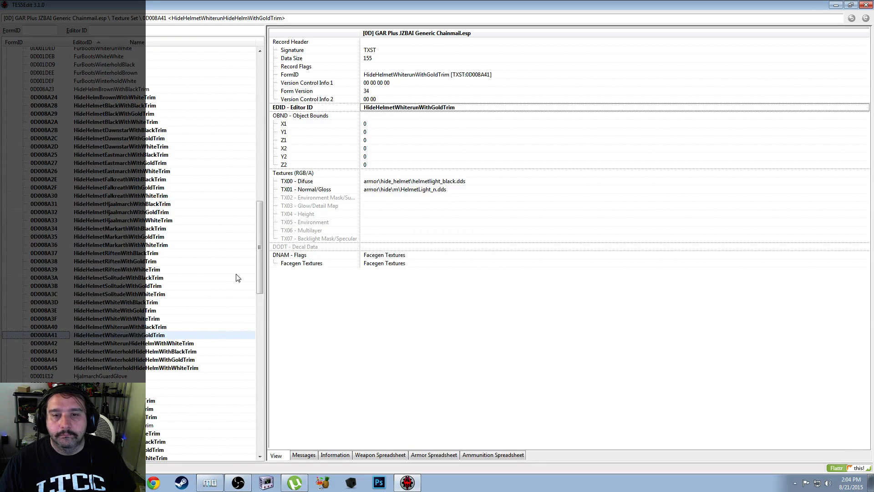
Rename the Whiterun white-trim texture set's Editor ID to HideHelmetWhiterunWithWhiteTrim
{"action": "left_click", "coordinate": [160, 344]}
{"action": "right_click", "coordinate": [450, 109]}
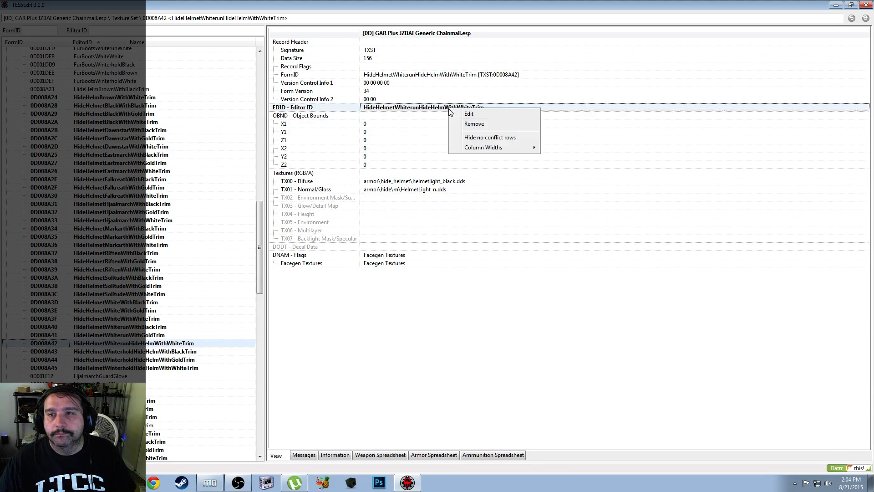
{"action": "left_click", "coordinate": [463, 116]}
{"action": "key", "text": "Left"}
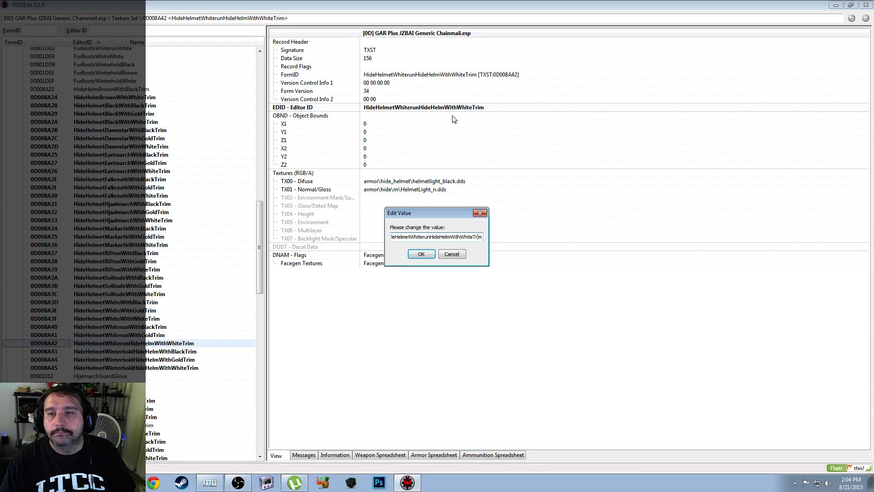
{"action": "key", "text": "BackSpace"}
{"action": "key", "text": "BackSpace"}
{"action": "key", "text": "BackSpace"}
{"action": "key", "text": "BackSpace"}
{"action": "key", "text": "BackSpace"}
{"action": "key", "text": "BackSpace"}
{"action": "key", "text": "BackSpace"}
{"action": "key", "text": "BackSpace"}
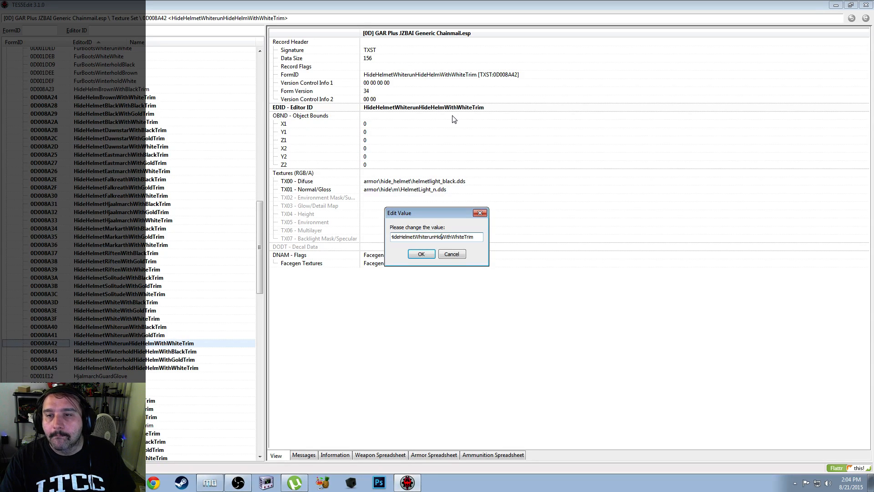
{"action": "key", "text": "Return"}
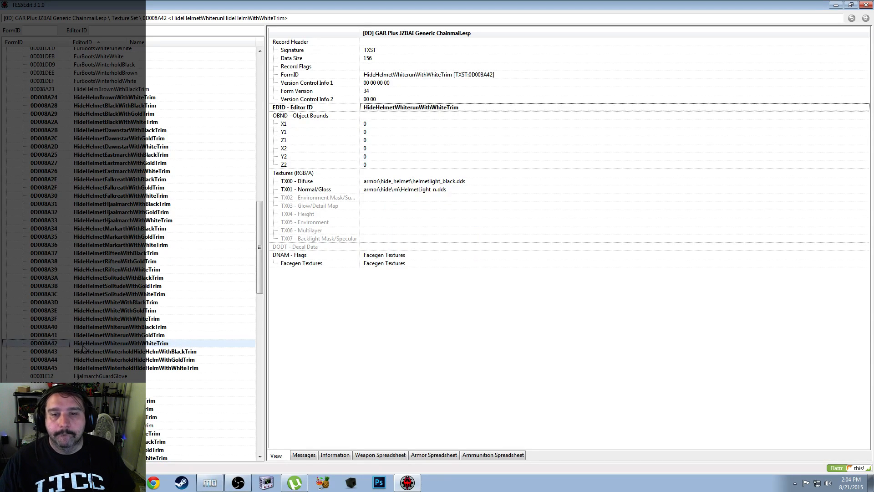
Rename the Winterhold black-trim texture set's Editor ID to HideHelmetWinterholdWithBlackTrim
{"action": "left_click", "coordinate": [150, 352]}
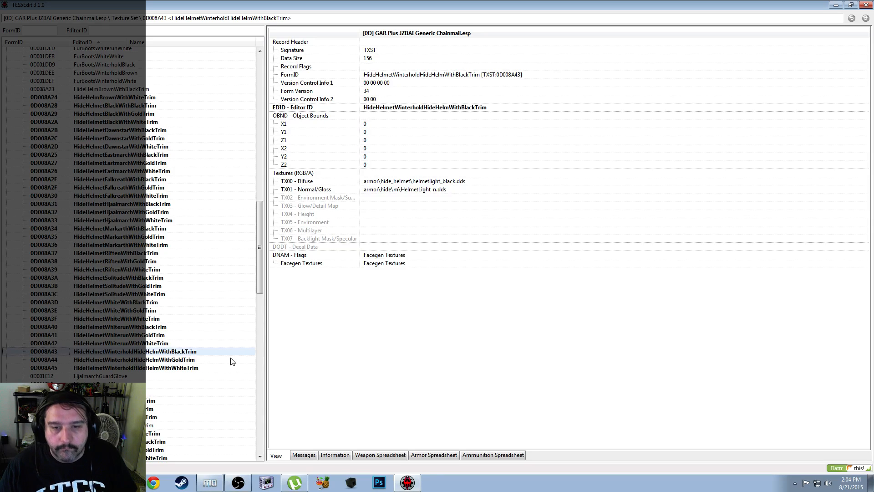
{"action": "right_click", "coordinate": [448, 109]}
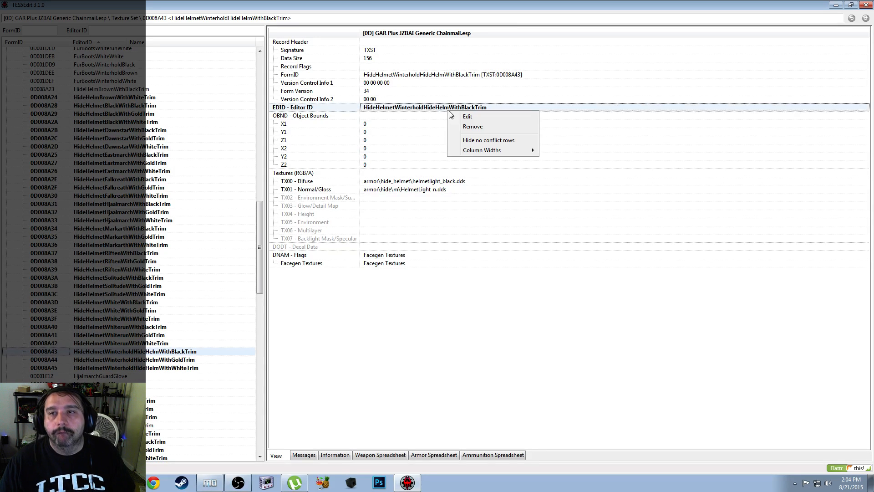
{"action": "left_click", "coordinate": [465, 117]}
{"action": "key", "text": "End"}
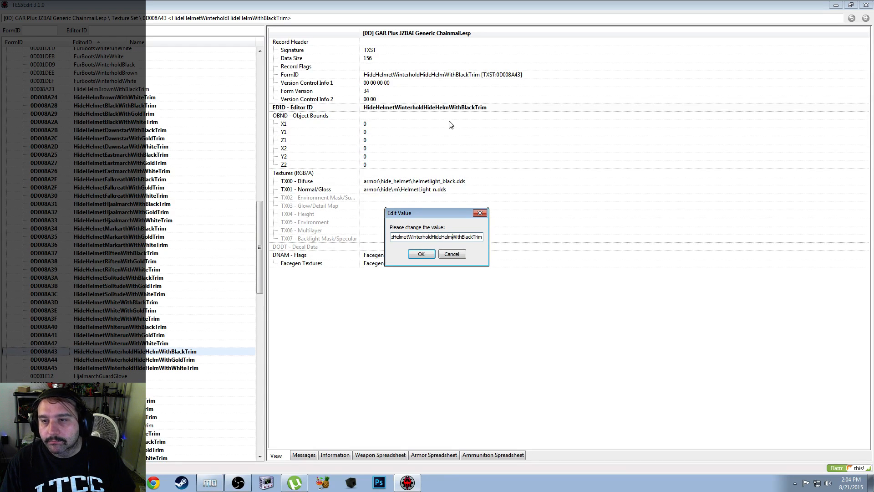
{"action": "key", "text": "Left"}
{"action": "key", "text": "Left"}
{"action": "key", "text": "Left"}
{"action": "key", "text": "Left"}
{"action": "key", "text": "Left"}
{"action": "key", "text": "Left"}
{"action": "key", "text": "Left"}
{"action": "key", "text": "Left"}
{"action": "key", "text": "Left"}
{"action": "key", "text": "Left"}
{"action": "key", "text": "Left"}
{"action": "key", "text": "Left"}
{"action": "key", "text": "Left"}
{"action": "key", "text": "BackSpace"}
{"action": "key", "text": "BackSpace"}
{"action": "key", "text": "BackSpace"}
{"action": "key", "text": "BackSpace"}
{"action": "key", "text": "BackSpace"}
{"action": "key", "text": "BackSpace"}
{"action": "key", "text": "BackSpace"}
{"action": "key", "text": "BackSpace"}
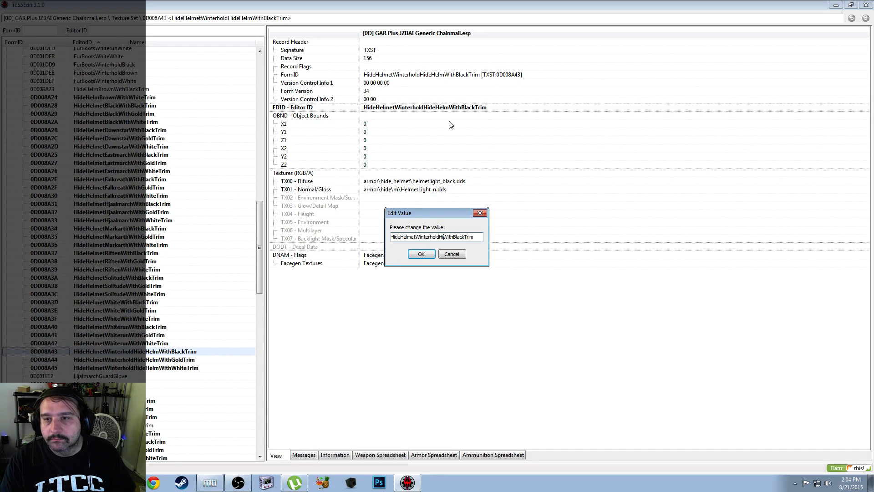
{"action": "key", "text": "Return"}
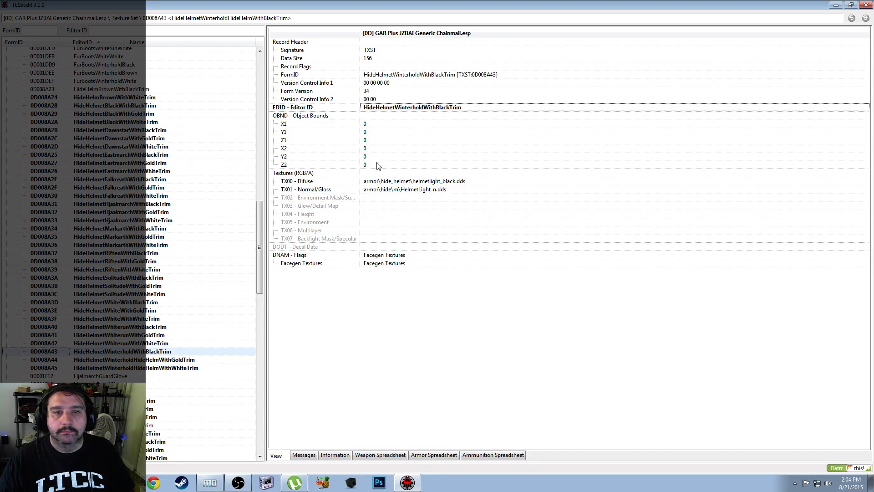
Rename the Winterhold gold-trim texture set's Editor ID to HideHelmetWinterholdWithGoldTrim
{"action": "left_click", "coordinate": [137, 360]}
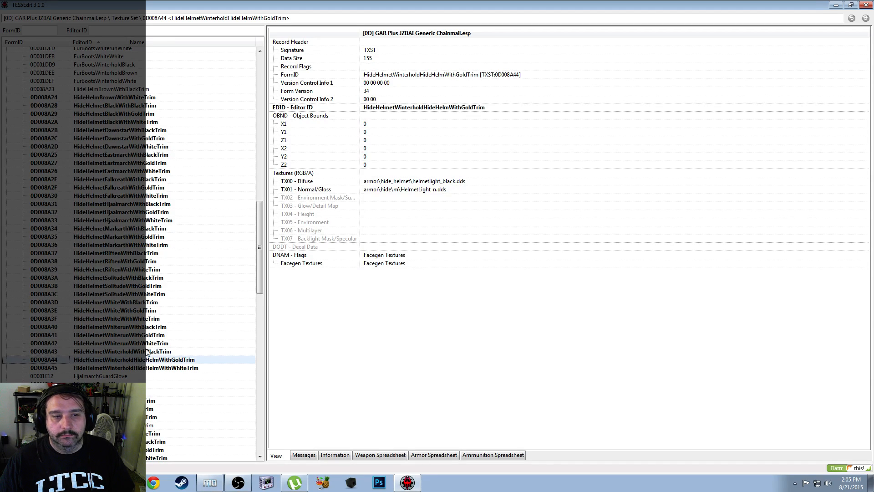
{"action": "right_click", "coordinate": [427, 108]}
{"action": "left_click", "coordinate": [448, 118]}
{"action": "key", "text": "End"}
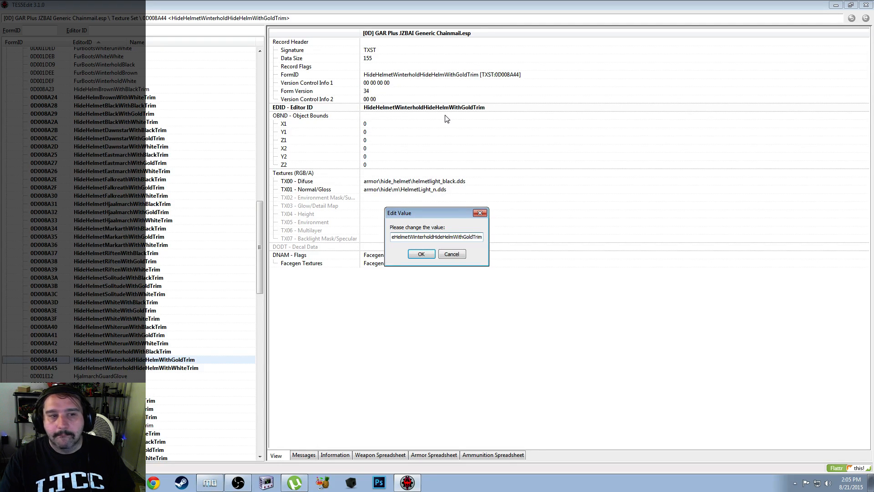
{"action": "key", "text": "Left"}
{"action": "key", "text": "Left"}
{"action": "key", "text": "Left"}
{"action": "key", "text": "Left"}
{"action": "key", "text": "Left"}
{"action": "key", "text": "Left"}
{"action": "key", "text": "Left"}
{"action": "key", "text": "Left"}
{"action": "key", "text": "Left"}
{"action": "key", "text": "Left"}
{"action": "key", "text": "Left"}
{"action": "key", "text": "Left"}
{"action": "key", "text": "BackSpace"}
{"action": "key", "text": "BackSpace"}
{"action": "key", "text": "BackSpace"}
{"action": "key", "text": "BackSpace"}
{"action": "key", "text": "BackSpace"}
{"action": "key", "text": "BackSpace"}
{"action": "key", "text": "BackSpace"}
{"action": "key", "text": "BackSpace"}
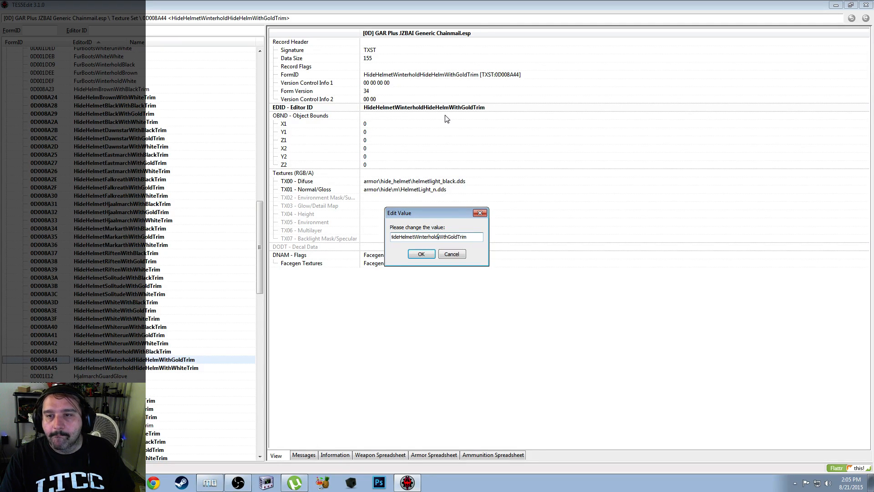
{"action": "key", "text": "Return"}
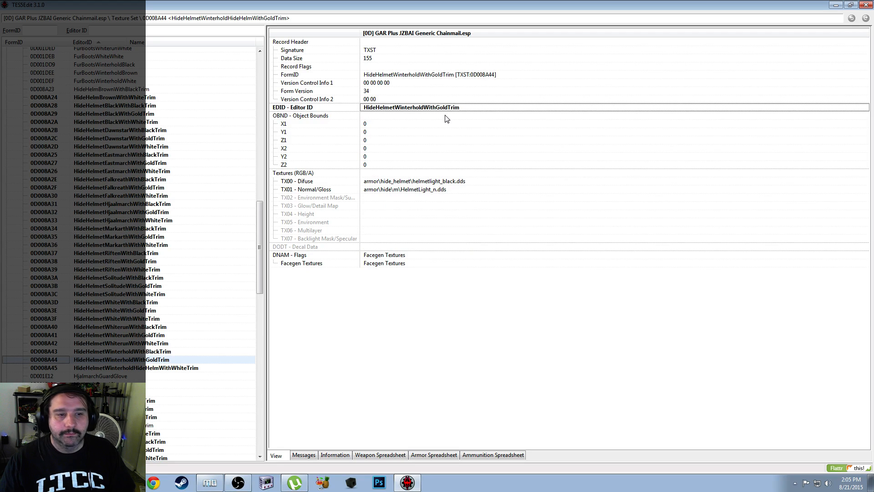
Rename the Winterhold white-trim texture set's Editor ID to HideHelmetWinterholdWithWhiteTrim and save GAR Plus JZBAI Generic Chainmail.esp with plugin backup enabled
{"action": "left_click", "coordinate": [171, 369]}
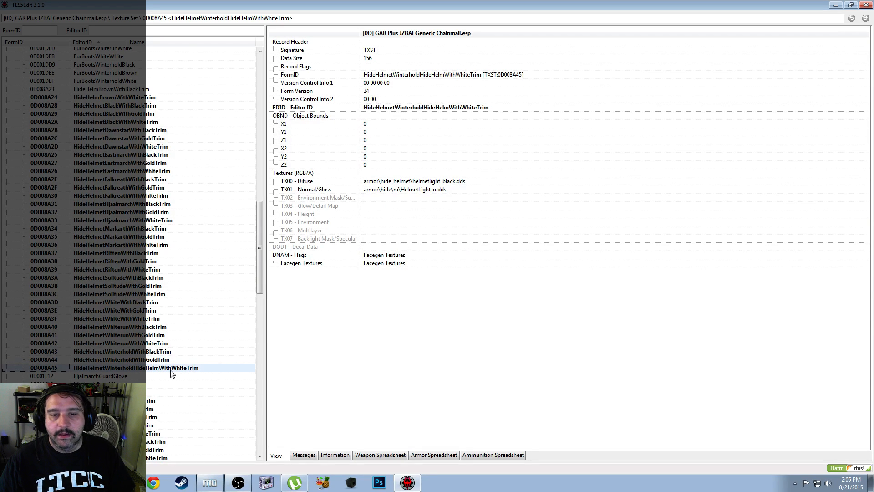
{"action": "right_click", "coordinate": [456, 113]}
{"action": "left_click", "coordinate": [458, 115]}
{"action": "key", "text": "End"}
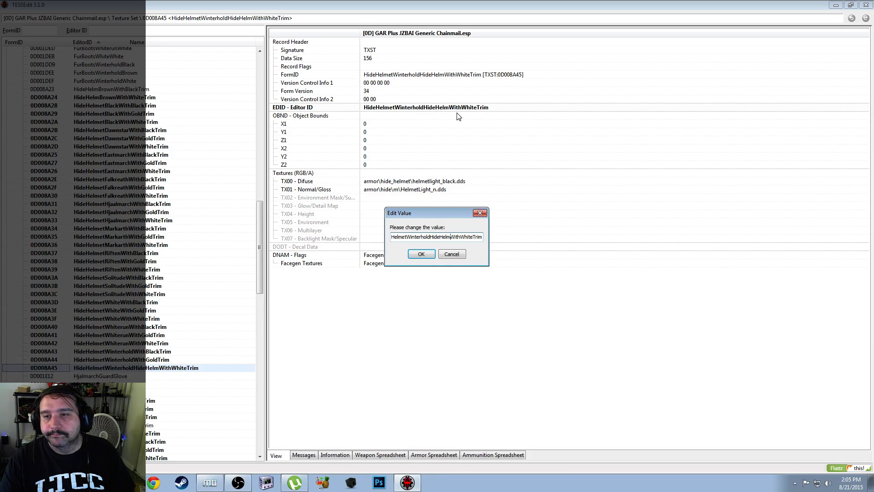
{"action": "key", "text": "BackSpace"}
{"action": "key", "text": "BackSpace"}
{"action": "key", "text": "BackSpace"}
{"action": "key", "text": "BackSpace"}
{"action": "key", "text": "BackSpace"}
{"action": "key", "text": "BackSpace"}
{"action": "key", "text": "BackSpace"}
{"action": "key", "text": "BackSpace"}
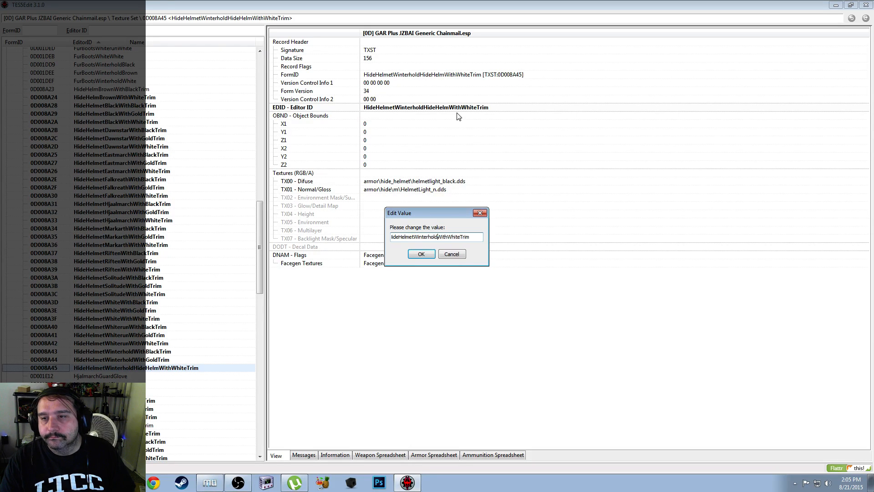
{"action": "key", "text": "Return"}
{"action": "key", "text": "ctrl+s"}
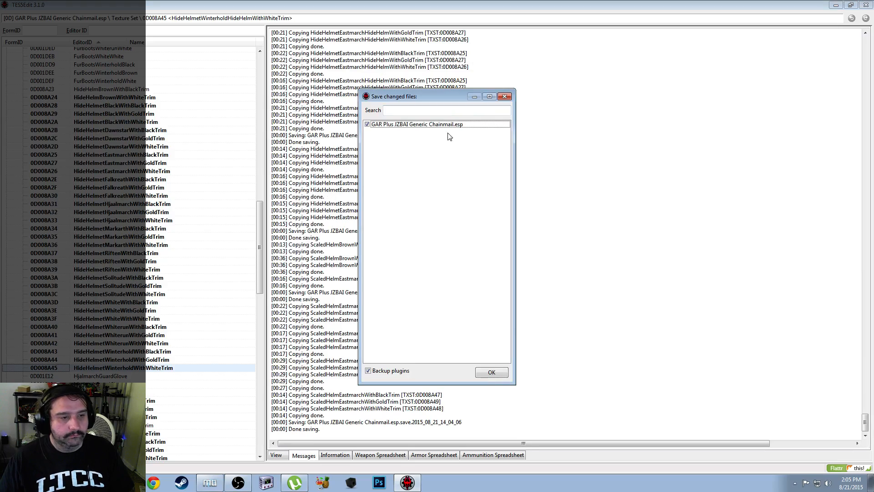
{"action": "left_click", "coordinate": [487, 370]}
Collapse and re-expand the plugin's Texture Set group, and review the names and order of the hide and scaled helmet texture sets
{"action": "scroll", "coordinate": [487, 370], "scroll_direction": "up", "scroll_amount": 3}
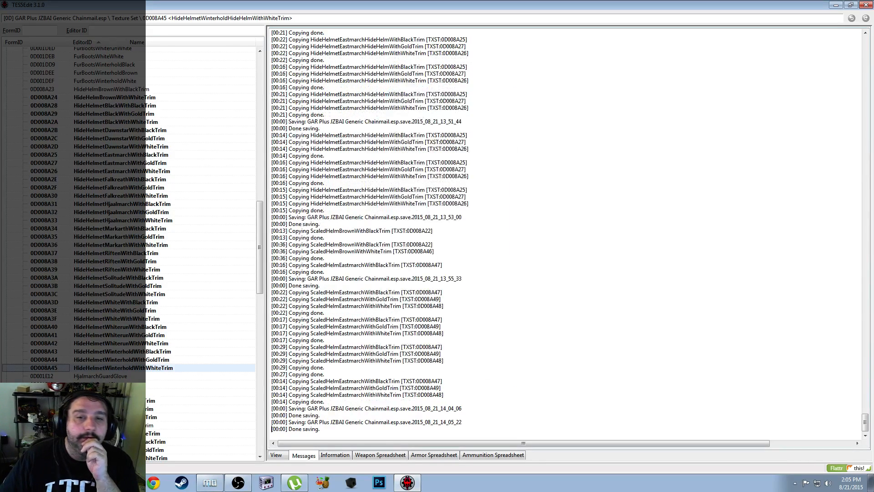
{"action": "scroll", "coordinate": [487, 369], "scroll_direction": "up", "scroll_amount": 2}
{"action": "left_click_drag", "start_coordinate": [262, 253], "coordinate": [262, 109]}
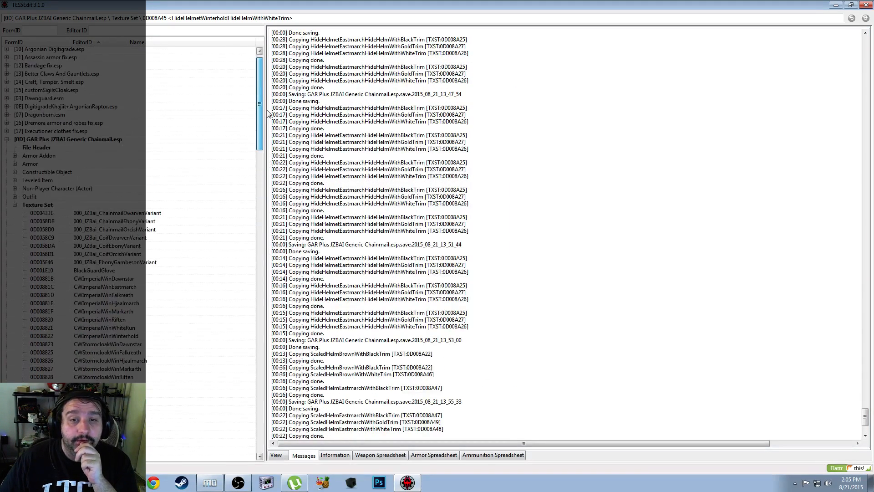
{"action": "left_click", "coordinate": [15, 205]}
{"action": "left_click", "coordinate": [15, 215]}
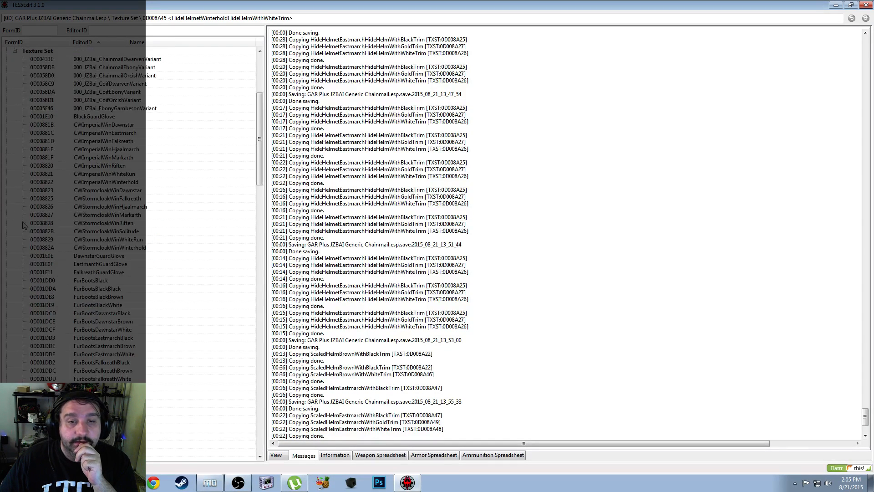
{"action": "scroll", "coordinate": [78, 213], "scroll_direction": "down", "scroll_amount": 20}
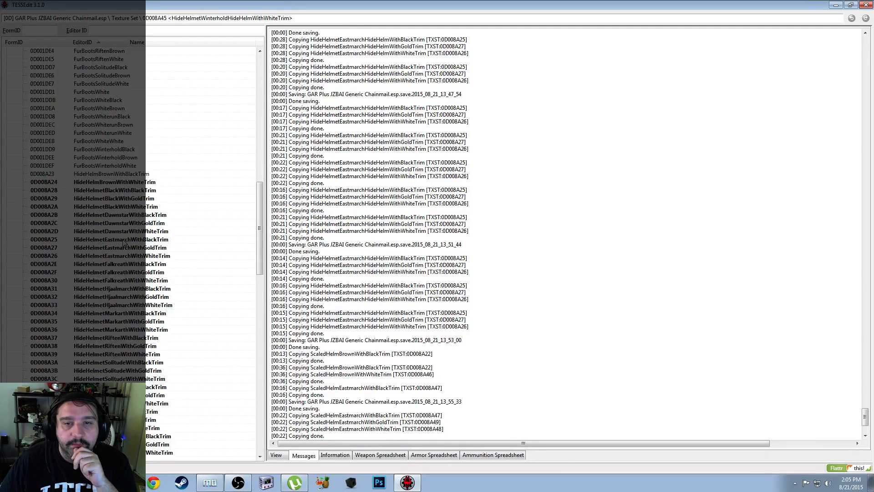
{"action": "scroll", "coordinate": [127, 242], "scroll_direction": "down", "scroll_amount": 2}
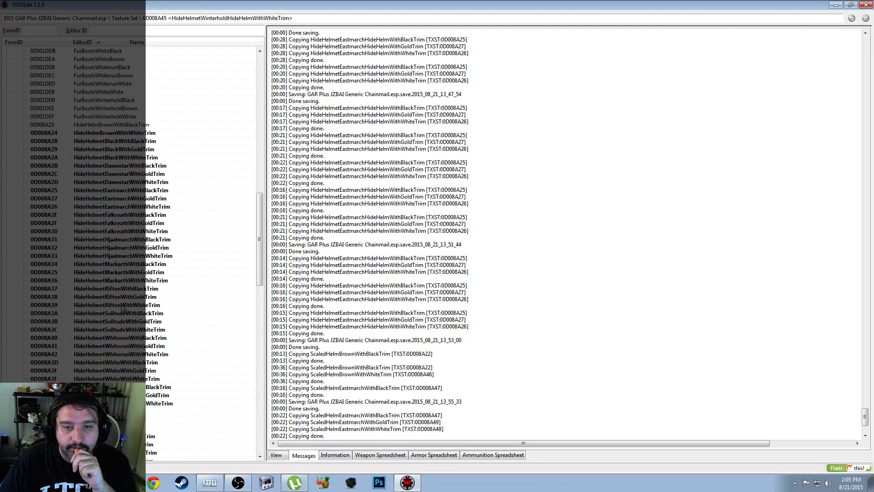
{"action": "scroll", "coordinate": [122, 309], "scroll_direction": "down", "scroll_amount": 11}
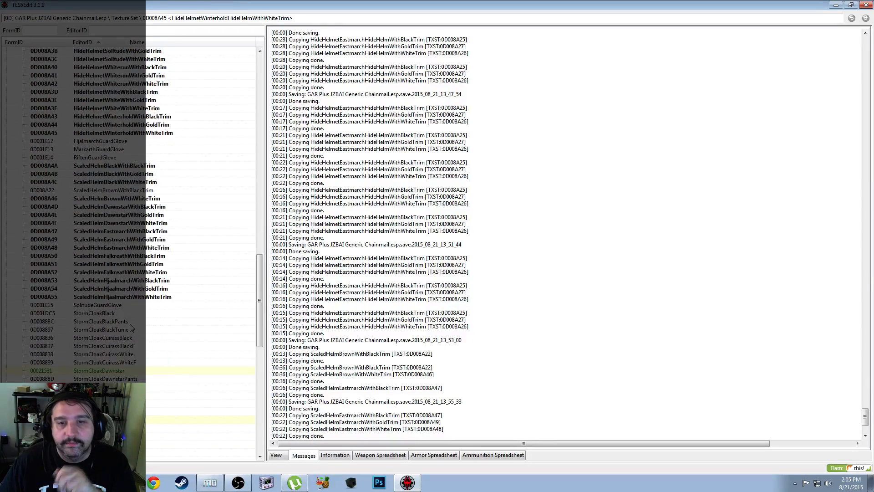
{"action": "scroll", "coordinate": [124, 291], "scroll_direction": "up", "scroll_amount": 4}
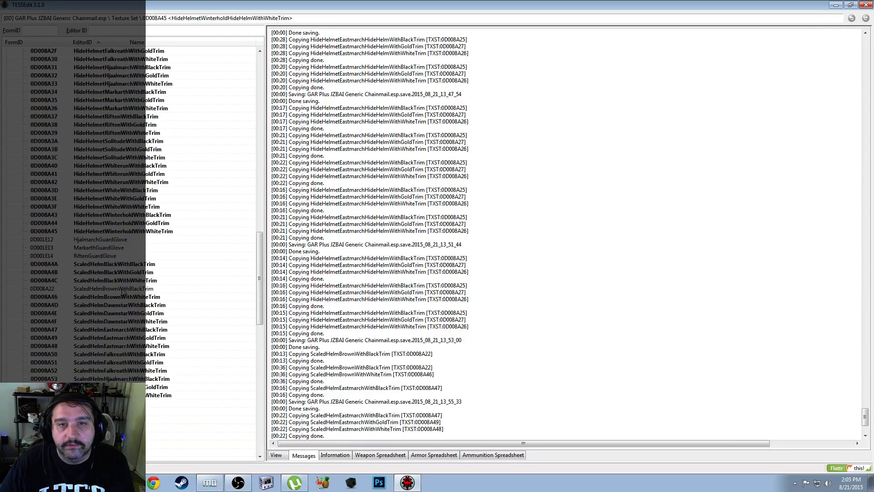
{"action": "scroll", "coordinate": [123, 292], "scroll_direction": "up", "scroll_amount": 2}
{"action": "scroll", "coordinate": [123, 292], "scroll_direction": "up", "scroll_amount": 1}
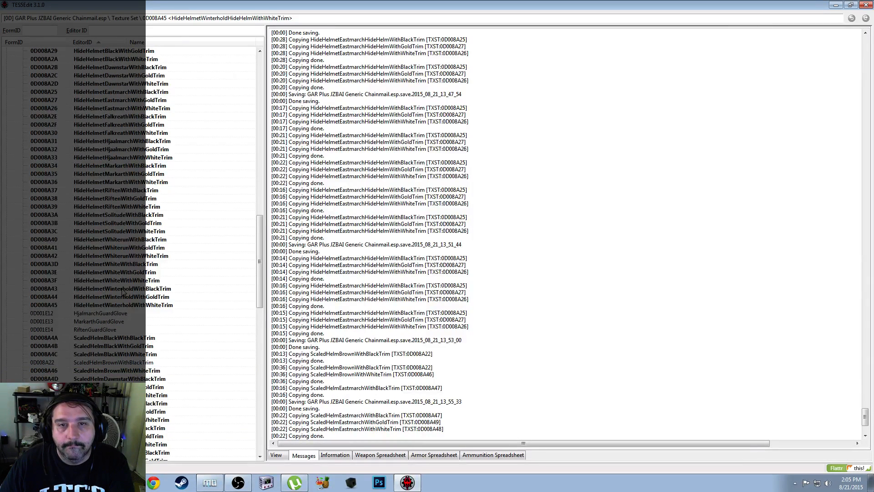
{"action": "scroll", "coordinate": [123, 292], "scroll_direction": "down", "scroll_amount": 2}
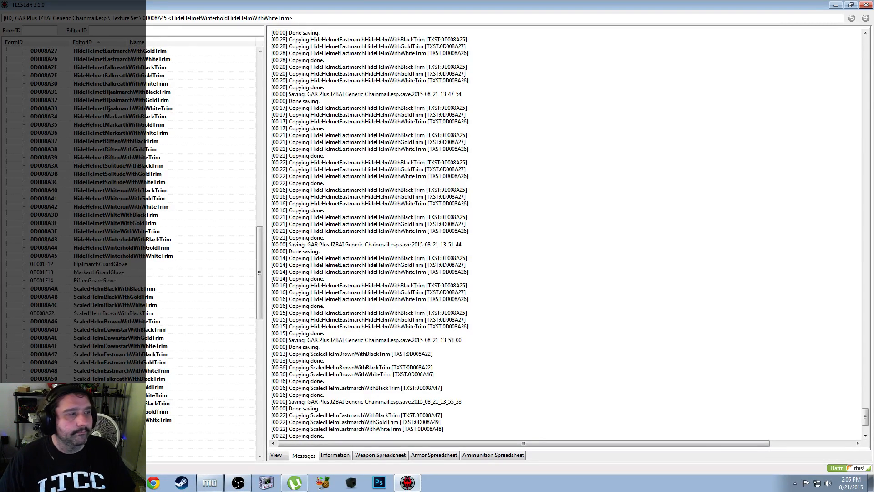
Switch to the web browser and look through the recent uploads in the YouTube subscriptions feed
{"action": "key", "text": "alt+Tab"}
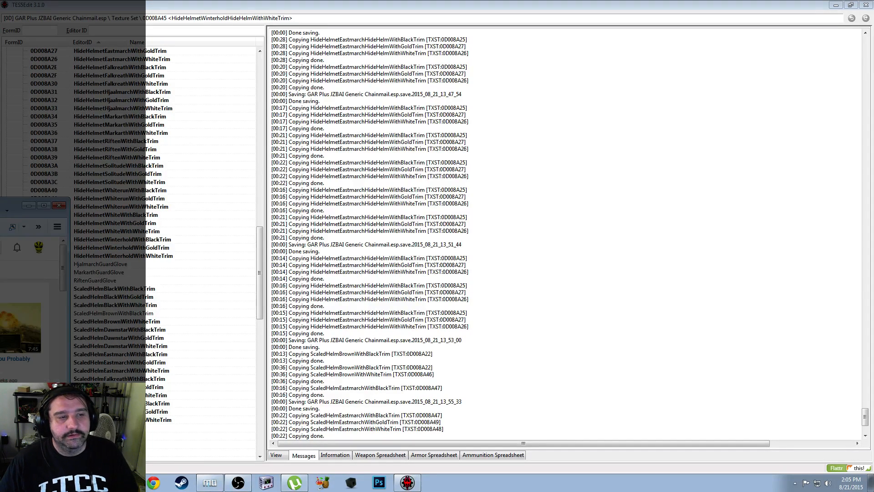
{"action": "left_click_drag", "start_coordinate": [0, 210], "coordinate": [471, 1]}
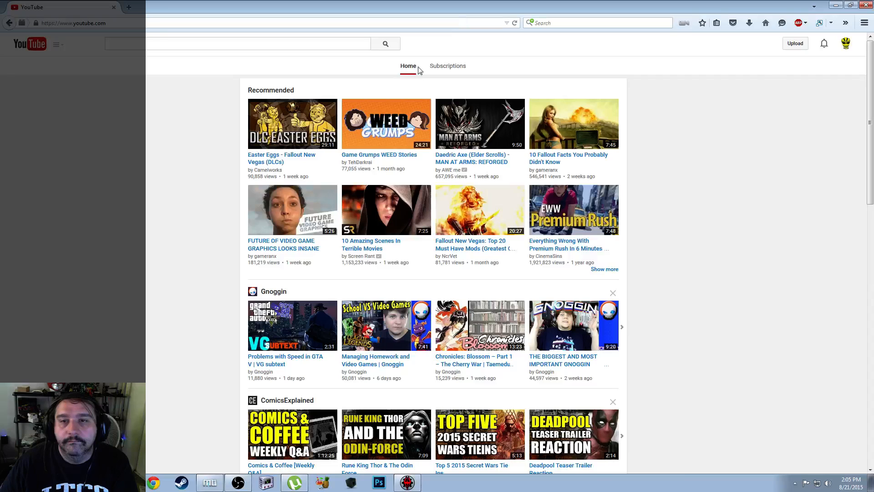
{"action": "left_click", "coordinate": [68, 100]}
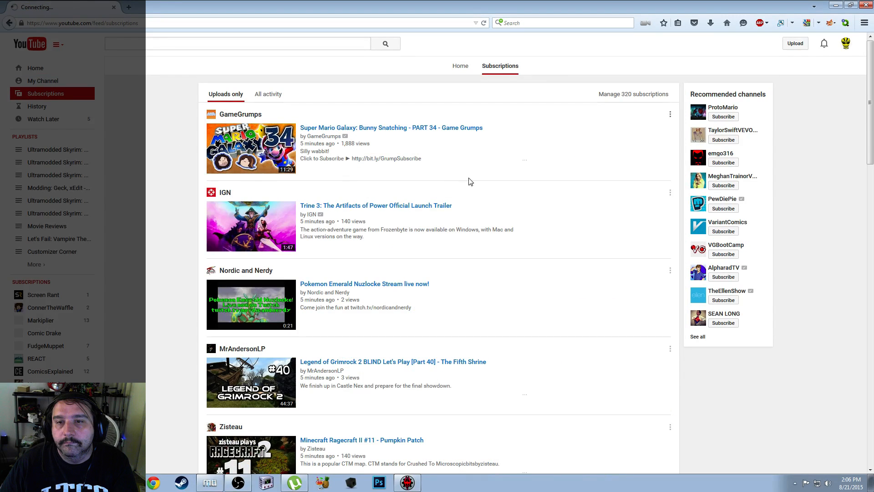
{"action": "scroll", "coordinate": [452, 201], "scroll_direction": "down", "scroll_amount": 7}
{"action": "scroll", "coordinate": [453, 202], "scroll_direction": "down", "scroll_amount": 15}
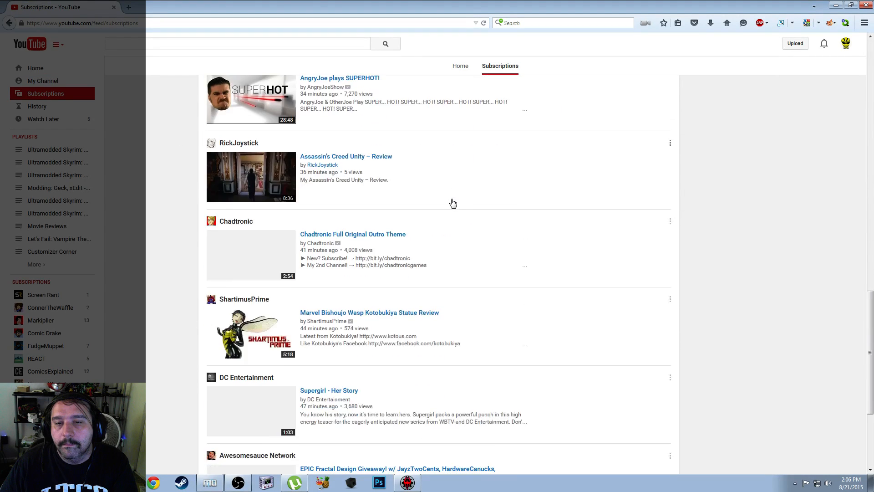
{"action": "scroll", "coordinate": [453, 202], "scroll_direction": "down", "scroll_amount": 1}
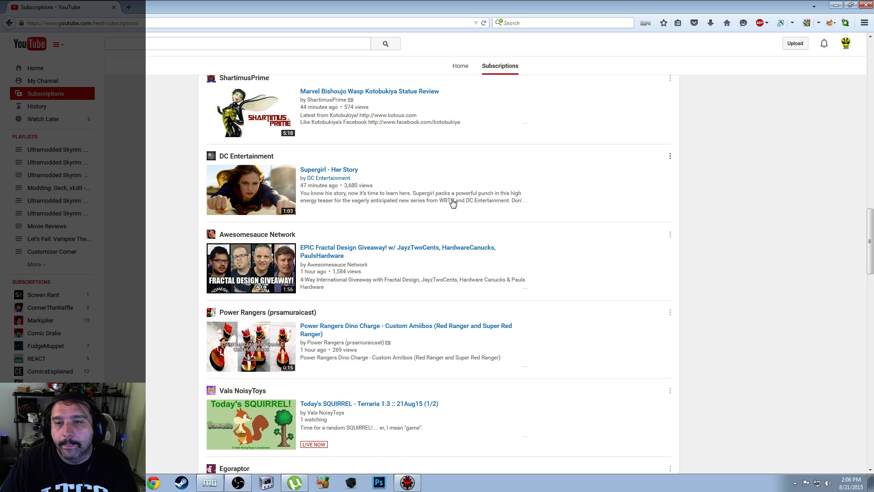
{"action": "scroll", "coordinate": [453, 202], "scroll_direction": "down", "scroll_amount": 5}
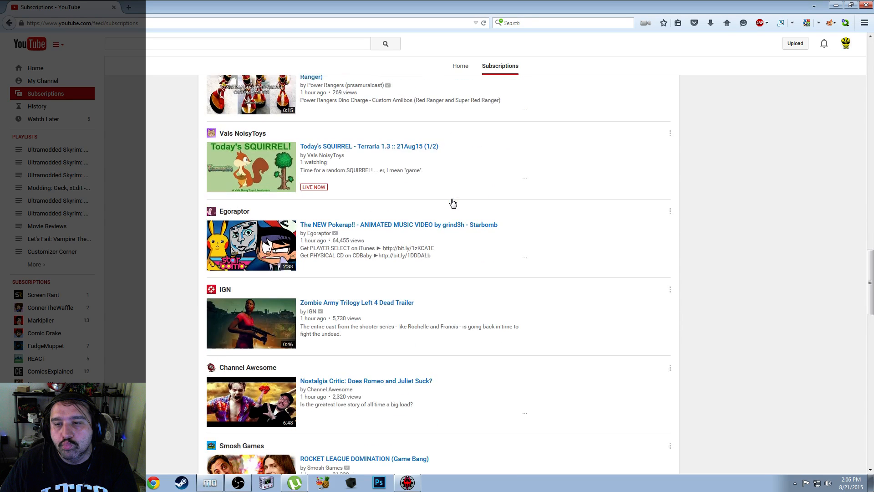
{"action": "scroll", "coordinate": [452, 202], "scroll_direction": "up", "scroll_amount": 1}
{"action": "scroll", "coordinate": [452, 202], "scroll_direction": "down", "scroll_amount": 7}
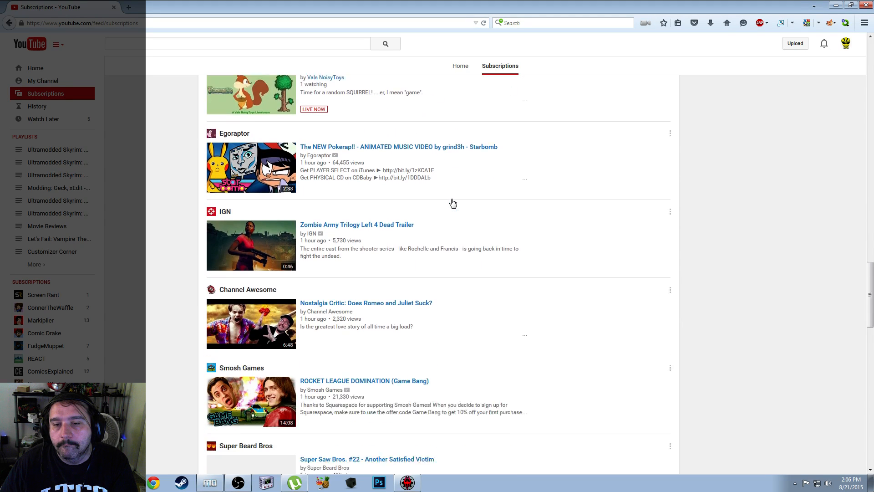
{"action": "scroll", "coordinate": [452, 202], "scroll_direction": "down", "scroll_amount": 4}
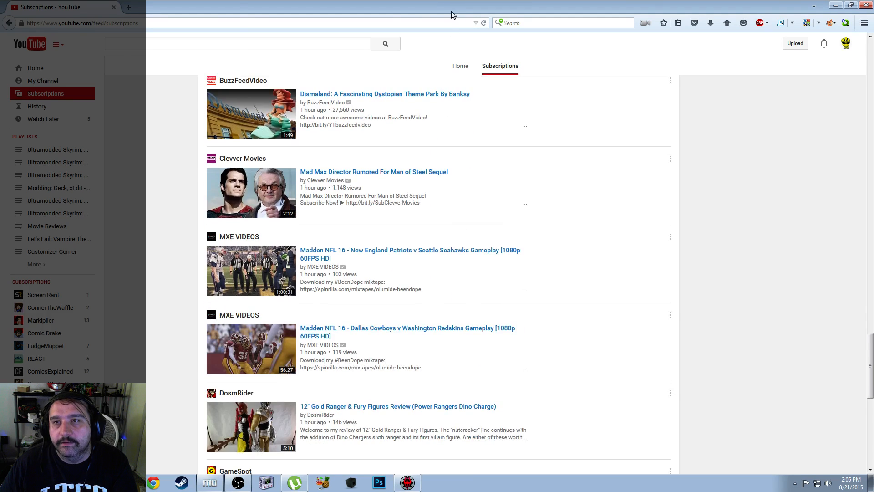
{"action": "key", "text": "alt+Tab"}
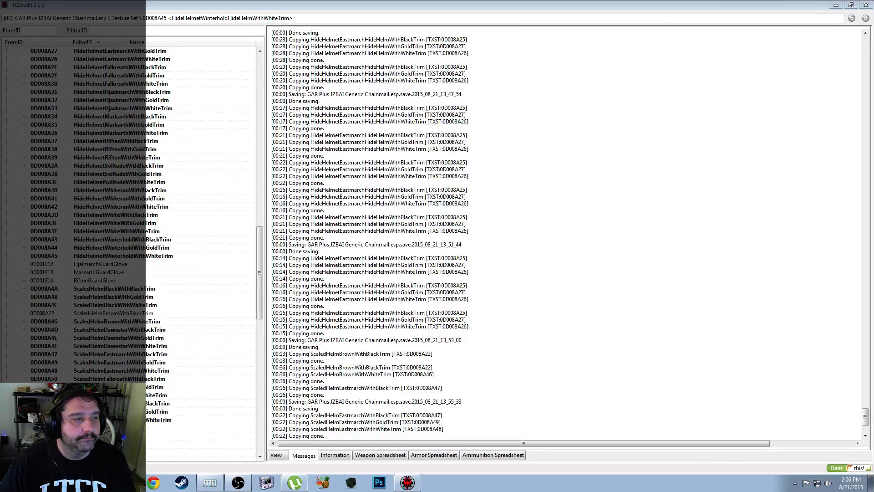
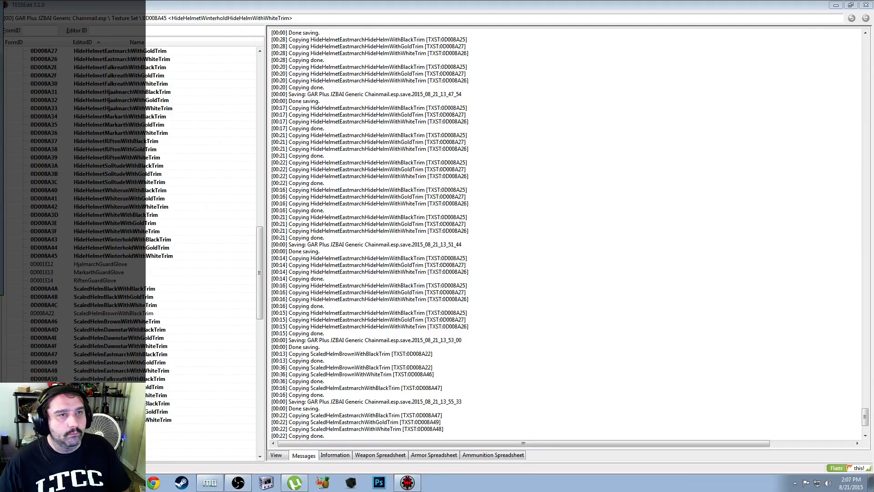
Like the Power Rangers Dino Charge custom Amiibos video in the browser, move its window out of the way and return to TES5Edit
{"action": "left_click_drag", "start_coordinate": [0, 195], "coordinate": [462, 102]}
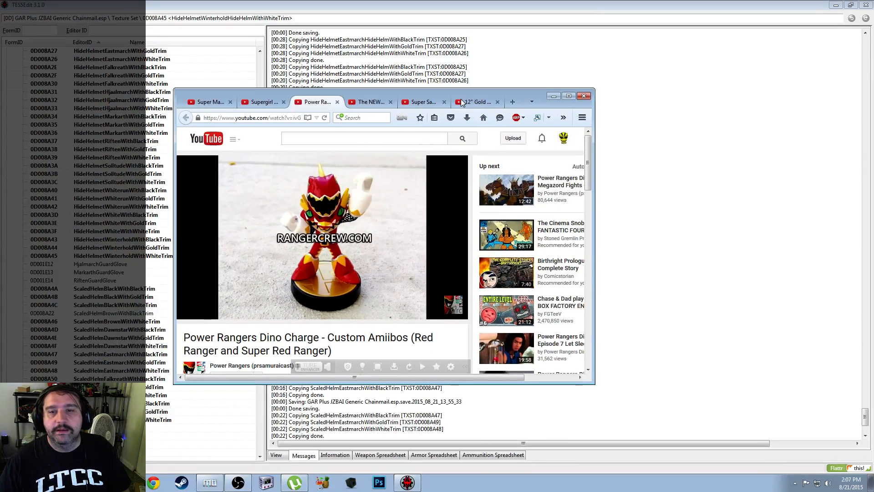
{"action": "scroll", "coordinate": [459, 330], "scroll_direction": "down", "scroll_amount": 2}
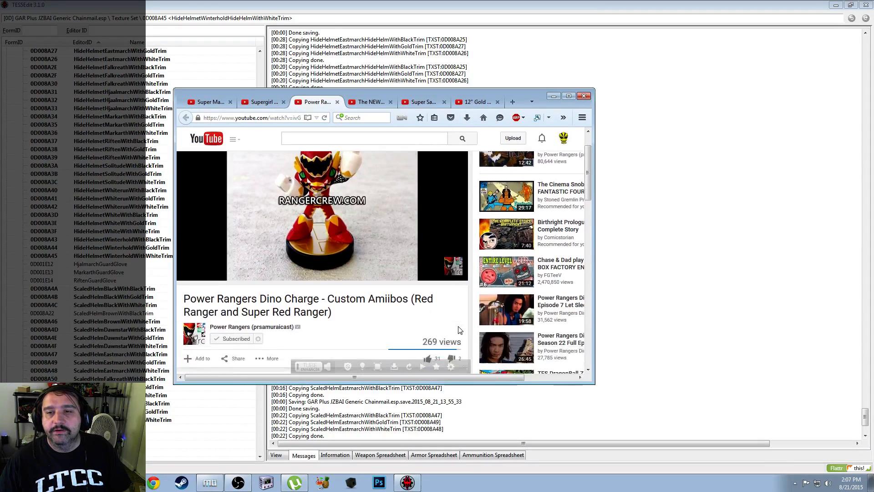
{"action": "scroll", "coordinate": [459, 330], "scroll_direction": "down", "scroll_amount": 3}
{"action": "left_click", "coordinate": [430, 294]}
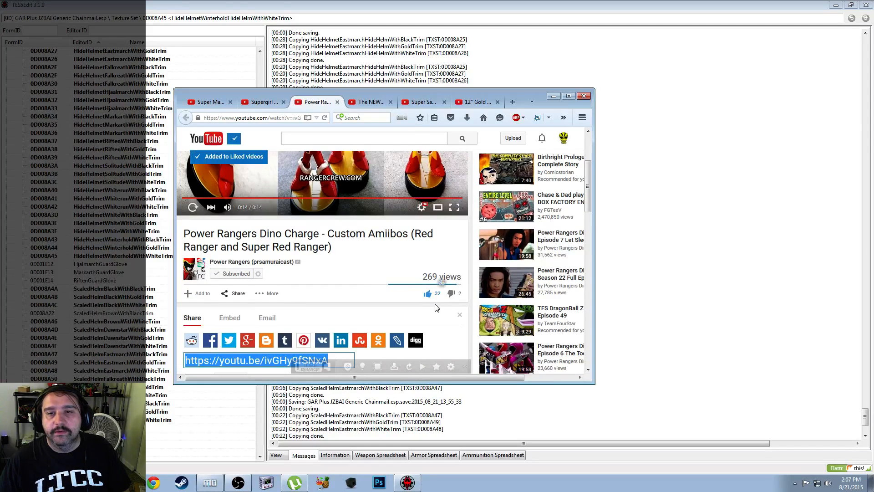
{"action": "scroll", "coordinate": [436, 308], "scroll_direction": "up", "scroll_amount": 4}
{"action": "mouse_move", "coordinate": [431, 299]}
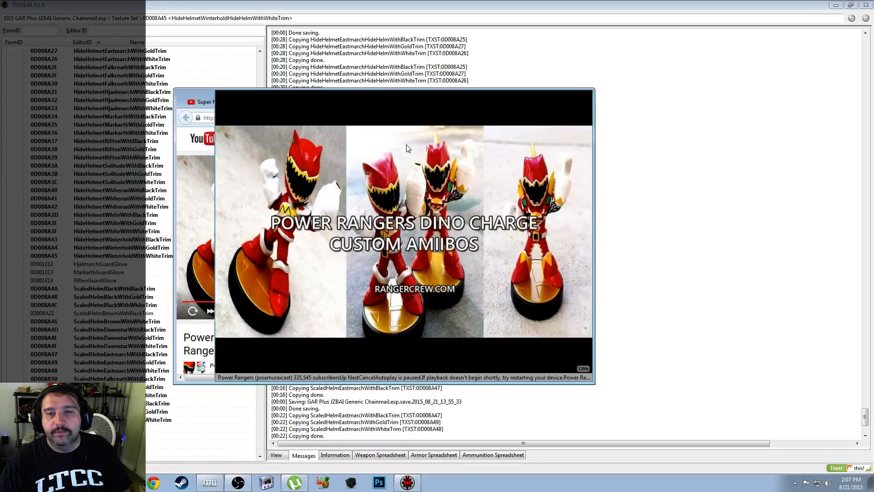
{"action": "left_click_drag", "start_coordinate": [516, 94], "coordinate": [1, 204]}
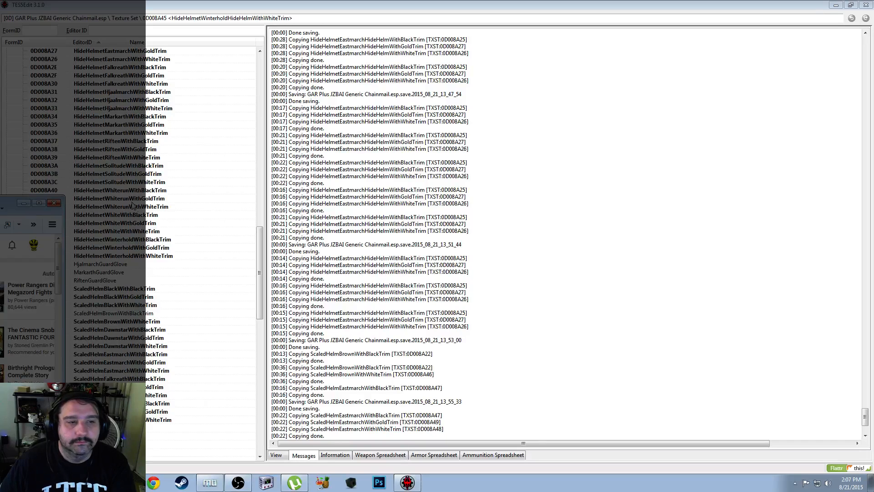
{"action": "left_click", "coordinate": [240, 7]}
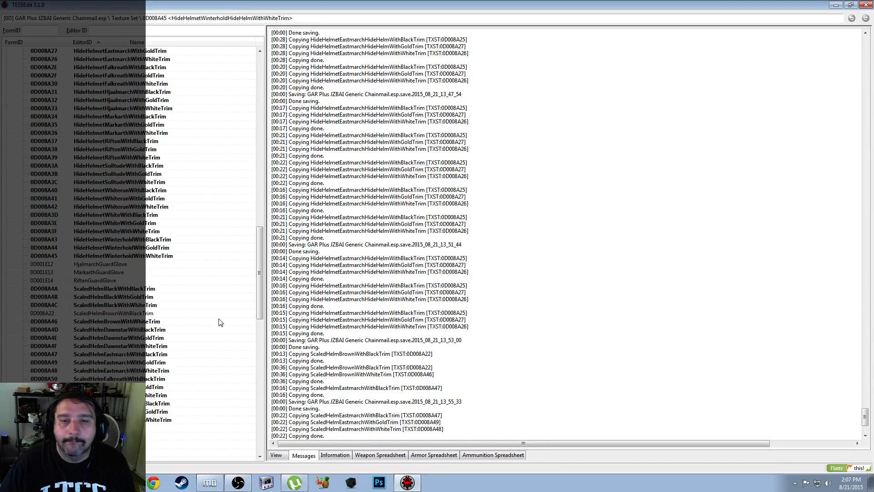
Start copying the three Eastmarch scaled helm texture sets (black, gold and white trim) as new records, removing the Editor ID prefix ScaledHelmEastmarch
{"action": "scroll", "coordinate": [210, 314], "scroll_direction": "down", "scroll_amount": 2}
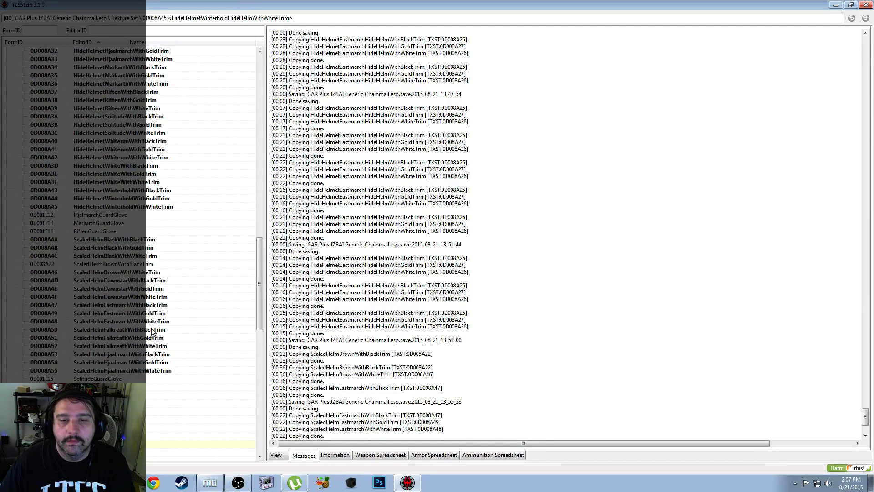
{"action": "left_click", "coordinate": [128, 316]}
{"action": "left_click", "coordinate": [130, 300]}
{"action": "left_click", "coordinate": [130, 305]}
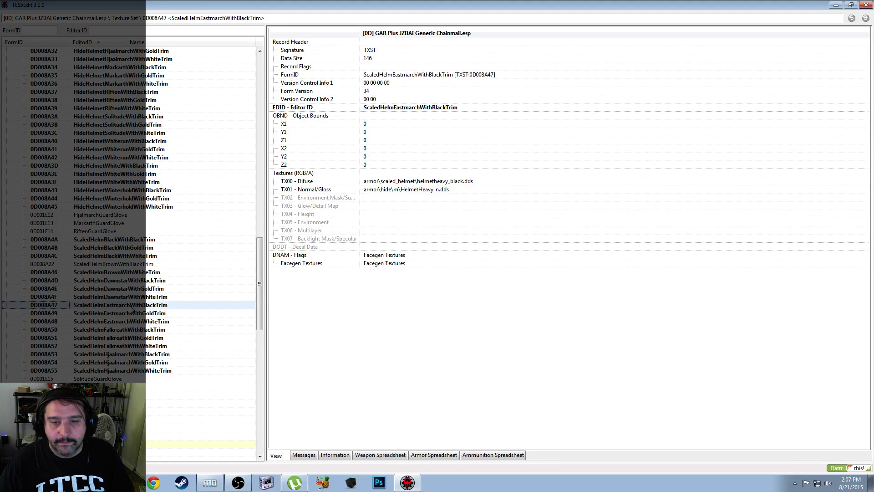
{"action": "left_click", "coordinate": [130, 324], "text": "shift"}
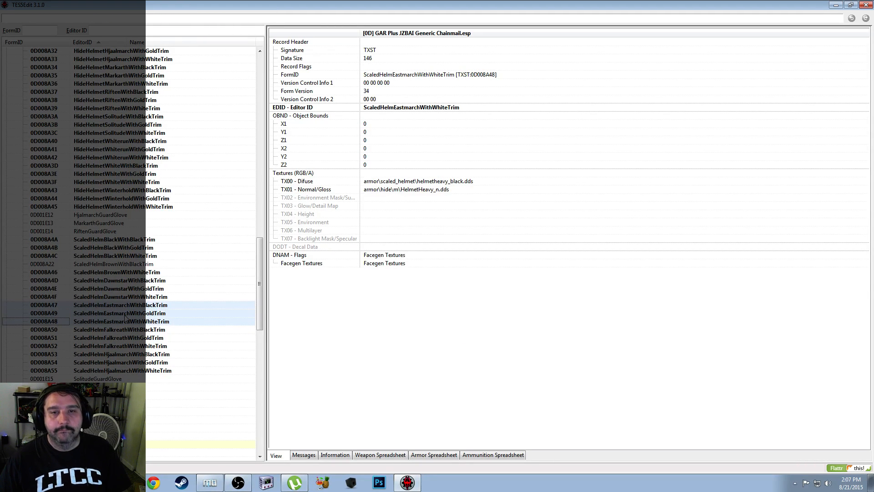
{"action": "right_click", "coordinate": [122, 316]}
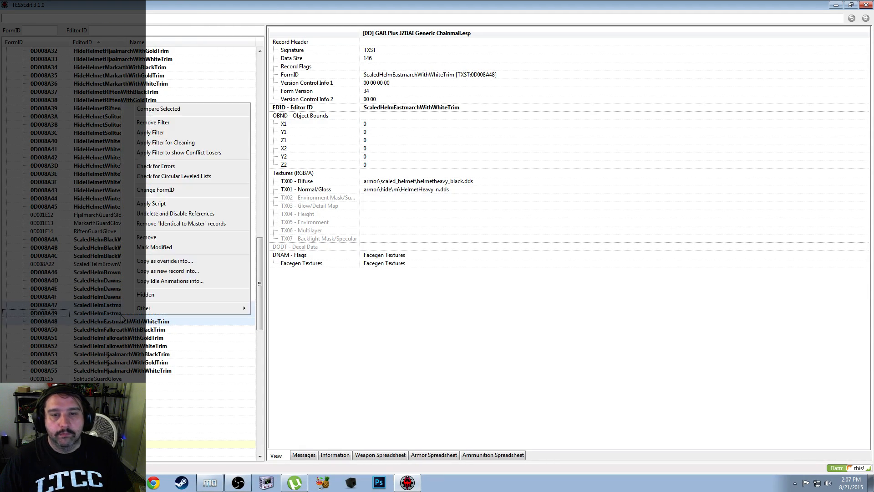
{"action": "left_click", "coordinate": [181, 272]}
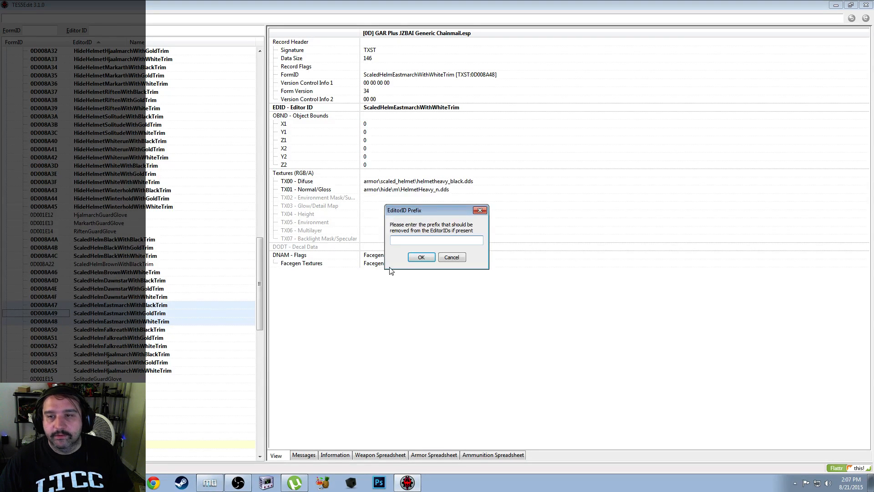
{"action": "type", "text": "Sca"}
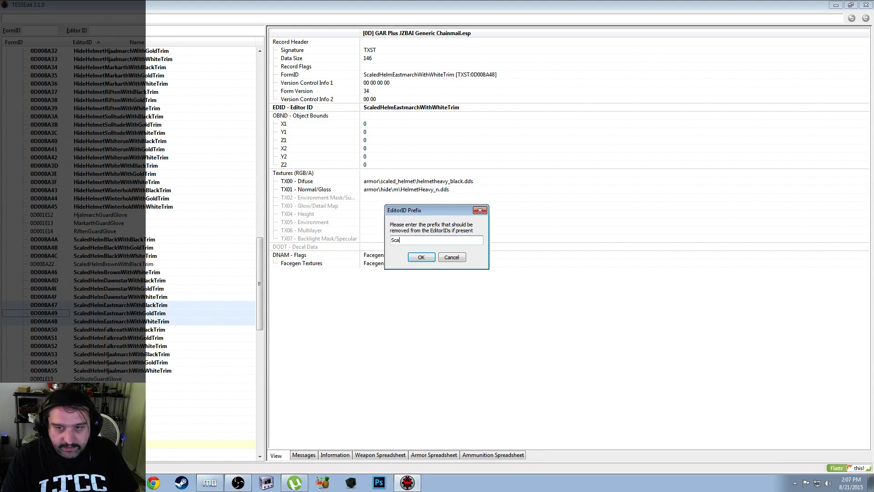
{"action": "type", "text": "ledH"}
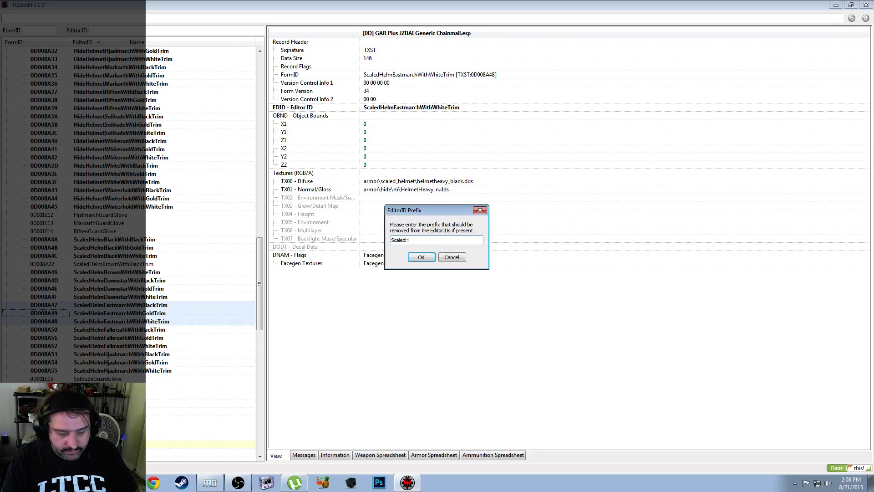
{"action": "type", "text": "elmEas"}
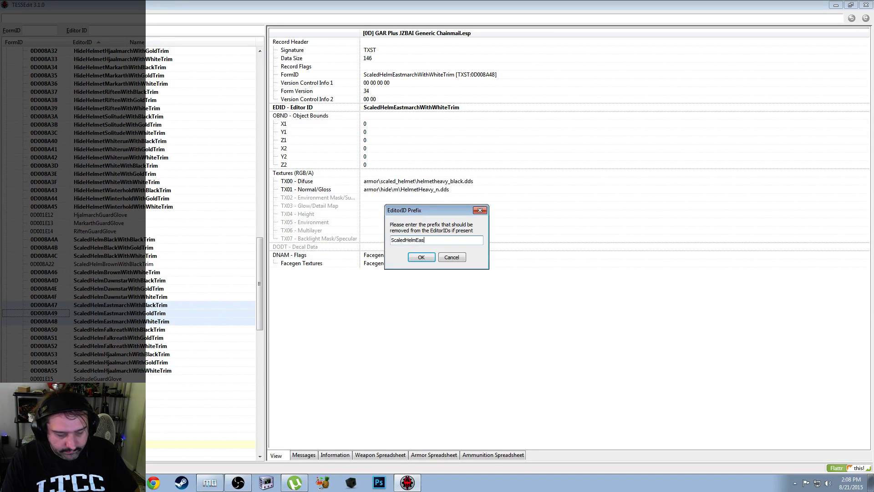
{"action": "type", "text": "tmarch"}
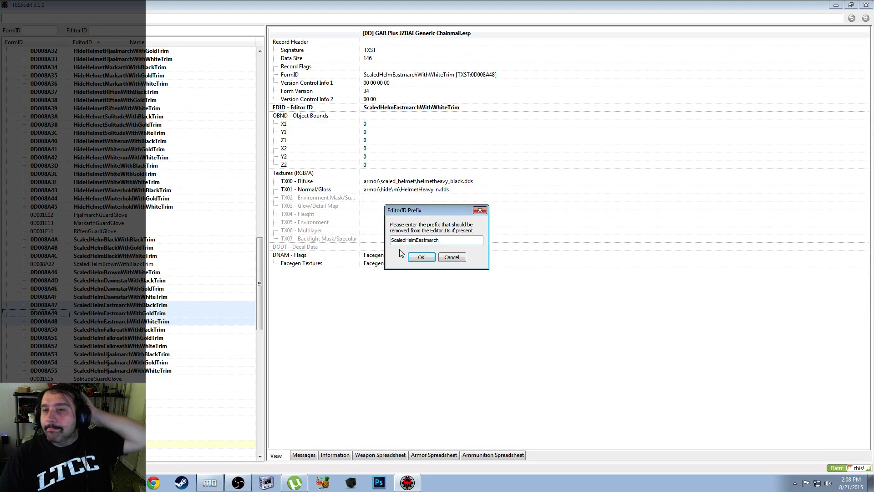
{"action": "key", "text": "ctrl+a"}
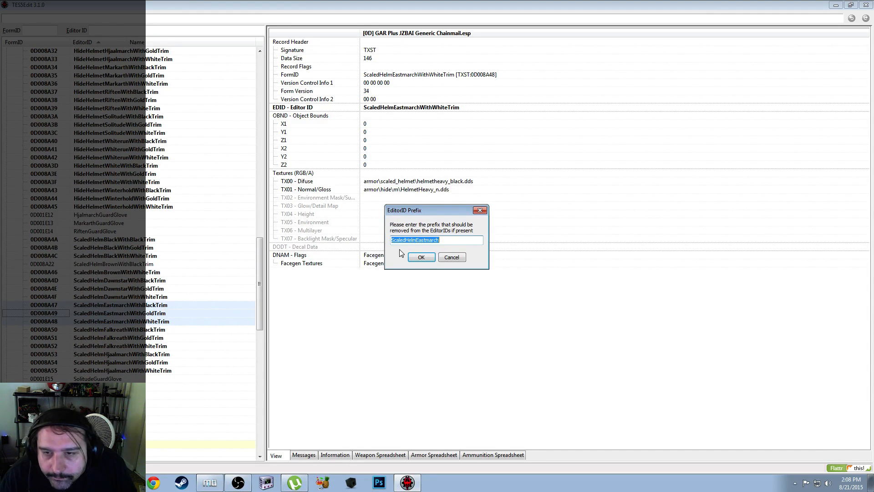
{"action": "left_click", "coordinate": [423, 258]}
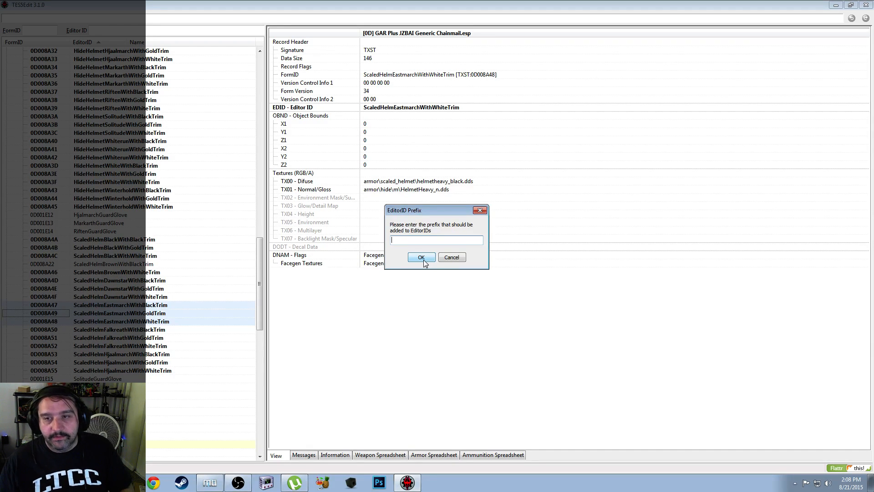
Set the added Editor ID prefix to ScaledHelmMarkarth with no suffix and copy the records into GAR Plus JZBAI Generic Chainmail.esp
{"action": "key", "text": "ctrl+v"}
{"action": "key", "text": "ctrl+a"}
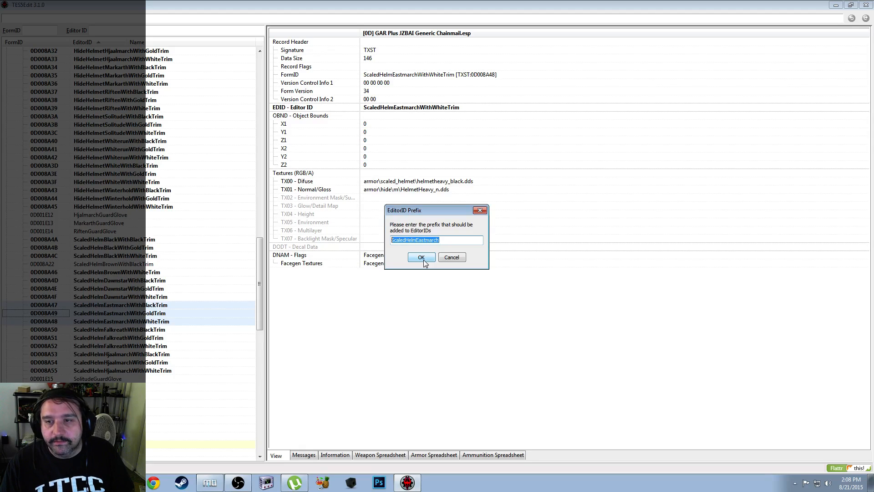
{"action": "key", "text": "End"}
{"action": "key", "text": "shift+Left"}
{"action": "key", "text": "shift+Left"}
{"action": "key", "text": "shift+Left"}
{"action": "key", "text": "shift+Left"}
{"action": "key", "text": "shift+Left"}
{"action": "key", "text": "shift+Left"}
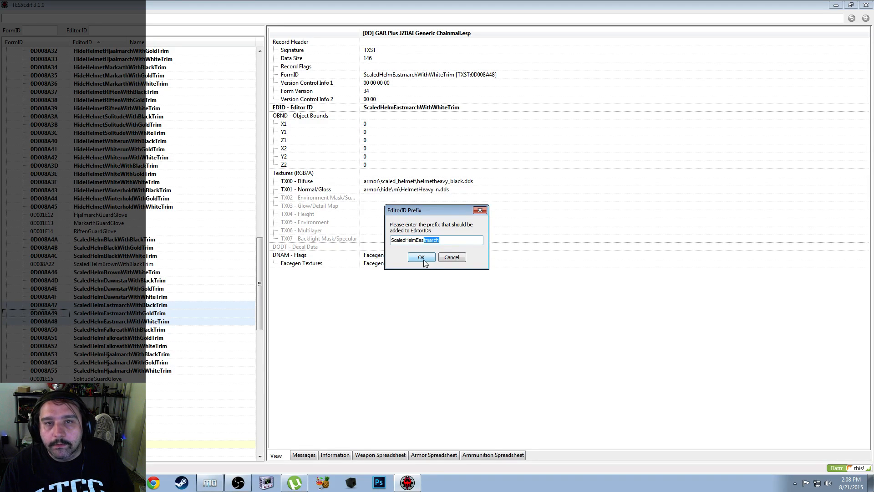
{"action": "key", "text": "shift+Left"}
{"action": "key", "text": "shift+Left"}
{"action": "type", "text": "Markarth"}
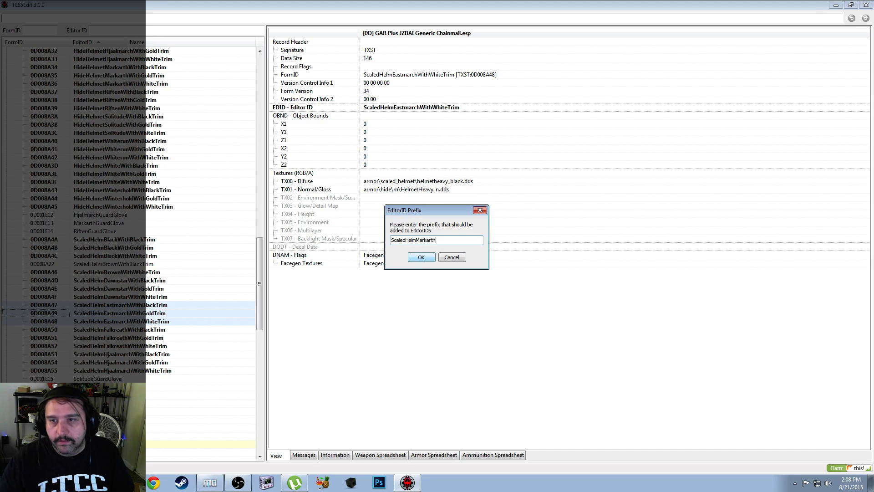
{"action": "left_click", "coordinate": [425, 257]}
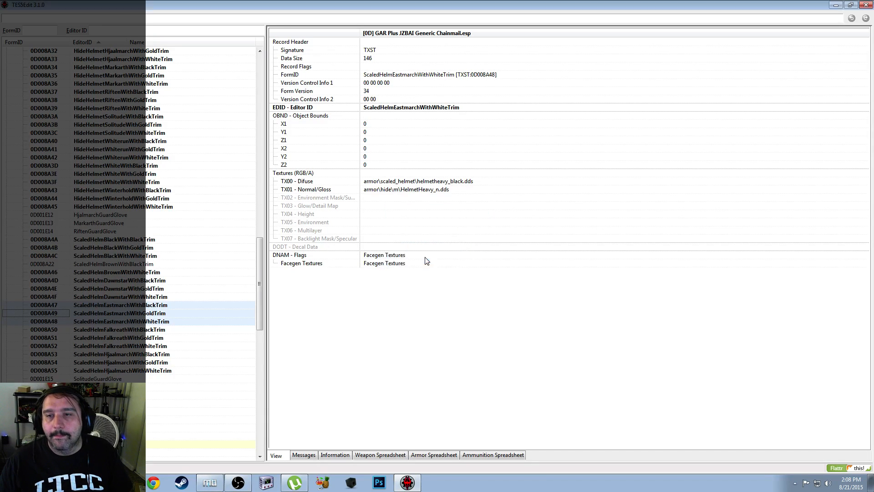
{"action": "left_click", "coordinate": [424, 257]}
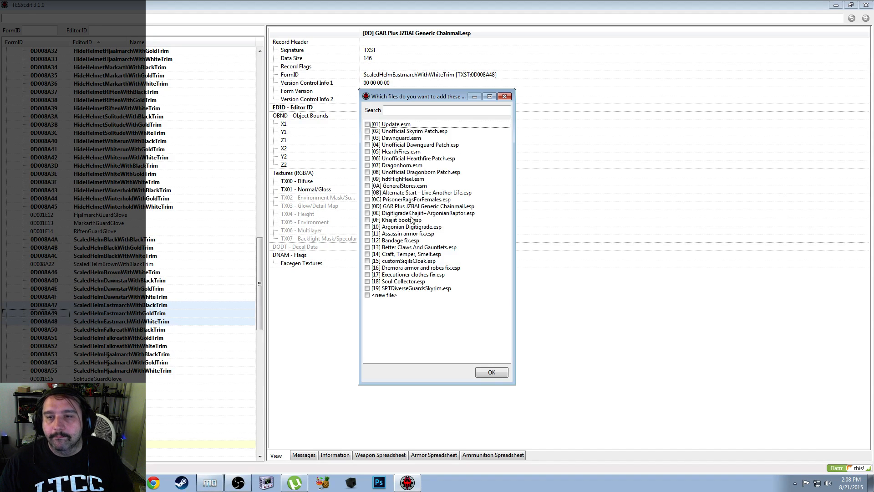
{"action": "left_click", "coordinate": [367, 207]}
{"action": "left_click", "coordinate": [491, 372]}
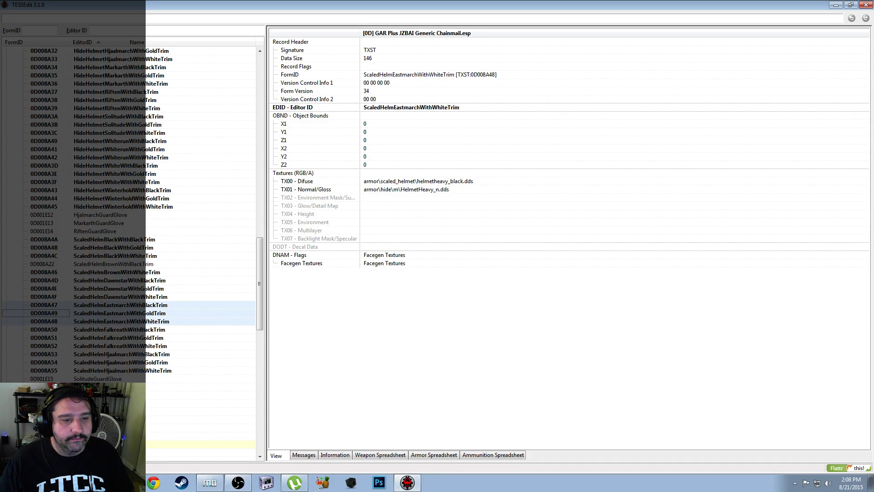
Switch to the web browser, bring its window into view and like The NEW Pokerap!! animated music video
{"action": "key", "text": "alt+Tab"}
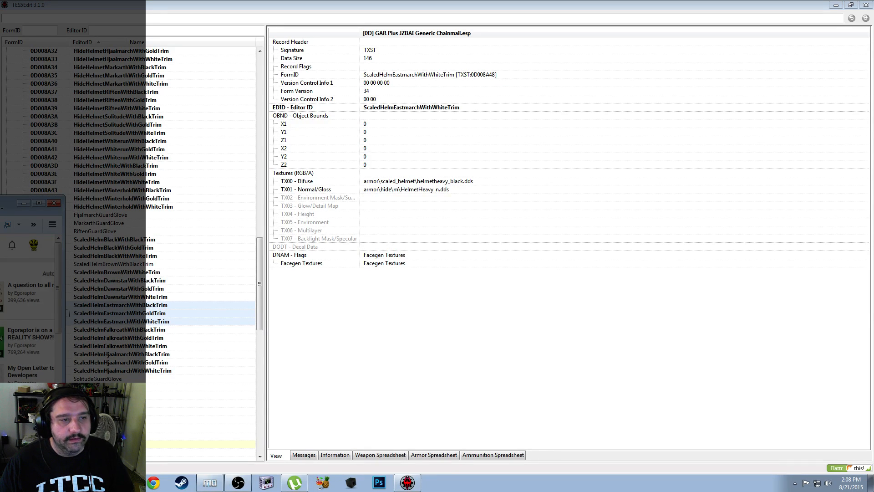
{"action": "left_click_drag", "start_coordinate": [0, 204], "coordinate": [261, 90]}
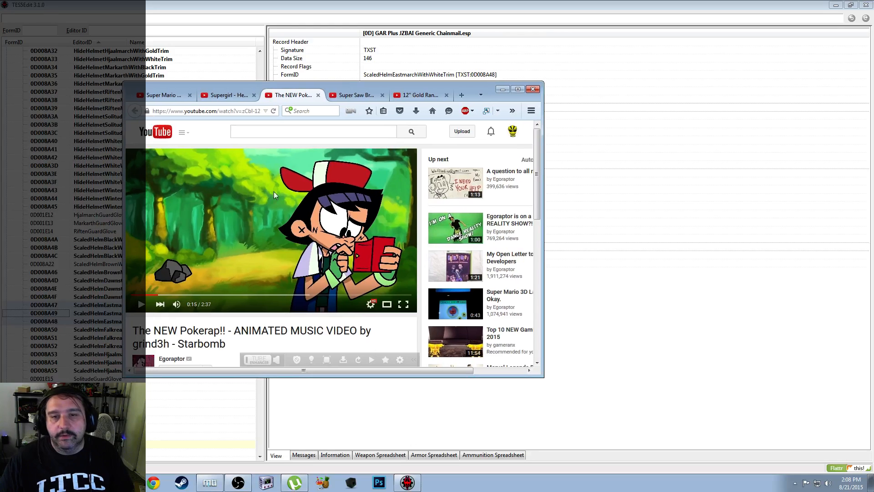
{"action": "scroll", "coordinate": [272, 305], "scroll_direction": "down", "scroll_amount": 4}
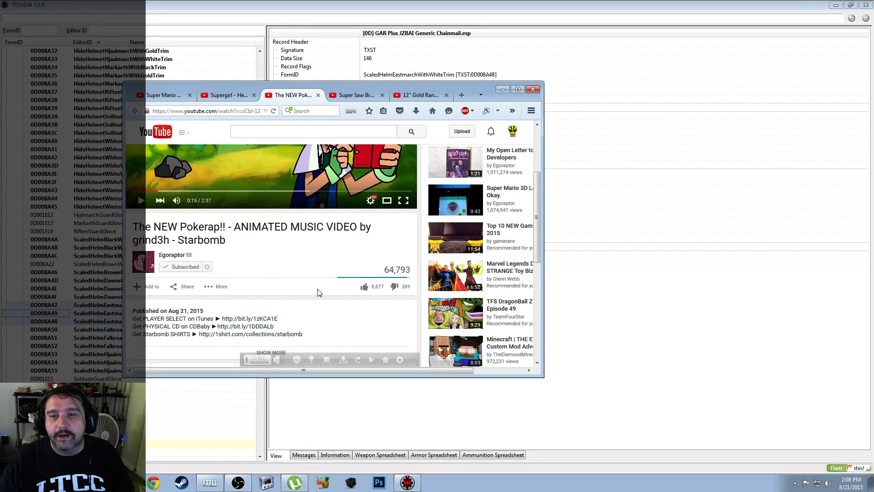
{"action": "left_click", "coordinate": [364, 287]}
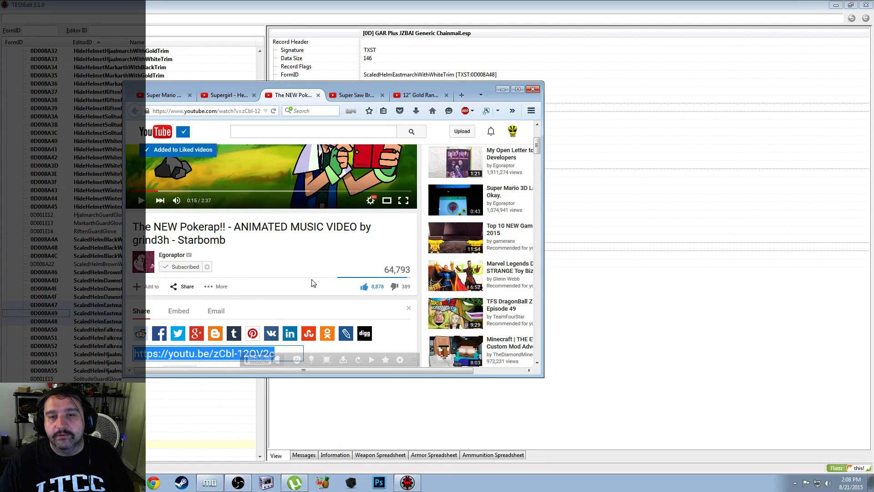
Restart the Pokerap video from the beginning and move the browser window out of the way of TES5Edit
{"action": "scroll", "coordinate": [196, 252], "scroll_direction": "up", "scroll_amount": 2}
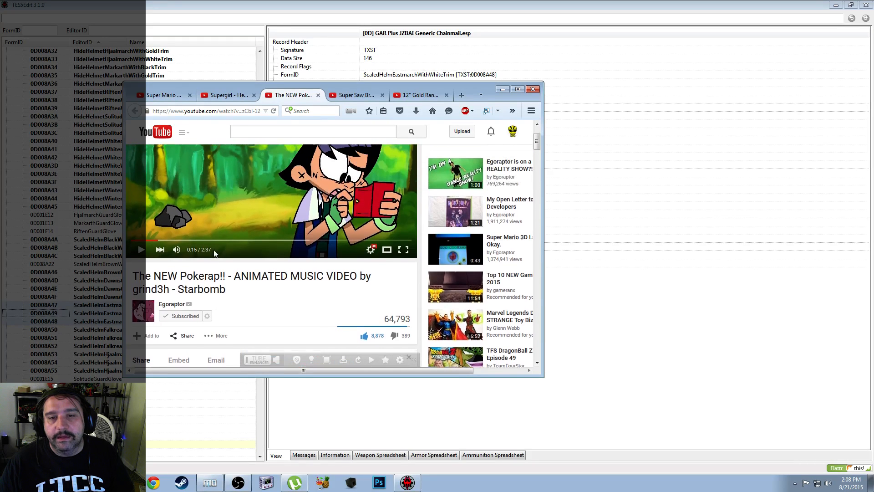
{"action": "left_click", "coordinate": [128, 243]}
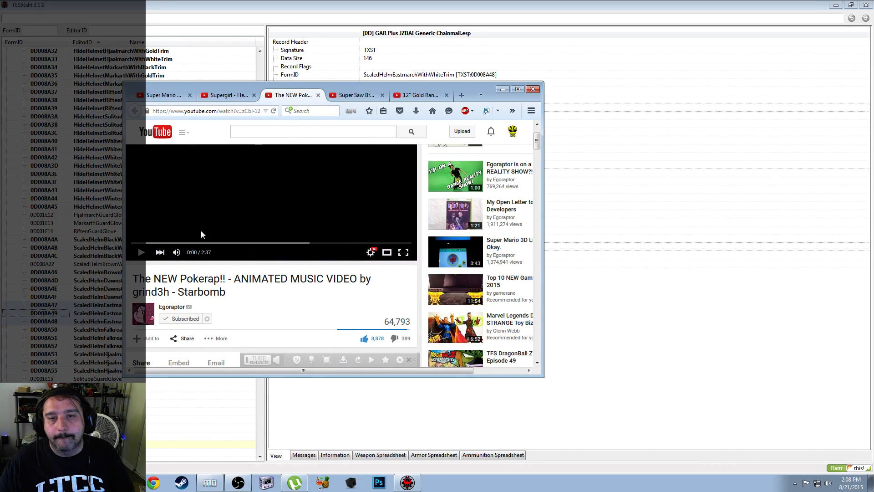
{"action": "left_click", "coordinate": [228, 192]}
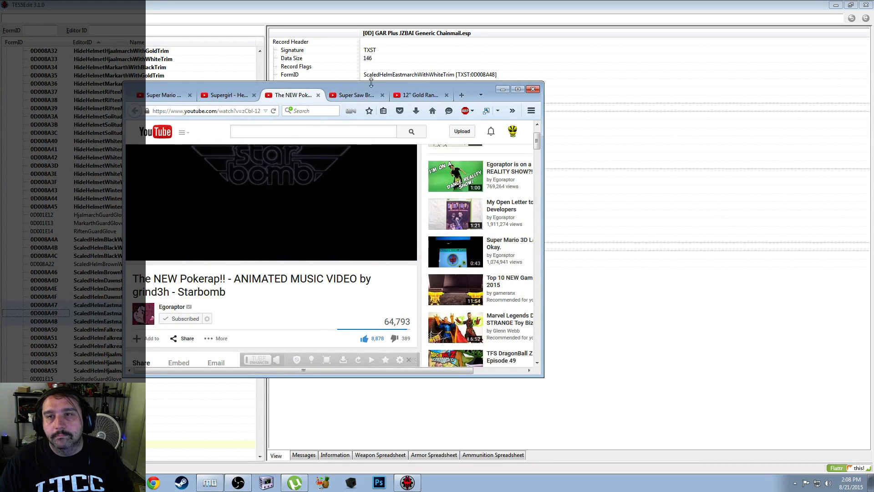
{"action": "left_click_drag", "start_coordinate": [371, 84], "coordinate": [0, 201]}
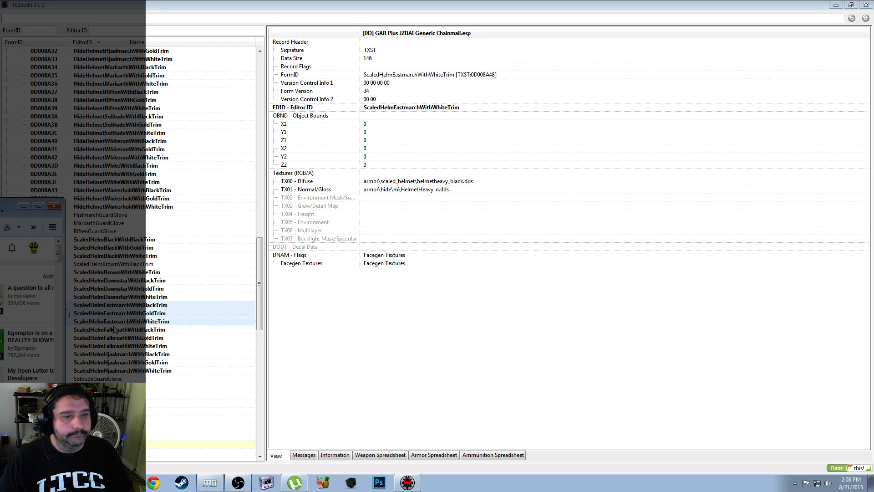
{"action": "right_click", "coordinate": [181, 308]}
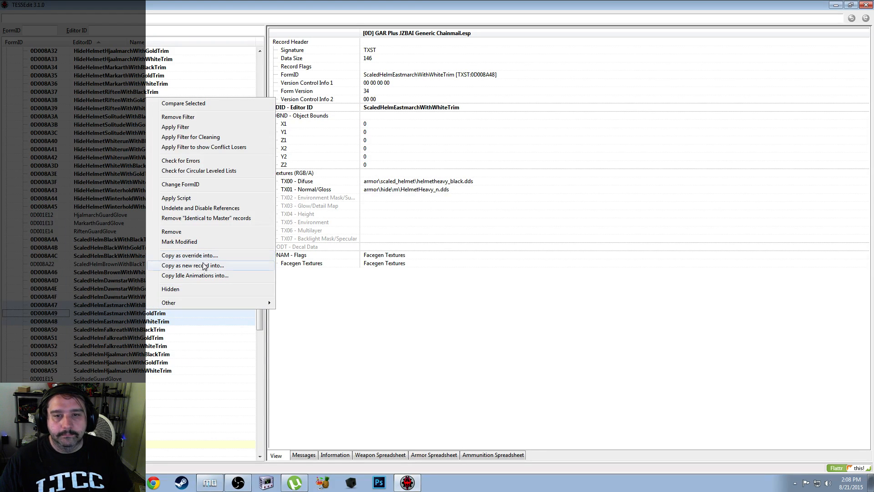
{"action": "left_click", "coordinate": [204, 268]}
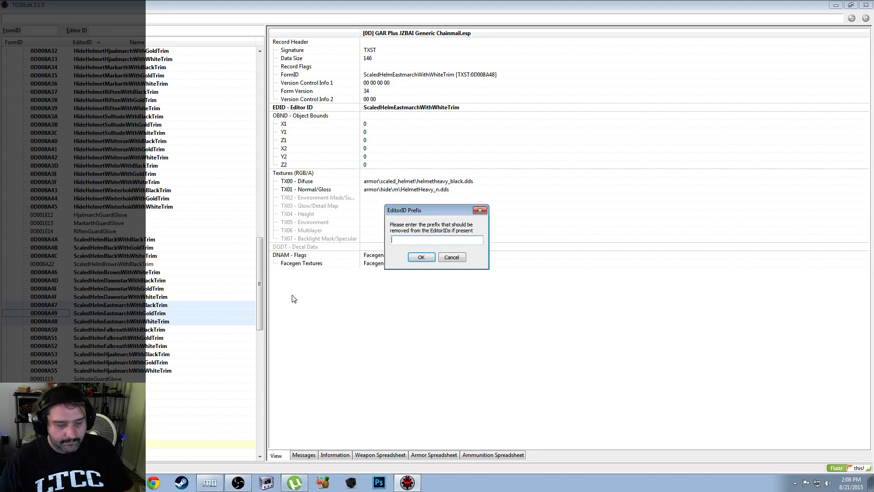
{"action": "type", "text": "ScaledHelmEastmarch"}
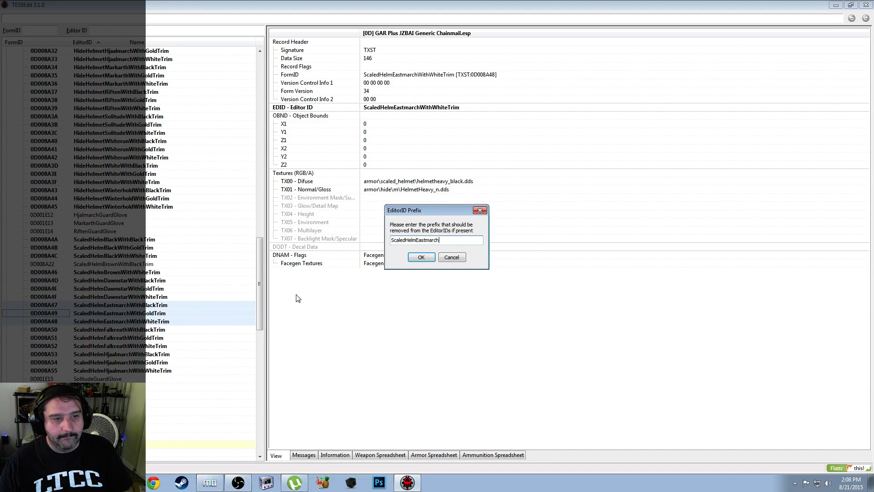
{"action": "left_click", "coordinate": [422, 257]}
{"action": "type", "text": "ScaledHelmEastmarch"}
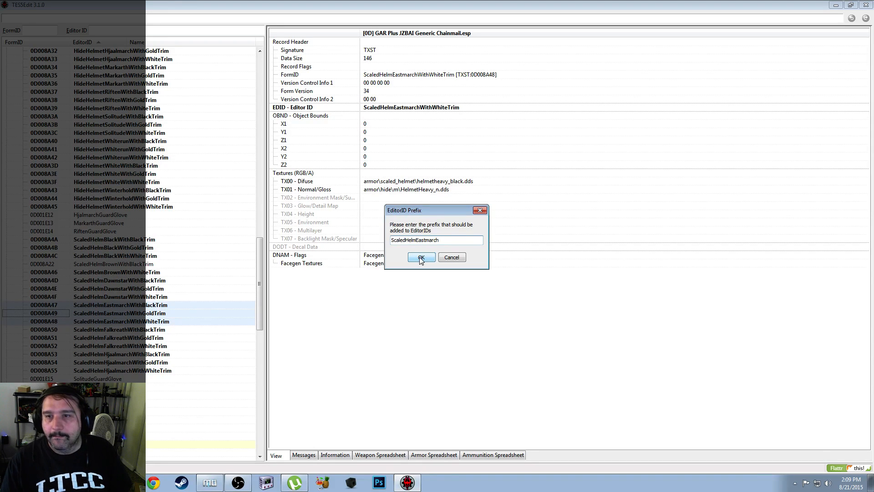
{"action": "key", "text": "shift+Left"}
{"action": "key", "text": "shift+Left"}
{"action": "key", "text": "shift+Left"}
{"action": "key", "text": "shift+Left"}
{"action": "key", "text": "shift+Left"}
{"action": "key", "text": "shift+Left"}
{"action": "key", "text": "shift+Left"}
{"action": "key", "text": "shift+Left"}
{"action": "key", "text": "shift+Left"}
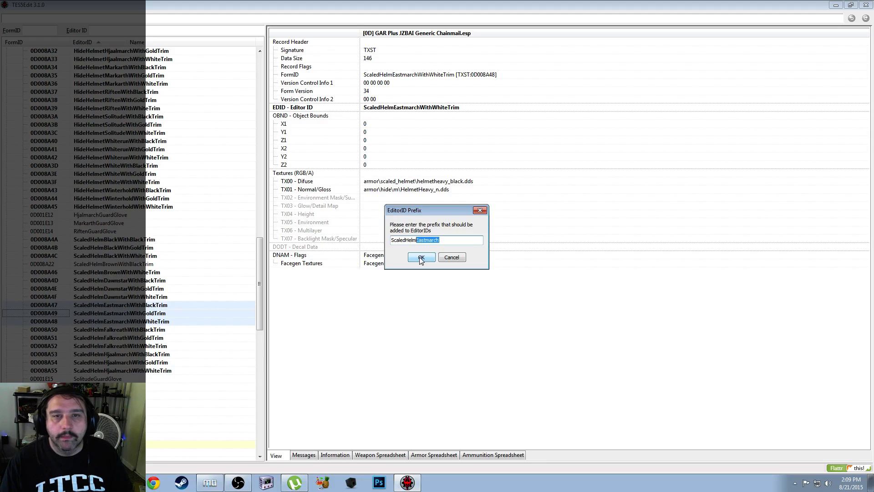
{"action": "type", "text": "Solitu"}
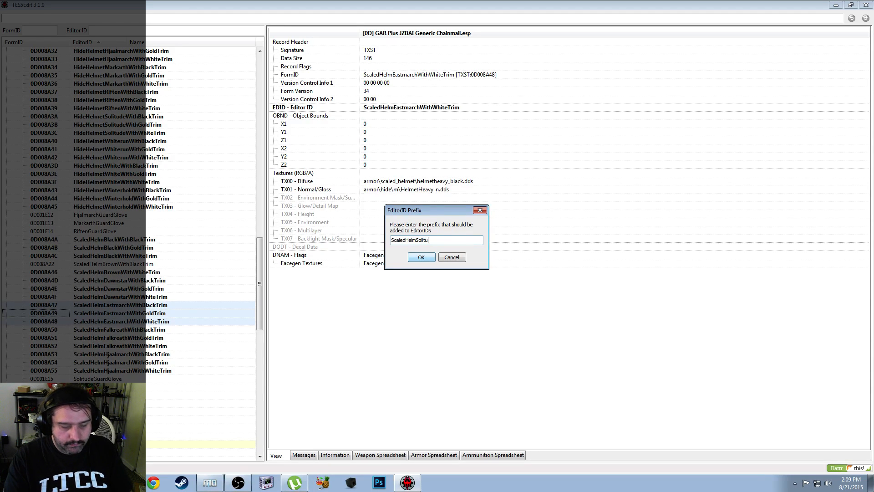
{"action": "type", "text": "de"}
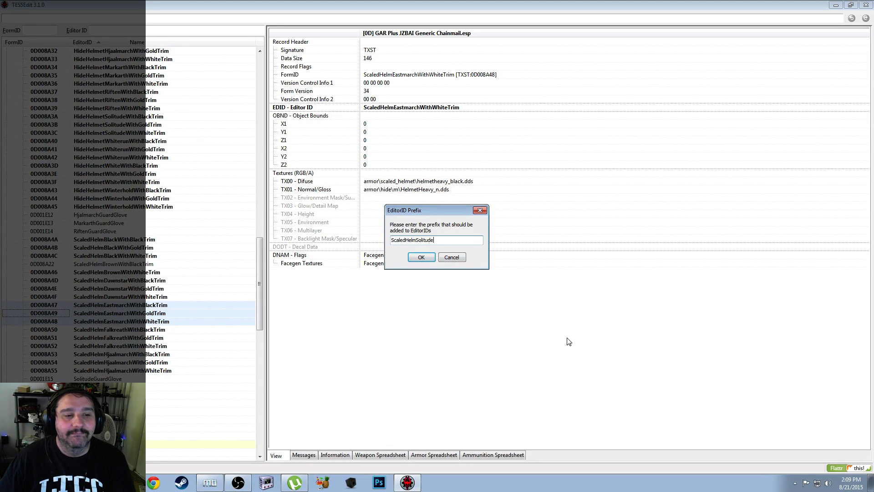
{"action": "left_click", "coordinate": [421, 257]}
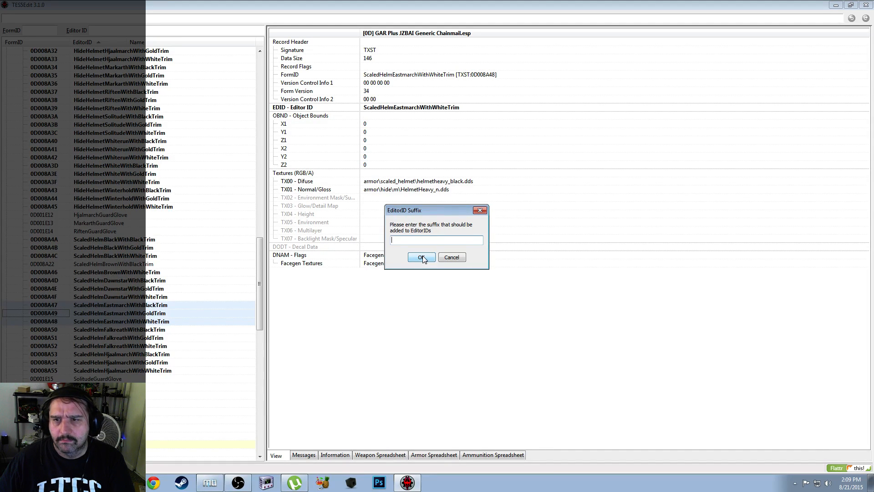
{"action": "left_click", "coordinate": [457, 258]}
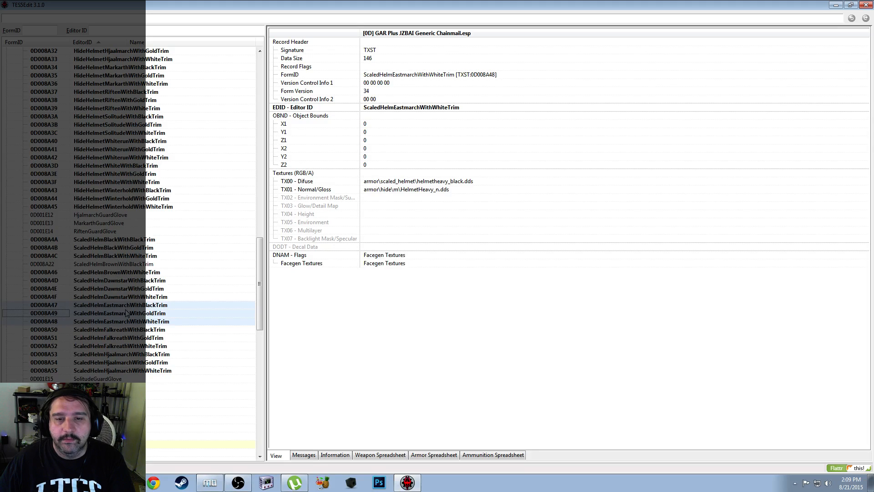
Start copying the three selected Eastmarch scaled helm texture sets as new records, removing the Editor ID prefix ScaledHelmEastmarch
{"action": "right_click", "coordinate": [127, 313]}
{"action": "left_click", "coordinate": [182, 268]}
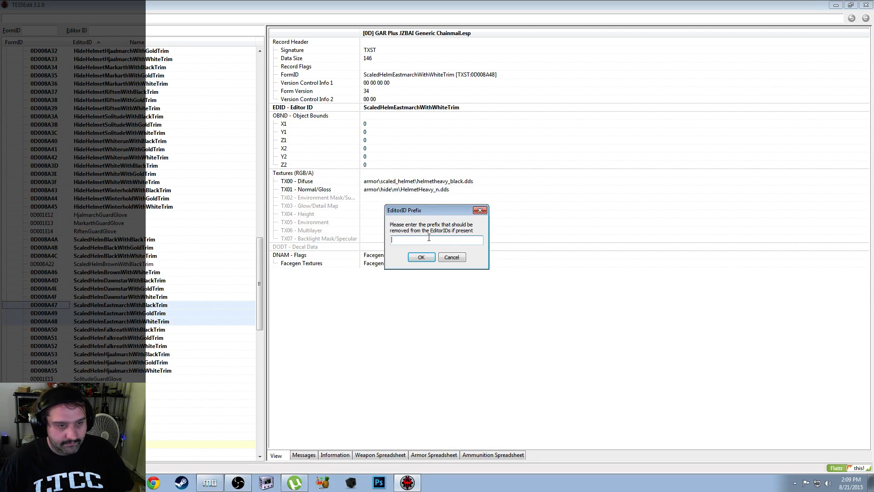
{"action": "type", "text": "ScaledHelmEastmarch"}
{"action": "left_click", "coordinate": [433, 256]}
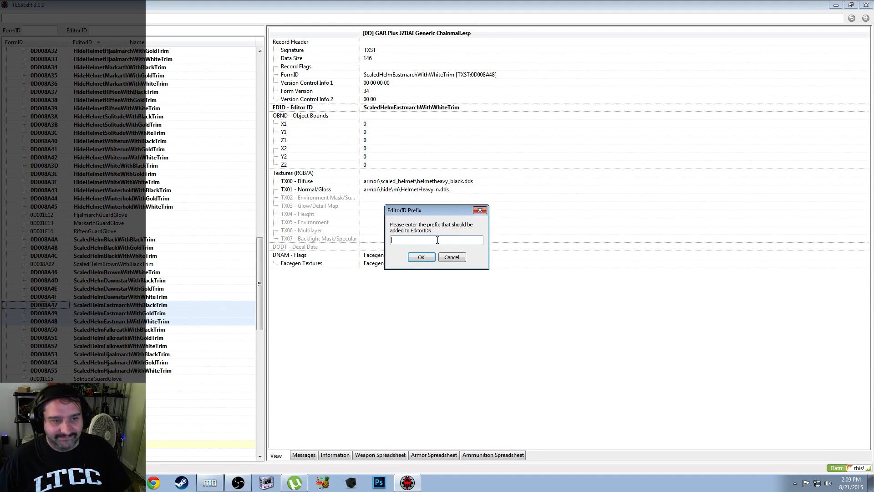
Set the added Editor ID prefix to ScaledHelmRiften with no suffix and copy the records into GAR Plus JZBAI Generic Chainmail.esp
{"action": "type", "text": "ScaledHelmEastmarch"}
{"action": "key", "text": "shift+Left"}
{"action": "key", "text": "shift+Left"}
{"action": "key", "text": "shift+Left"}
{"action": "key", "text": "shift+Left"}
{"action": "key", "text": "shift+Left"}
{"action": "key", "text": "shift+Left"}
{"action": "key", "text": "shift+Left"}
{"action": "key", "text": "shift+Left"}
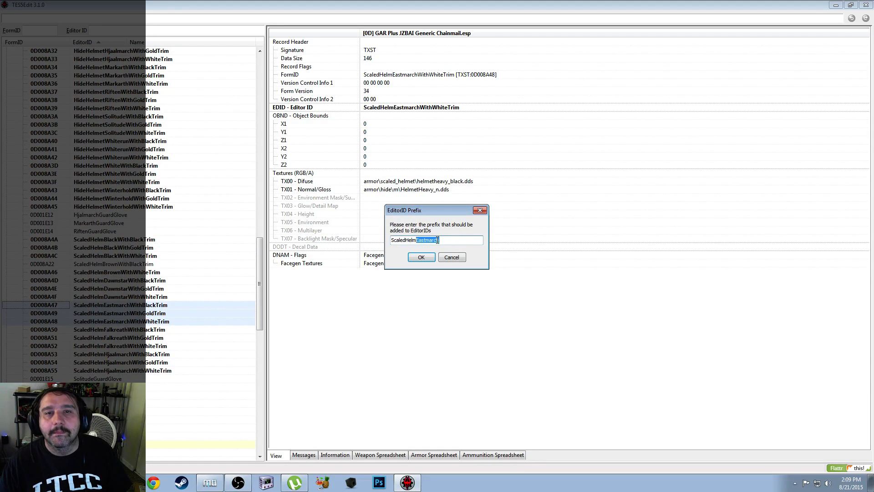
{"action": "type", "text": "Riften"}
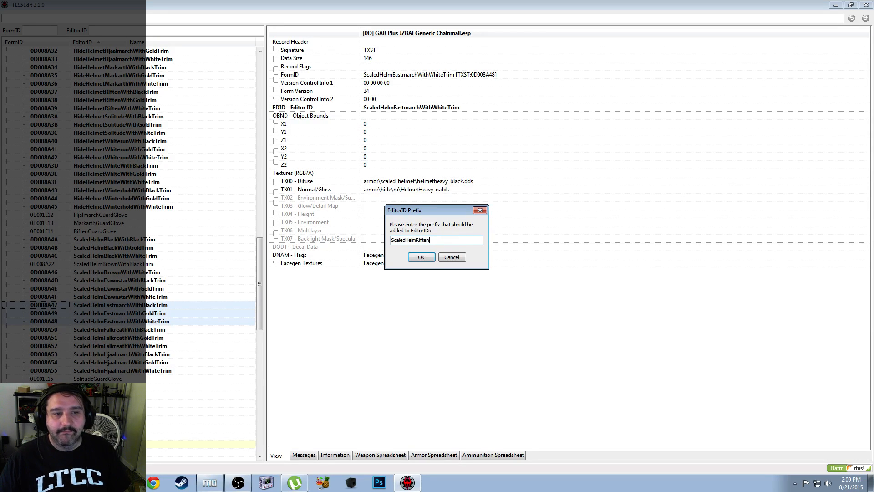
{"action": "left_click", "coordinate": [420, 258]}
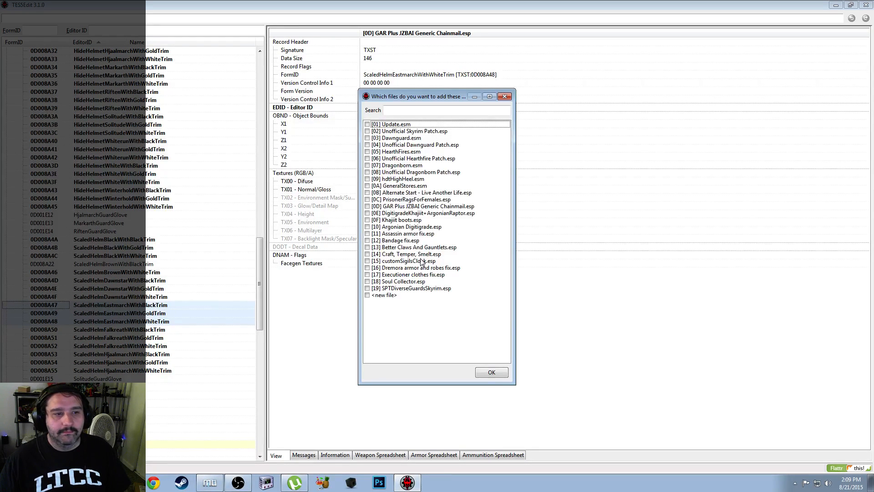
{"action": "left_click", "coordinate": [368, 207]}
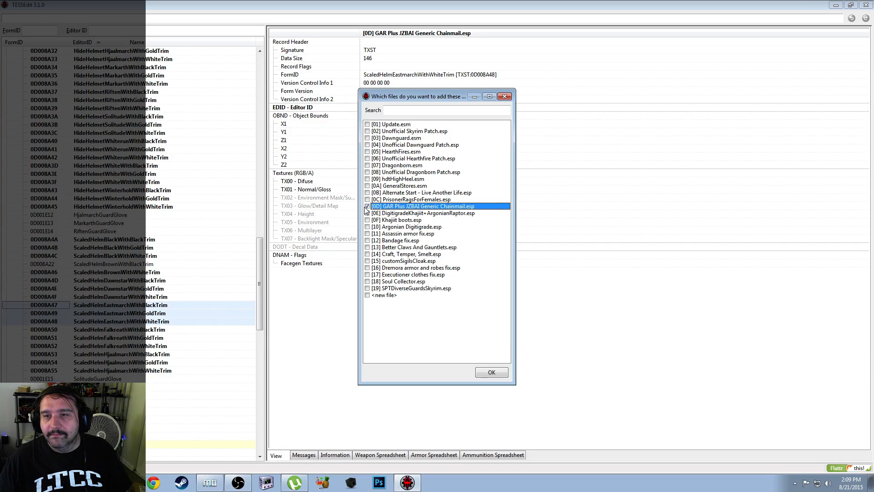
{"action": "left_click", "coordinate": [490, 368]}
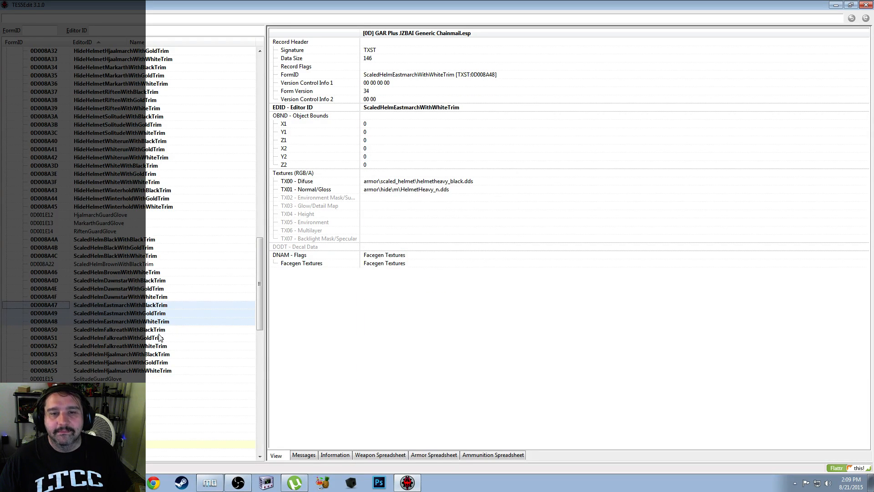
Start another copy of the three Eastmarch scaled helm texture sets as new records, removing the Editor ID prefix ScaledHelmEastmarch
{"action": "right_click", "coordinate": [151, 320]}
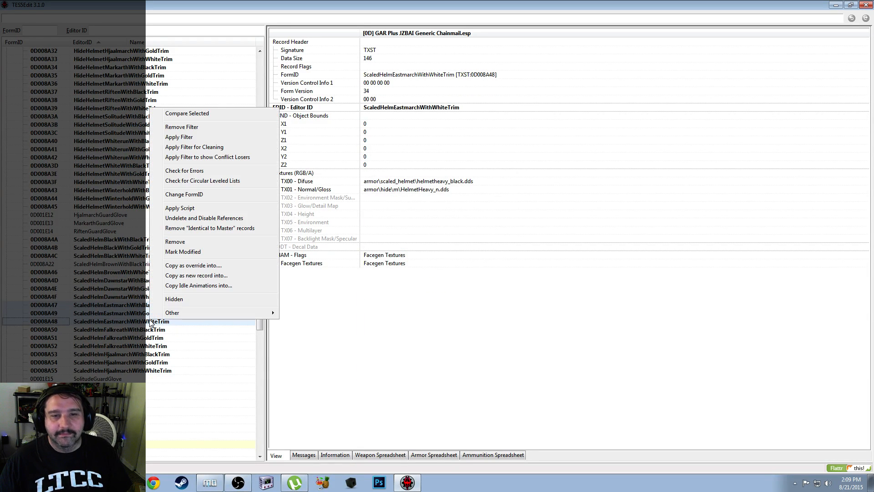
{"action": "left_click", "coordinate": [212, 276]}
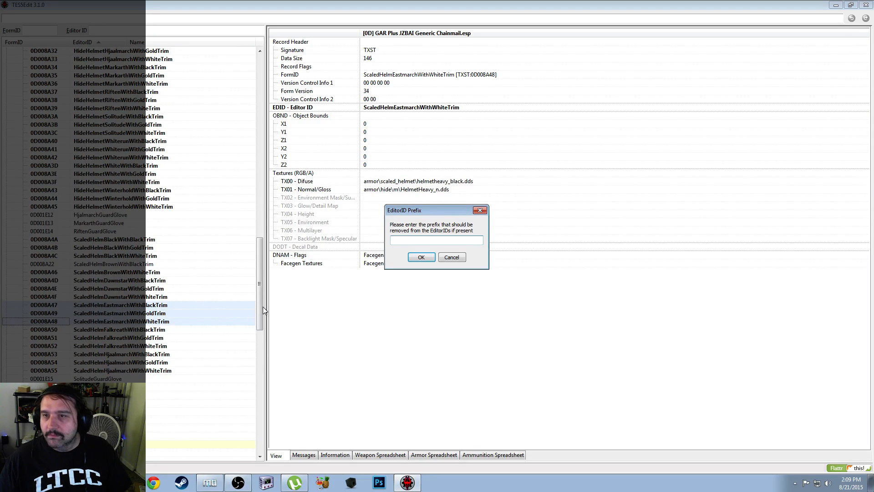
{"action": "type", "text": "ScaledHelmEastmarch"}
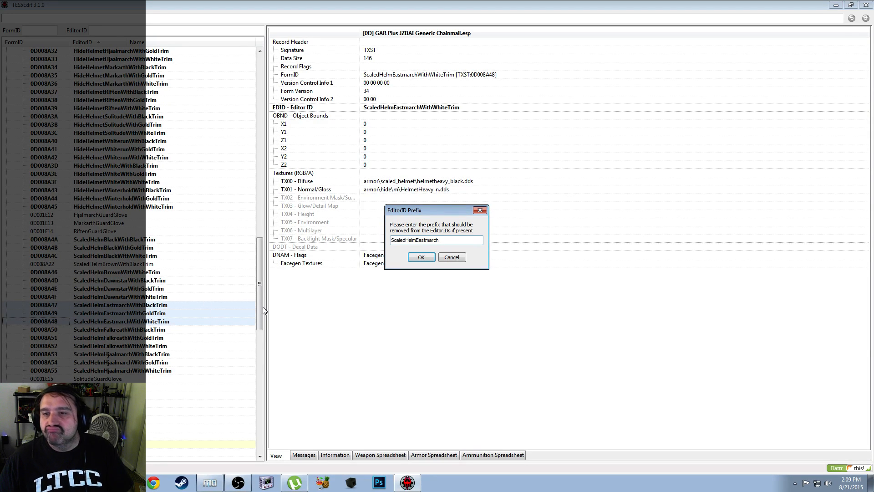
{"action": "left_click", "coordinate": [422, 257]}
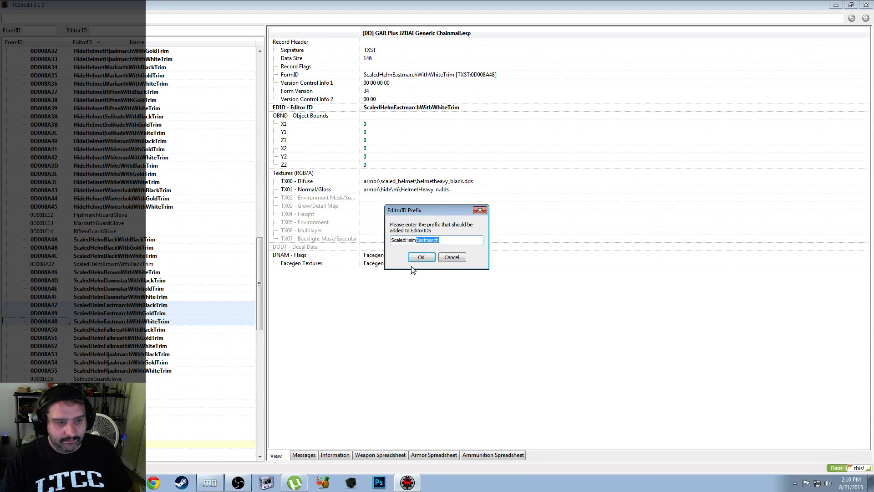
Set the added Editor ID prefix to ScaledHelmSolitude with no suffix and copy the records into GAR Plus JZBAI Generic Chainmail.esp
{"action": "type", "text": "s"}
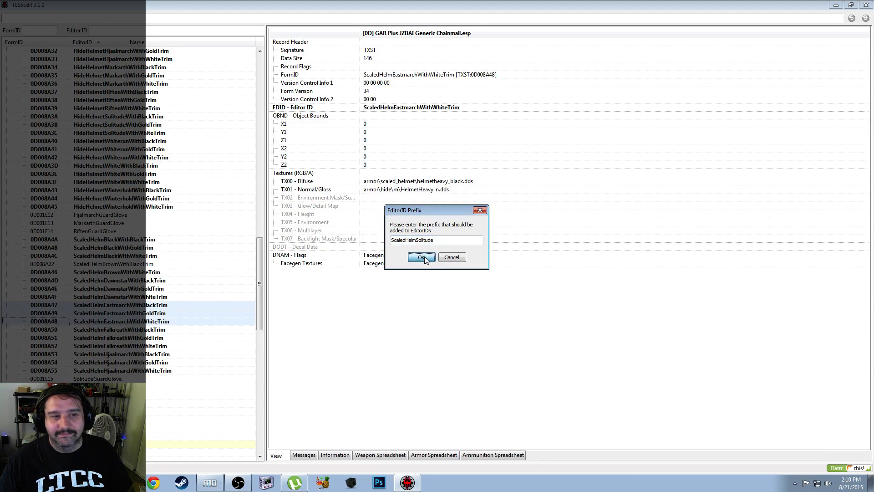
{"action": "left_click", "coordinate": [421, 257]}
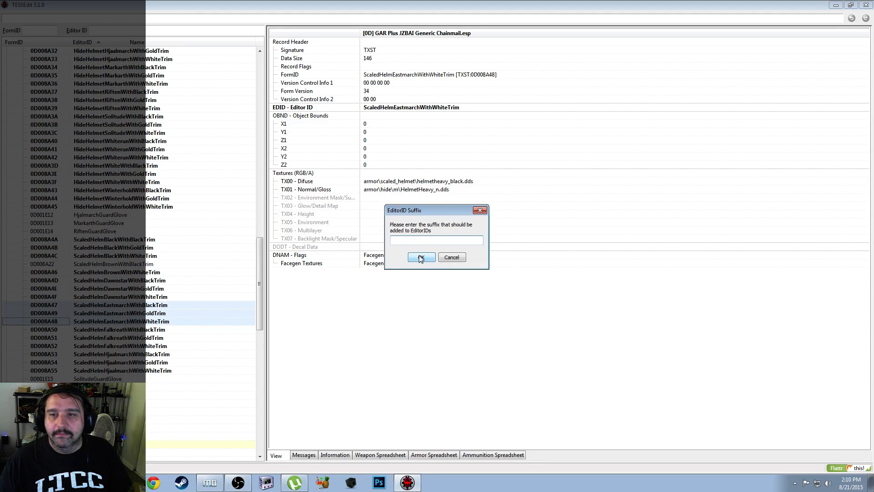
{"action": "left_click", "coordinate": [421, 258]}
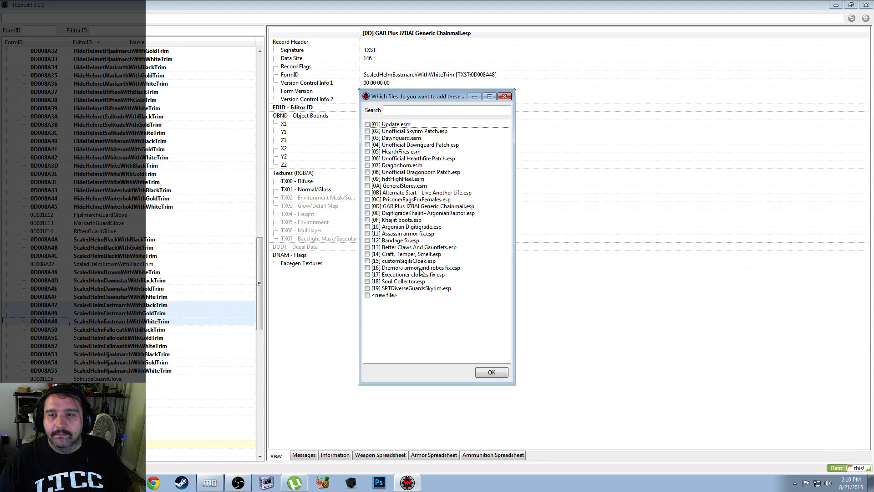
{"action": "left_click", "coordinate": [368, 207]}
{"action": "left_click", "coordinate": [492, 372]}
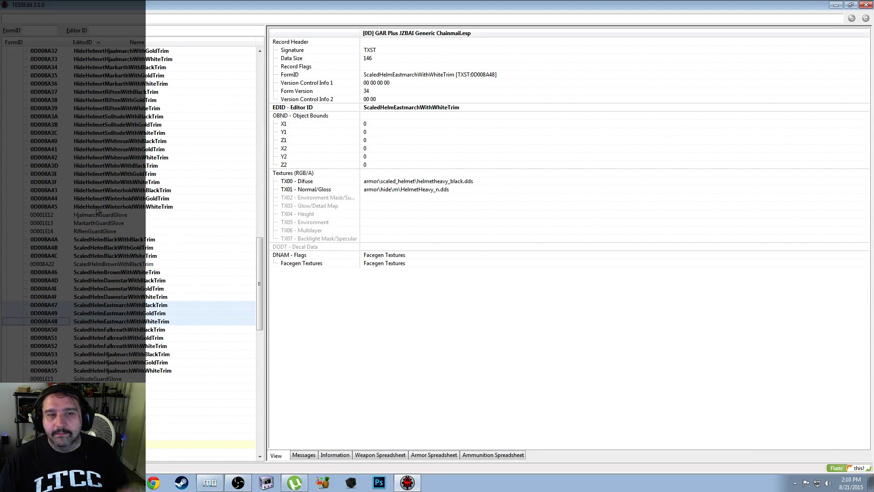
Collapse and reopen the plugin's Texture Set group to refresh it, and check the scaled helm records for each hold
{"action": "left_click_drag", "start_coordinate": [263, 279], "coordinate": [260, 105]}
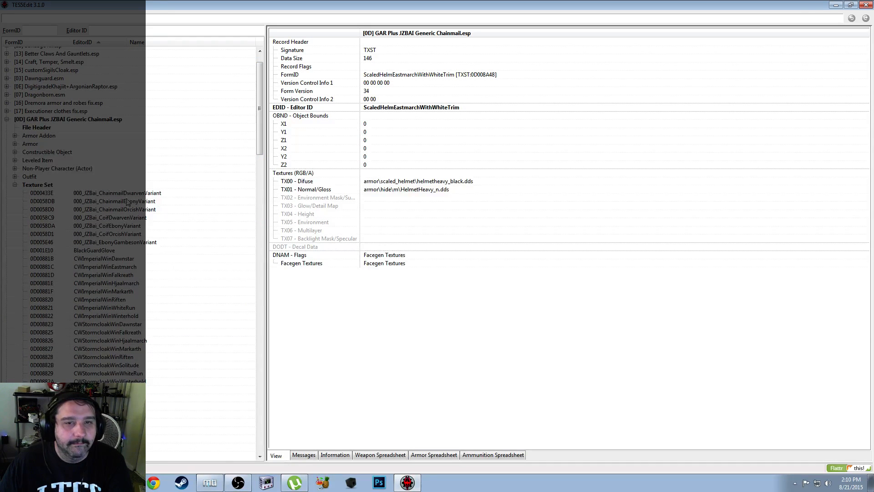
{"action": "left_click", "coordinate": [15, 185]}
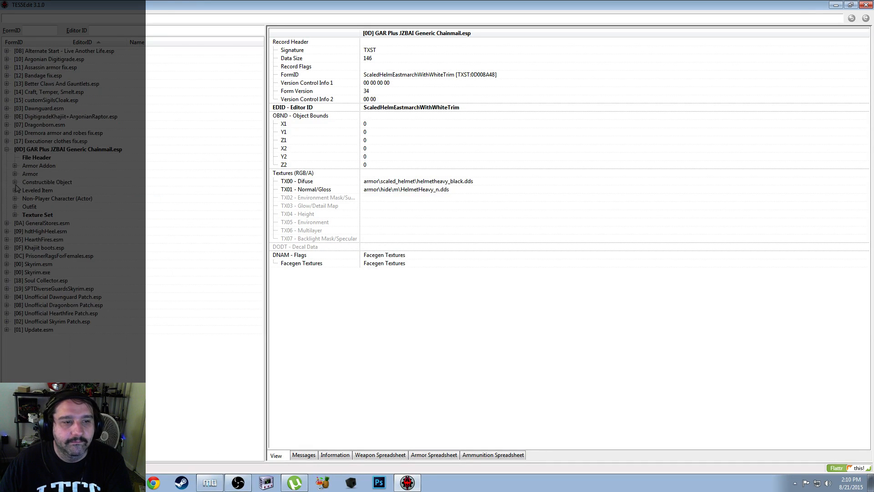
{"action": "left_click", "coordinate": [15, 216]}
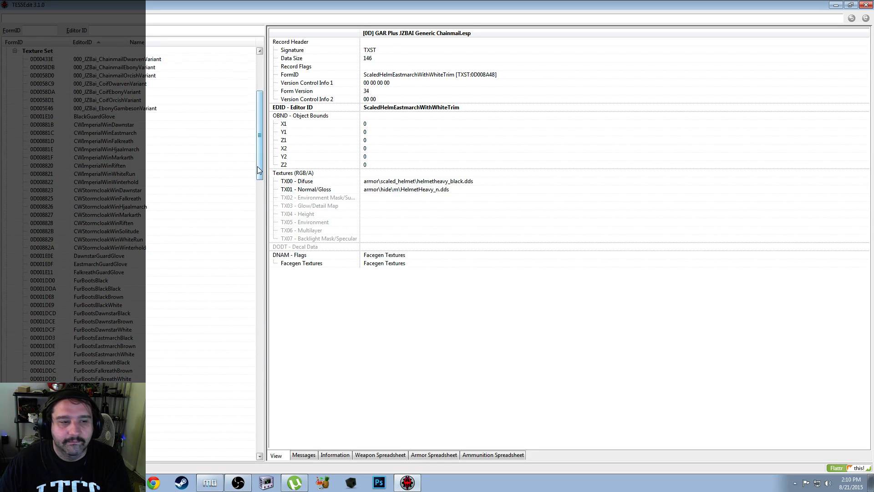
{"action": "left_click_drag", "start_coordinate": [258, 170], "coordinate": [259, 337]}
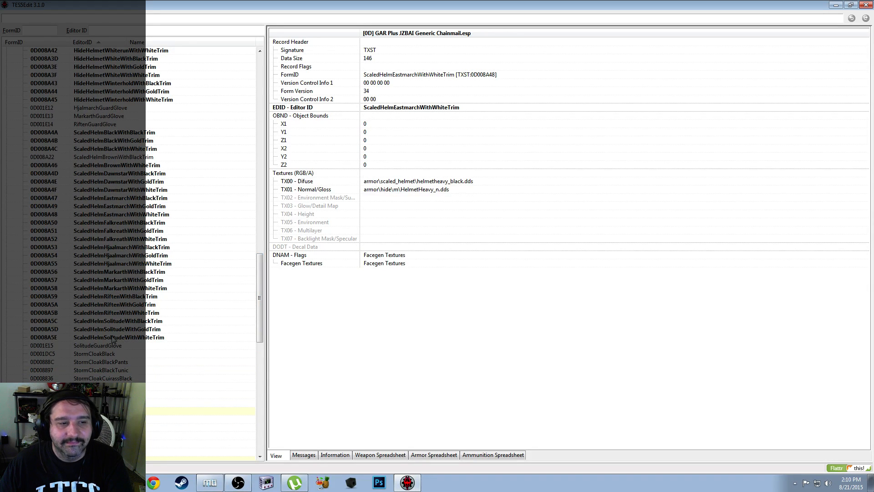
{"action": "left_click", "coordinate": [127, 256]}
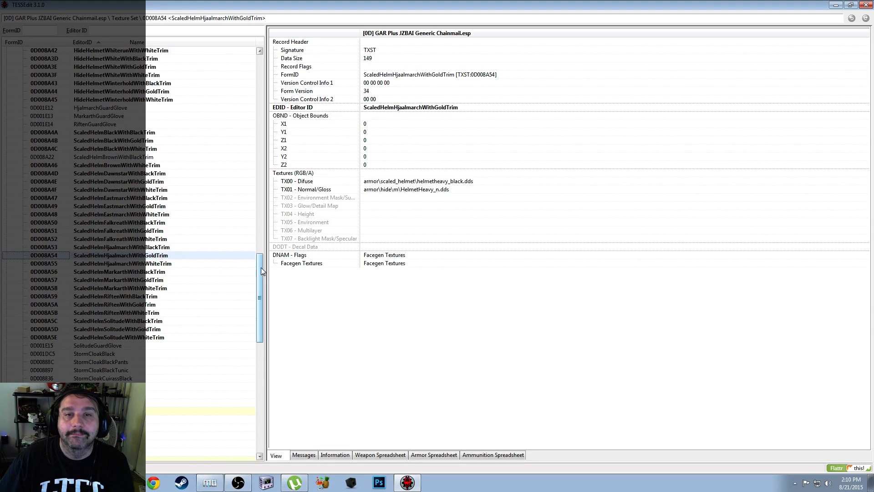
{"action": "left_click_drag", "start_coordinate": [262, 295], "coordinate": [262, 275]}
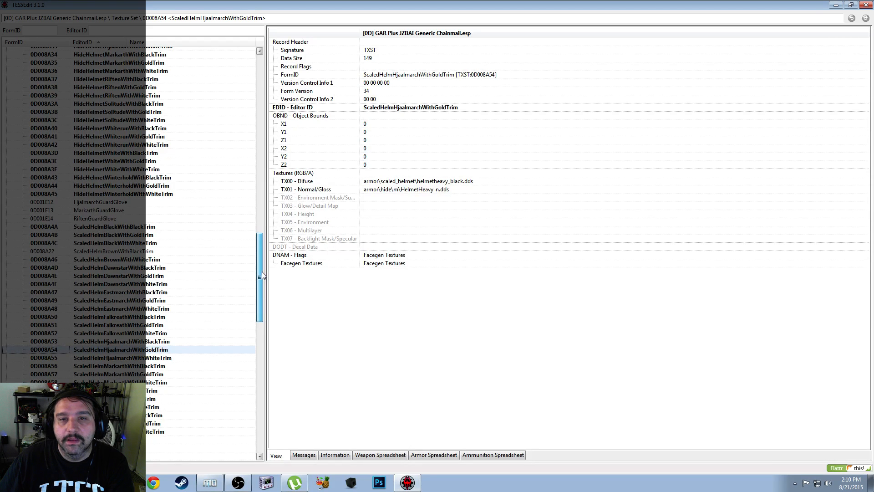
{"action": "left_click_drag", "start_coordinate": [263, 272], "coordinate": [263, 284]}
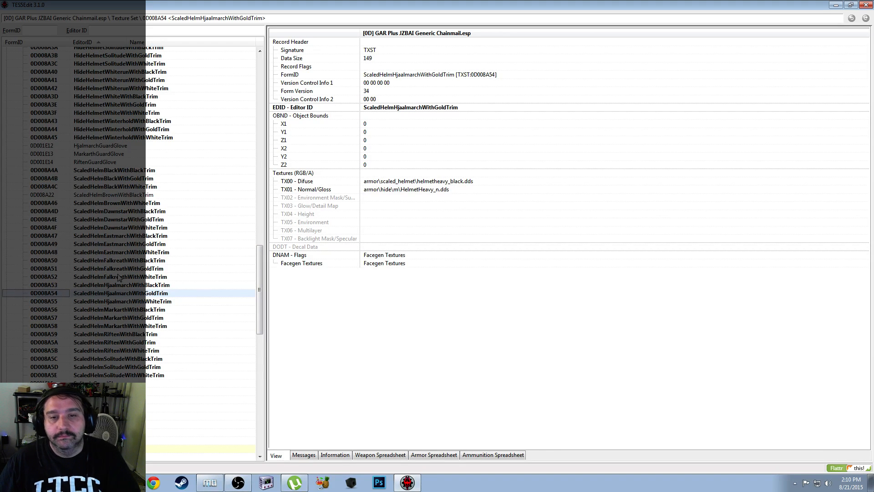
Select the black, gold and white trim Eastmarch scaled helm texture sets and start copying them as new records, removing prefix ScaledHelmEastmarch
{"action": "left_click", "coordinate": [123, 236]}
{"action": "left_click", "coordinate": [124, 253], "text": "shift"}
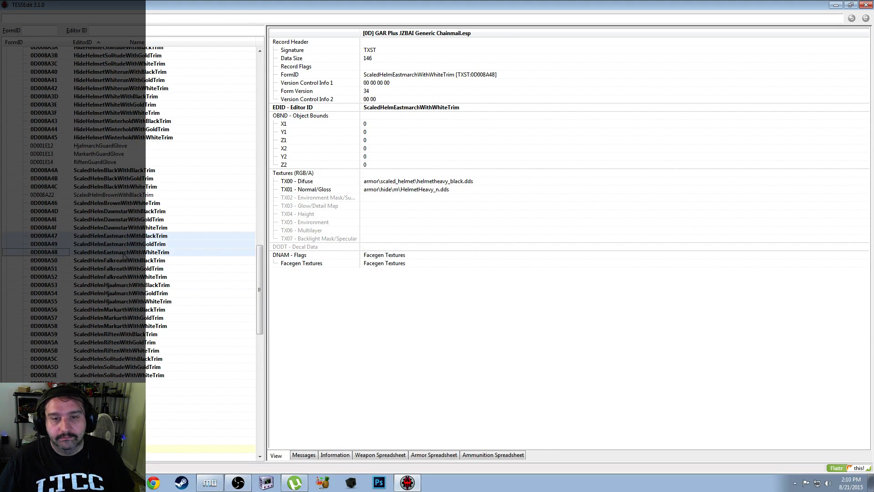
{"action": "right_click", "coordinate": [124, 253]}
{"action": "left_click", "coordinate": [169, 421]}
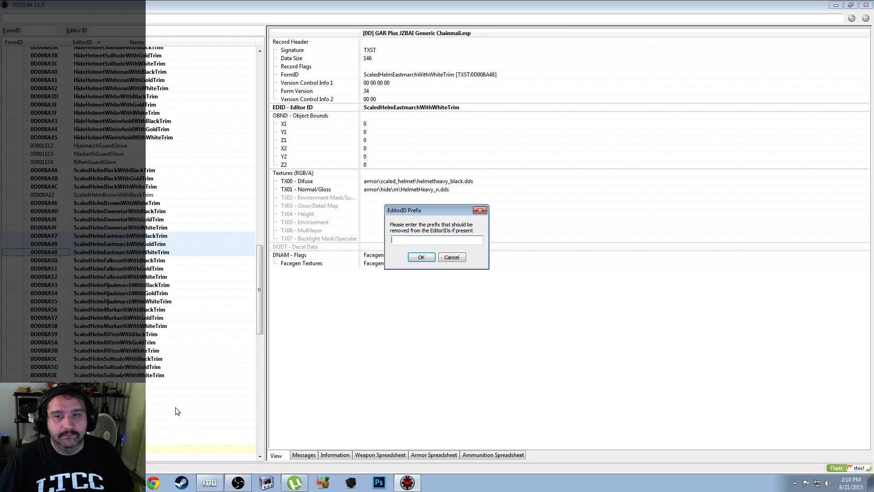
{"action": "left_click", "coordinate": [421, 257]}
Set the added Editor ID prefix to ScaledHelmWhite with no suffix and copy the records into GAR Plus JZBAI Generic Chainmail.esp
{"action": "type", "text": "ScaledHelmEastmarch"}
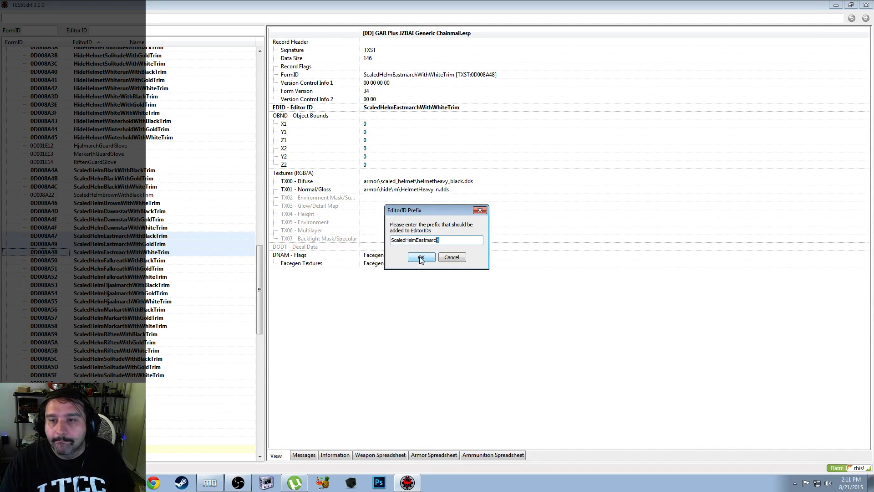
{"action": "key", "text": "shift+Left"}
{"action": "key", "text": "shift+Left"}
{"action": "key", "text": "shift+Left"}
{"action": "key", "text": "shift+Left"}
{"action": "key", "text": "shift+Left"}
{"action": "key", "text": "shift+Left"}
{"action": "key", "text": "shift+Left"}
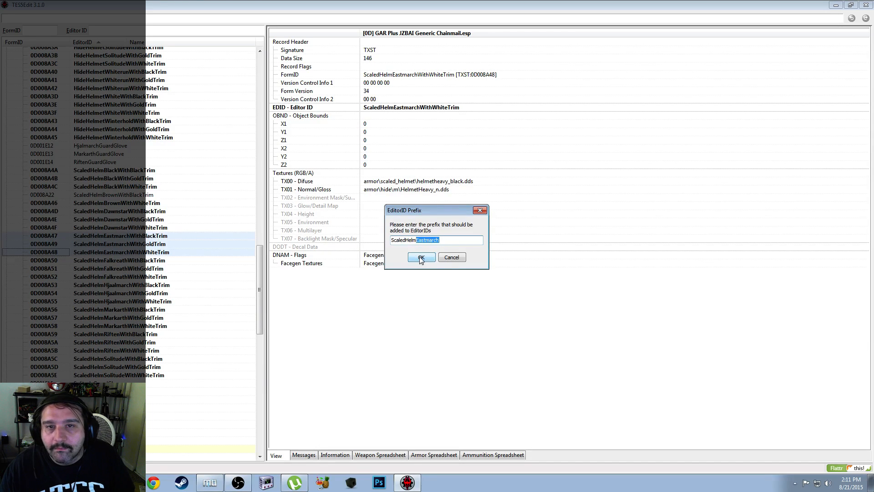
{"action": "type", "text": "White"}
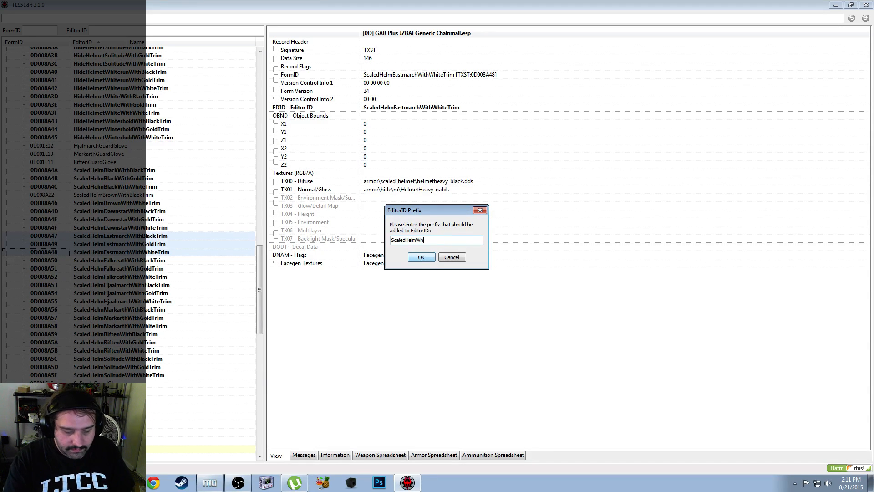
{"action": "left_click", "coordinate": [423, 259]}
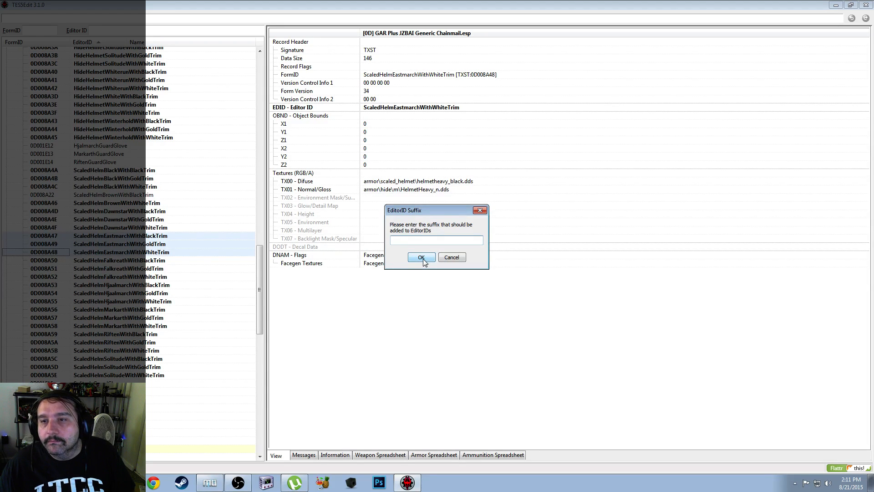
{"action": "left_click", "coordinate": [421, 258]}
{"action": "left_click", "coordinate": [367, 206]}
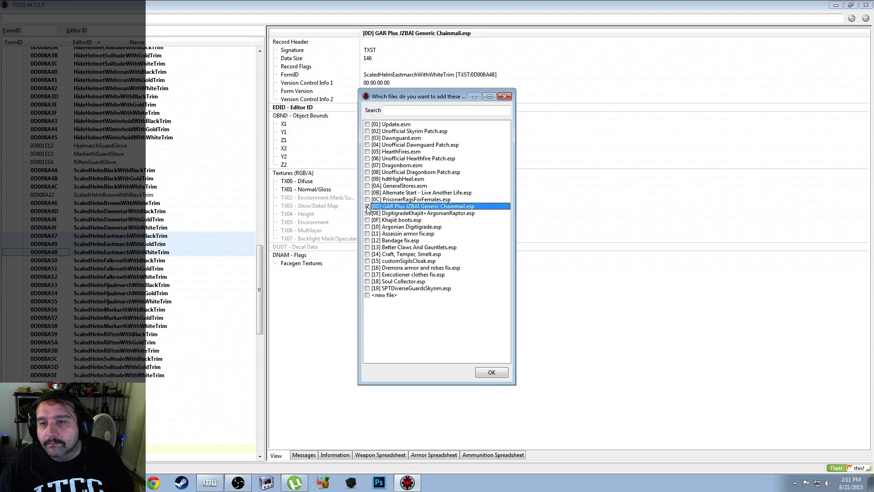
{"action": "left_click", "coordinate": [485, 373]}
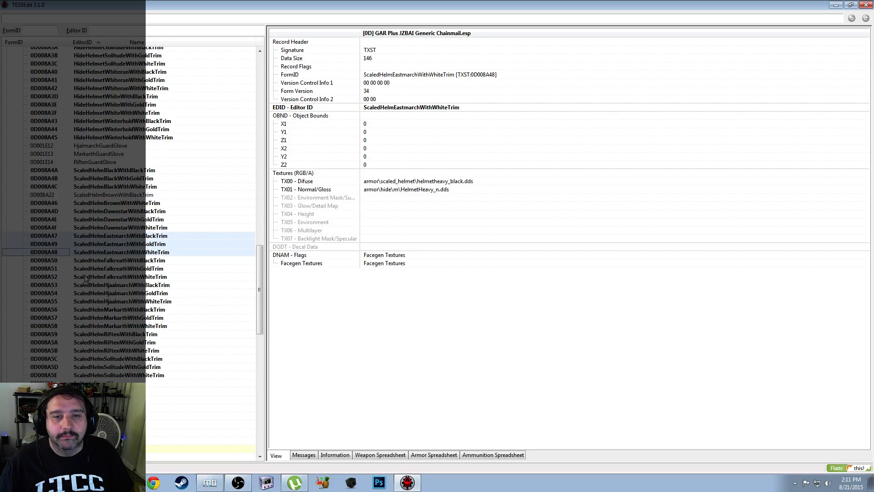
Start copying the same three Eastmarch texture sets as new records again, removing the Editor ID prefix ScaledHelmEastmarch
{"action": "right_click", "coordinate": [102, 254]}
{"action": "left_click", "coordinate": [173, 423]}
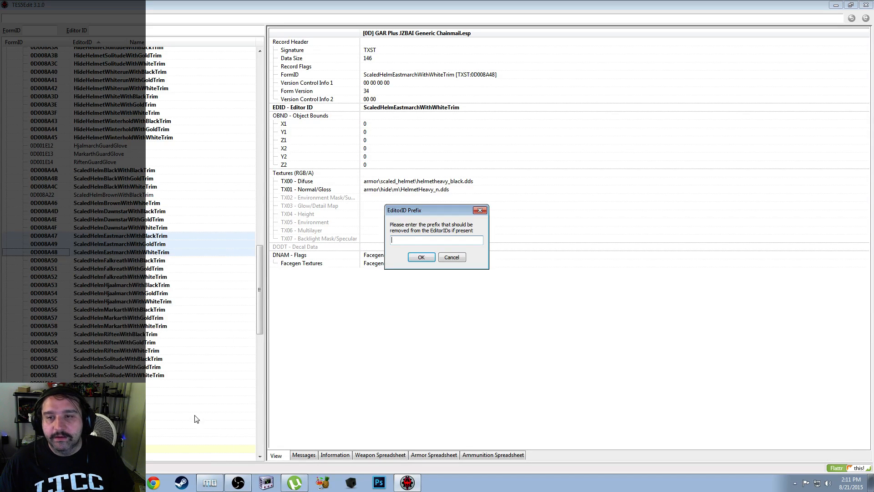
{"action": "key", "text": "ctrl+v"}
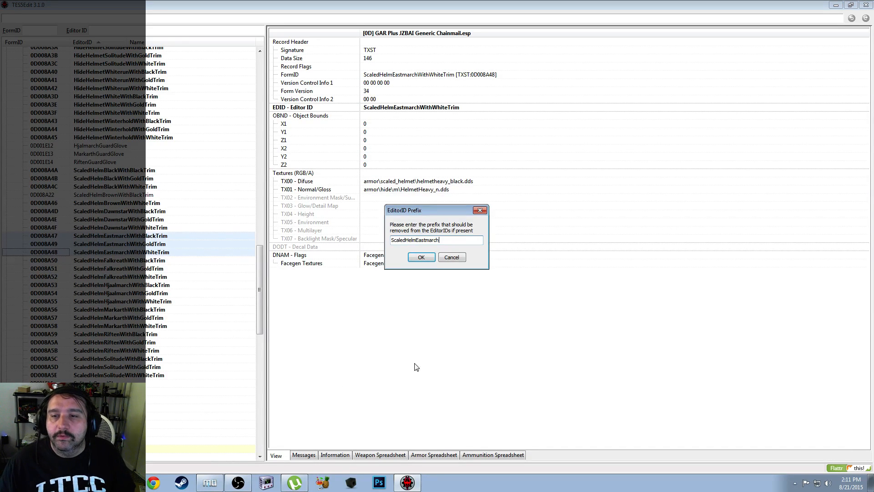
{"action": "left_click", "coordinate": [423, 258]}
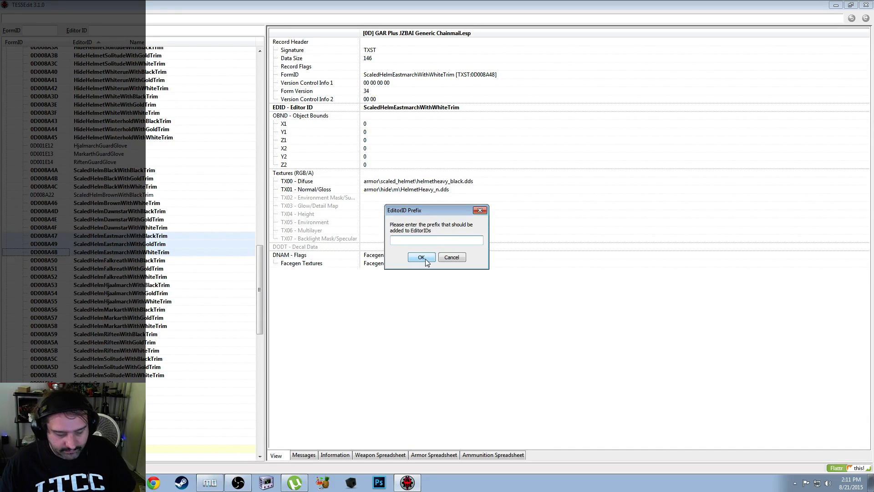
Set the added Editor ID prefix to ScaledHelmWhiterun with no suffix and copy the records into GAR Plus JZBAI Generic Chainmail.esp
{"action": "key", "text": "ctrl+v"}
{"action": "key", "text": "shift+Left"}
{"action": "key", "text": "shift+Left"}
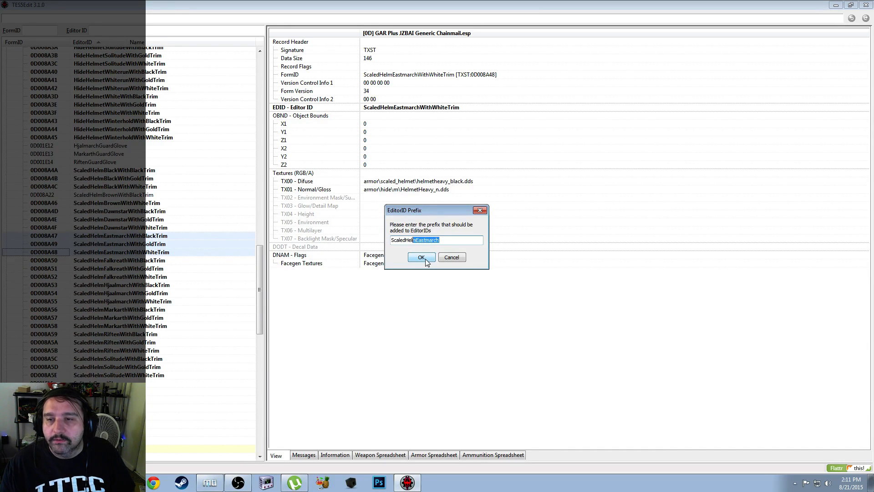
{"action": "type", "text": "Whiterun"}
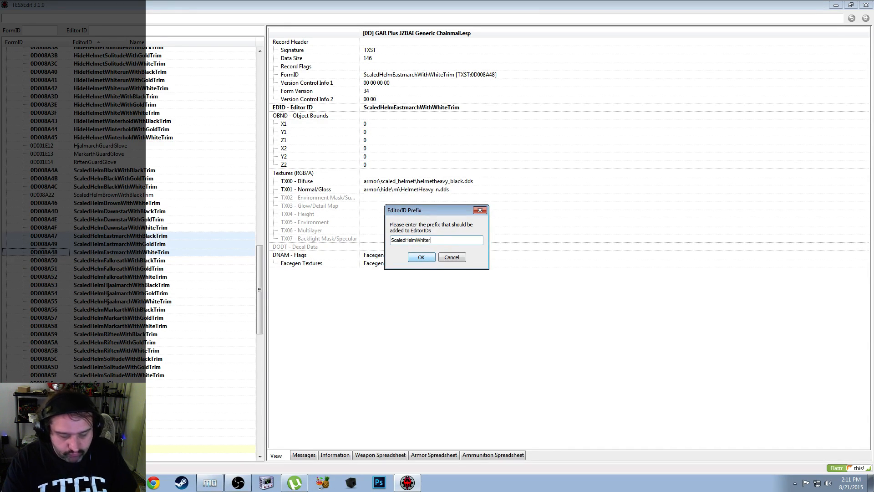
{"action": "left_click", "coordinate": [421, 258]}
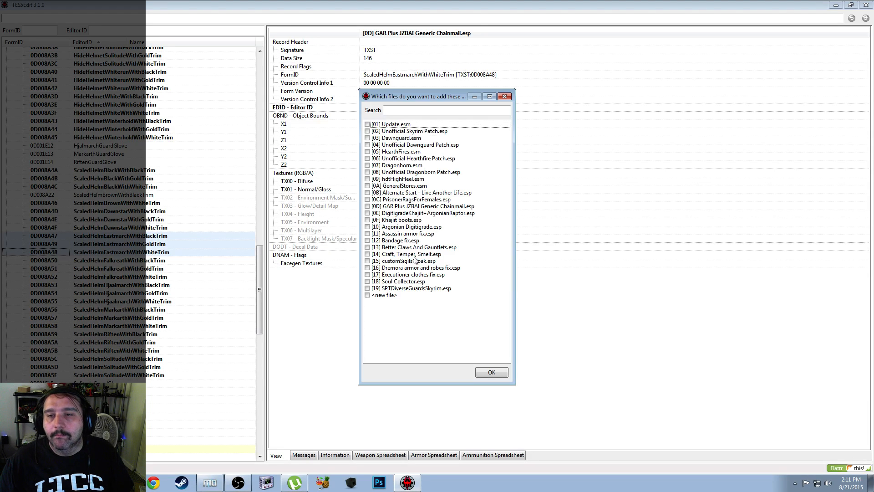
{"action": "left_click", "coordinate": [367, 206]}
{"action": "left_click", "coordinate": [502, 375]}
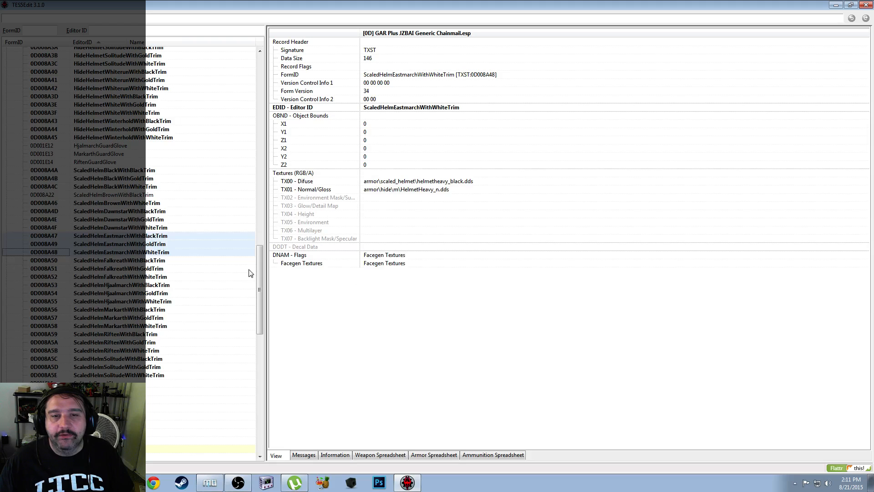
Start another new-record copy of the three selected Eastmarch scaled helm texture sets and confirm the Editor ID prefix removal
{"action": "right_click", "coordinate": [128, 244]}
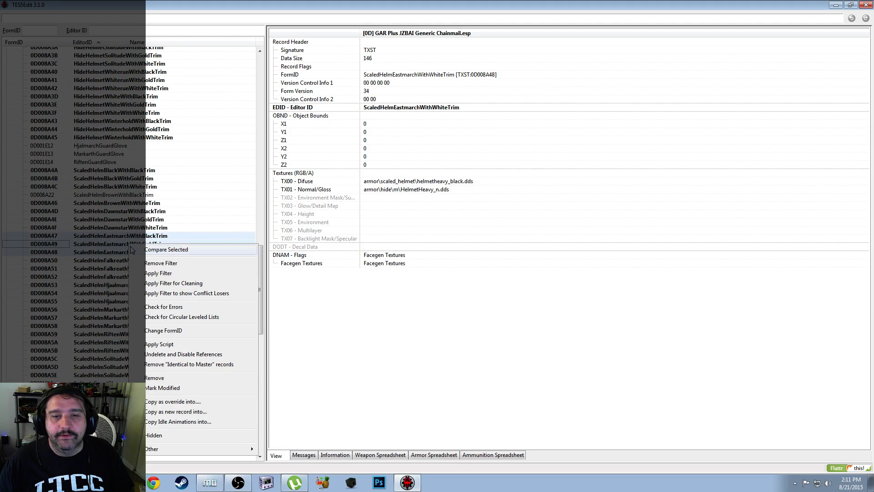
{"action": "left_click", "coordinate": [197, 411]}
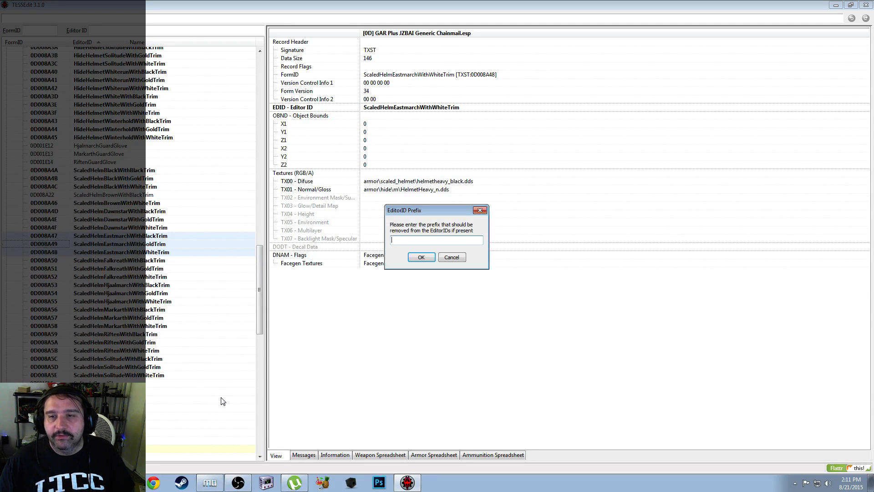
{"action": "left_click", "coordinate": [421, 258]}
Set the added Editor ID prefix to ScaledHelmWinterhold with no suffix and copy the records into GAR Plus JZBAI Generic Chainmail.esp
{"action": "key", "text": "ctrl+v"}
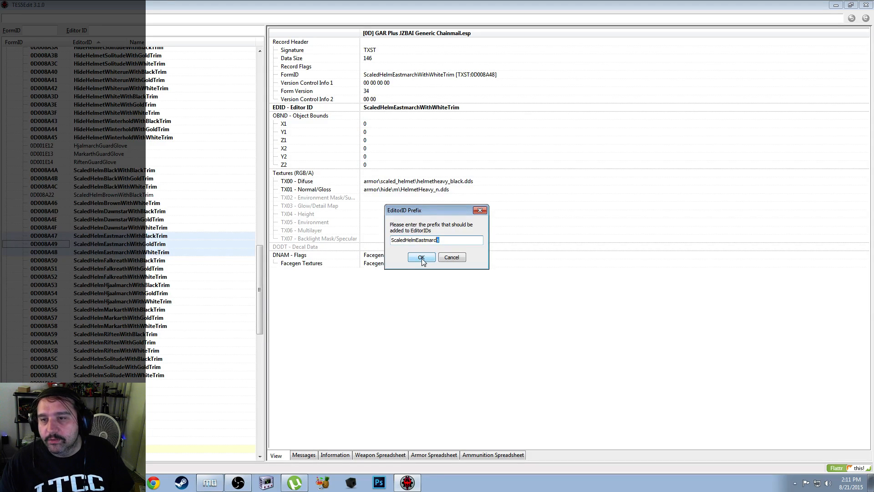
{"action": "key", "text": "shift+Left"}
{"action": "key", "text": "shift+Left"}
{"action": "key", "text": "shift+Left"}
{"action": "key", "text": "shift+Left"}
{"action": "key", "text": "shift+Left"}
{"action": "key", "text": "shift+Left"}
{"action": "key", "text": "shift+Left"}
{"action": "key", "text": "shift+Left"}
{"action": "type", "text": "Wi"}
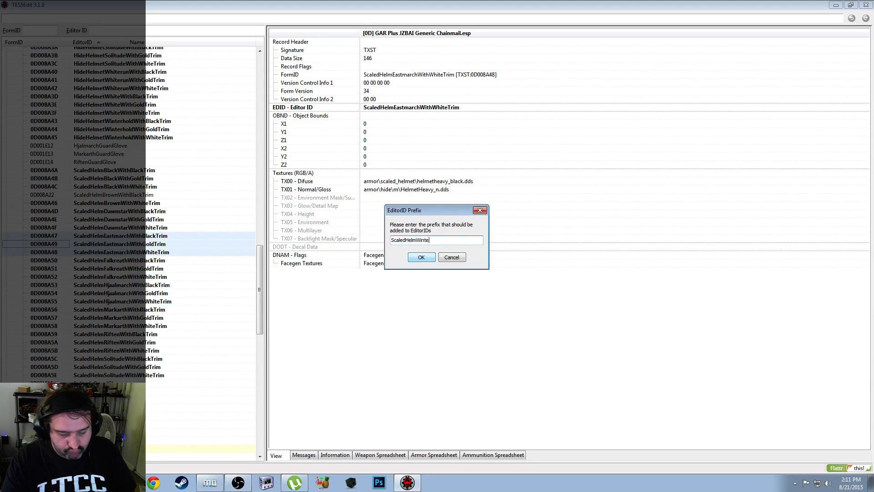
{"action": "left_click", "coordinate": [421, 258]}
{"action": "left_click", "coordinate": [419, 260]}
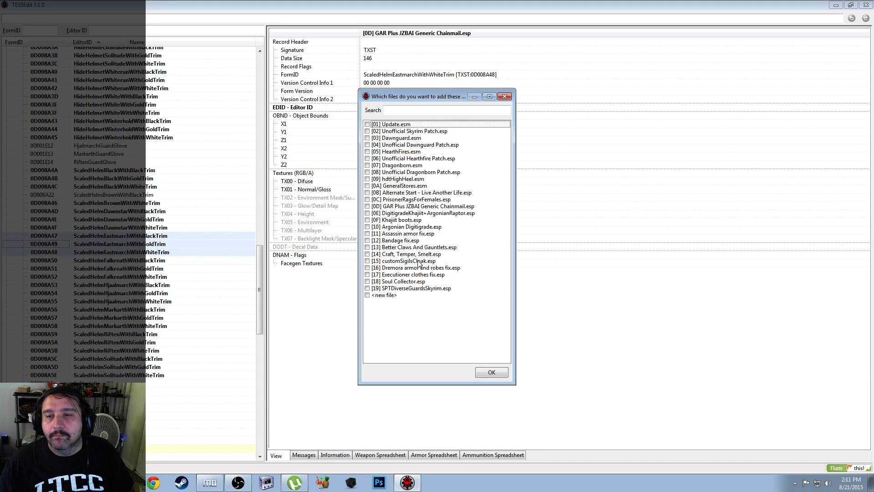
{"action": "left_click", "coordinate": [368, 207]}
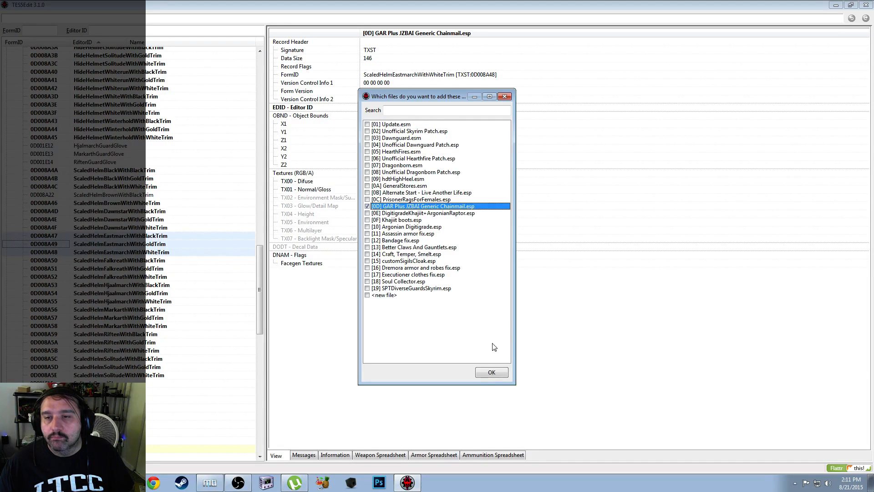
{"action": "left_click", "coordinate": [491, 372]}
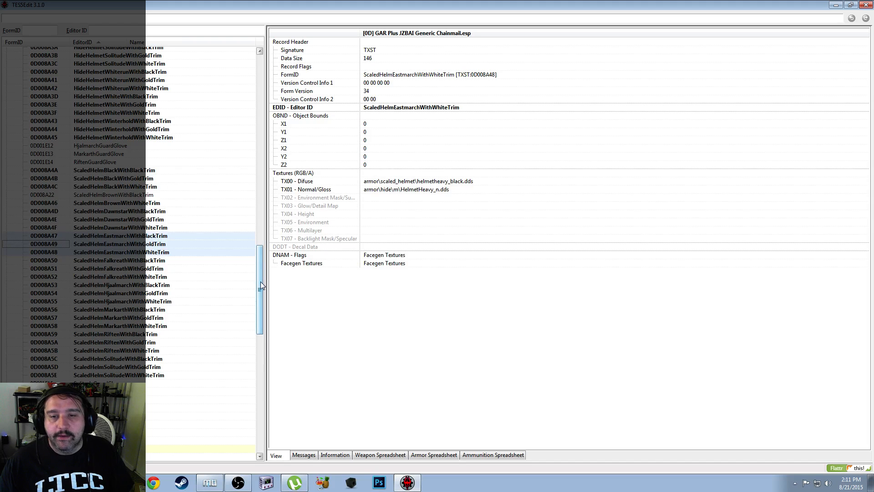
Refresh the plugin's Texture Set group by collapsing and reopening it, and save GAR Plus JZBAI Generic Chainmail.esp
{"action": "left_click_drag", "start_coordinate": [261, 281], "coordinate": [261, 118]}
{"action": "scroll", "coordinate": [183, 121], "scroll_direction": "up", "scroll_amount": 2}
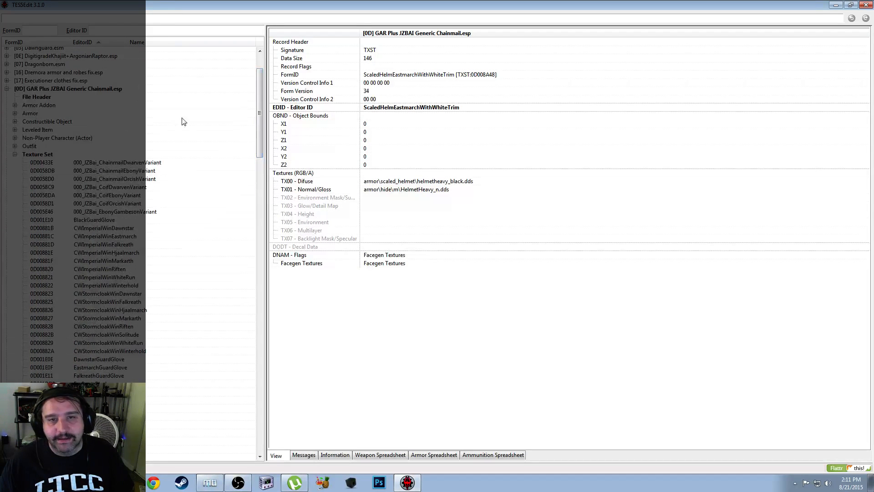
{"action": "left_click", "coordinate": [15, 155]}
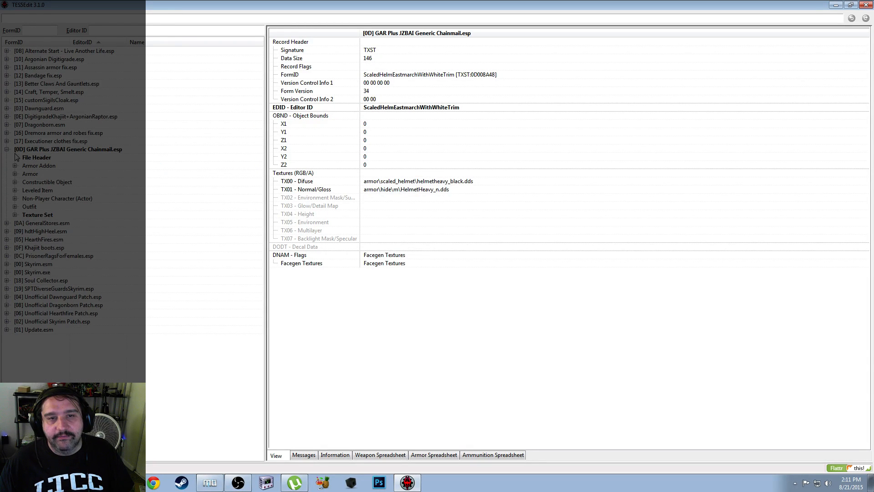
{"action": "left_click", "coordinate": [15, 215]}
{"action": "left_click_drag", "start_coordinate": [257, 134], "coordinate": [263, 225]}
{"action": "left_click", "coordinate": [133, 142]}
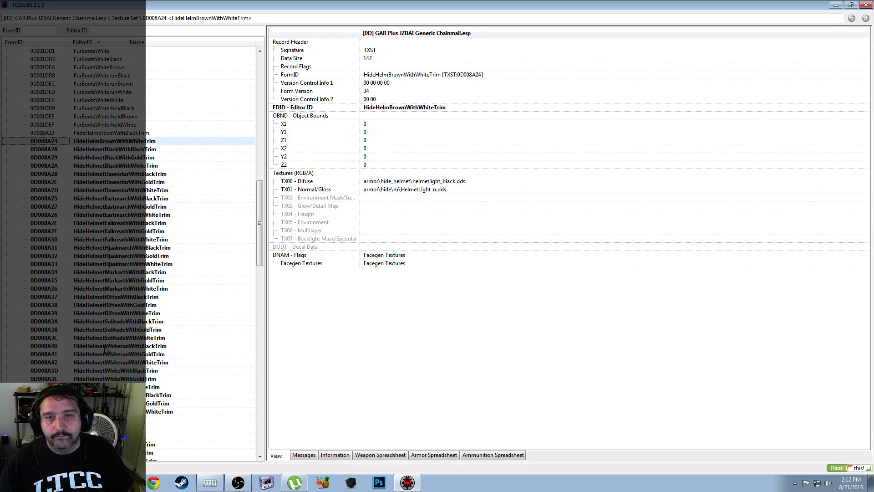
{"action": "key", "text": "ctrl+s"}
{"action": "left_click", "coordinate": [483, 370]}
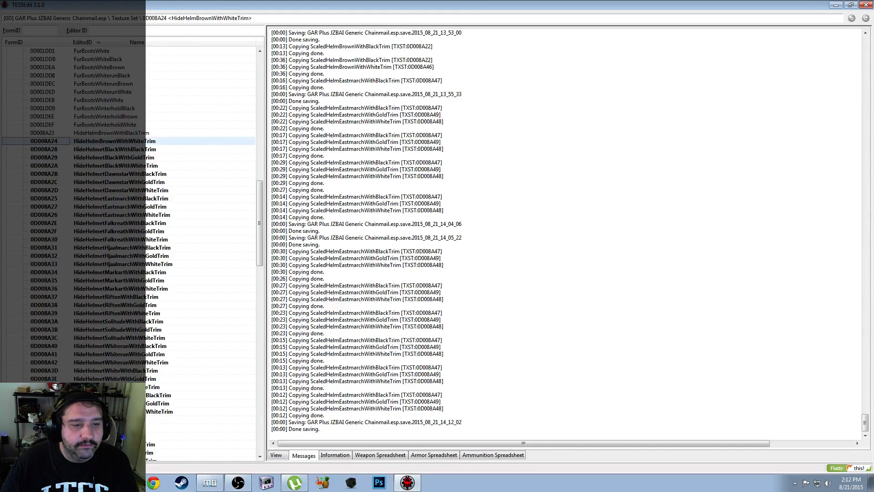
Switch to the browser, like the 12" Gold Ranger & Fury Figures Review video on YouTube, and move the browser window aside
{"action": "key", "text": "alt+Tab"}
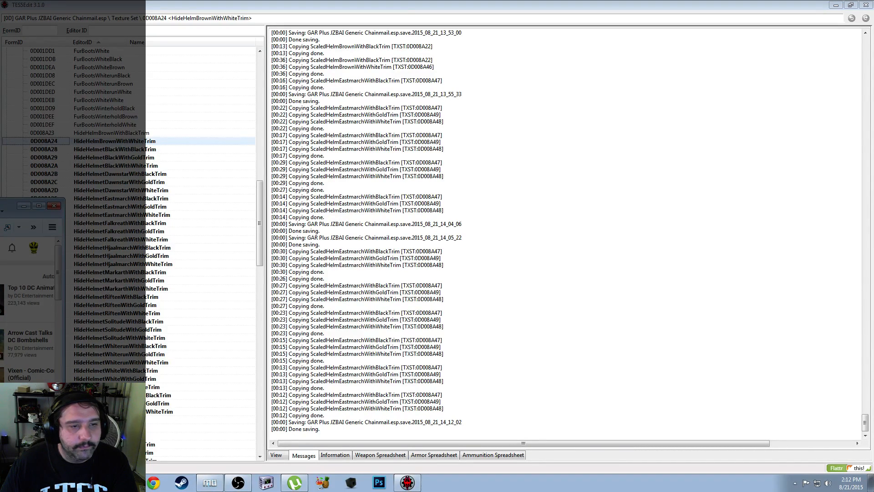
{"action": "left_click_drag", "start_coordinate": [2, 205], "coordinate": [536, 22]}
{"action": "scroll", "coordinate": [526, 238], "scroll_direction": "down", "scroll_amount": 2}
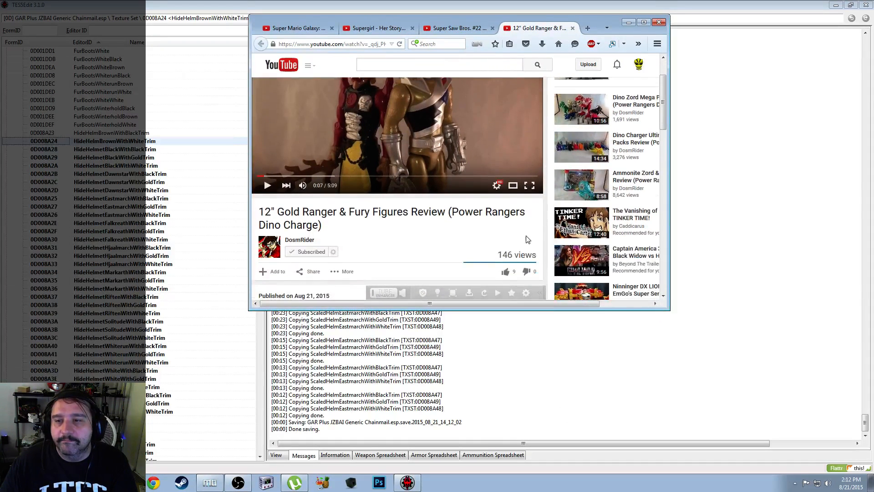
{"action": "left_click", "coordinate": [503, 272]}
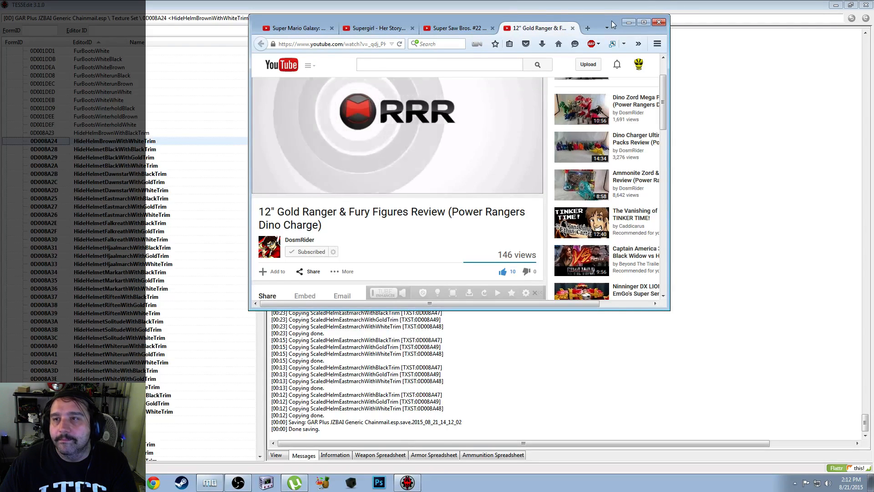
{"action": "left_click_drag", "start_coordinate": [608, 21], "coordinate": [41, 206]}
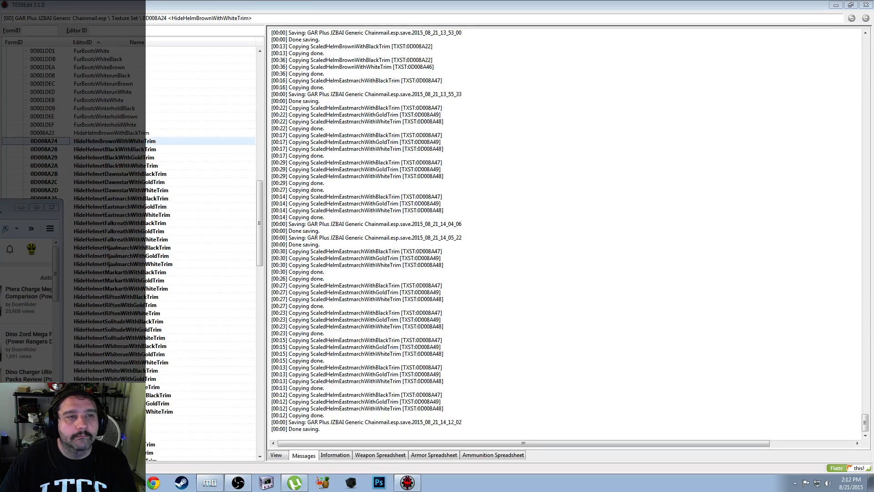
Arrange the hide_helmet texture folder and the TES5Edit window side by side, widening TES5Edit towards the file names
{"action": "key", "text": "alt+Tab"}
{"action": "left_click_drag", "start_coordinate": [544, 14], "coordinate": [459, 195]}
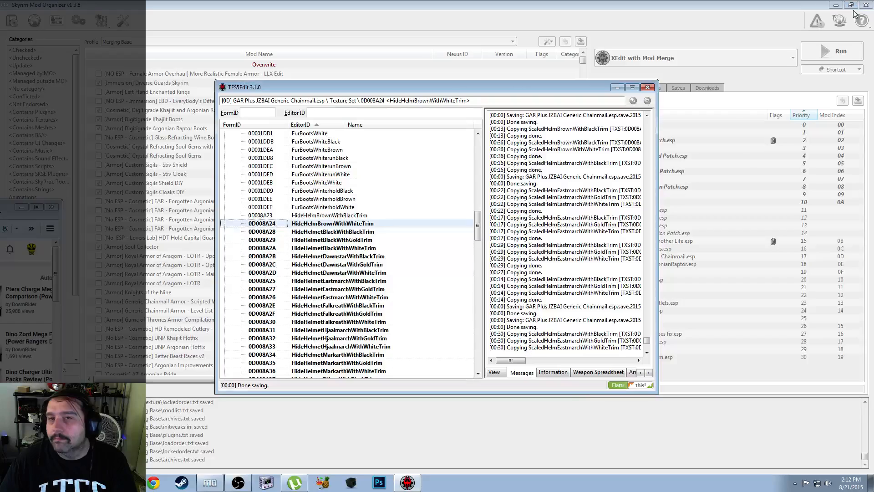
{"action": "left_click", "coordinate": [851, 6]}
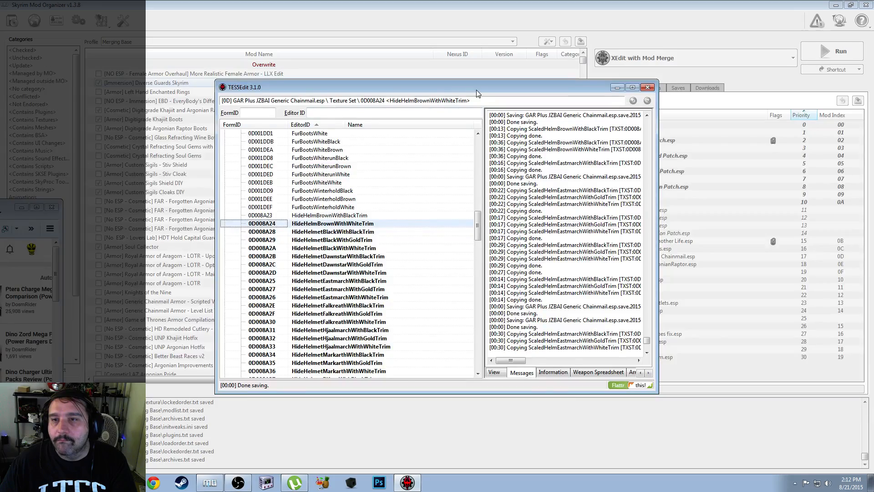
{"action": "left_click_drag", "start_coordinate": [476, 89], "coordinate": [873, 82]}
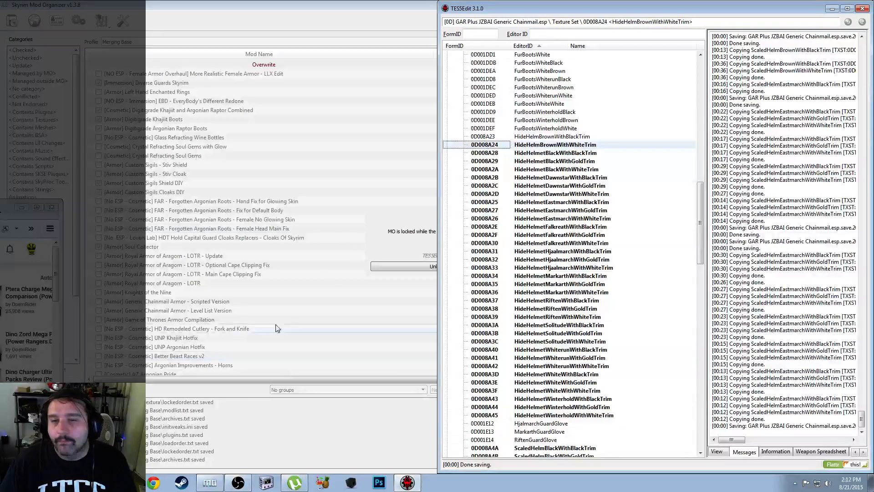
{"action": "left_click_drag", "start_coordinate": [0, 69], "coordinate": [204, 17]}
{"action": "left_click_drag", "start_coordinate": [301, 248], "coordinate": [360, 470]}
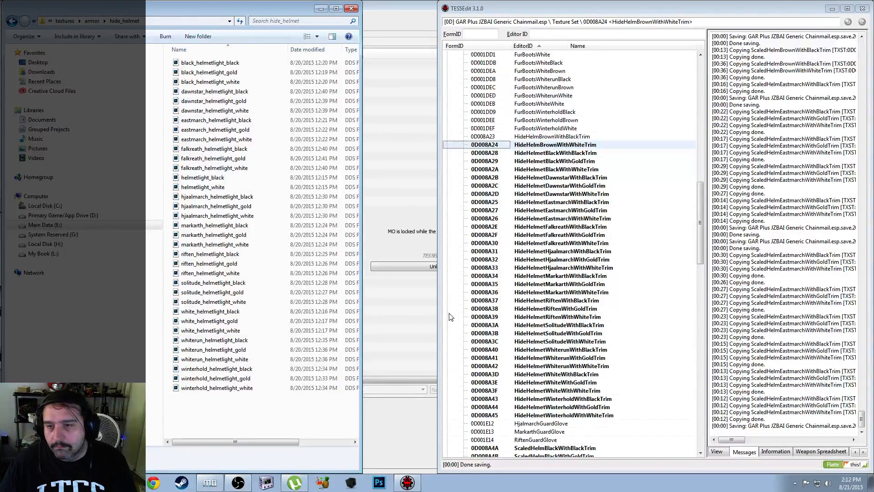
{"action": "left_click_drag", "start_coordinate": [438, 314], "coordinate": [264, 328]}
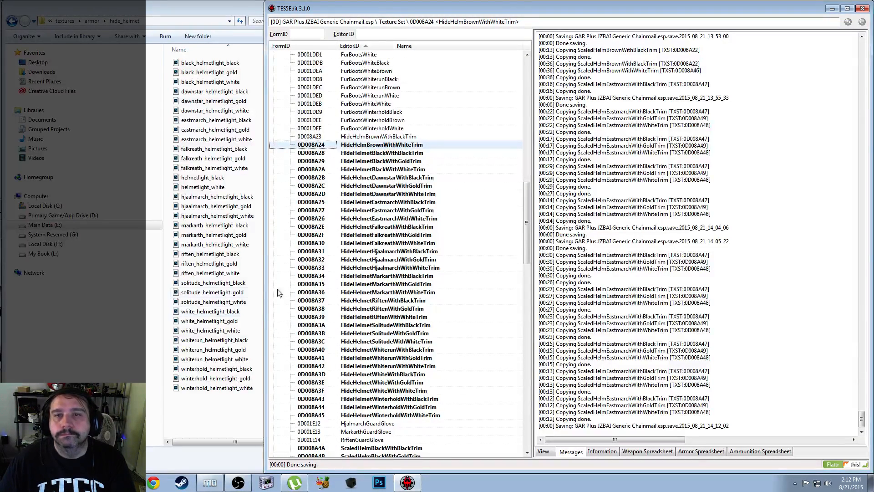
Set the diffuse texture of HideHelmBrownWithWhiteTrim to armor\hide_helmet\helmetlight_white.dds
{"action": "left_click", "coordinate": [397, 137]}
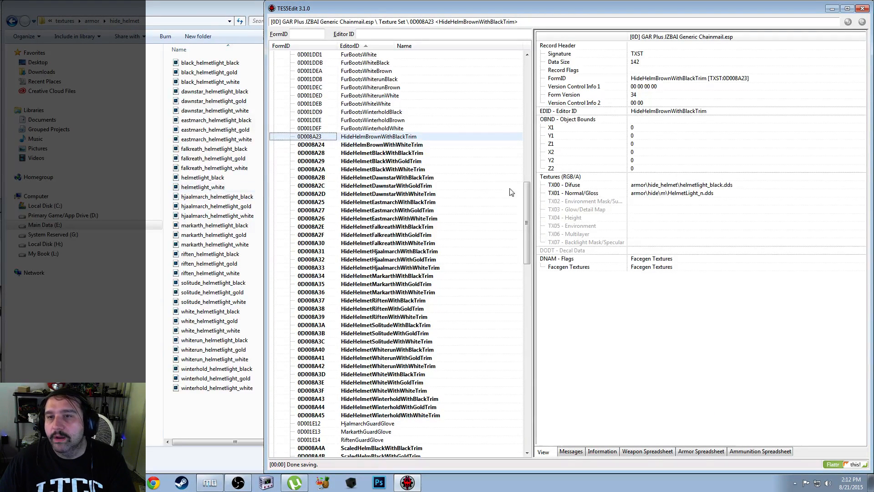
{"action": "left_click", "coordinate": [402, 146]}
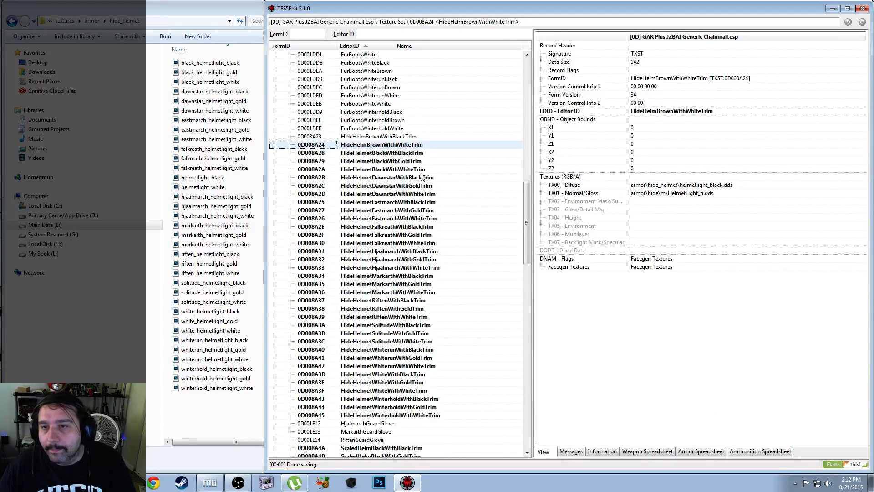
{"action": "right_click", "coordinate": [695, 186]}
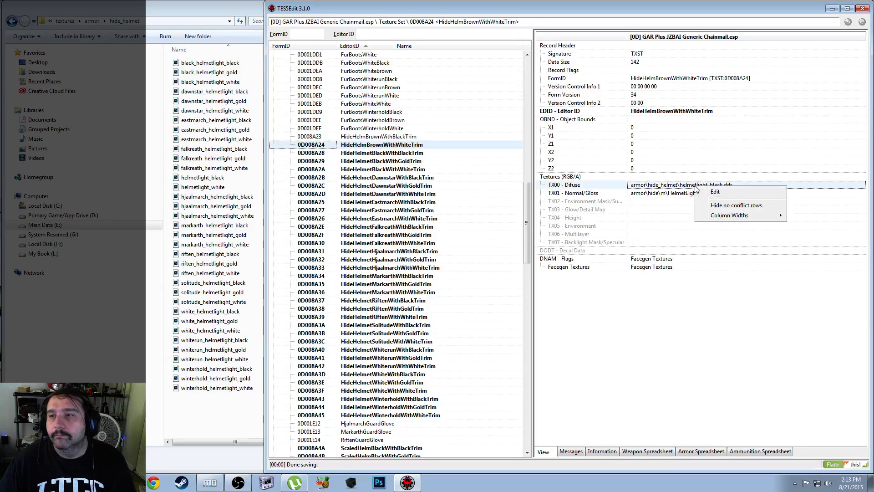
{"action": "left_click", "coordinate": [718, 197]}
{"action": "key", "text": "End"}
{"action": "key", "text": "Left"}
{"action": "key", "text": "Left"}
{"action": "key", "text": "Left"}
{"action": "key", "text": "Left"}
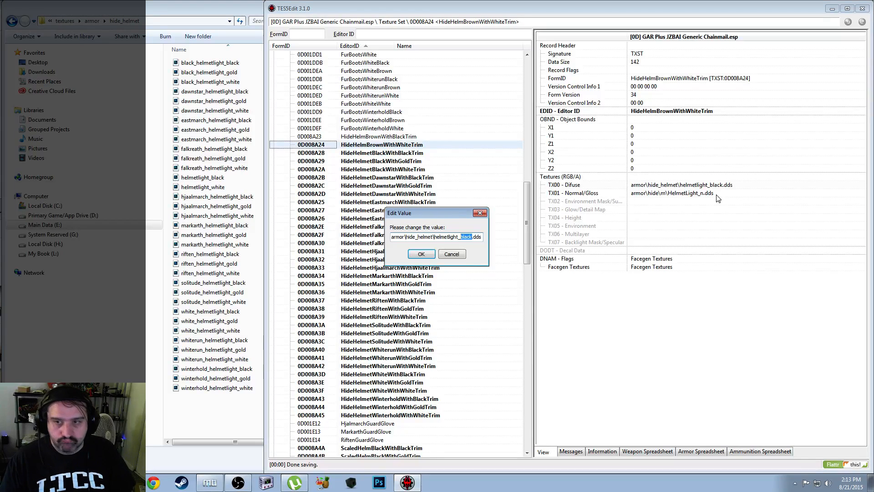
{"action": "type", "text": "white"}
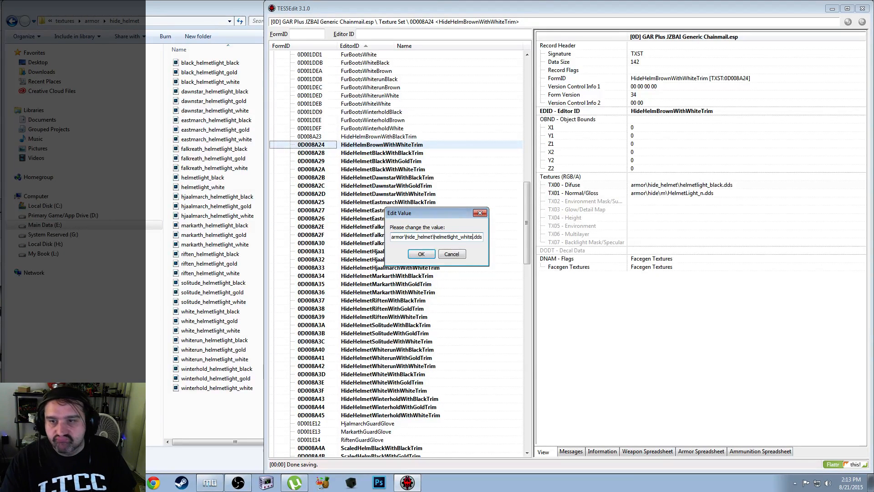
{"action": "key", "text": "Return"}
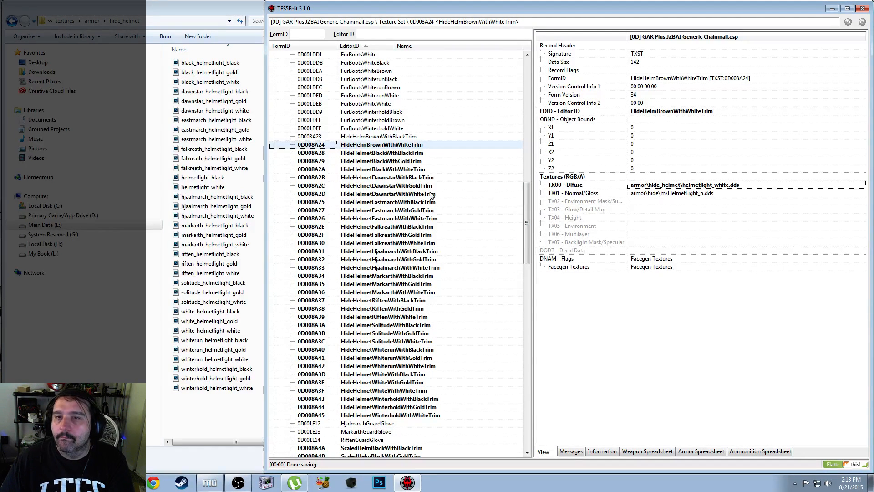
Set the diffuse texture of HideHelmetBlackWithBlackTrim to armor\hide_helmet\black_helmetlight_black.dds
{"action": "left_click", "coordinate": [409, 153]}
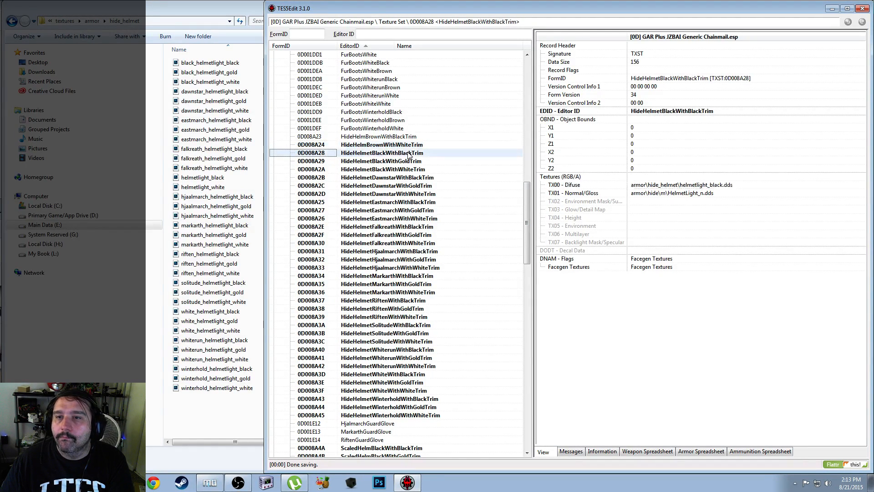
{"action": "right_click", "coordinate": [704, 187]}
{"action": "left_click", "coordinate": [720, 194]}
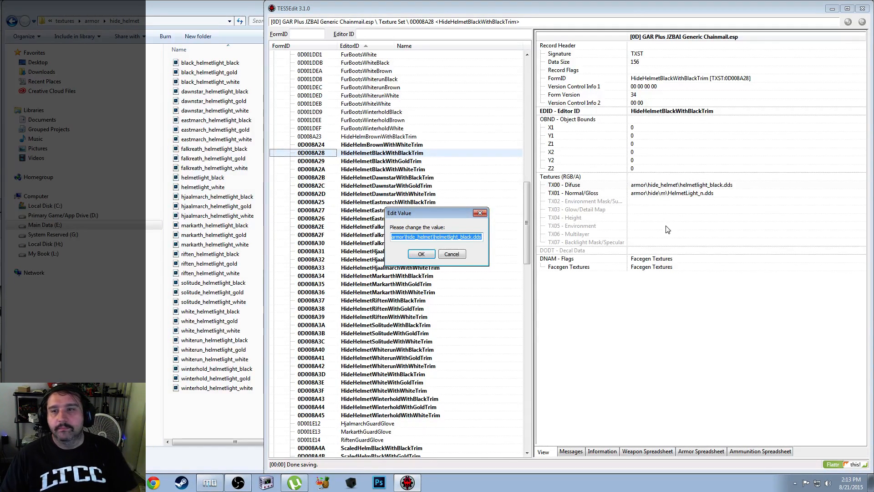
{"action": "key", "text": "End"}
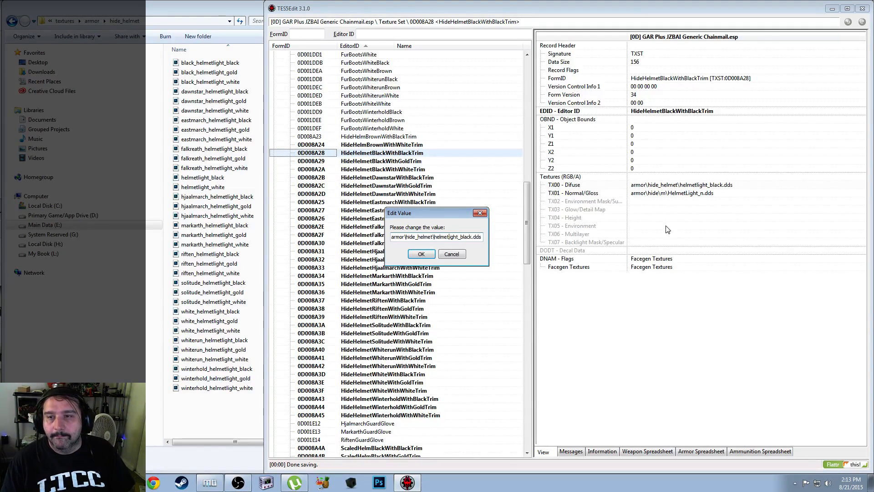
{"action": "type", "text": "Black"}
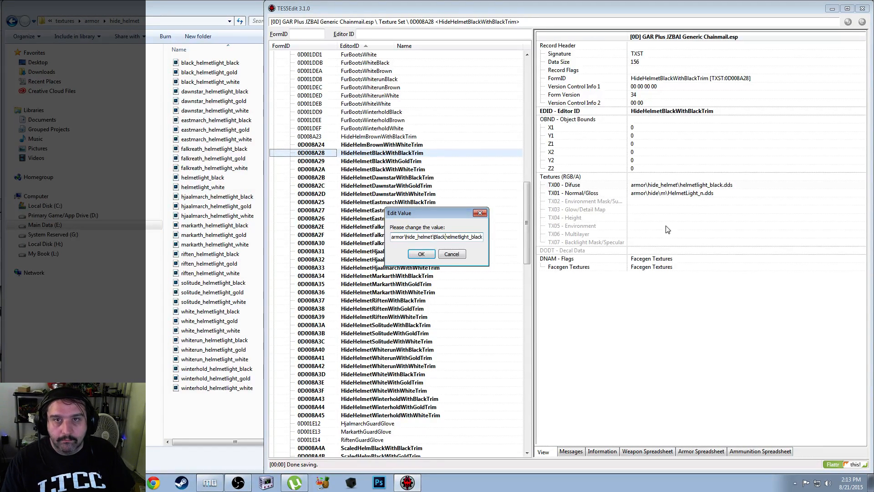
{"action": "type", "text": "_"}
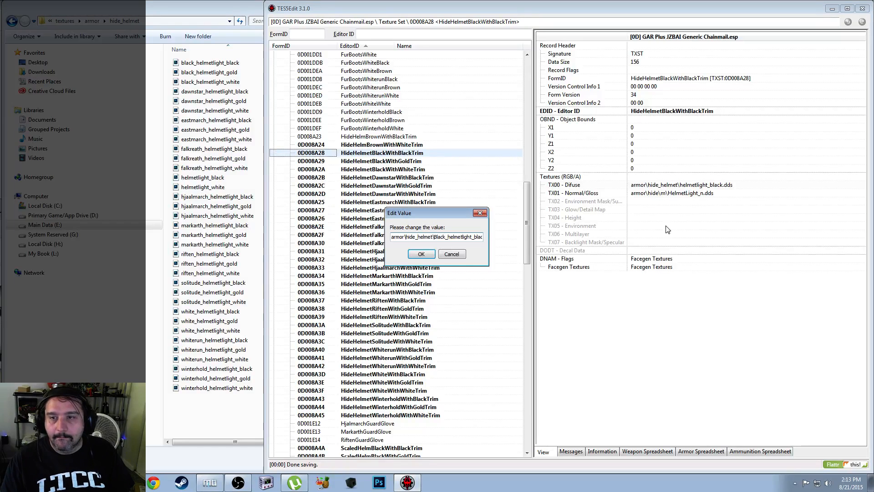
{"action": "key", "text": "BackSpace"}
{"action": "type", "text": "b"}
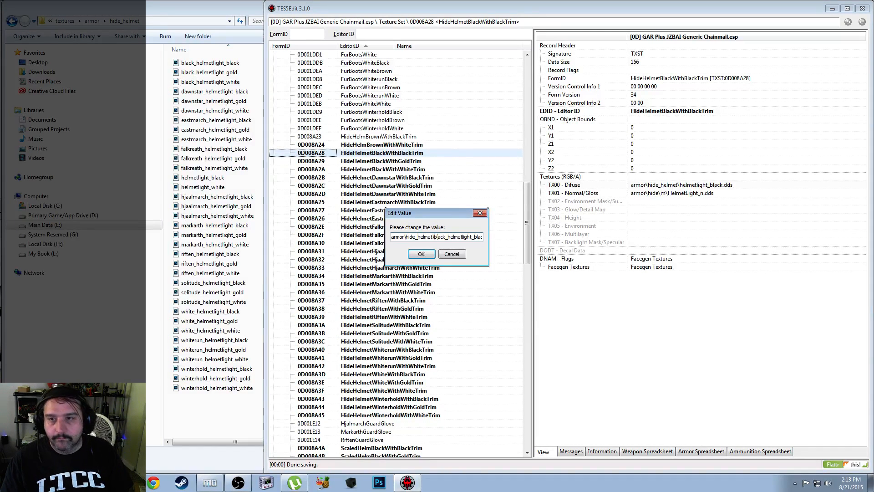
{"action": "key", "text": "Left"}
{"action": "key", "text": "shift+End"}
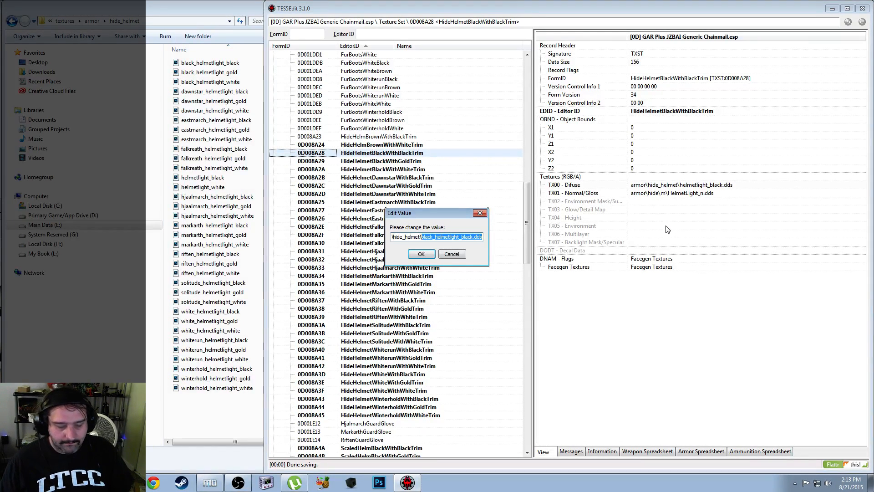
{"action": "left_click", "coordinate": [421, 254]}
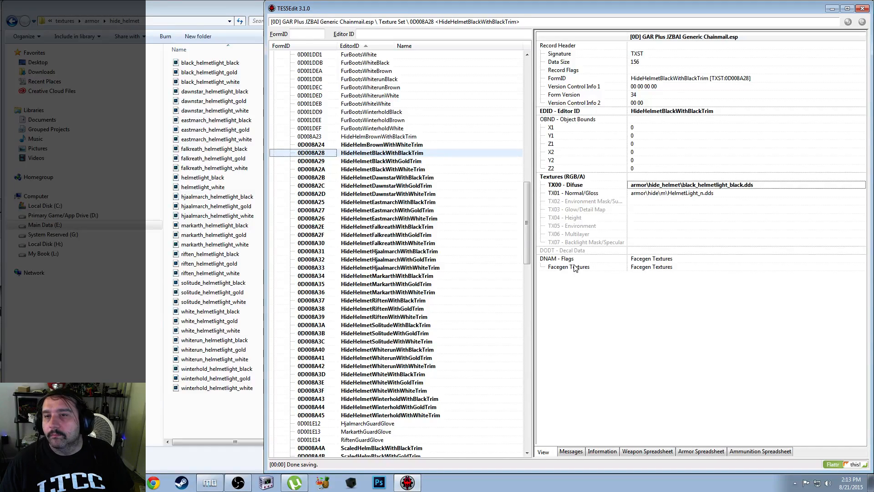
Set the diffuse texture of HideHelmetBlackWithGoldTrim to armor\hide_helmet\black_helmetlight_gold.dds
{"action": "left_click", "coordinate": [394, 161]}
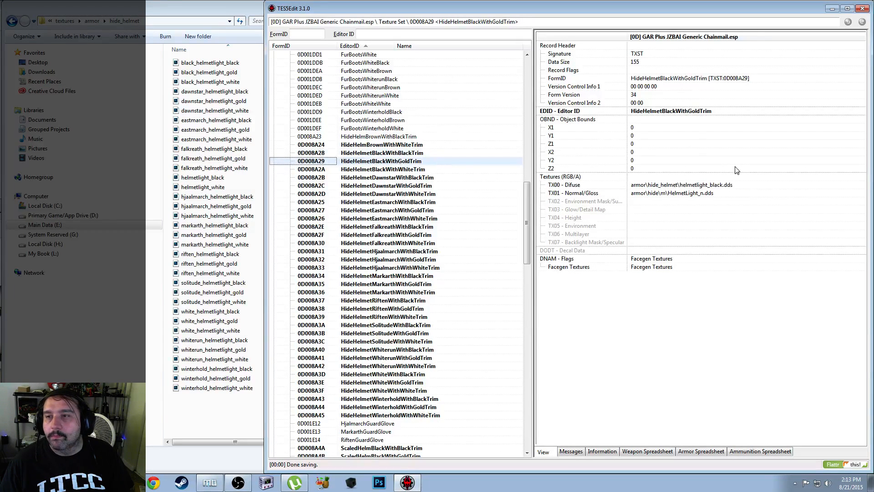
{"action": "right_click", "coordinate": [715, 185]}
{"action": "left_click", "coordinate": [725, 191]}
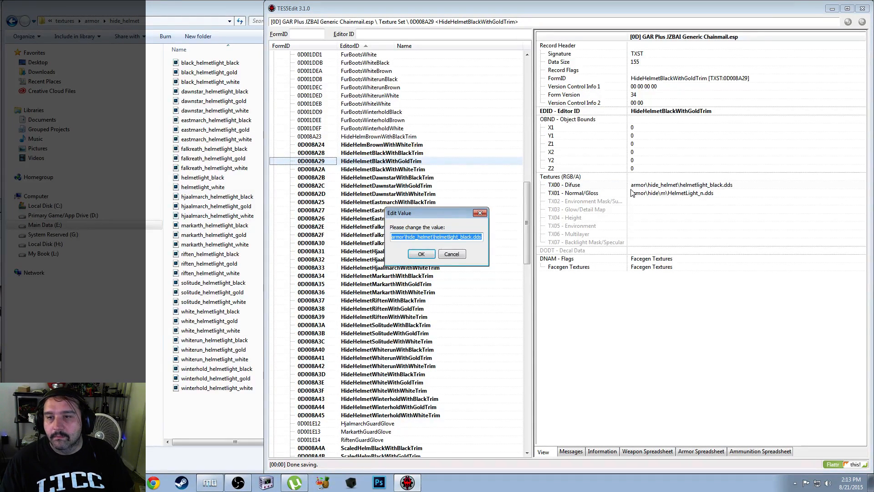
{"action": "key", "text": "End"}
{"action": "key", "text": "ctrl+shift+Left"}
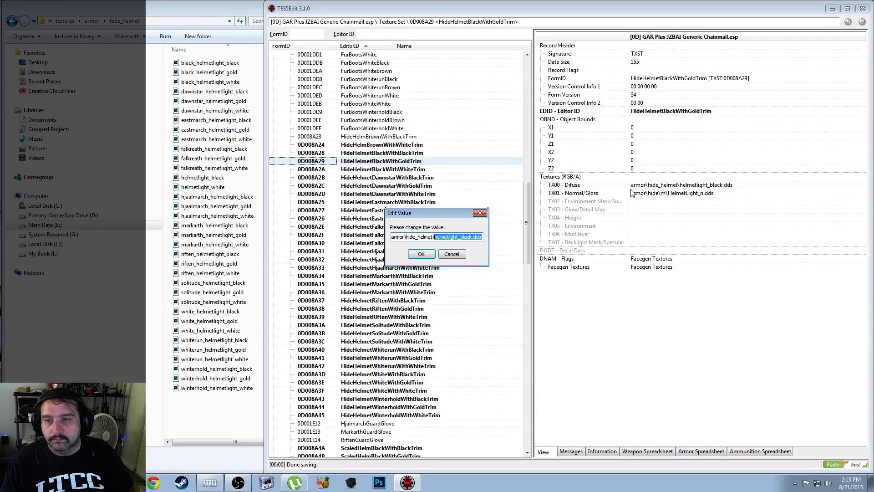
{"action": "type", "text": "black_helmetlight_black.dds"}
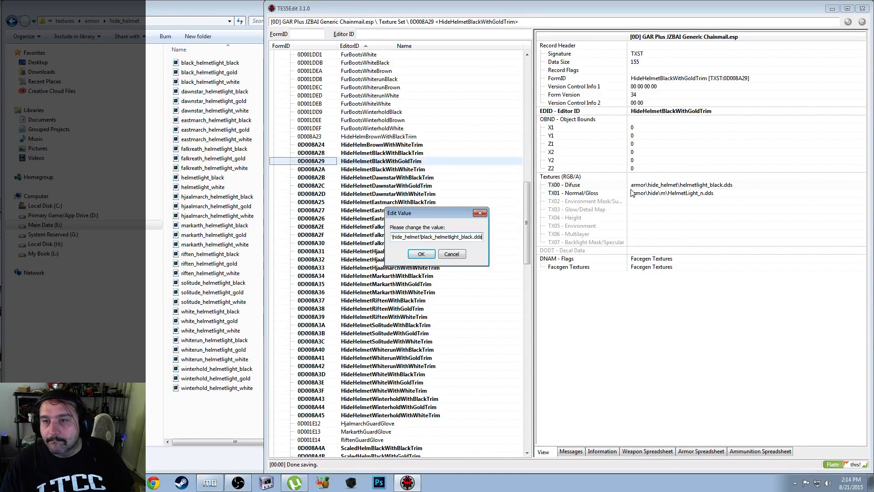
{"action": "key", "text": "Left"}
{"action": "key", "text": "Left"}
{"action": "key", "text": "Left"}
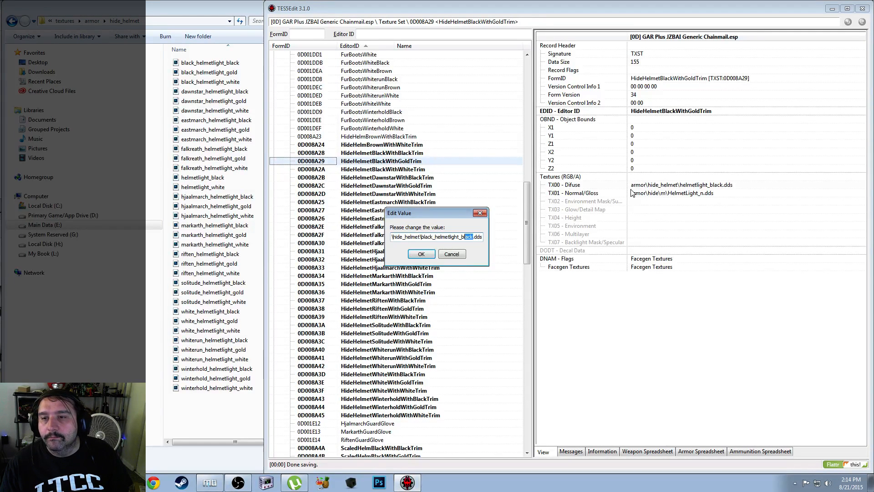
{"action": "type", "text": "gold."}
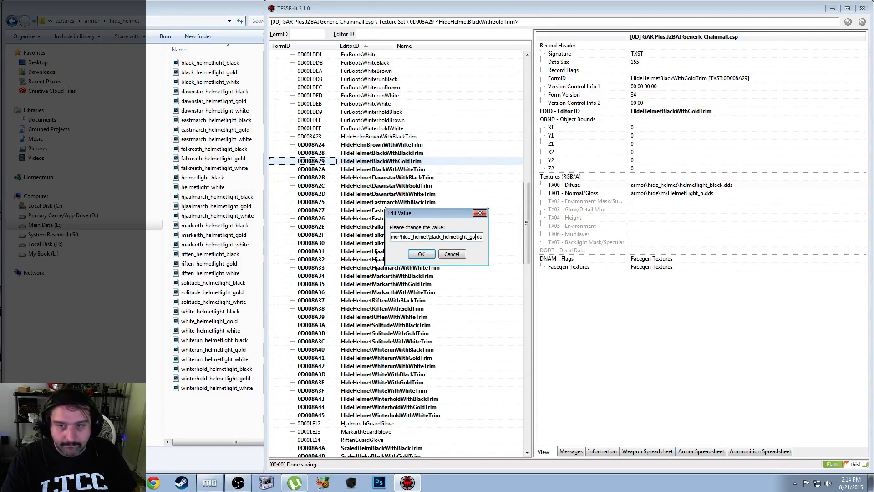
{"action": "left_click", "coordinate": [421, 253]}
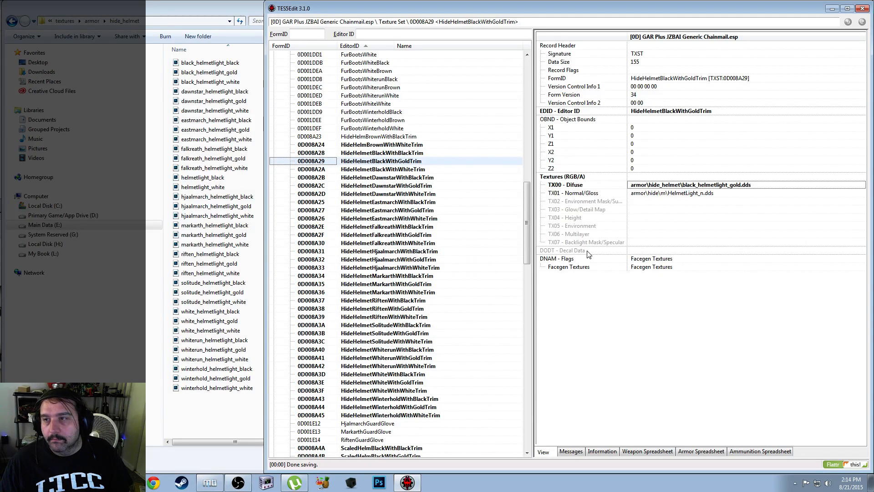
Set the diffuse texture of HideHelmetBlackWithWhiteTrim to armor\hide_helmet\black_helmetlight_white.dds and recheck the other HideHelmetBlack texture sets
{"action": "left_click", "coordinate": [400, 169]}
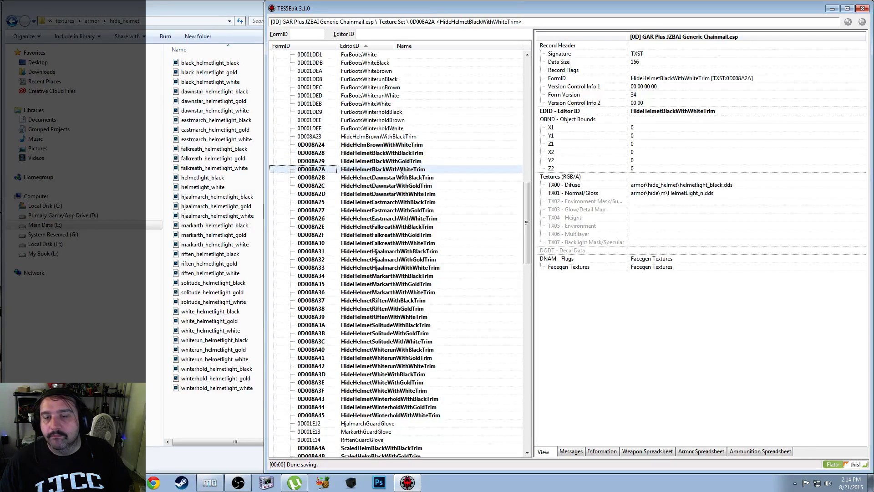
{"action": "right_click", "coordinate": [698, 185]}
{"action": "left_click", "coordinate": [718, 191]}
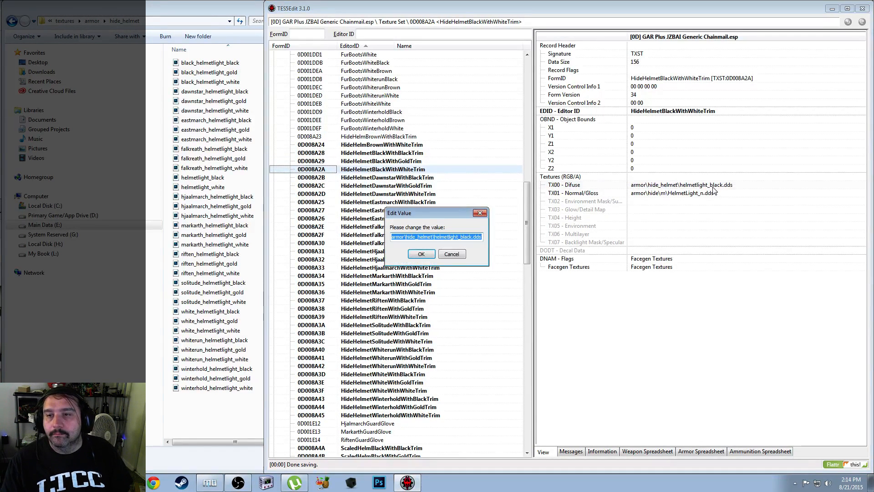
{"action": "key", "text": "End"}
{"action": "key", "text": "ctrl+shift+Left"}
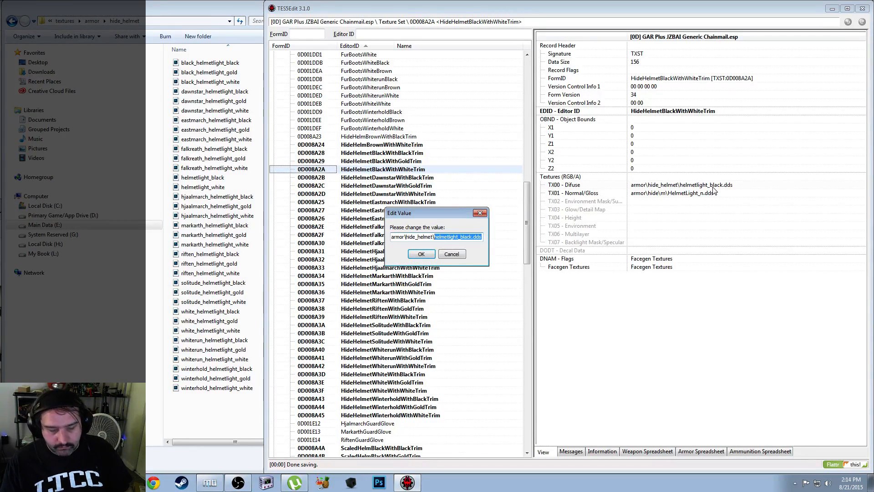
{"action": "type", "text": "black_helmetlight_black.dds"}
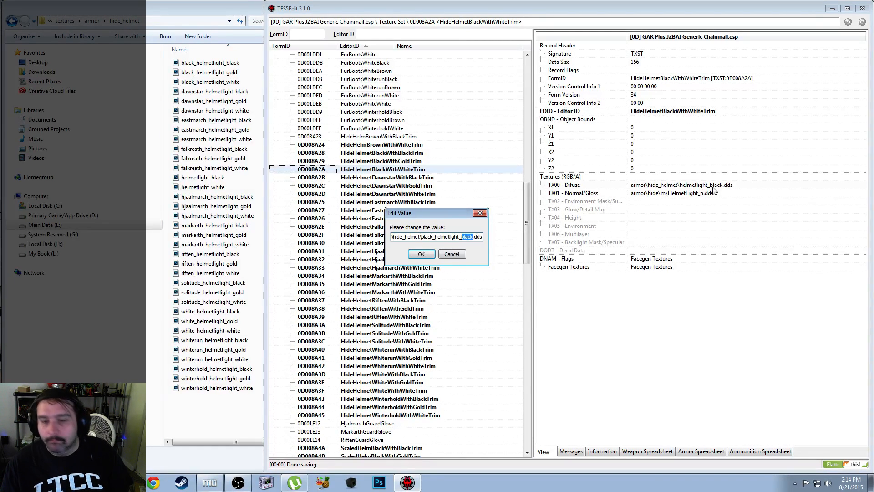
{"action": "type", "text": "white"}
{"action": "key", "text": "Return"}
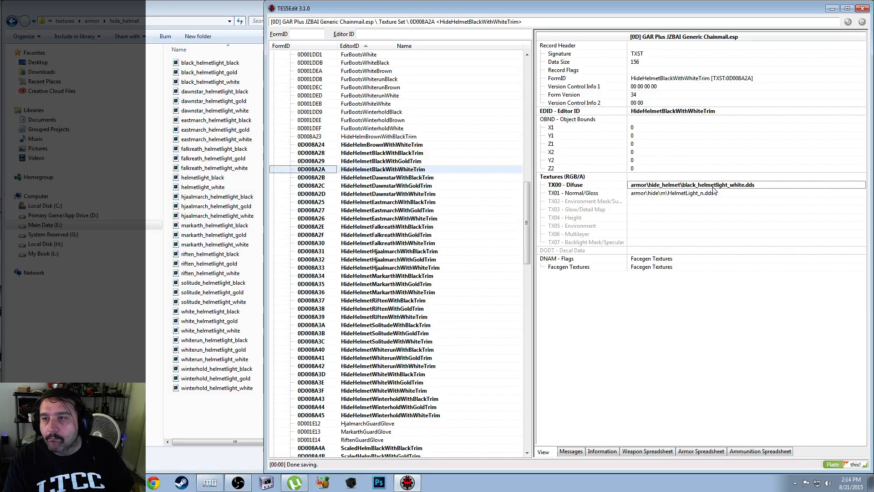
{"action": "left_click", "coordinate": [393, 163]}
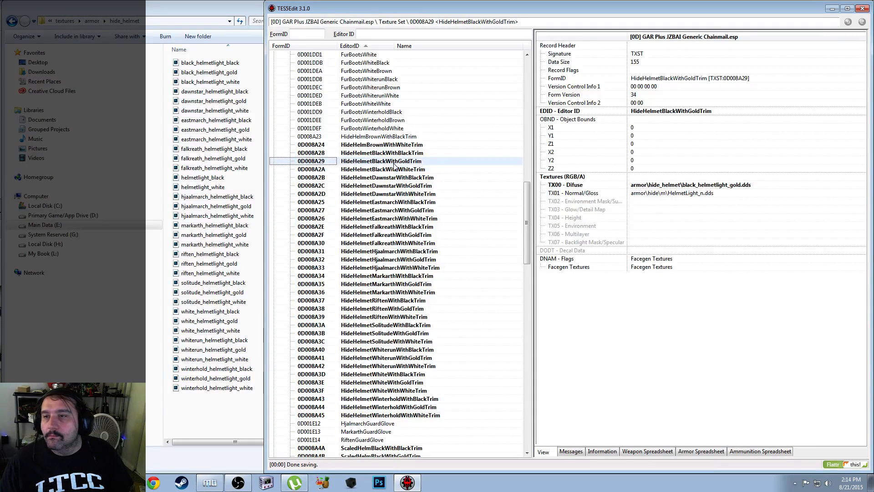
{"action": "left_click", "coordinate": [397, 169]}
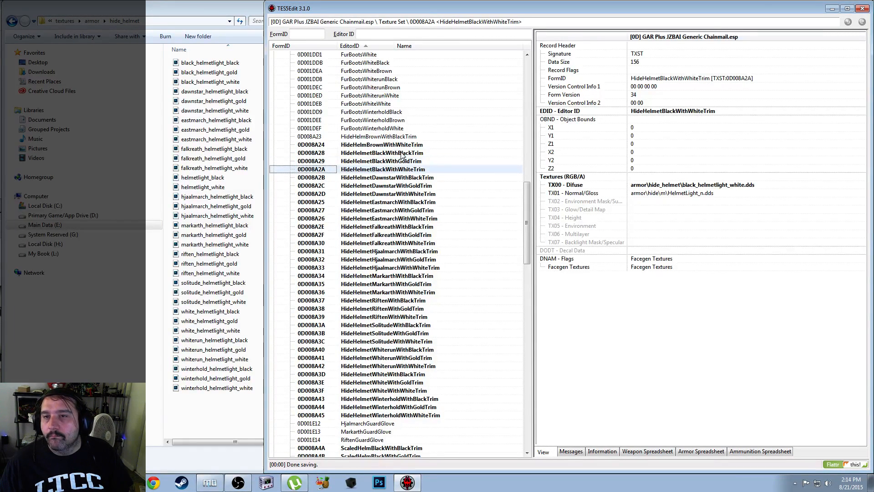
{"action": "left_click", "coordinate": [401, 156]}
Set the diffuse texture of HideHelmetDawnstarWithBlackTrim to armor\hide_helmet\dawnstar_helmetlight_black.dds, copying the file name, and recheck the texture sets edited before it
{"action": "left_click", "coordinate": [414, 178]}
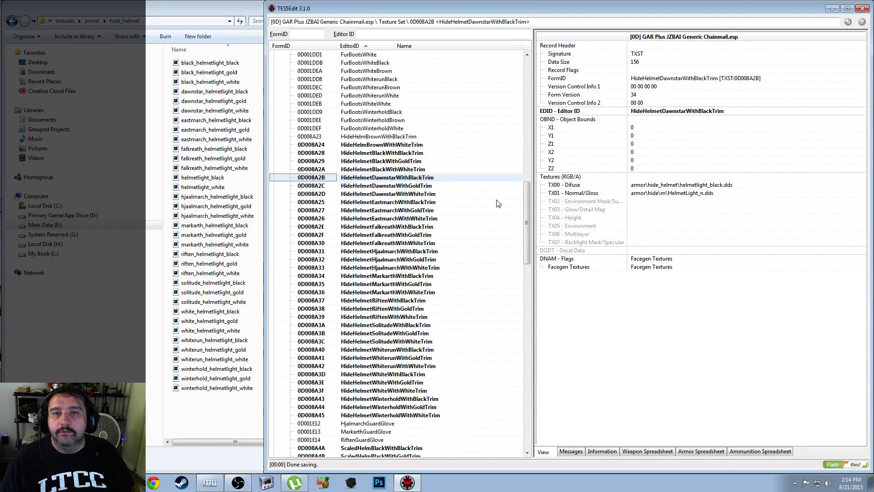
{"action": "right_click", "coordinate": [688, 185]}
{"action": "left_click", "coordinate": [710, 191]}
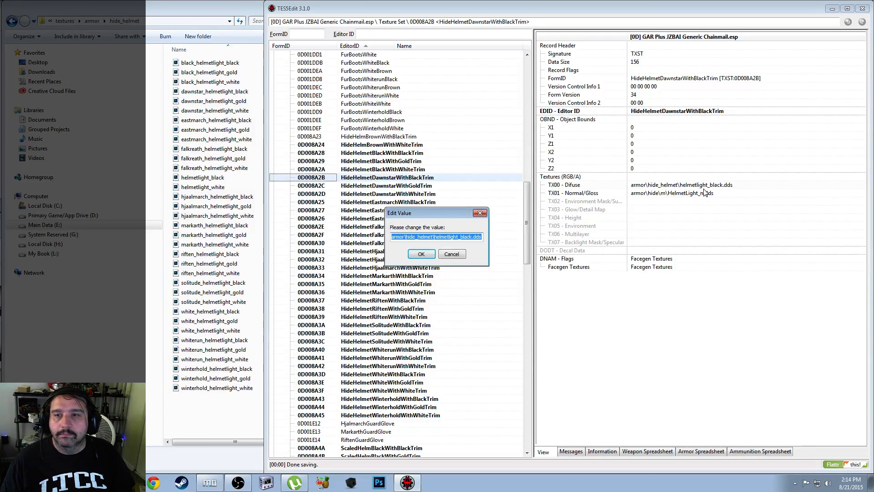
{"action": "key", "text": "End"}
{"action": "key", "text": "ctrl+shift+Left"}
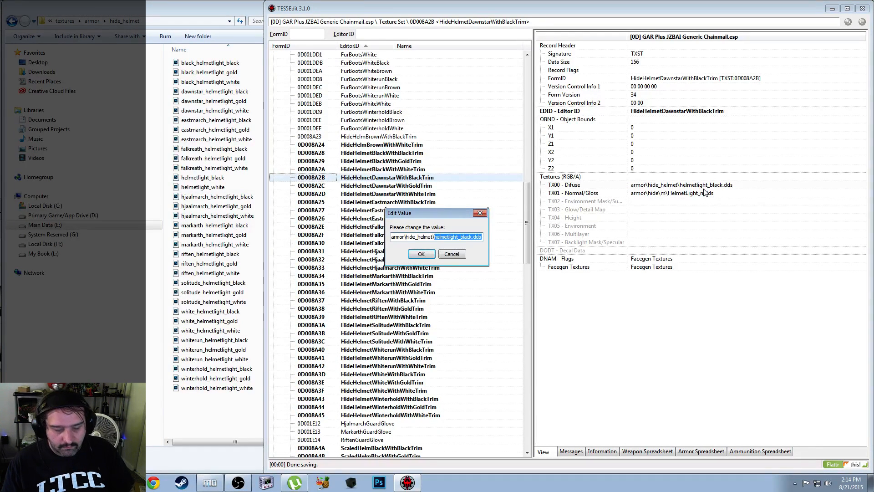
{"action": "type", "text": "black_helmetlight_black.dds"}
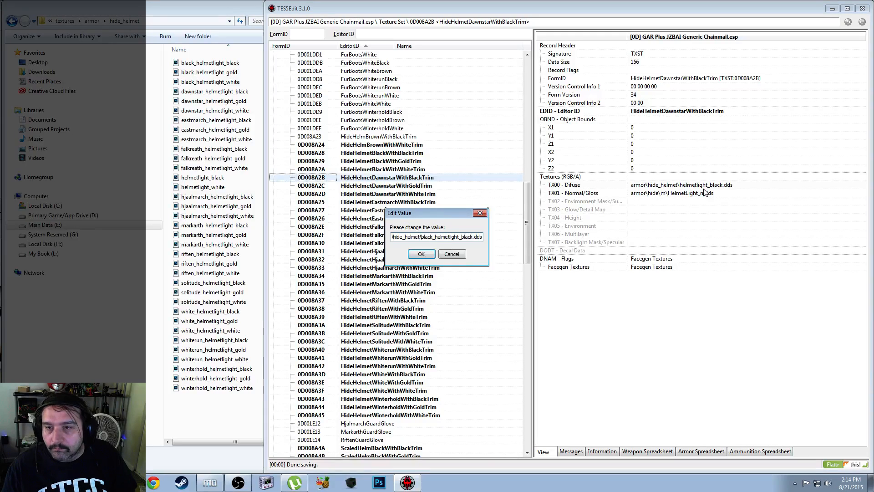
{"action": "key", "text": "ctrl+Left"}
{"action": "key", "text": "shift+Right"}
{"action": "key", "text": "shift+Right"}
{"action": "key", "text": "shift+Right"}
{"action": "key", "text": "shift+Right"}
{"action": "key", "text": "shift+Right"}
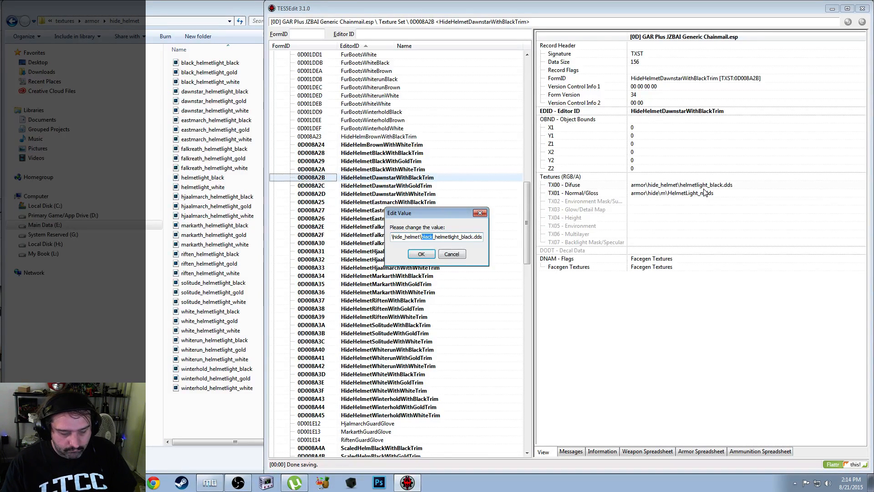
{"action": "type", "text": "dawnstar"}
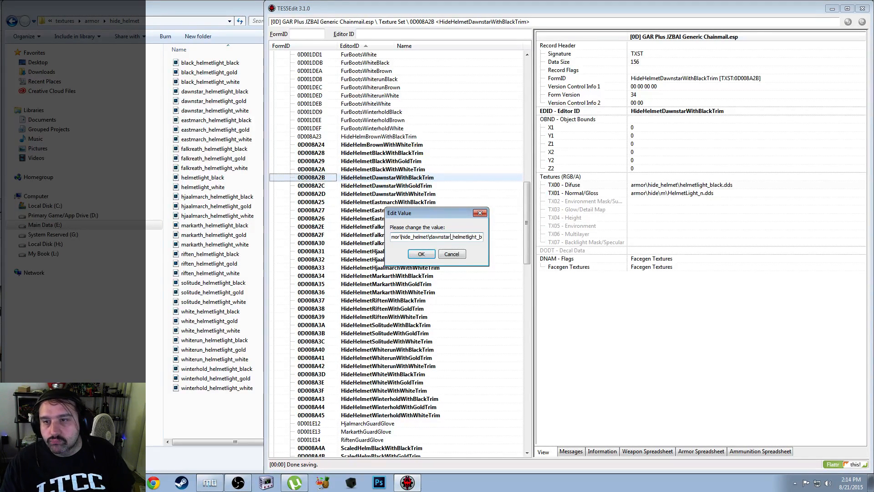
{"action": "key", "text": "shift+End"}
{"action": "key", "text": "ctrl+c"}
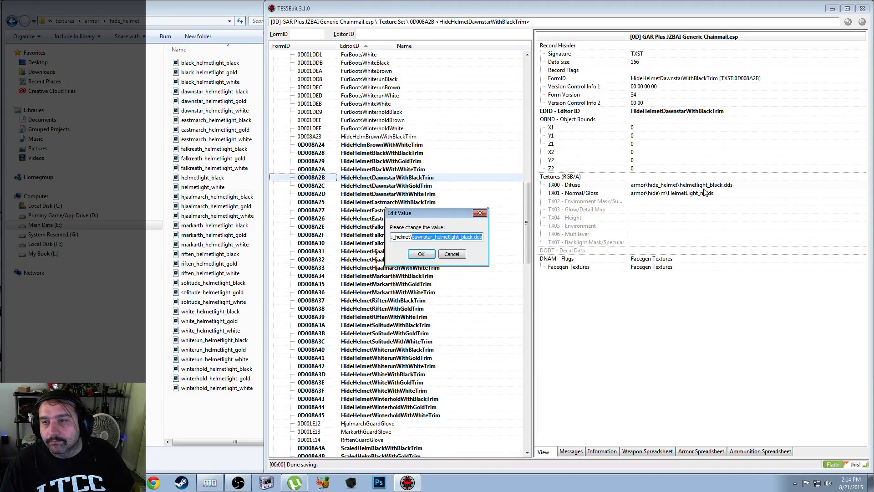
{"action": "key", "text": "Return"}
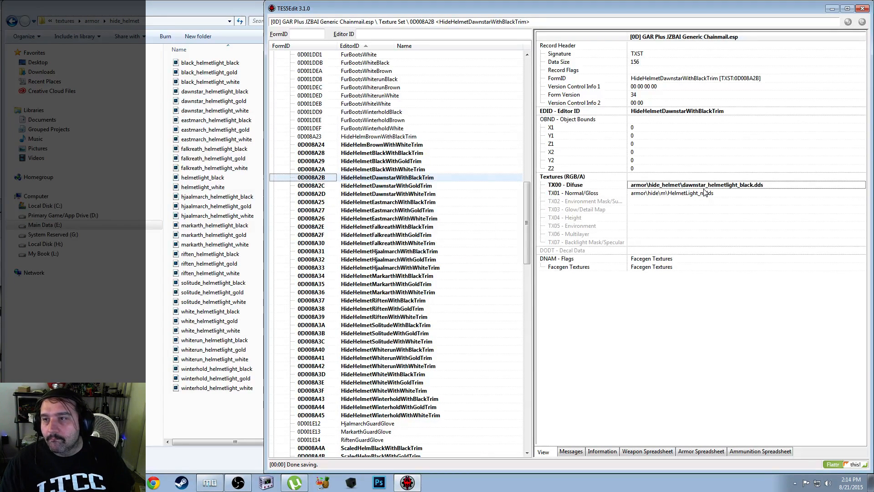
{"action": "left_click", "coordinate": [396, 170]}
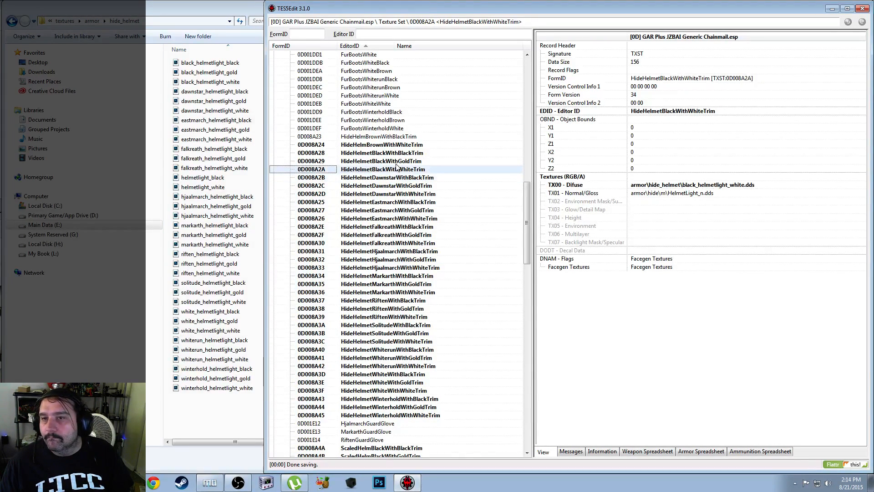
{"action": "left_click", "coordinate": [404, 153]}
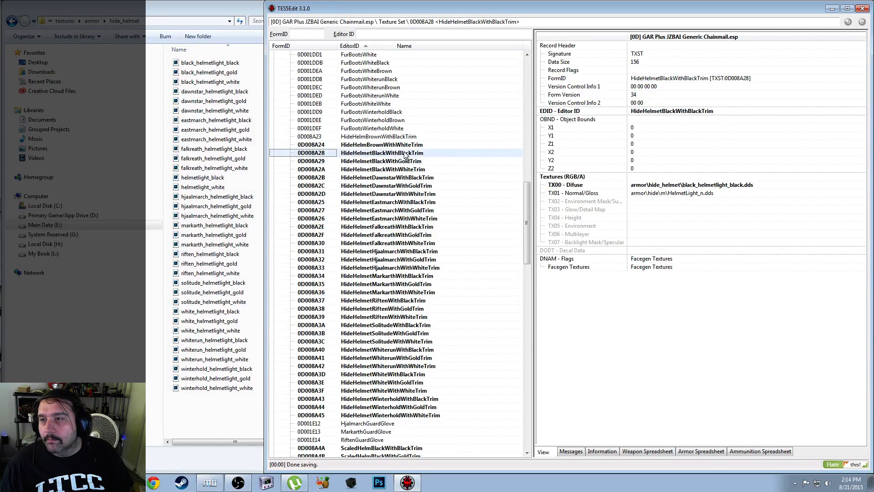
{"action": "left_click", "coordinate": [405, 145]}
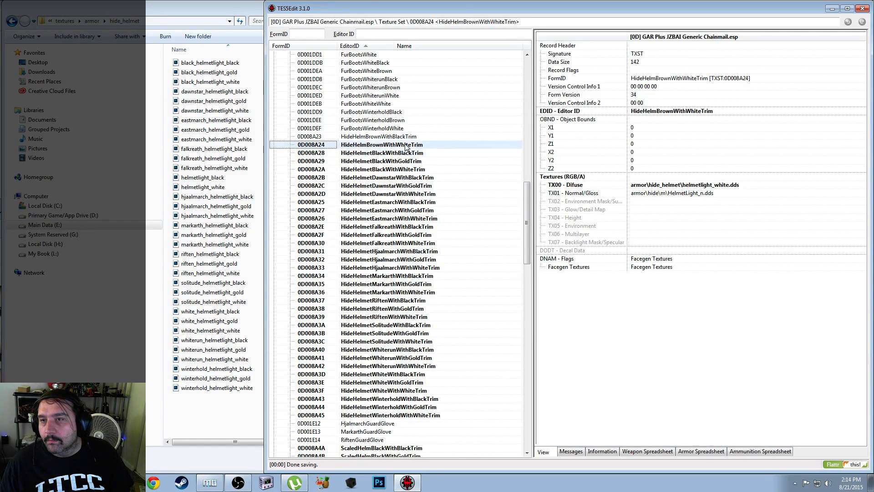
{"action": "left_click", "coordinate": [409, 178]}
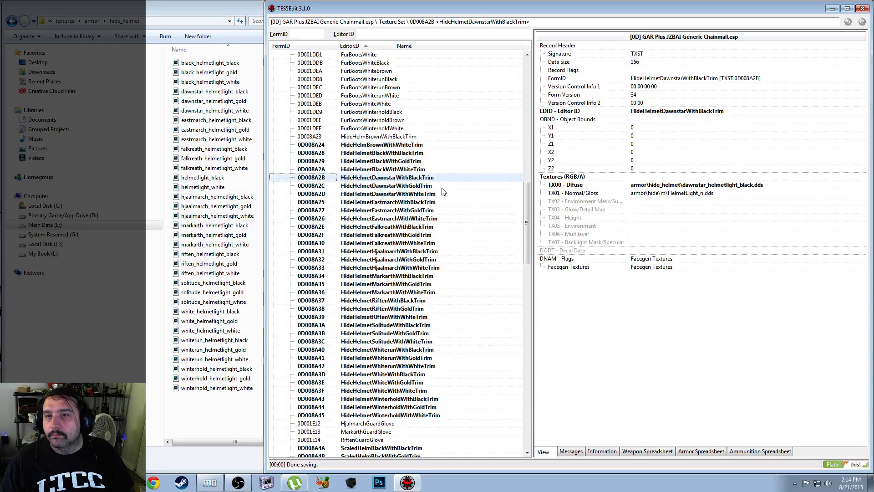
Set the diffuse texture of HideHelmetDawnstarWithGoldTrim to armor\hide_helmet\dawnstar_helmetlight_gold.dds
{"action": "left_click", "coordinate": [415, 186]}
{"action": "right_click", "coordinate": [707, 185]}
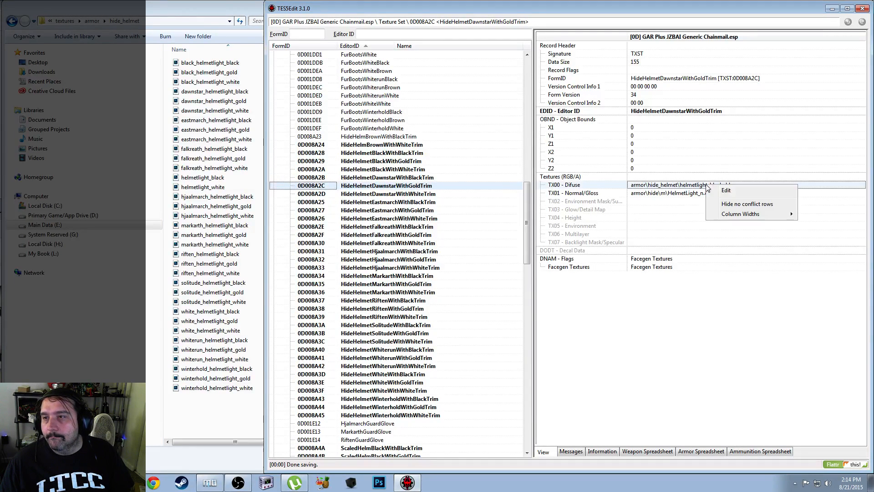
{"action": "left_click", "coordinate": [725, 191]}
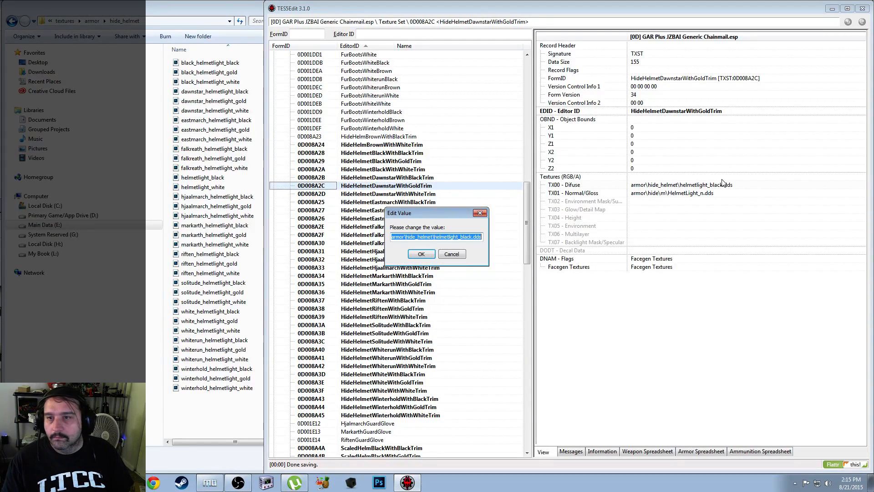
{"action": "key", "text": "End"}
{"action": "key", "text": "ctrl+shift+Left"}
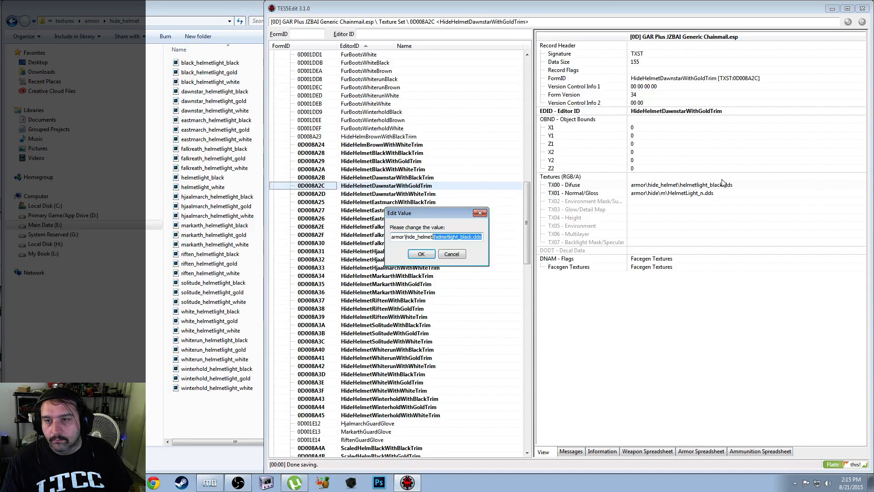
{"action": "key", "text": "ctrl+v"}
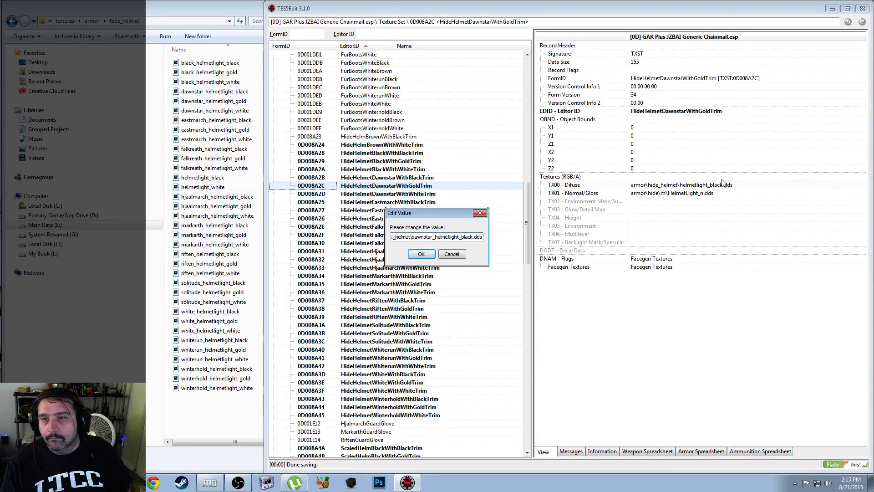
{"action": "key", "text": "ctrl+a"}
{"action": "key", "text": "End"}
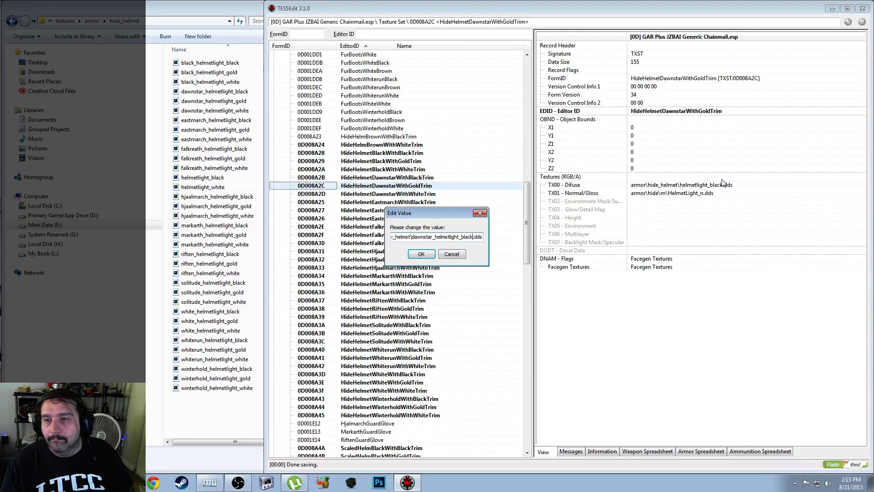
{"action": "key", "text": "shift+Left"}
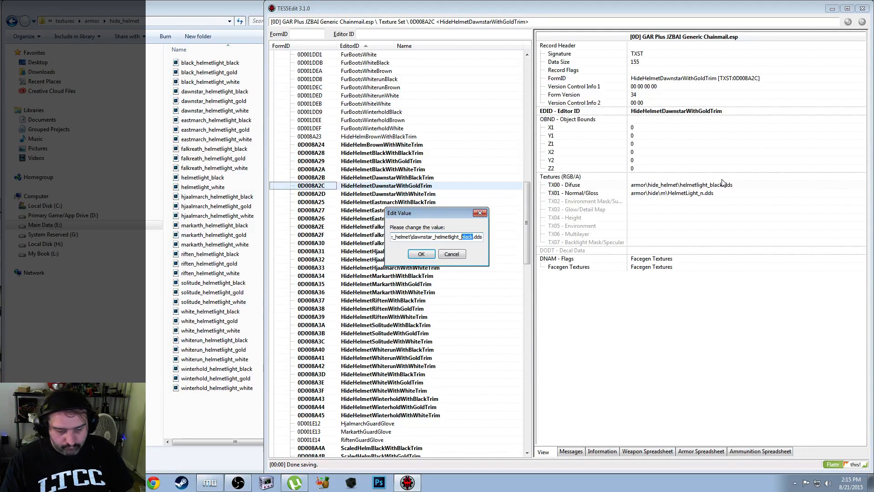
{"action": "type", "text": "gold."}
{"action": "key", "text": "Return"}
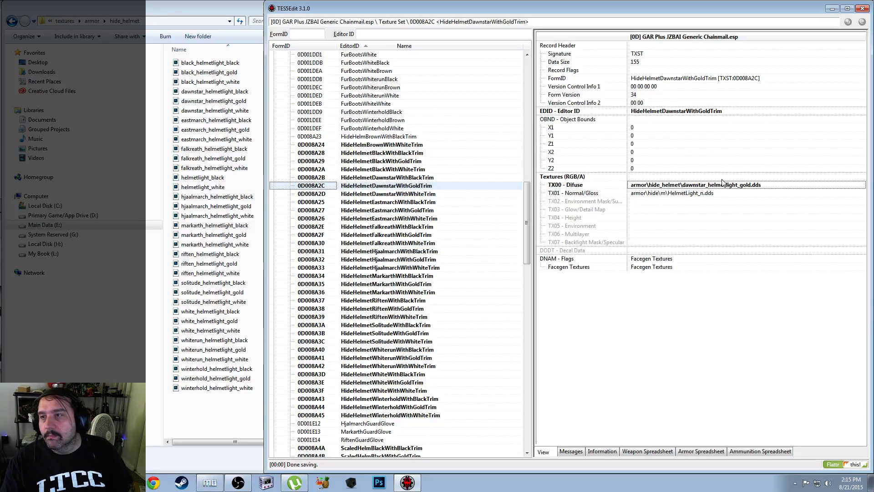
Set the diffuse texture of HideHelmetDawnstarWithWhiteTrim to armor\hide_helmet\dawnstar_helmetlight_white.dds
{"action": "left_click", "coordinate": [429, 195]}
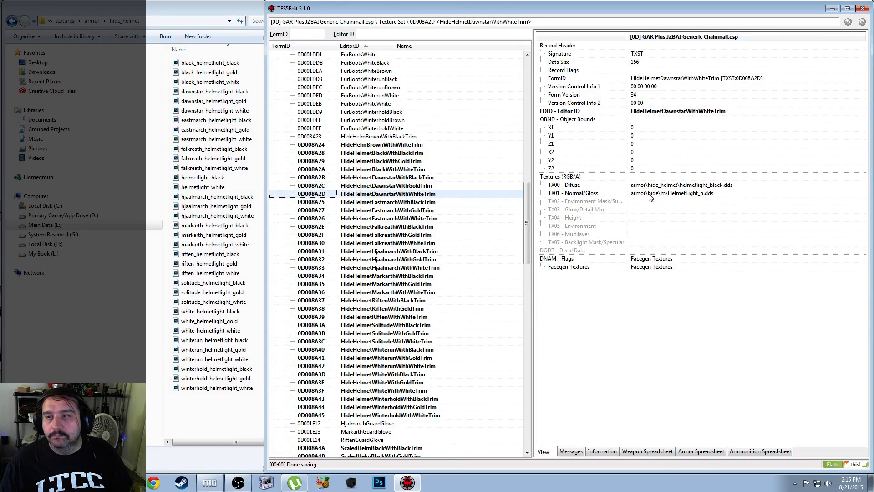
{"action": "right_click", "coordinate": [706, 186]}
{"action": "left_click", "coordinate": [725, 189]}
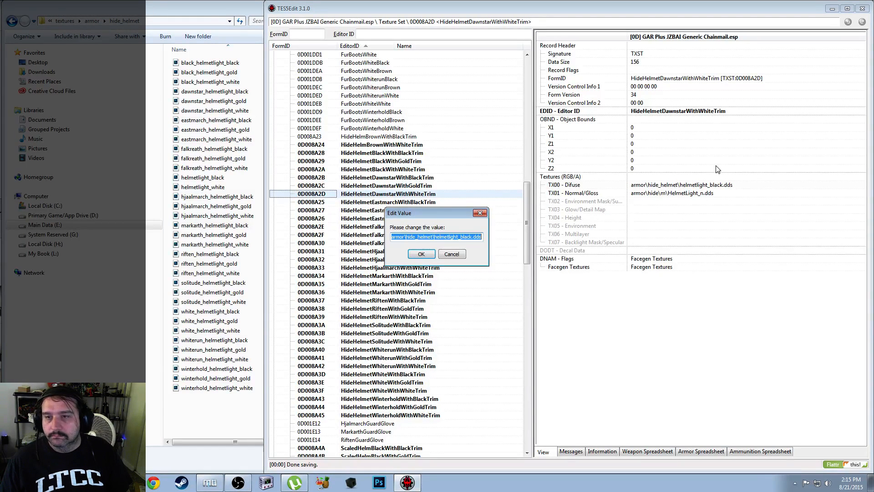
{"action": "key", "text": "ctrl+v"}
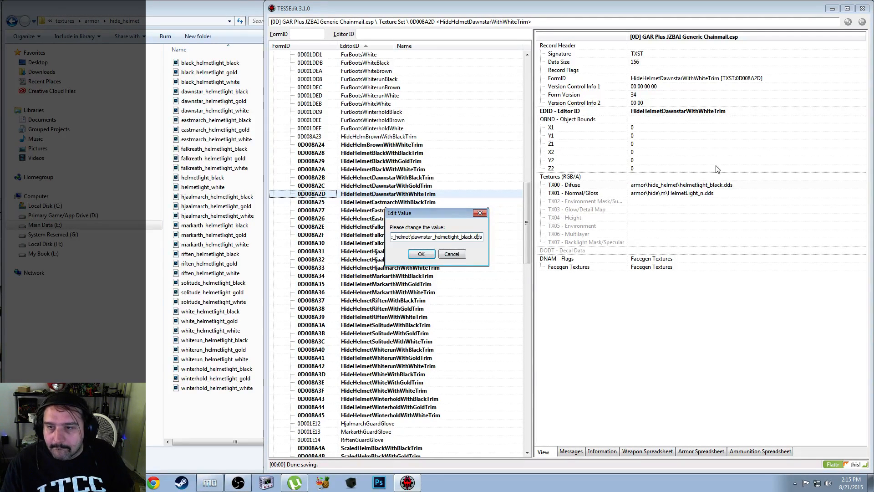
{"action": "key", "text": "Left"}
{"action": "key", "text": "Left"}
{"action": "key", "text": "shift+Left"}
{"action": "key", "text": "shift+Left"}
{"action": "key", "text": "shift+Left"}
{"action": "key", "text": "shift+Left"}
{"action": "key", "text": "shift+Left"}
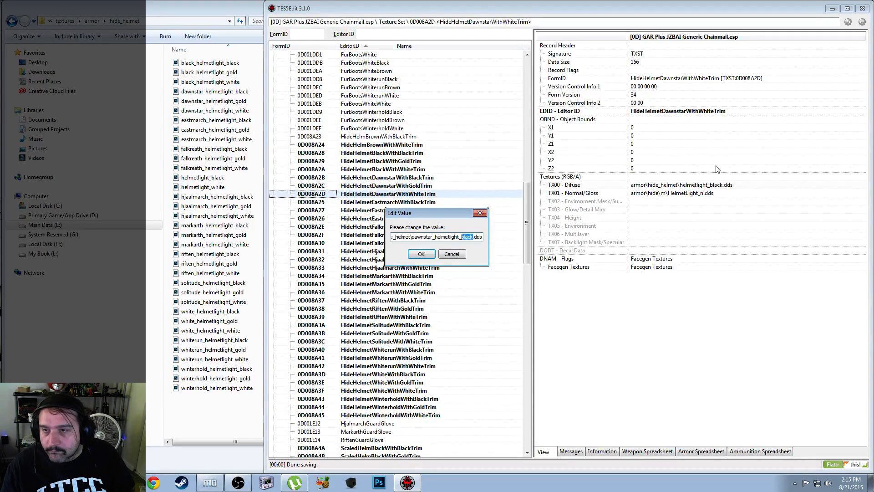
{"action": "type", "text": "whit"}
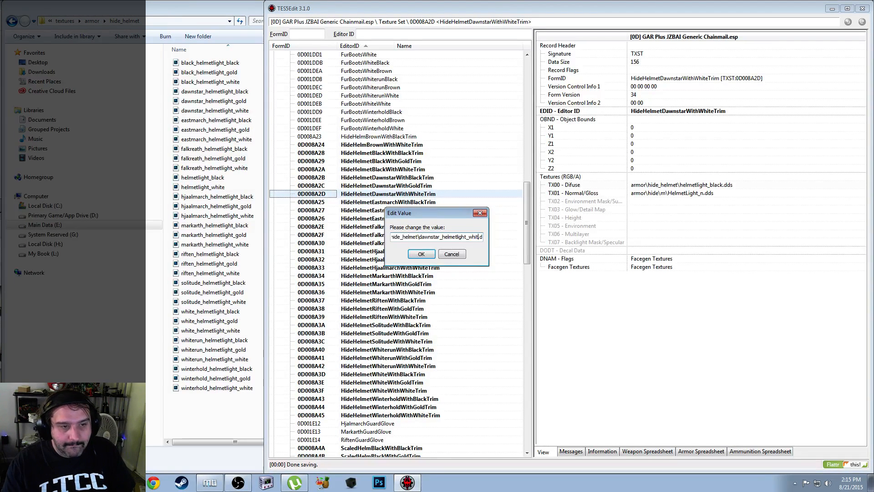
{"action": "type", "text": "e"}
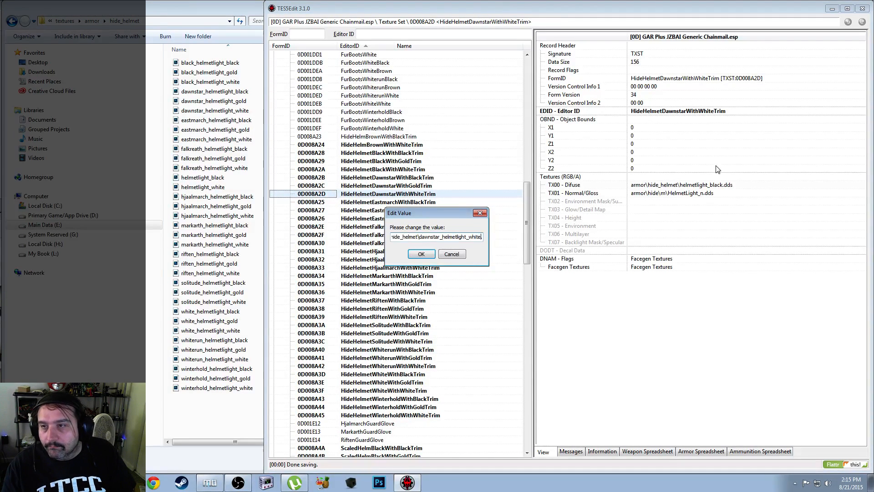
{"action": "key", "text": "Return"}
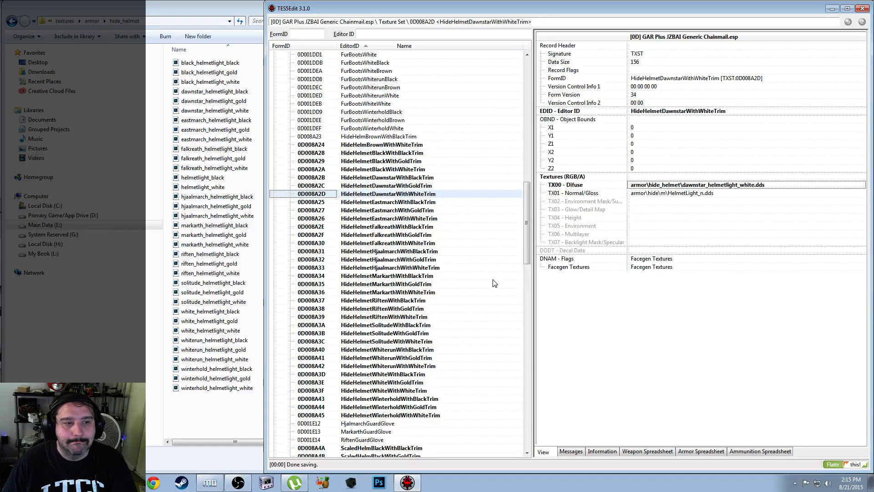
Set the diffuse texture of HideHelmetEastmarchWithBlackTrim to armor\hide_helmet\eastmarch_helmetlight_black.dds, copying the full path for reuse
{"action": "left_click", "coordinate": [402, 203]}
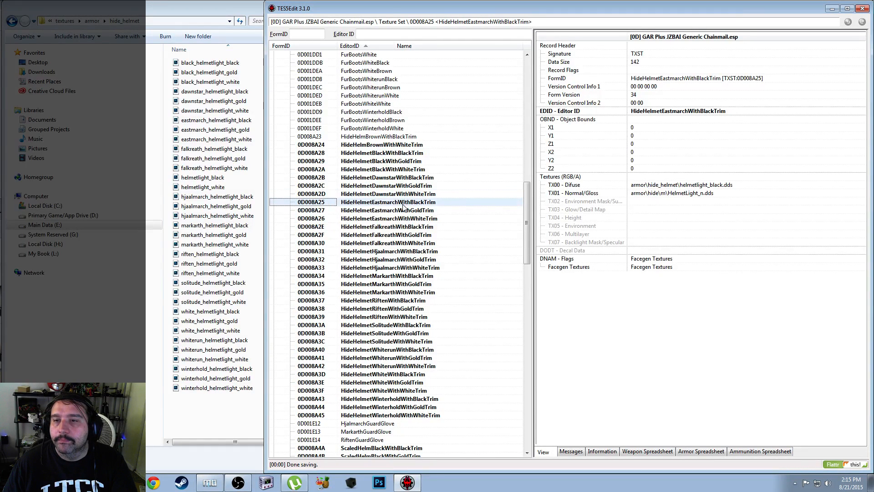
{"action": "right_click", "coordinate": [691, 187]}
{"action": "left_click", "coordinate": [702, 193]}
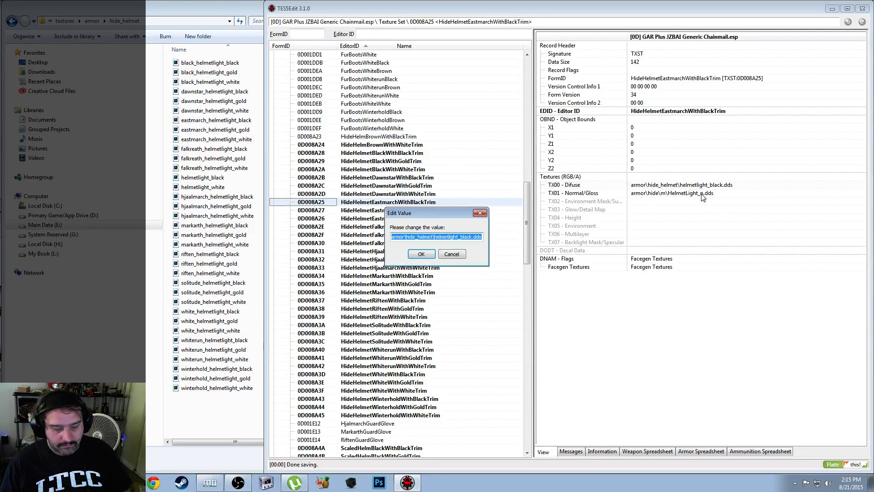
{"action": "key", "text": "ctrl+v"}
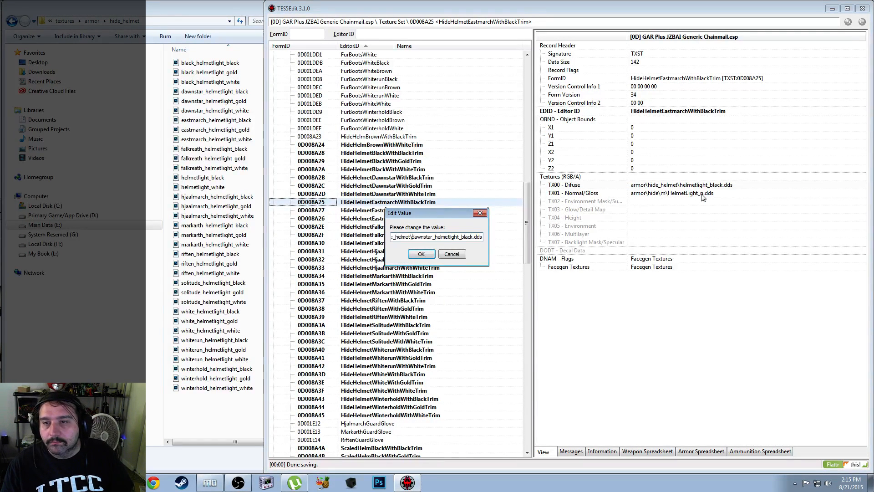
{"action": "key", "text": "shift+Right"}
{"action": "key", "text": "shift+Right"}
{"action": "key", "text": "shift+Right"}
{"action": "key", "text": "shift+Right"}
{"action": "key", "text": "shift+Right"}
{"action": "key", "text": "shift+Right"}
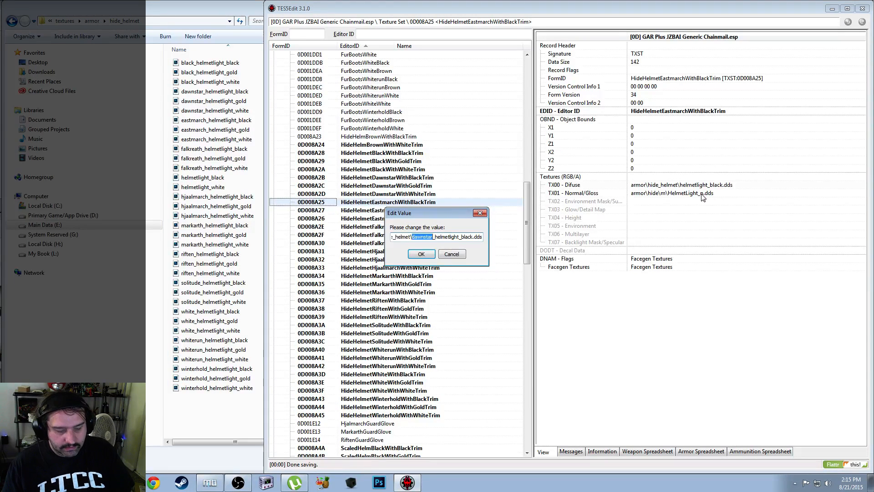
{"action": "type", "text": "eastmarch"}
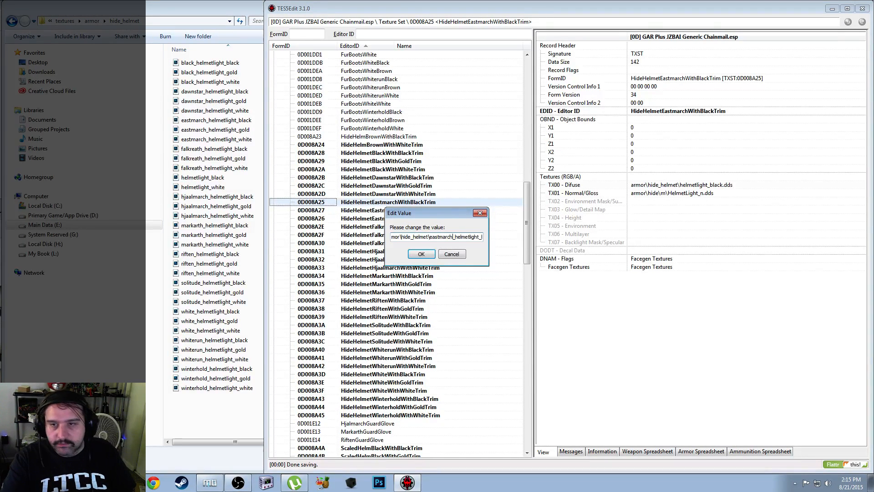
{"action": "key", "text": "ctrl+a"}
{"action": "key", "text": "ctrl+c"}
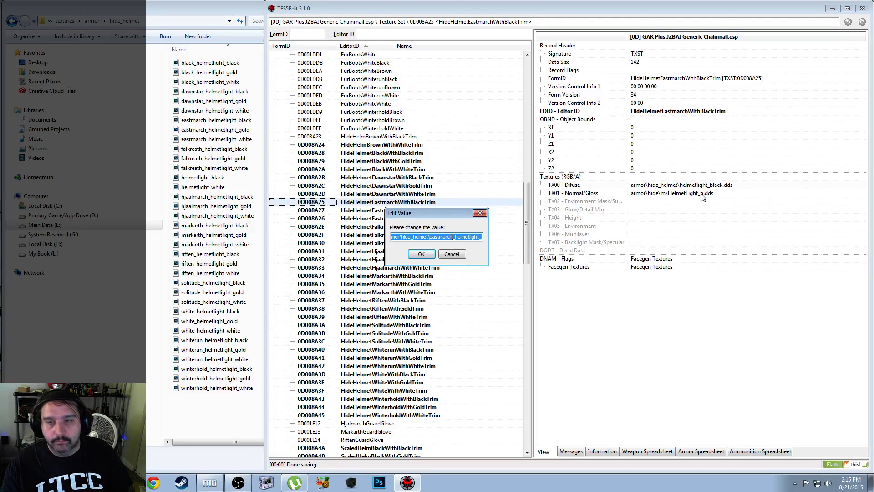
{"action": "key", "text": "End"}
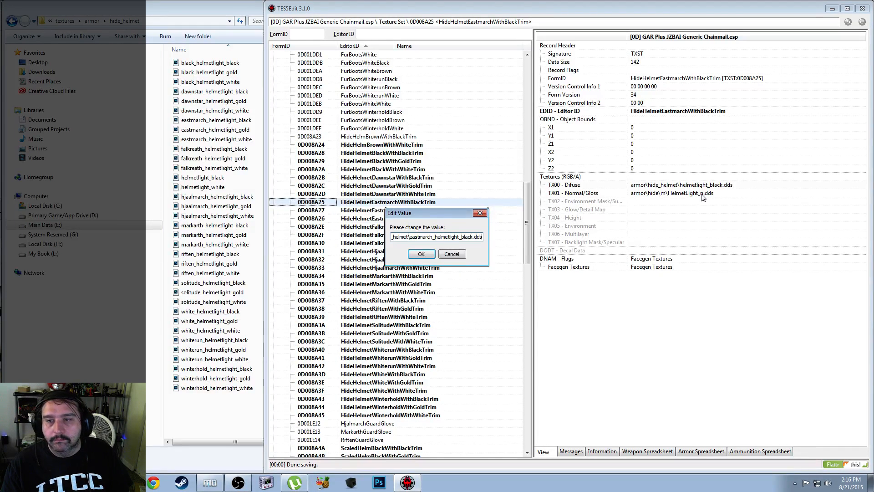
{"action": "left_click", "coordinate": [411, 256]}
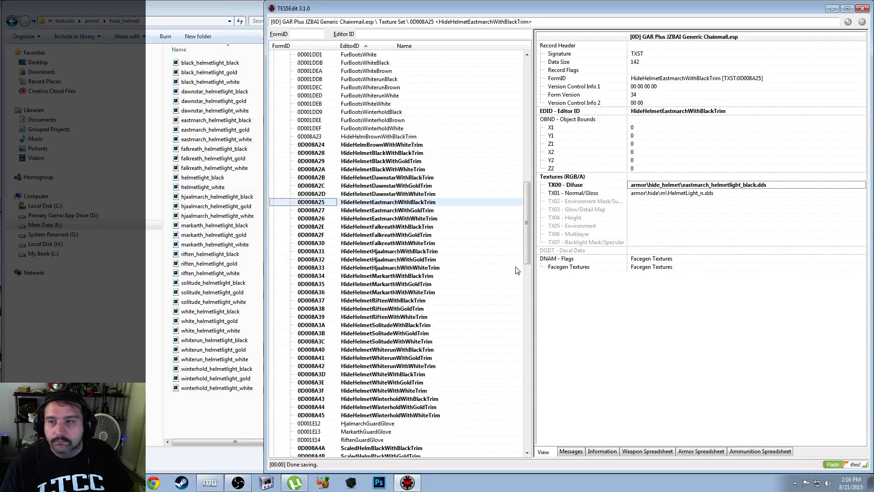
Set the diffuse texture of HideHelmetEastmarchWithGoldTrim to armor\hide_helmet\eastmarch_helmetlight_gold.dds
{"action": "left_click", "coordinate": [426, 212]}
{"action": "right_click", "coordinate": [685, 189]}
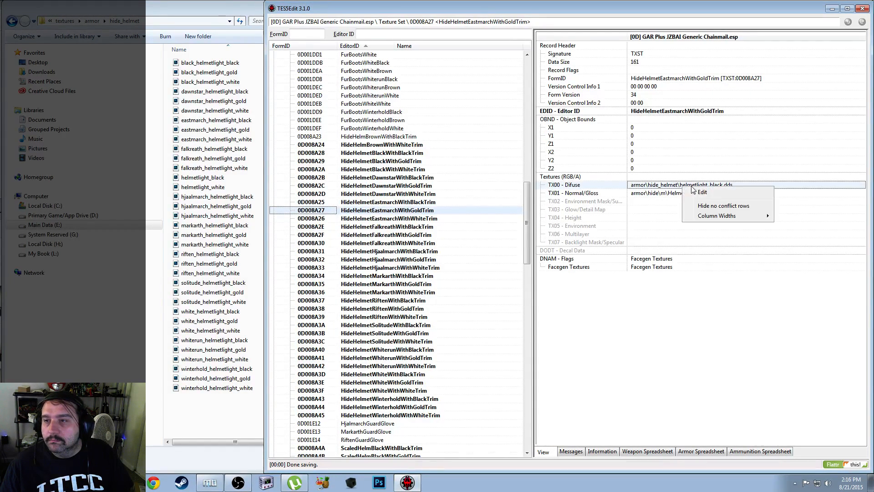
{"action": "left_click", "coordinate": [696, 193]}
{"action": "key", "text": "ctrl+v"}
{"action": "key", "text": "Left"}
{"action": "key", "text": "Left"}
{"action": "key", "text": "Left"}
{"action": "key", "text": "Left"}
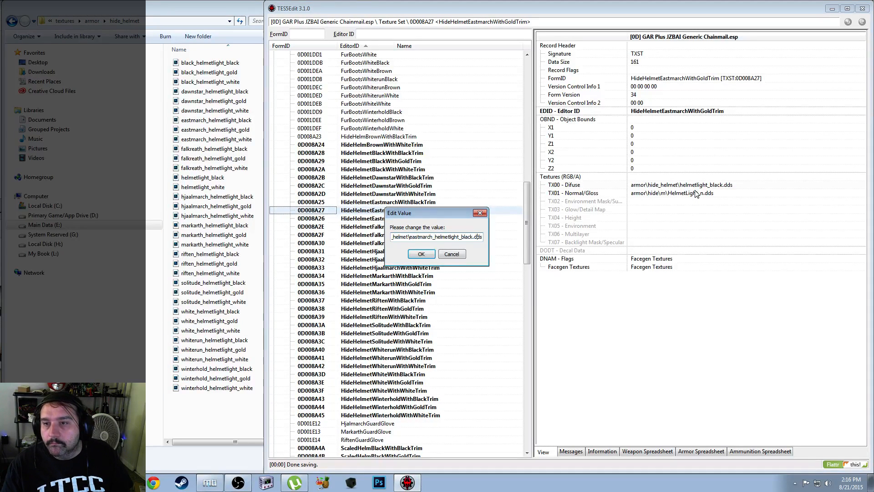
{"action": "key", "text": "shift+Left"}
{"action": "key", "text": "shift+Left"}
{"action": "key", "text": "shift+Left"}
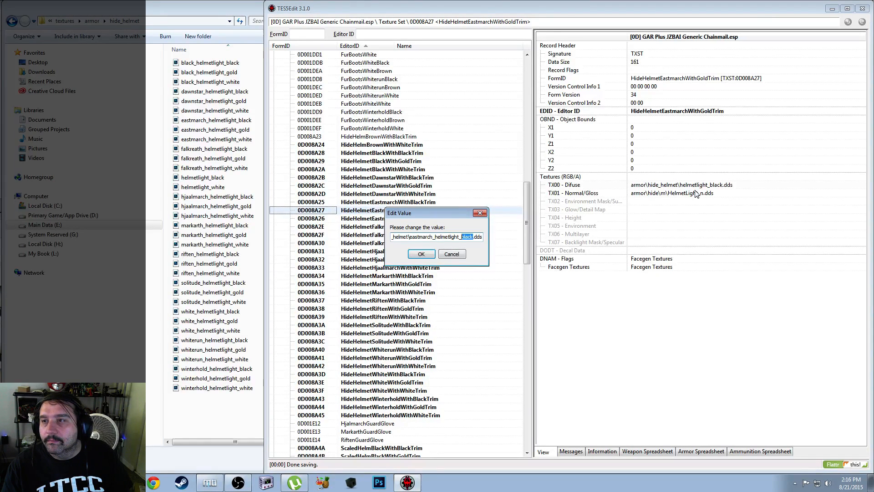
{"action": "type", "text": "gold."}
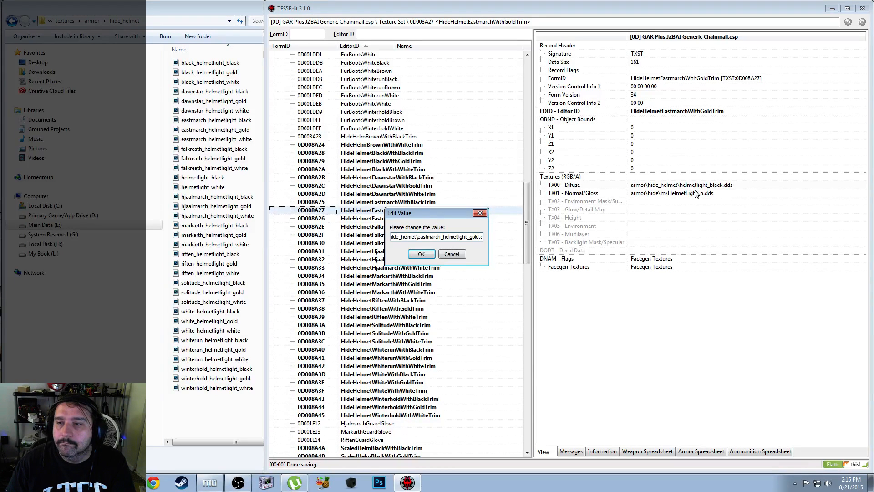
{"action": "key", "text": "Return"}
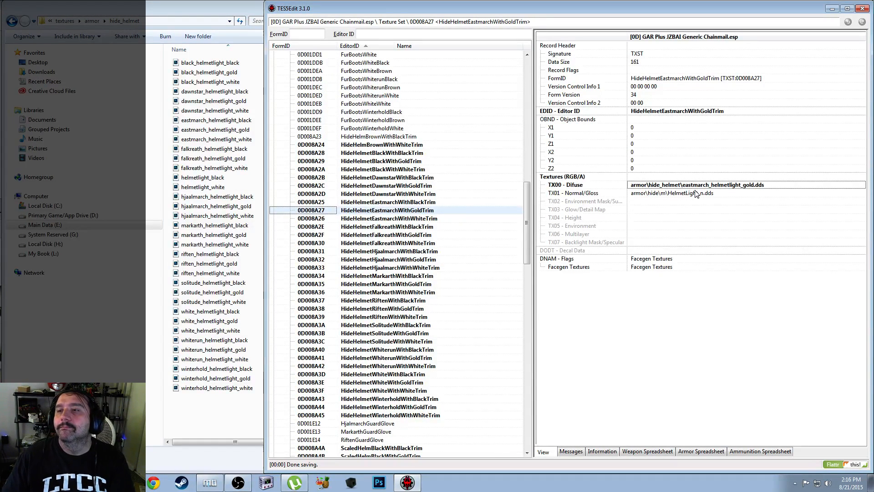
Set the diffuse texture of HideHelmetEastmarchWithWhiteTrim to armor\hide_helmet\eastmarch_helmetlight_white.dds
{"action": "left_click", "coordinate": [421, 219]}
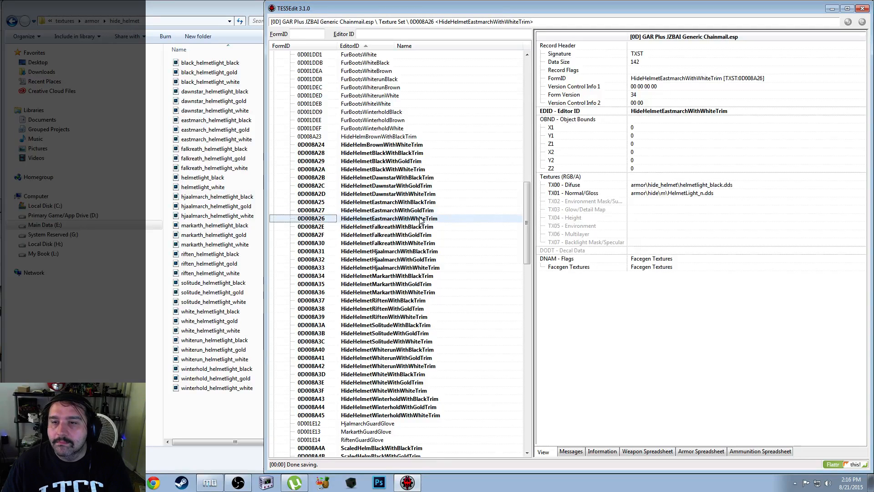
{"action": "right_click", "coordinate": [690, 187]}
{"action": "left_click", "coordinate": [695, 190]}
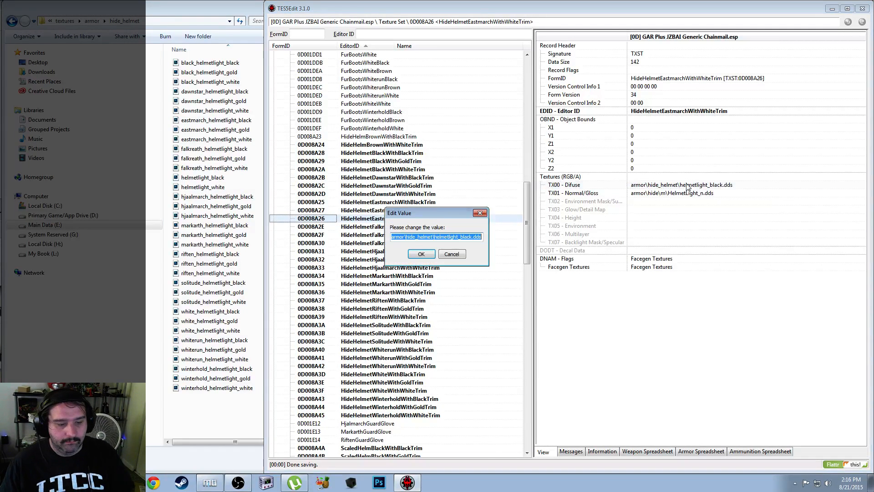
{"action": "key", "text": "ctrl+v"}
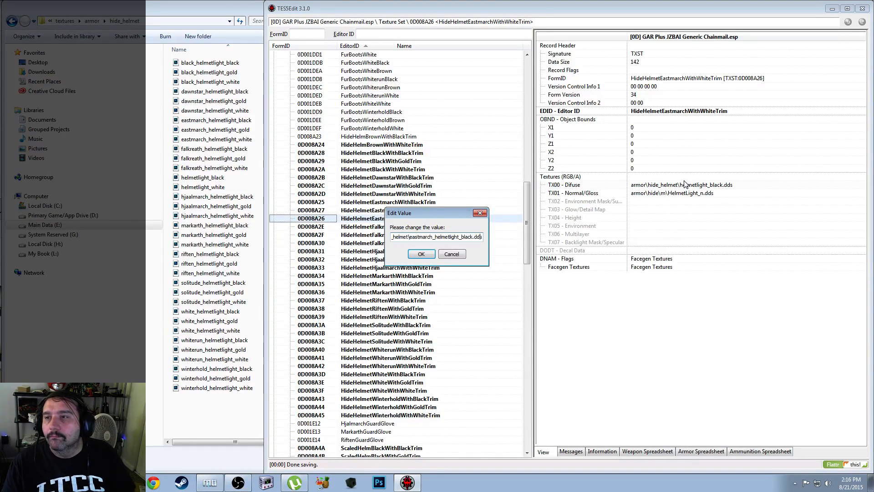
{"action": "key", "text": "Left"}
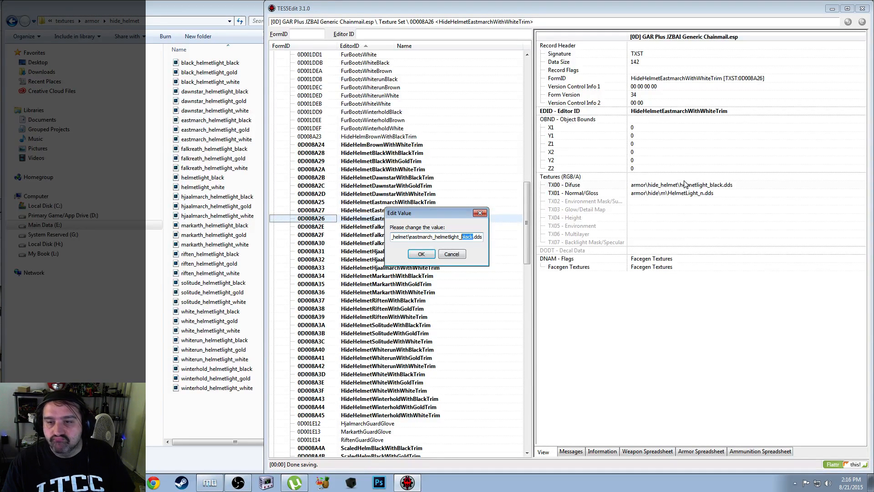
{"action": "type", "text": "white"}
{"action": "key", "text": "Return"}
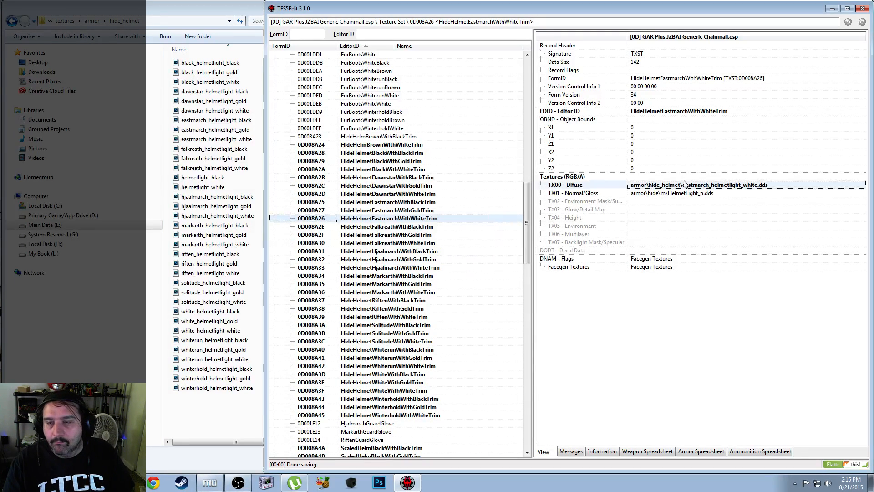
Set the diffuse texture of HideHelmetFalkreathWithBlackTrim to armor\hide_helmet\falkreath_helmetlight_black.dds, copying the full path for reuse
{"action": "left_click", "coordinate": [423, 227]}
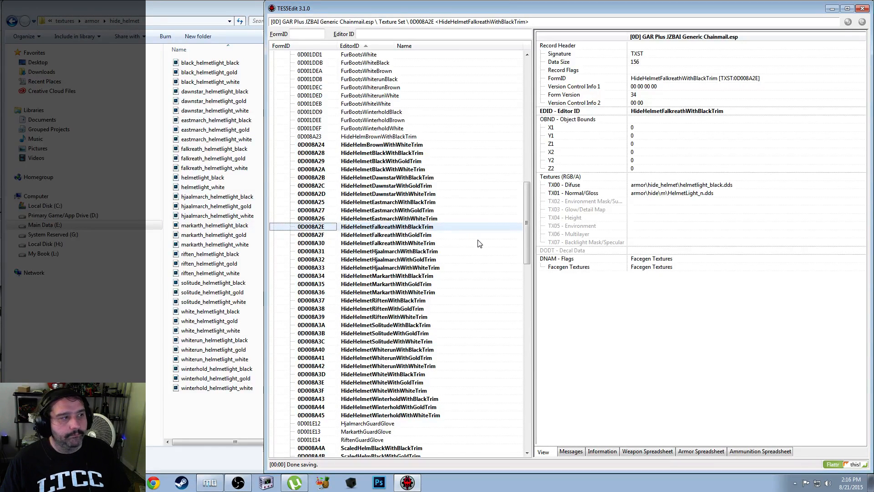
{"action": "right_click", "coordinate": [662, 186]}
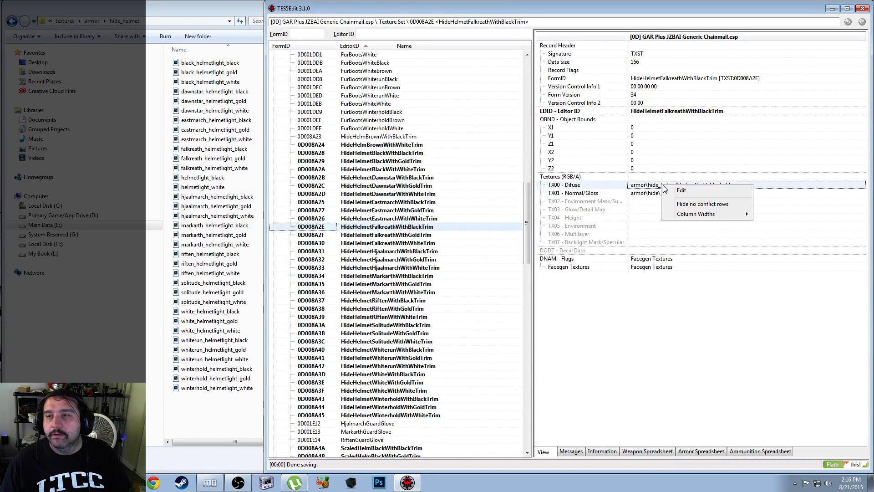
{"action": "left_click", "coordinate": [682, 190]}
{"action": "type", "text": "armor\\hide_helmet\\eastmarch_helmetlight_black.dds"}
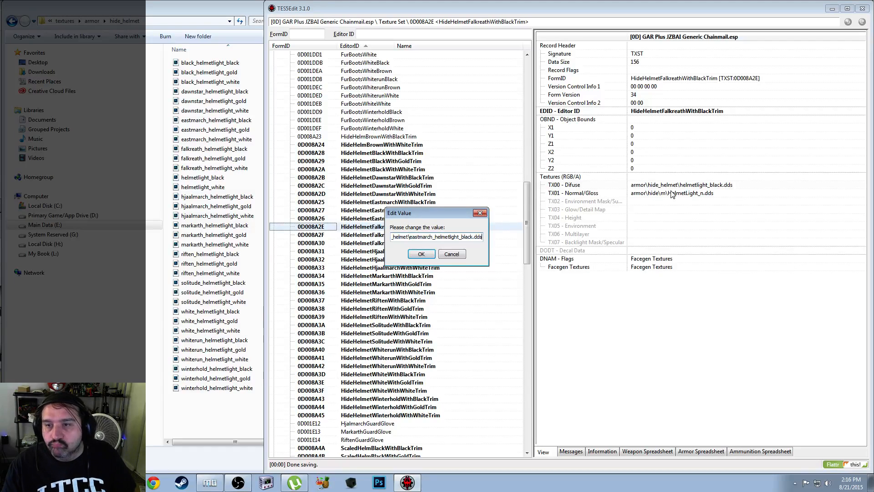
{"action": "key", "text": "ctrl+Left"}
{"action": "key", "text": "shift+Right"}
{"action": "key", "text": "shift+Right"}
{"action": "key", "text": "shift+Right"}
{"action": "key", "text": "shift+Right"}
{"action": "key", "text": "shift+Right"}
{"action": "key", "text": "shift+Right"}
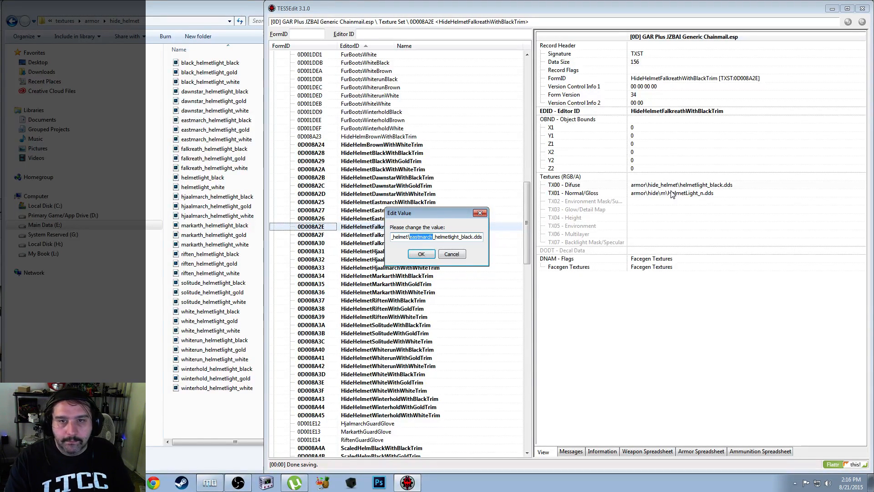
{"action": "type", "text": "falk"}
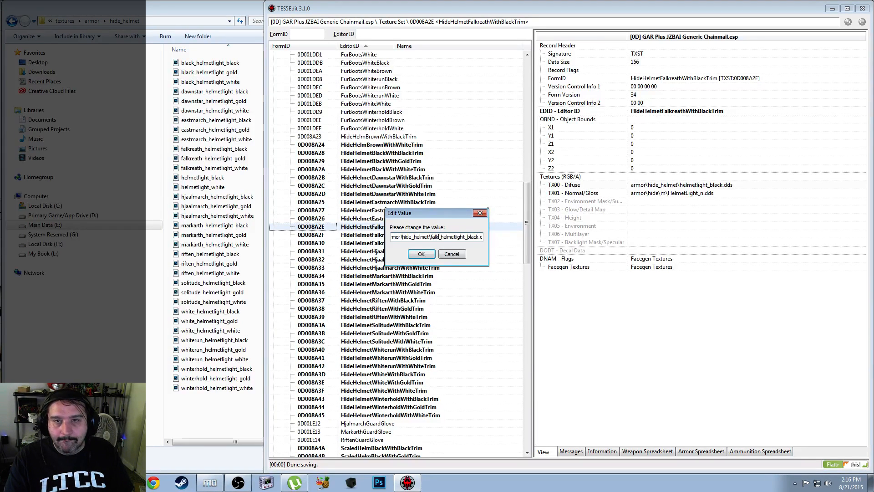
{"action": "type", "text": "reath"}
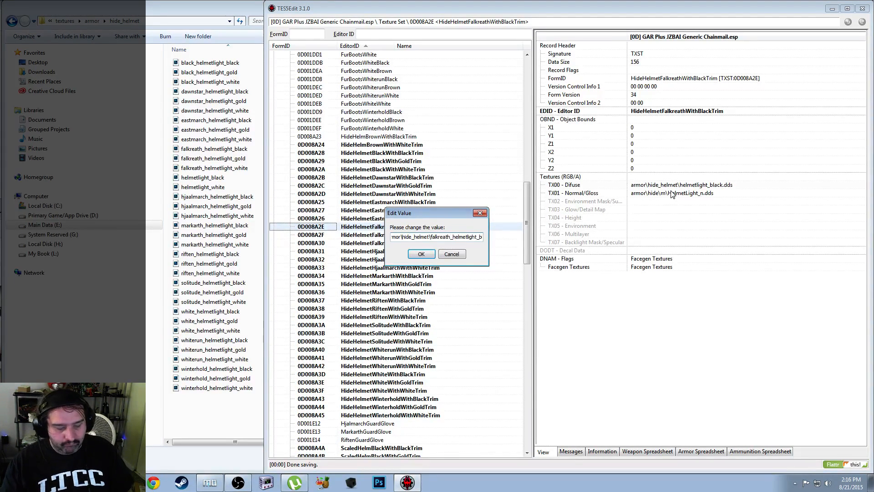
{"action": "key", "text": "ctrl+a"}
{"action": "key", "text": "ctrl+c"}
{"action": "key", "text": "Right"}
{"action": "key", "text": "Right"}
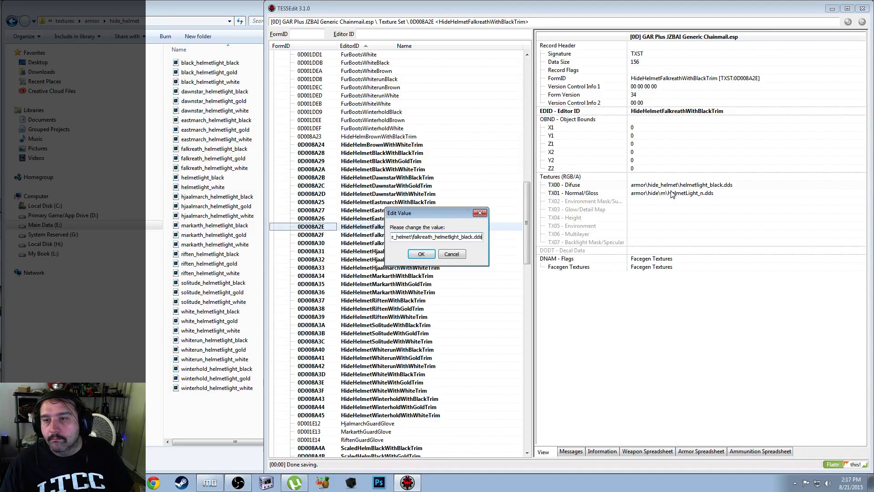
{"action": "left_click", "coordinate": [421, 253]}
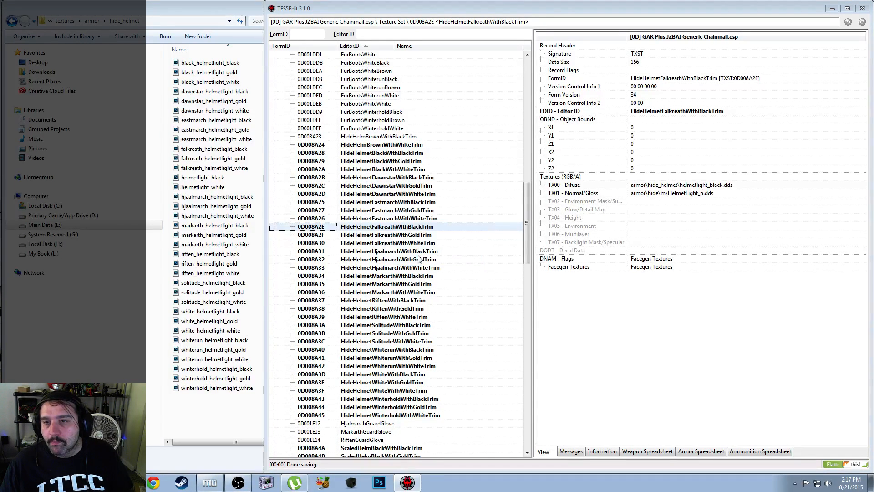
Set the diffuse texture of HideHelmetFalkreathWithGoldTrim to armor\hide_helmet\falkreath_helmetlight_gold.dds
{"action": "left_click", "coordinate": [406, 235]}
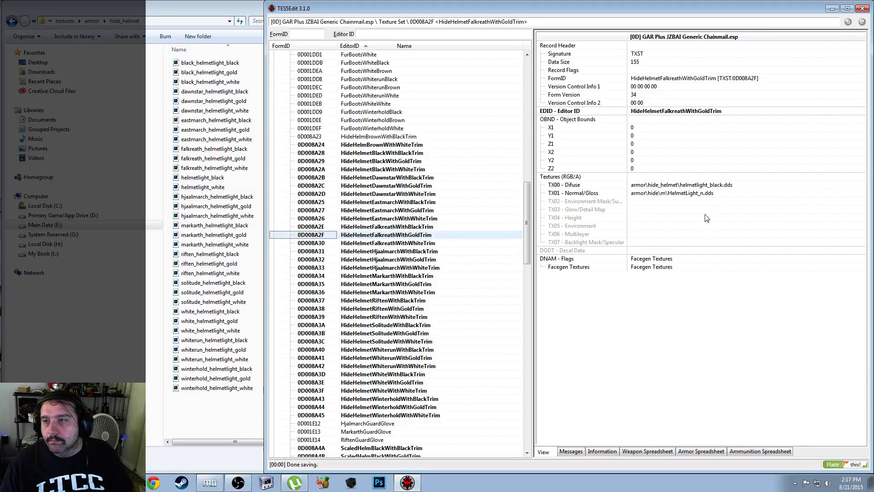
{"action": "right_click", "coordinate": [682, 186]}
{"action": "left_click", "coordinate": [695, 191]}
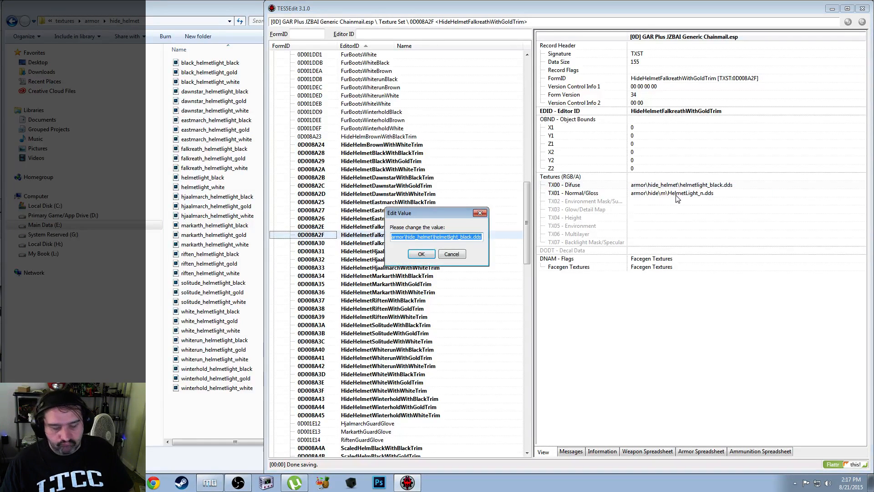
{"action": "key", "text": "ctrl+v"}
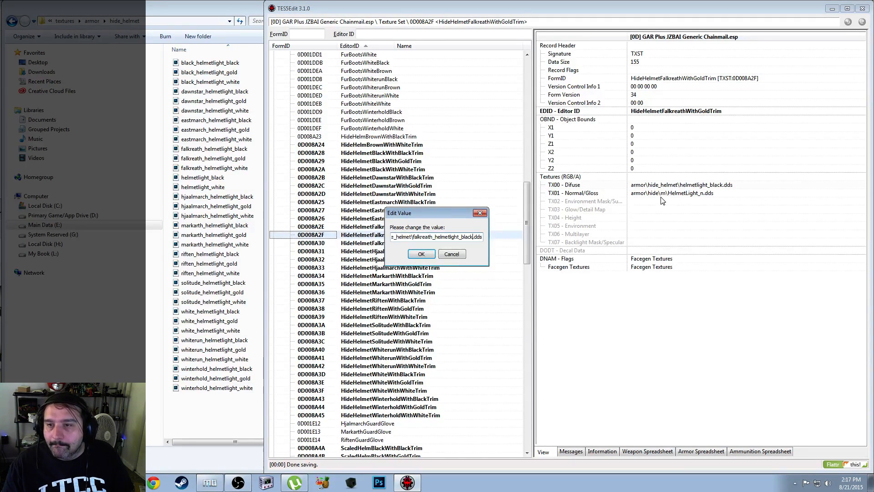
{"action": "key", "text": "shift+Left"}
{"action": "key", "text": "shift+Left"}
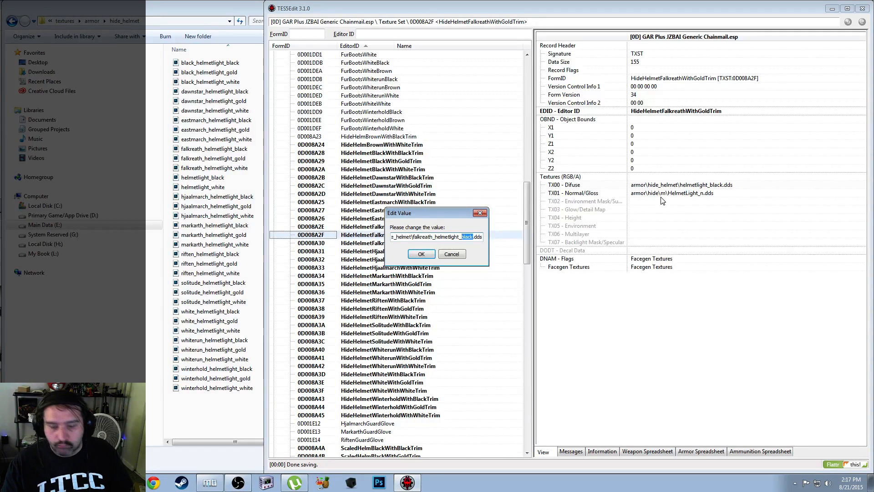
{"action": "type", "text": "gold"}
{"action": "key", "text": "Return"}
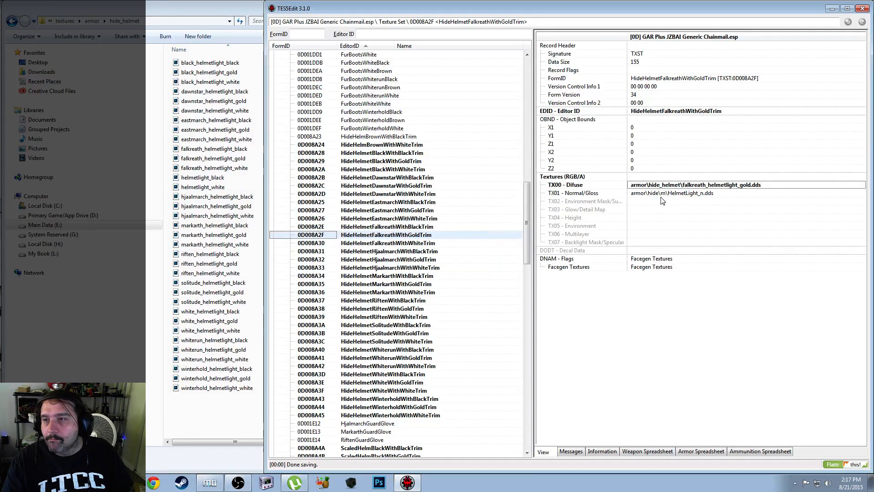
Set the diffuse texture of HideHelmetFalkreathWithWhiteTrim to armor\hide_helmet\falkreath_helmetlight_white.dds
{"action": "left_click", "coordinate": [428, 243]}
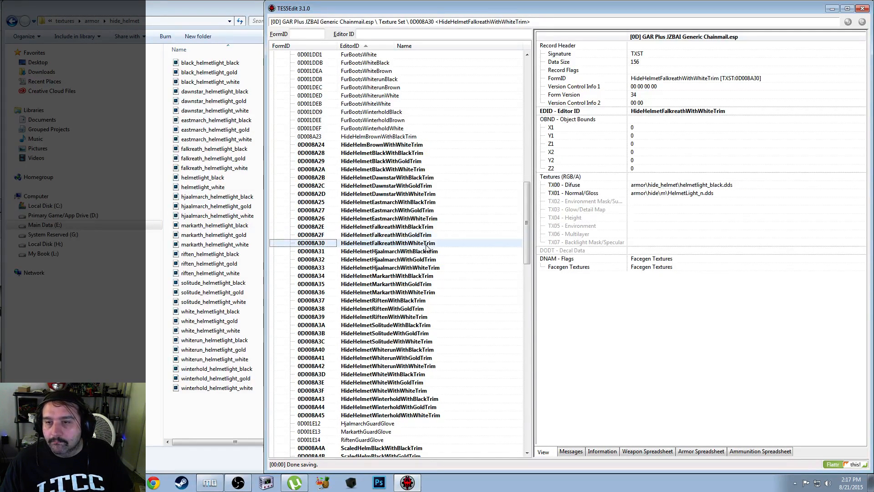
{"action": "right_click", "coordinate": [646, 186]}
{"action": "left_click", "coordinate": [665, 191]}
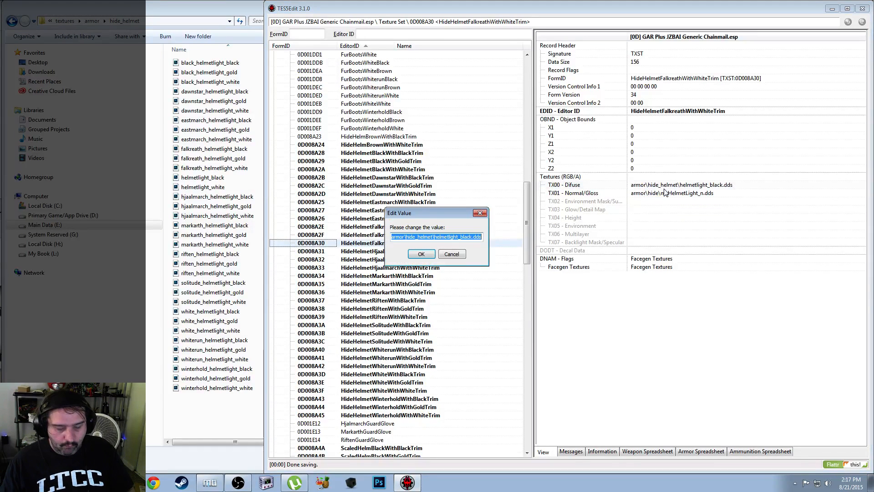
{"action": "key", "text": "ctrl+v"}
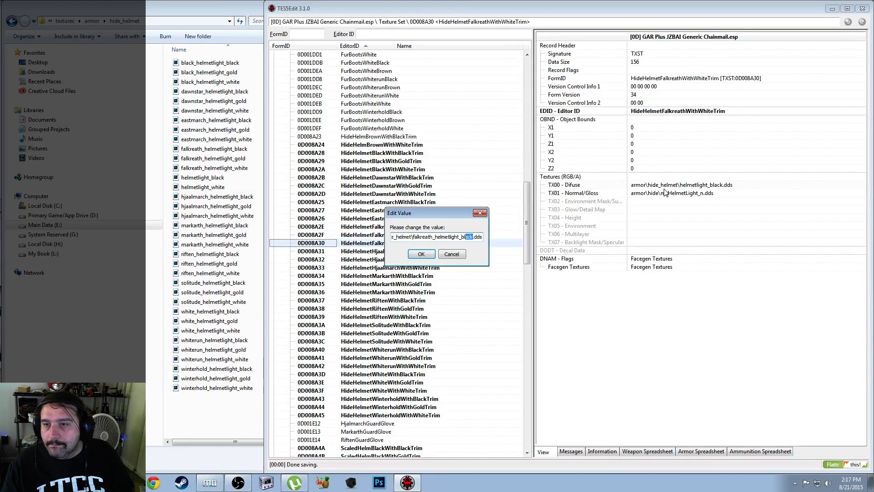
{"action": "key", "text": "shift+Left"}
{"action": "key", "text": "shift+Left"}
{"action": "type", "text": "gold"}
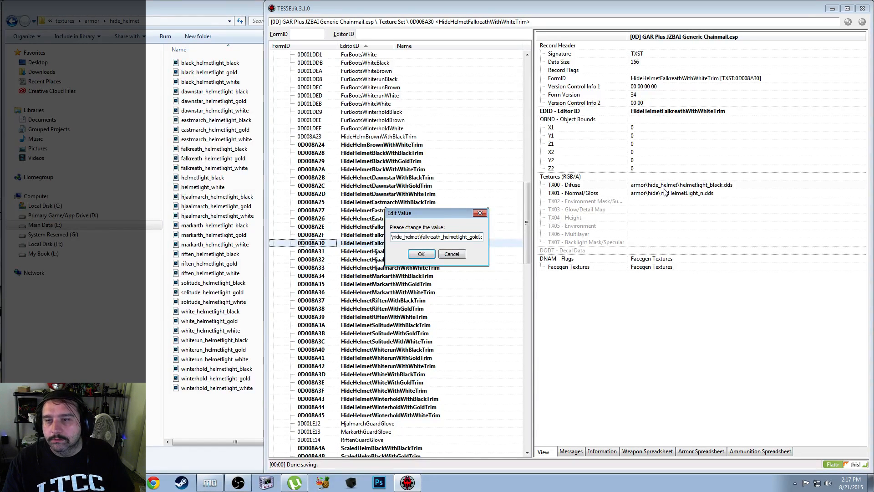
{"action": "key", "text": "BackSpace"}
{"action": "key", "text": "BackSpace"}
{"action": "key", "text": "BackSpace"}
{"action": "key", "text": "BackSpace"}
{"action": "type", "text": "w"}
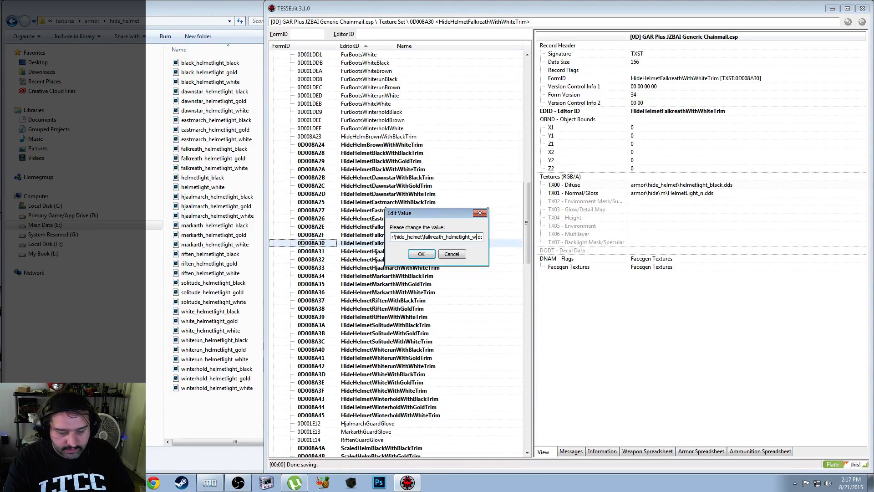
{"action": "type", "text": "hite"}
{"action": "key", "text": "Return"}
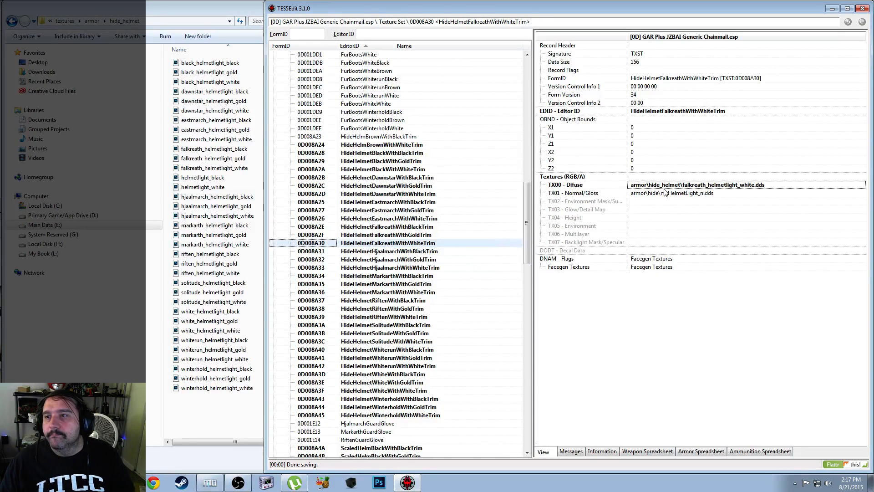
Check the diffuse paths of the three Falkreath hide helmet texture sets and save GAR Plus JZBAI Generic Chainmail.esp with plugin backup on
{"action": "left_click", "coordinate": [428, 236]}
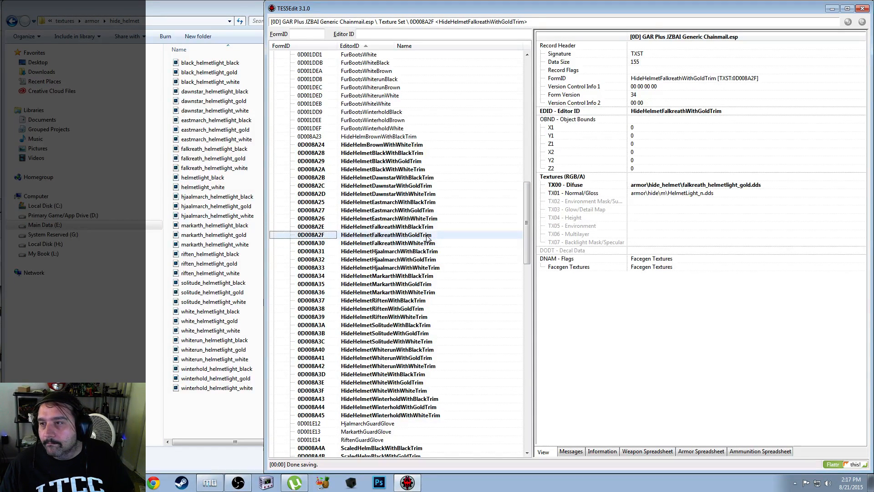
{"action": "left_click", "coordinate": [434, 225]}
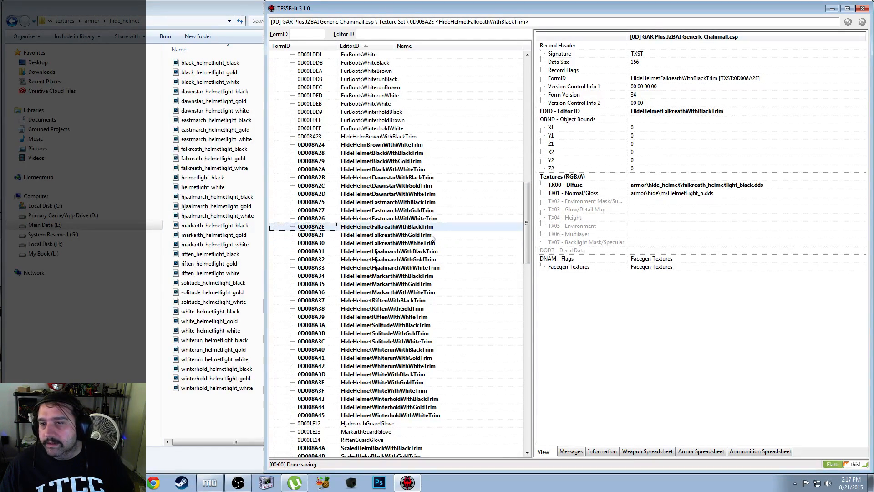
{"action": "left_click", "coordinate": [433, 235]}
{"action": "left_click", "coordinate": [433, 245]}
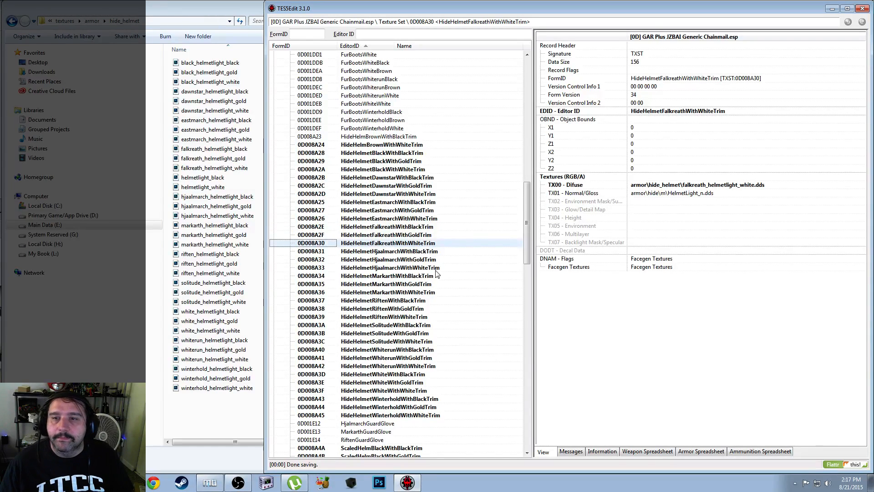
{"action": "left_click", "coordinate": [425, 252]}
{"action": "key", "text": "ctrl+s"}
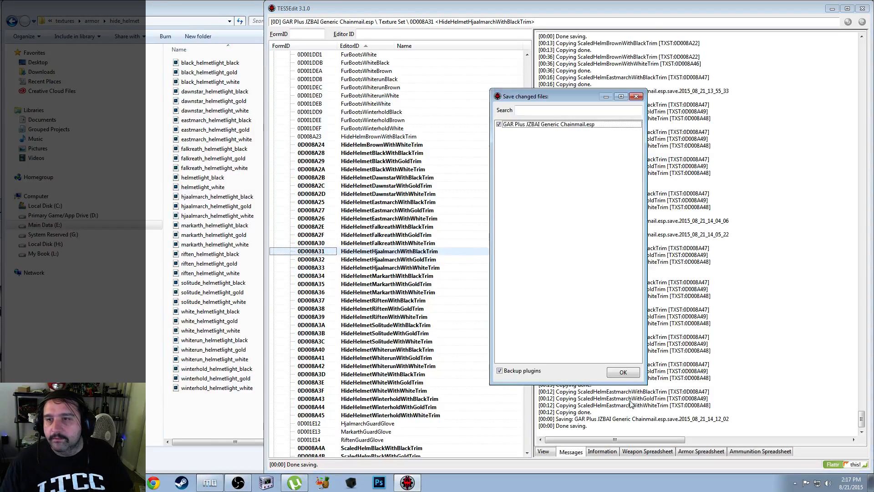
{"action": "left_click", "coordinate": [620, 371]}
{"action": "left_click", "coordinate": [390, 252]}
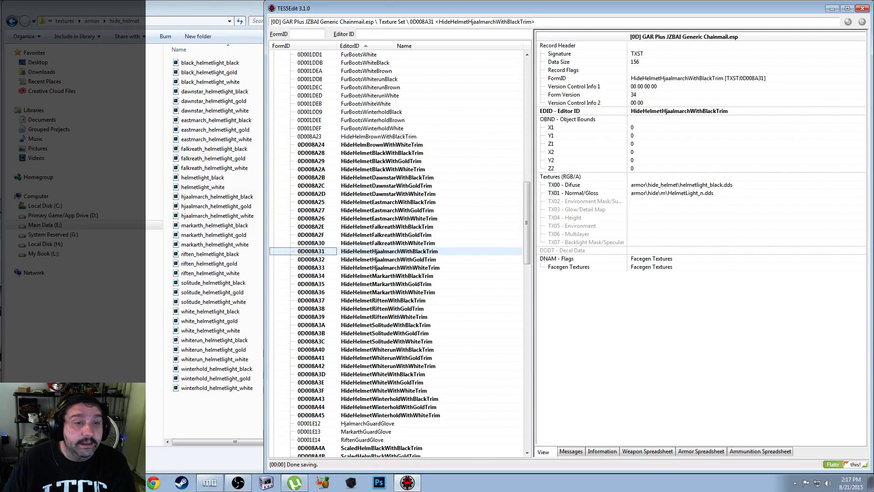
Switch to the YouTube browser window, like the "Supergirl - Her Story" video and play it from the beginning
{"action": "key", "text": "alt+Tab"}
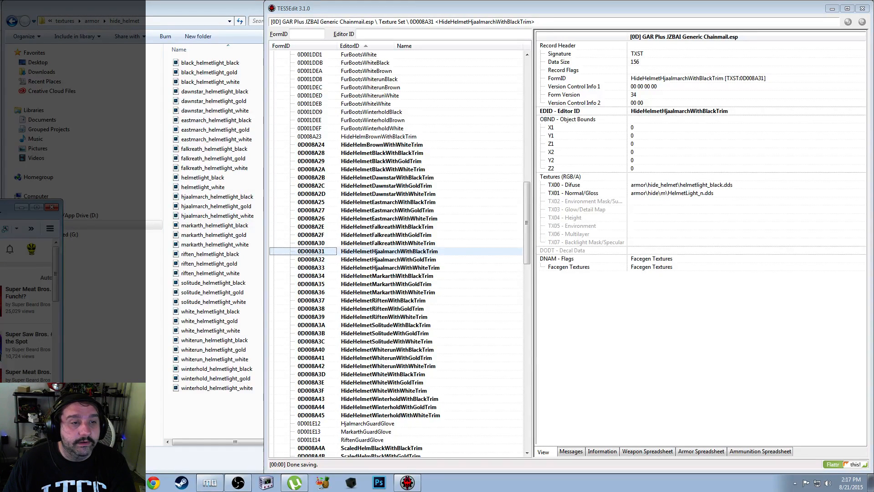
{"action": "left_click_drag", "start_coordinate": [0, 202], "coordinate": [360, 43]}
{"action": "scroll", "coordinate": [364, 285], "scroll_direction": "down", "scroll_amount": 4}
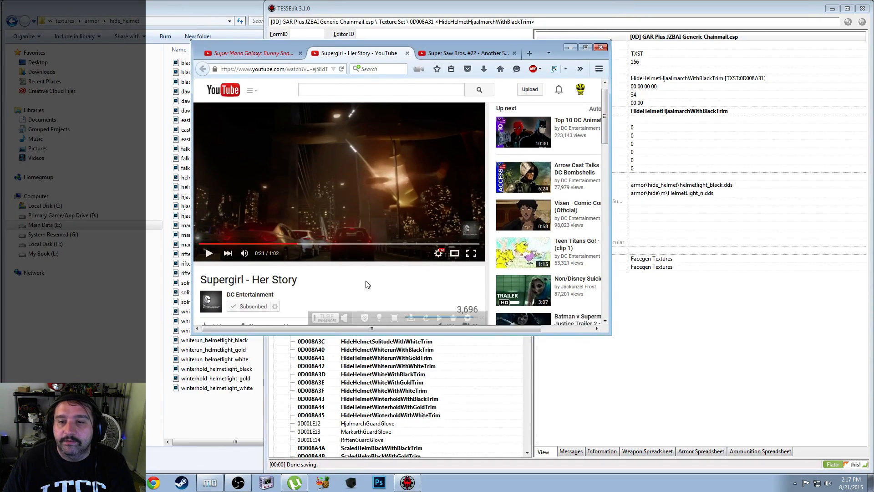
{"action": "left_click", "coordinate": [452, 236]}
{"action": "scroll", "coordinate": [451, 236], "scroll_direction": "up", "scroll_amount": 4}
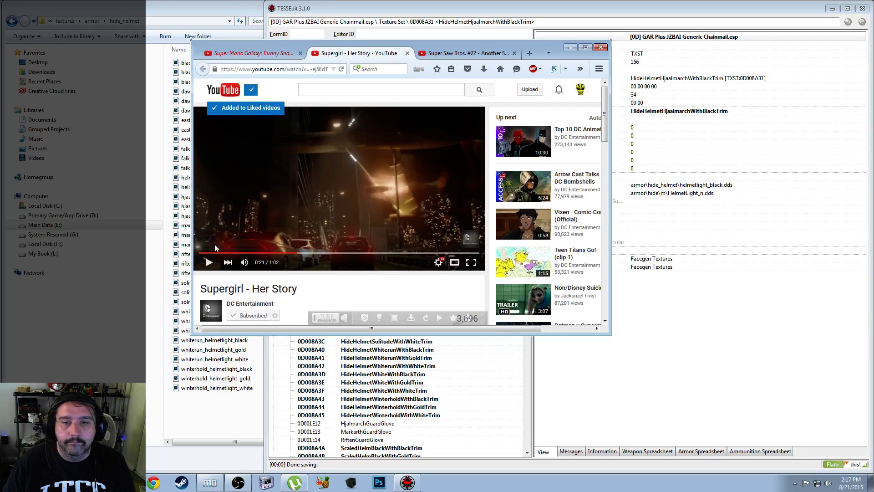
{"action": "left_click", "coordinate": [199, 253]}
{"action": "left_click", "coordinate": [259, 193]}
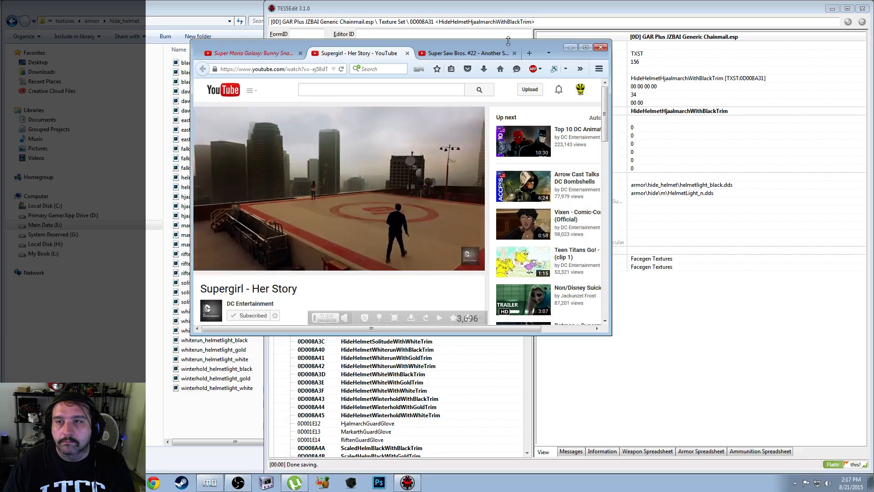
{"action": "left_click_drag", "start_coordinate": [508, 44], "coordinate": [0, 210]}
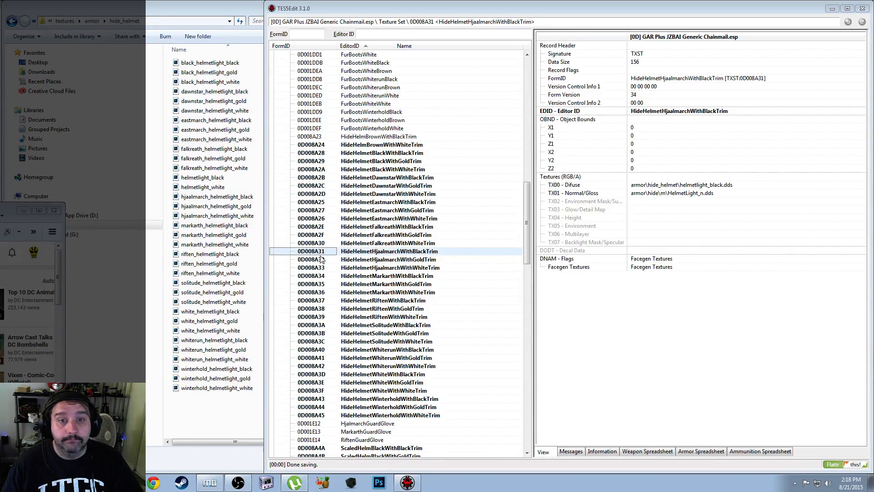
Enter the copied falkreath_helmetlight_black.dds path as the diffuse texture of HideHelmetHjaalmarchWithBlackTrim and select its falkreath part for replacement
{"action": "left_click", "coordinate": [387, 261]}
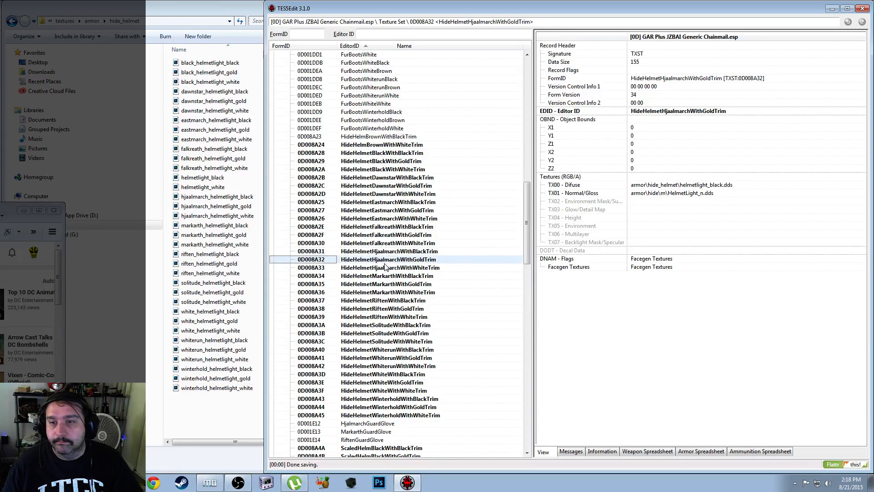
{"action": "left_click", "coordinate": [399, 253]}
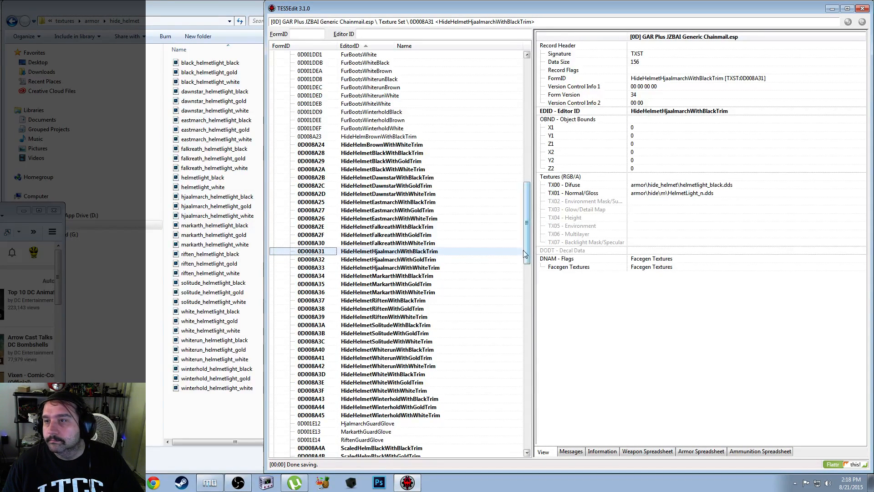
{"action": "right_click", "coordinate": [668, 186]}
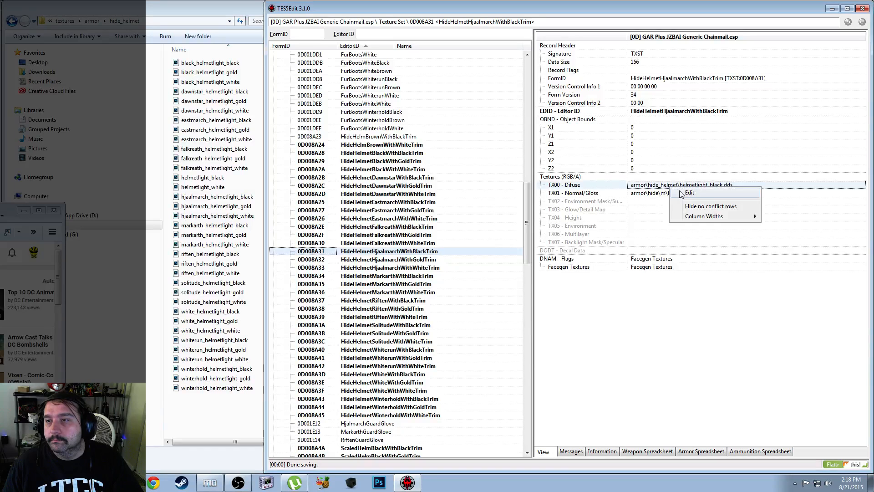
{"action": "left_click", "coordinate": [683, 190]}
{"action": "type", "text": "armor\\hide_helmet\\falkreath_helmetlight_black.dds"}
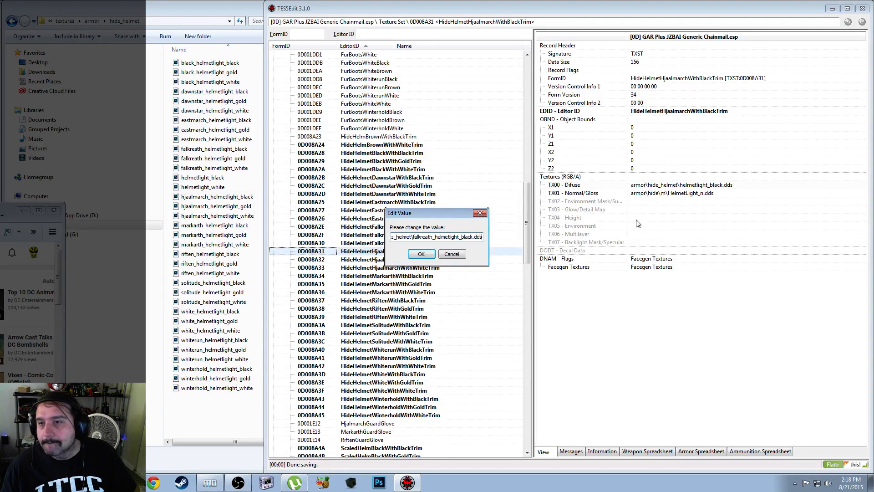
{"action": "key", "text": "Left"}
{"action": "key", "text": "Left"}
{"action": "key", "text": "Left"}
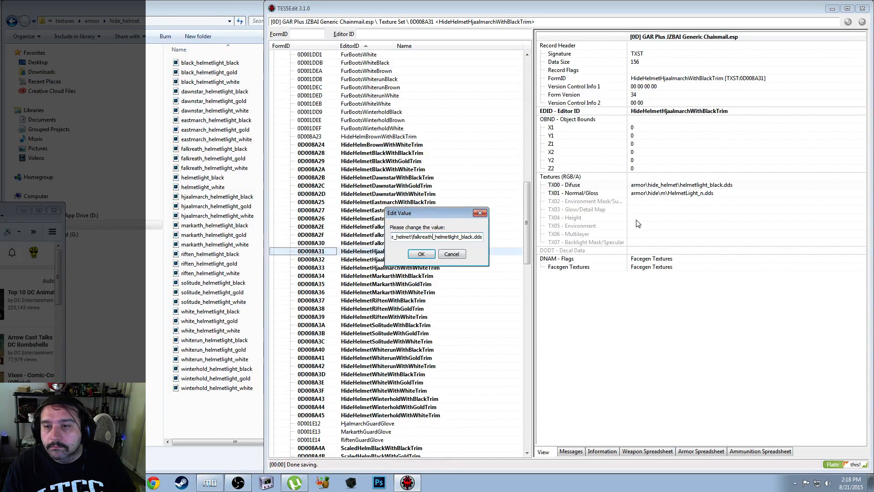
{"action": "key", "text": "Left"}
{"action": "key", "text": "Left"}
{"action": "key", "text": "Left"}
{"action": "key", "text": "Left"}
{"action": "key", "text": "Left"}
{"action": "key", "text": "shift+Left"}
{"action": "key", "text": "shift+Left"}
{"action": "key", "text": "shift+Left"}
{"action": "key", "text": "shift+Left"}
{"action": "key", "text": "shift+Left"}
{"action": "key", "text": "shift+Left"}
{"action": "key", "text": "shift+Left"}
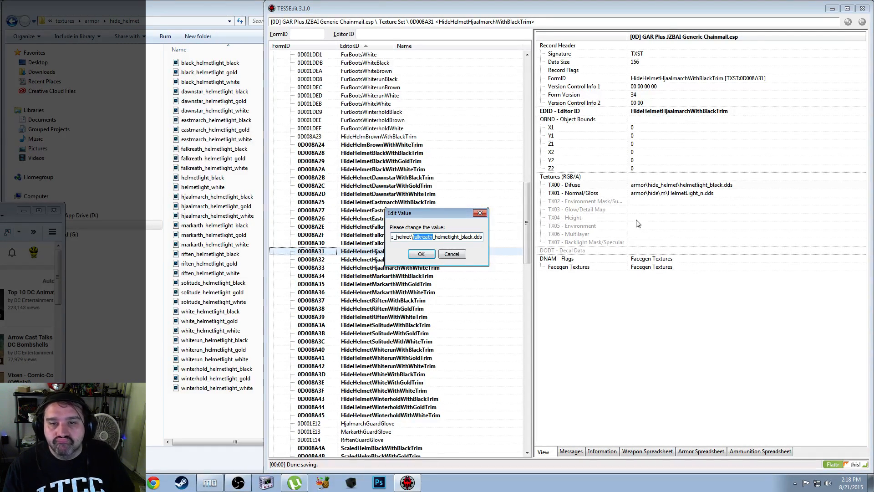
Set the diffuse texture of HideHelmetHjaalmarchWithBlackTrim to armor\hide_helmet\hjaalmarch_helmetlight_black.dds, copying the path for reuse
{"action": "type", "text": "hj"}
{"action": "type", "text": "aal"}
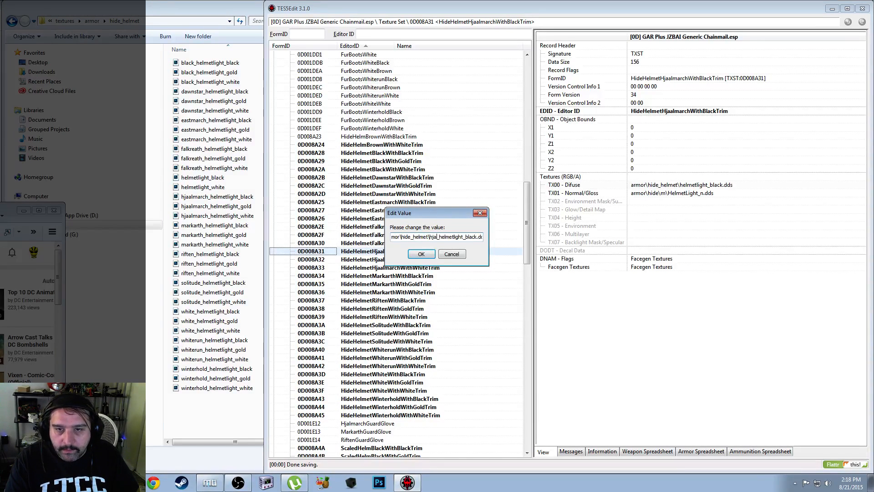
{"action": "type", "text": "march"}
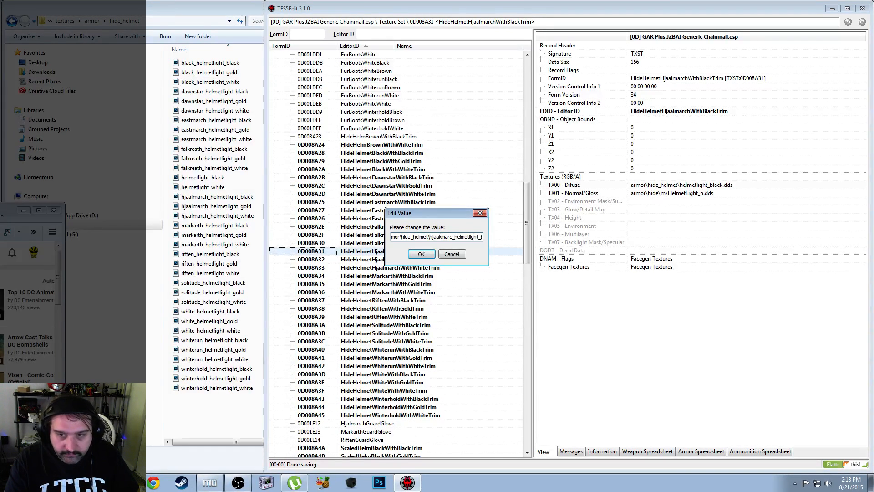
{"action": "key", "text": "ctrl+a"}
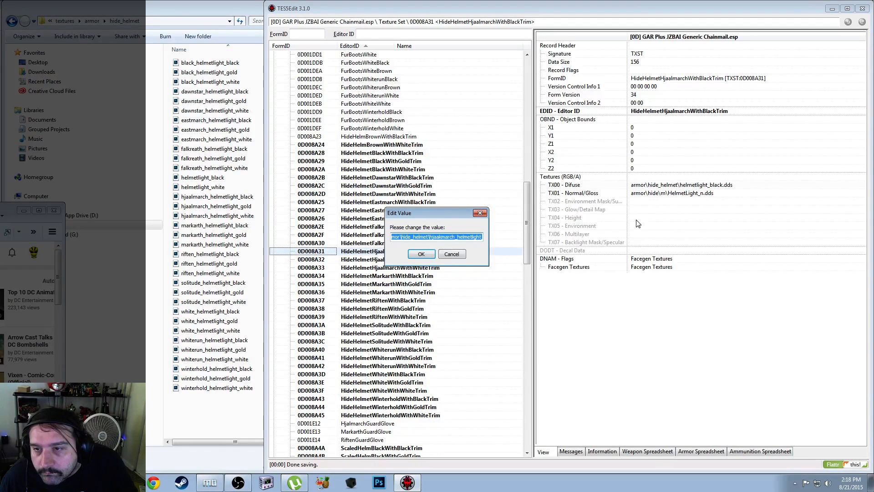
{"action": "left_click", "coordinate": [443, 240]}
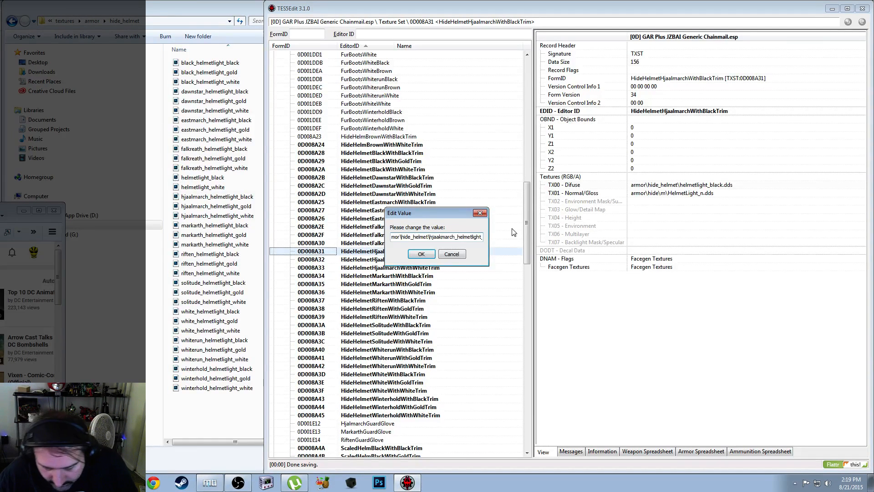
{"action": "key", "text": "Right"}
{"action": "key", "text": "Right"}
{"action": "key", "text": "Right"}
{"action": "key", "text": "Right"}
{"action": "key", "text": "Right"}
{"action": "key", "text": "Right"}
{"action": "key", "text": "Right"}
{"action": "key", "text": "Right"}
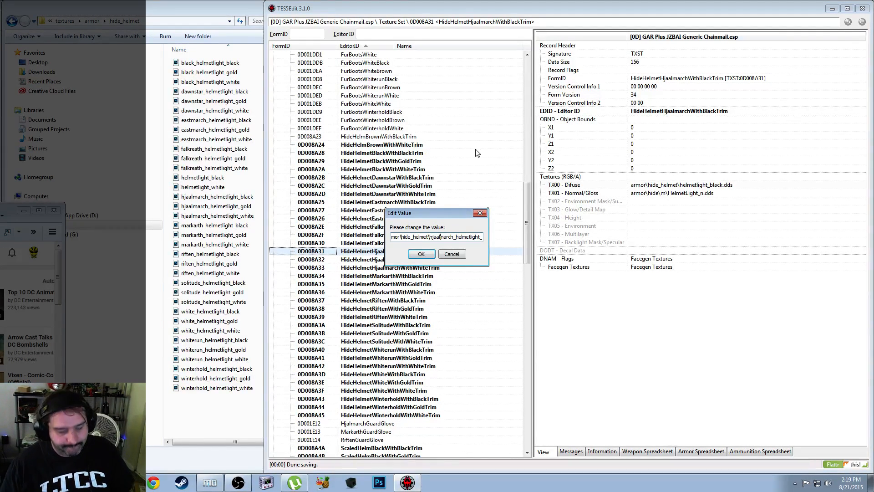
{"action": "key", "text": "ctrl+a"}
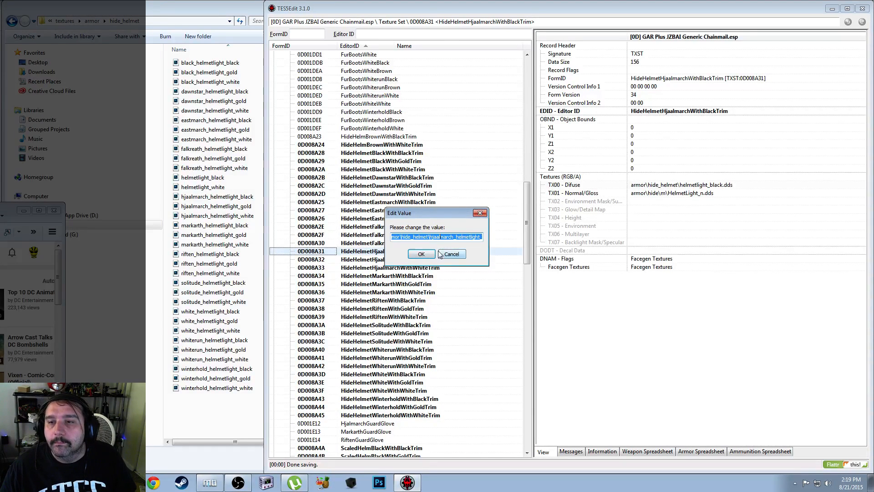
{"action": "key", "text": "End"}
{"action": "key", "text": "shift+Left"}
{"action": "key", "text": "shift+Left"}
{"action": "key", "text": "shift+Left"}
{"action": "key", "text": "shift+Left"}
{"action": "key", "text": "shift+Left"}
{"action": "key", "text": "shift+Left"}
{"action": "key", "text": "shift+Left"}
{"action": "key", "text": "shift+Left"}
{"action": "key", "text": "shift+Left"}
{"action": "key", "text": "shift+Left"}
{"action": "key", "text": "shift+Left"}
{"action": "key", "text": "shift+Left"}
{"action": "key", "text": "shift+Left"}
{"action": "key", "text": "shift+Left"}
{"action": "key", "text": "shift+Left"}
{"action": "key", "text": "shift+Left"}
{"action": "key", "text": "shift+Left"}
{"action": "key", "text": "shift+Left"}
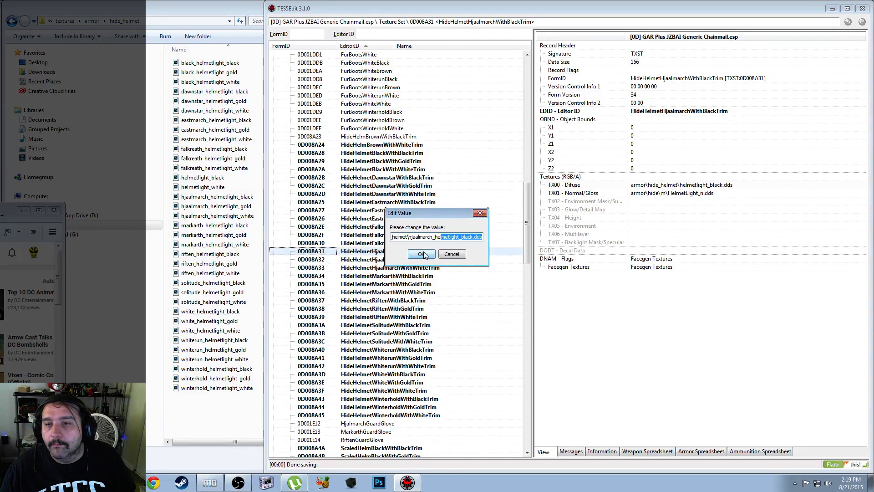
{"action": "key", "text": "Return"}
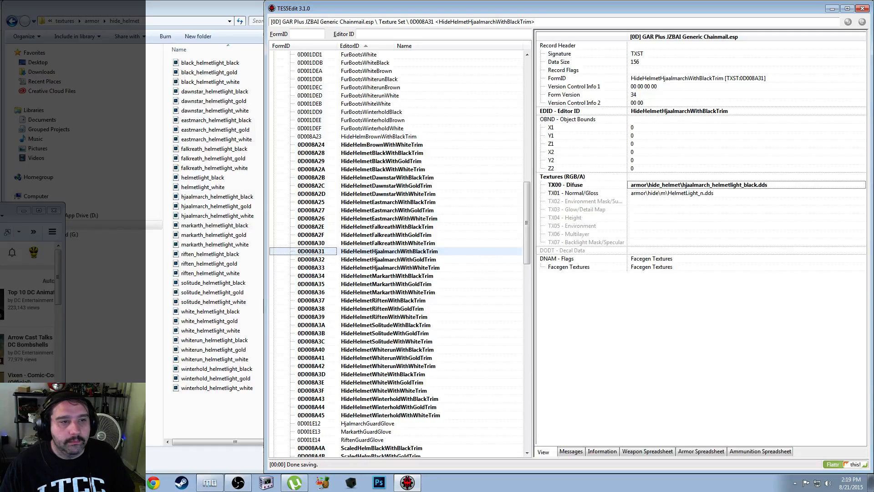
Switch to YouTube, play and like the Super Mario Galaxy: Bunny Snatching video, and return to TES5Edit
{"action": "key", "text": "alt+Tab"}
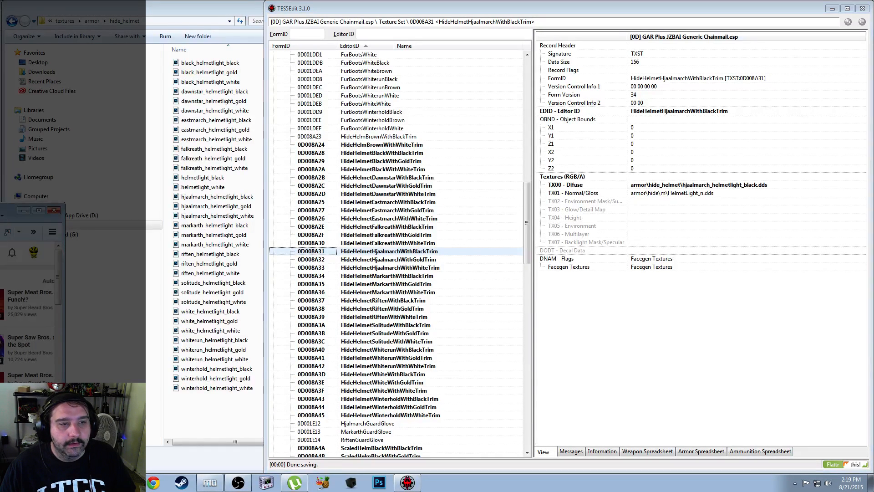
{"action": "left_click_drag", "start_coordinate": [0, 214], "coordinate": [560, 80]}
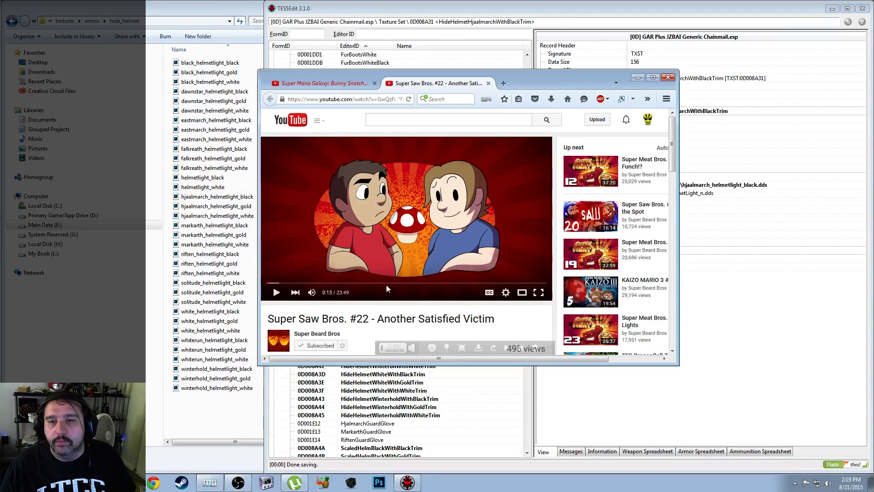
{"action": "left_click", "coordinate": [337, 84]}
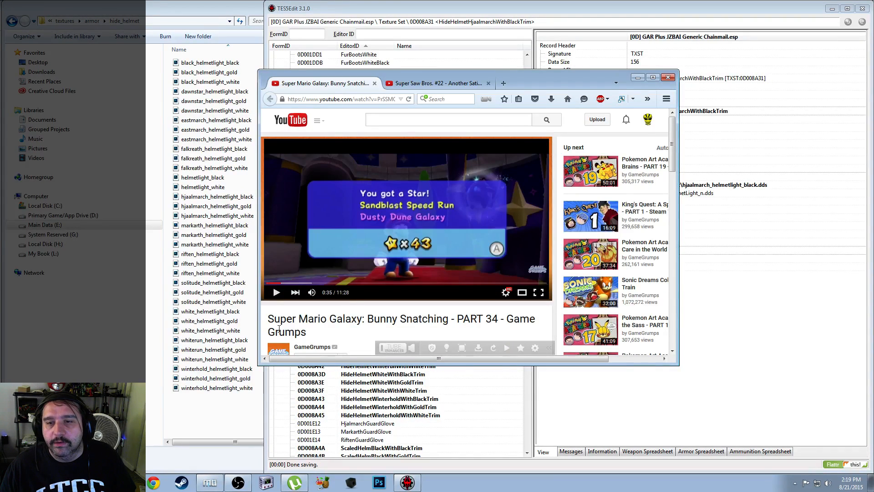
{"action": "left_click", "coordinate": [279, 286]}
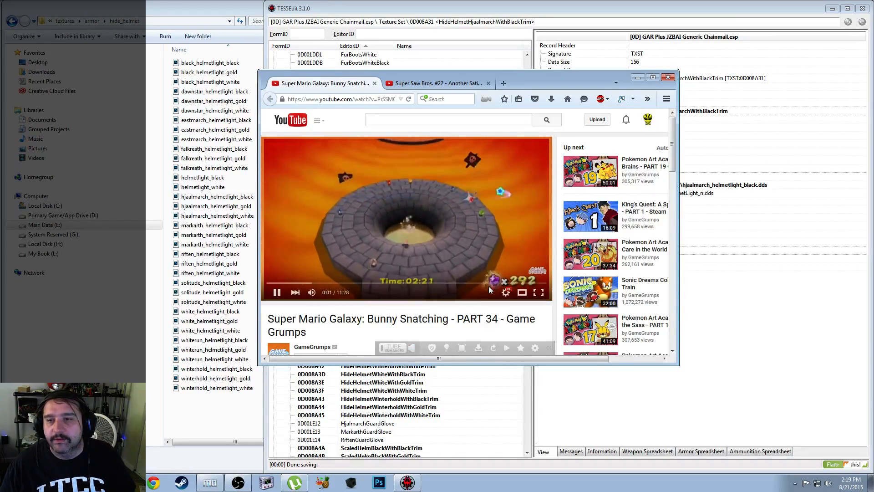
{"action": "scroll", "coordinate": [488, 285], "scroll_direction": "down", "scroll_amount": 2}
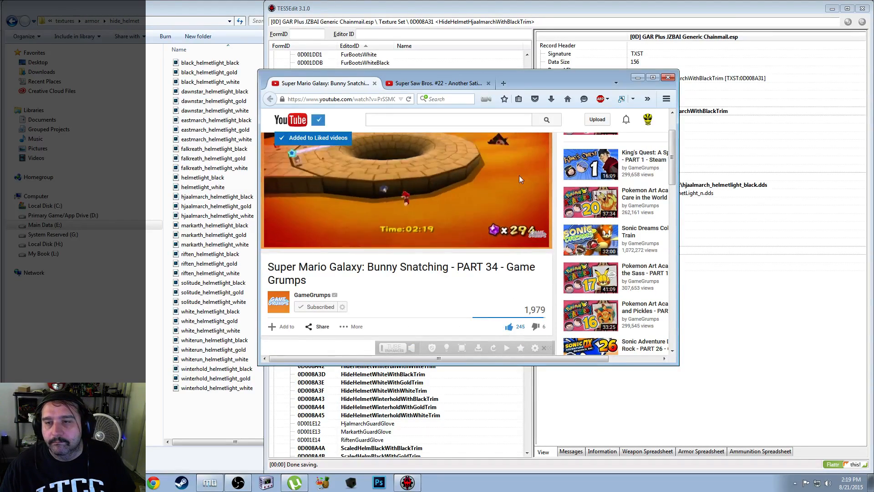
{"action": "left_click", "coordinate": [638, 77]}
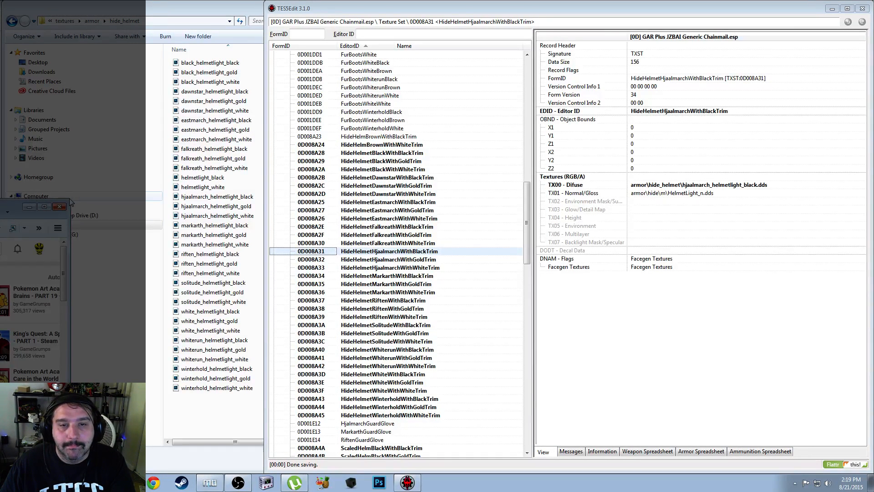
{"action": "left_click_drag", "start_coordinate": [70, 201], "coordinate": [229, 166]}
{"action": "left_click", "coordinate": [193, 16]}
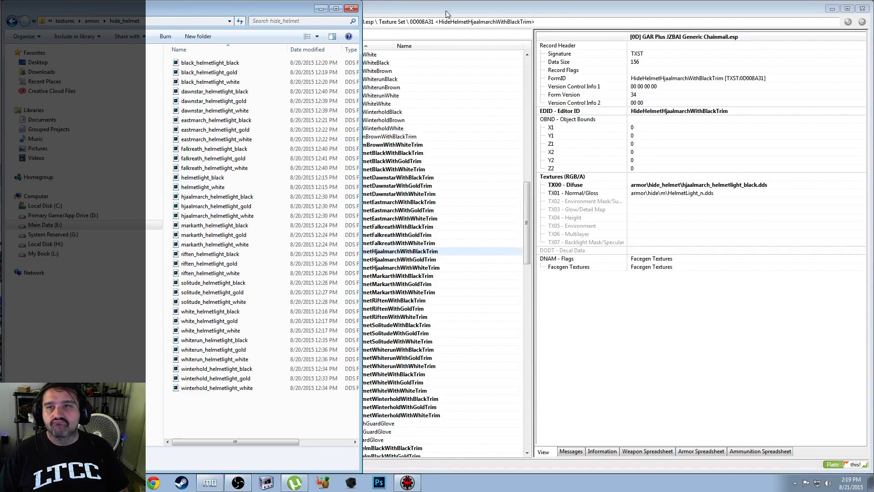
{"action": "left_click", "coordinate": [460, 9]}
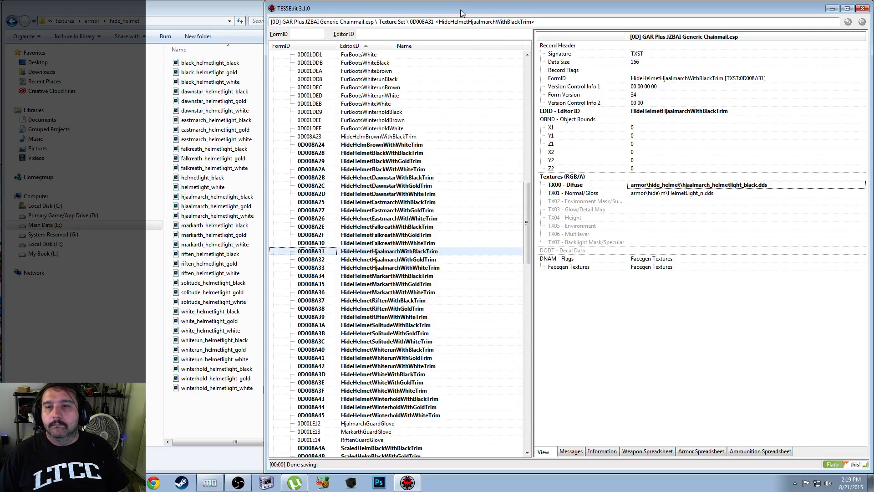
Set the diffuse texture of HideHelmetHjaalmarchWithGoldTrim to armor\hide_helmet\hjaalmarch_helmetlight_gold.dds, reusing the copied path
{"action": "left_click", "coordinate": [419, 261]}
{"action": "right_click", "coordinate": [719, 188]}
{"action": "left_click", "coordinate": [730, 194]}
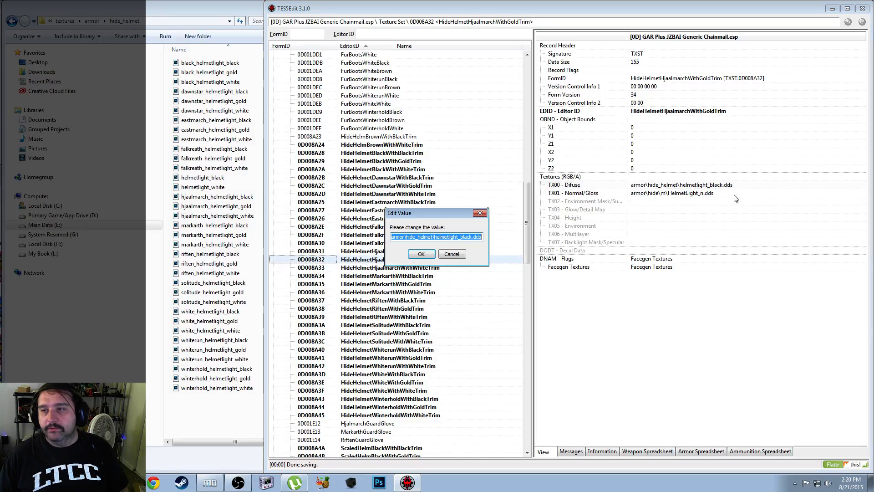
{"action": "key", "text": "ctrl+v"}
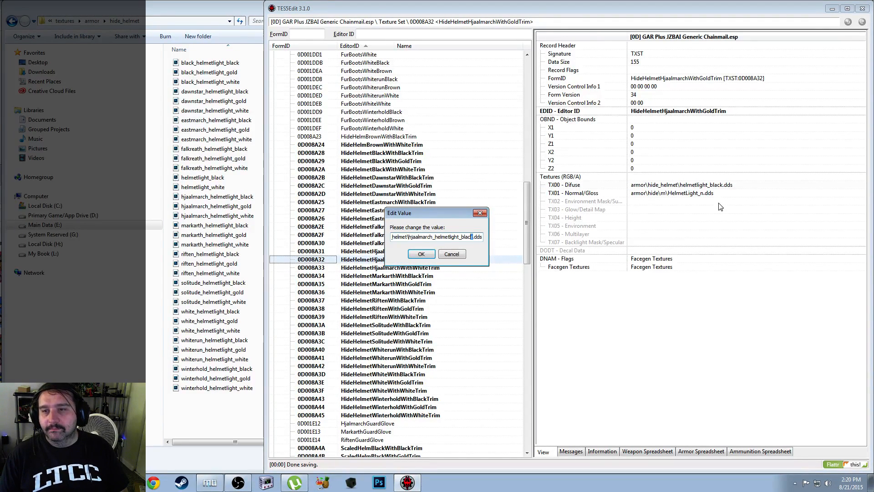
{"action": "key", "text": "shift+Left"}
{"action": "key", "text": "shift+Left"}
{"action": "key", "text": "shift+Left"}
{"action": "type", "text": "g"}
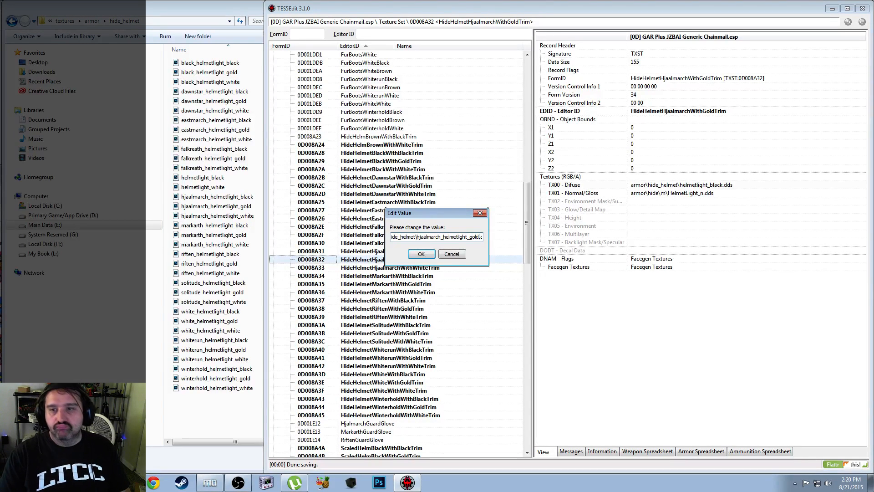
{"action": "key", "text": "Return"}
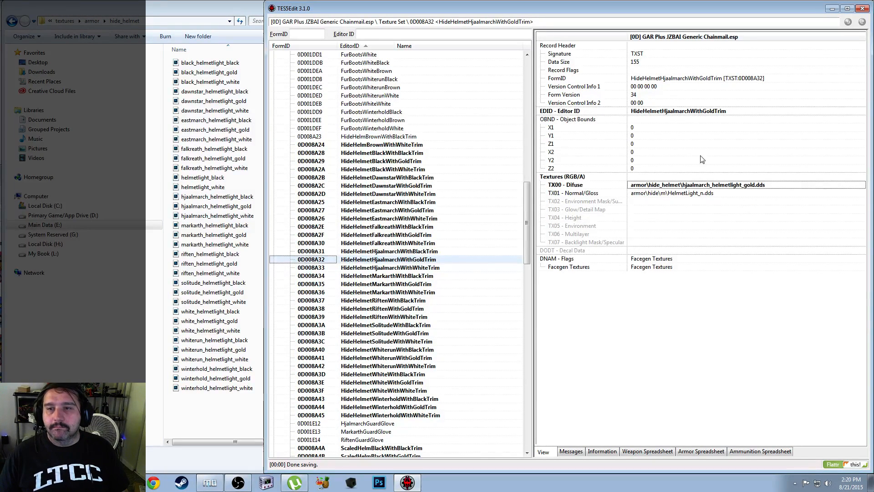
Set the diffuse texture of HideHelmetHjaalmarchWithWhiteTrim to armor\hide_helmet\hjaalmarch_helmetlight_white.dds, reusing the copied path
{"action": "left_click", "coordinate": [405, 269]}
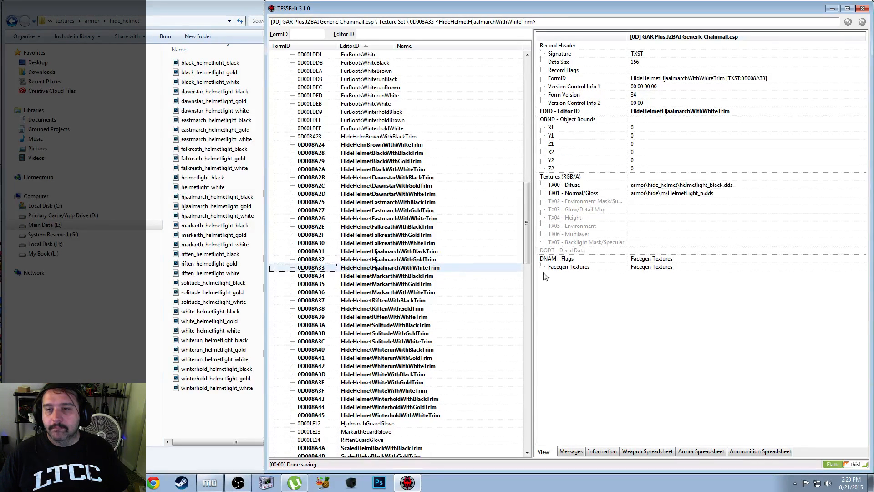
{"action": "right_click", "coordinate": [693, 185]}
{"action": "left_click", "coordinate": [705, 192]}
{"action": "type", "text": "armor\\hide_helmet\\hjaalmarch_helmetlight_black.dds"}
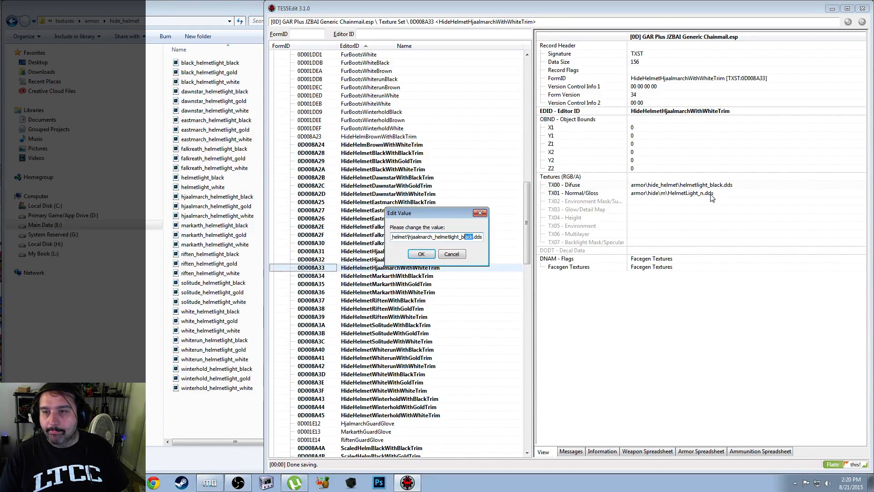
{"action": "key", "text": "BackSpace"}
{"action": "key", "text": "BackSpace"}
{"action": "key", "text": "BackSpace"}
{"action": "key", "text": "BackSpace"}
{"action": "key", "text": "BackSpace"}
{"action": "type", "text": "whit"}
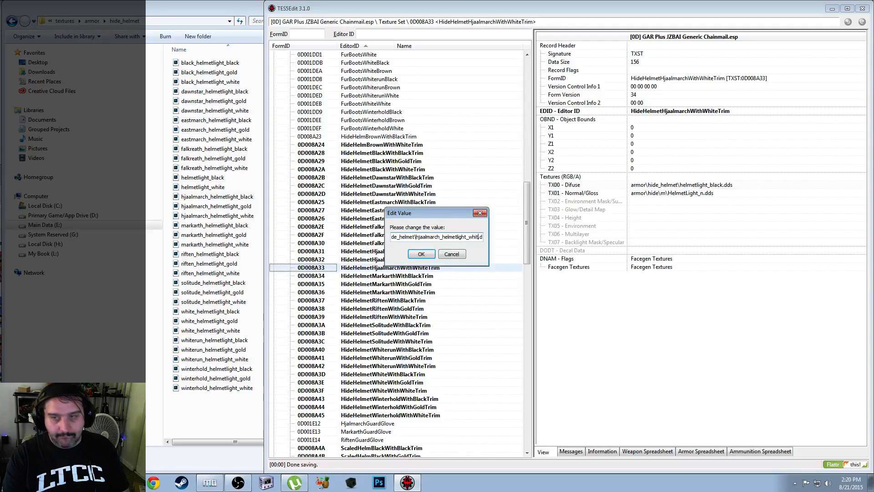
{"action": "type", "text": "e"}
{"action": "key", "text": "Return"}
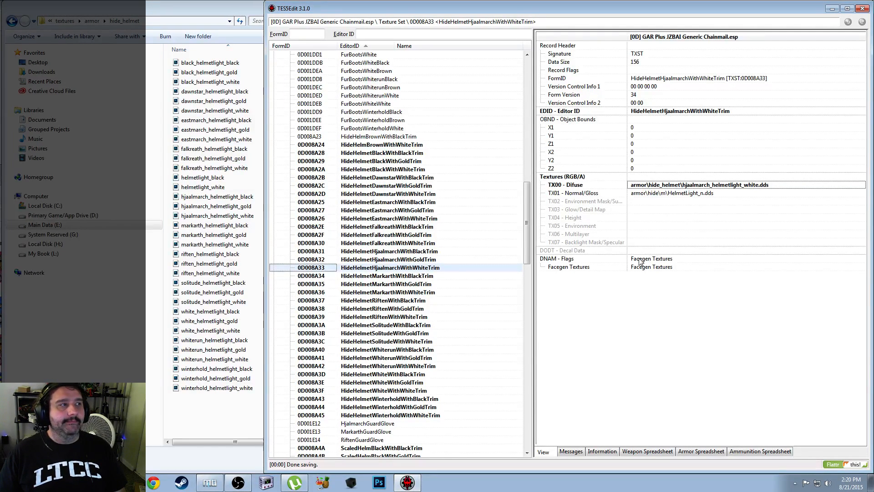
Check the diffuse texture paths of the black, gold and white trim Hjaalmarch helmet records
{"action": "left_click", "coordinate": [378, 276]}
{"action": "left_click", "coordinate": [386, 268]}
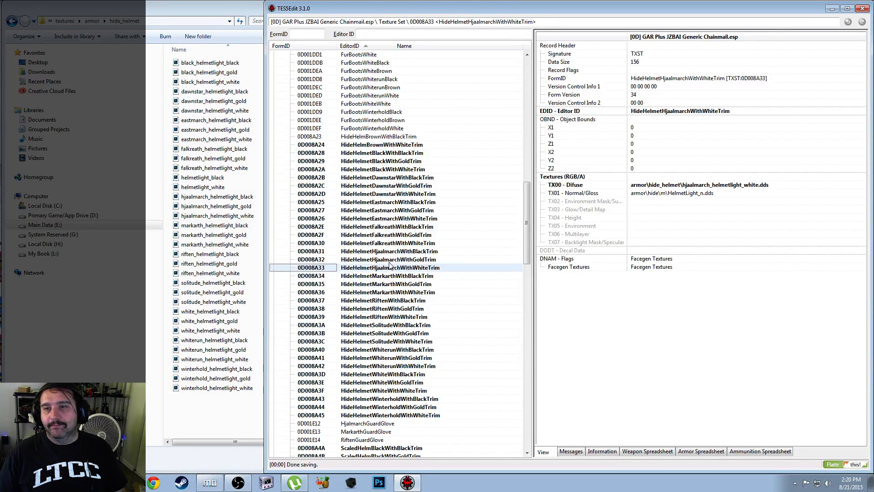
{"action": "left_click", "coordinate": [391, 259]}
{"action": "left_click", "coordinate": [395, 252]}
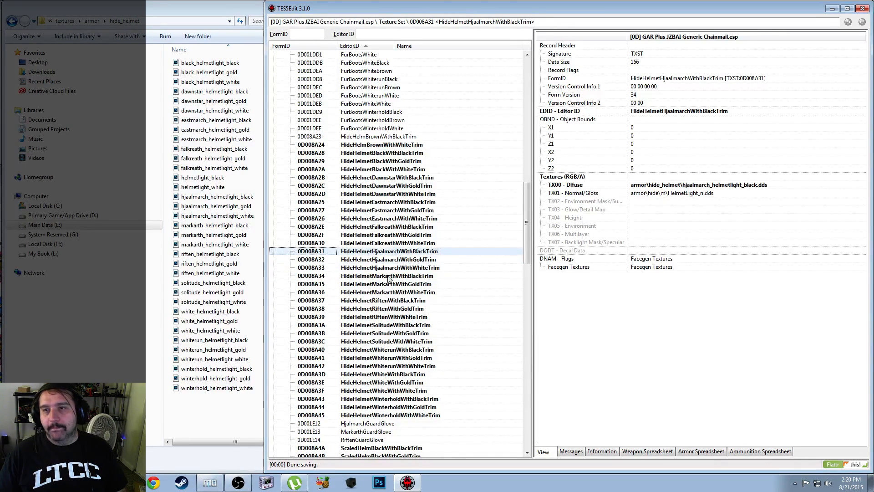
{"action": "left_click", "coordinate": [397, 269]}
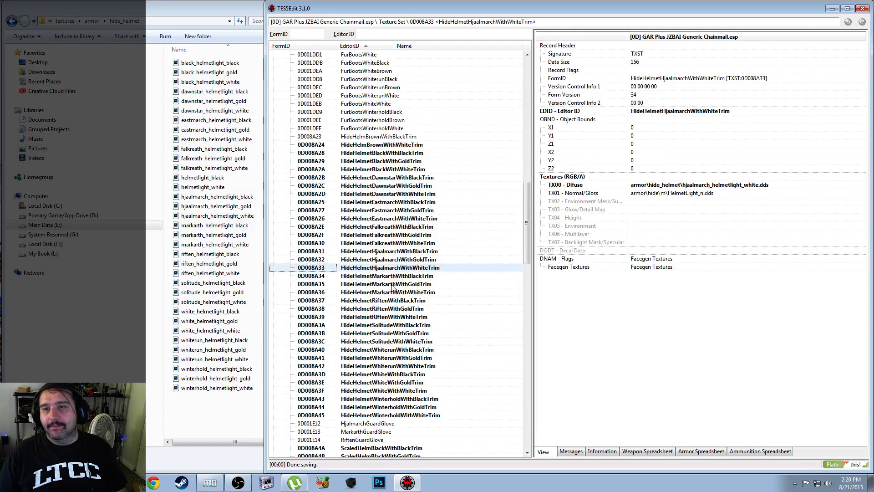
Set the diffuse texture of HideHelmetMarkarthWithBlackTrim to armor\hide_helmet\markarth_helmetlight_black.dds and copy the path for reuse
{"action": "left_click", "coordinate": [394, 276]}
{"action": "scroll", "coordinate": [400, 302], "scroll_direction": "down", "scroll_amount": 3}
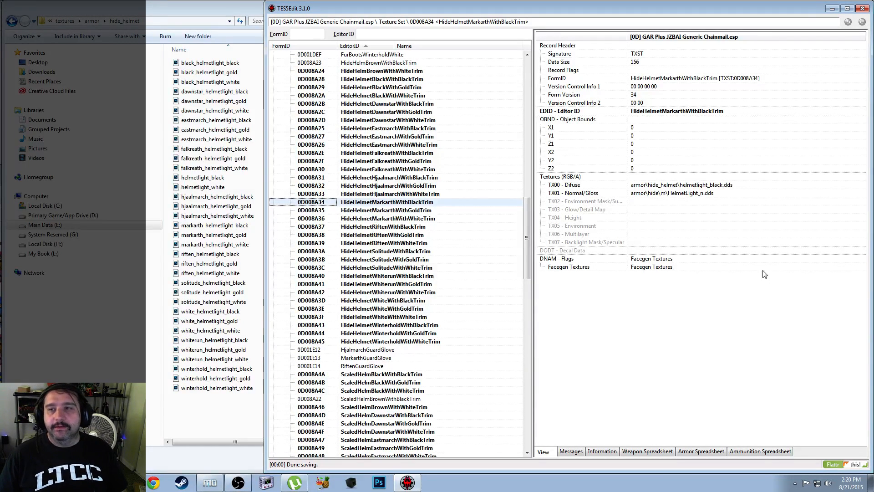
{"action": "right_click", "coordinate": [700, 185]}
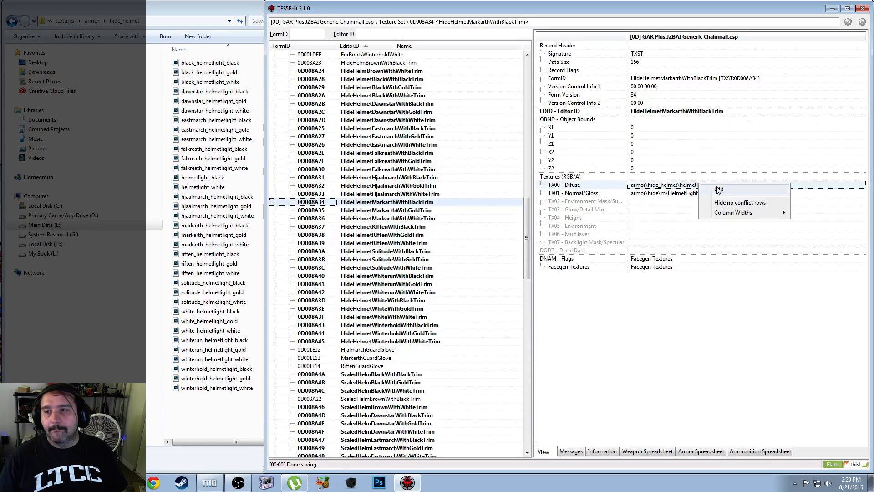
{"action": "left_click", "coordinate": [718, 190]}
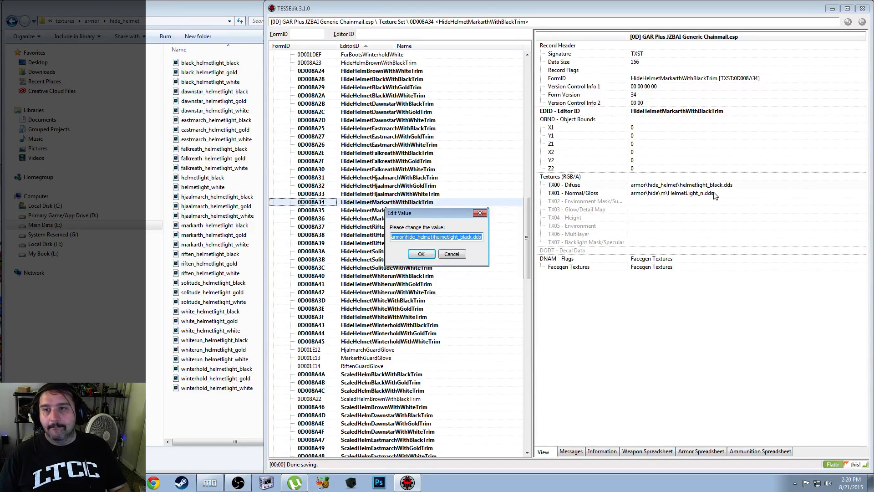
{"action": "type", "text": "armor\\hide_helmet\\hjaalmarch_helmetlight_black.dds"}
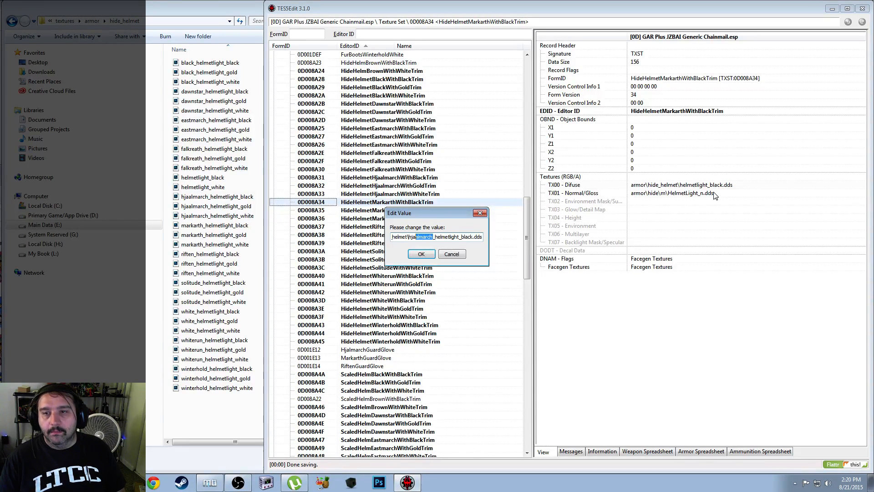
{"action": "key", "text": "shift+Left"}
{"action": "key", "text": "shift+Left"}
{"action": "key", "text": "shift+Left"}
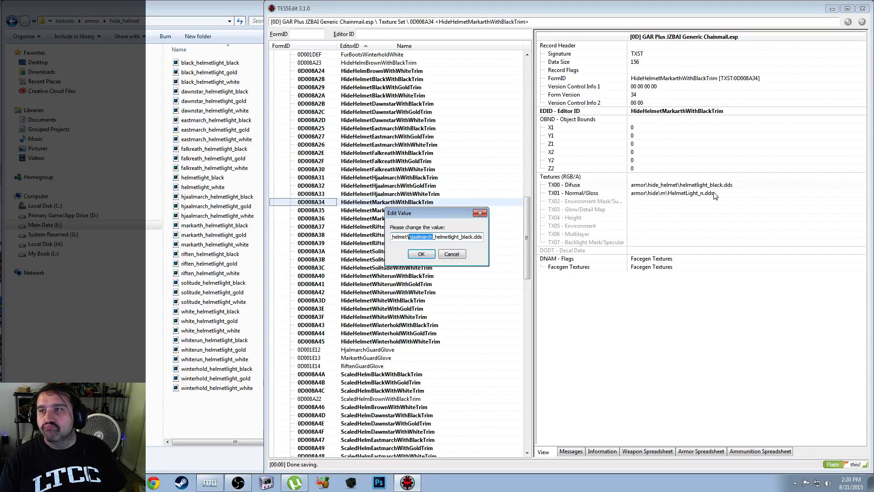
{"action": "type", "text": "markarth"}
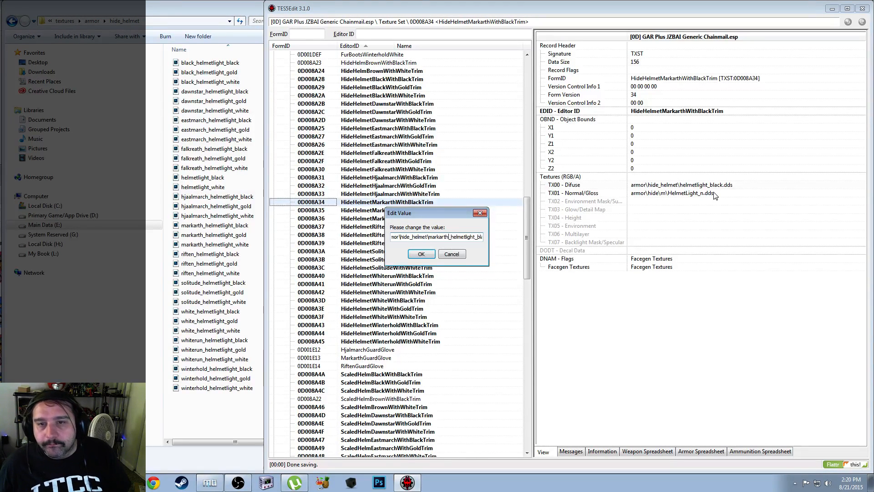
{"action": "key", "text": "ctrl+a"}
{"action": "key", "text": "ctrl+c"}
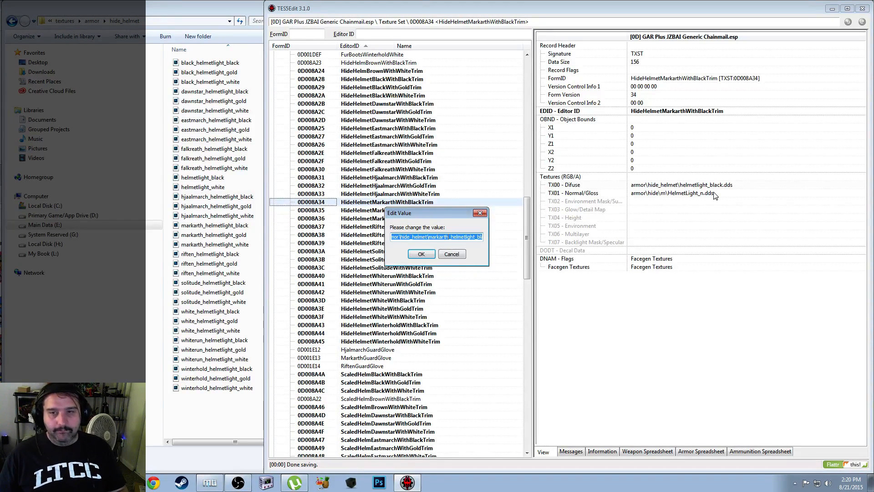
{"action": "left_click", "coordinate": [422, 255]}
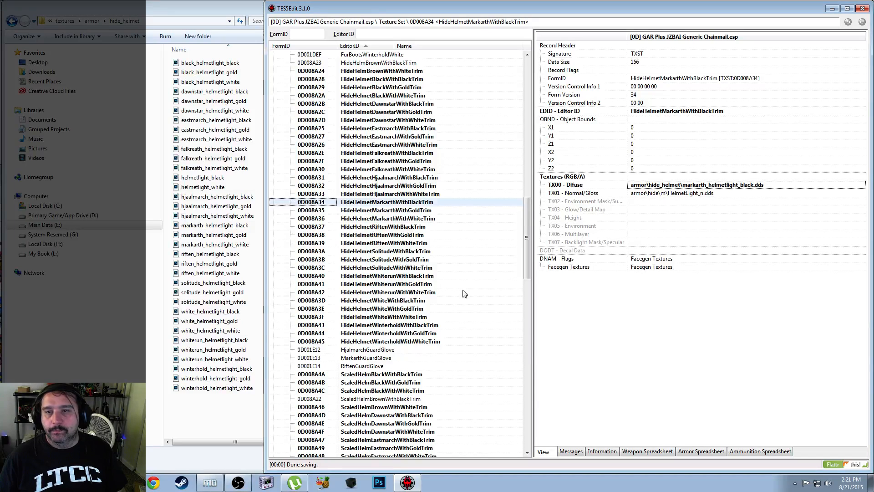
Set the diffuse texture of HideHelmetMarkarthWithGoldTrim to armor\hide_helmet\markarth_helmetlight_gold.dds, reusing the copied path
{"action": "left_click", "coordinate": [452, 211]}
{"action": "right_click", "coordinate": [674, 188]}
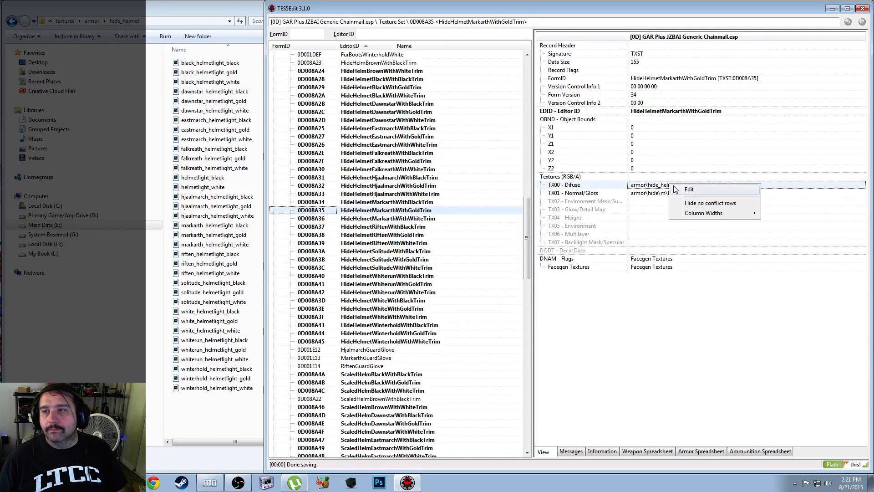
{"action": "left_click", "coordinate": [689, 190]}
{"action": "key", "text": "ctrl+v"}
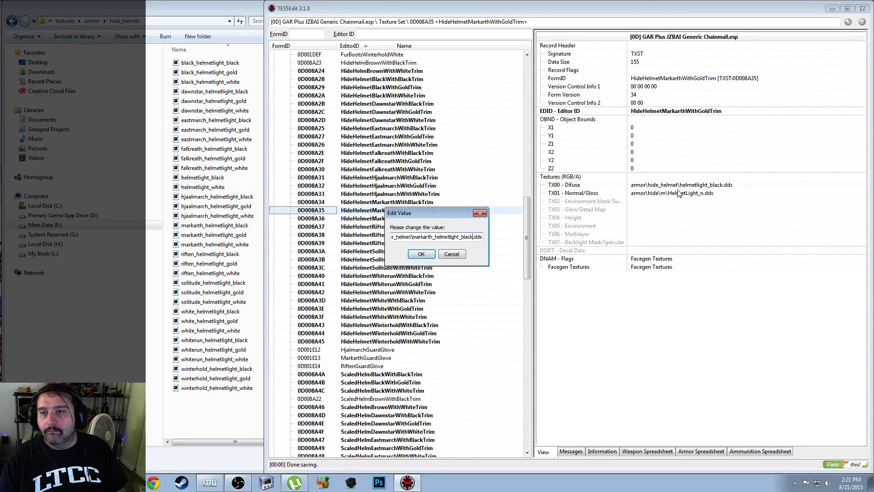
{"action": "key", "text": "shift+Left"}
{"action": "key", "text": "shift+Left"}
{"action": "key", "text": "shift+Left"}
{"action": "type", "text": "gold"}
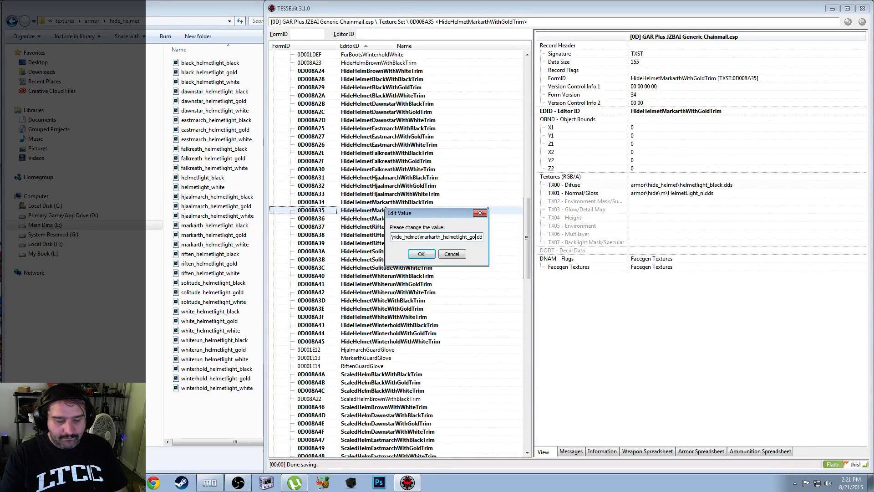
{"action": "key", "text": "Return"}
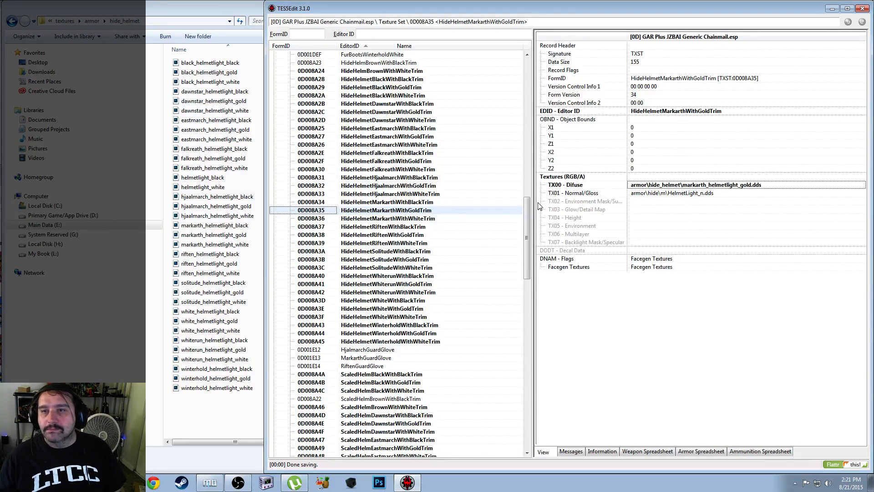
Set the diffuse texture of HideHelmetMarkarthWithWhiteTrim to armor\hide_helmet\markarth_helmetlight_white.dds, reusing the copied path
{"action": "left_click", "coordinate": [428, 221]}
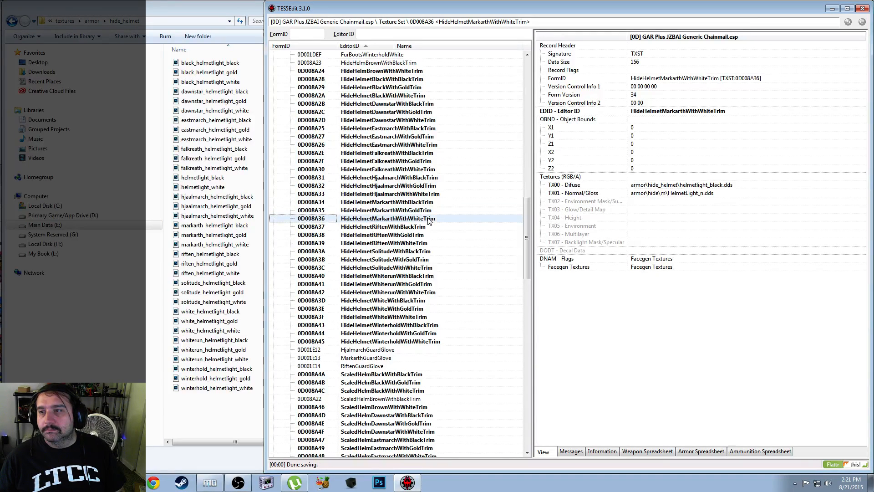
{"action": "right_click", "coordinate": [708, 188]}
{"action": "left_click", "coordinate": [728, 192]}
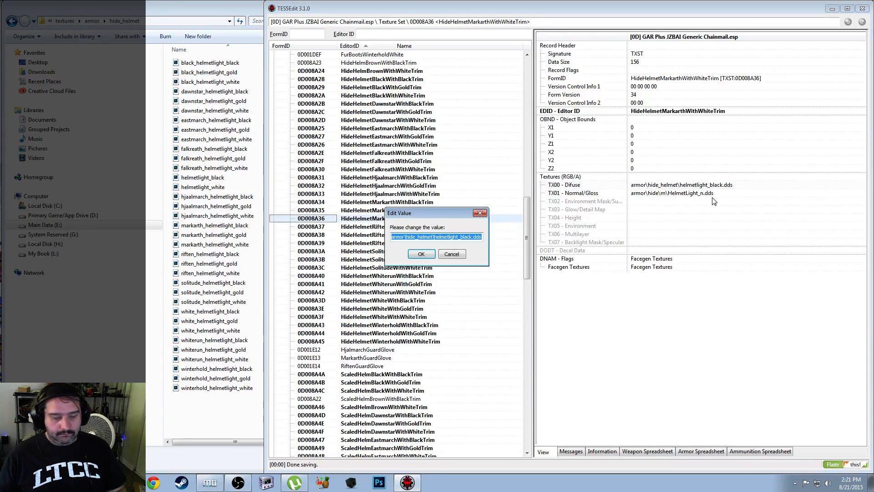
{"action": "key", "text": "ctrl+v"}
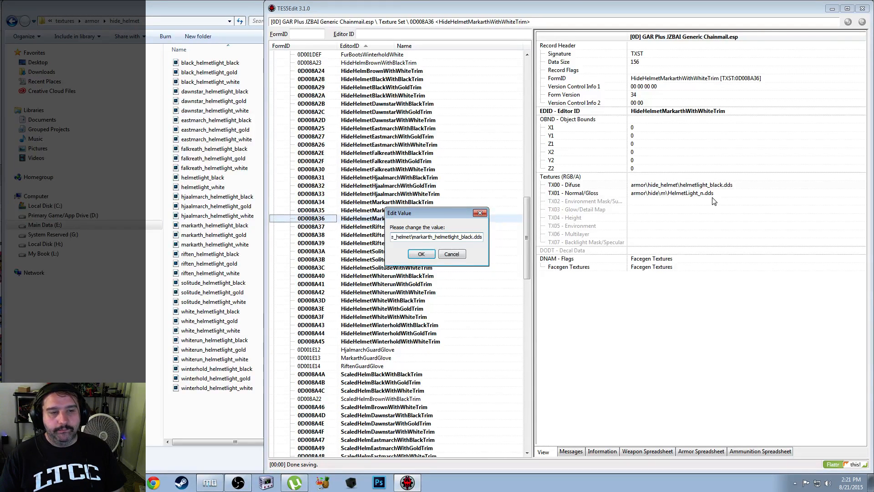
{"action": "key", "text": "shift+Left"}
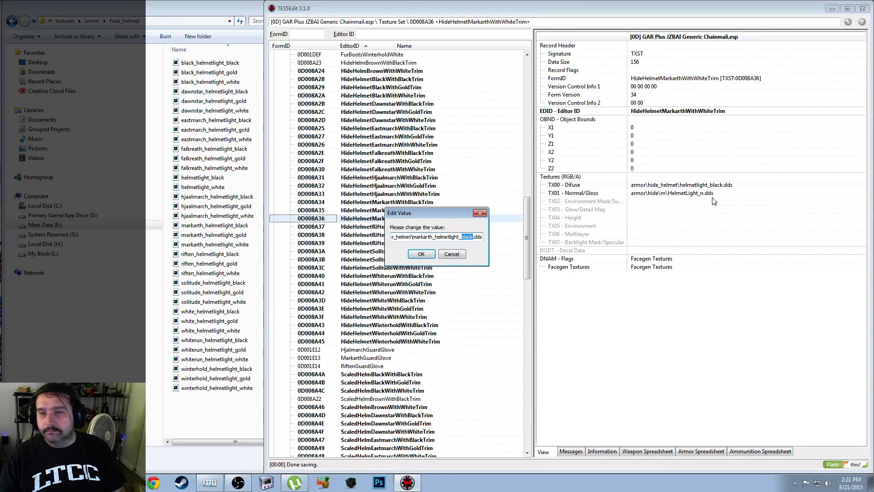
{"action": "type", "text": "white"}
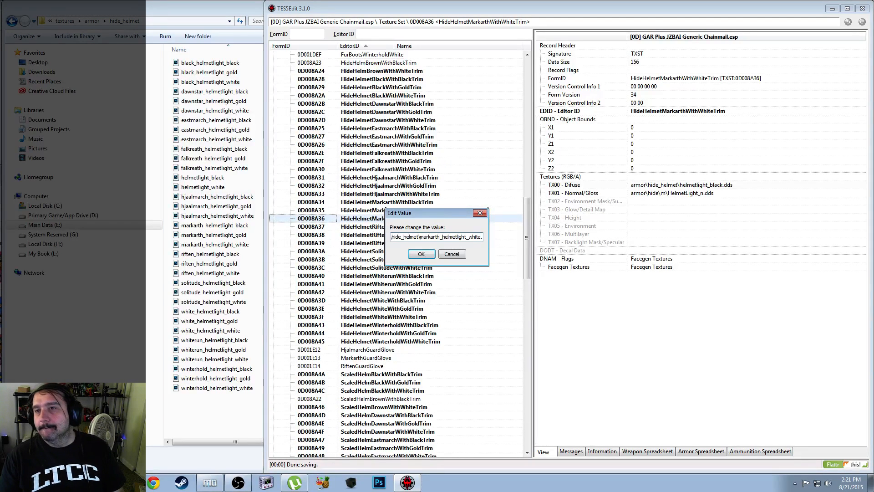
{"action": "key", "text": "Return"}
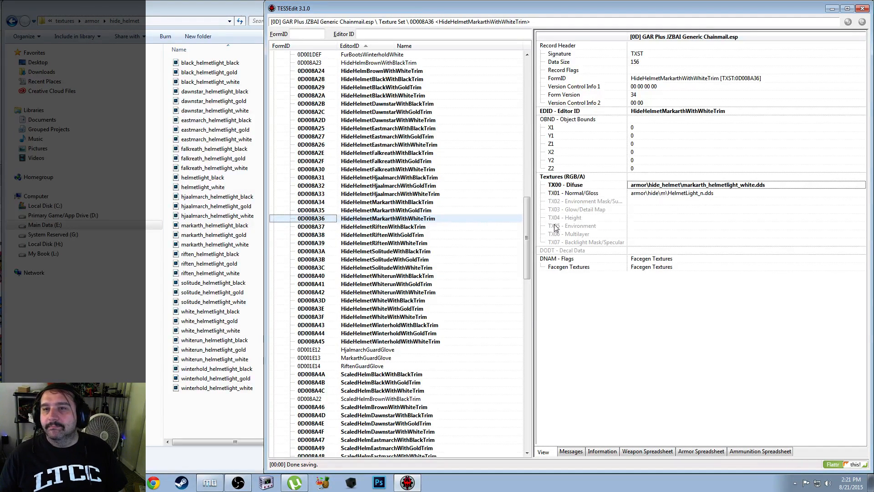
Set the diffuse texture of HideHelmetRiftenWithBlackTrim to armor\hide_helmet\riften_helmetlight_black.dds and copy the path for reuse
{"action": "left_click", "coordinate": [400, 228]}
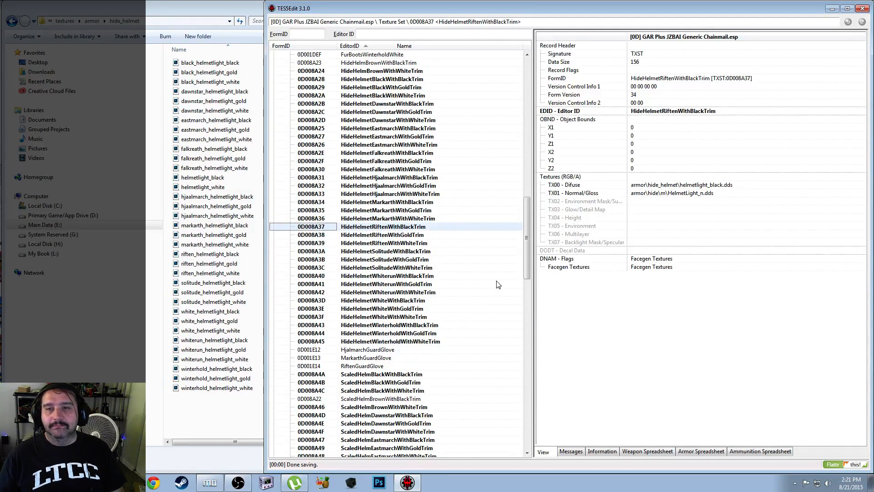
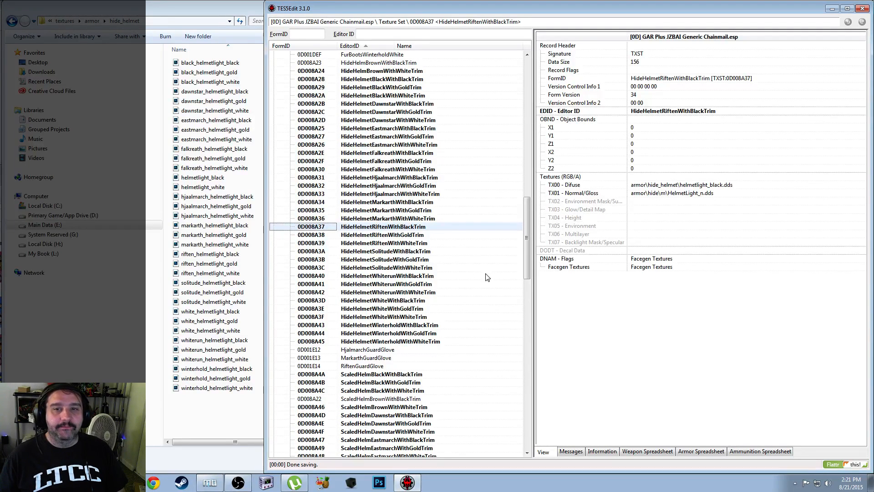
{"action": "left_click", "coordinate": [666, 185]}
{"action": "right_click", "coordinate": [666, 185]}
{"action": "left_click", "coordinate": [669, 192]}
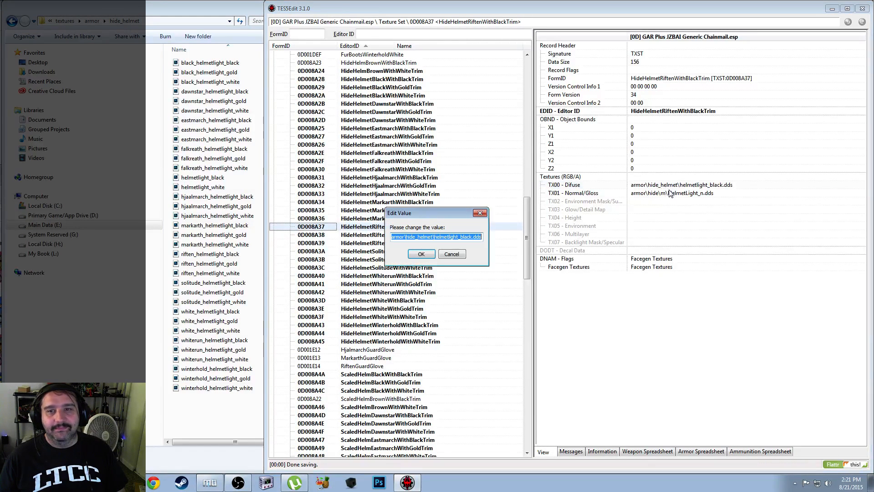
{"action": "key", "text": "ctrl+v"}
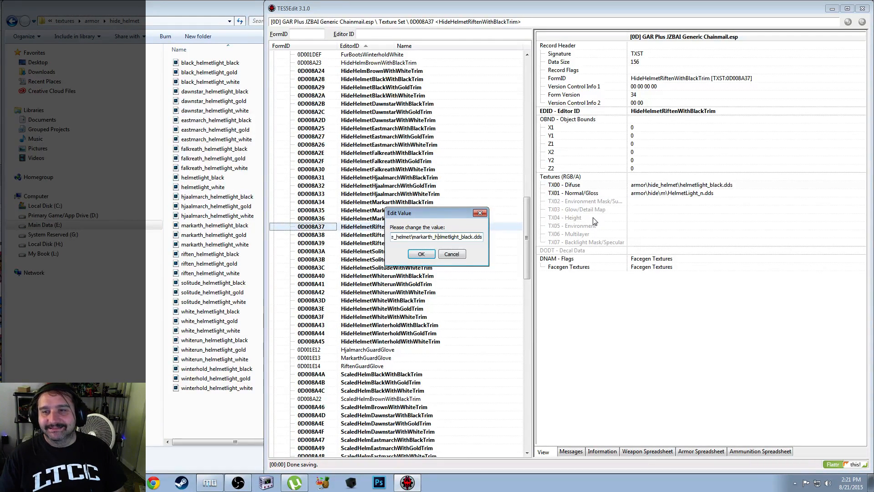
{"action": "key", "text": "ctrl+shift+Left"}
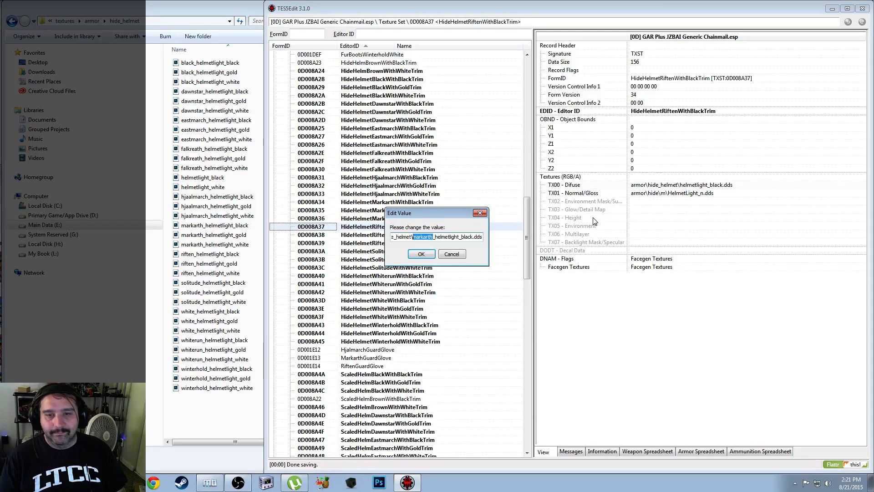
{"action": "type", "text": "riften"}
{"action": "key", "text": "ctrl+a"}
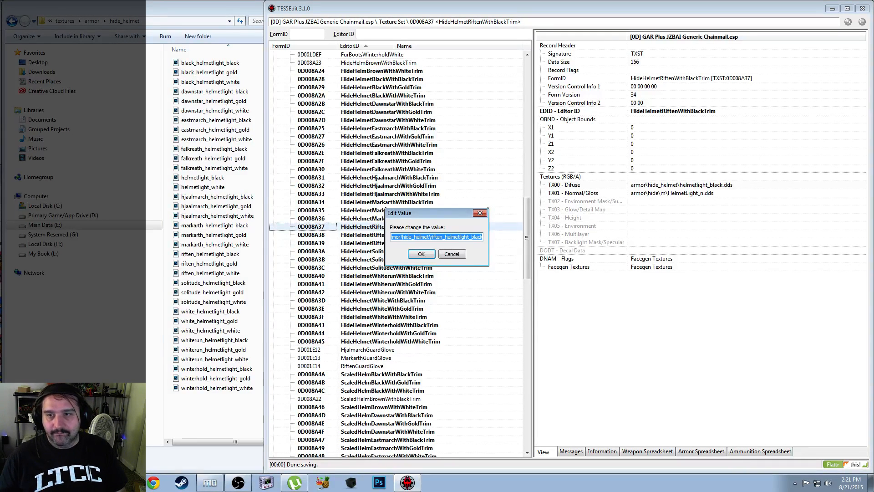
{"action": "key", "text": "Return"}
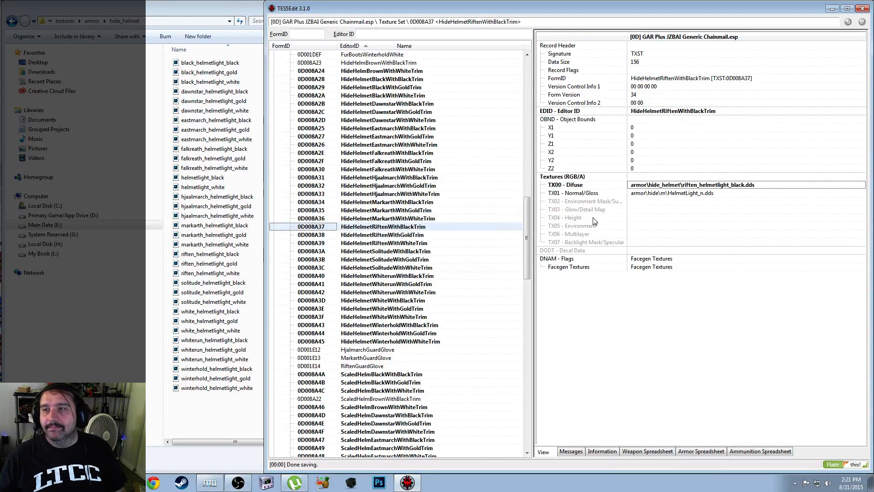
Set the diffuse texture of HideHelmetRiftenWithGoldTrim to armor\hide_helmet\riften_helmetlight_gold.dds, reusing the copied path
{"action": "left_click", "coordinate": [405, 235]}
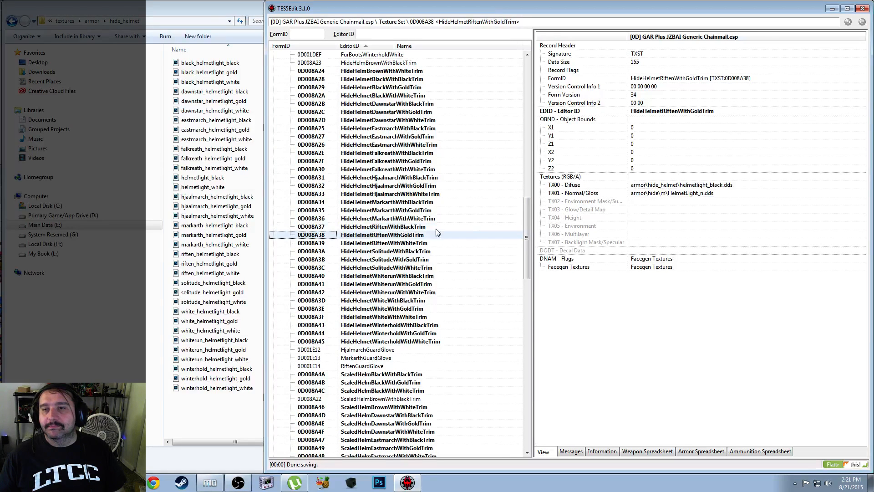
{"action": "right_click", "coordinate": [653, 184]}
{"action": "left_click", "coordinate": [661, 188]}
{"action": "type", "text": "armor\\hide_helmet\\riften_helmetlight_black.dds"}
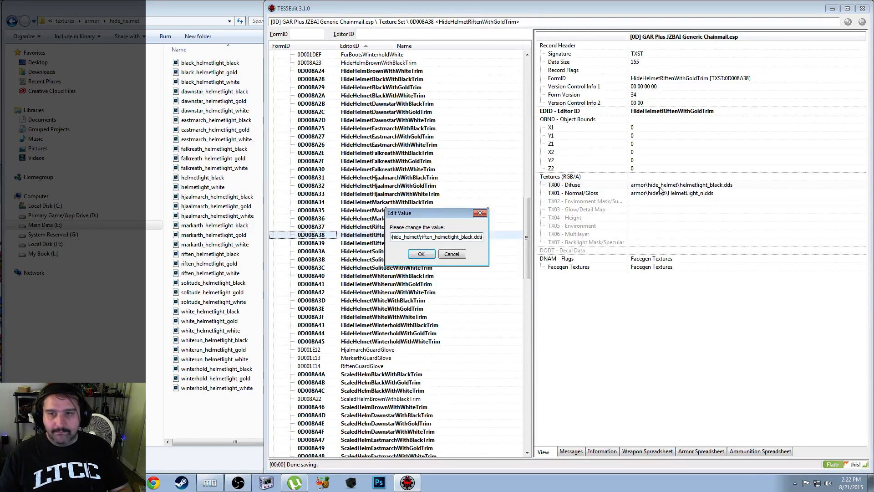
{"action": "key", "text": "shift+Left"}
{"action": "key", "text": "shift+Left"}
{"action": "key", "text": "shift+Left"}
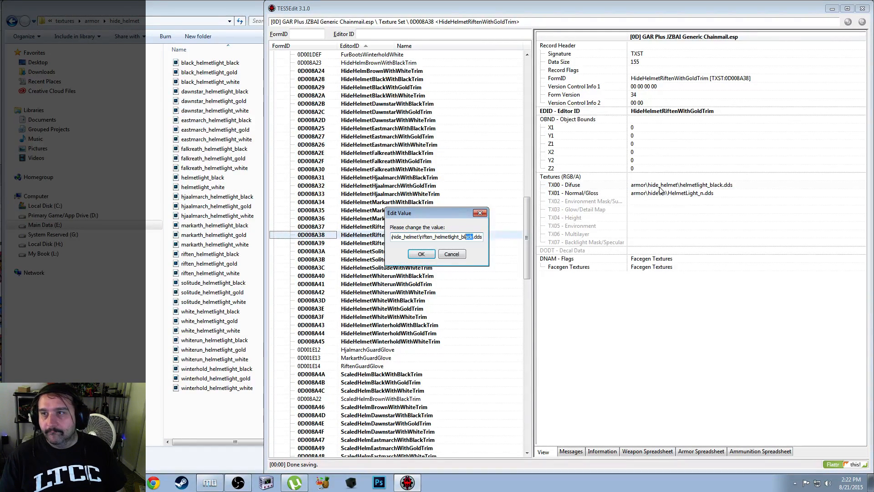
{"action": "type", "text": "gold"}
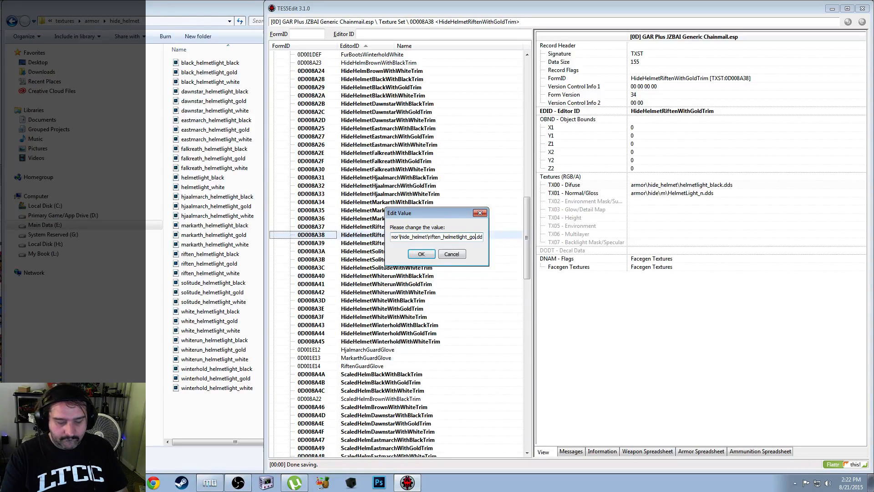
{"action": "key", "text": "Return"}
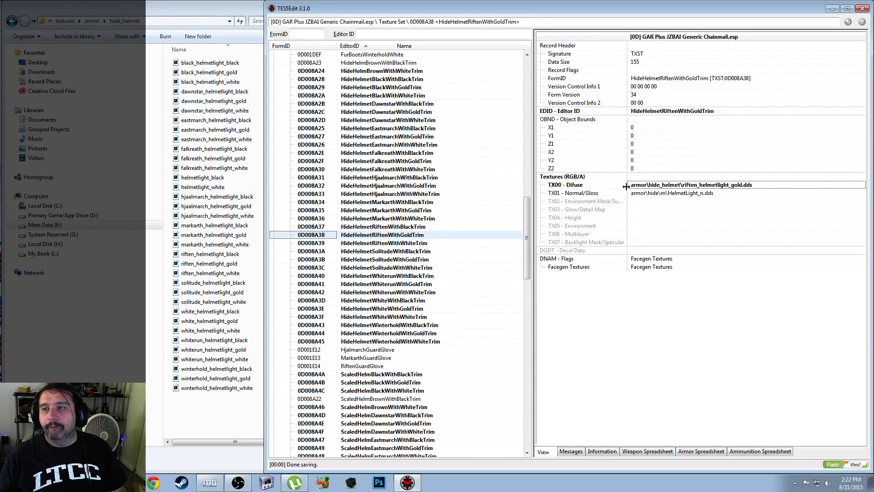
Set the diffuse texture of HideHelmetRiftenWithWhiteTrim to armor\hide_helmet\riften_helmetlight_white.dds, and check the gold and black trim Riften records
{"action": "left_click", "coordinate": [408, 243]}
{"action": "right_click", "coordinate": [680, 186]}
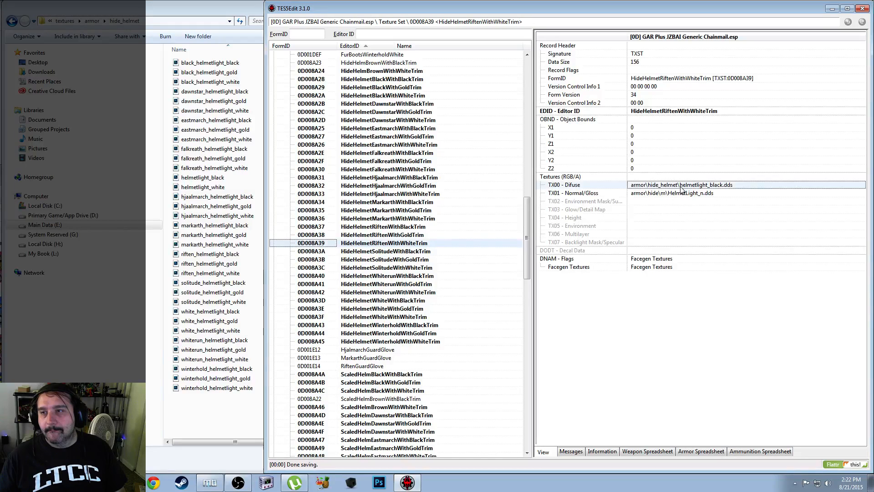
{"action": "left_click", "coordinate": [693, 190]}
{"action": "type", "text": "armor\\hide_helmet\\riften_helmetlight_black.dds"}
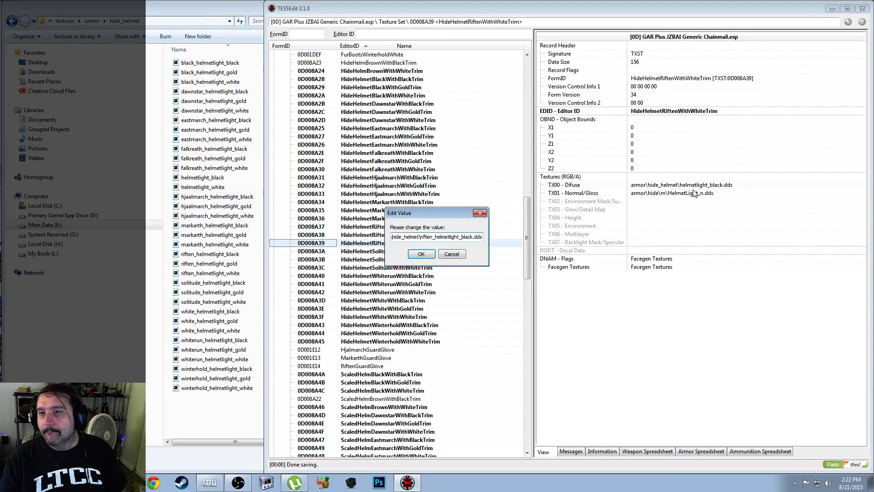
{"action": "key", "text": "shift+Left"}
{"action": "key", "text": "shift+Left"}
{"action": "key", "text": "shift+Left"}
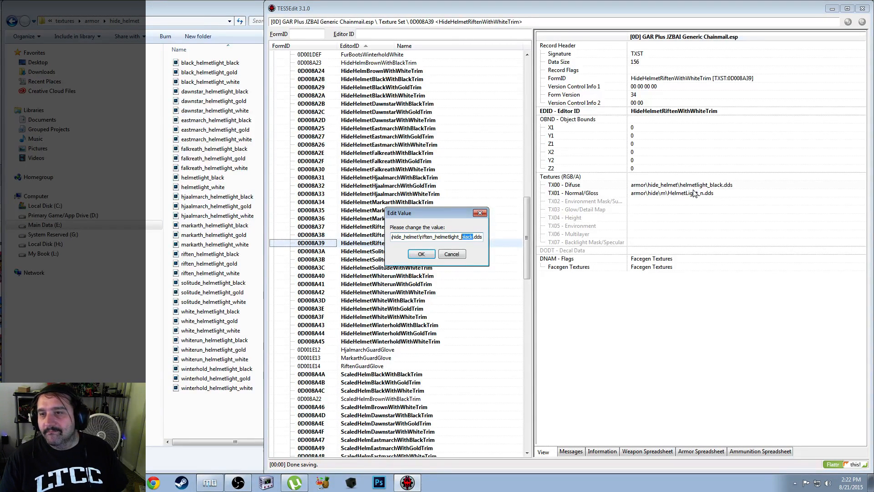
{"action": "type", "text": "white"}
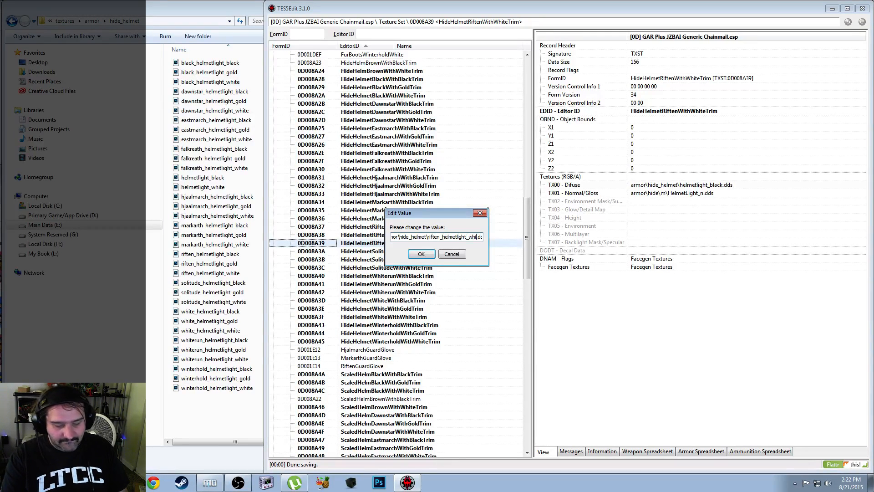
{"action": "key", "text": "Return"}
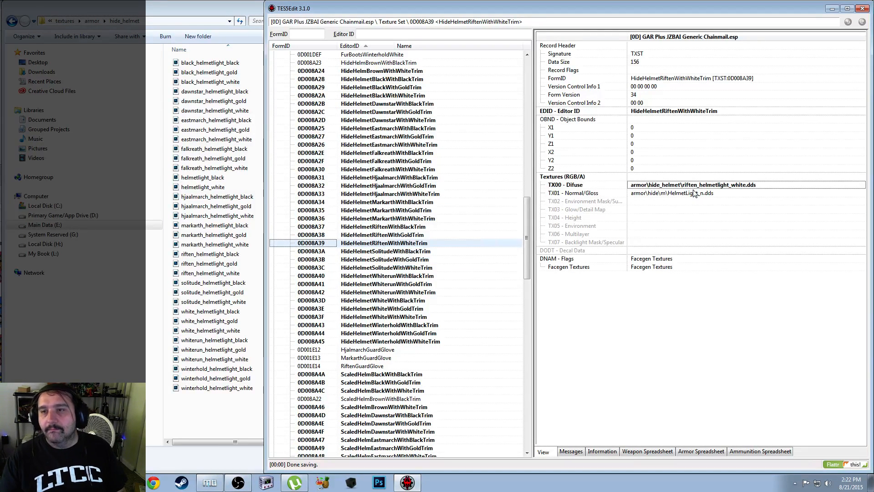
{"action": "left_click", "coordinate": [385, 235]}
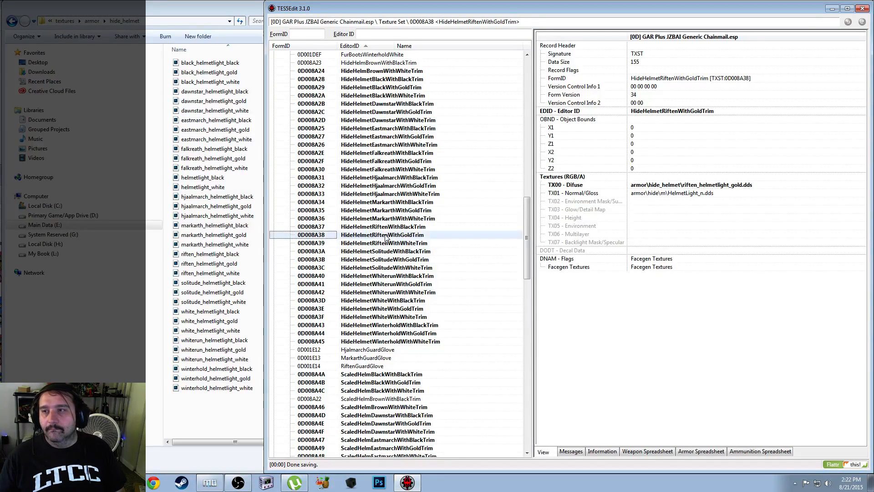
{"action": "left_click", "coordinate": [400, 227]}
Set the diffuse texture of HideHelmetSolitudeWithBlackTrim to armor\hide_helmet\solitude_helmetlight_black.dds and copy the path for reuse
{"action": "left_click", "coordinate": [418, 251]}
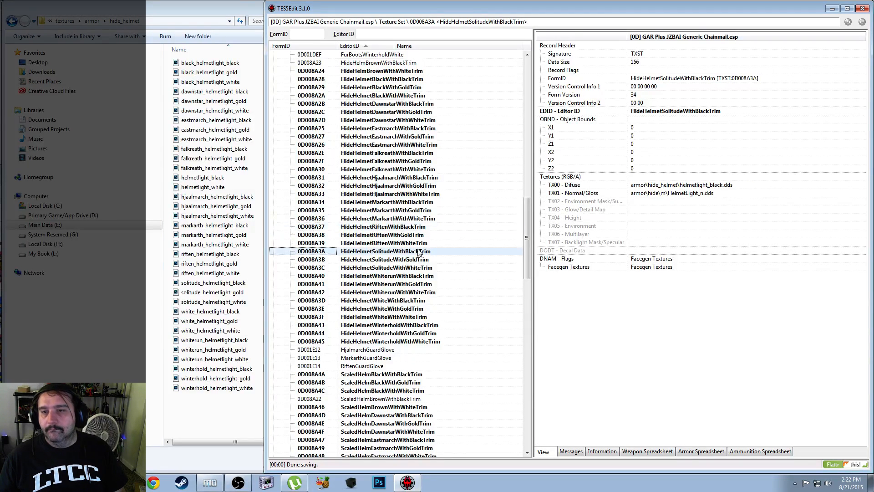
{"action": "scroll", "coordinate": [418, 252], "scroll_direction": "down", "scroll_amount": 3}
{"action": "scroll", "coordinate": [419, 253], "scroll_direction": "down", "scroll_amount": 1}
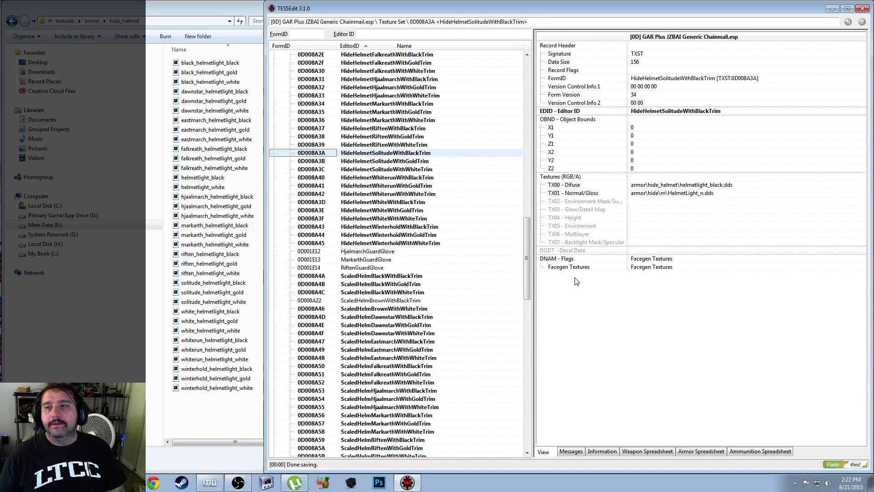
{"action": "left_click", "coordinate": [656, 114]}
{"action": "right_click", "coordinate": [657, 115]}
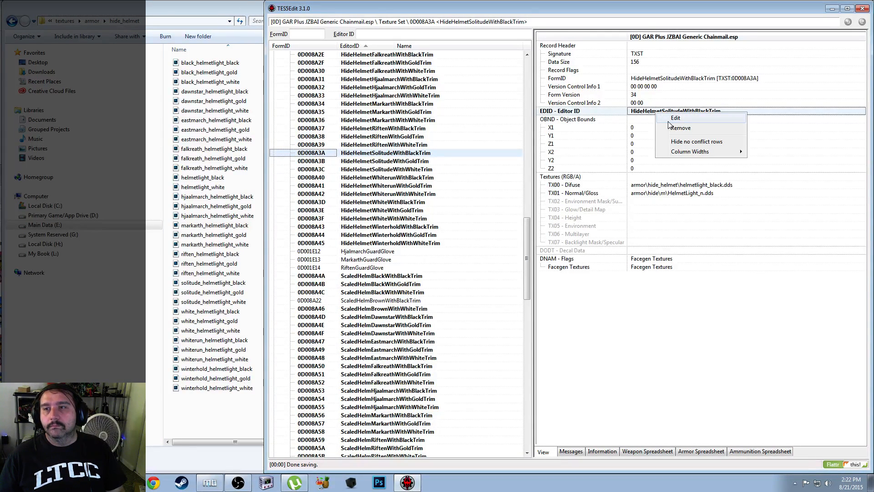
{"action": "right_click", "coordinate": [654, 185]}
{"action": "left_click", "coordinate": [656, 189]}
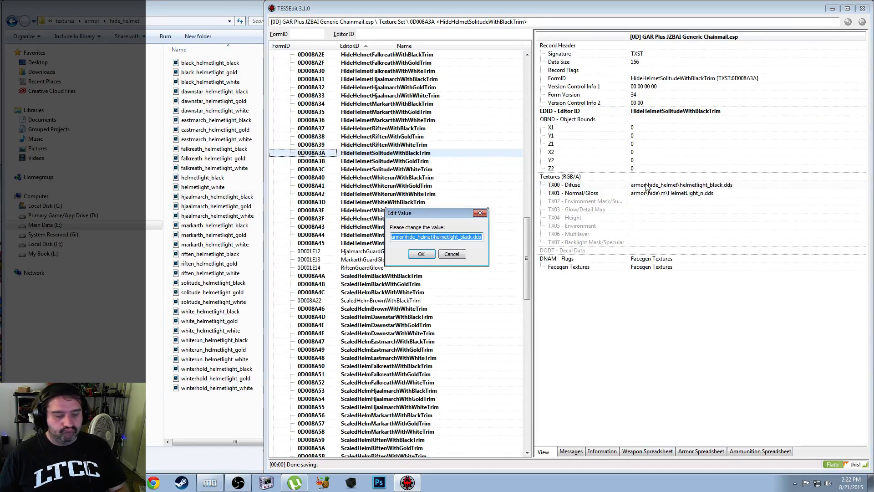
{"action": "type", "text": "armor\\hide_helmet\\riften_helmetlight_black.dds"}
{"action": "key", "text": "ctrl+Left"}
{"action": "key", "text": "ctrl+Left"}
{"action": "key", "text": "ctrl+Left"}
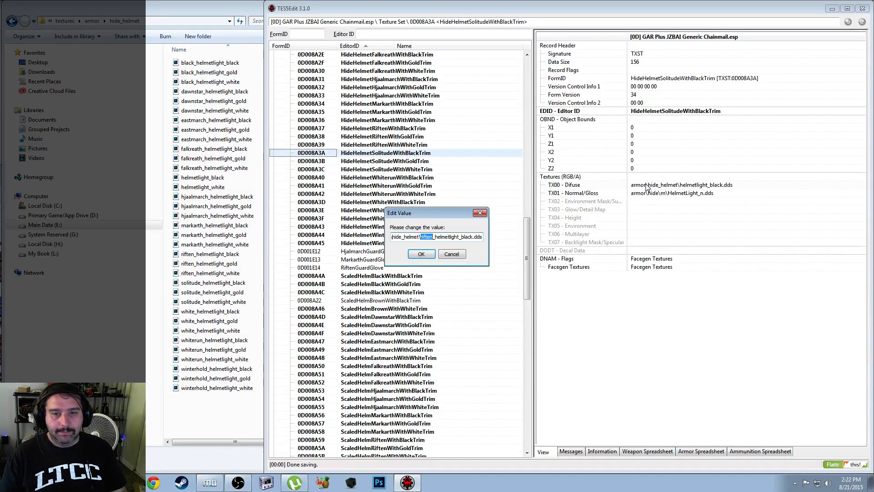
{"action": "type", "text": "solitude"}
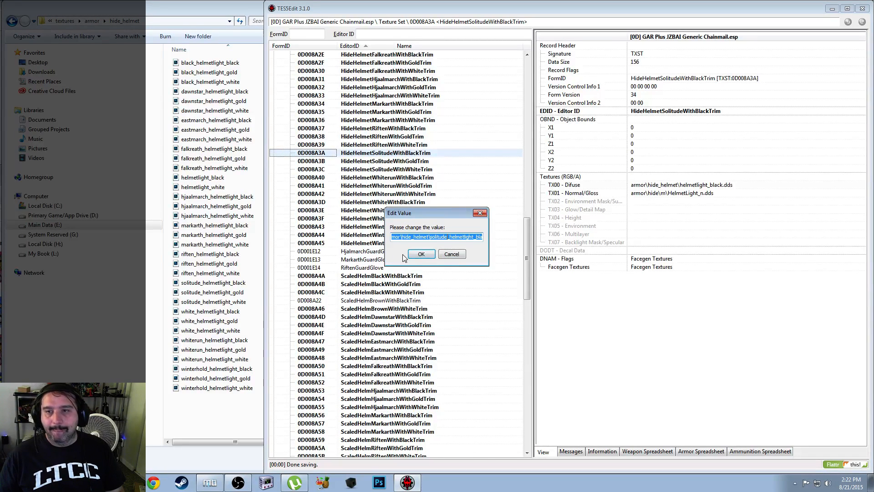
{"action": "left_click", "coordinate": [421, 255]}
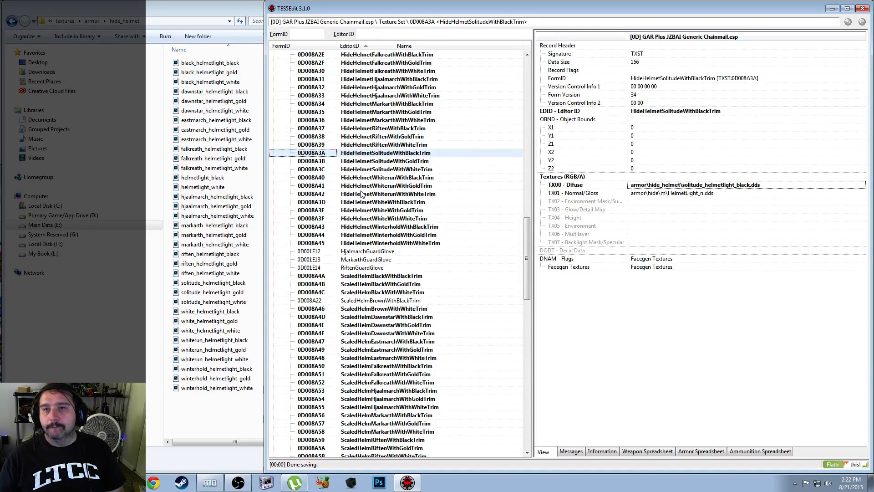
Set the diffuse texture of HideHelmetSolitudeWithGoldTrim to armor\hide_helmet\solitude_helmetlight_gold.dds, reusing the copied path
{"action": "left_click", "coordinate": [390, 161]}
{"action": "right_click", "coordinate": [658, 187]}
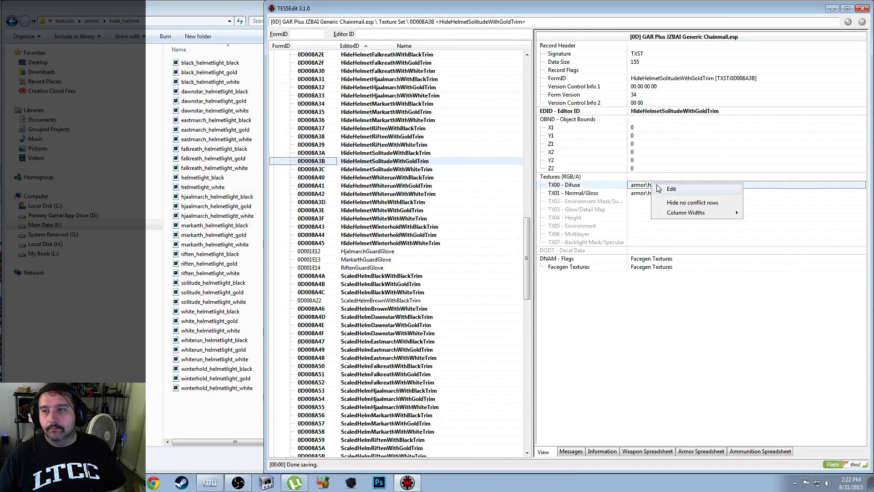
{"action": "left_click", "coordinate": [661, 189]}
{"action": "key", "text": "ctrl+v"}
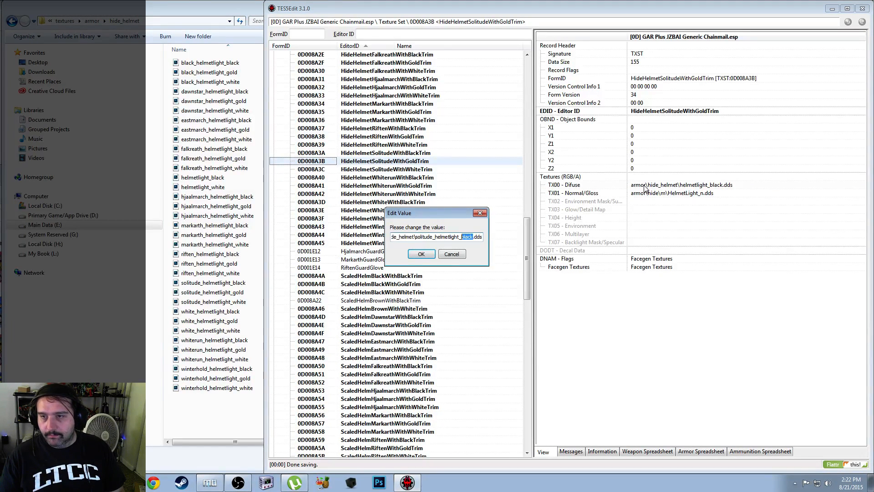
{"action": "type", "text": "go"}
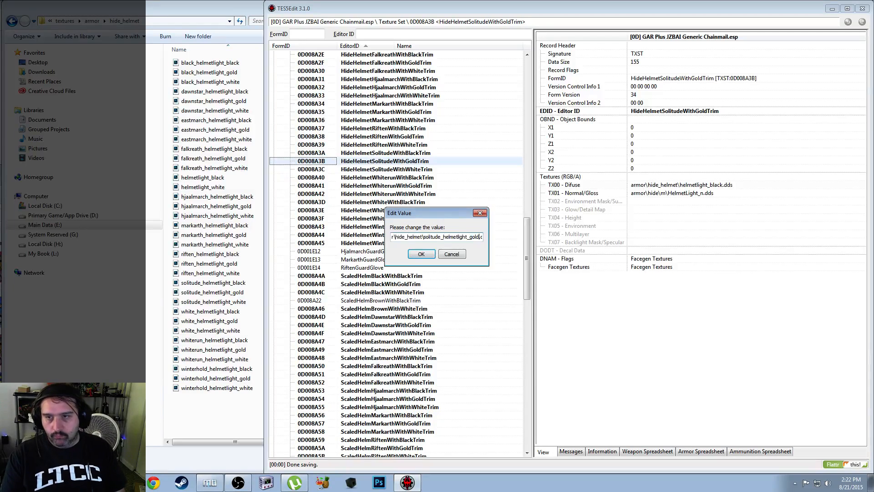
{"action": "type", "text": "ld"}
{"action": "key", "text": "Return"}
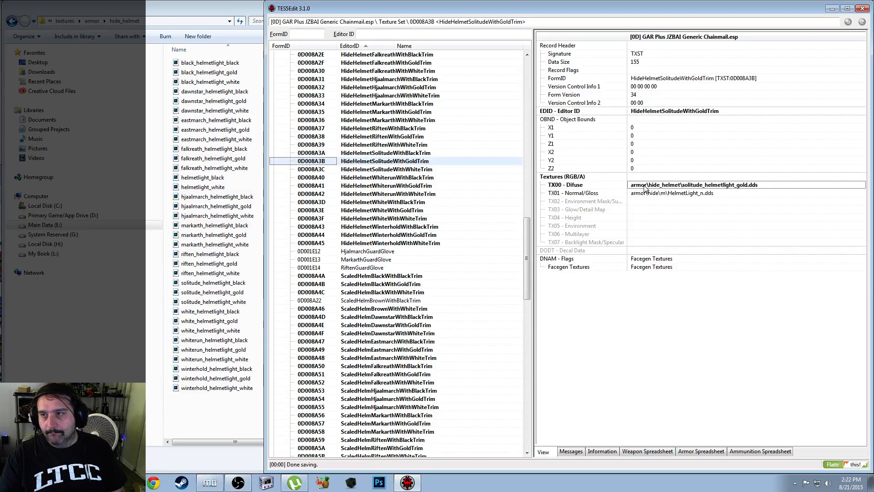
Set the diffuse texture of HideHelmetSolitudeWithWhiteTrim to armor\hide_helmet\solitude_helmetlight_white.dds, reusing the copied path
{"action": "left_click", "coordinate": [416, 172]}
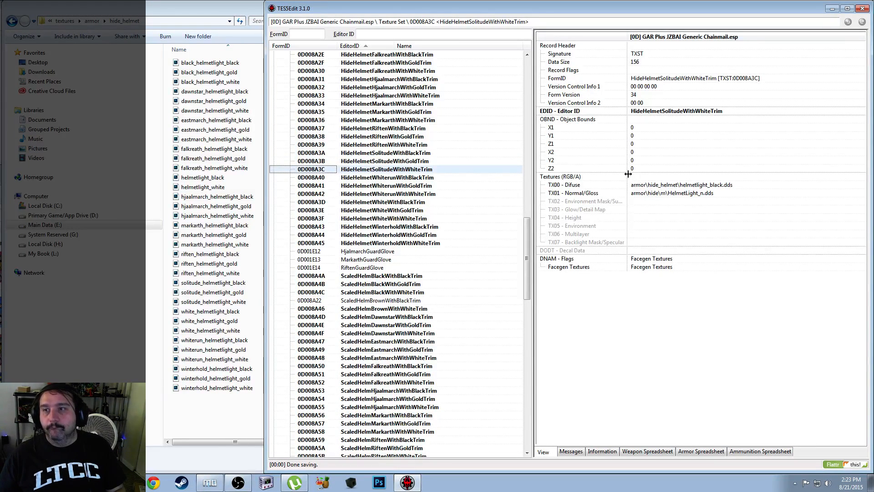
{"action": "left_click", "coordinate": [644, 187]}
{"action": "right_click", "coordinate": [644, 187]}
{"action": "left_click", "coordinate": [657, 190]}
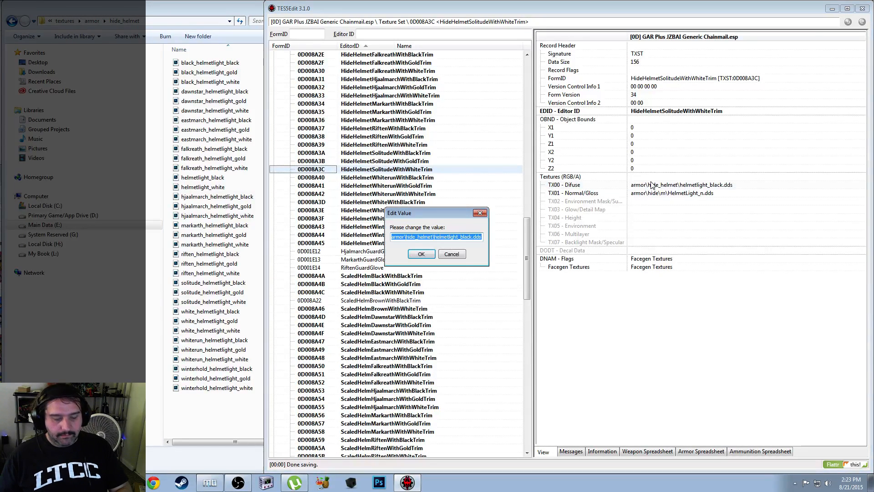
{"action": "type", "text": "armor\\hide_helmet\\solitude_helmetlight_black.dds"}
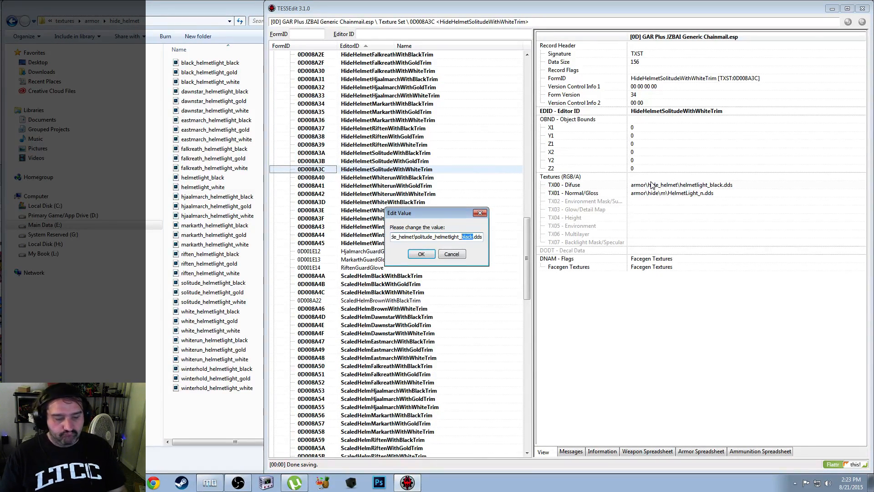
{"action": "type", "text": "white"}
{"action": "key", "text": "Return"}
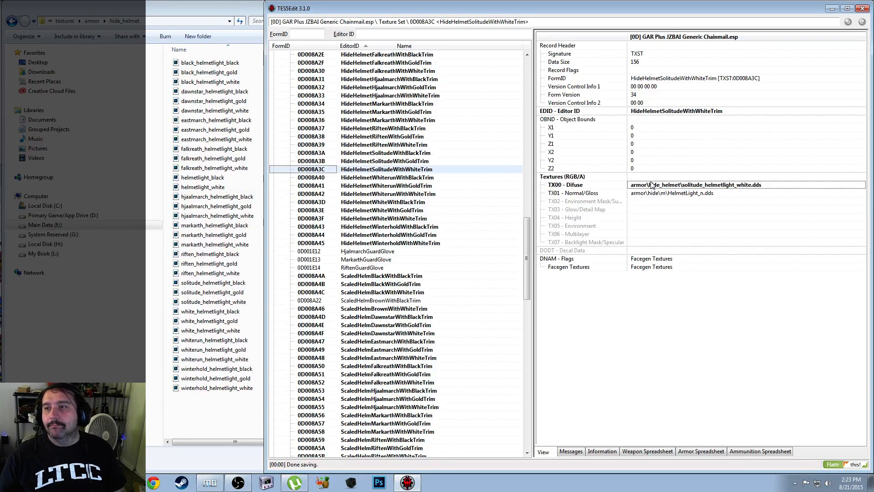
Set the diffuse texture of HideHelmetWhiterunWithBlackTrim to armor\hide_helmet\whiterun_helmetlight_black.dds and copy the path for reuse
{"action": "left_click", "coordinate": [423, 178]}
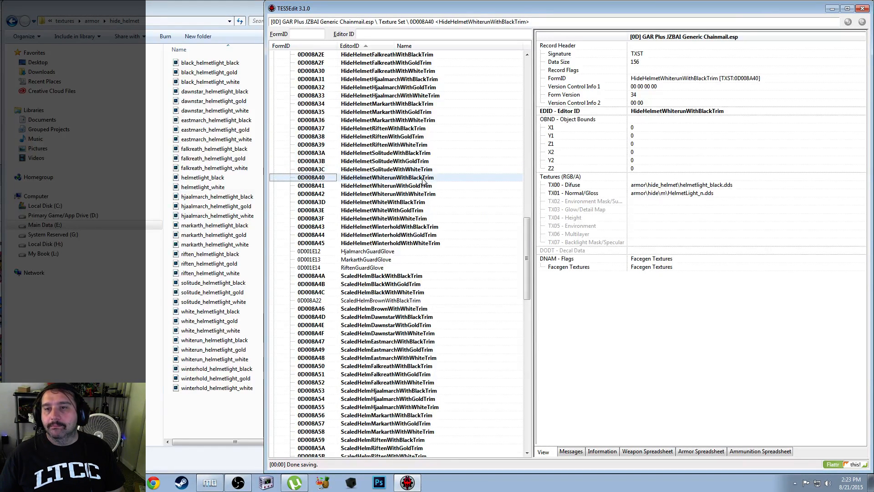
{"action": "right_click", "coordinate": [647, 187]}
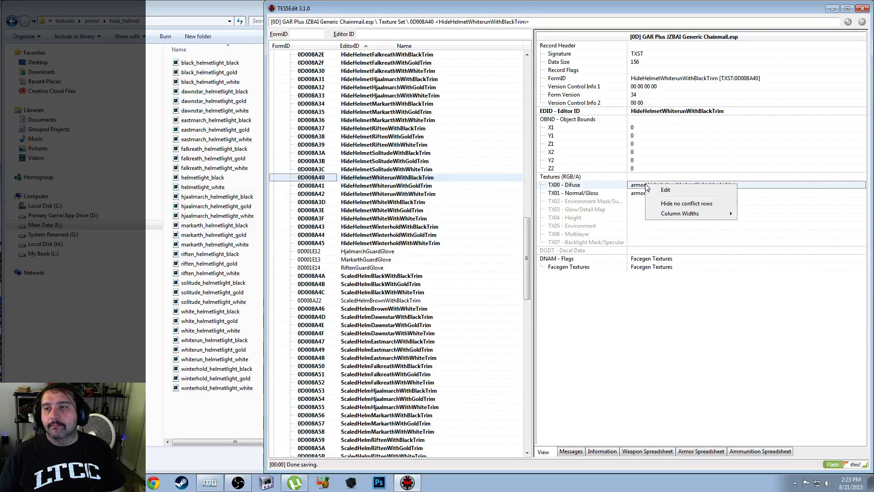
{"action": "left_click", "coordinate": [651, 190]}
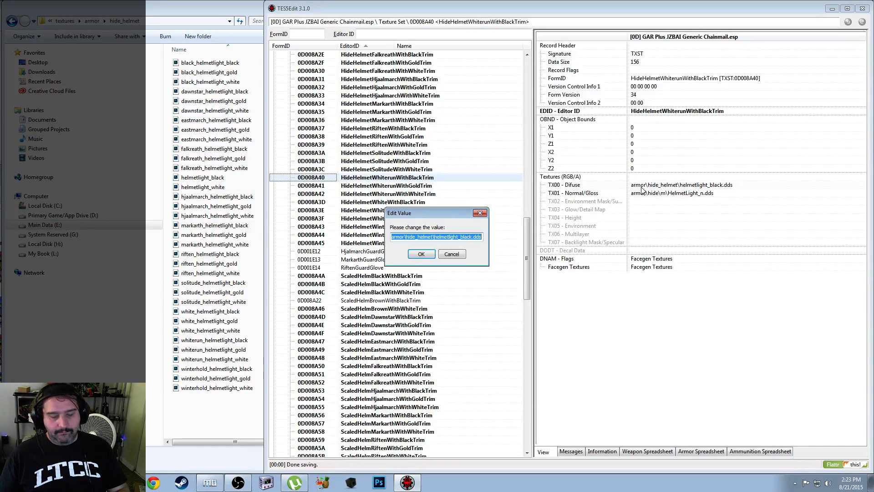
{"action": "type", "text": "armor\\hide_helmet\\solitude_helmetlight_black.dds"}
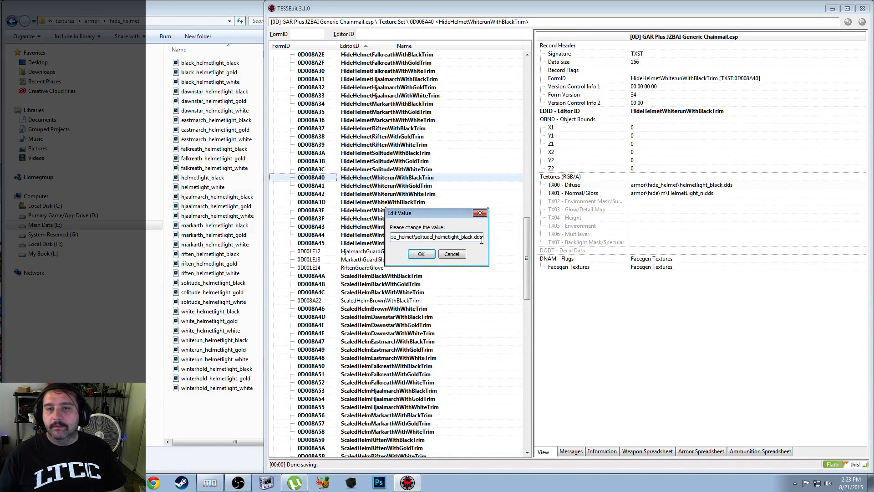
{"action": "key", "text": "shift+Left"}
{"action": "key", "text": "shift+Left"}
{"action": "key", "text": "shift+Left"}
{"action": "key", "text": "shift+Left"}
{"action": "key", "text": "shift+Left"}
{"action": "key", "text": "shift+Left"}
{"action": "key", "text": "shift+Left"}
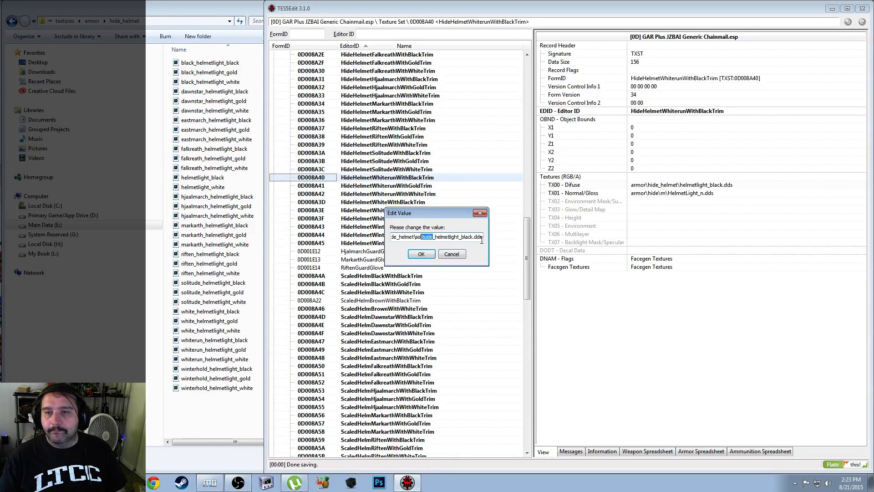
{"action": "type", "text": "white"}
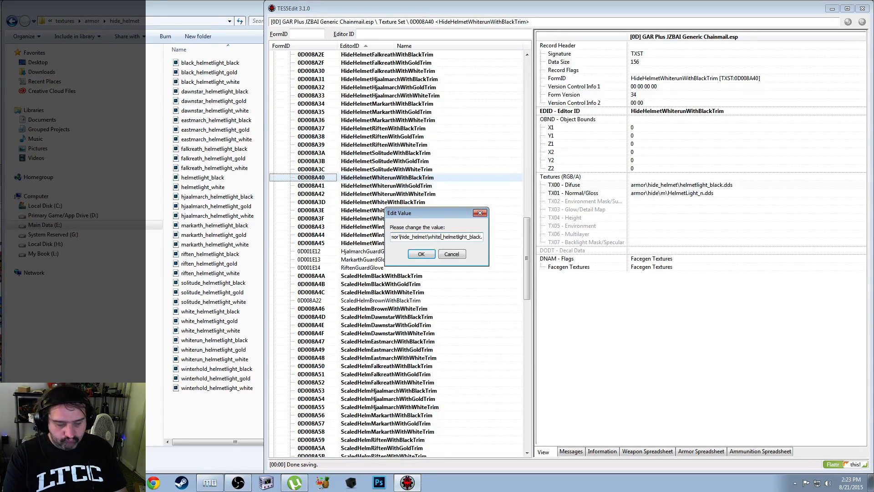
{"action": "type", "text": "run"}
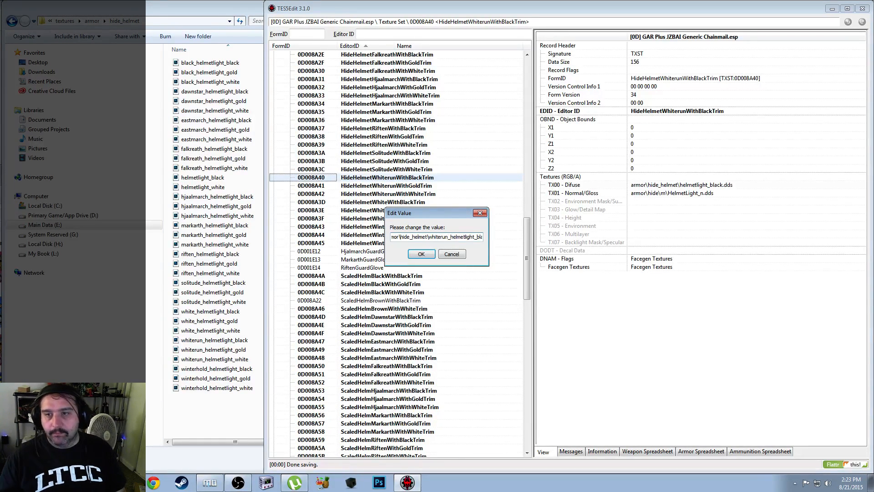
{"action": "key", "text": "ctrl+a"}
{"action": "left_click", "coordinate": [426, 254]}
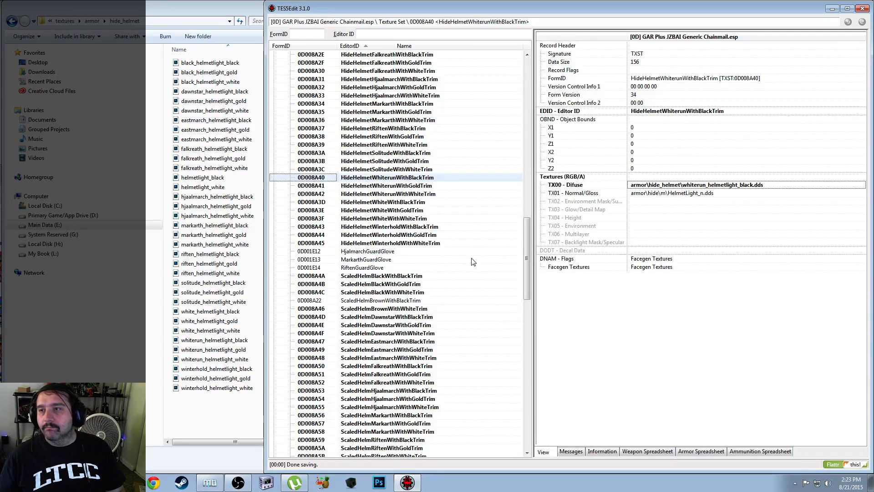
Set the diffuse texture of HideHelmetWhiterunWithGoldTrim to armor\hide_helmet\whiterun_helmetlight_gold.dds, reusing the copied path
{"action": "left_click", "coordinate": [417, 187]}
{"action": "right_click", "coordinate": [723, 189]}
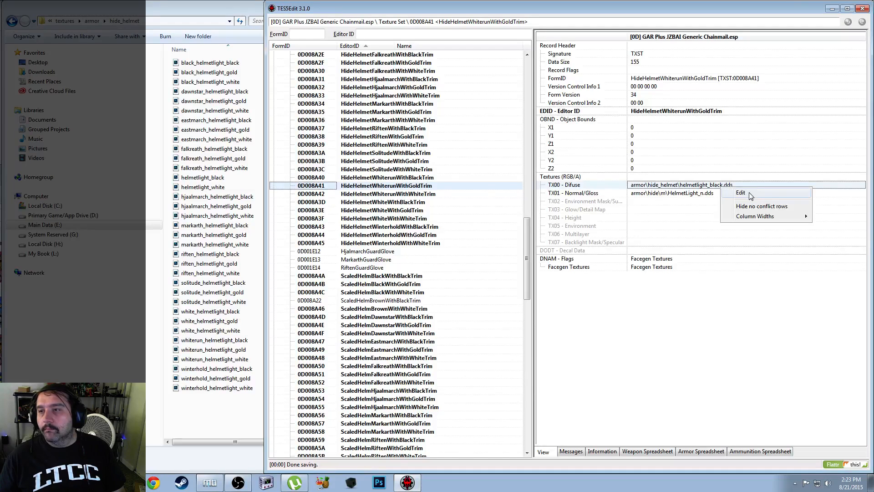
{"action": "left_click", "coordinate": [741, 192]}
{"action": "type", "text": "armor\\hide_helmet\\whiterun_helmetlight_black.dds"}
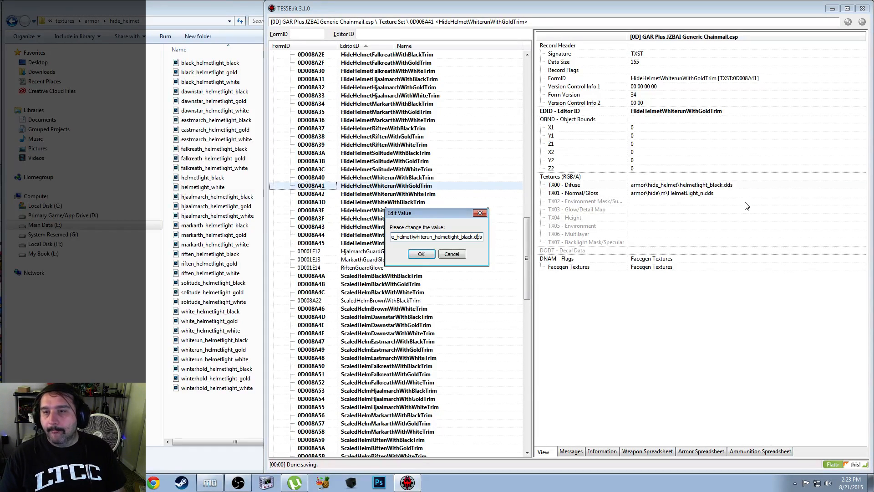
{"action": "key", "text": "Left"}
{"action": "key", "text": "Left"}
{"action": "key", "text": "shift+Left"}
{"action": "key", "text": "shift+Left"}
{"action": "key", "text": "shift+Left"}
{"action": "key", "text": "shift+Left"}
{"action": "key", "text": "shift+Left"}
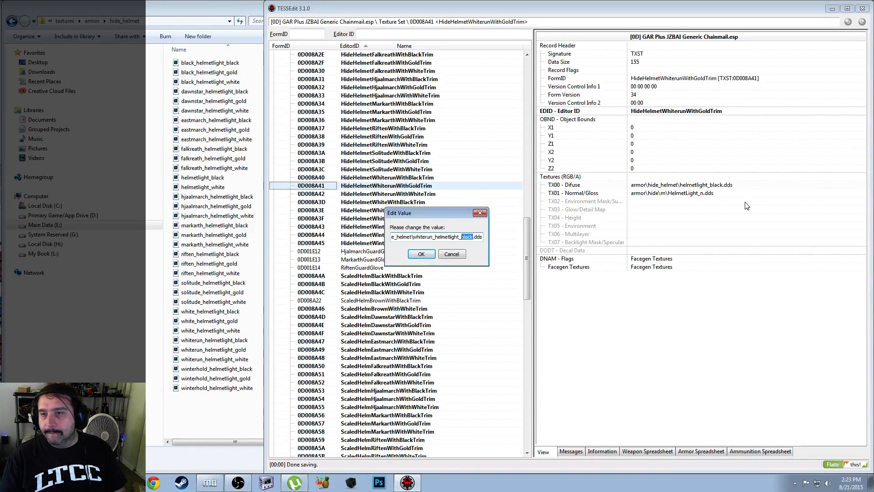
{"action": "type", "text": "gold"}
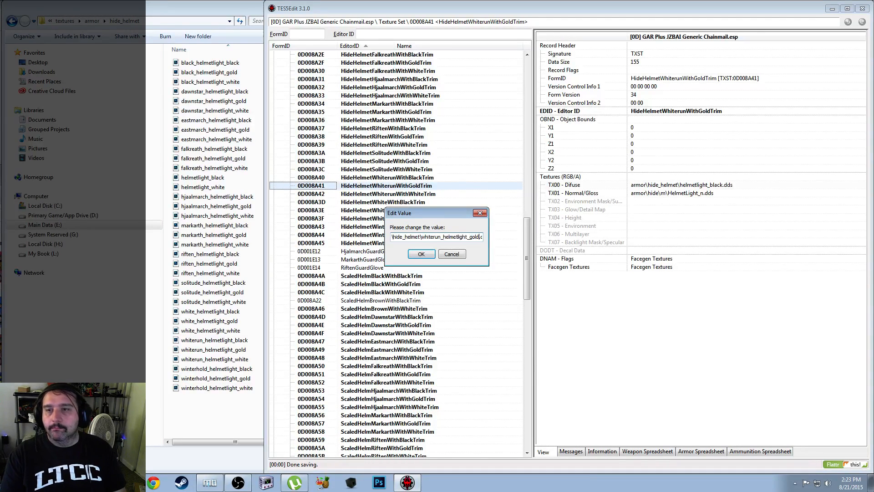
{"action": "key", "text": "Return"}
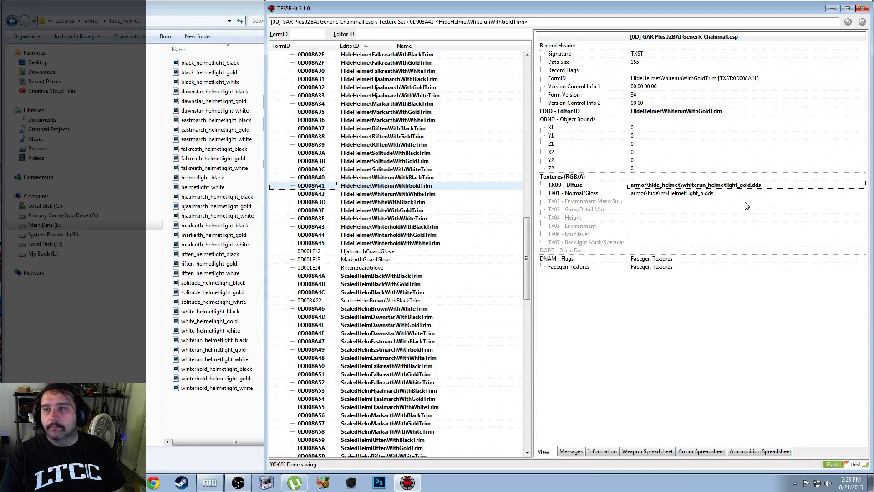
Set the diffuse texture of HideHelmetWhiterunWithWhiteTrim to armor\hide_helmet\whiterun_helmetlight_white.dds, and check the gold and black trim Whiterun records
{"action": "left_click", "coordinate": [419, 197]}
{"action": "right_click", "coordinate": [674, 184]}
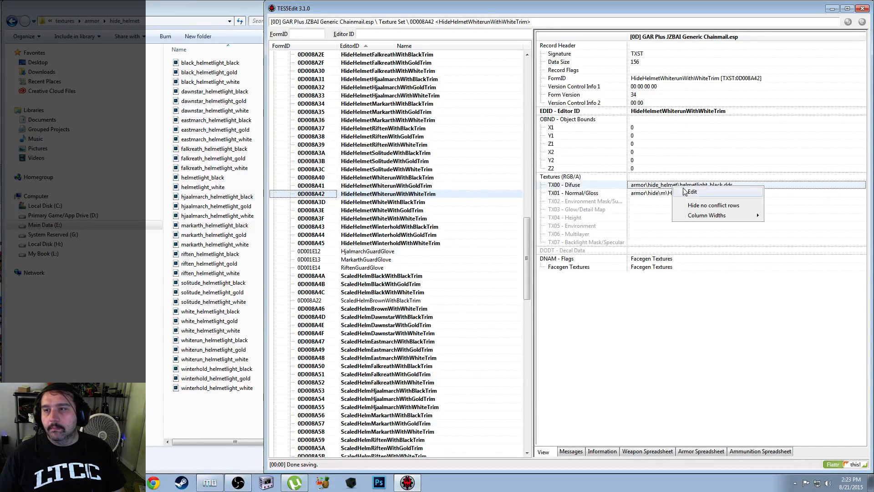
{"action": "left_click", "coordinate": [685, 192]}
{"action": "key", "text": "ctrl+v"}
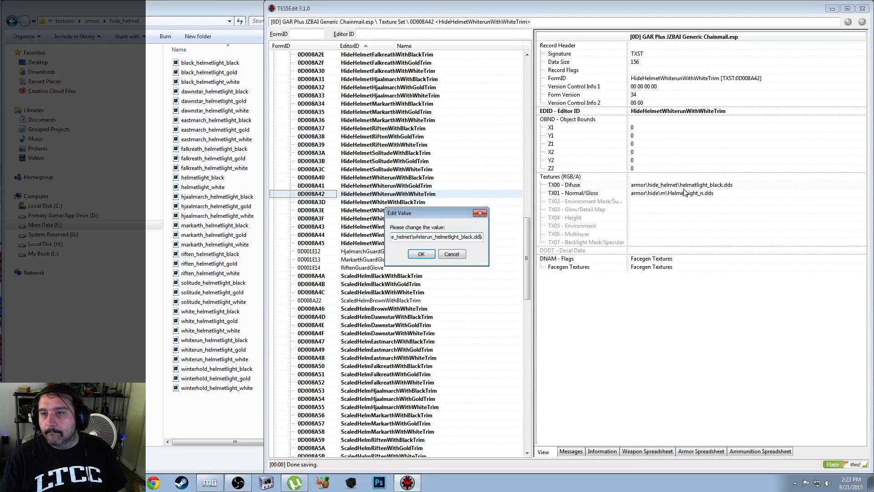
{"action": "key", "text": "shift+Left"}
{"action": "key", "text": "shift+Left"}
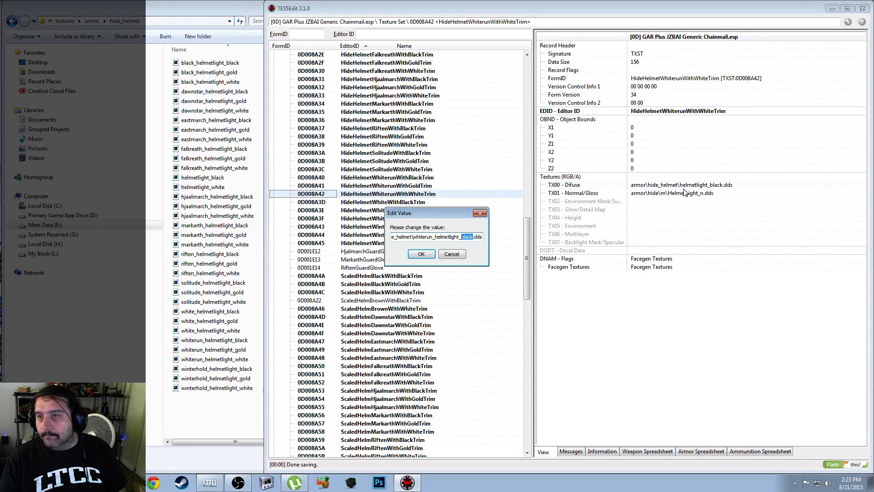
{"action": "type", "text": "wh"}
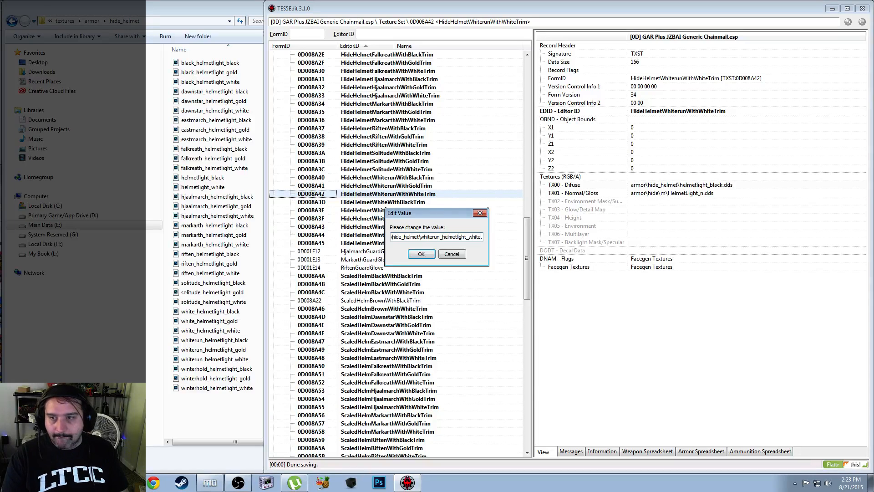
{"action": "type", "text": "ite"}
{"action": "key", "text": "Return"}
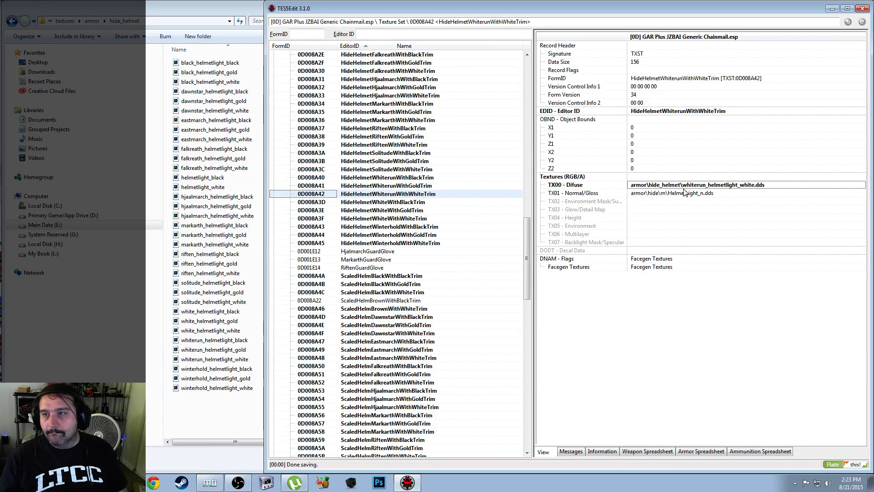
{"action": "left_click", "coordinate": [425, 187]}
{"action": "left_click", "coordinate": [428, 178]}
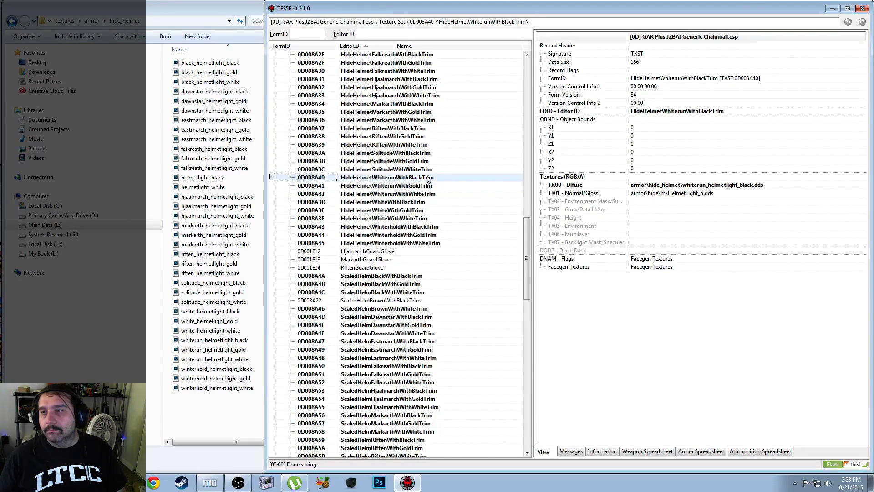
Set the diffuse texture of HideHelmetWhiteWithBlackTrim to armor\hide_helmet\white_helmetlight_black.dds and copy the path for reuse
{"action": "left_click", "coordinate": [422, 203]}
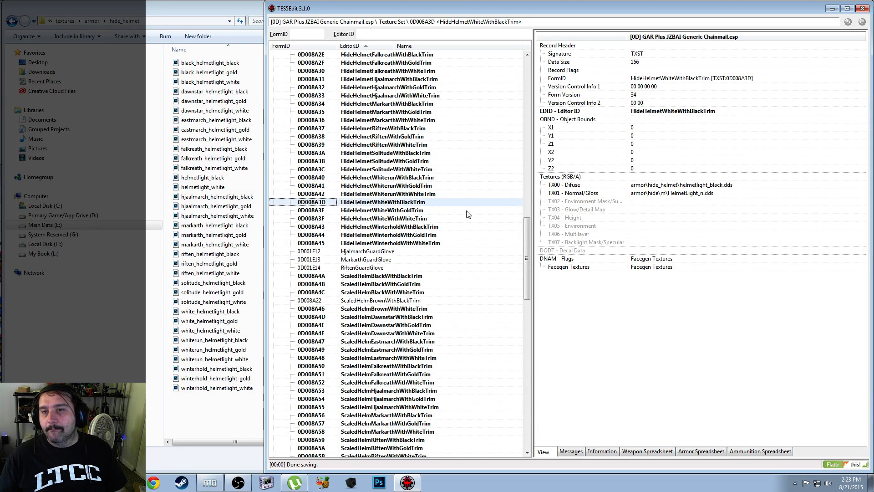
{"action": "right_click", "coordinate": [692, 182]}
{"action": "left_click", "coordinate": [709, 191]}
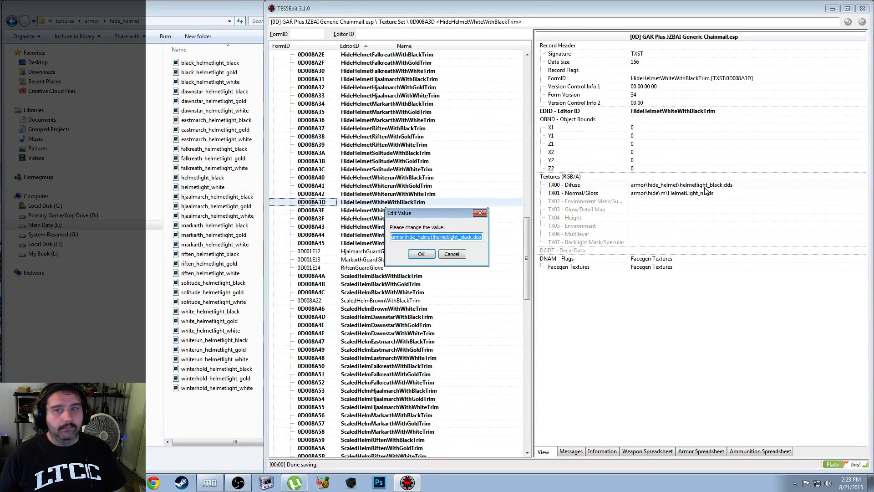
{"action": "key", "text": "ctrl+v"}
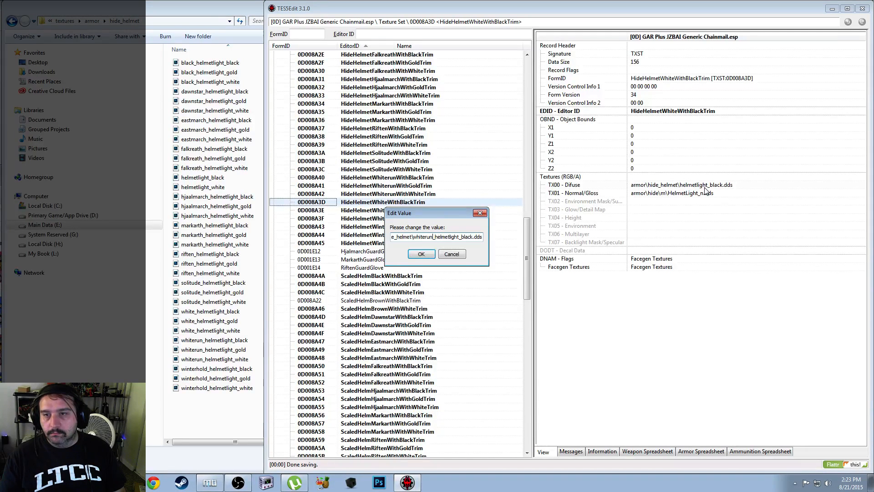
{"action": "key", "text": "BackSpace"}
{"action": "key", "text": "BackSpace"}
{"action": "key", "text": "BackSpace"}
{"action": "key", "text": "ctrl+a"}
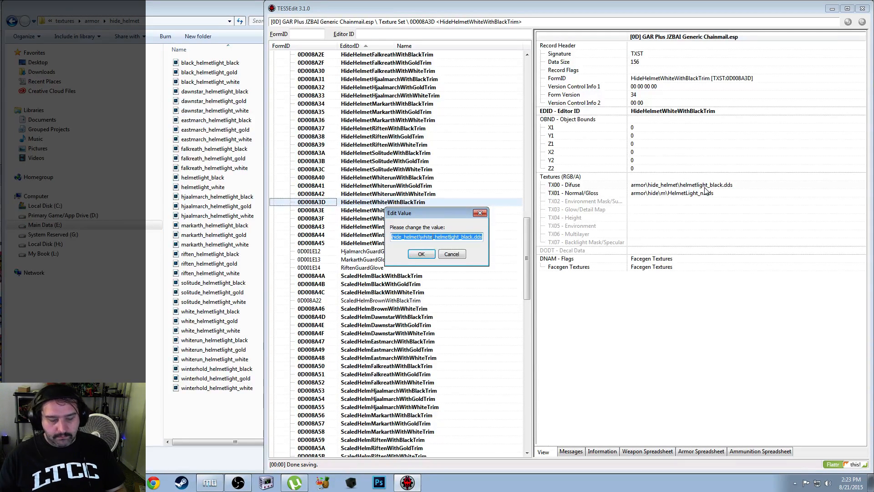
{"action": "key", "text": "Return"}
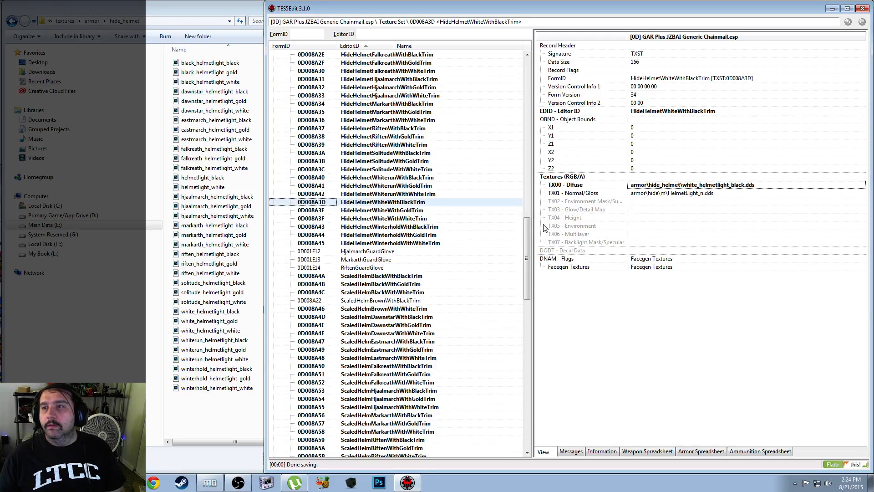
Set the diffuse texture of HideHelmetWhiteWithGoldTrim to armor\hide_helmet\white_helmetlight_gold.dds, reusing the copied path
{"action": "key", "text": "Down"}
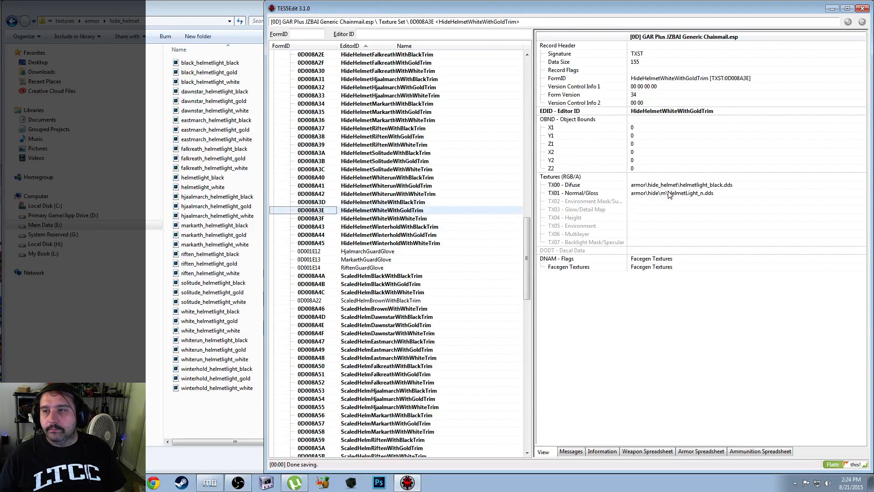
{"action": "right_click", "coordinate": [675, 186]}
{"action": "left_click", "coordinate": [688, 191]}
{"action": "type", "text": "armor\\hide_helmet\\white_helmetlight_black.dds"}
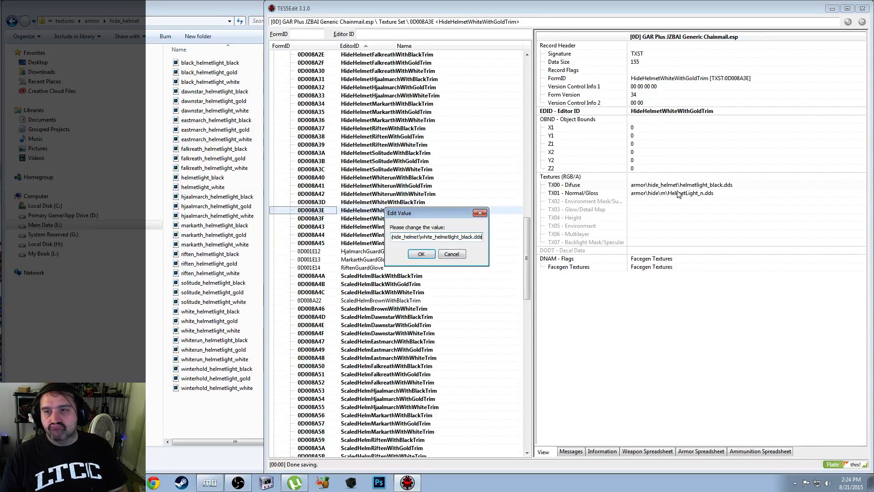
{"action": "key", "text": "Right"}
{"action": "key", "text": "Right"}
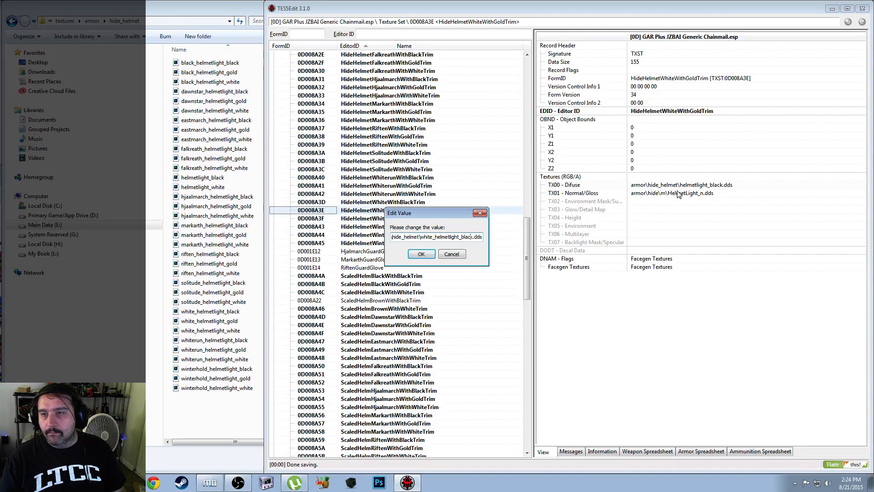
{"action": "key", "text": "BackSpace"}
{"action": "key", "text": "BackSpace"}
{"action": "key", "text": "BackSpace"}
{"action": "key", "text": "BackSpace"}
{"action": "key", "text": "BackSpace"}
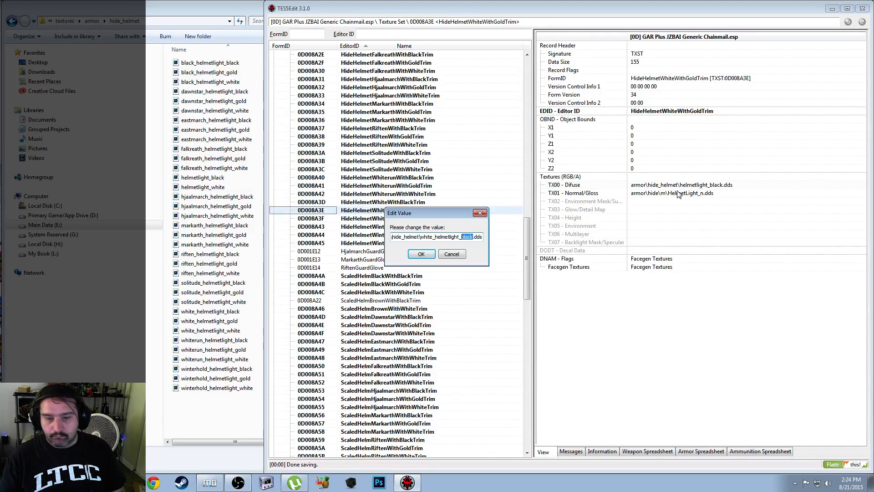
{"action": "type", "text": "gold."}
{"action": "key", "text": "Return"}
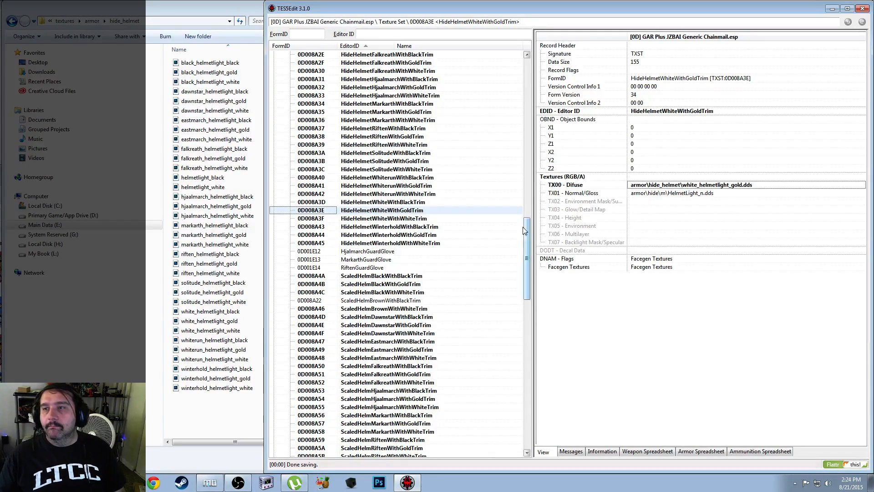
Set the diffuse texture of HideHelmetWhiteWithWhiteTrim to armor\hide_helmet\white_helmetlight_white.dds, reusing the copied path
{"action": "left_click", "coordinate": [453, 219]}
{"action": "right_click", "coordinate": [679, 185]}
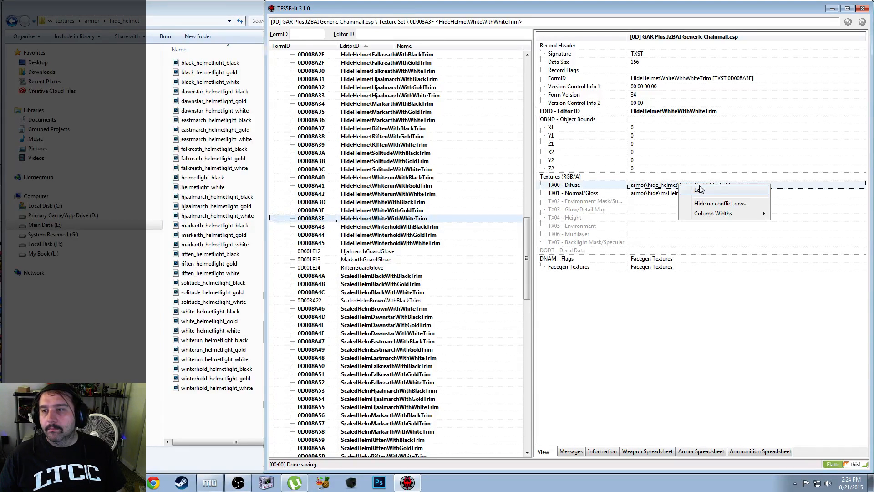
{"action": "left_click", "coordinate": [702, 189]}
{"action": "type", "text": "armor\\hide_helmet\\white_helmetlight_black.dds"}
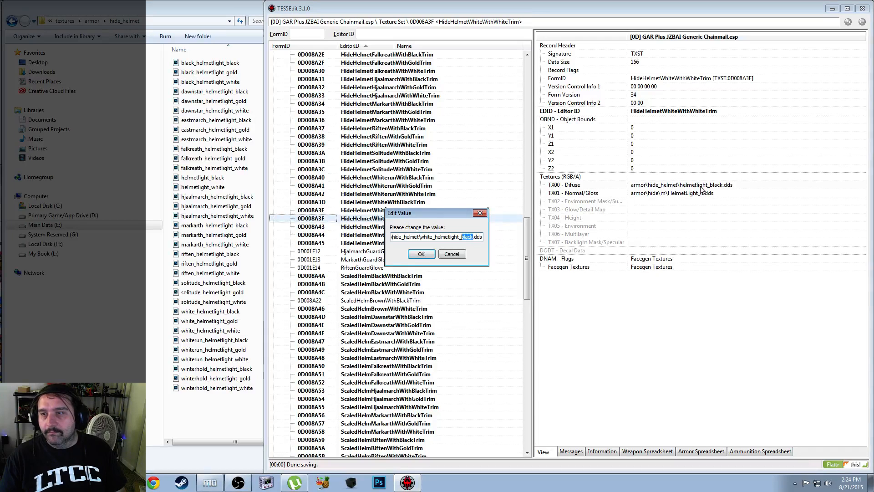
{"action": "type", "text": "w"}
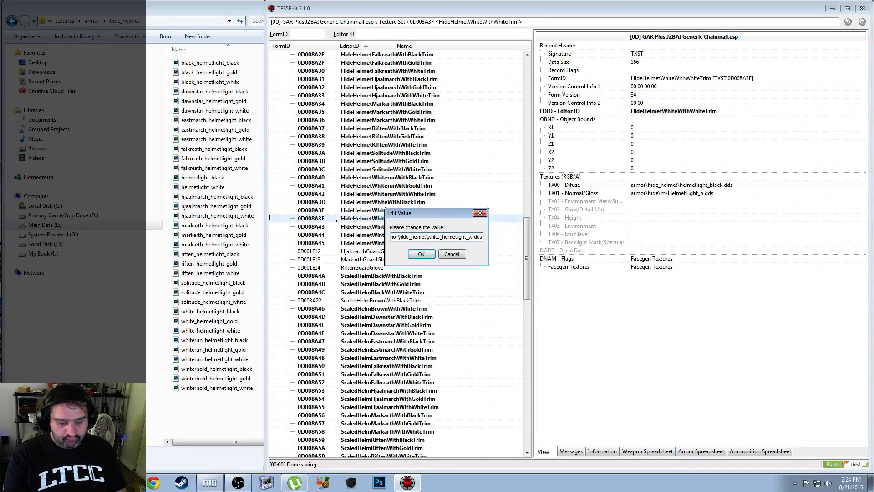
{"action": "type", "text": "hite"}
{"action": "key", "text": "Return"}
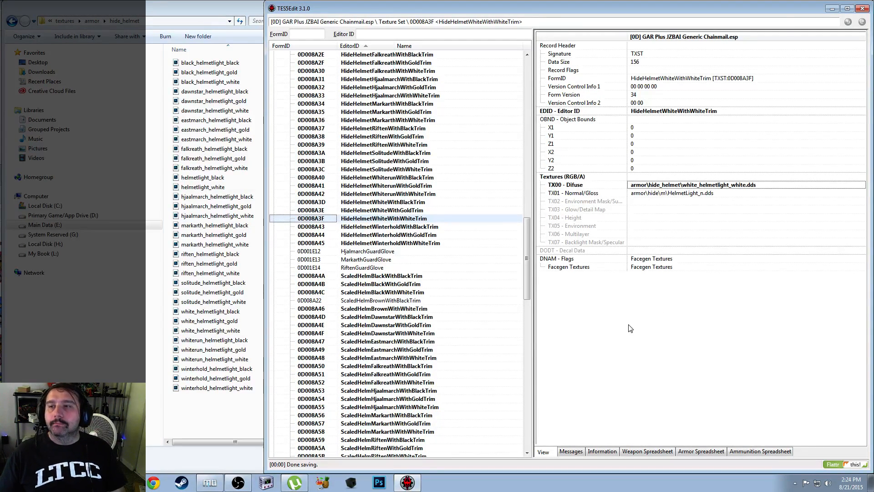
Set the diffuse texture of HideHelmetWinterholdWithBlackTrim to armor\hide_helmet\winterhold_helmetlight_black.dds and copy the path for reuse
{"action": "left_click", "coordinate": [426, 227]}
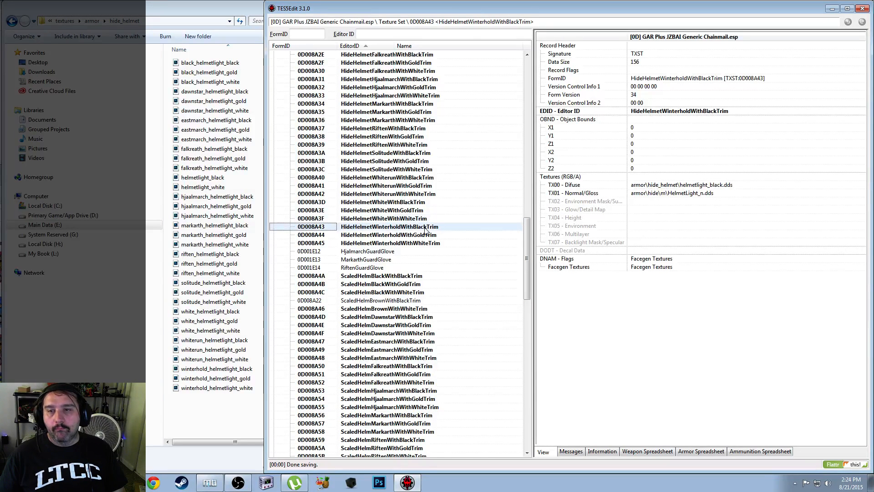
{"action": "right_click", "coordinate": [686, 193]}
{"action": "right_click", "coordinate": [685, 185]}
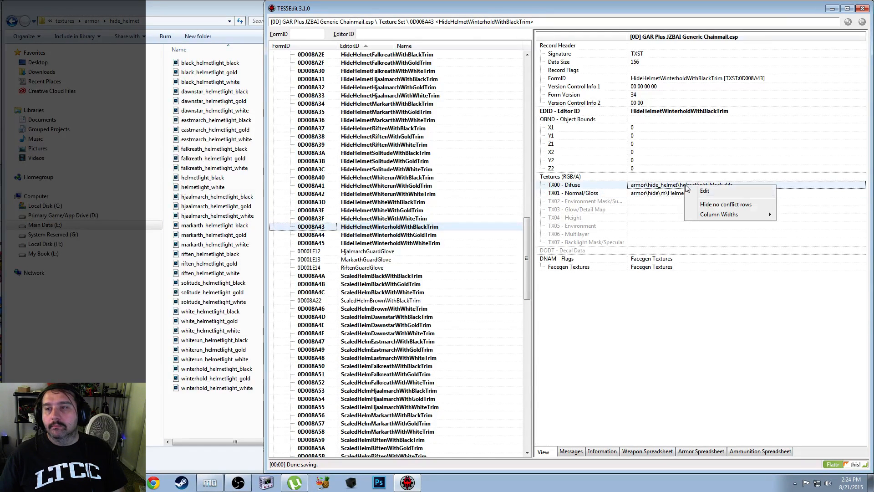
{"action": "left_click", "coordinate": [704, 191]}
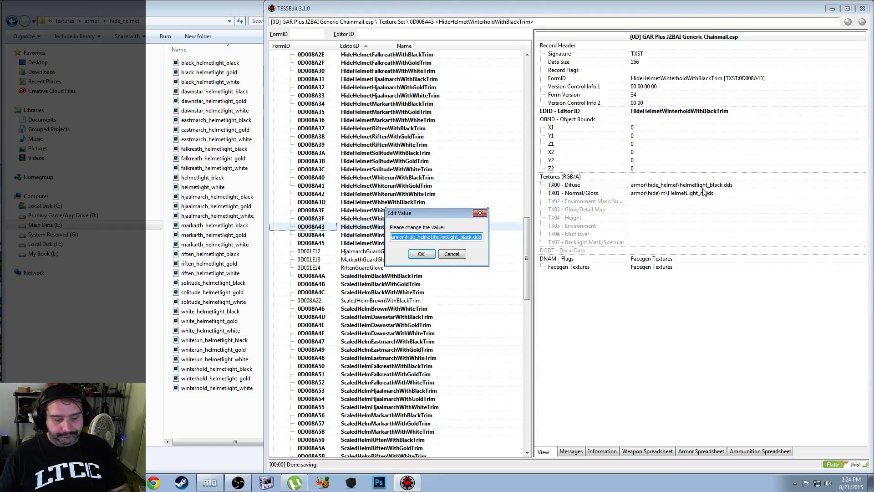
{"action": "type", "text": "armor\\hide_helmet\\white_helmetlight_black.dds"}
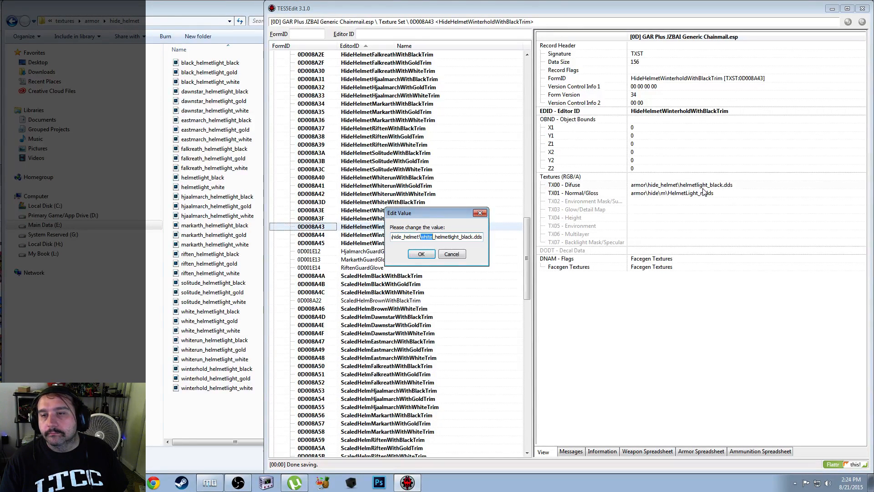
{"action": "type", "text": "winte"}
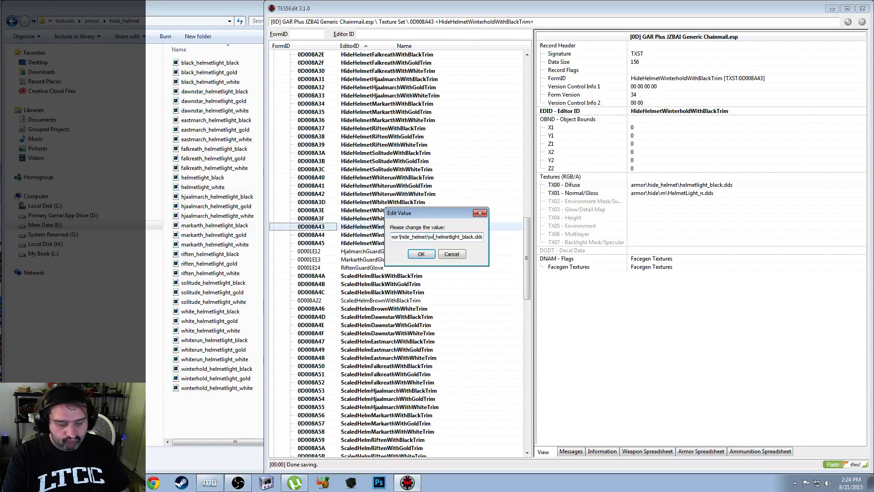
{"action": "type", "text": "rhold_"}
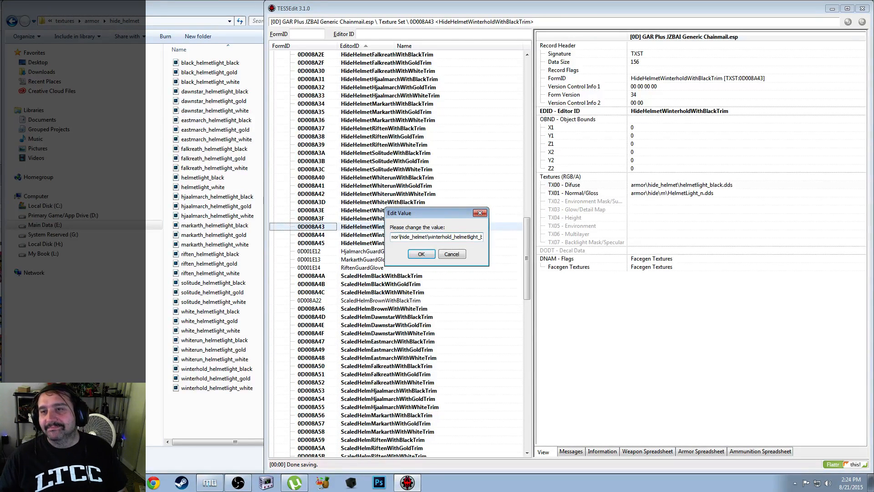
{"action": "key", "text": "ctrl+a"}
{"action": "key", "text": "ctrl+c"}
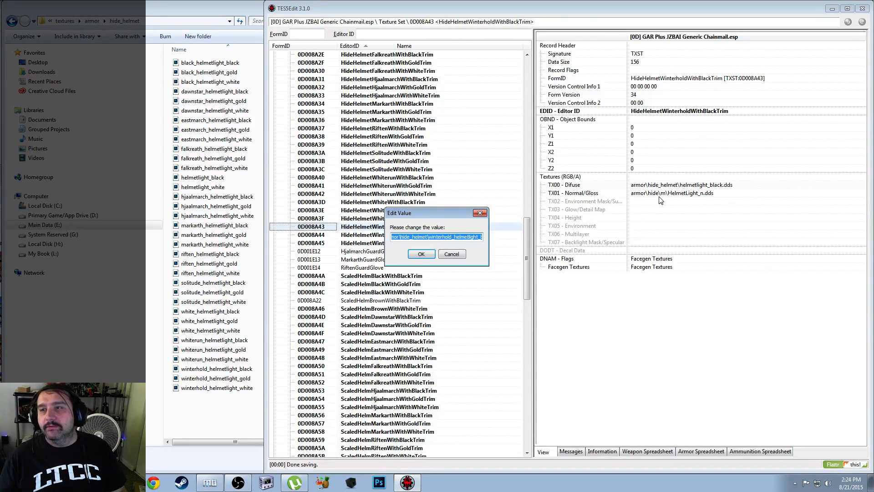
{"action": "left_click", "coordinate": [421, 254]}
Check the white-base helmet records with white and gold trim, and set the diffuse texture of HideHelmetWinterholdWithGoldTrim to armor\hide_helmet\winterhold_helmetlight_gold.dds
{"action": "left_click", "coordinate": [418, 219]}
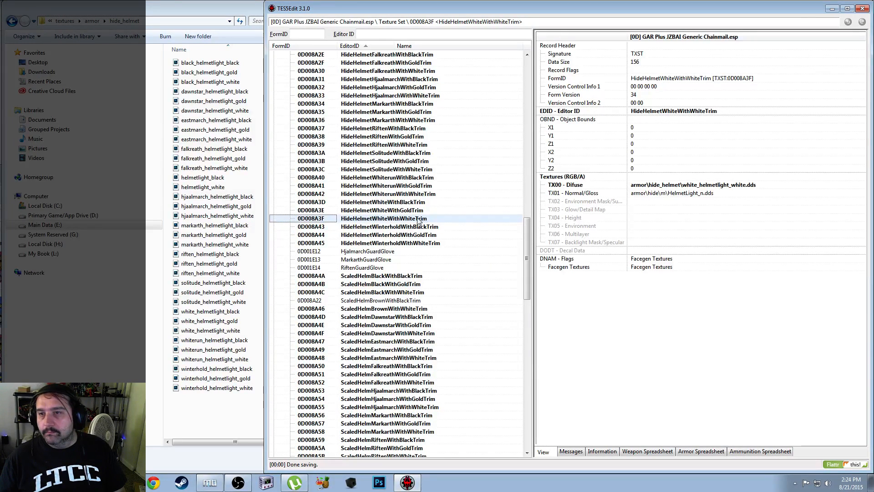
{"action": "left_click", "coordinate": [416, 211]}
{"action": "left_click", "coordinate": [429, 228]}
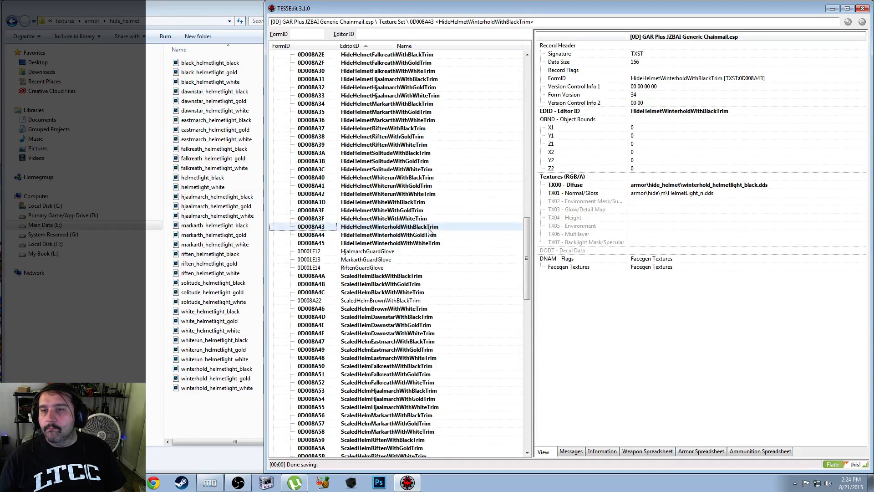
{"action": "left_click", "coordinate": [428, 234]}
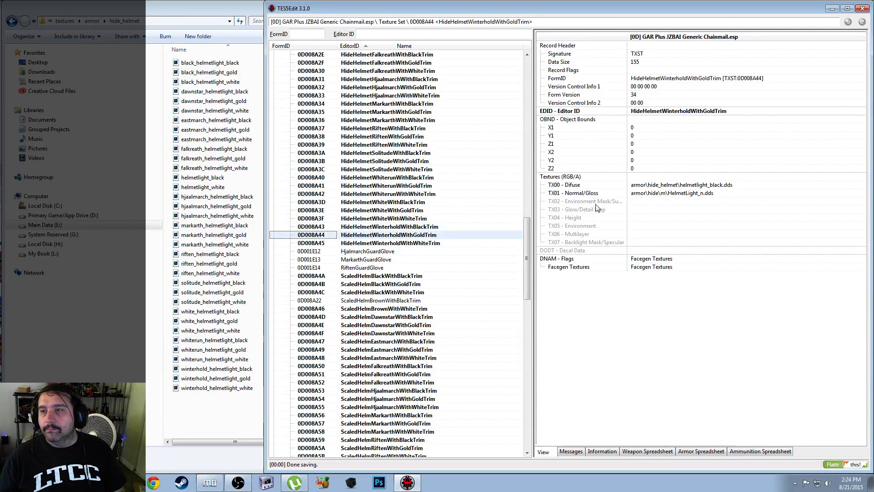
{"action": "right_click", "coordinate": [655, 186]}
{"action": "left_click", "coordinate": [666, 193]}
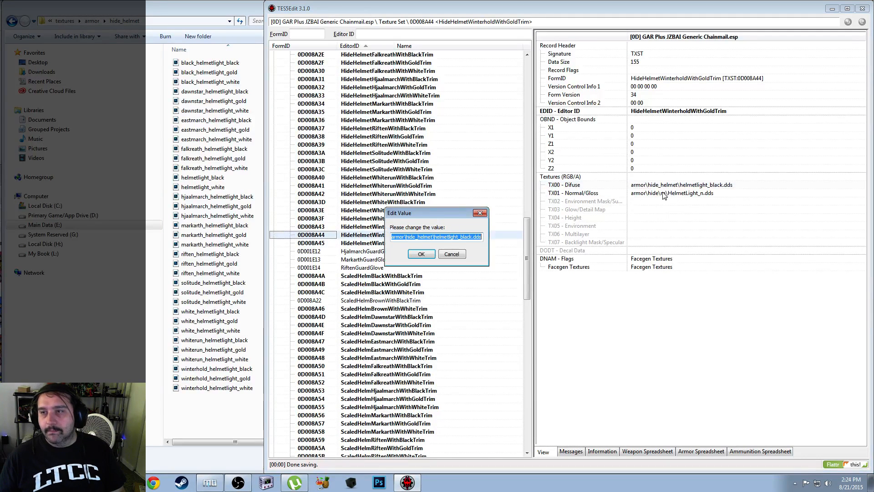
{"action": "key", "text": "ctrl+v"}
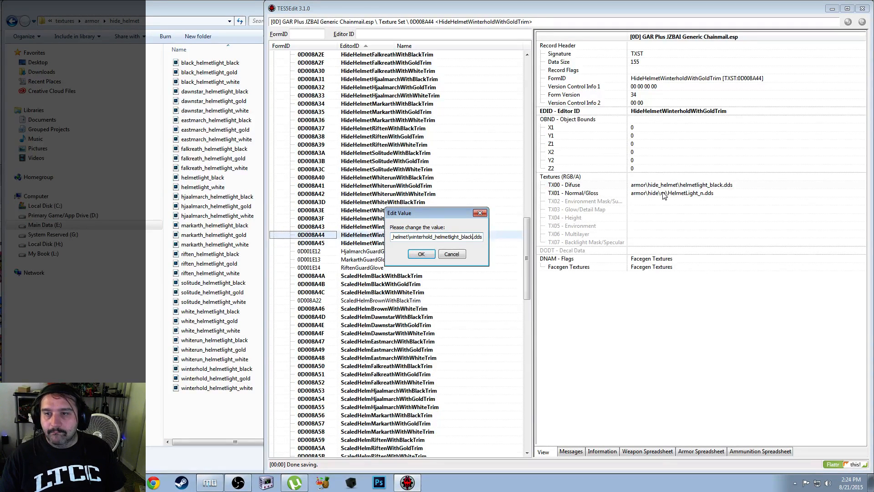
{"action": "key", "text": "shift+Left"}
{"action": "key", "text": "shift+Left"}
{"action": "key", "text": "shift+Left"}
{"action": "key", "text": "shift+Left"}
{"action": "key", "text": "shift+Left"}
{"action": "type", "text": "gold"}
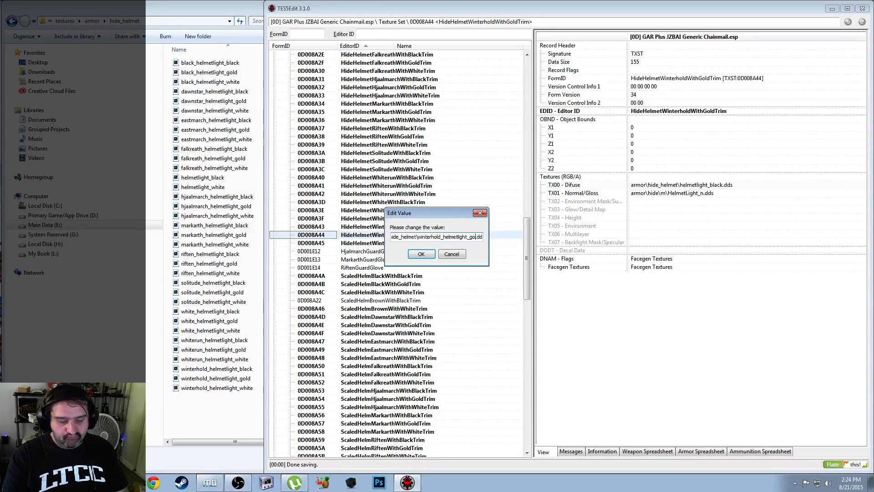
{"action": "key", "text": "Return"}
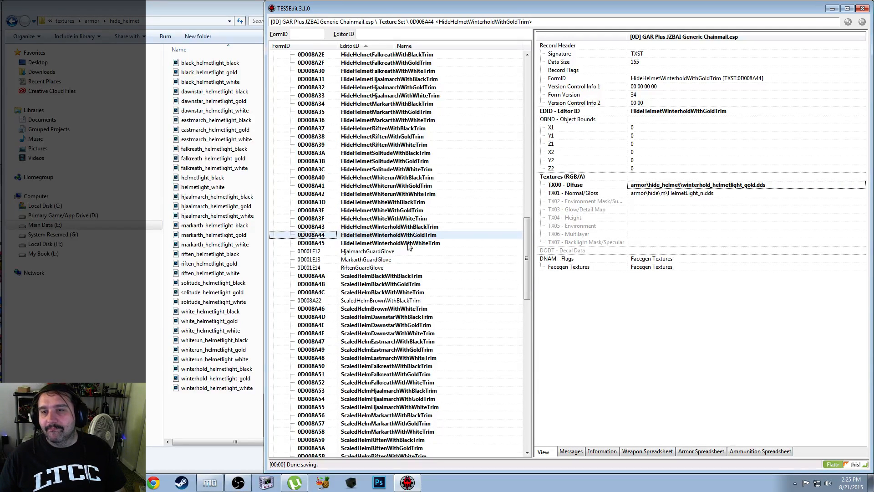
Set the diffuse texture of HideHelmetWinterholdWithWhiteTrim to armor\hide_helmet\winterhold_helmetlight_white.dds, reusing the copied path
{"action": "key", "text": "Down"}
{"action": "right_click", "coordinate": [662, 184]}
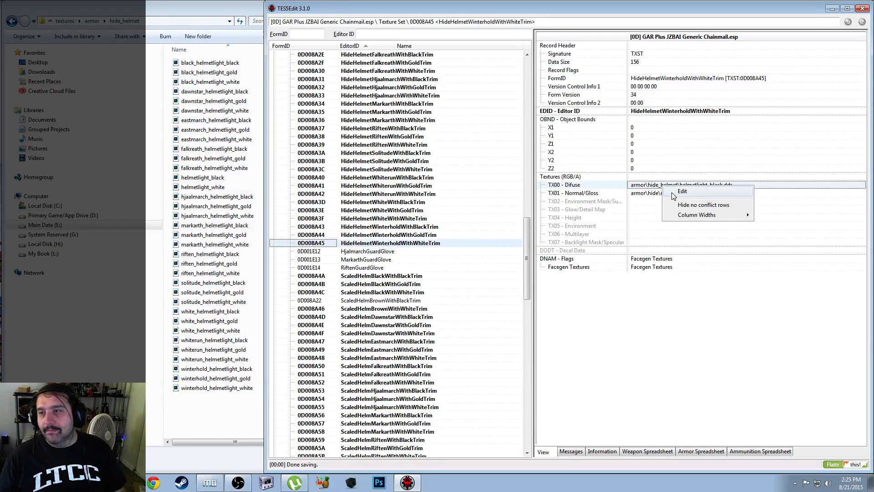
{"action": "left_click", "coordinate": [674, 193]}
{"action": "key", "text": "ctrl+v"}
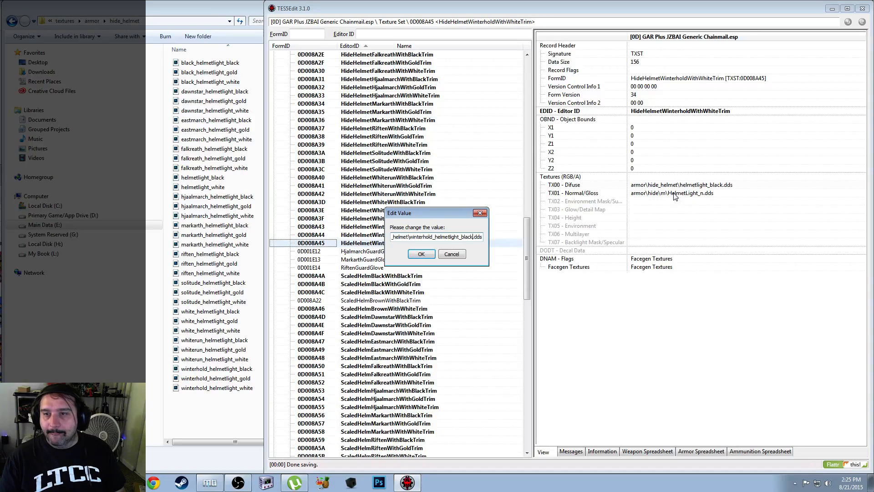
{"action": "key", "text": "BackSpace"}
{"action": "key", "text": "BackSpace"}
{"action": "key", "text": "BackSpace"}
{"action": "key", "text": "BackSpace"}
{"action": "key", "text": "BackSpace"}
{"action": "type", "text": "white"}
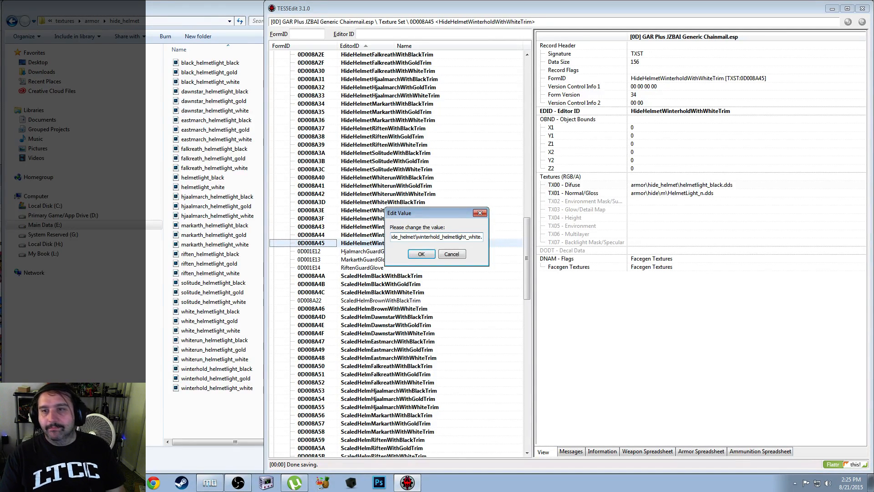
{"action": "key", "text": "Return"}
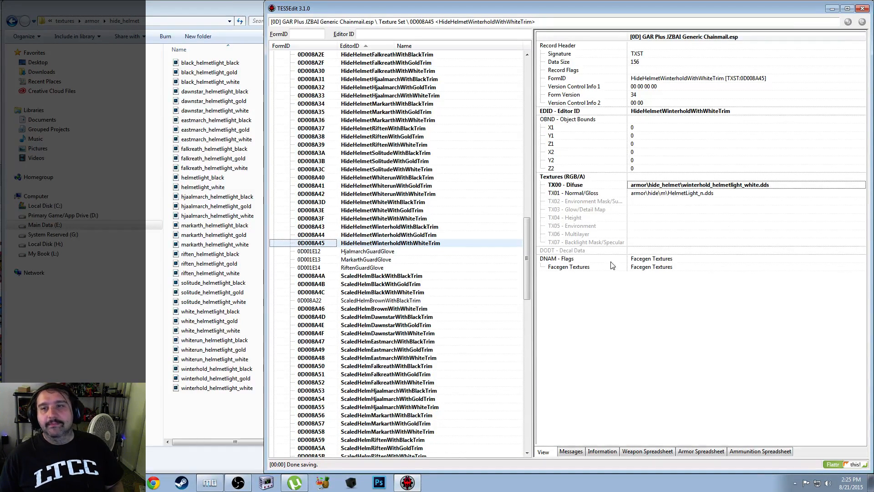
Open the ScaledHelmBlackWithBlackTrim record and save GAR Plus JZBAI Generic Chainmail.esp with plugin backup enabled
{"action": "left_click_drag", "start_coordinate": [527, 257], "coordinate": [531, 294]}
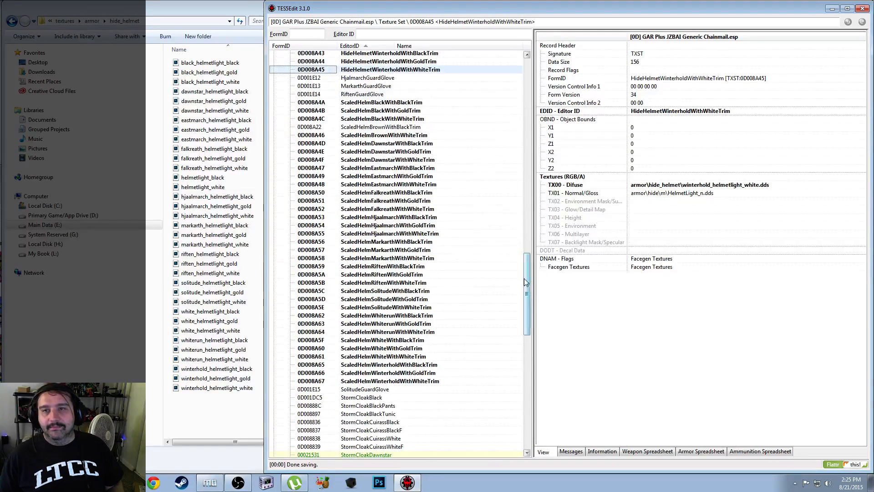
{"action": "left_click", "coordinate": [408, 104]}
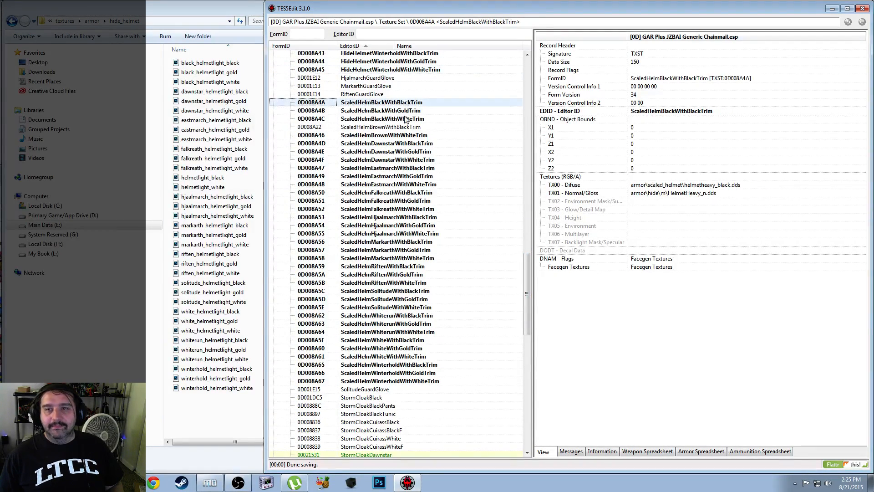
{"action": "key", "text": "ctrl+s"}
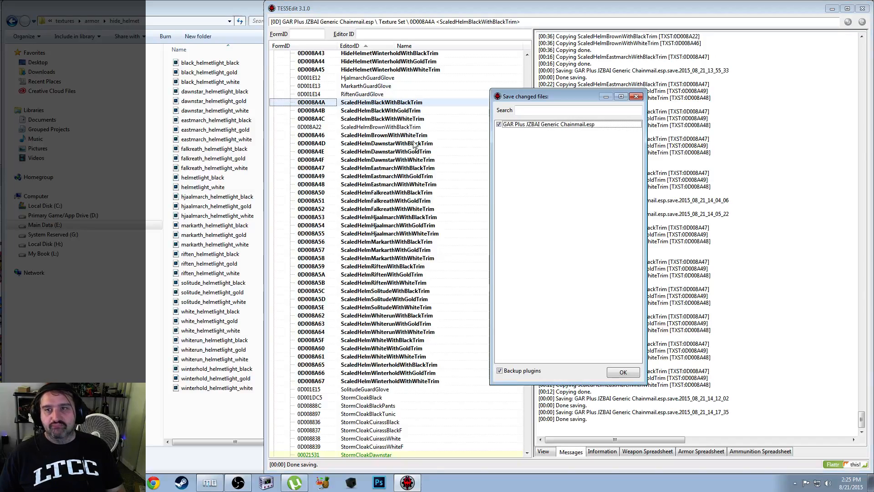
{"action": "left_click", "coordinate": [623, 373]}
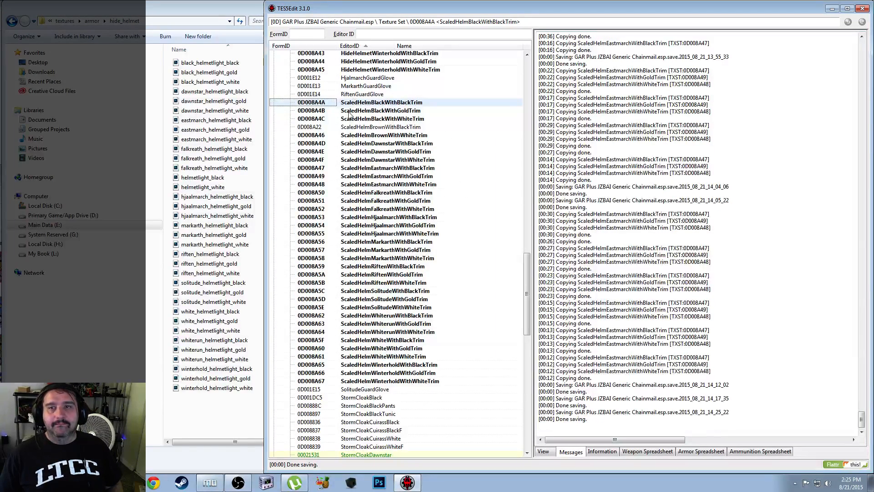
Reopen the ScaledHelmBlackWithBlackTrim record, and switch to Windows Explorer to go up to the textures\armor folder
{"action": "left_click", "coordinate": [355, 112]}
{"action": "left_click", "coordinate": [372, 104]}
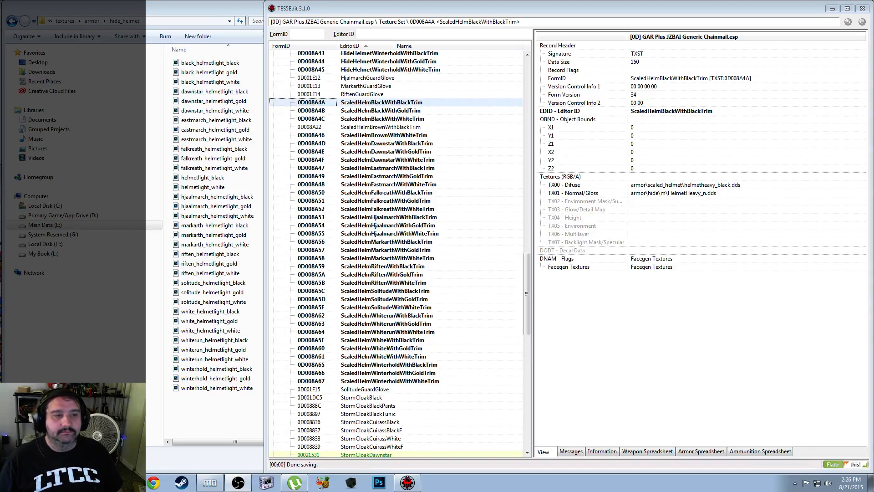
{"action": "key", "text": "alt+Tab"}
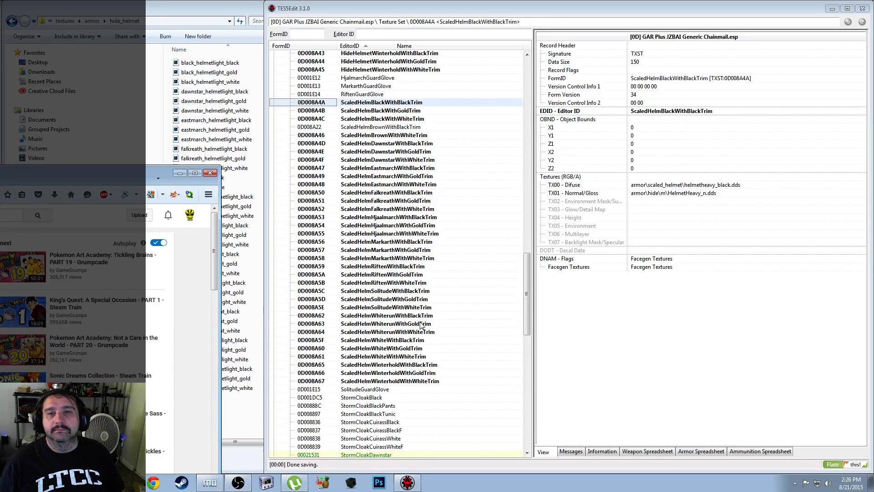
{"action": "left_click", "coordinate": [179, 9]}
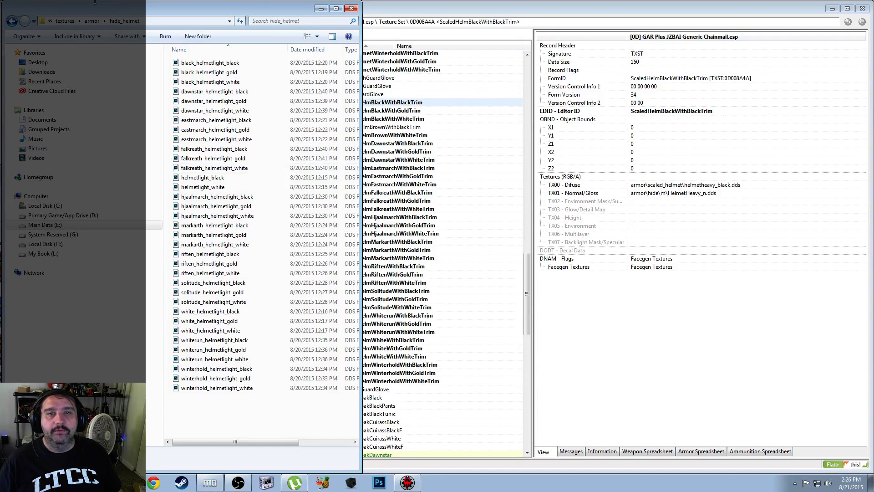
{"action": "left_click", "coordinate": [92, 21]}
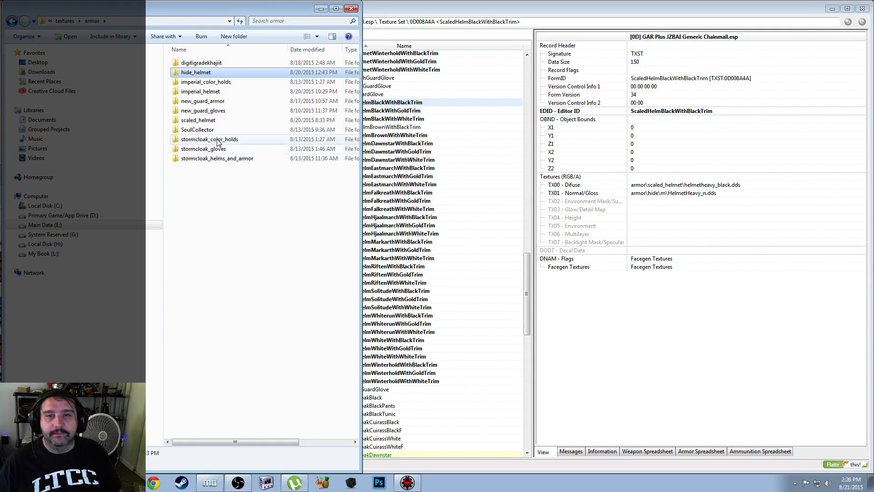
Open the scaled_helmet texture folder, and switch back to TES5Edit to view the ScaledHelmBlackWithBlackTrim record
{"action": "double_click", "coordinate": [220, 121]}
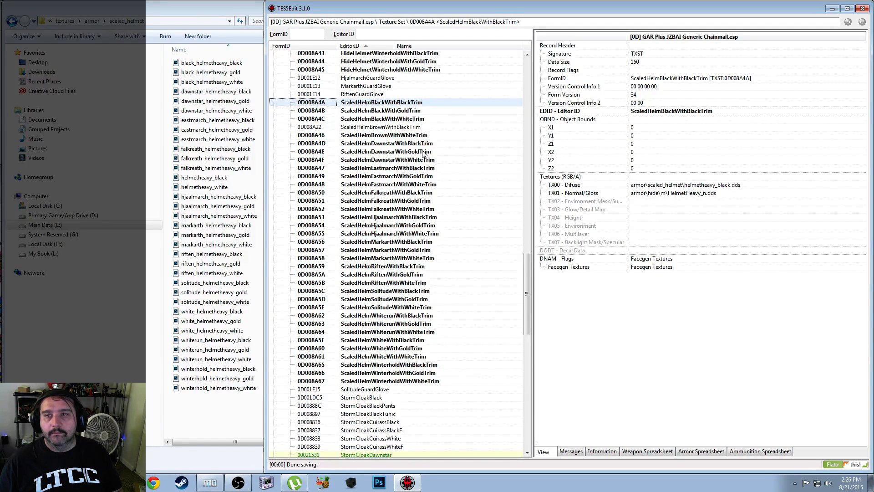
{"action": "left_click", "coordinate": [416, 69]}
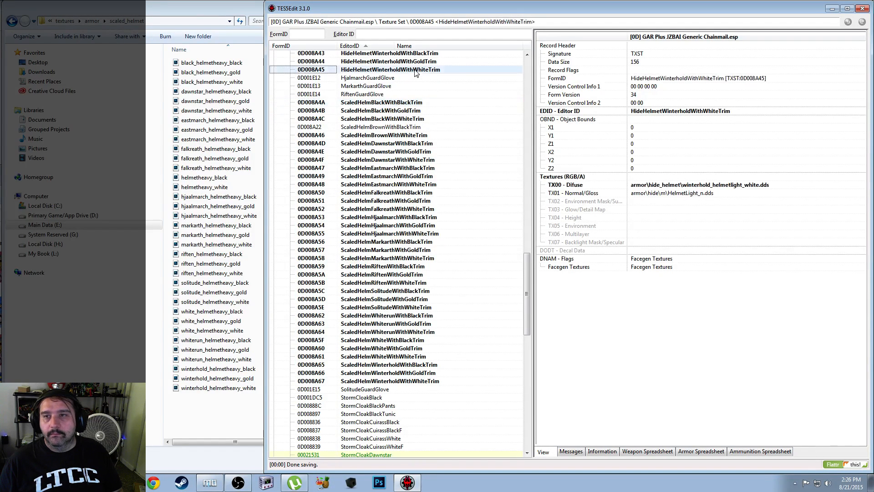
{"action": "left_click", "coordinate": [417, 102]}
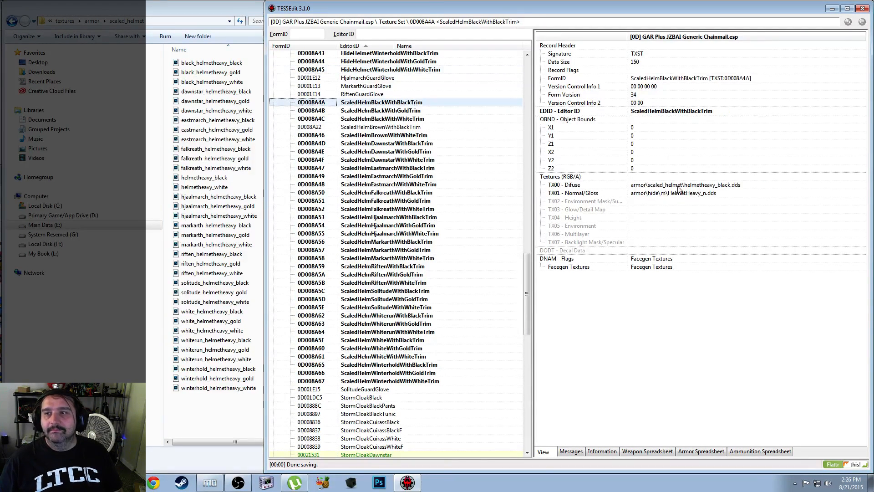
Set the diffuse texture of ScaledHelmBlackWithBlackTrim to armor\scaled_helmet\black_helmetheavy_black.dds, copying the full path, and save the plugin
{"action": "left_click", "coordinate": [692, 186]}
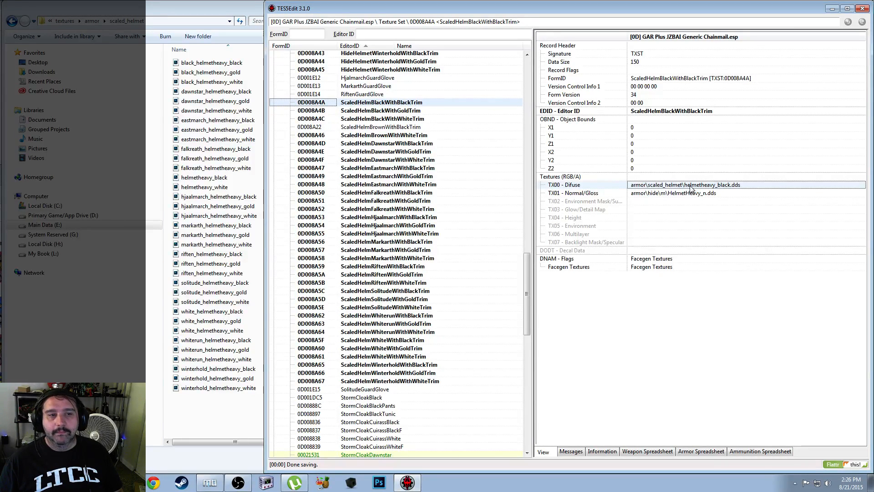
{"action": "right_click", "coordinate": [692, 188]}
{"action": "left_click", "coordinate": [705, 192]}
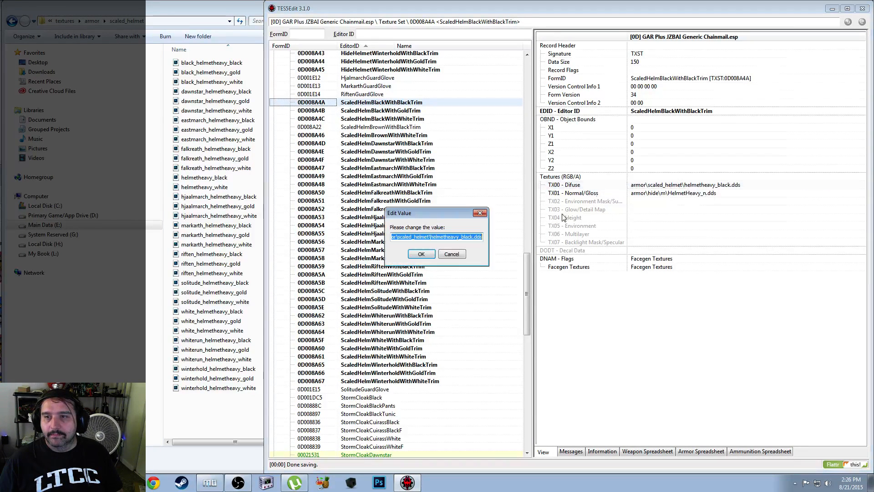
{"action": "left_click", "coordinate": [434, 241]}
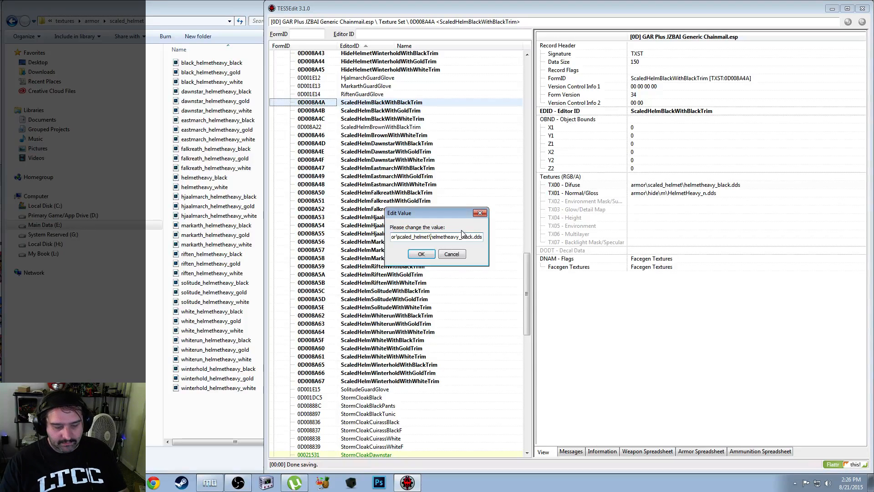
{"action": "type", "text": "black_"}
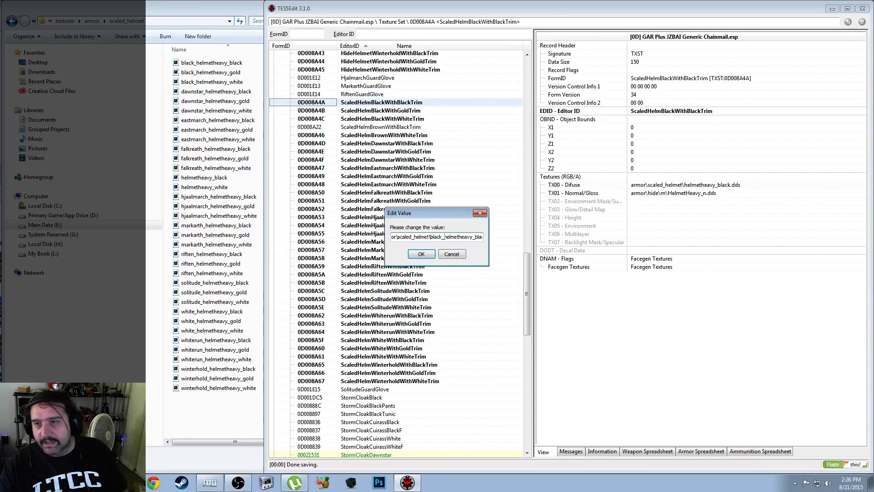
{"action": "key", "text": "End"}
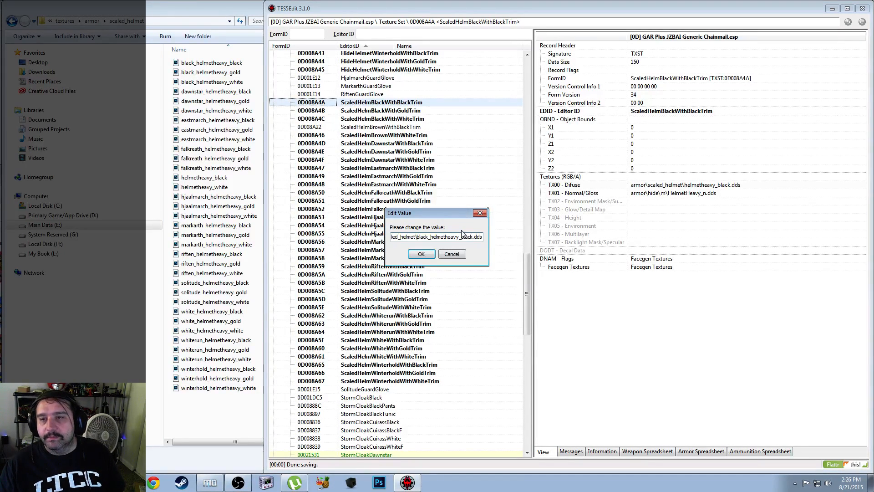
{"action": "key", "text": "ctrl+a"}
{"action": "key", "text": "ctrl+c"}
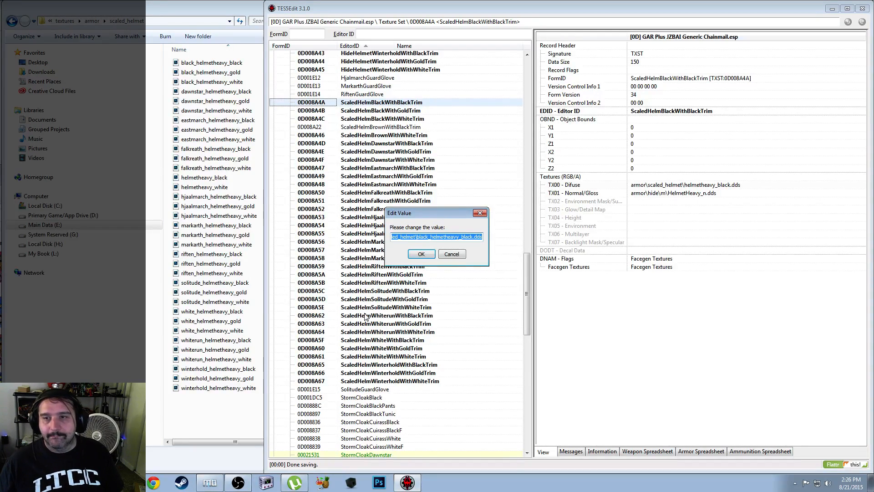
{"action": "left_click", "coordinate": [421, 254]}
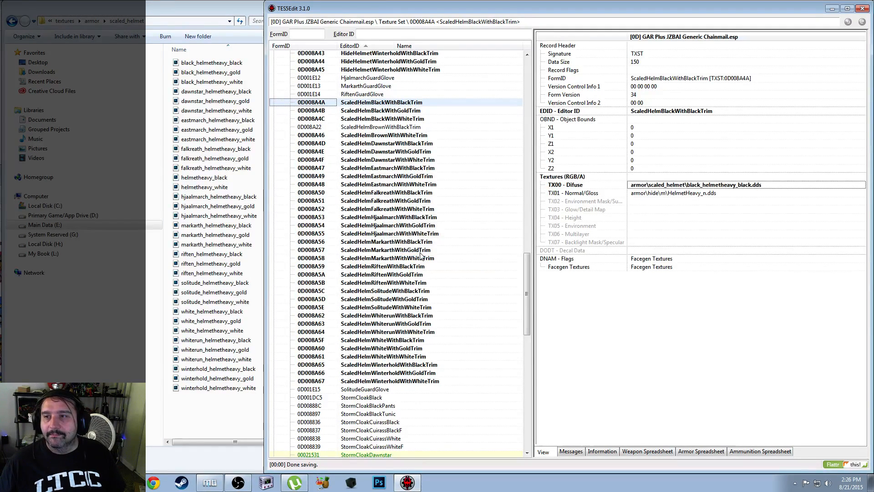
{"action": "key", "text": "ctrl+s"}
{"action": "key", "text": "Return"}
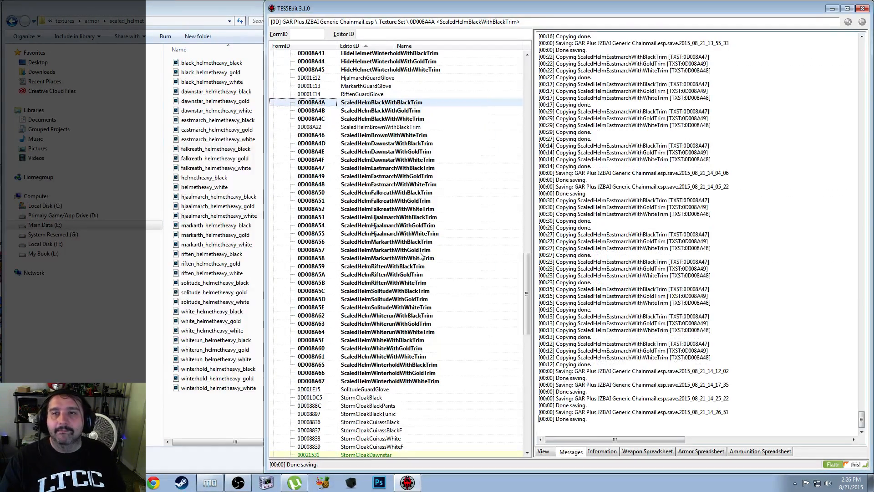
Set the diffuse texture of ScaledHelmBlackWithGoldTrim to armor\scaled_helmet\black_helmetheavy_gold.dds, reusing the copied path
{"action": "left_click", "coordinate": [390, 112]}
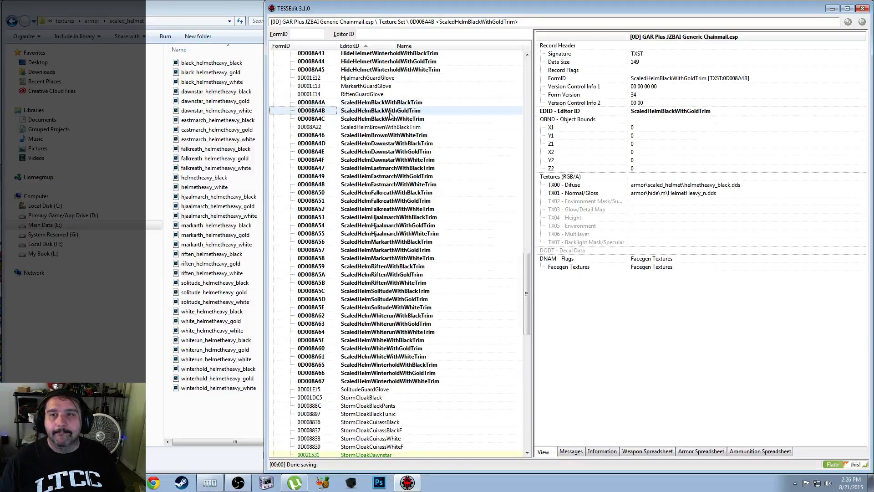
{"action": "left_click", "coordinate": [394, 102]}
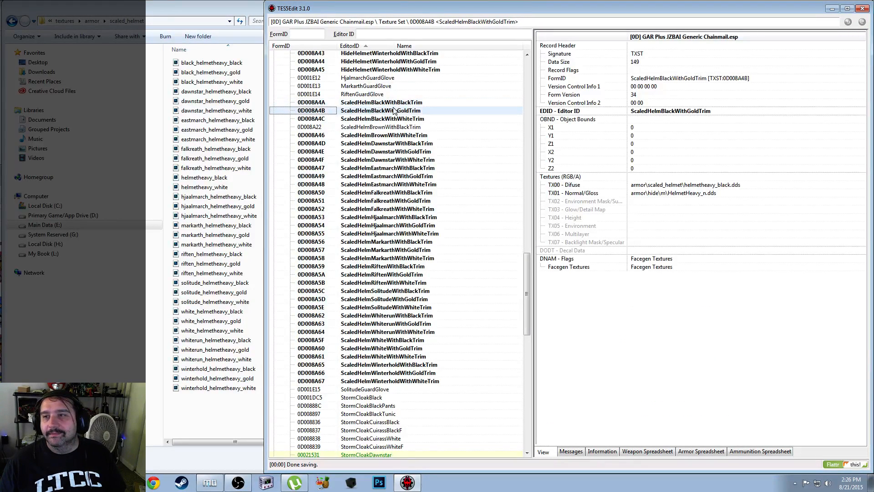
{"action": "left_click", "coordinate": [395, 111]}
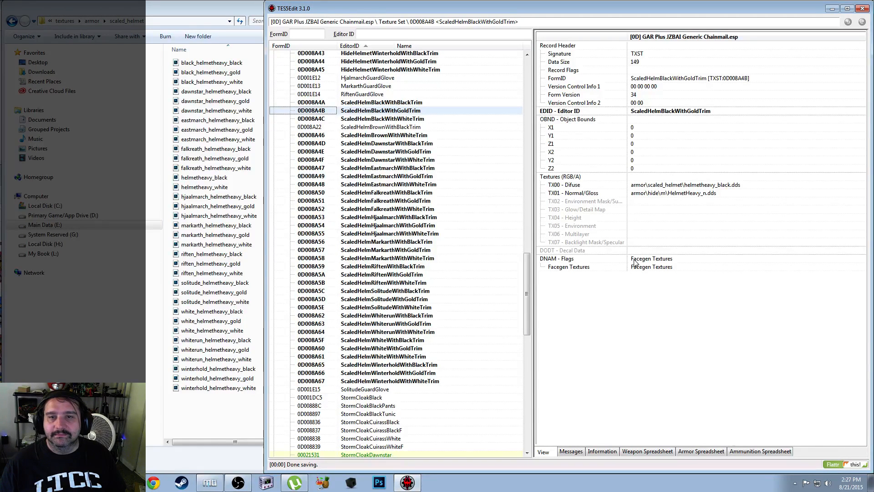
{"action": "right_click", "coordinate": [651, 189]}
{"action": "left_click", "coordinate": [673, 192]}
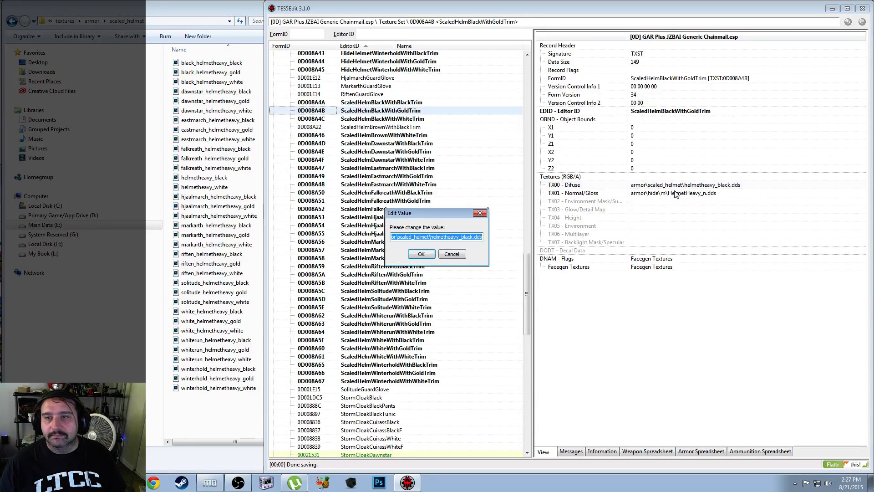
{"action": "key", "text": "ctrl+v"}
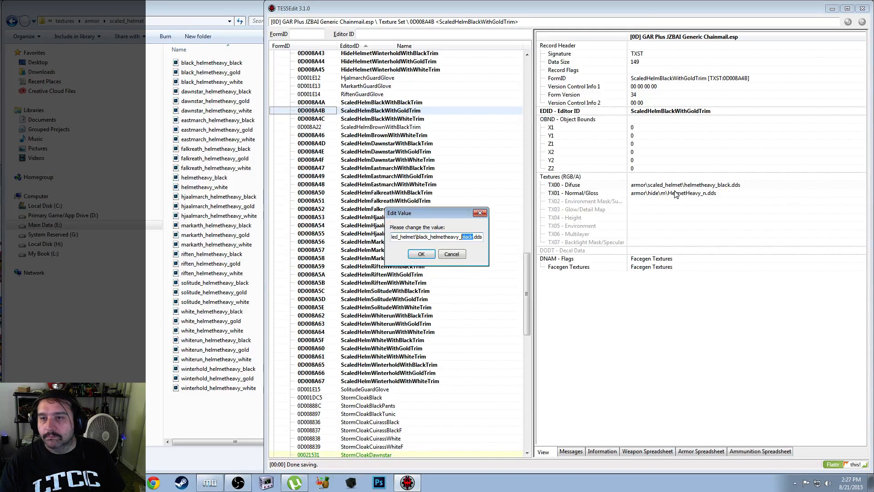
{"action": "type", "text": "gold."}
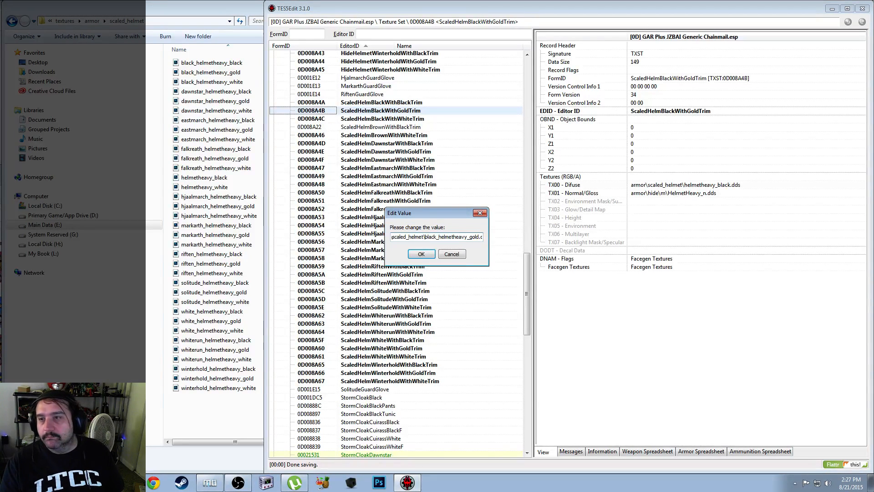
{"action": "key", "text": "Return"}
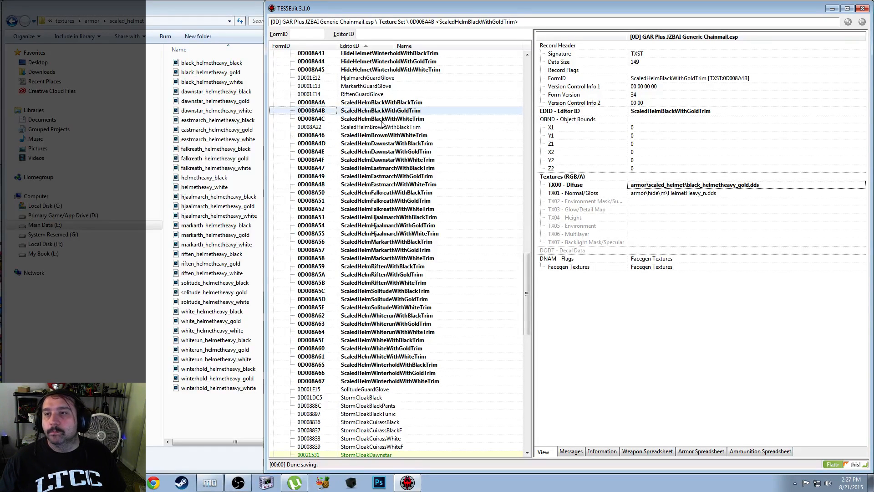
Set the diffuse texture of ScaledHelmBlackWithWhiteTrim to armor\scaled_helmet\black_helmetheavy_white.dds, reusing the copied path
{"action": "key", "text": "Down"}
{"action": "right_click", "coordinate": [707, 183]}
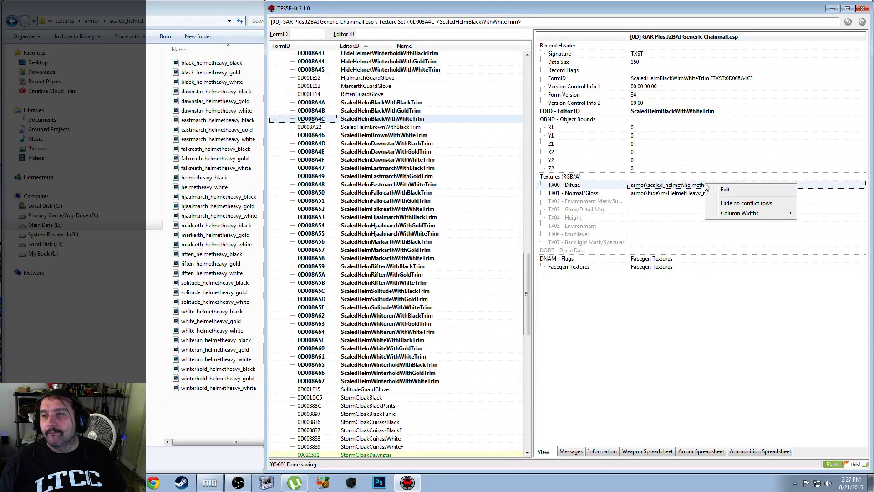
{"action": "left_click", "coordinate": [716, 188]}
{"action": "key", "text": "ctrl+v"}
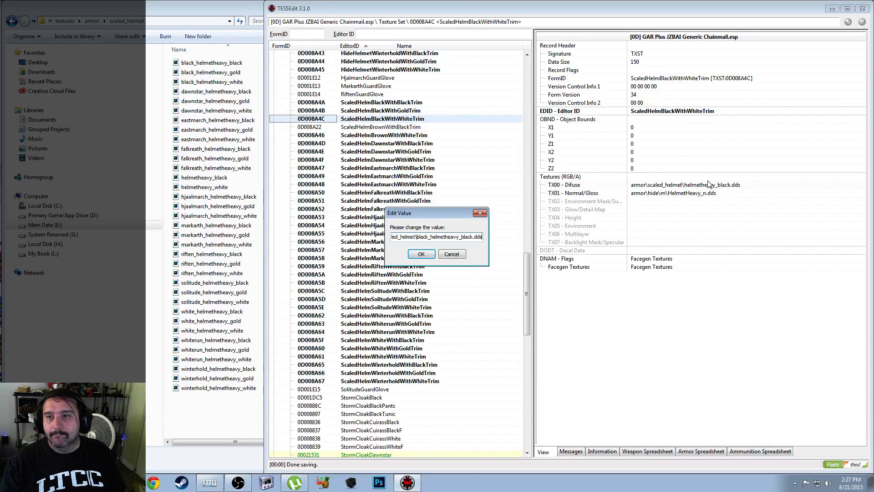
{"action": "key", "text": "shift+Left"}
{"action": "key", "text": "shift+Left"}
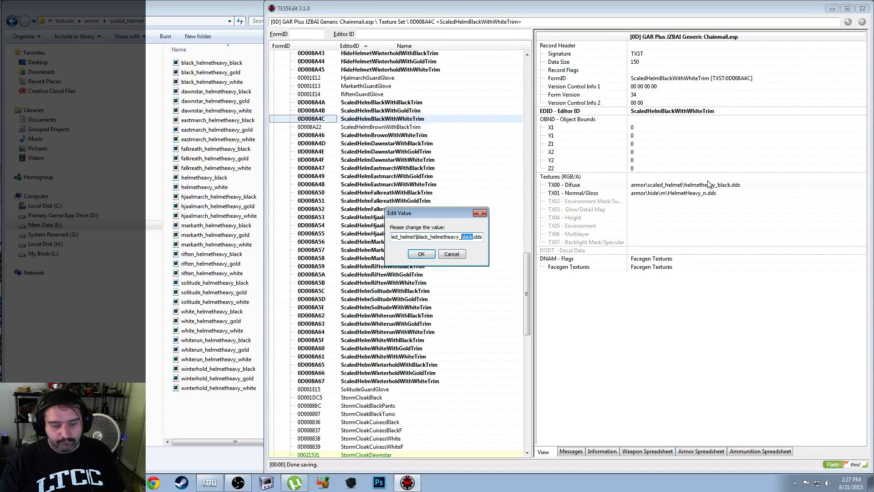
{"action": "type", "text": "white"}
{"action": "key", "text": "Return"}
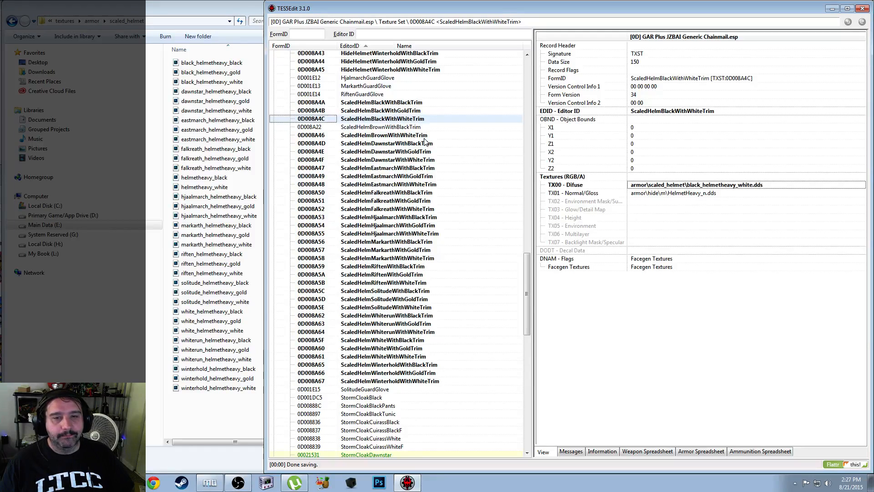
Check the ScaledHelmBrownWithBlackTrim record, and set the diffuse texture of ScaledHelmBrownWithWhiteTrim to armor\scaled_helmet\helmetheavy_white.dds
{"action": "left_click", "coordinate": [407, 128]}
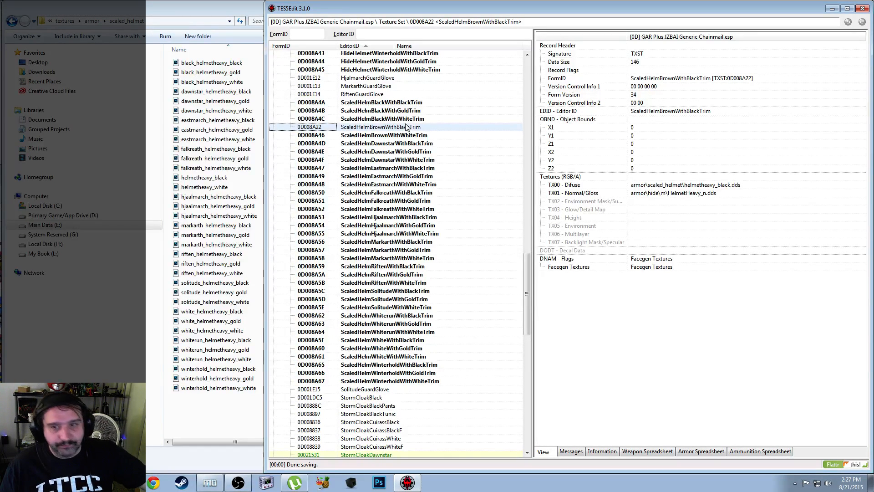
{"action": "left_click", "coordinate": [413, 137]}
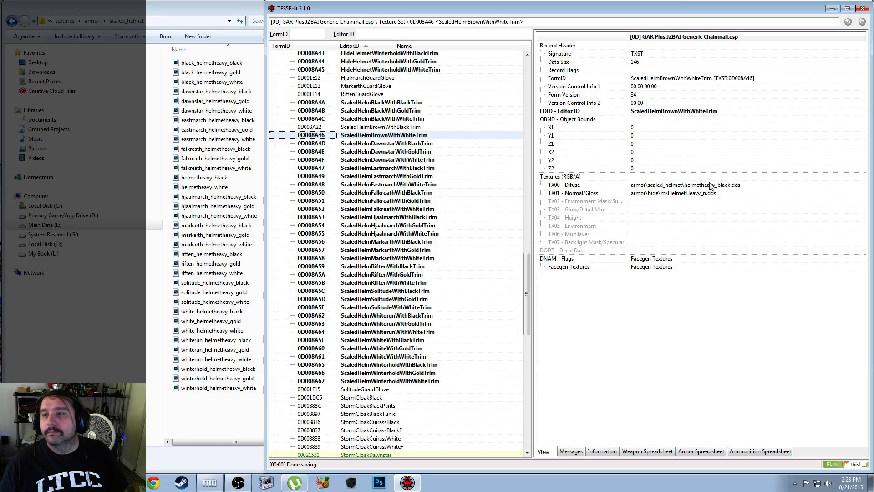
{"action": "right_click", "coordinate": [724, 185]}
{"action": "left_click", "coordinate": [747, 191]}
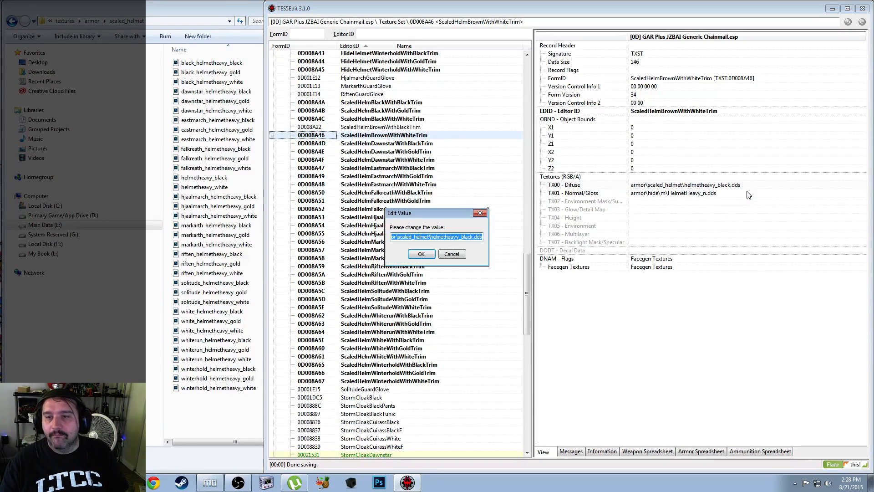
{"action": "key", "text": "End"}
{"action": "key", "text": "shift+Left"}
{"action": "key", "text": "shift+Left"}
{"action": "key", "text": "shift+Left"}
{"action": "key", "text": "shift+Left"}
{"action": "key", "text": "shift+Left"}
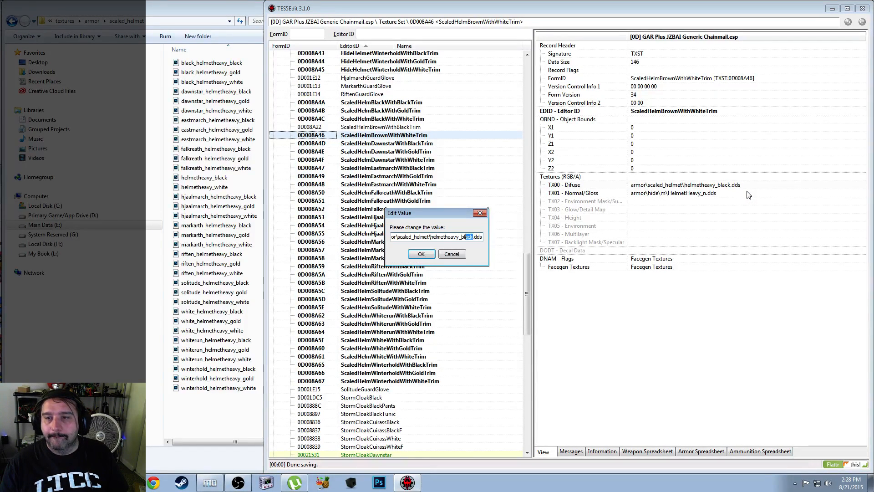
{"action": "type", "text": "wh"}
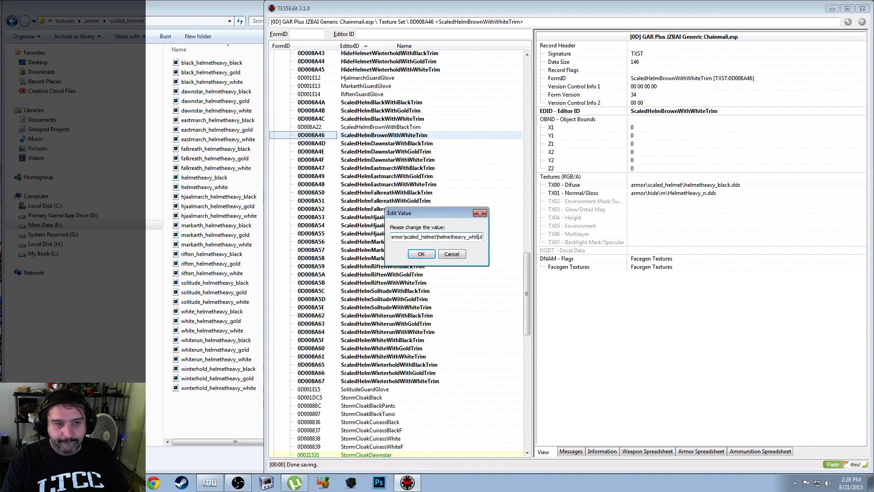
{"action": "type", "text": "ite"}
{"action": "key", "text": "Return"}
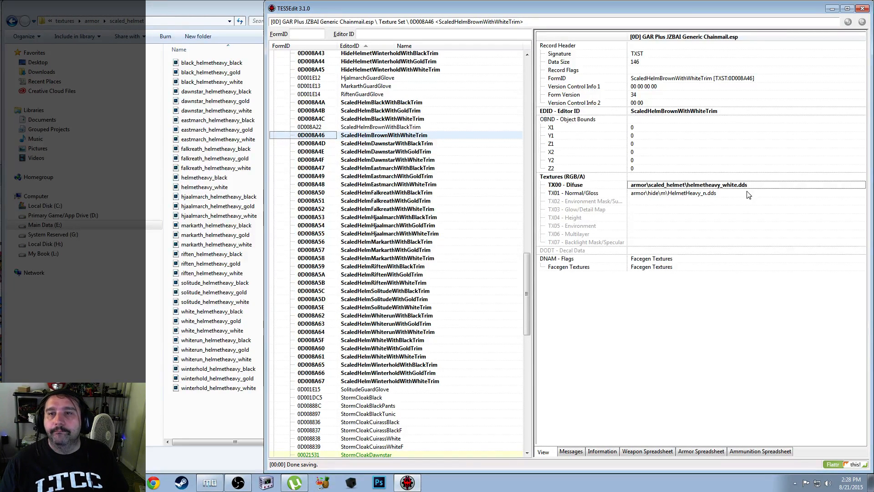
Set the diffuse texture of ScaledHelmDawnstarWithBlackTrim to armor\scaled_helmet\dawnstar_helmetheavy_black.dds, and copy the full new path
{"action": "key", "text": "Down"}
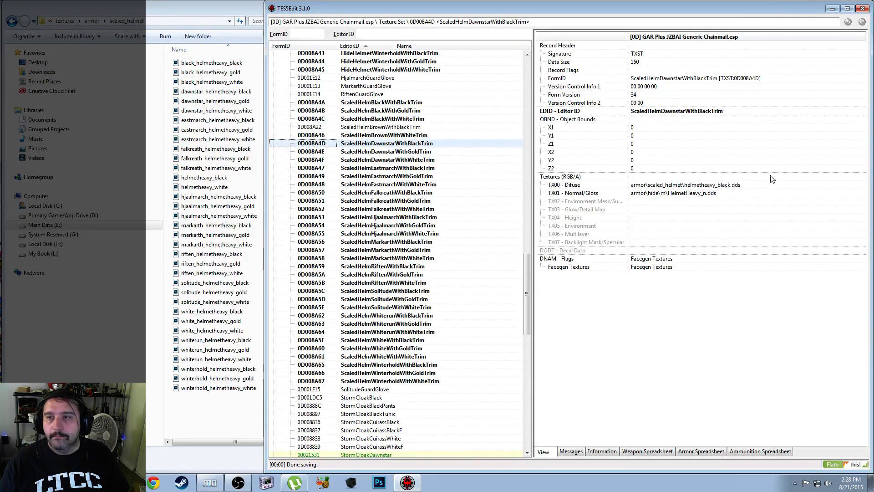
{"action": "right_click", "coordinate": [729, 185]}
{"action": "left_click", "coordinate": [726, 191]}
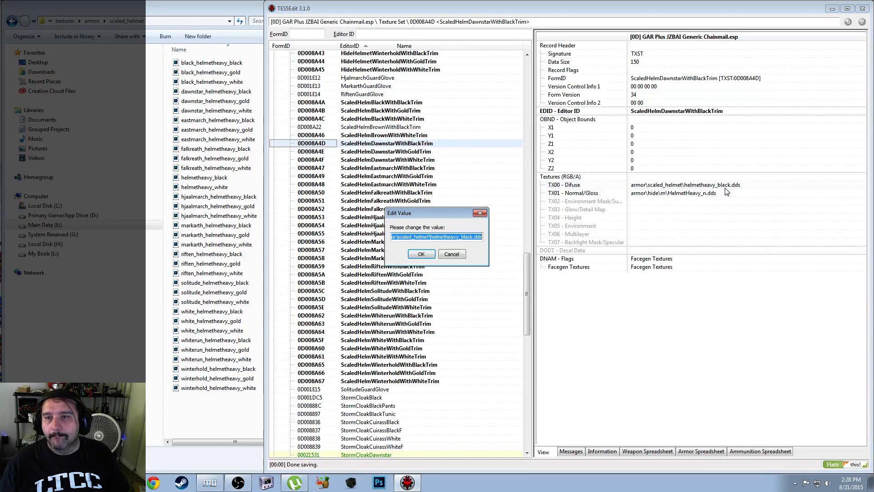
{"action": "key", "text": "ctrl+v"}
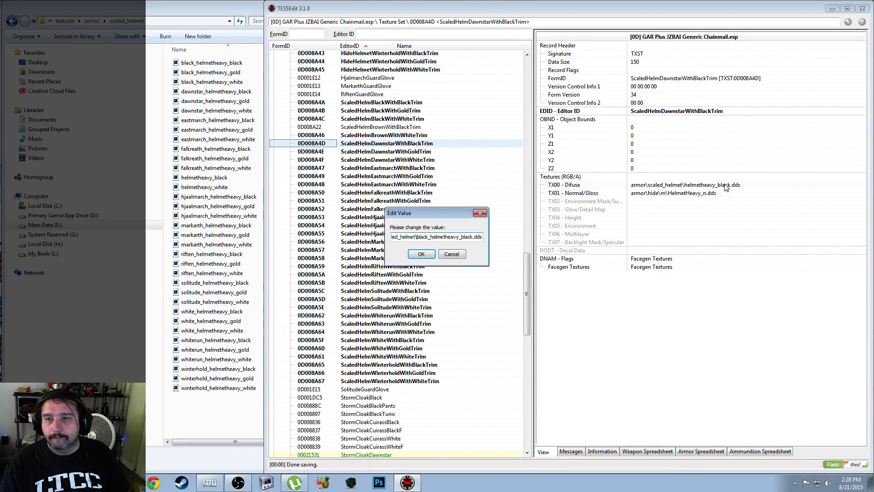
{"action": "key", "text": "shift+Right"}
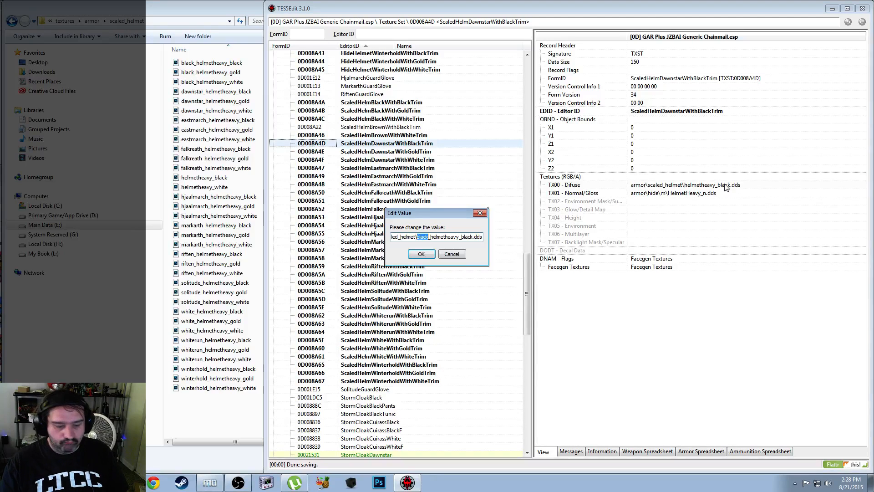
{"action": "type", "text": "dawnsta"}
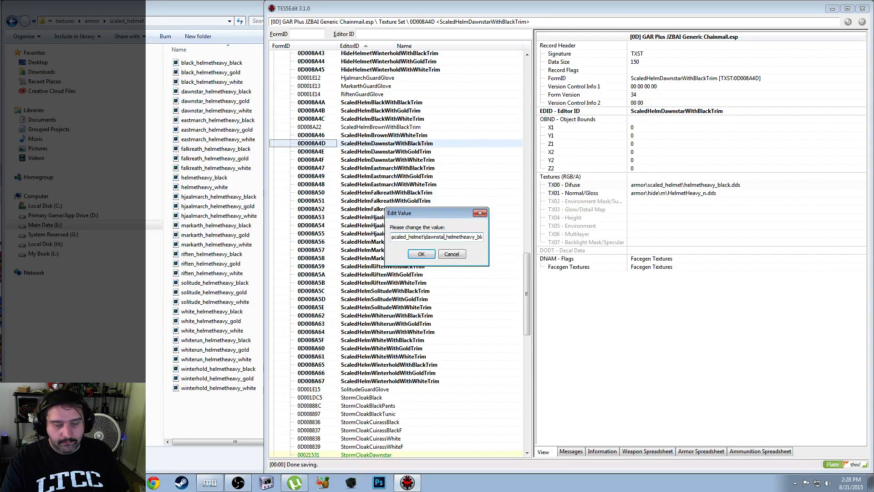
{"action": "type", "text": "r"}
{"action": "key", "text": "ctrl+a"}
{"action": "key", "text": "ctrl+c"}
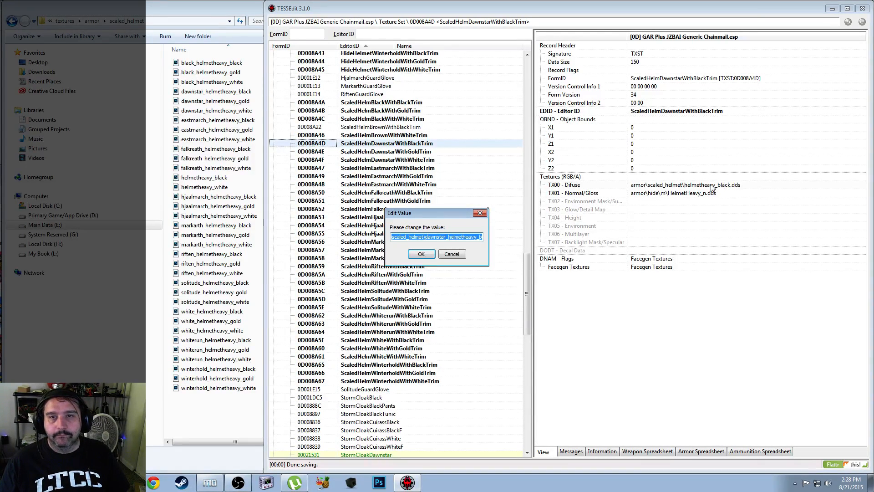
{"action": "left_click", "coordinate": [421, 254]}
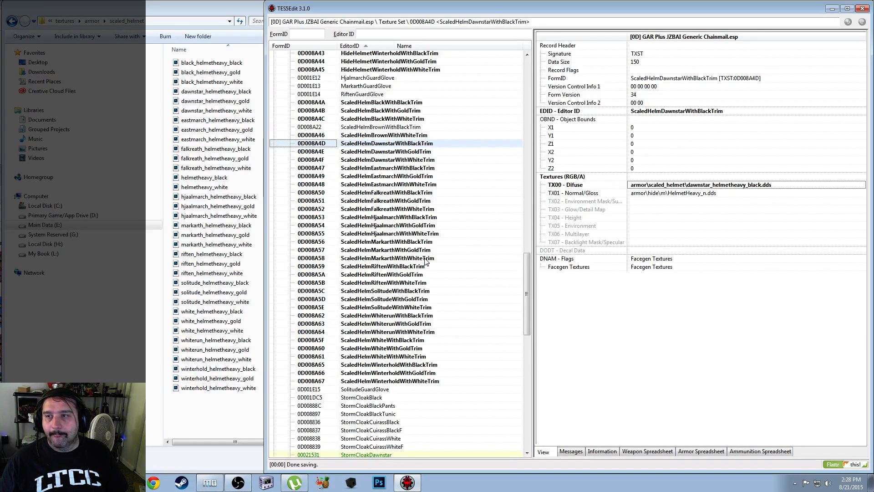
Set the diffuse texture of ScaledHelmDawnstarWithGoldTrim to armor\scaled_helmet\dawnstar_helmetheavy_gold.dds, reusing the copied path
{"action": "left_click", "coordinate": [409, 153]}
{"action": "right_click", "coordinate": [733, 187]}
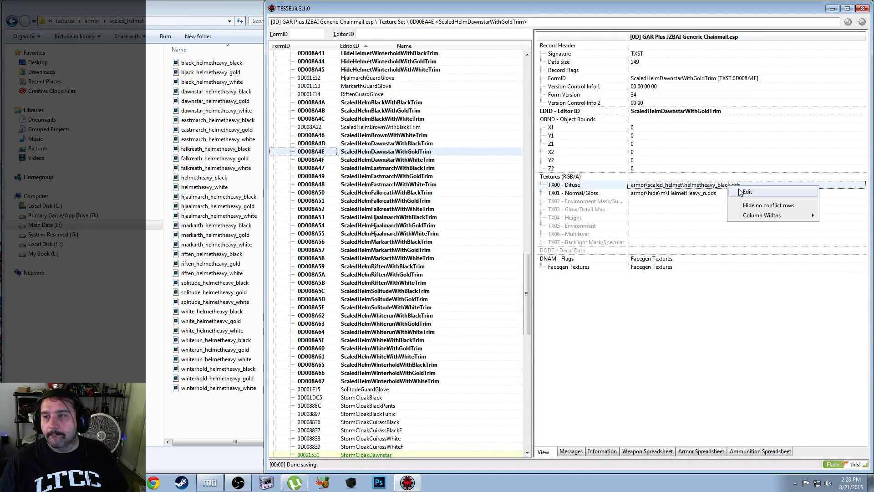
{"action": "left_click", "coordinate": [740, 189]}
{"action": "key", "text": "ctrl+v"}
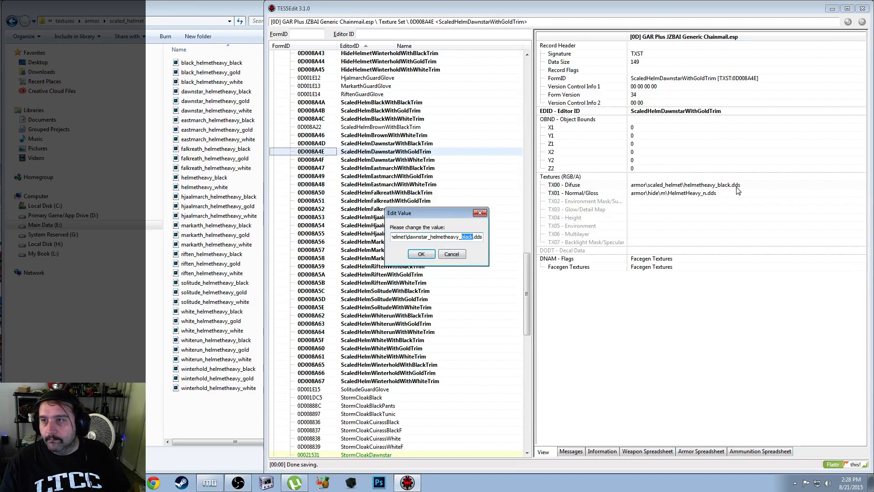
{"action": "type", "text": "gold"}
{"action": "key", "text": "Return"}
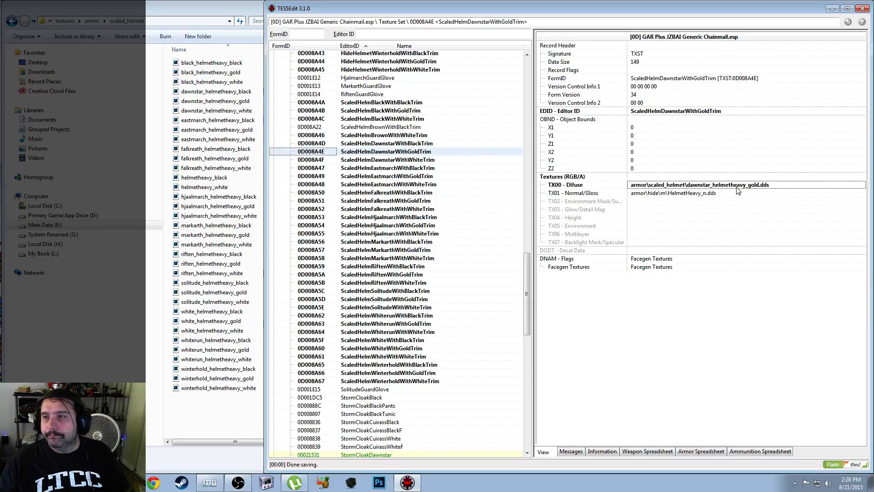
Set the diffuse texture of ScaledHelmDawnstarWithWhiteTrim to armor\scaled_helmet\dawnstar_helmetheavy_white.dds, reusing the copied path
{"action": "left_click", "coordinate": [418, 160]}
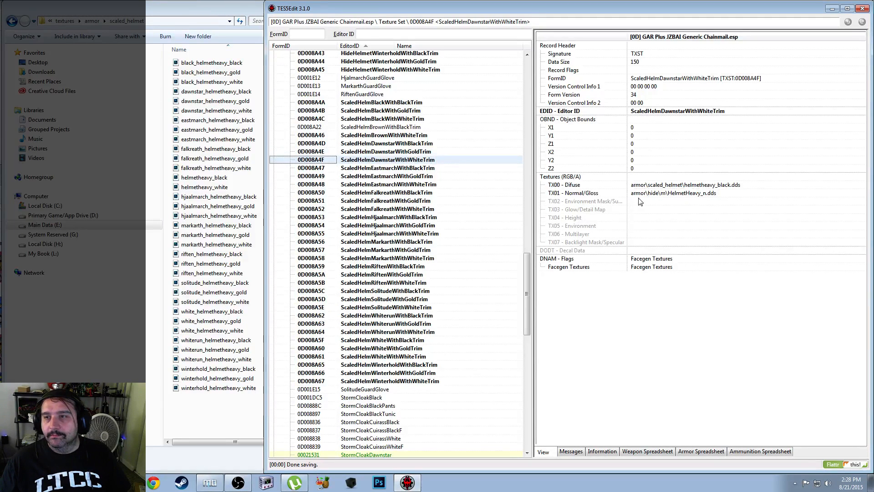
{"action": "right_click", "coordinate": [656, 185]}
{"action": "left_click", "coordinate": [663, 190]}
{"action": "key", "text": "ctrl+v"}
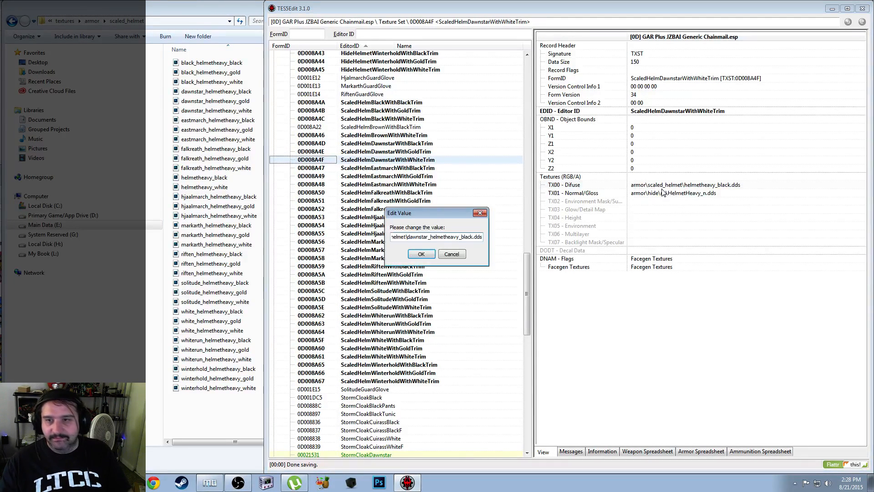
{"action": "key", "text": "shift+Left"}
{"action": "key", "text": "shift+Left"}
{"action": "key", "text": "shift+Left"}
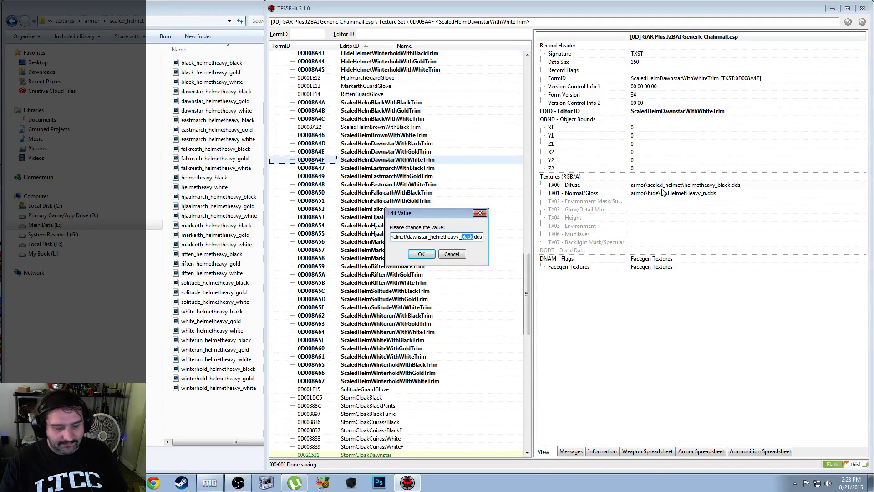
{"action": "type", "text": "white"}
{"action": "key", "text": "Return"}
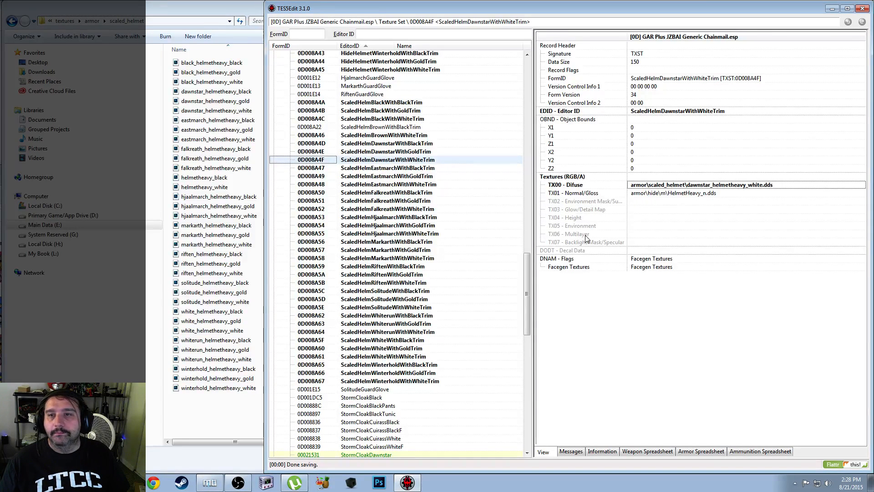
Set the diffuse texture of ScaledHelmEastmarchWithBlackTrim to armor\scaled_helmet\eastmarch_helmetheavy_black.dds, and copy the full new path
{"action": "left_click", "coordinate": [423, 168]}
{"action": "right_click", "coordinate": [667, 184]}
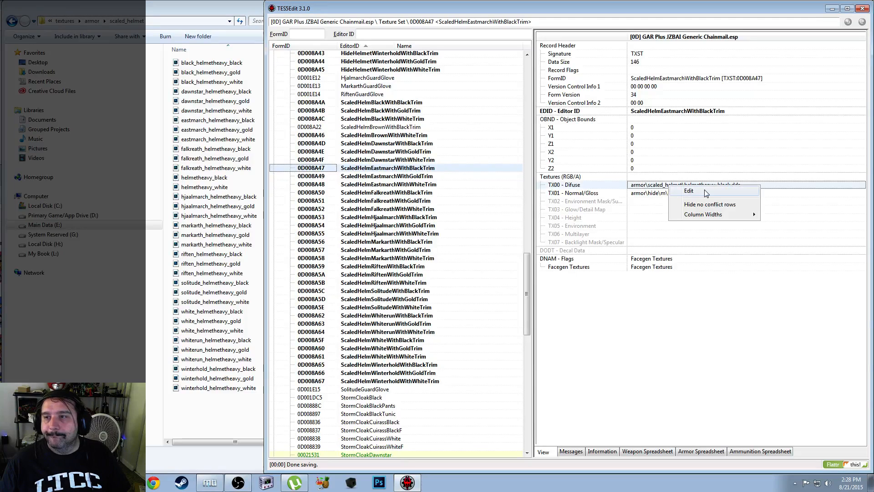
{"action": "left_click", "coordinate": [704, 190]}
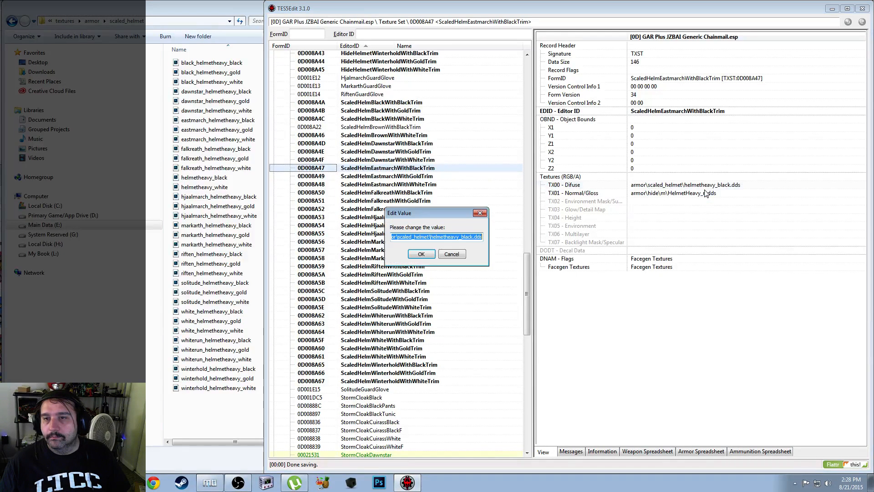
{"action": "key", "text": "ctrl+v"}
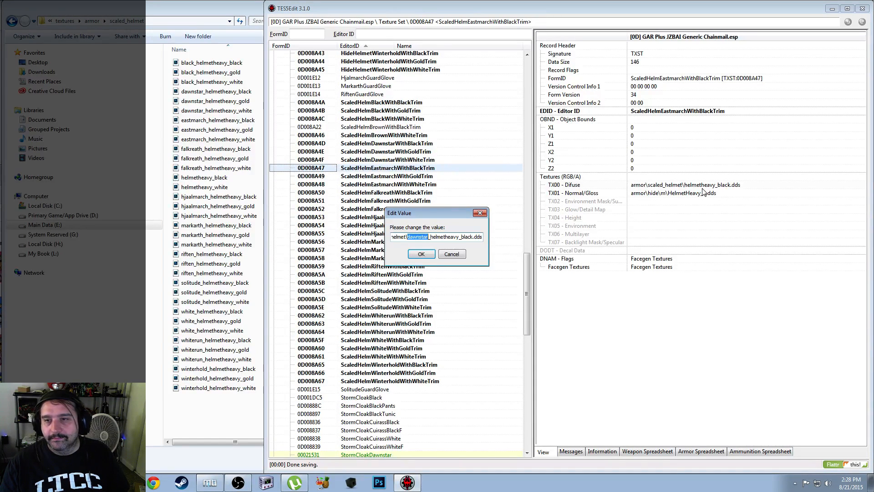
{"action": "type", "text": "eastma"}
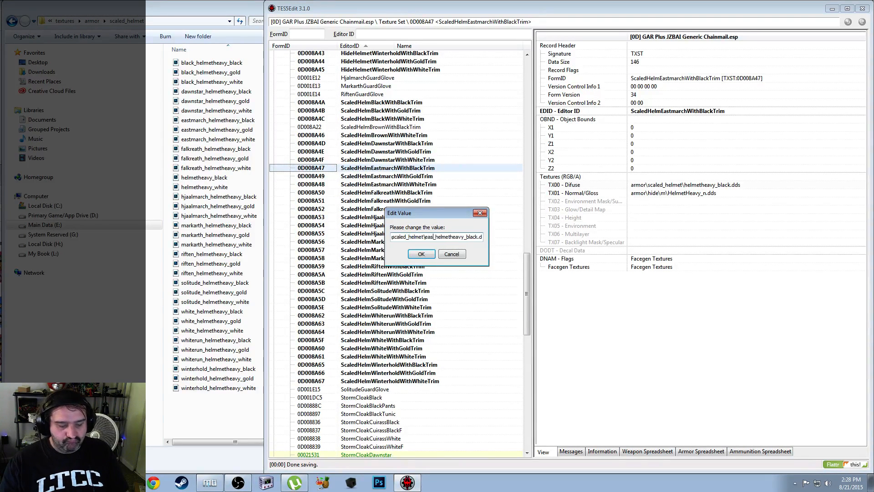
{"action": "type", "text": "rch"}
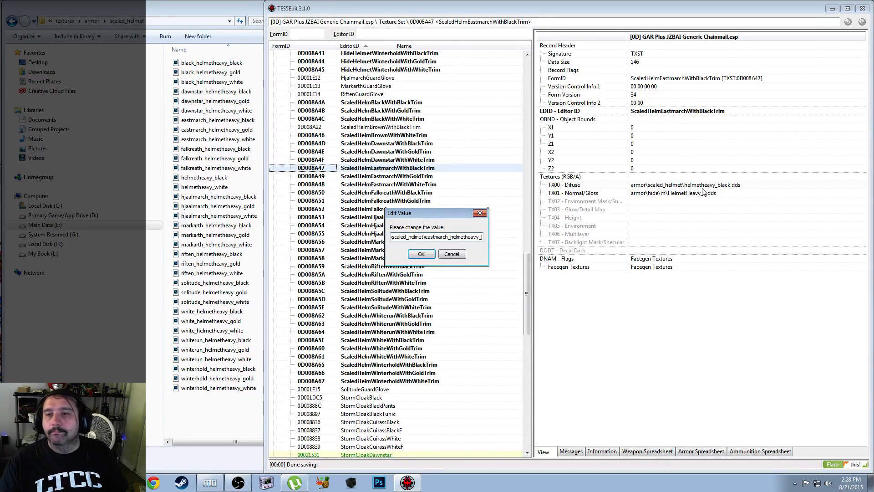
{"action": "key", "text": "ctrl+a"}
{"action": "key", "text": "ctrl+c"}
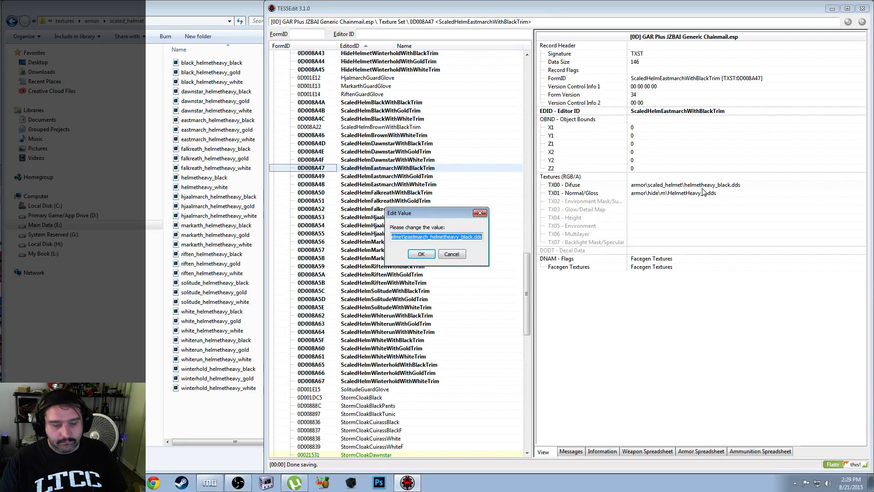
{"action": "key", "text": "Return"}
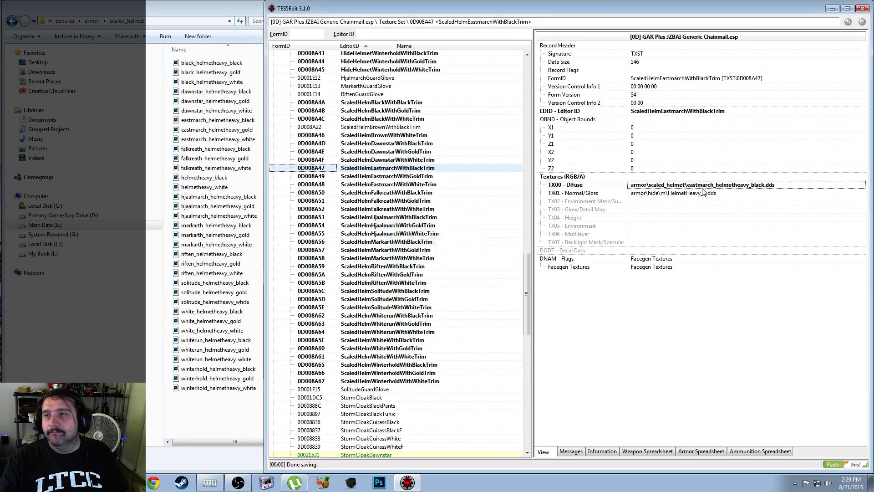
Set the diffuse texture of ScaledHelmEastmarchWithGoldTrim to armor\scaled_helmet\eastmarch_helmetheavy_gold.dds, reusing the copied path
{"action": "left_click", "coordinate": [455, 176]}
{"action": "right_click", "coordinate": [647, 186]}
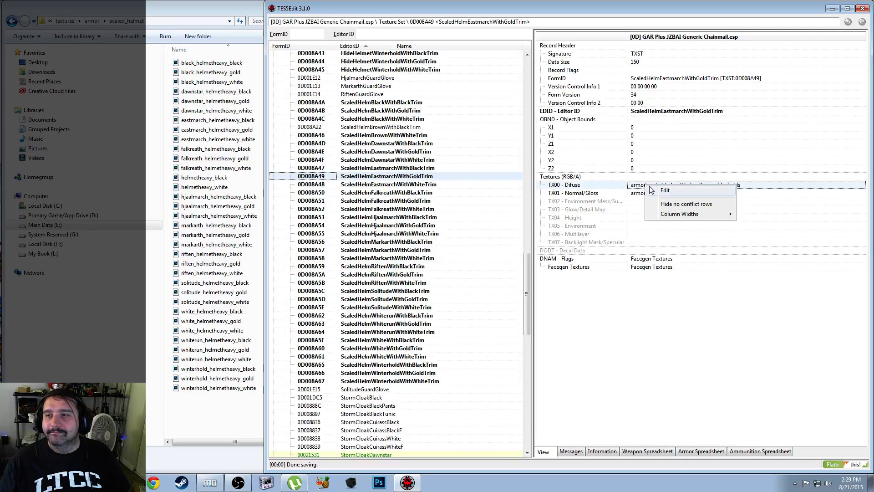
{"action": "left_click", "coordinate": [664, 190]}
{"action": "key", "text": "ctrl+v"}
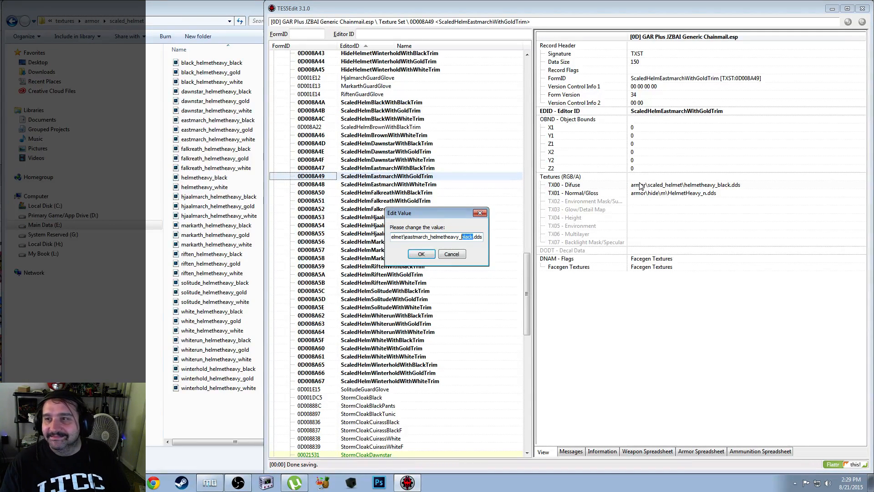
{"action": "type", "text": "gold"}
{"action": "key", "text": "Return"}
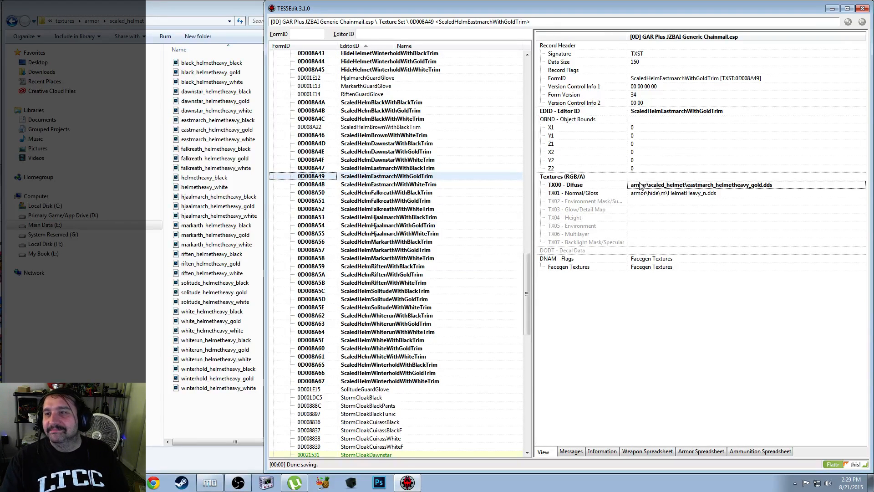
Set the diffuse texture of ScaledHelmEastmarchWithWhiteTrim to armor\scaled_helmet\eastmarch_helmetheavy_white.dds, reusing the copied path
{"action": "left_click", "coordinate": [423, 185]}
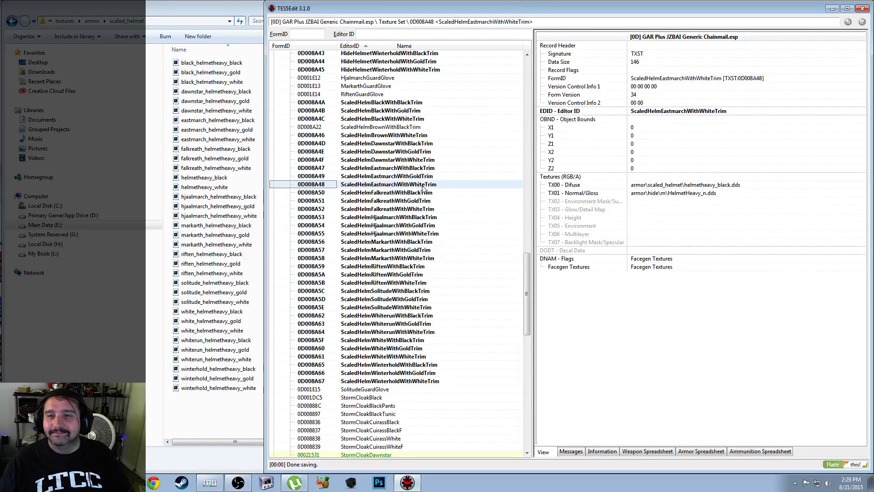
{"action": "right_click", "coordinate": [729, 184]}
{"action": "left_click", "coordinate": [747, 191]}
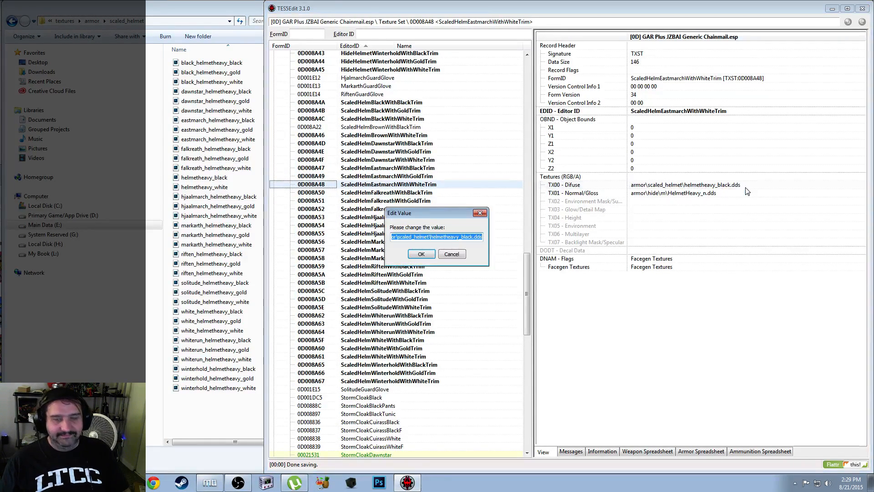
{"action": "key", "text": "ctrl+v"}
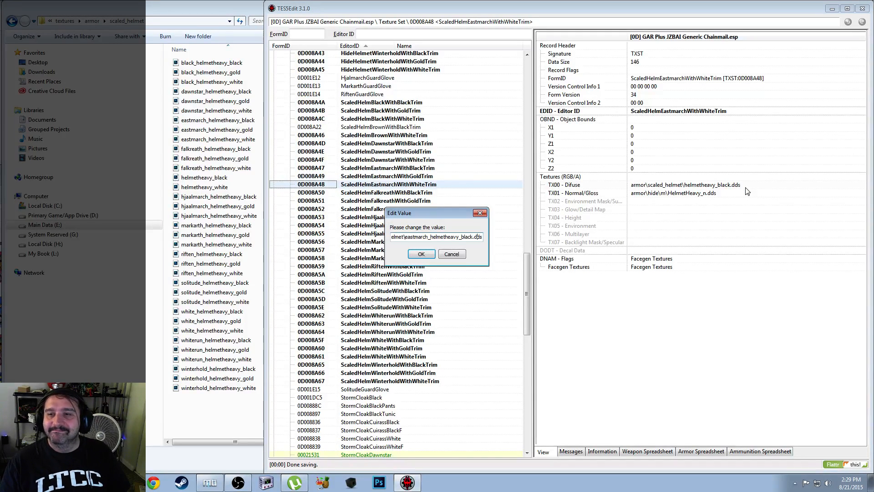
{"action": "key", "text": "Left"}
{"action": "key", "text": "Left"}
{"action": "key", "text": "Left"}
{"action": "key", "text": "Left"}
{"action": "key", "text": "shift+Left"}
{"action": "key", "text": "shift+Left"}
{"action": "key", "text": "shift+Left"}
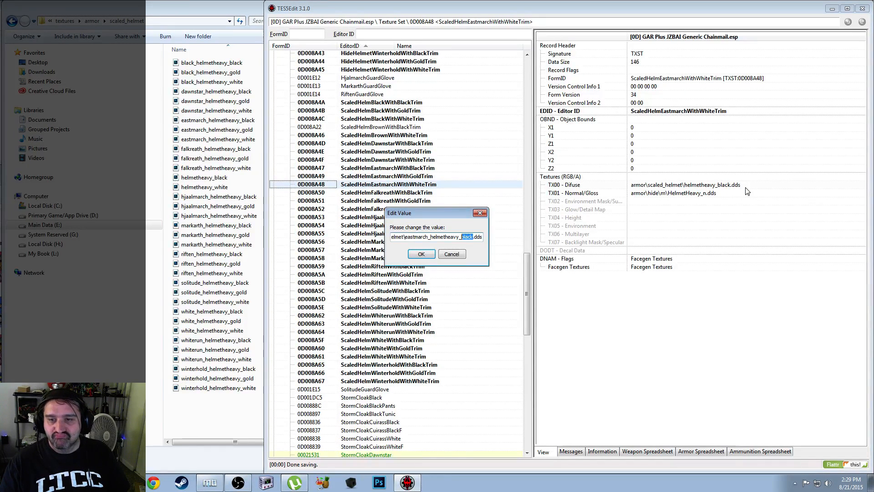
{"action": "type", "text": "white"}
{"action": "key", "text": "Return"}
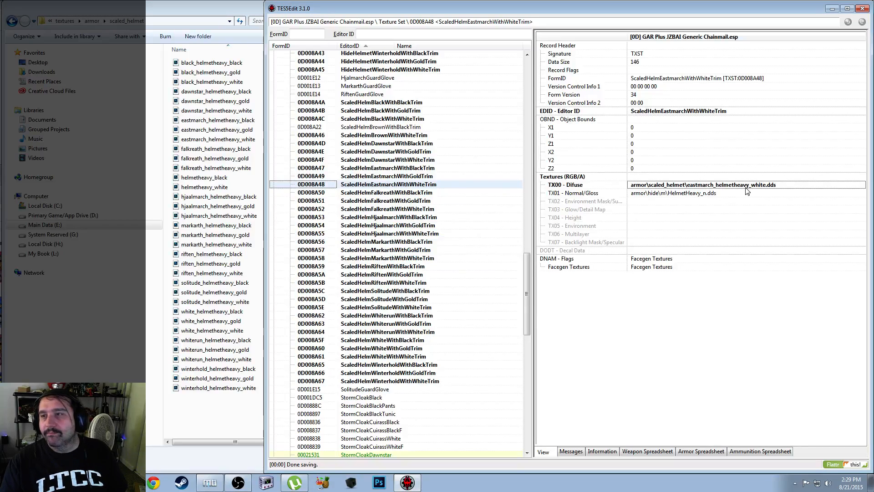
Set the diffuse texture of ScaledHelmFalkreathWithBlackTrim to armor\scaled_helmet\falkreath_helmetheavy_black.dds, and copy the full new path
{"action": "left_click", "coordinate": [381, 194]}
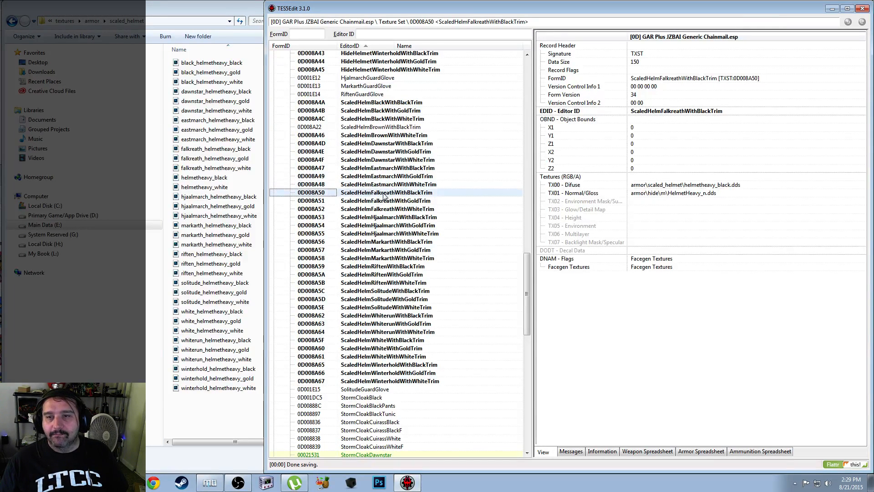
{"action": "right_click", "coordinate": [693, 186]}
{"action": "left_click", "coordinate": [711, 192]}
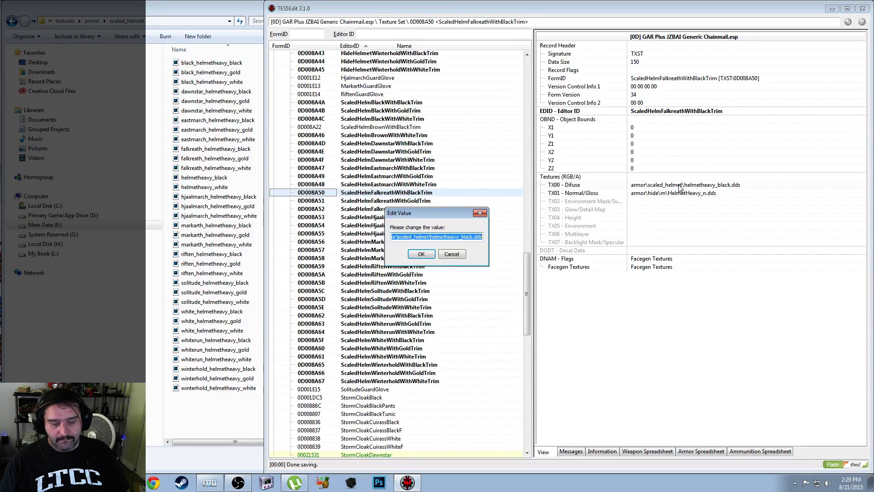
{"action": "key", "text": "ctrl+v"}
{"action": "key", "text": "Left"}
{"action": "key", "text": "Left"}
{"action": "key", "text": "Left"}
{"action": "key", "text": "Left"}
{"action": "key", "text": "Left"}
{"action": "key", "text": "Left"}
{"action": "key", "text": "Left"}
{"action": "key", "text": "Left"}
{"action": "key", "text": "Left"}
{"action": "key", "text": "Left"}
{"action": "key", "text": "Left"}
{"action": "key", "text": "Left"}
{"action": "key", "text": "Left"}
{"action": "key", "text": "Left"}
{"action": "key", "text": "Left"}
{"action": "key", "text": "Left"}
{"action": "key", "text": "Left"}
{"action": "key", "text": "Left"}
{"action": "key", "text": "Left"}
{"action": "key", "text": "Left"}
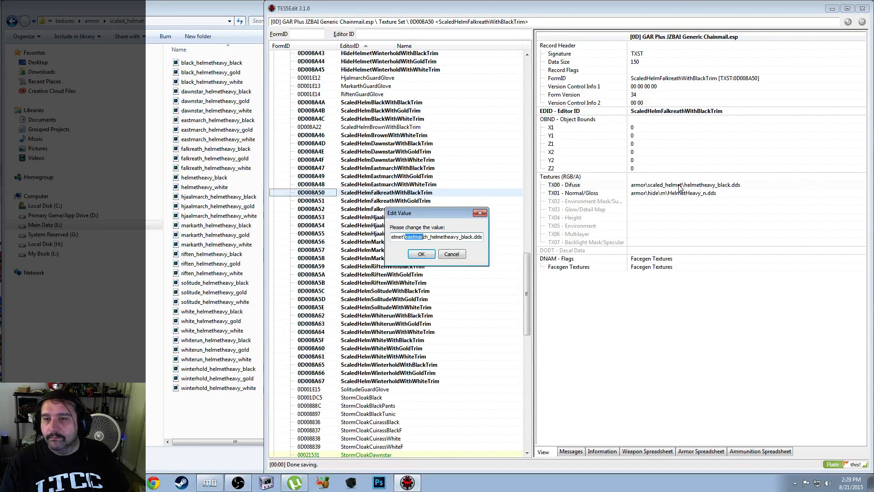
{"action": "type", "text": "falkreat"}
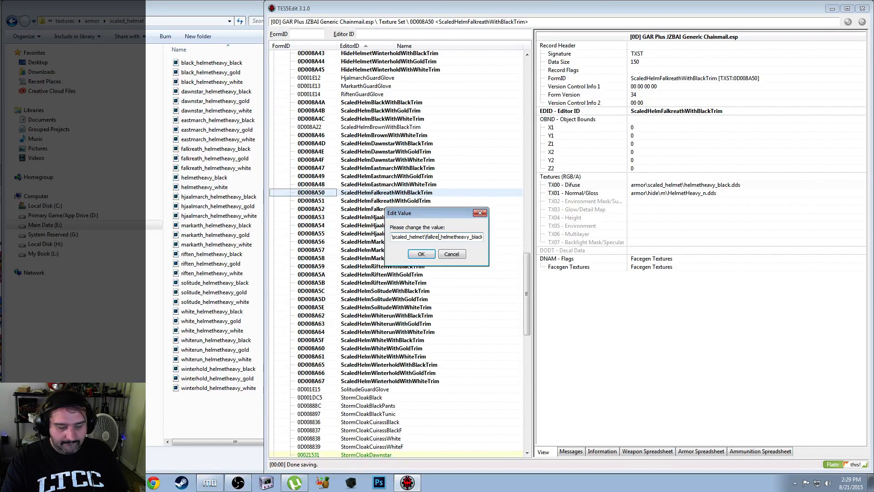
{"action": "type", "text": "h"}
{"action": "key", "text": "ctrl+a"}
{"action": "key", "text": "ctrl+c"}
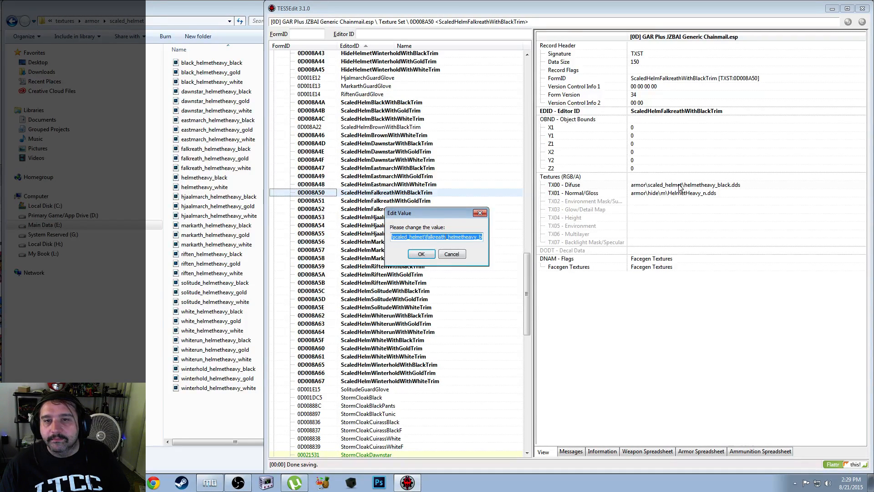
{"action": "key", "text": "Return"}
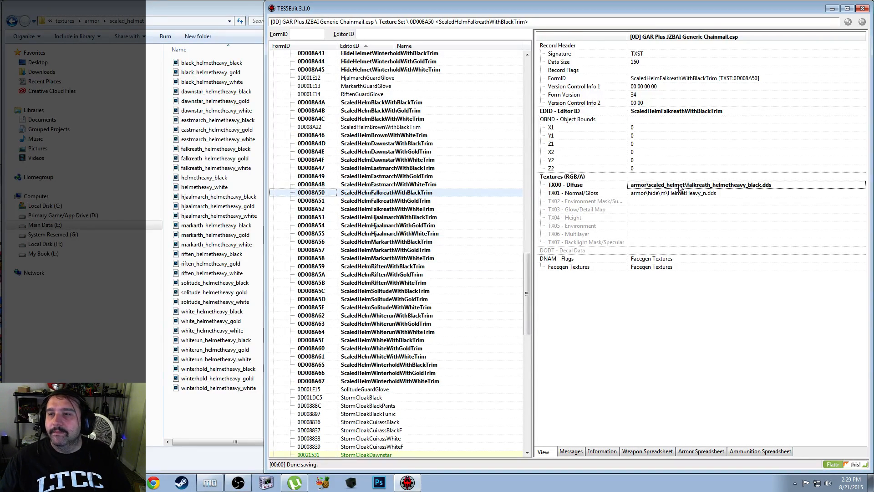
Set the diffuse texture of ScaledHelmFalkreathWithGoldTrim to armor\scaled_helmet\falkreath_helmetheavy_gold.dds, reusing the copied path
{"action": "left_click", "coordinate": [415, 202]}
{"action": "right_click", "coordinate": [676, 187]}
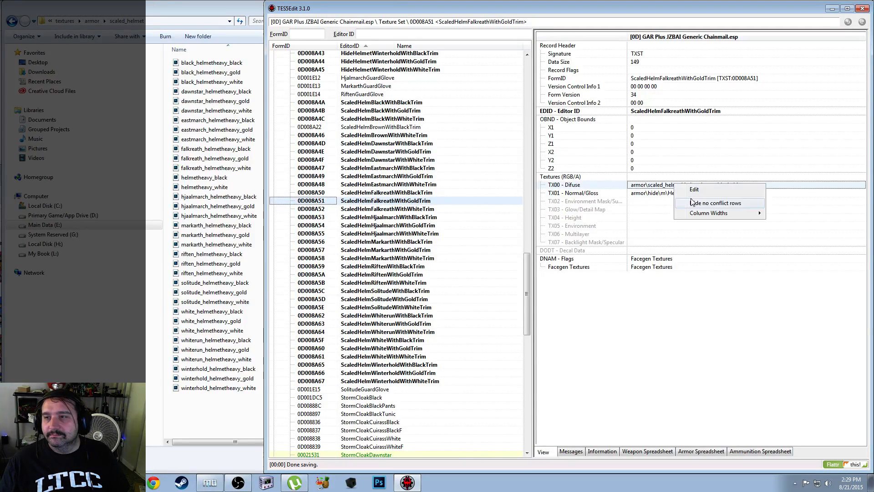
{"action": "left_click", "coordinate": [688, 191]}
{"action": "key", "text": "ctrl+v"}
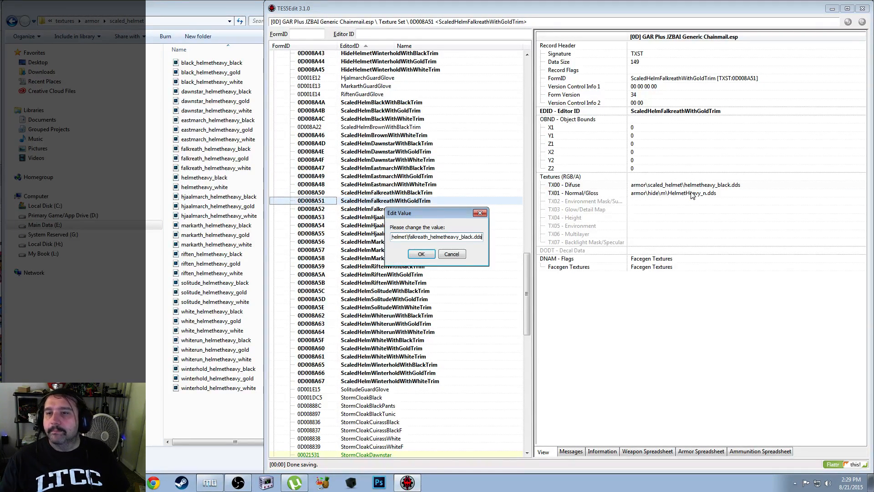
{"action": "key", "text": "Left"}
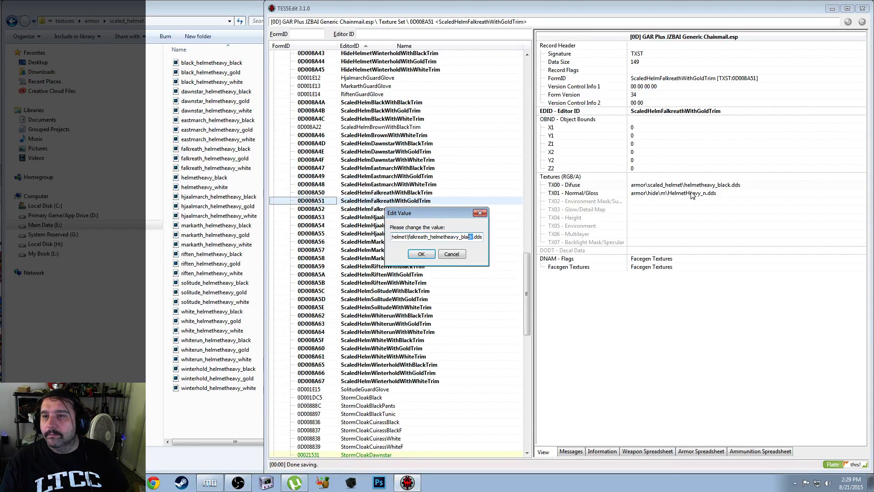
{"action": "type", "text": "gold"}
{"action": "key", "text": "Return"}
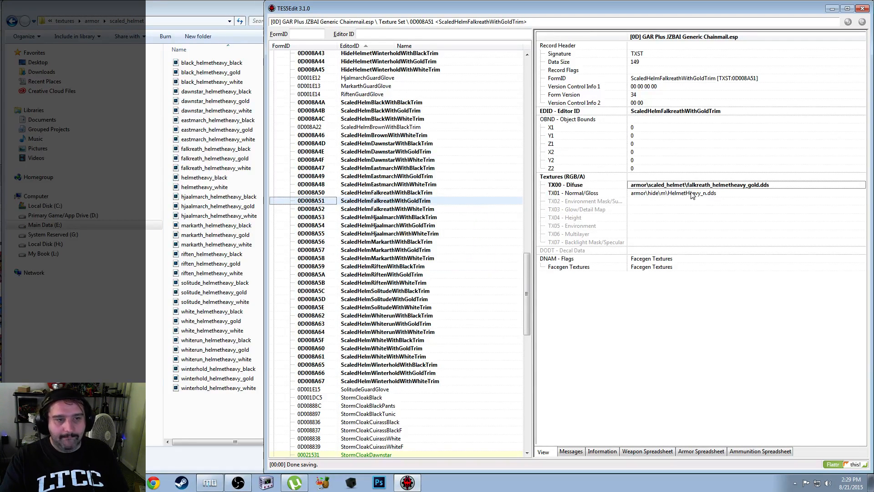
Set the diffuse texture of ScaledHelmFalkreathWithWhiteTrim to armor\scaled_helmet\falkreath_helmetheavy_white.dds, reusing the copied path
{"action": "left_click", "coordinate": [402, 211]}
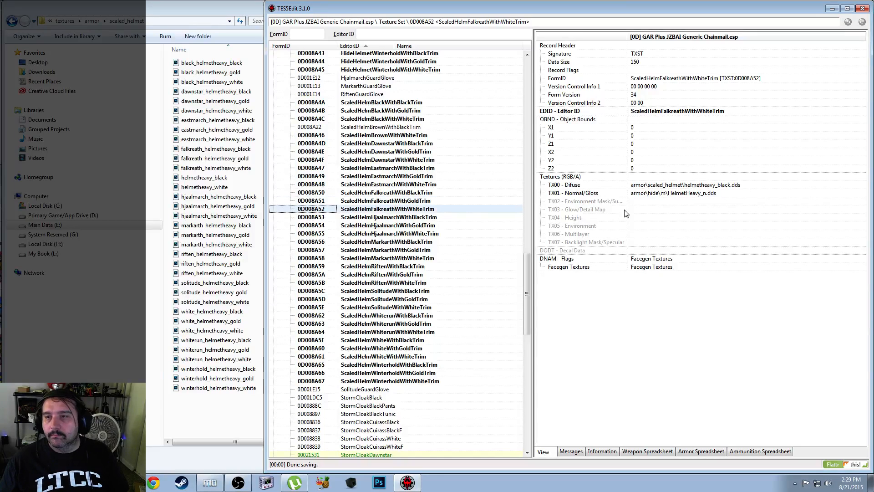
{"action": "right_click", "coordinate": [637, 185]}
{"action": "left_click", "coordinate": [650, 189]}
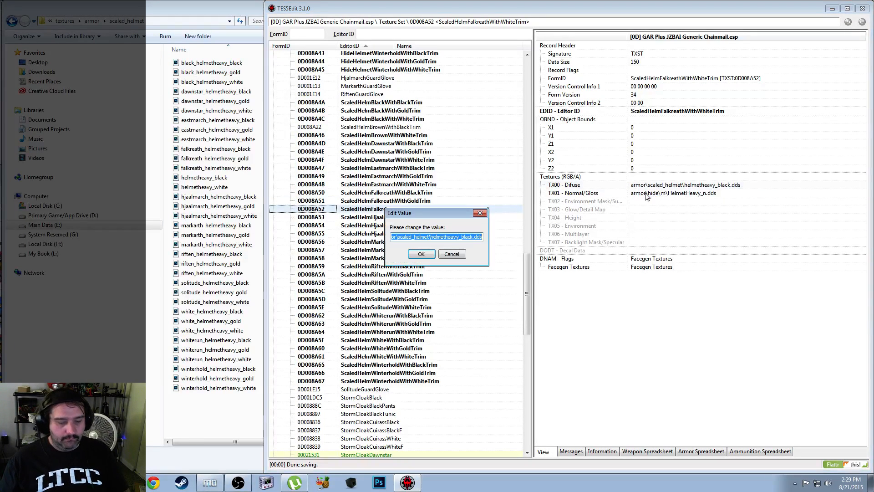
{"action": "key", "text": "ctrl+v"}
{"action": "key", "text": "shift+Left"}
{"action": "key", "text": "shift+Left"}
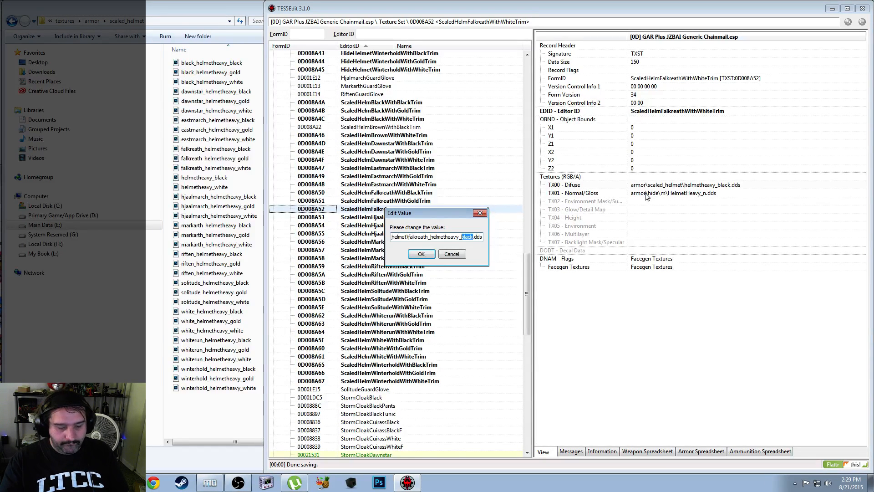
{"action": "type", "text": "white"}
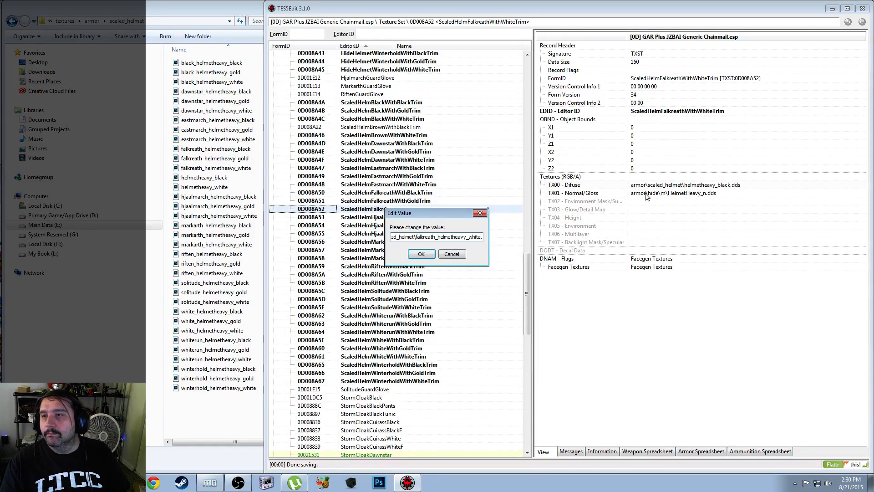
{"action": "key", "text": "Return"}
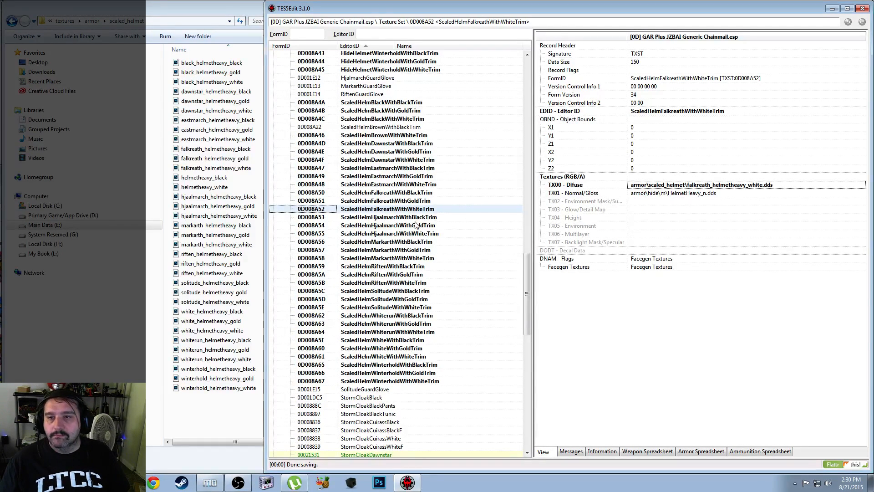
Set the diffuse texture of ScaledHelmHjaalmarchWithBlackTrim to armor\scaled_helmet\hjaalmarch_helmetheavy_black.dds, and copy the full new path
{"action": "left_click", "coordinate": [415, 218]}
{"action": "right_click", "coordinate": [672, 185]}
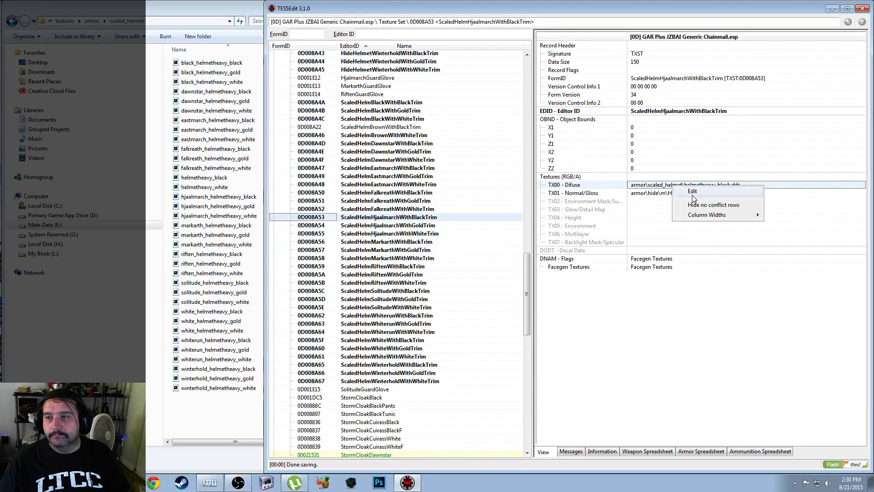
{"action": "left_click", "coordinate": [690, 199]}
{"action": "key", "text": "ctrl+v"}
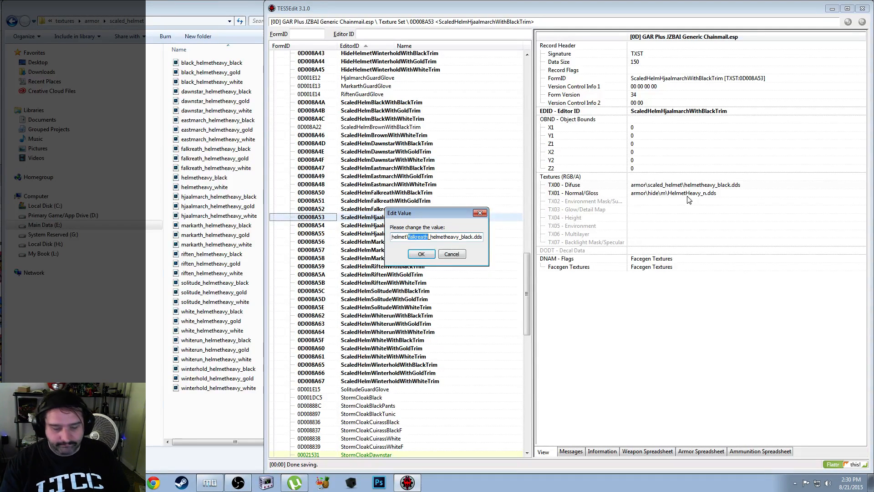
{"action": "type", "text": "h"}
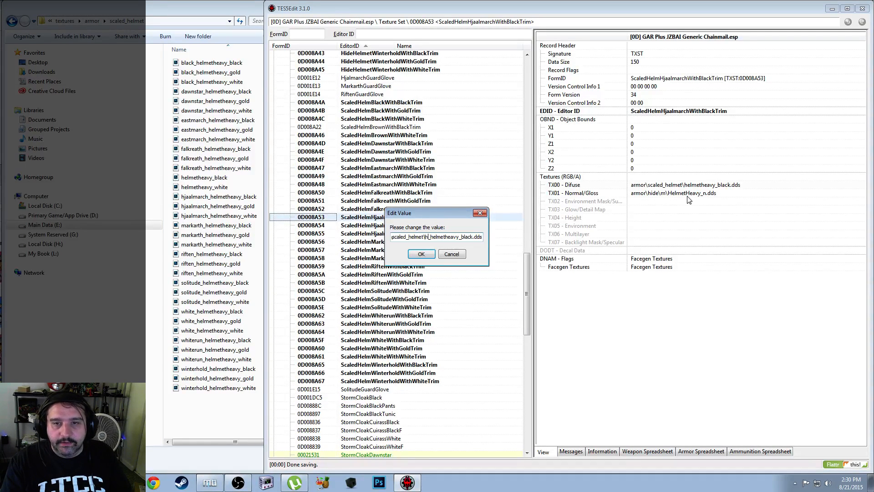
{"action": "type", "text": "jaalmarch"}
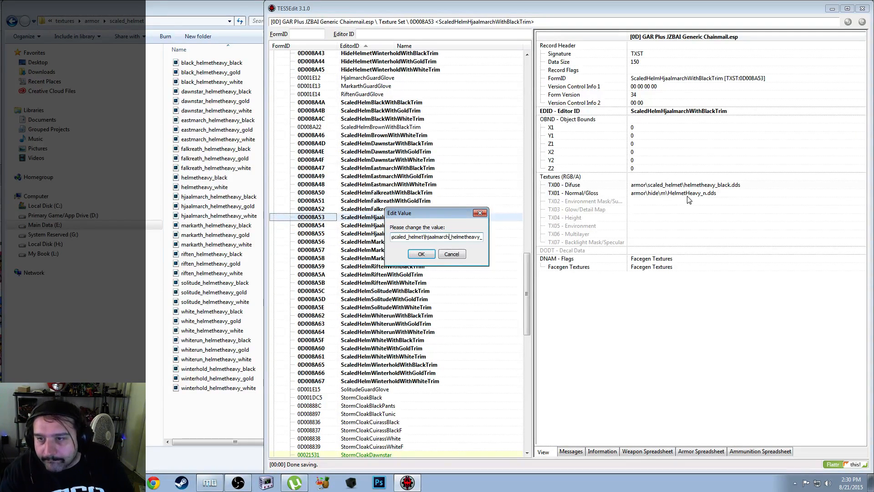
{"action": "key", "text": "ctrl+a"}
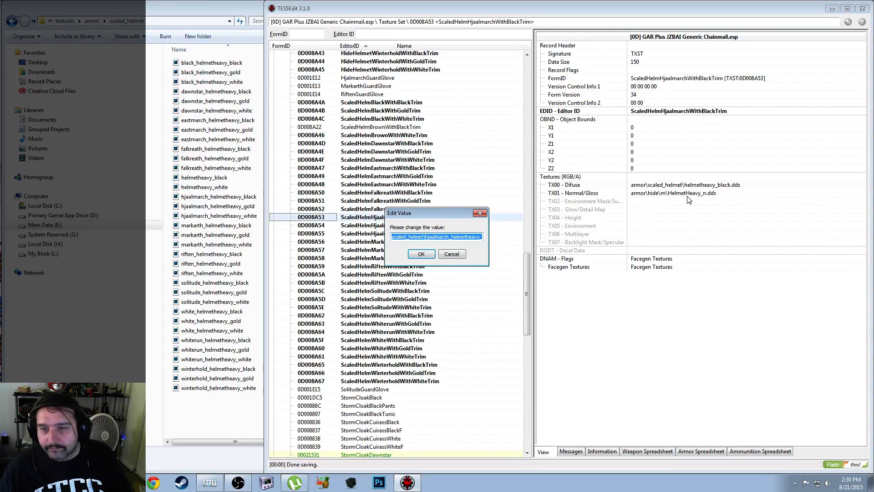
{"action": "key", "text": "Return"}
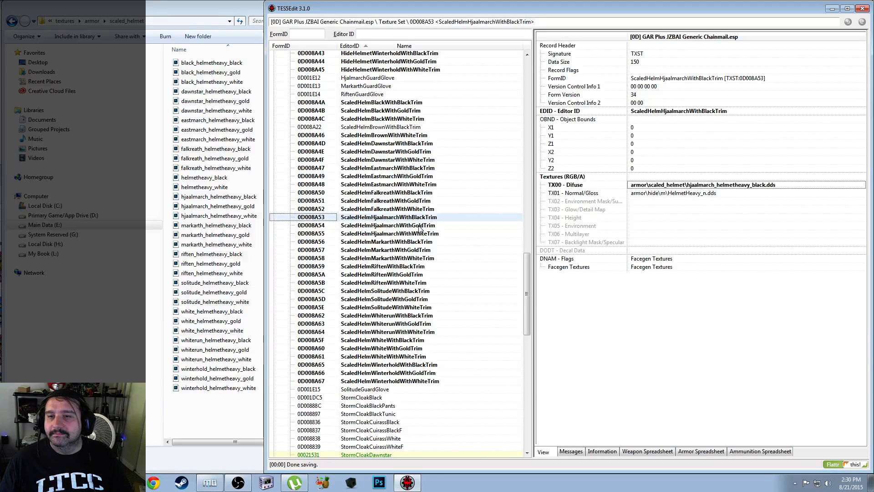
Set the diffuse texture of ScaledHelmHjaalmarchWithGoldTrim to armor\scaled_helmet\hjaalmarch_helmetheavy_gold.dds, reusing the copied path
{"action": "left_click", "coordinate": [421, 226]}
{"action": "right_click", "coordinate": [673, 183]}
{"action": "left_click", "coordinate": [680, 189]}
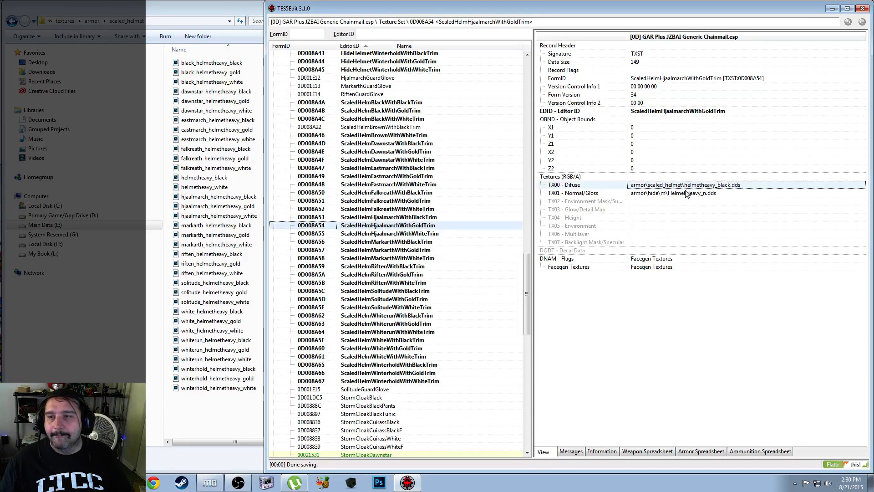
{"action": "key", "text": "ctrl+v"}
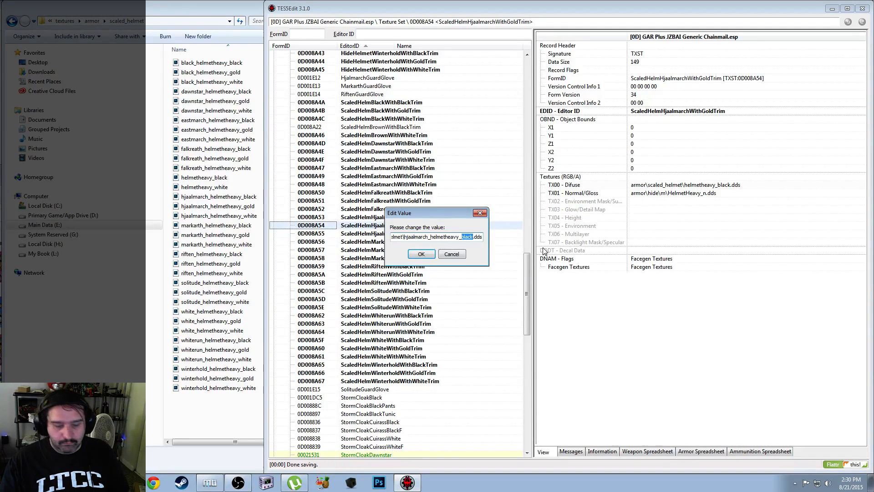
{"action": "type", "text": "gold"}
{"action": "key", "text": "Return"}
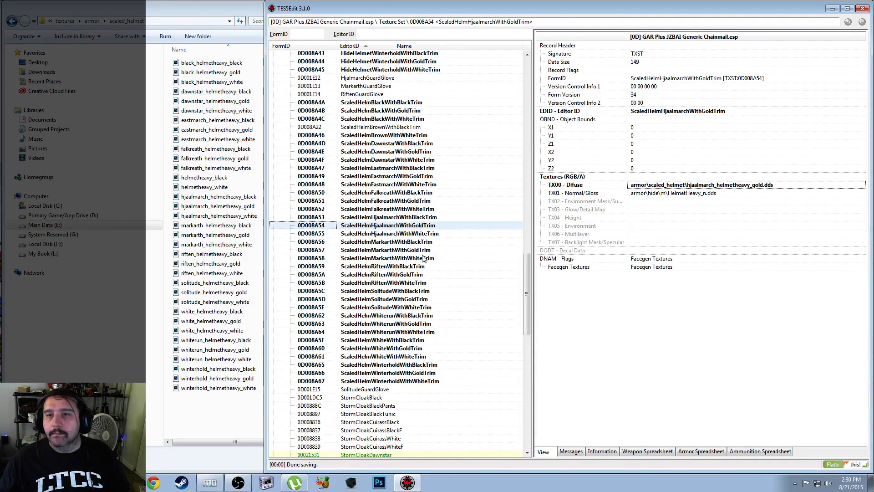
Set the diffuse texture of ScaledHelmHjaalmarchWithWhiteTrim to armor\scaled_helmet\hjaalmarch_helmetheavy_white.dds, reusing the copied path
{"action": "left_click", "coordinate": [415, 233]}
{"action": "right_click", "coordinate": [692, 194]}
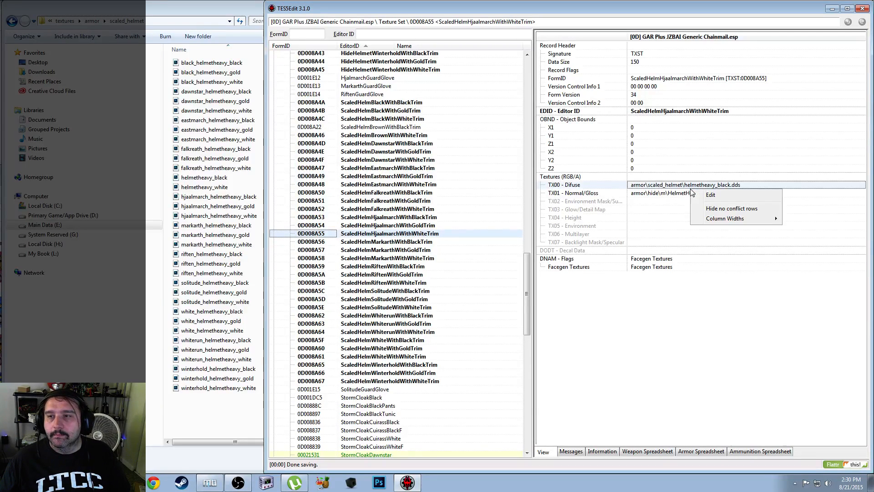
{"action": "left_click", "coordinate": [707, 197]}
{"action": "type", "text": "armor\\scaled_helmet\\hjaalmarch_helmetheavy_black.dds"}
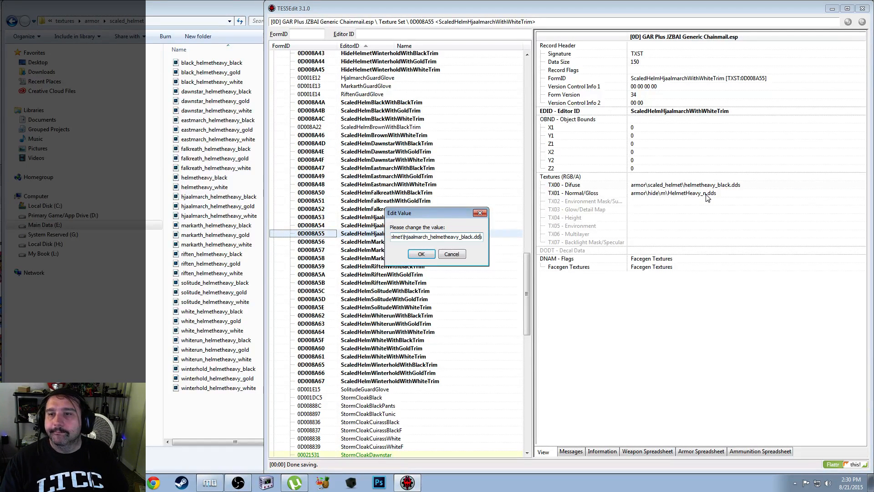
{"action": "key", "text": "shift+Left"}
{"action": "key", "text": "shift+Left"}
{"action": "key", "text": "shift+Left"}
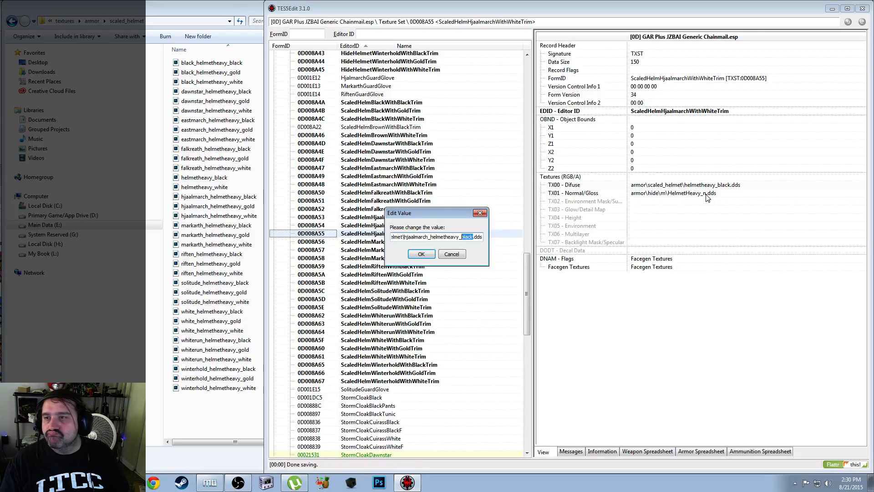
{"action": "type", "text": "whit"}
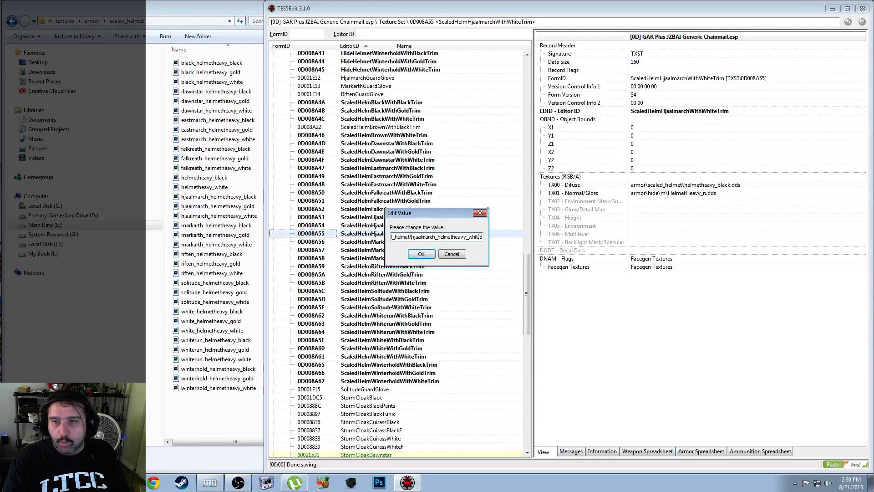
{"action": "type", "text": "e"}
{"action": "key", "text": "Return"}
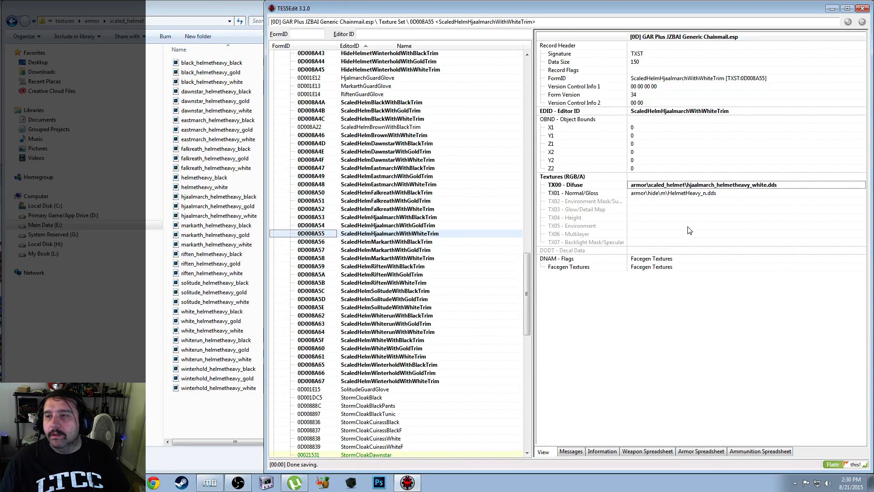
Save the changes to GAR Plus JZBAI Generic Chainmail.esp with plugin backup enabled, and show the ScaledHelmMarkarthWithBlackTrim record
{"action": "left_click", "coordinate": [419, 241]}
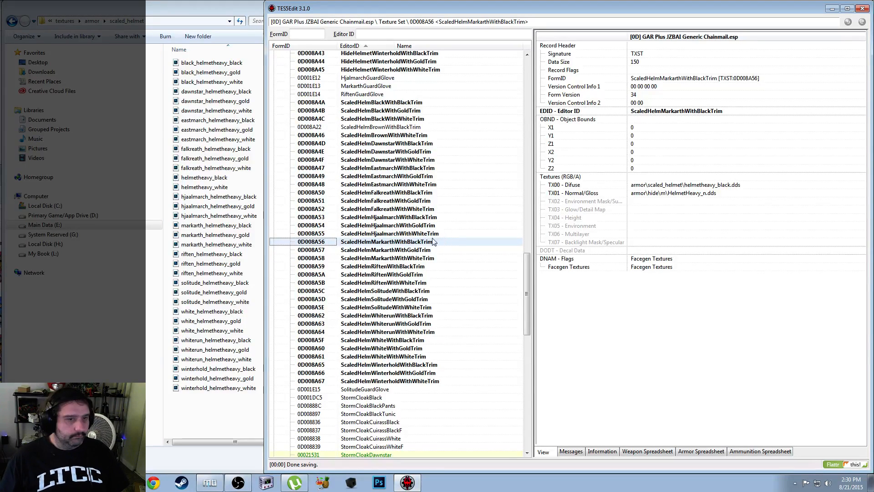
{"action": "key", "text": "ctrl+s"}
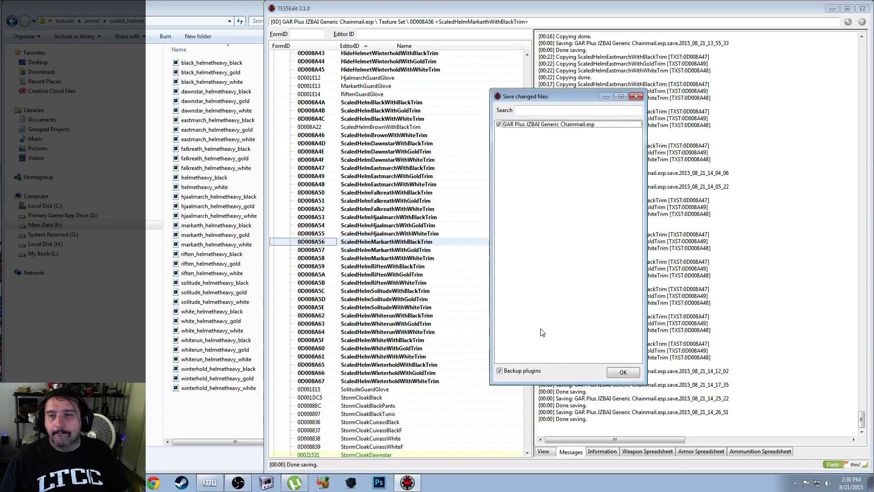
{"action": "left_click", "coordinate": [622, 371]}
{"action": "left_click", "coordinate": [372, 242]}
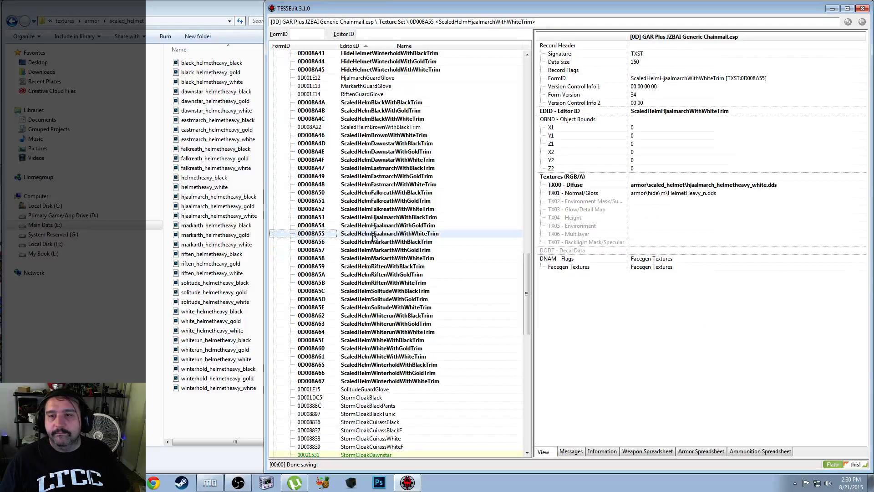
Mute System Sounds in the Windows volume mixer and close the mixer
{"action": "left_click", "coordinate": [828, 483]}
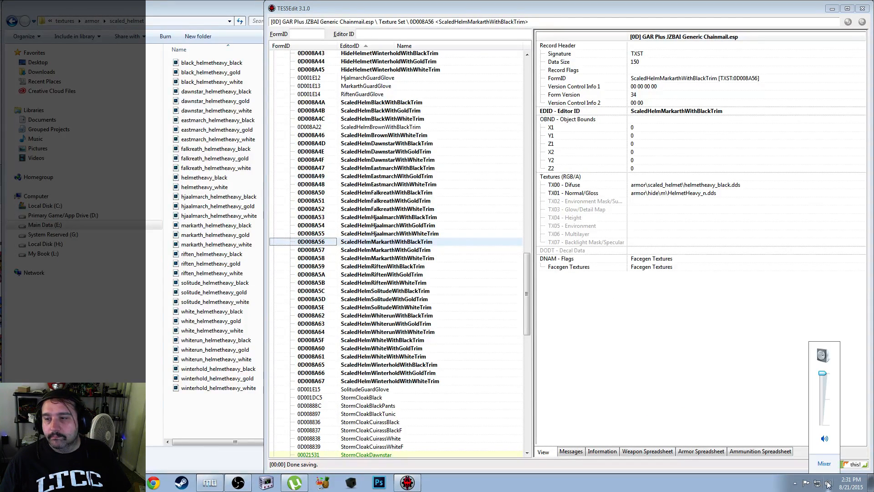
{"action": "left_click", "coordinate": [824, 463]}
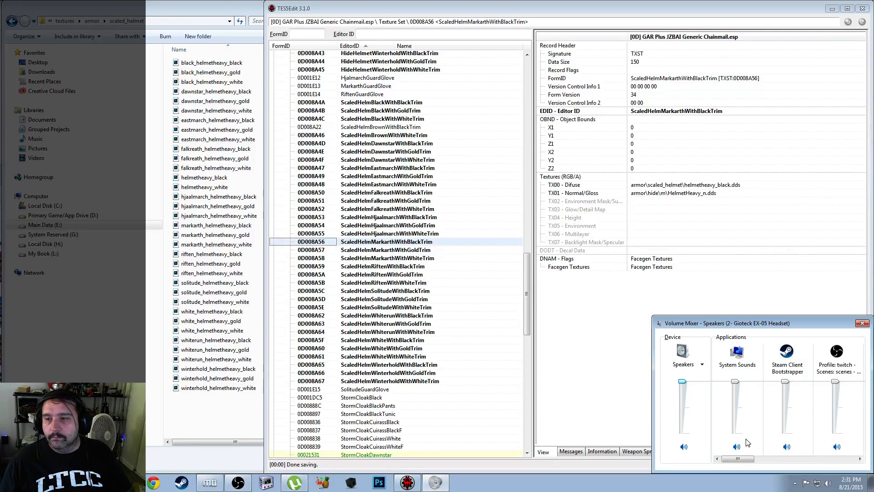
{"action": "left_click", "coordinate": [736, 446]}
{"action": "left_click", "coordinate": [861, 324]}
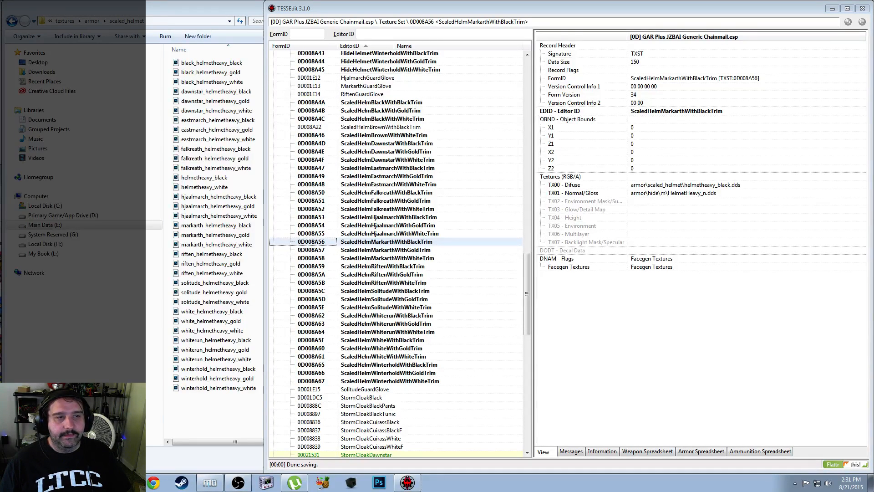
Switch to the browser, like the YouTube video "Super Saw Bros. #22 - Another Satisfied Victim", and start its playback
{"action": "key", "text": "alt+Tab"}
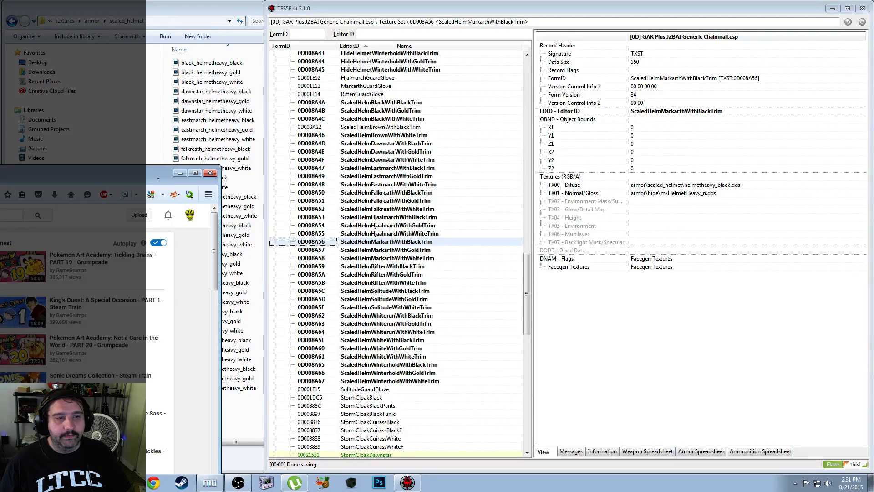
{"action": "left_click_drag", "start_coordinate": [0, 178], "coordinate": [441, 96]}
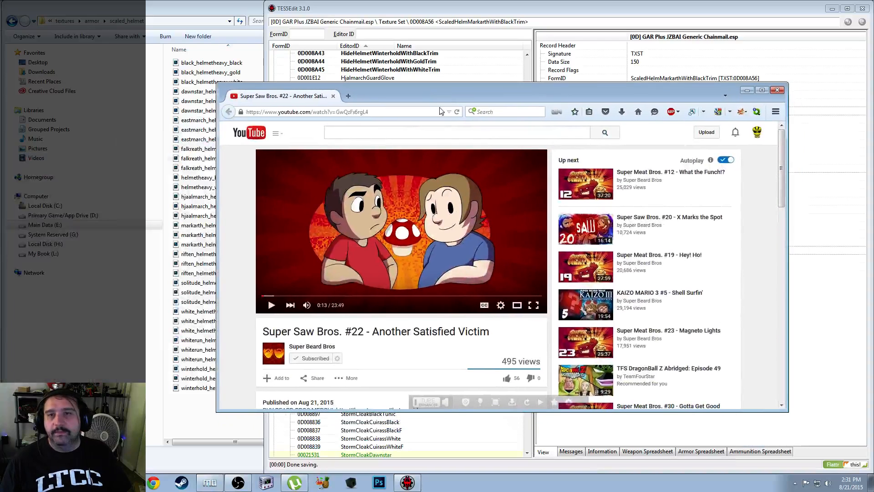
{"action": "left_click", "coordinate": [508, 377]}
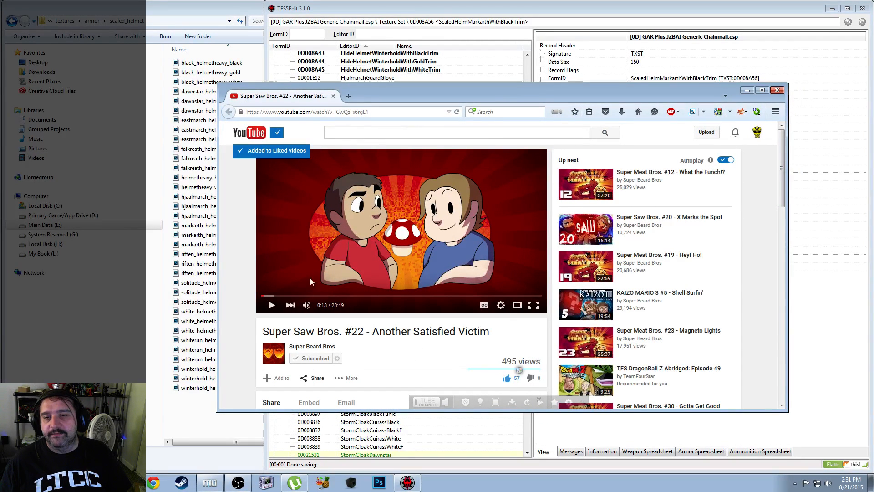
{"action": "left_click", "coordinate": [359, 246]}
{"action": "left_click_drag", "start_coordinate": [558, 89], "coordinate": [0, 170]}
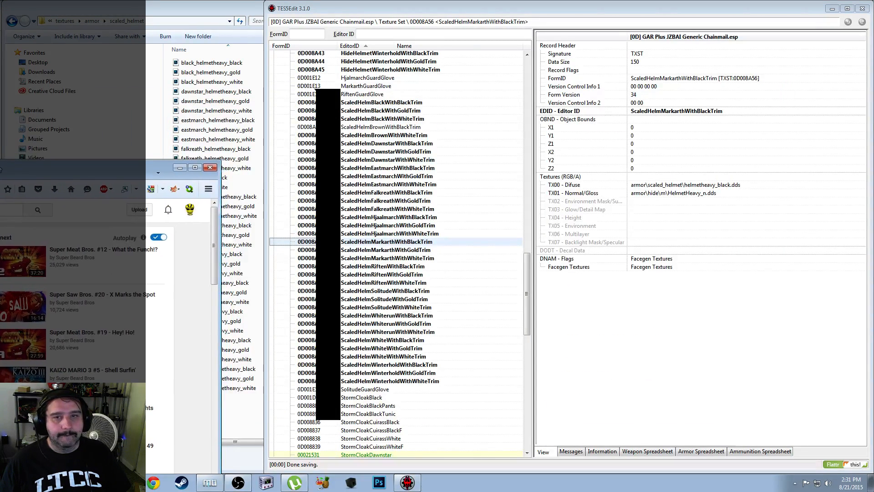
Return to TES5Edit, set the diffuse texture of ScaledHelmMarkarthWithBlackTrim to armor\scaled_helmet\markarth_helmetheavy_black.dds, and copy that path for reuse
{"action": "left_click", "coordinate": [232, 11]}
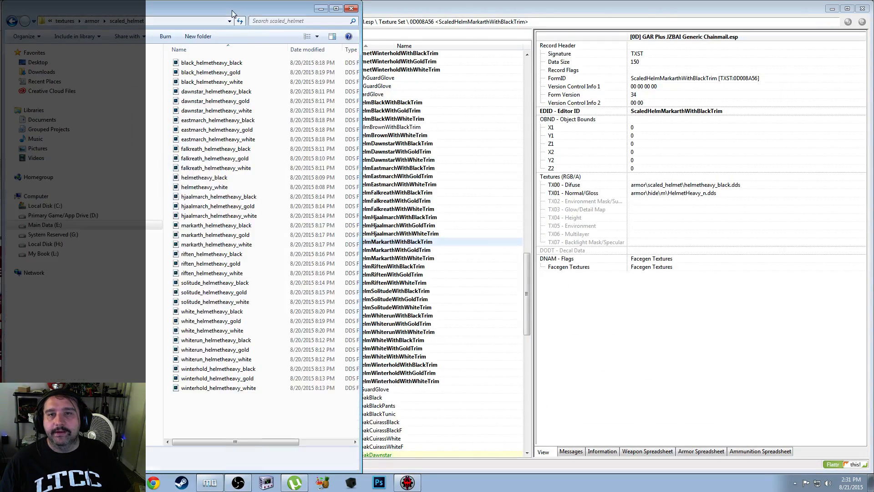
{"action": "left_click", "coordinate": [447, 12]}
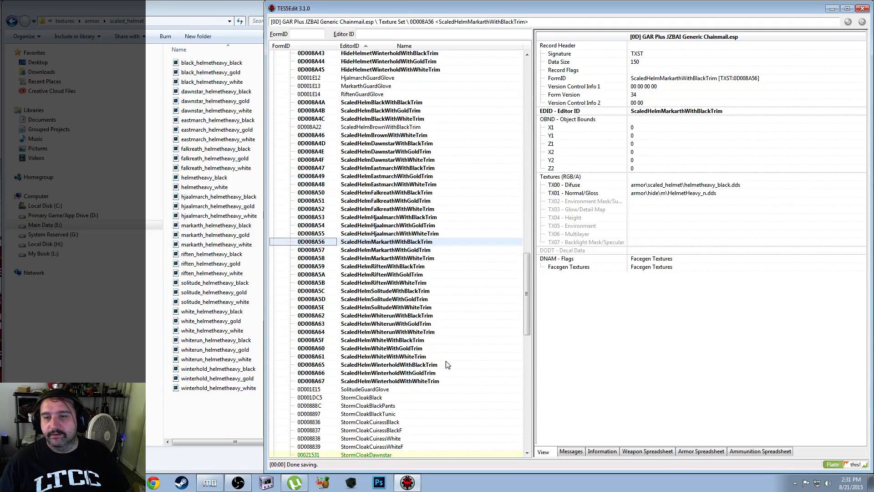
{"action": "right_click", "coordinate": [641, 186]}
{"action": "left_click", "coordinate": [663, 195]}
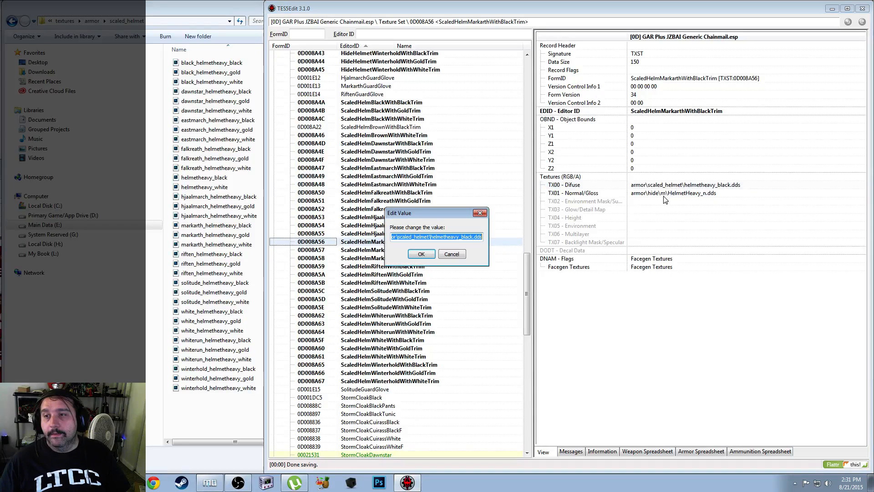
{"action": "key", "text": "ctrl+v"}
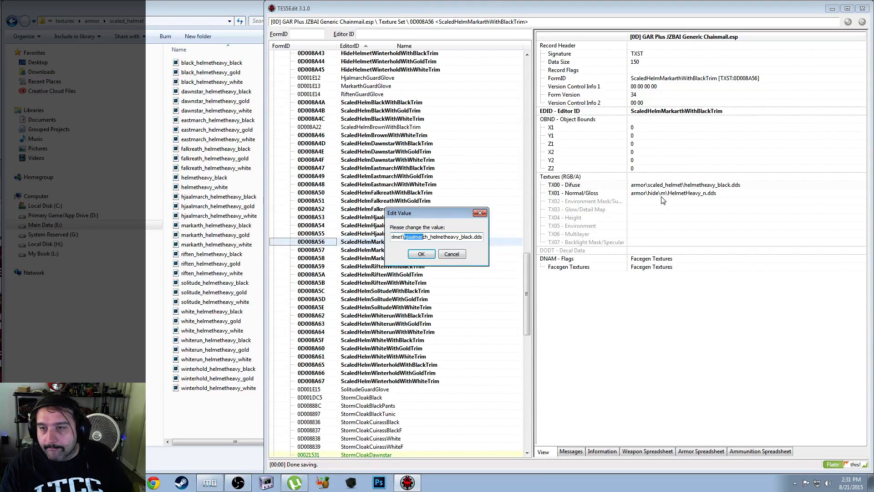
{"action": "key", "text": "shift+Right"}
{"action": "key", "text": "shift+Right"}
{"action": "type", "text": "markarth"}
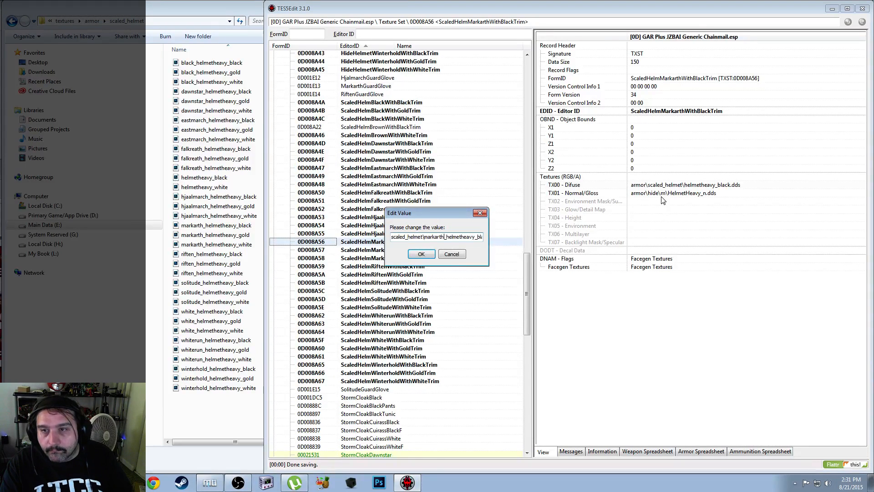
{"action": "key", "text": "ctrl+a"}
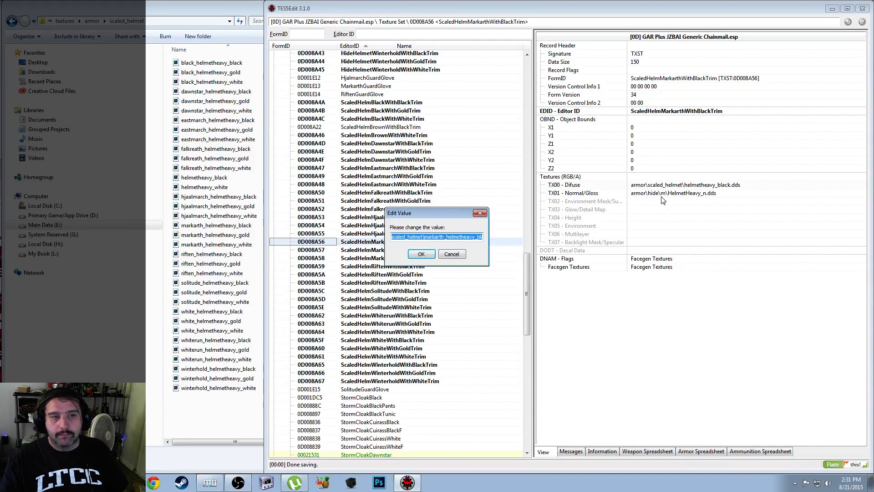
{"action": "key", "text": "Return"}
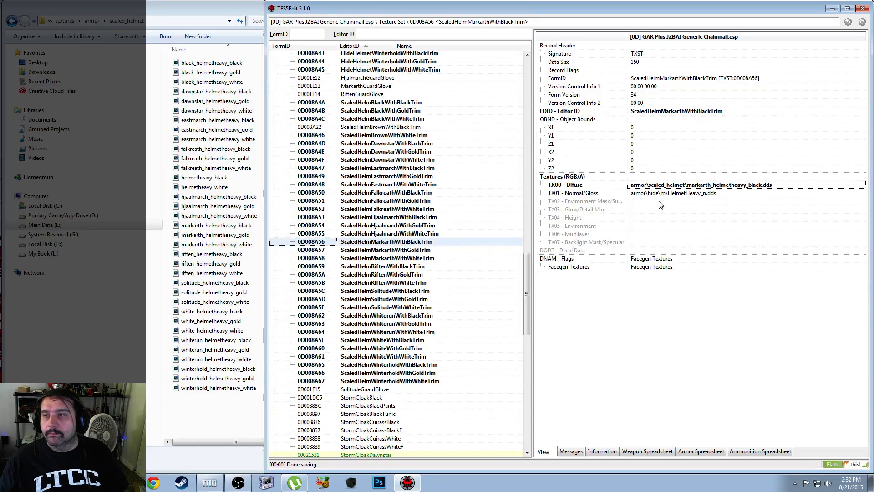
Set the diffuse texture of ScaledHelmMarkarthWithGoldTrim to armor\scaled_helmet\markarth_helmetheavy_gold.dds, reusing the copied path
{"action": "left_click", "coordinate": [418, 250]}
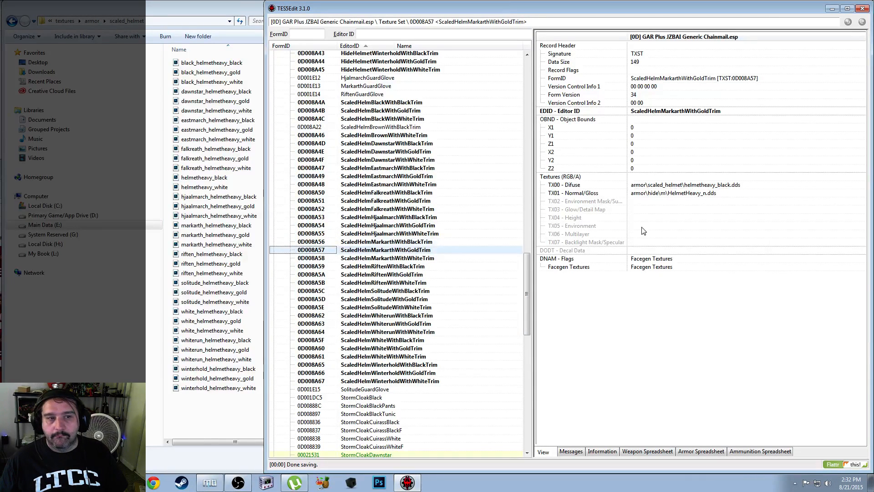
{"action": "right_click", "coordinate": [672, 186]}
{"action": "left_click", "coordinate": [689, 191]}
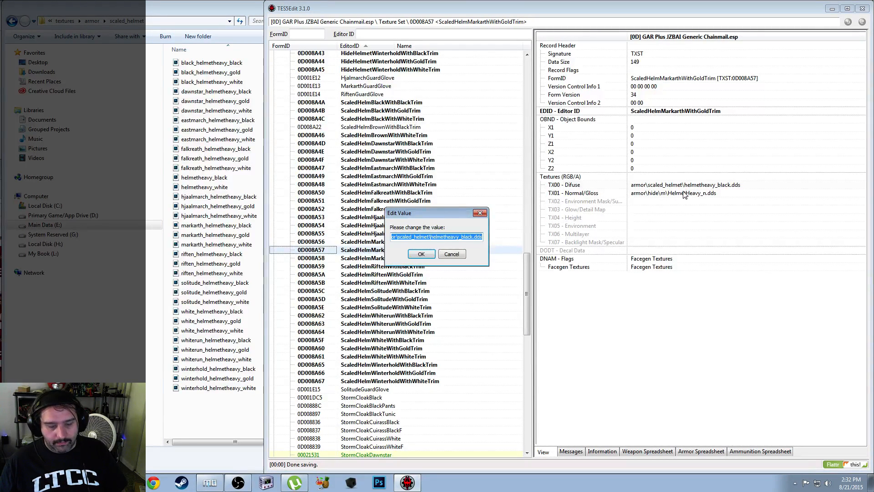
{"action": "key", "text": "ctrl+v"}
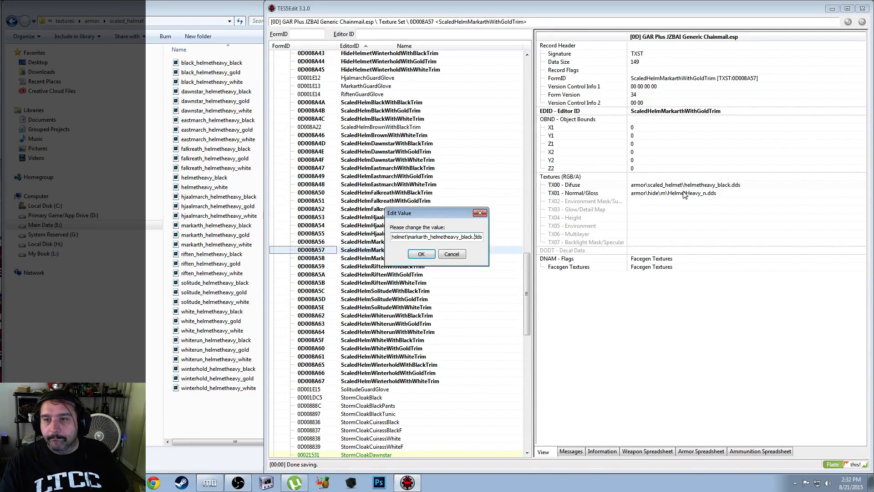
{"action": "key", "text": "shift+Left"}
{"action": "key", "text": "shift+Left"}
{"action": "key", "text": "shift+Left"}
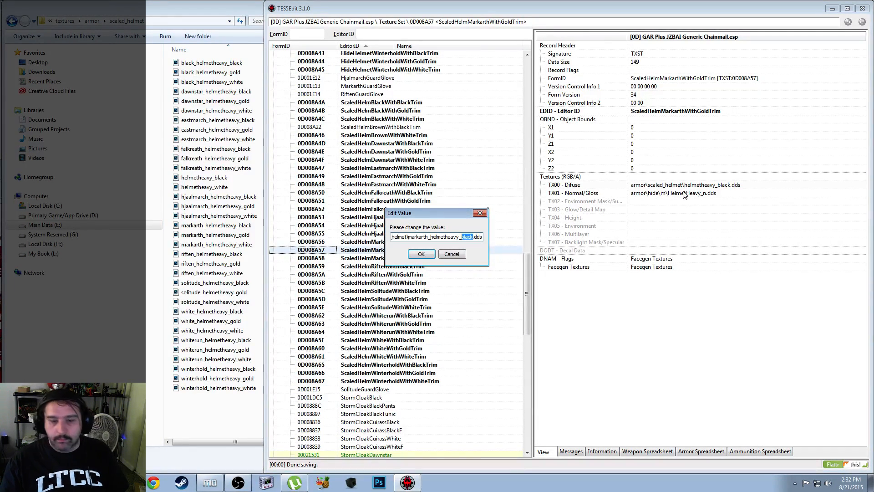
{"action": "type", "text": "gold."}
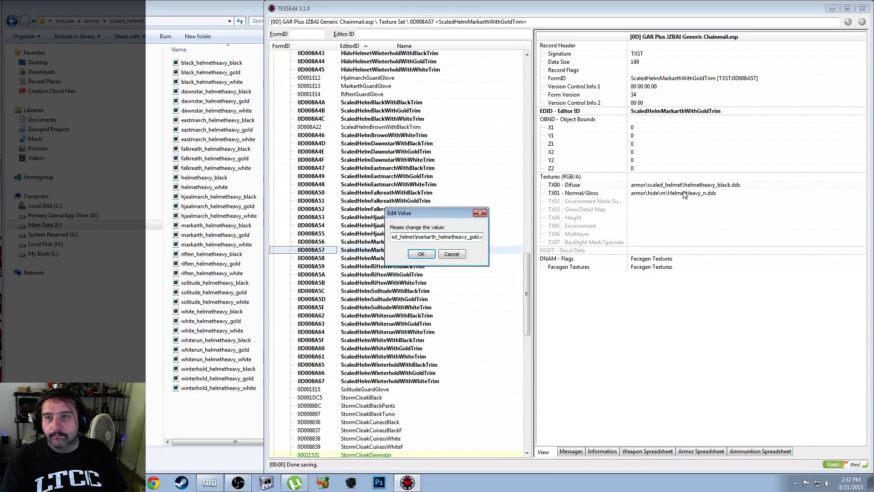
{"action": "key", "text": "Return"}
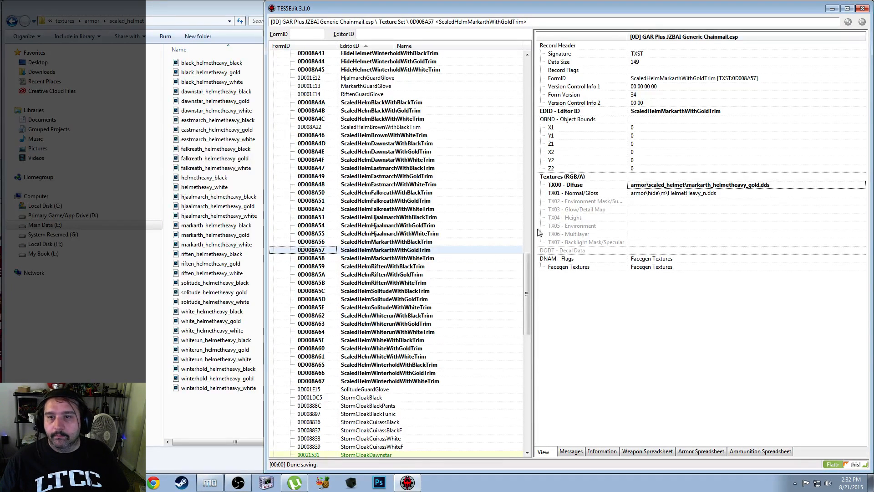
Set the diffuse texture of ScaledHelmMarkarthWithWhiteTrim to armor\scaled_helmet\markarth_helmetheavy_white.dds, reusing the copied path
{"action": "left_click", "coordinate": [410, 257]}
{"action": "right_click", "coordinate": [667, 185]}
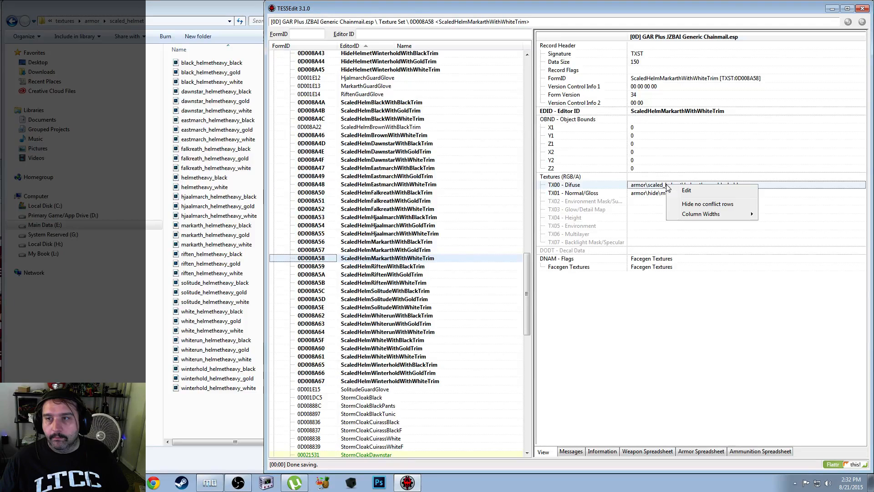
{"action": "left_click", "coordinate": [673, 192]}
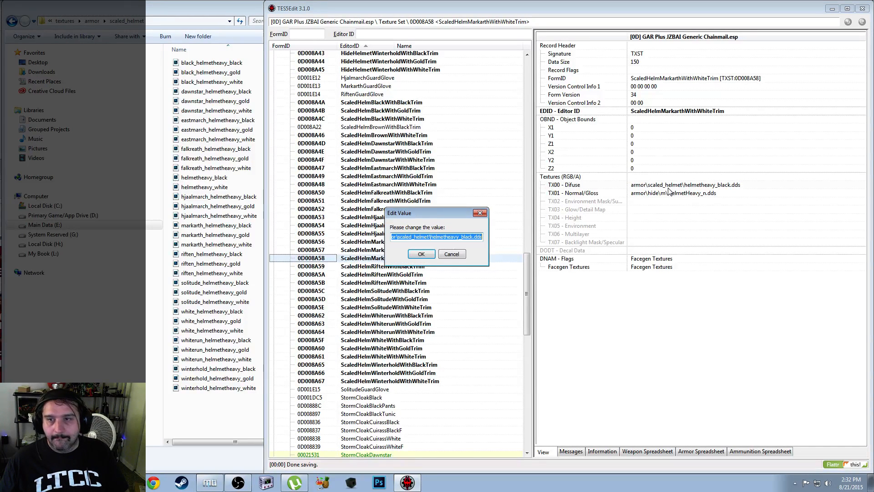
{"action": "key", "text": "ctrl+v"}
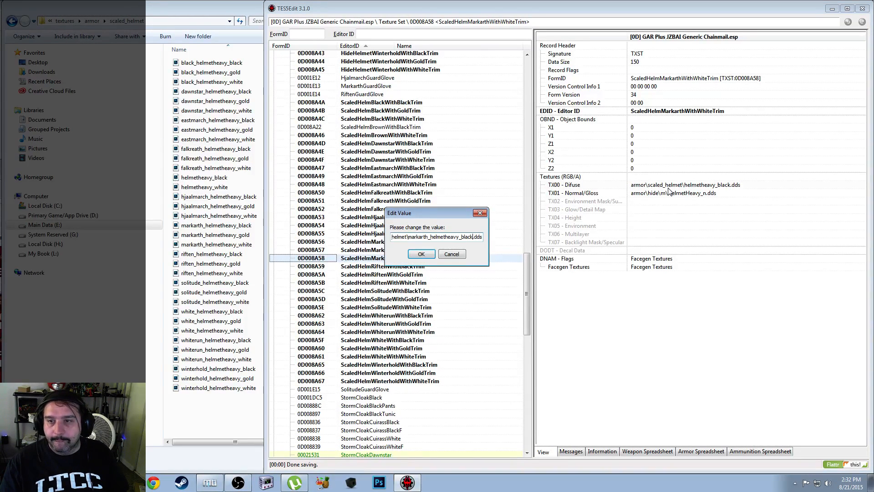
{"action": "key", "text": "shift+Left"}
{"action": "key", "text": "shift+Left"}
{"action": "key", "text": "shift+Left"}
{"action": "key", "text": "shift+Left"}
{"action": "key", "text": "shift+Left"}
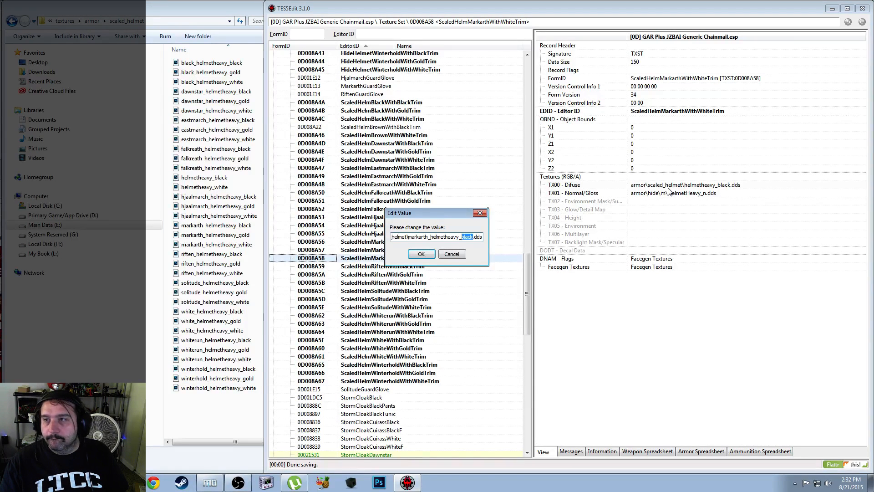
{"action": "type", "text": "white"}
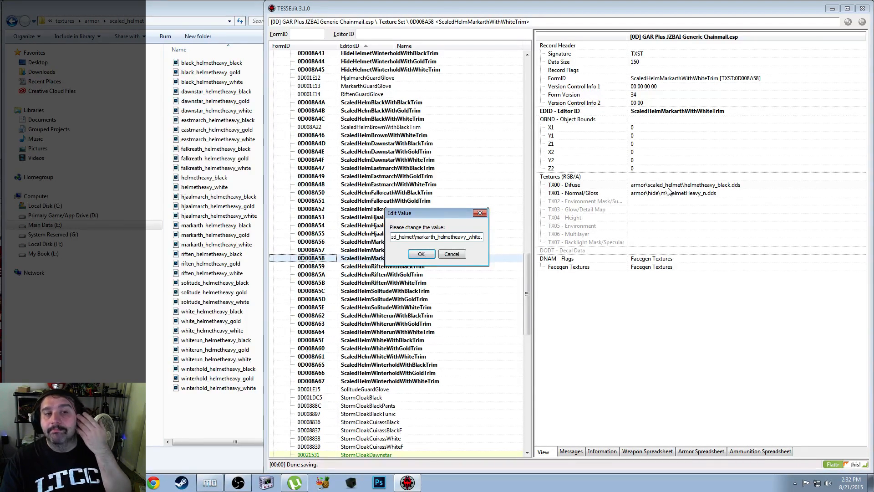
{"action": "key", "text": "Return"}
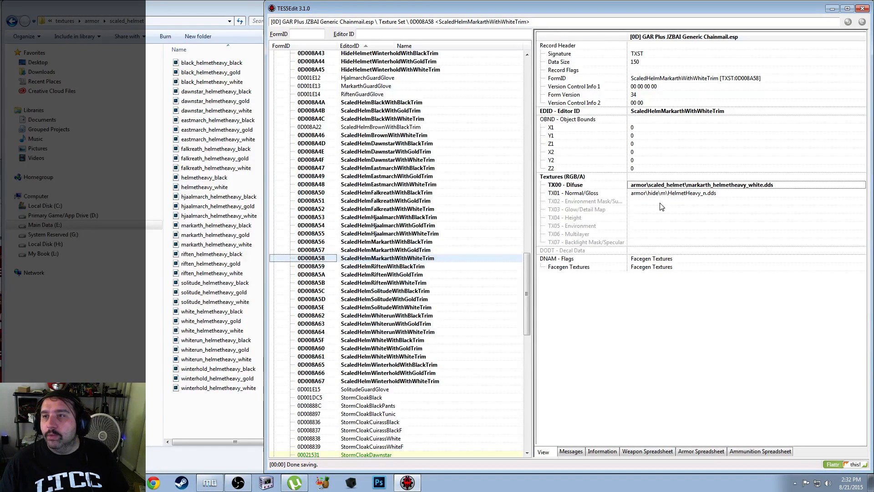
Set the diffuse texture of ScaledHelmRiftenWithBlackTrim to armor\scaled_helmet\riften_helmetheavy_black.dds by adapting the copied Markarth path, and copy the new path
{"action": "left_click", "coordinate": [412, 268]}
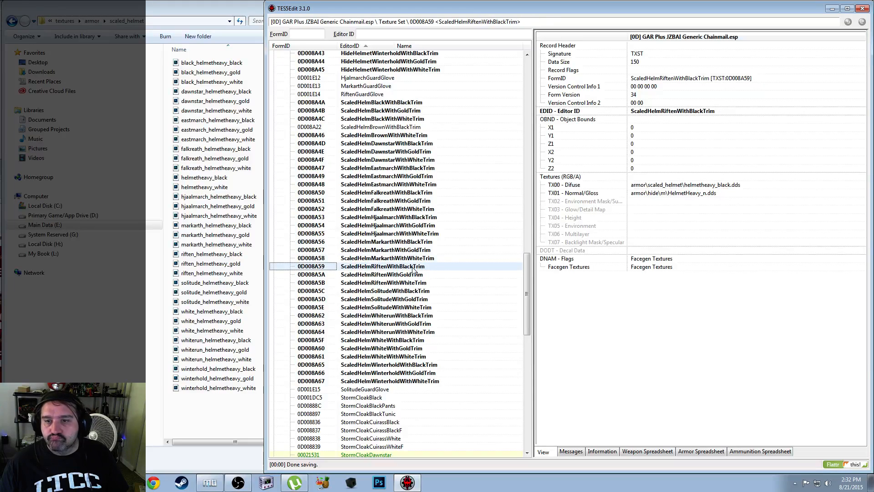
{"action": "right_click", "coordinate": [673, 187]}
{"action": "left_click", "coordinate": [685, 196]}
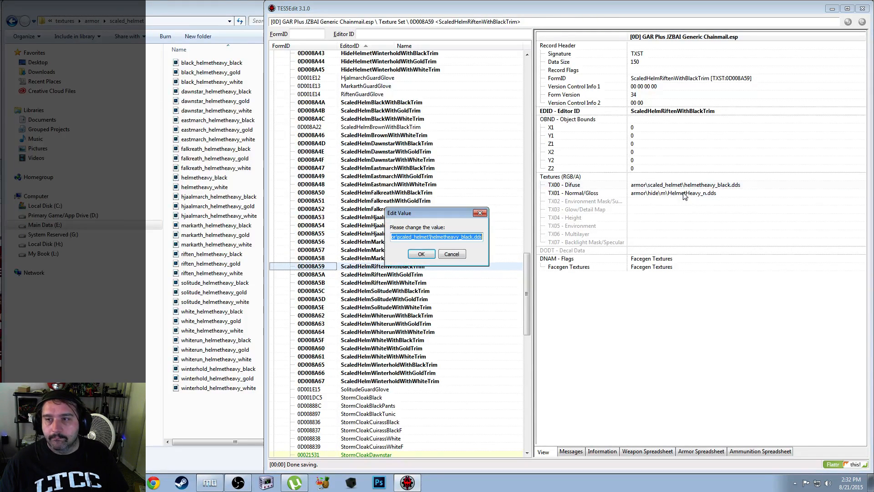
{"action": "type", "text": "armor\\scaled_helmet\\markarth_helmetheavy_black.dds"}
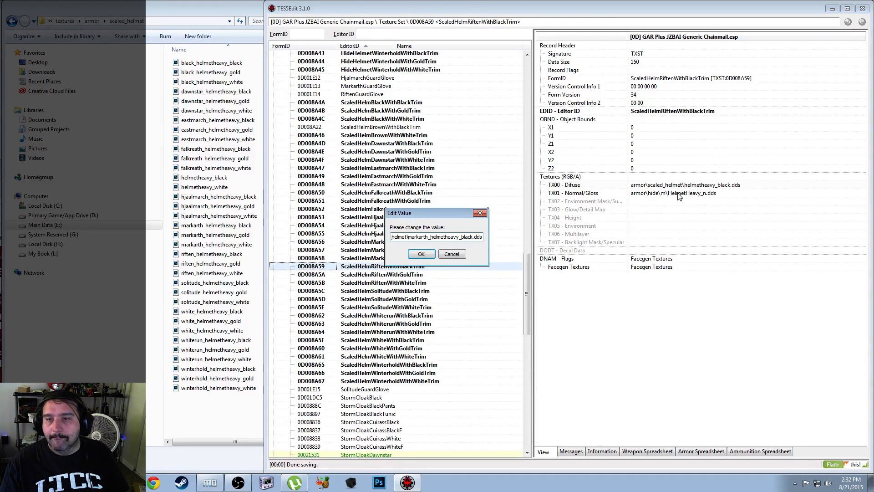
{"action": "key", "text": "Left"}
{"action": "key", "text": "Left"}
{"action": "key", "text": "Left"}
{"action": "key", "text": "Left"}
{"action": "key", "text": "Left"}
{"action": "key", "text": "Left"}
{"action": "key", "text": "Left"}
{"action": "key", "text": "Left"}
{"action": "key", "text": "Left"}
{"action": "key", "text": "Left"}
{"action": "key", "text": "Left"}
{"action": "key", "text": "Left"}
{"action": "key", "text": "Left"}
{"action": "key", "text": "Left"}
{"action": "key", "text": "Left"}
{"action": "key", "text": "Left"}
{"action": "key", "text": "Left"}
{"action": "key", "text": "Left"}
{"action": "key", "text": "Left"}
{"action": "key", "text": "Left"}
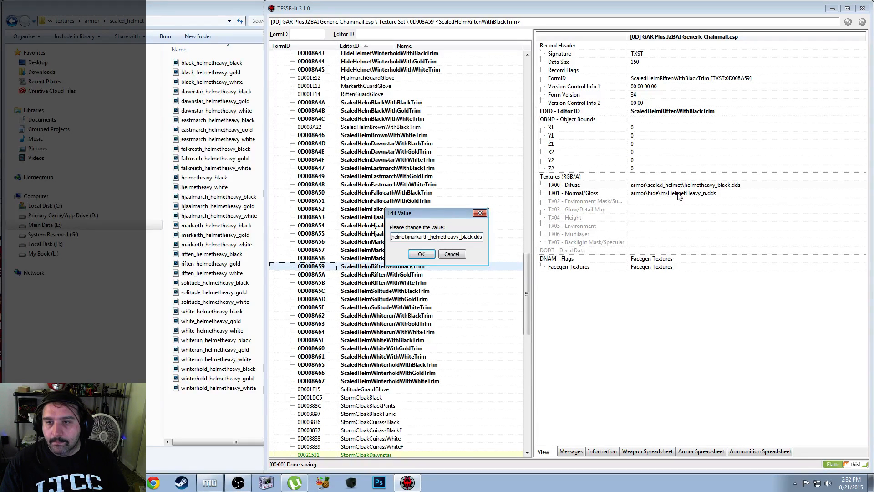
{"action": "key", "text": "shift+Left"}
{"action": "key", "text": "shift+Left"}
{"action": "key", "text": "shift+Left"}
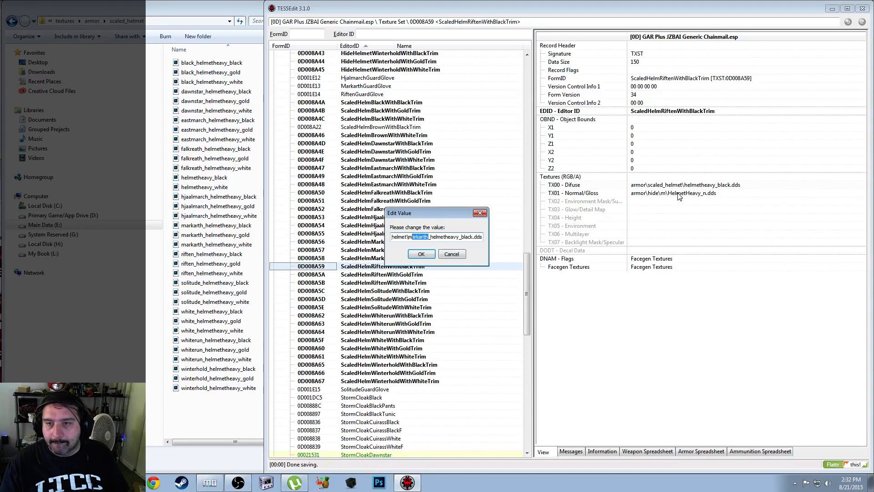
{"action": "key", "text": "BackSpace"}
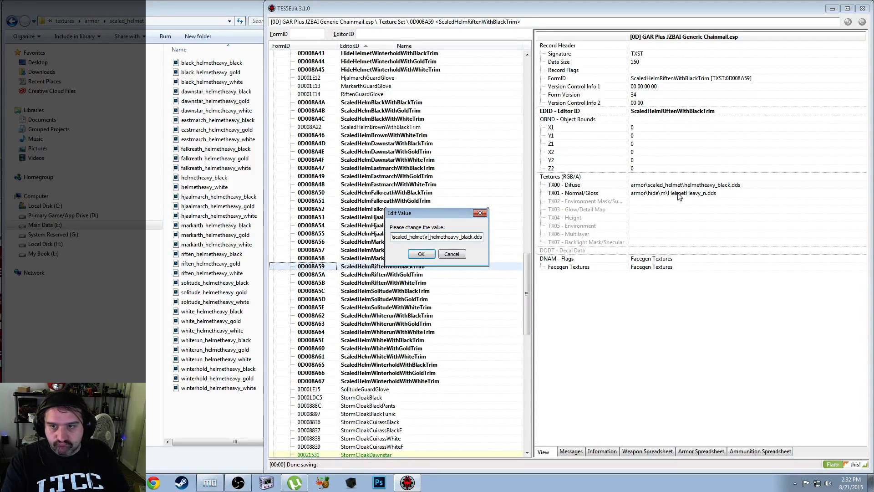
{"action": "type", "text": "riften"}
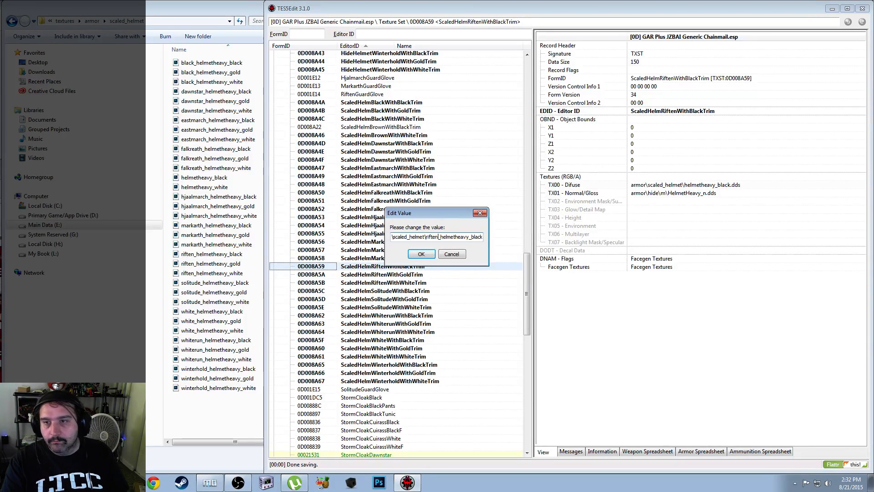
{"action": "key", "text": "ctrl+a"}
{"action": "key", "text": "Return"}
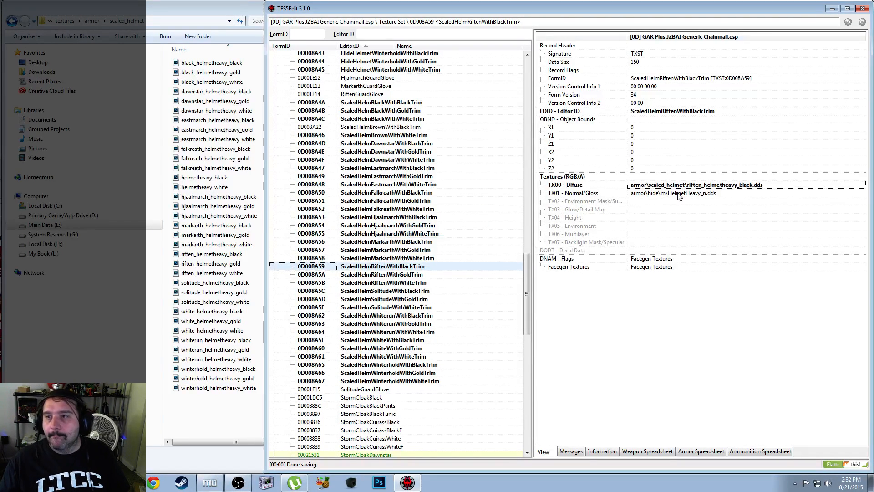
Set the diffuse texture of ScaledHelmRiftenWithGoldTrim to armor\scaled_helmet\riften_helmetheavy_gold.dds, reusing the copied path
{"action": "left_click", "coordinate": [421, 274]}
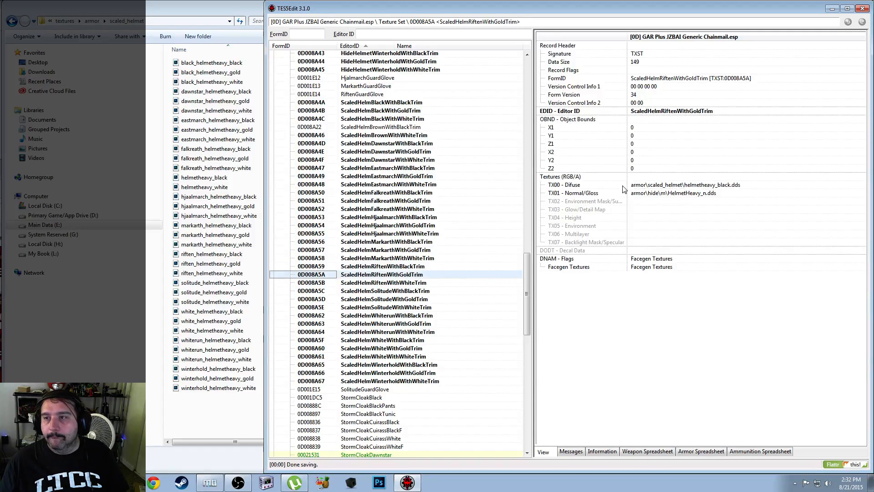
{"action": "right_click", "coordinate": [670, 187]}
{"action": "left_click", "coordinate": [690, 192]}
{"action": "type", "text": "armor\\scaled_helmet\\riften_helmetheavy_black.dds"}
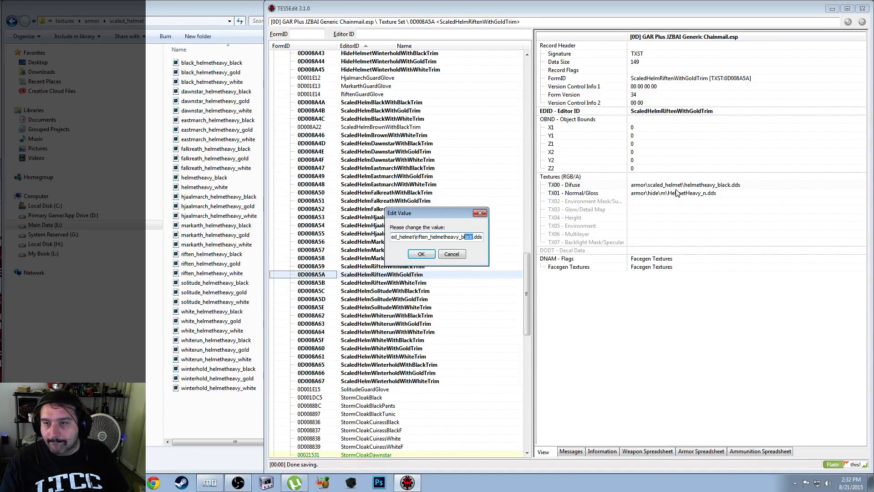
{"action": "type", "text": "gold"}
{"action": "key", "text": "Return"}
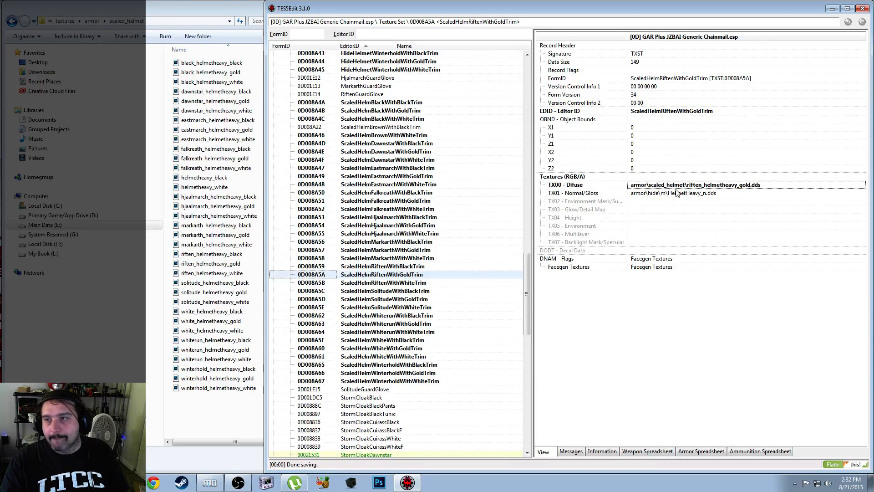
Set the diffuse texture of ScaledHelmRiftenWithWhiteTrim to armor\scaled_helmet\riften_helmetheavy_white.dds, reusing the copied path
{"action": "left_click", "coordinate": [408, 283]}
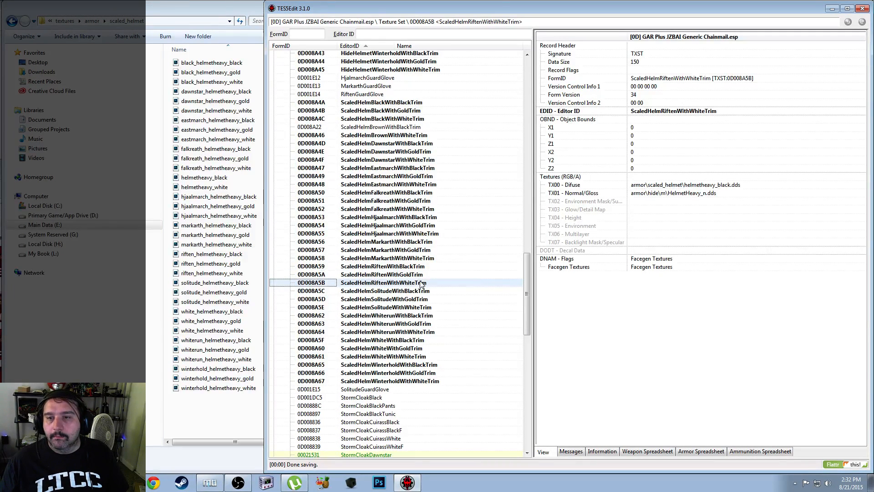
{"action": "right_click", "coordinate": [643, 185]}
{"action": "left_click", "coordinate": [662, 191]}
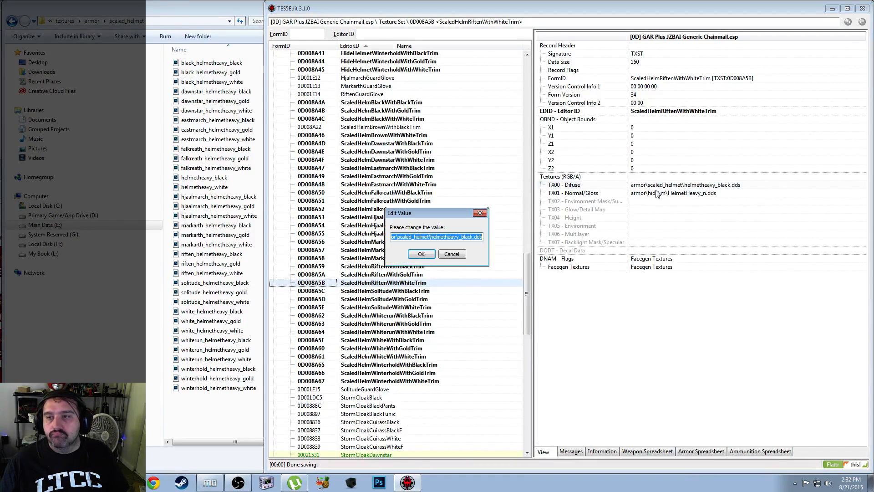
{"action": "type", "text": "armor\\scaled_helmet\\riften_helmetheavy_black.dds"}
{"action": "key", "text": "Left"}
{"action": "key", "text": "Left"}
{"action": "key", "text": "Left"}
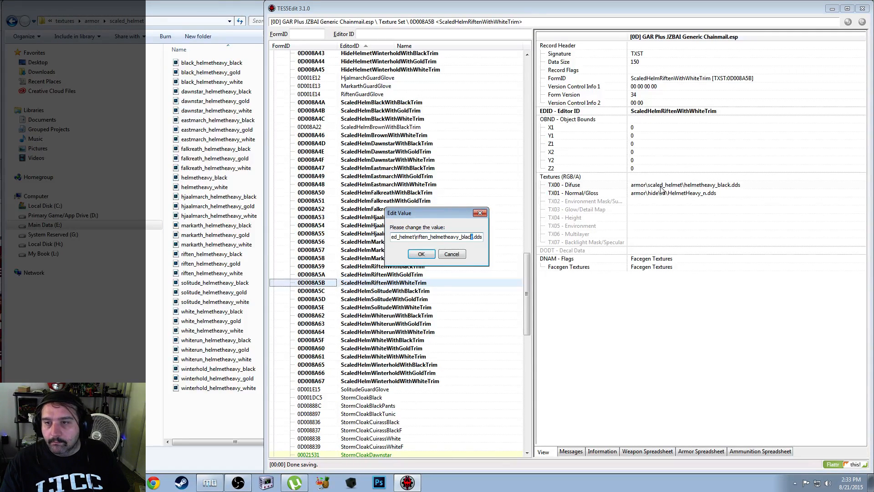
{"action": "type", "text": "whit"}
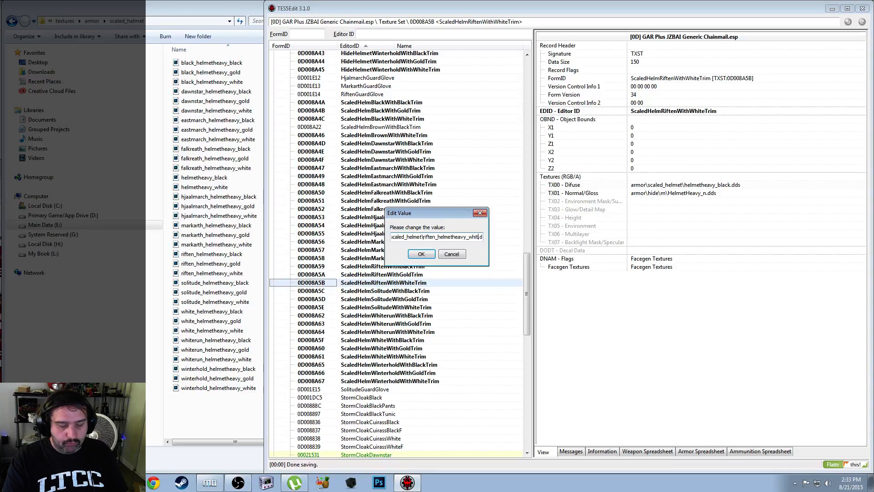
{"action": "type", "text": "e"}
{"action": "key", "text": "Return"}
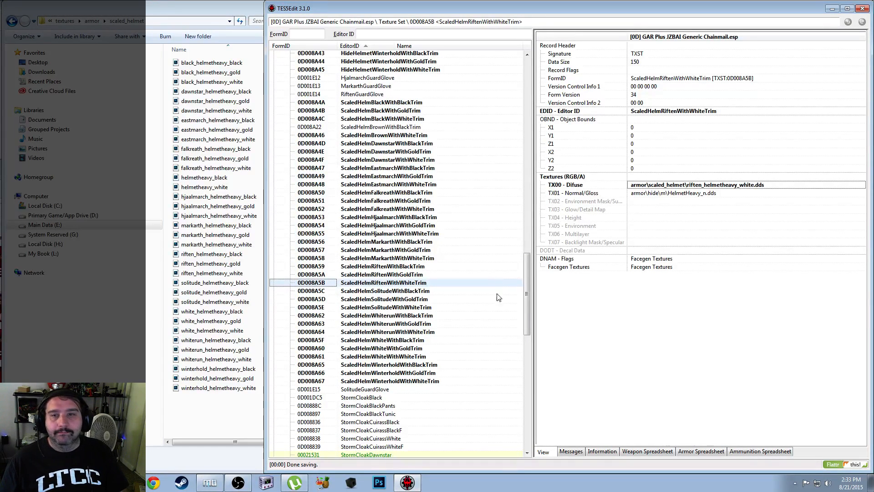
Set the diffuse texture of ScaledHelmSolitudeWithBlackTrim to armor\scaled_helmet\solitude_helmetheavy_black.dds by adapting the copied Riften path, and copy the new path
{"action": "left_click", "coordinate": [413, 291]}
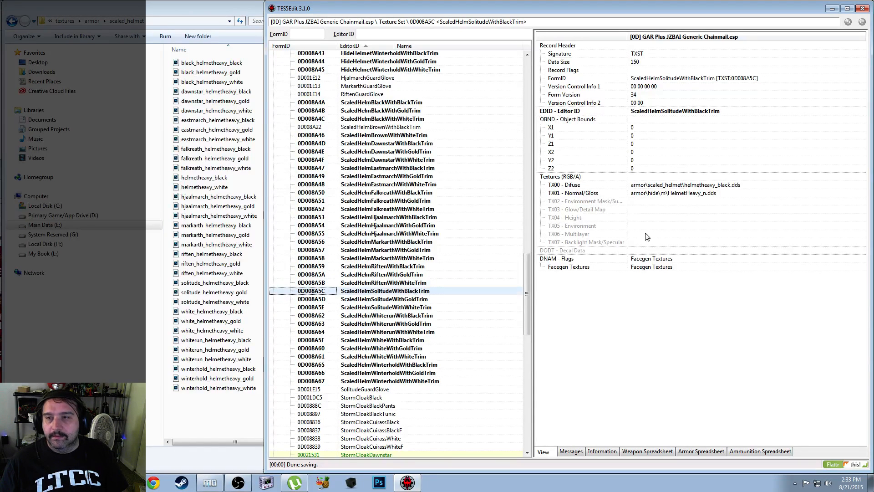
{"action": "right_click", "coordinate": [683, 185]}
{"action": "left_click", "coordinate": [690, 203]}
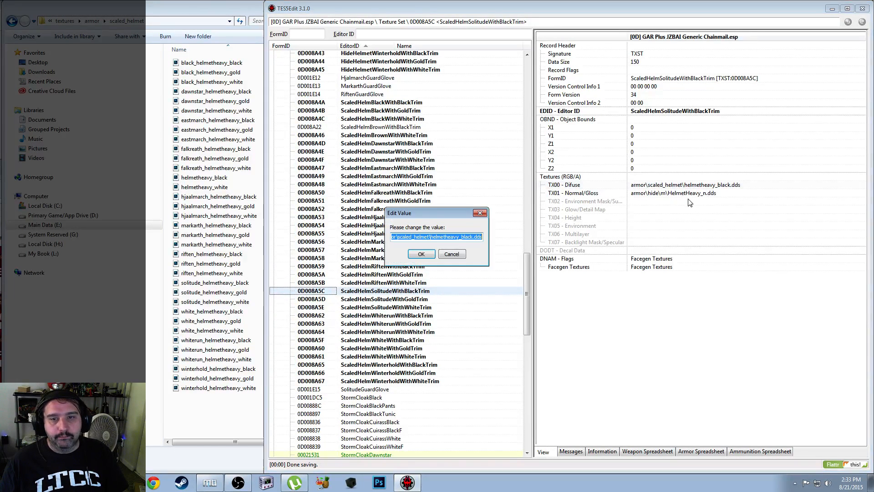
{"action": "key", "text": "ctrl+v"}
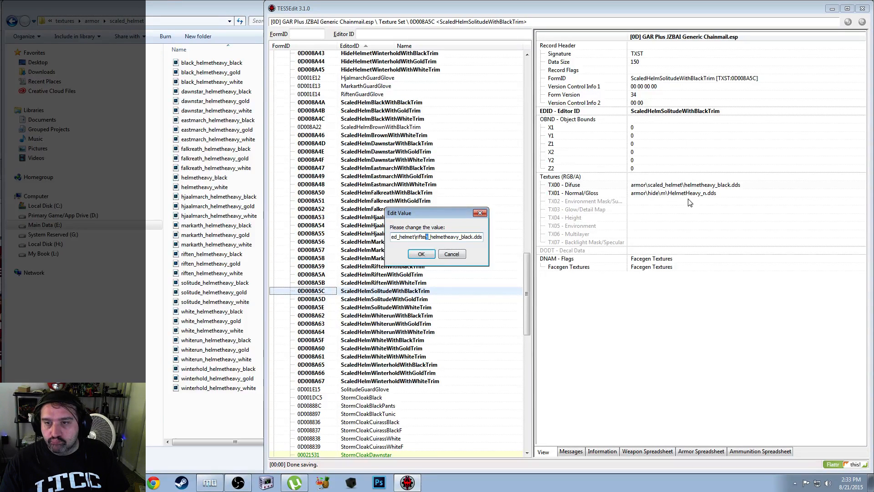
{"action": "key", "text": "shift+Left"}
{"action": "key", "text": "shift+Left"}
{"action": "key", "text": "shift+Left"}
{"action": "key", "text": "shift+Left"}
{"action": "type", "text": "solitude"}
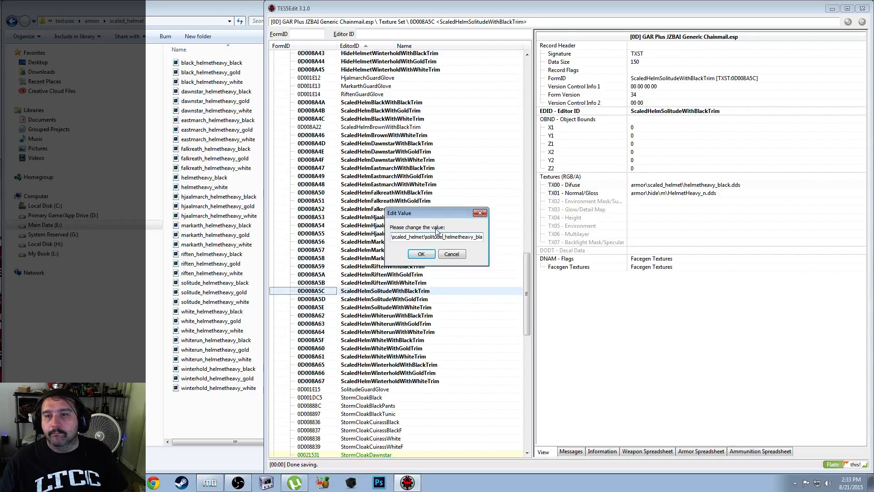
{"action": "key", "text": "ctrl+a"}
{"action": "key", "text": "ctrl+c"}
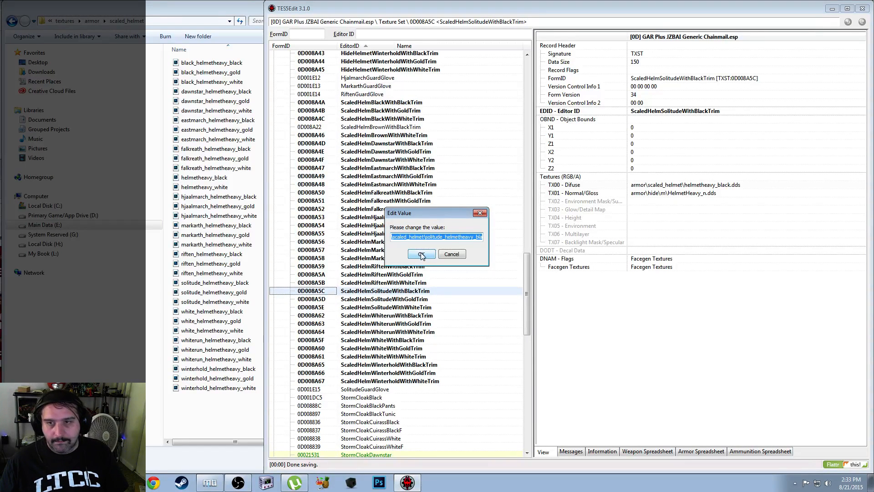
{"action": "left_click", "coordinate": [421, 256]}
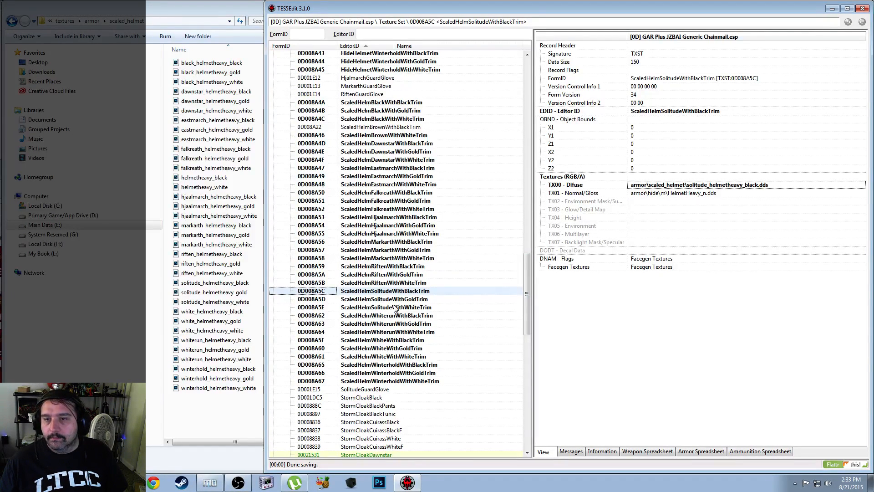
Set the diffuse texture of ScaledHelmSolitudeWithGoldTrim to armor\scaled_helmet\solitude_helmetheavy_gold.dds, reusing the copied path
{"action": "left_click", "coordinate": [394, 300]}
{"action": "right_click", "coordinate": [663, 187]}
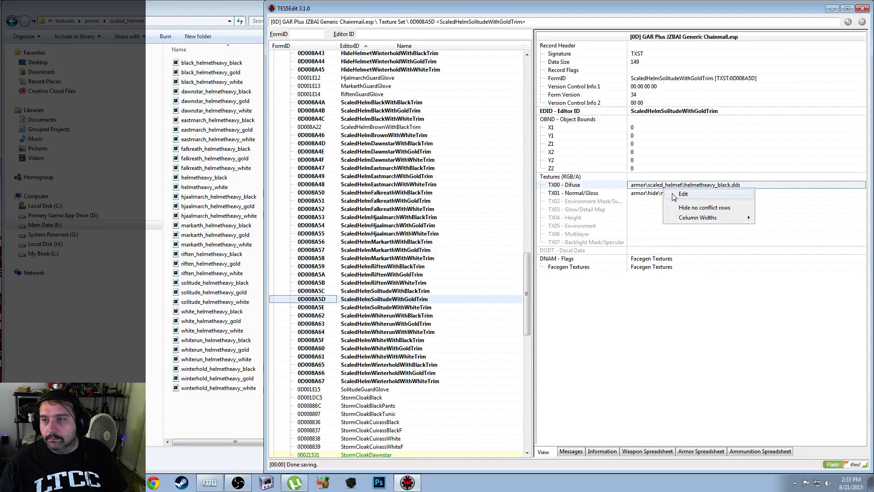
{"action": "left_click", "coordinate": [682, 195]}
{"action": "key", "text": "ctrl+v"}
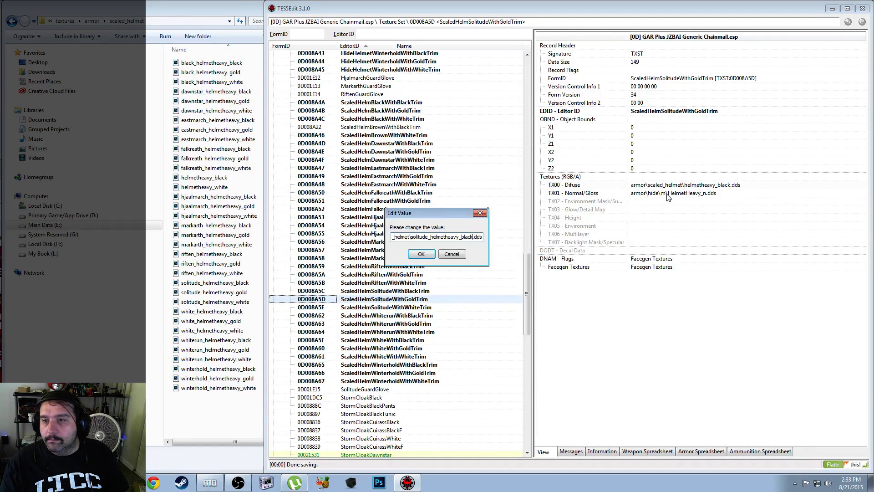
{"action": "type", "text": "gold."}
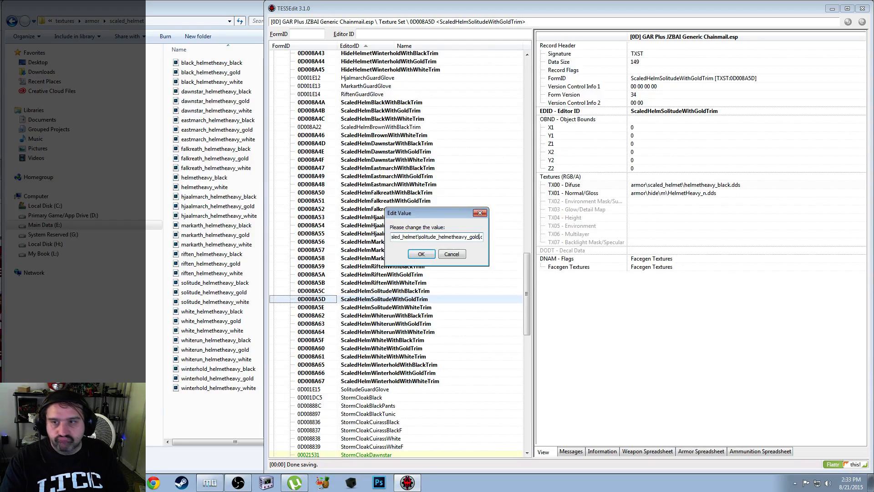
{"action": "key", "text": "Return"}
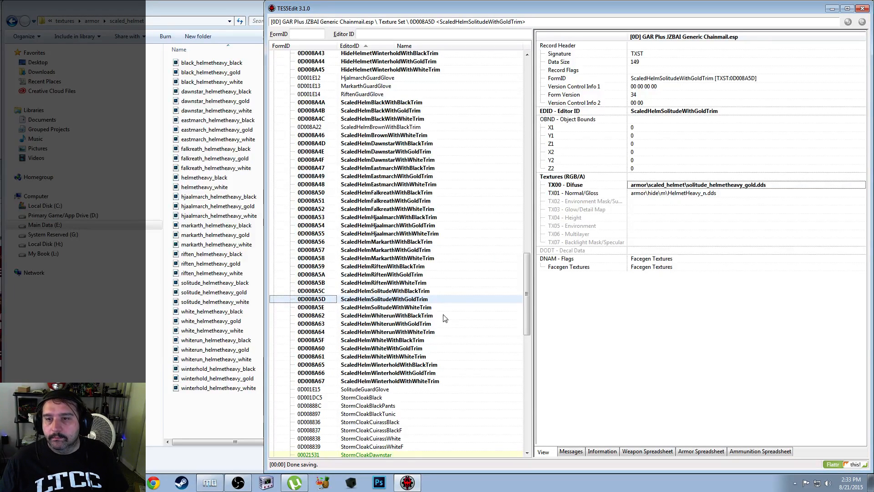
Set the diffuse texture of ScaledHelmSolitudeWithWhiteTrim to armor\scaled_helmet\solitude_helmetheavy_white.dds, reusing the copied path
{"action": "left_click", "coordinate": [425, 307]}
{"action": "right_click", "coordinate": [634, 192]}
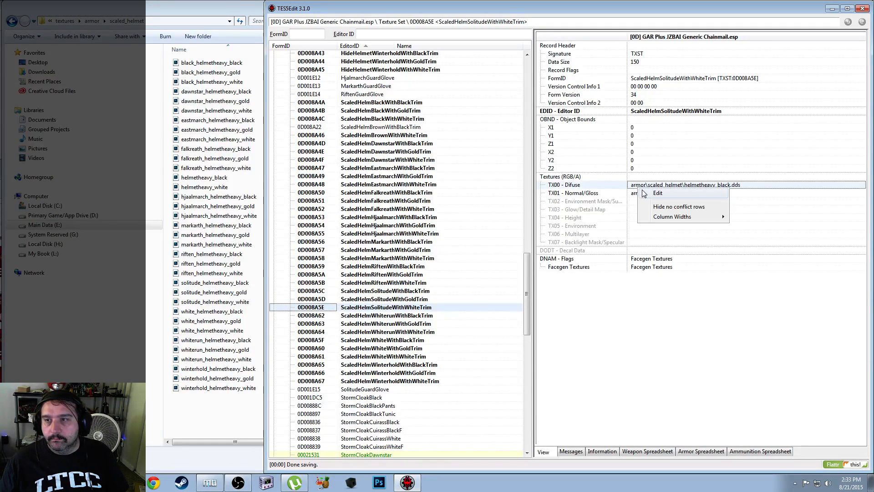
{"action": "left_click", "coordinate": [646, 199]}
{"action": "key", "text": "ctrl+v"}
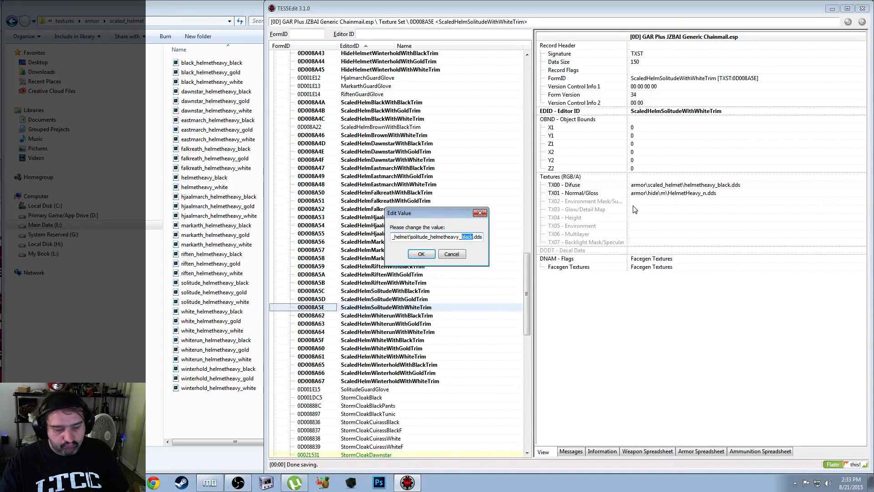
{"action": "type", "text": "white"}
{"action": "key", "text": "Return"}
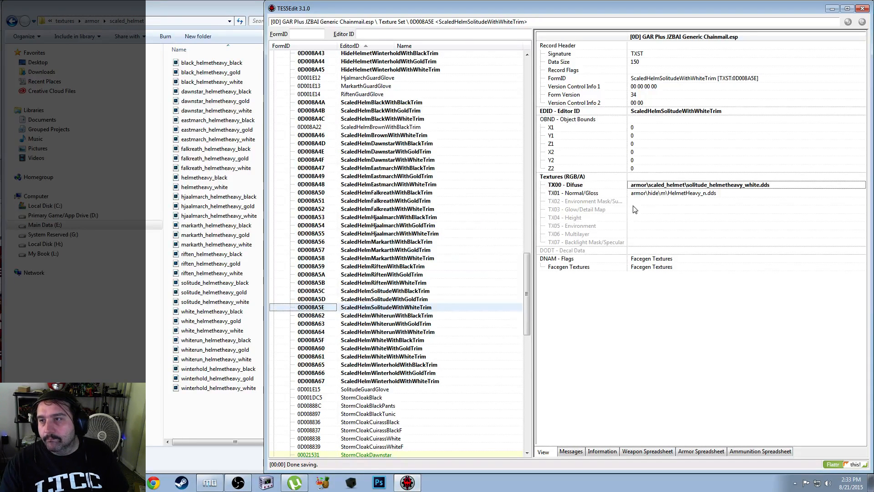
Set the diffuse texture of ScaledHelmWhiterunWithBlackTrim to armor\scaled_helmet\whiterun_helmetheavy_black.dds by adapting the copied Solitude path, and copy the new path
{"action": "left_click", "coordinate": [416, 292]}
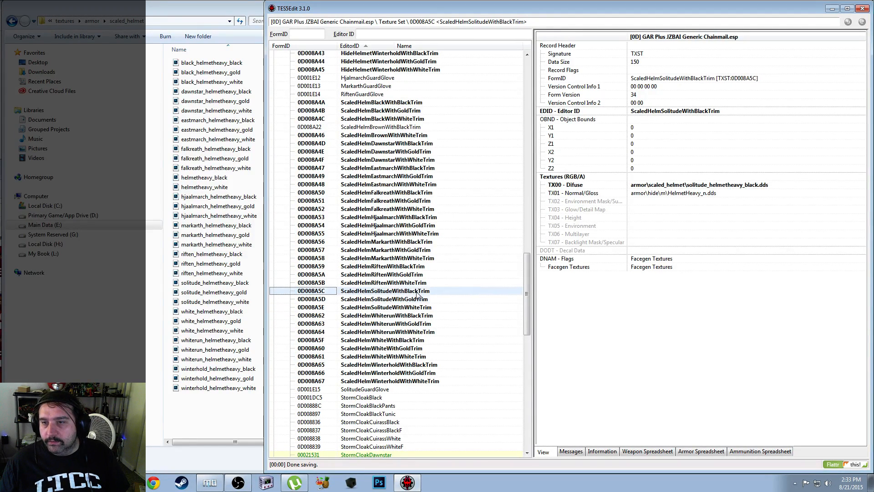
{"action": "left_click", "coordinate": [428, 317]}
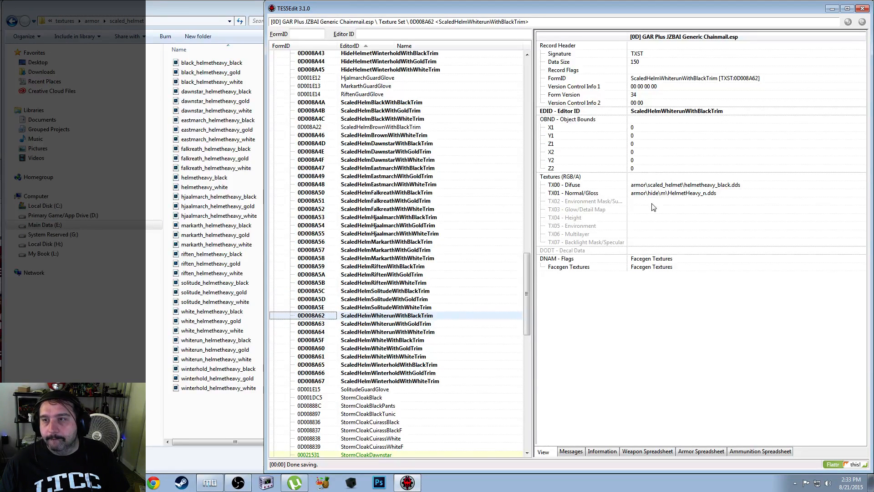
{"action": "right_click", "coordinate": [678, 186]}
{"action": "left_click", "coordinate": [688, 190]}
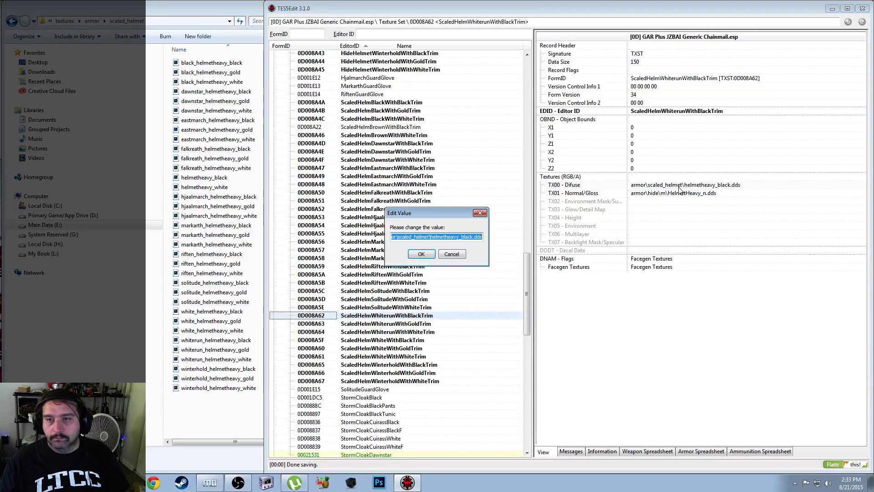
{"action": "key", "text": "ctrl+v"}
{"action": "key", "text": "Home"}
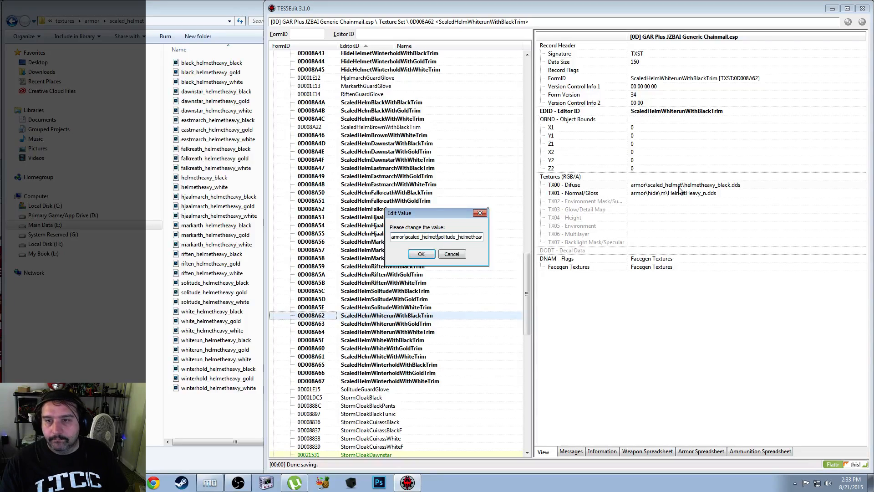
{"action": "key", "text": "shift+Right"}
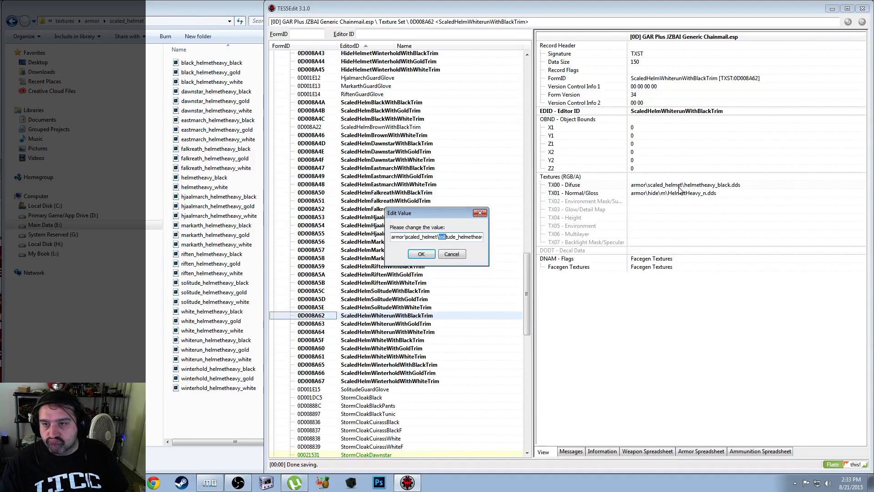
{"action": "key", "text": "shift+Right"}
{"action": "key", "text": "shift+Right"}
{"action": "key", "text": "shift+Right"}
{"action": "key", "text": "shift+Right"}
{"action": "key", "text": "shift+Right"}
{"action": "type", "text": "whiterun"}
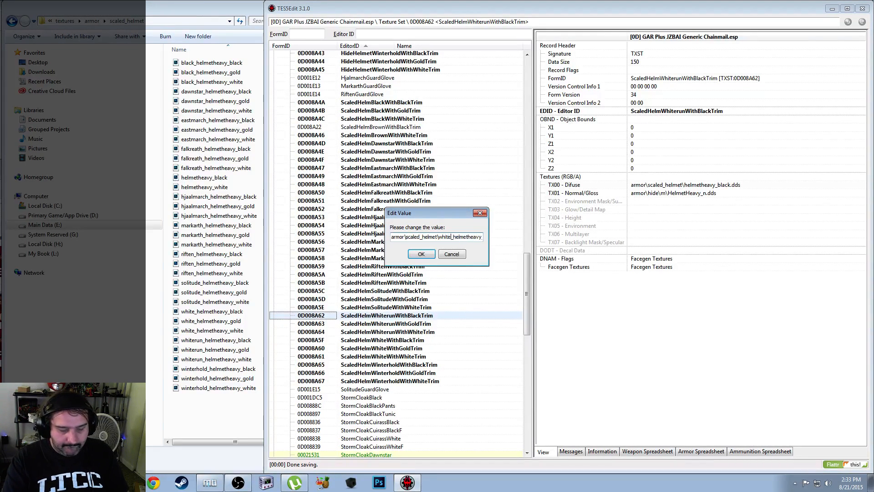
{"action": "key", "text": "ctrl+a"}
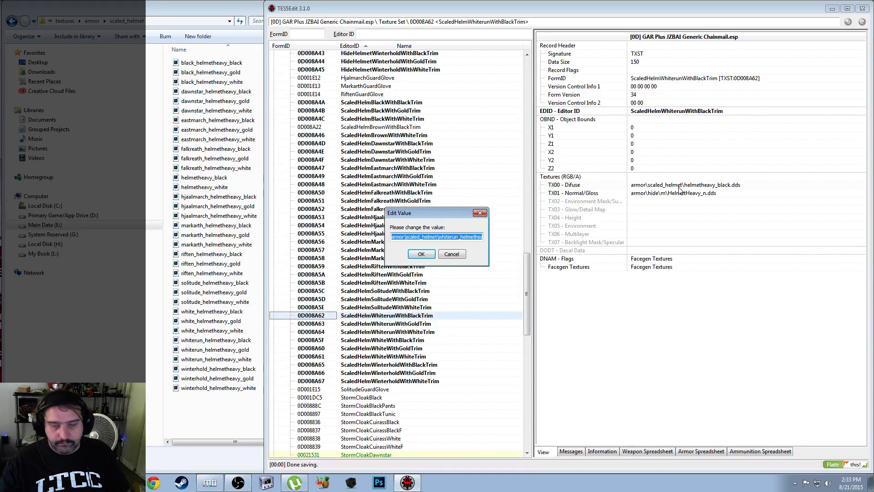
{"action": "key", "text": "Return"}
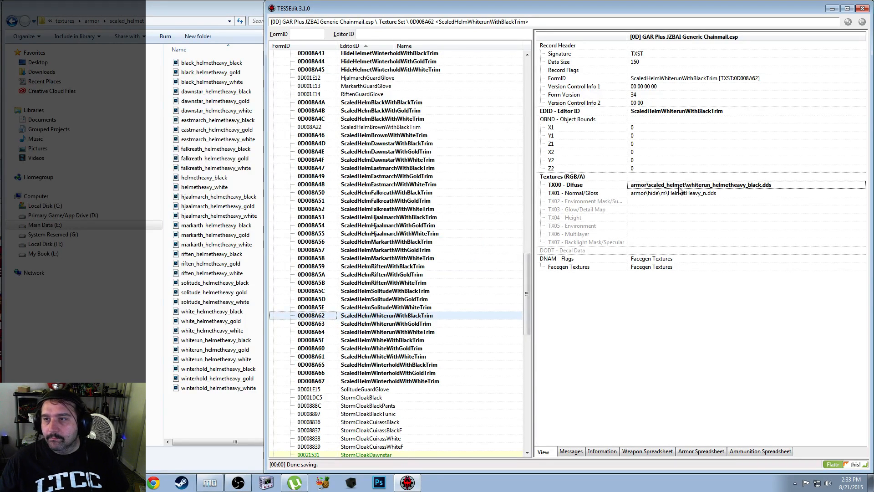
Set the diffuse texture of ScaledHelmWhiterunWithGoldTrim to armor\scaled_helmet\whiterun_helmetheavy_gold.dds, reusing the copied path
{"action": "left_click", "coordinate": [428, 324]}
{"action": "right_click", "coordinate": [666, 193]}
{"action": "left_click", "coordinate": [676, 197]}
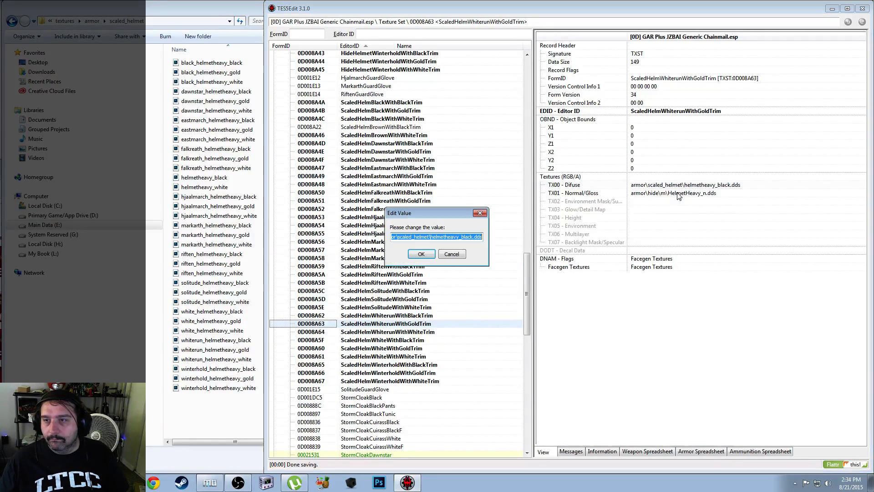
{"action": "type", "text": "armor\\scaled_helmet\\whiterun_helmetheavy_black.dds"}
{"action": "key", "text": "Left"}
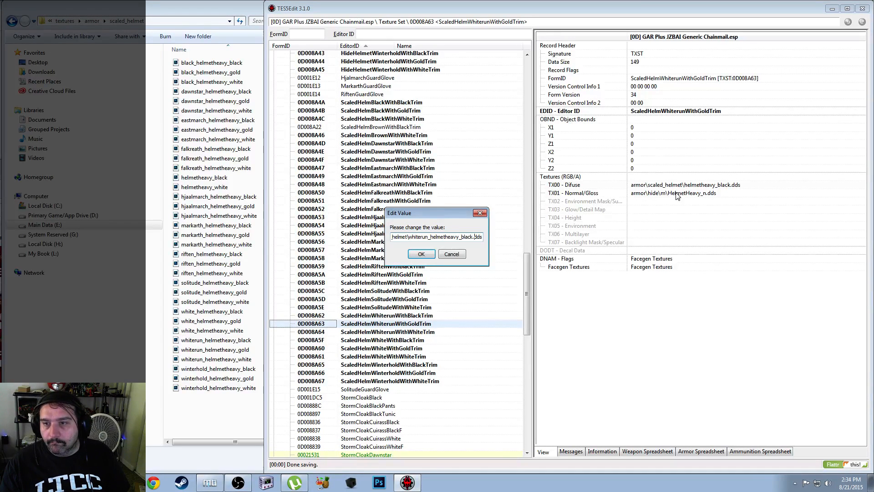
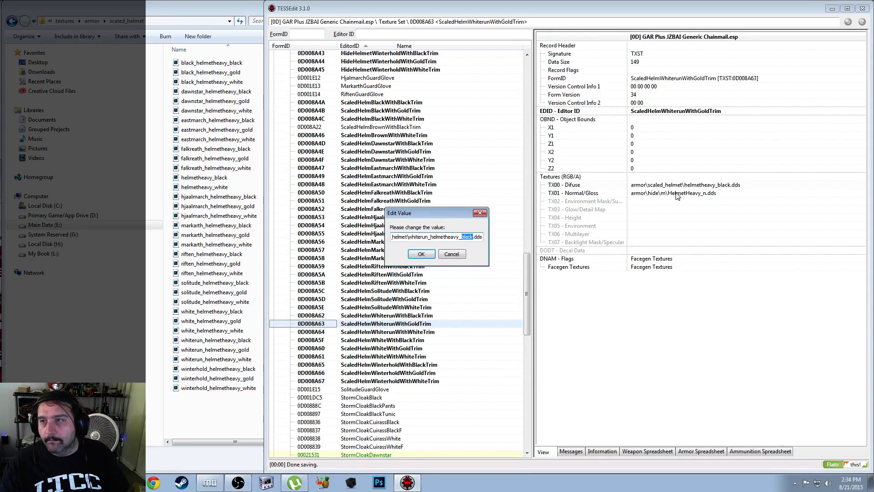
{"action": "type", "text": "gold."}
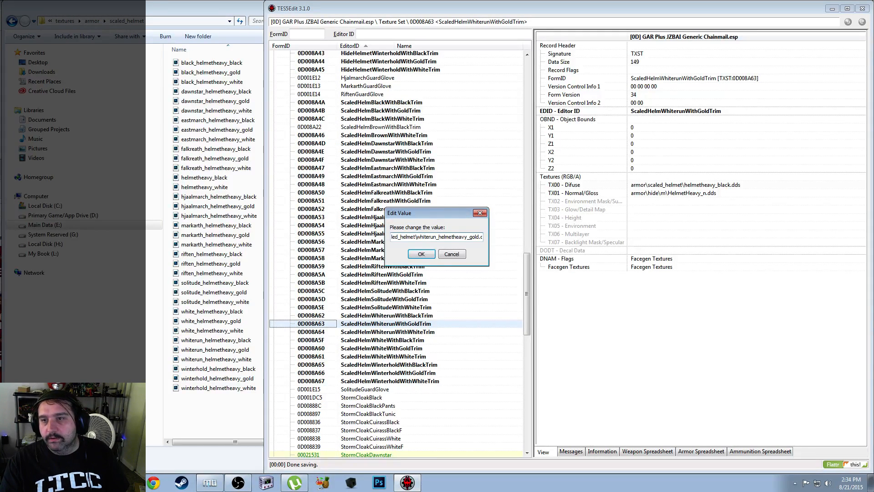
{"action": "key", "text": "Return"}
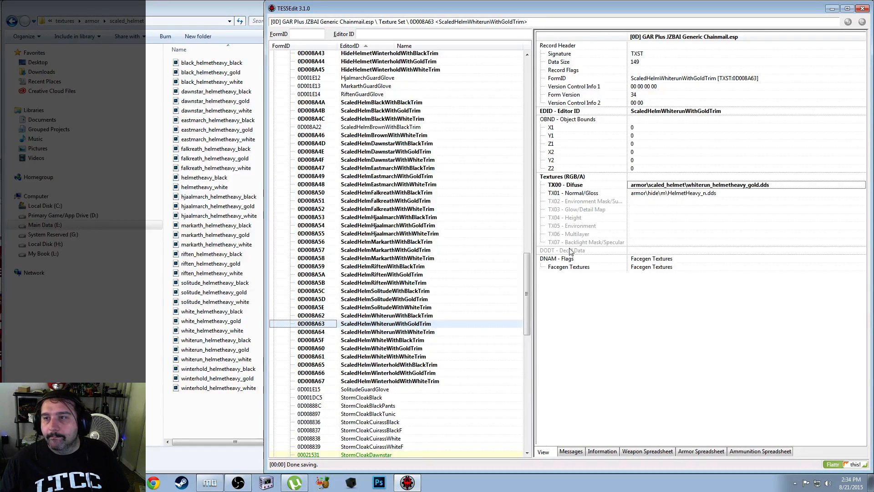
Set the diffuse texture of ScaledHelmWhiterunWithWhiteTrim to armor\scaled_helmet\whiterun_helmetheavy_white.dds, reusing the copied path
{"action": "left_click", "coordinate": [425, 332]}
{"action": "right_click", "coordinate": [694, 185]}
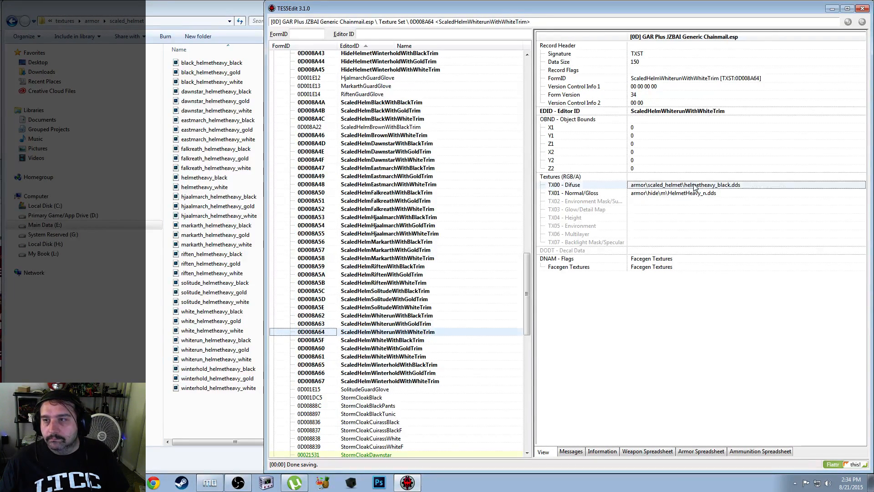
{"action": "left_click", "coordinate": [707, 191]}
{"action": "type", "text": "armor\\scaled_helmet\\whiterun_helmetheavy_black.dds"}
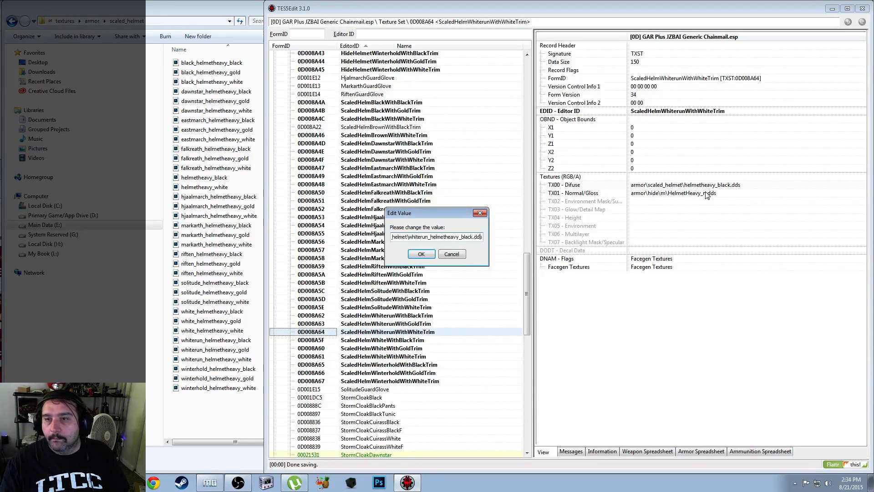
{"action": "key", "text": "shift+Left"}
{"action": "key", "text": "shift+Left"}
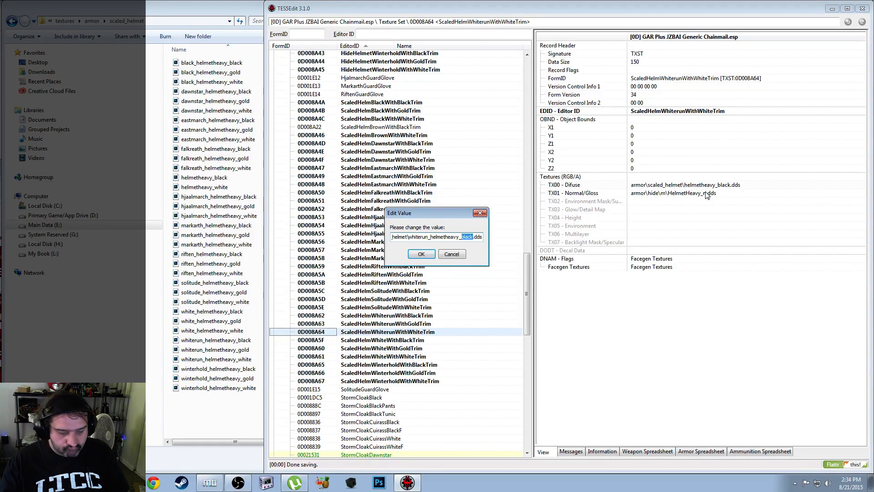
{"action": "type", "text": "white"}
{"action": "key", "text": "Return"}
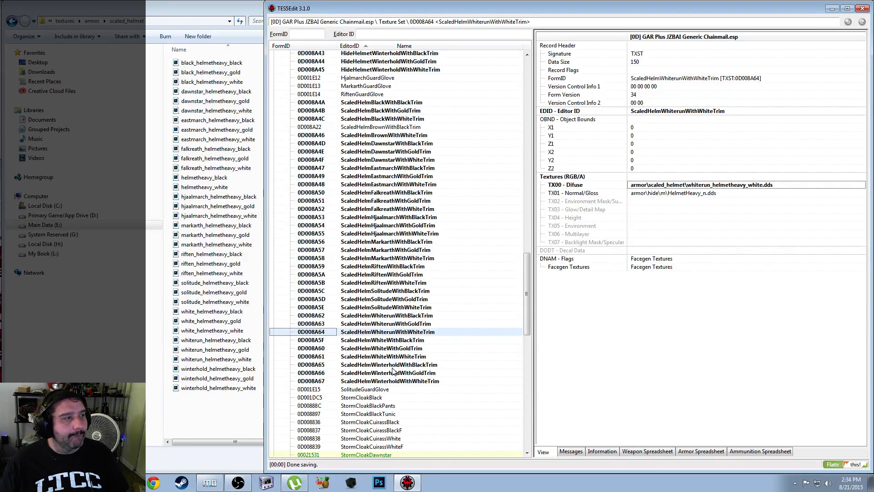
Set the diffuse texture of ScaledHelmWhiteWithBlackTrim to armor\scaled_helmet\white_helmetheavy_black.dds by adapting the copied Whiterun path, and copy the new path
{"action": "left_click", "coordinate": [406, 340]}
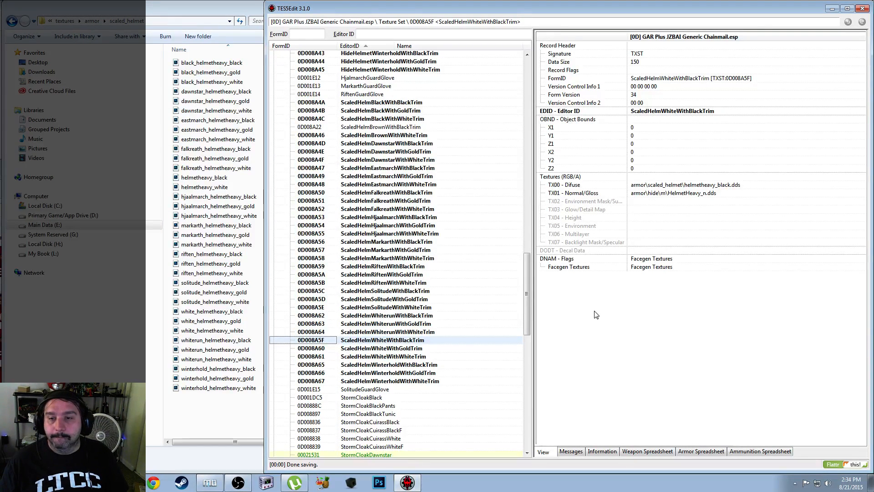
{"action": "right_click", "coordinate": [650, 183]}
{"action": "left_click", "coordinate": [667, 189]}
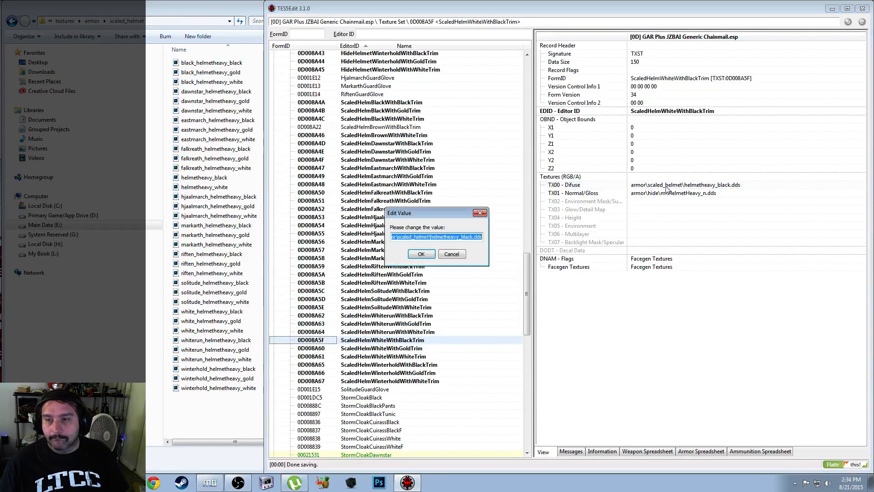
{"action": "key", "text": "ctrl+v"}
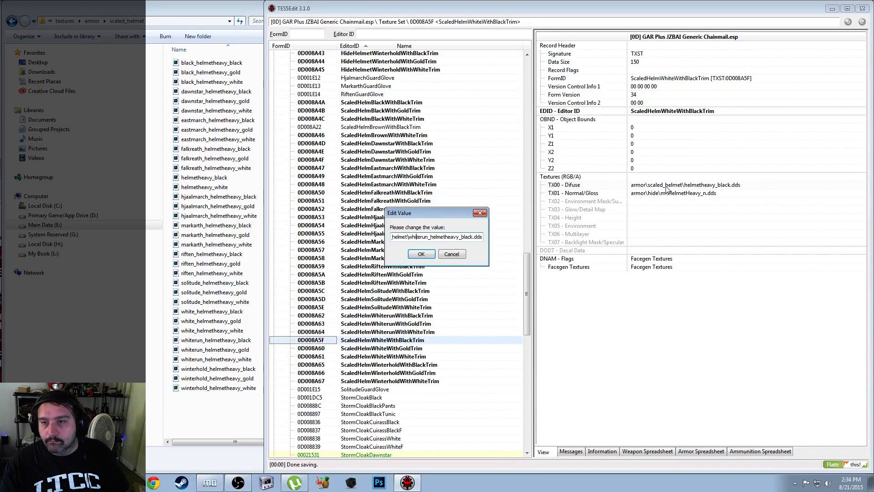
{"action": "key", "text": "BackSpace"}
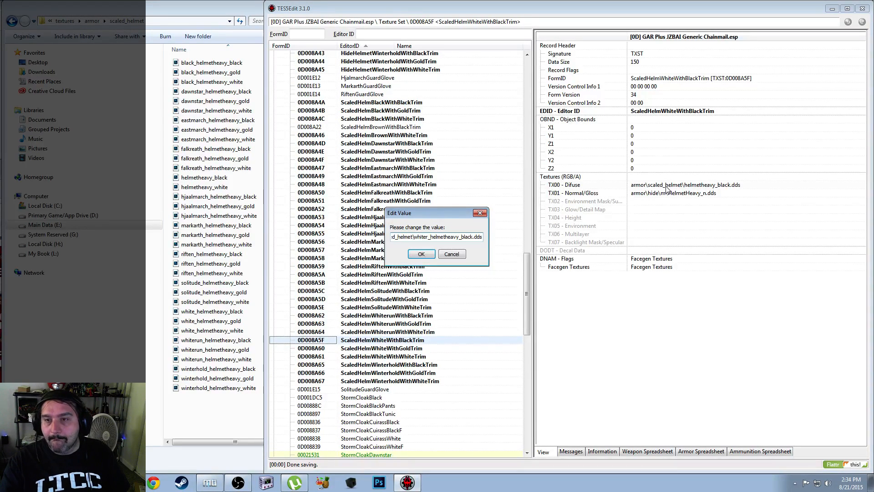
{"action": "key", "text": "Delete"}
{"action": "key", "text": "Delete"}
{"action": "key", "text": "ctrl+a"}
{"action": "key", "text": "ctrl+c"}
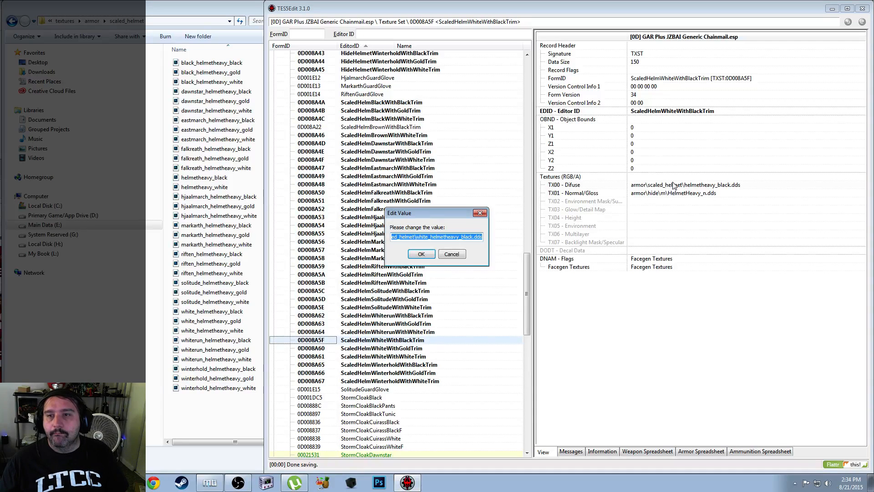
{"action": "left_click", "coordinate": [421, 254]}
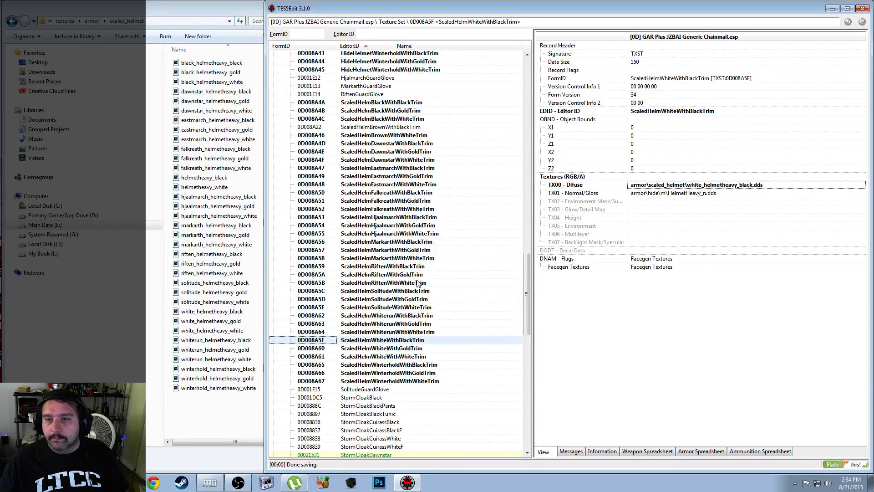
Set the diffuse texture of ScaledHelmWhiteWithGoldTrim to armor\scaled_helmet\white_helmetheavy_gold.dds, reusing the copied path
{"action": "left_click", "coordinate": [412, 349]}
{"action": "right_click", "coordinate": [657, 184]}
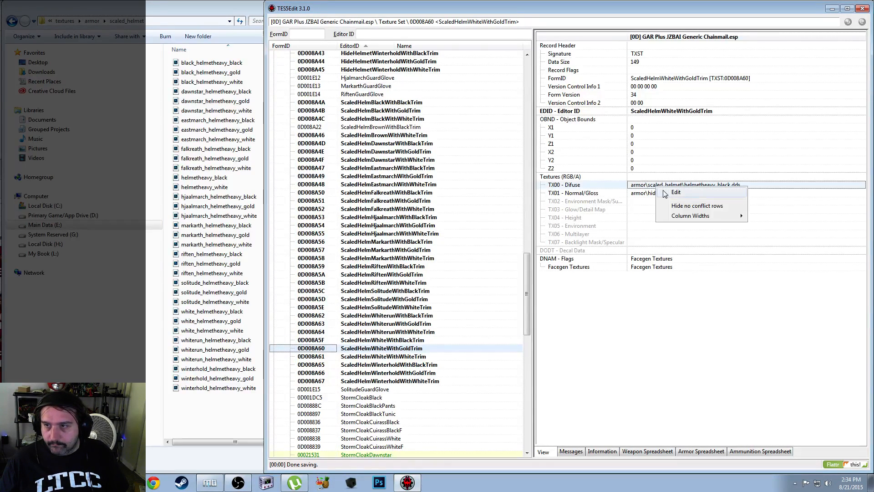
{"action": "left_click", "coordinate": [659, 191]}
{"action": "key", "text": "ctrl+v"}
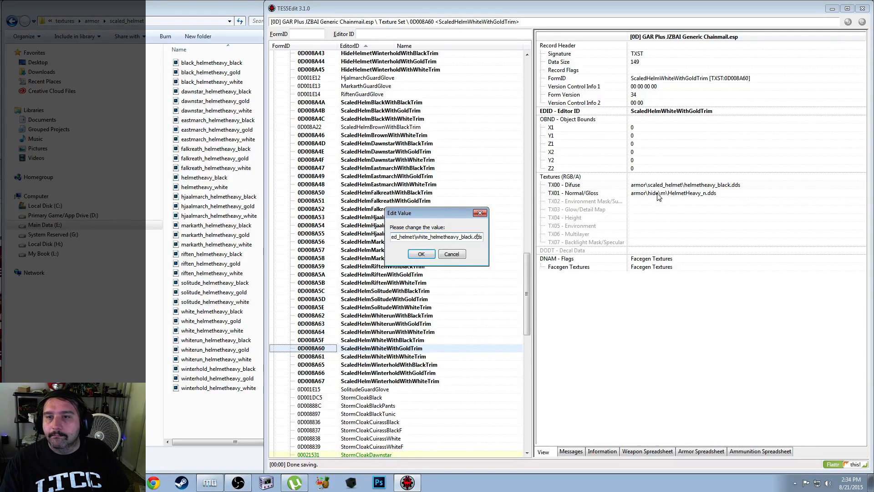
{"action": "key", "text": "shift+Left"}
{"action": "key", "text": "shift+Left"}
{"action": "key", "text": "shift+Left"}
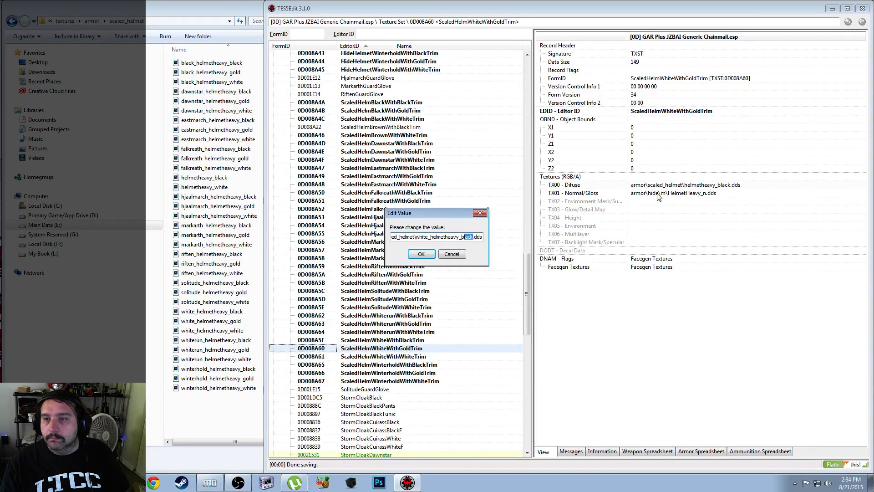
{"action": "type", "text": "gold"}
{"action": "key", "text": "Return"}
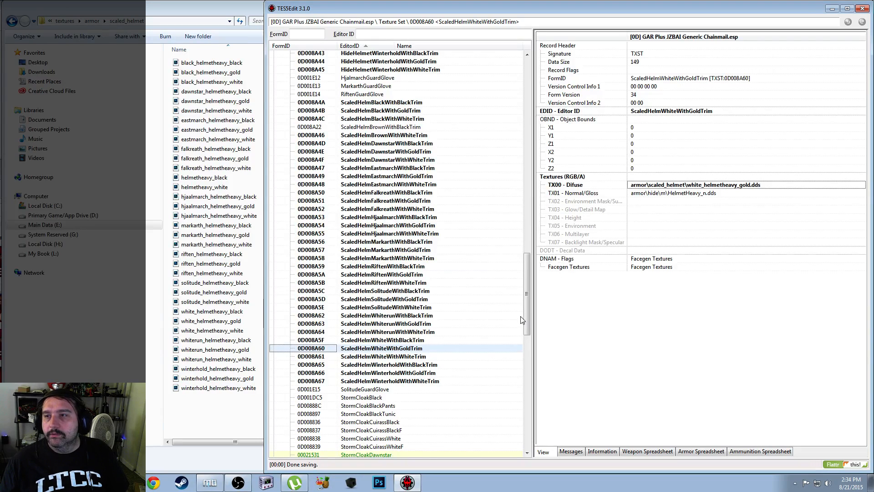
Set the diffuse texture of ScaledHelmWhiteWithWhiteTrim to armor\scaled_helmet\white_helmetheavy_white.dds, reusing the copied path
{"action": "left_click", "coordinate": [408, 357]}
{"action": "right_click", "coordinate": [639, 183]}
{"action": "left_click", "coordinate": [646, 188]}
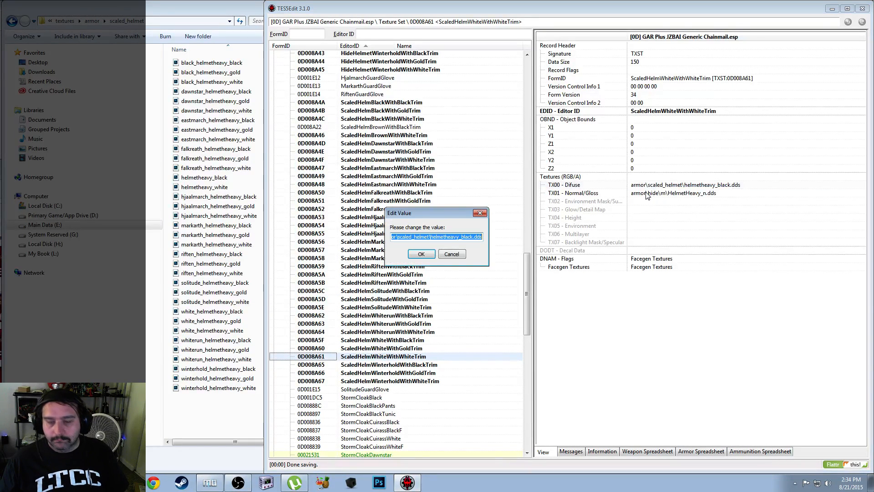
{"action": "key", "text": "ctrl+v"}
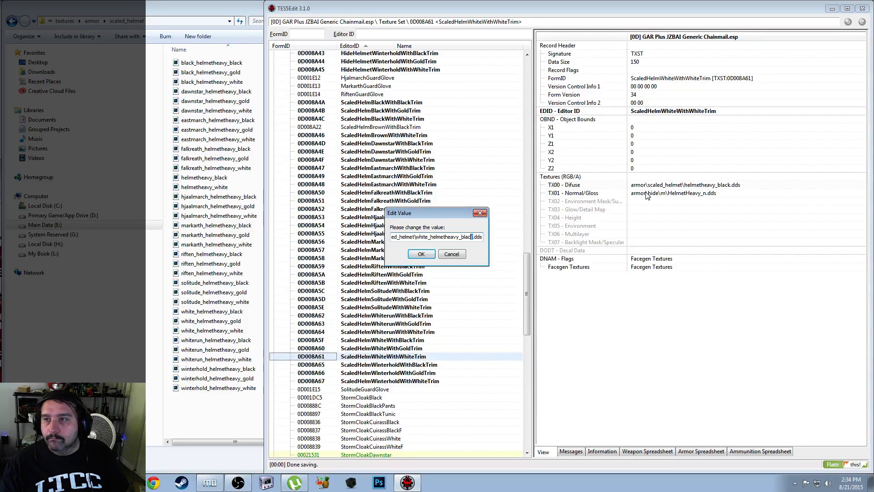
{"action": "type", "text": "white"}
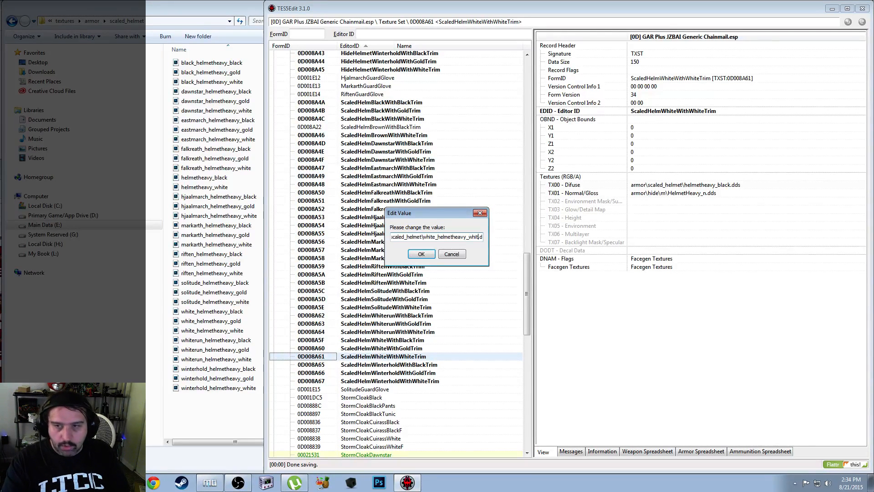
{"action": "key", "text": "Return"}
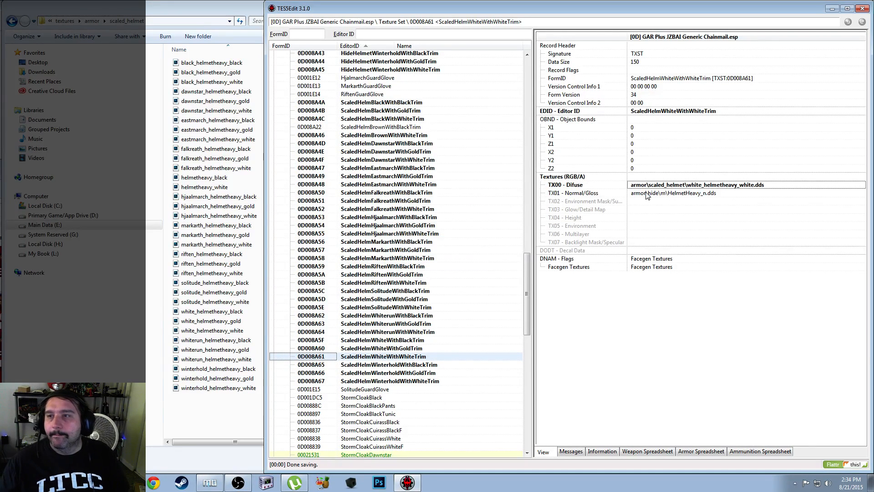
Set the diffuse texture of ScaledHelmWinterholdWithBlackTrim to armor\scaled_helmet\winterhold_helmetheavy_black.dds by adapting the copied White path, and copy the new path
{"action": "left_click", "coordinate": [414, 365]}
{"action": "right_click", "coordinate": [669, 182]}
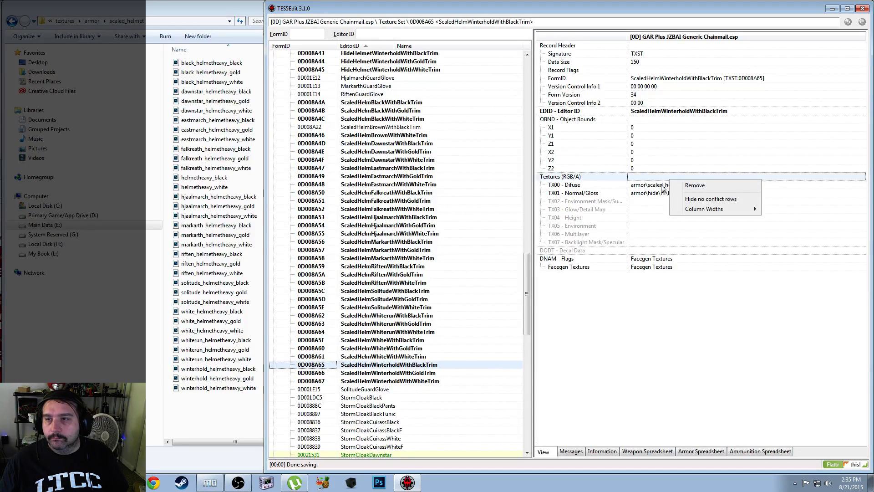
{"action": "right_click", "coordinate": [668, 186]}
{"action": "left_click", "coordinate": [676, 193]}
{"action": "key", "text": "ctrl+v"}
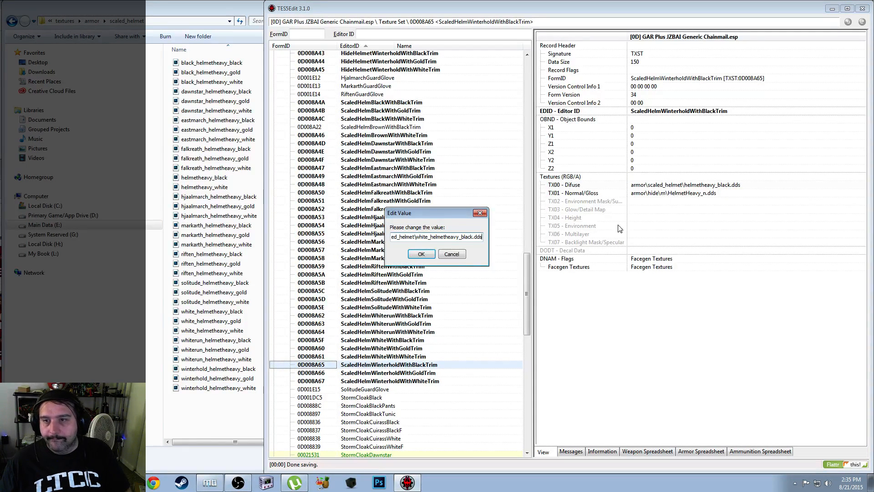
{"action": "key", "text": "ctrl+Left"}
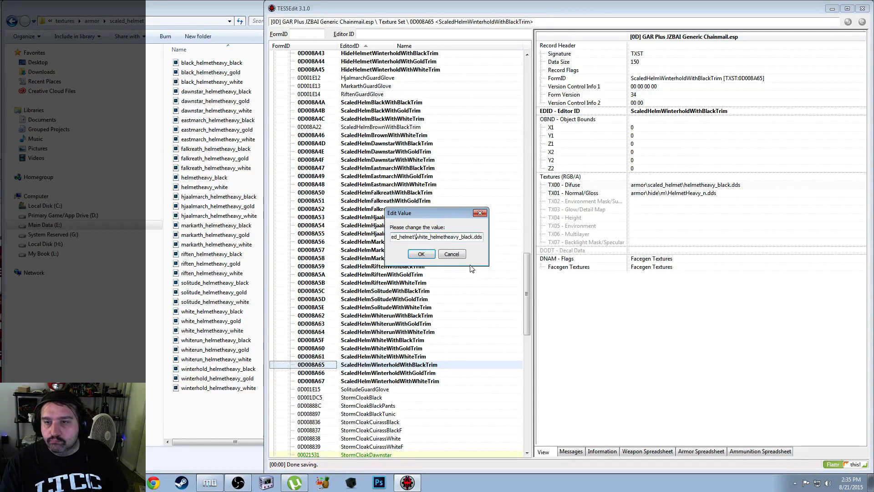
{"action": "type", "text": "interhold"}
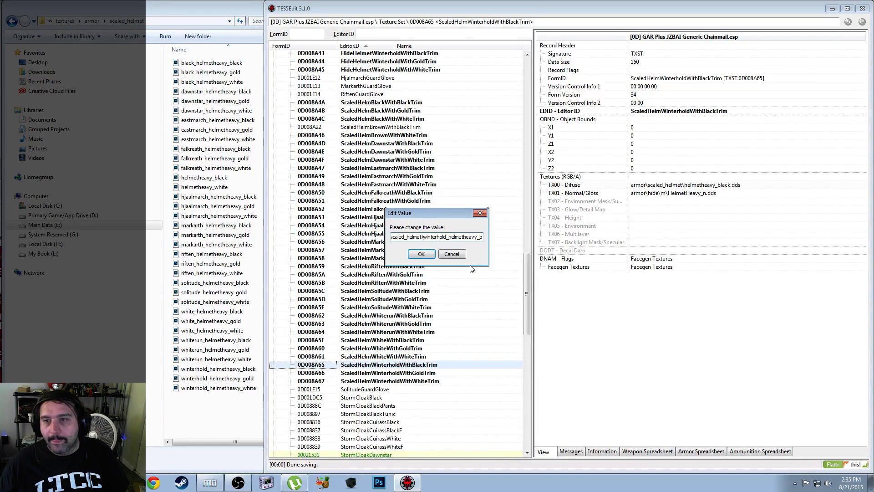
{"action": "key", "text": "ctrl+a"}
{"action": "key", "text": "Return"}
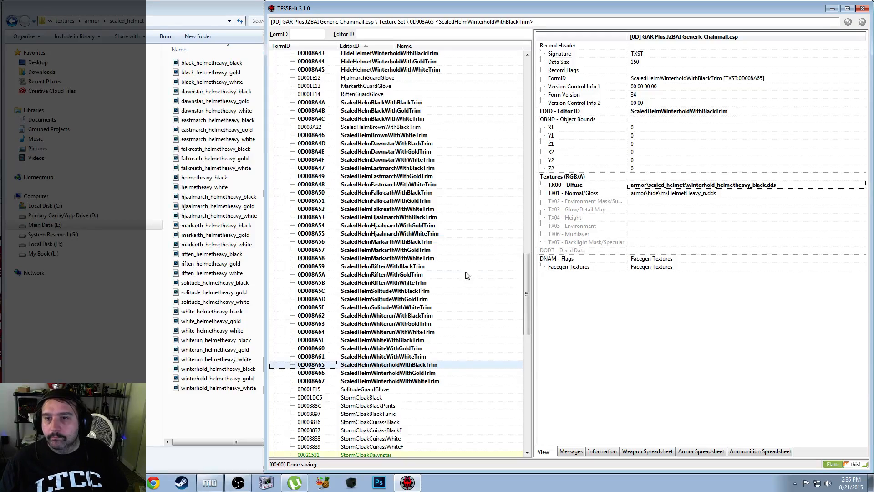
Set the diffuse texture of ScaledHelmWinterholdWithGoldTrim to armor\scaled_helmet\winterhold_helmetheavy_gold.dds, reusing the copied path
{"action": "left_click", "coordinate": [423, 374]}
{"action": "right_click", "coordinate": [695, 186]}
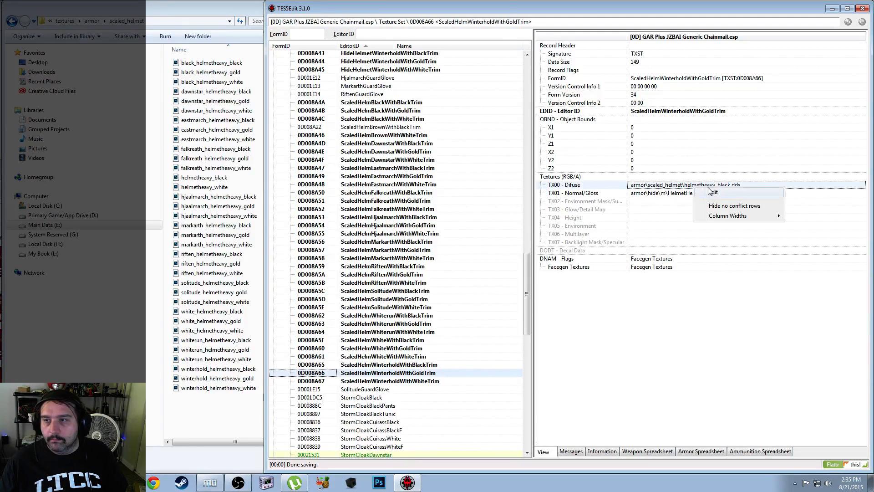
{"action": "left_click", "coordinate": [708, 193]}
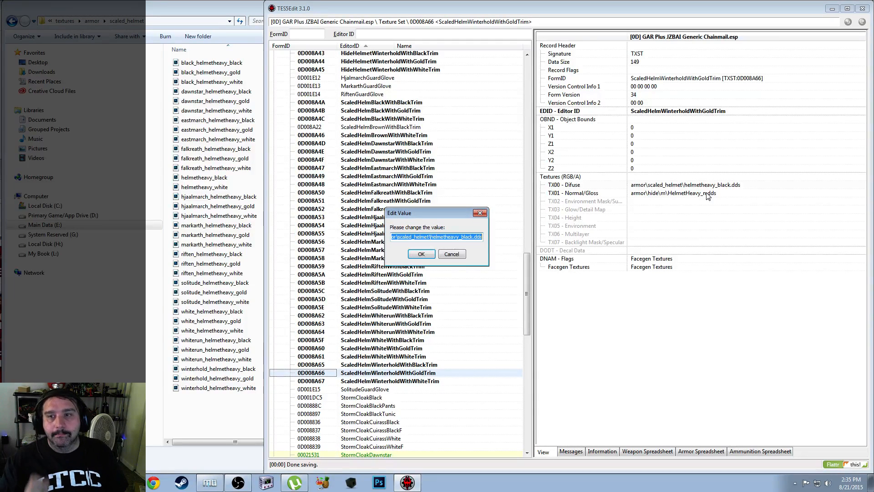
{"action": "key", "text": "ctrl+v"}
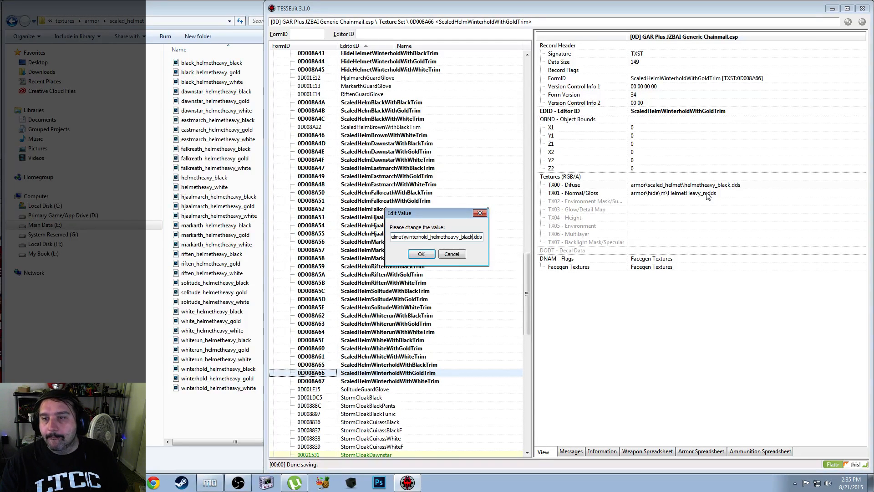
{"action": "key", "text": "shift+Left"}
{"action": "key", "text": "shift+Left"}
{"action": "key", "text": "shift+Left"}
{"action": "key", "text": "shift+Left"}
{"action": "key", "text": "shift+Left"}
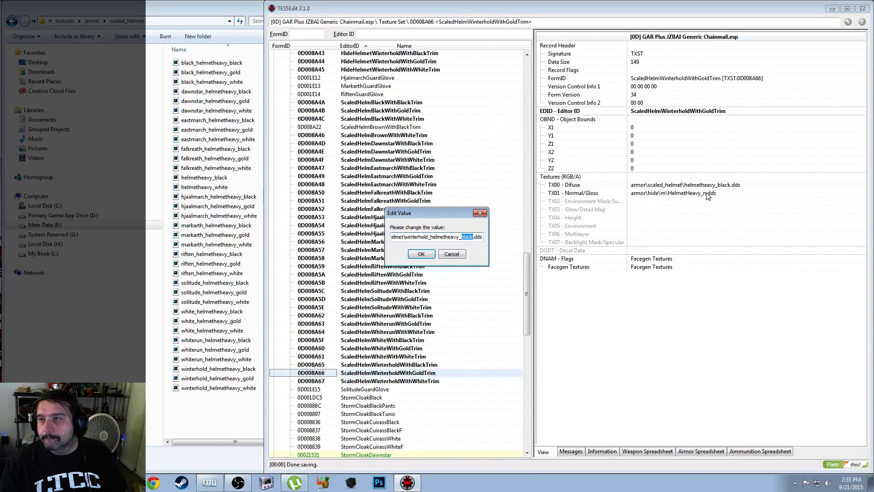
{"action": "type", "text": "gold"}
{"action": "key", "text": "Return"}
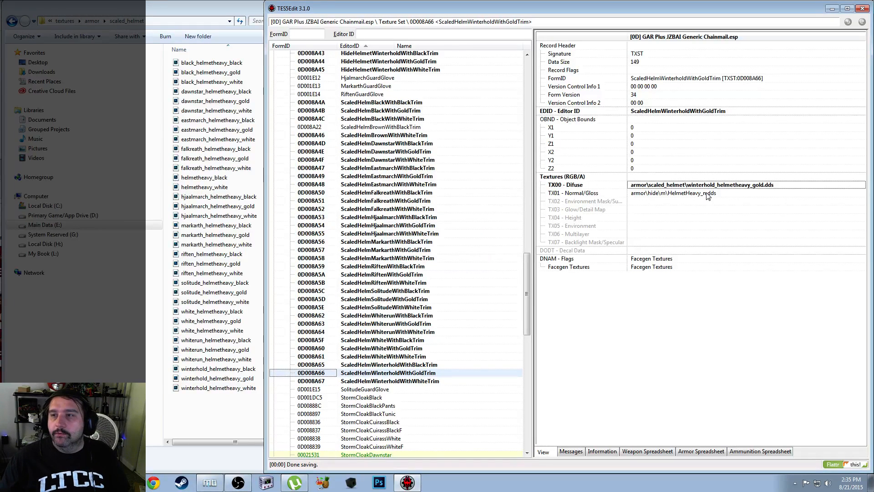
Set the diffuse texture of ScaledHelmWinterholdWithWhiteTrim to armor\scaled_helmet\winterhold_helmetheavy_white.dds, and save GAR Plus JZBAI Generic Chainmail.esp with a plugin backup
{"action": "left_click", "coordinate": [416, 381]}
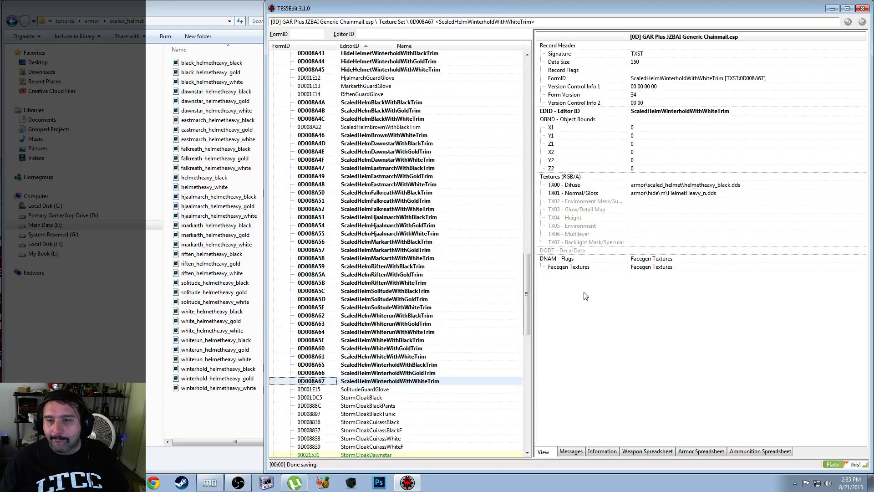
{"action": "right_click", "coordinate": [668, 185]}
{"action": "left_click", "coordinate": [678, 196]}
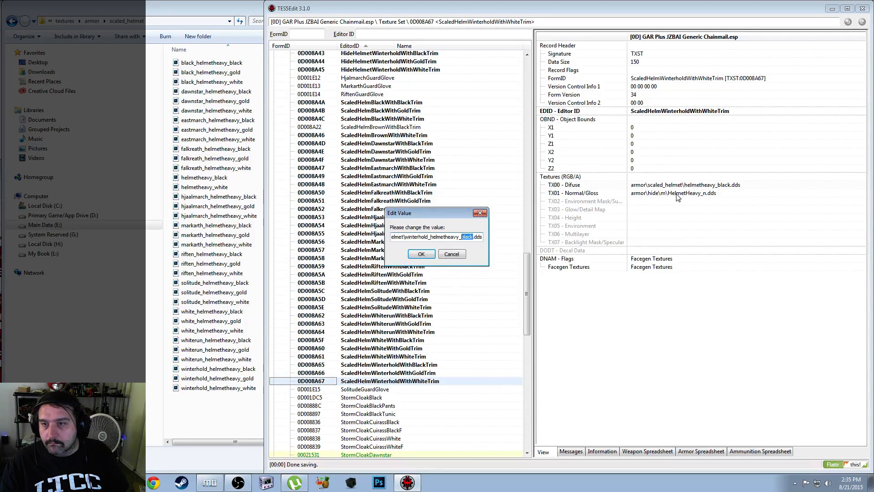
{"action": "type", "text": "white"}
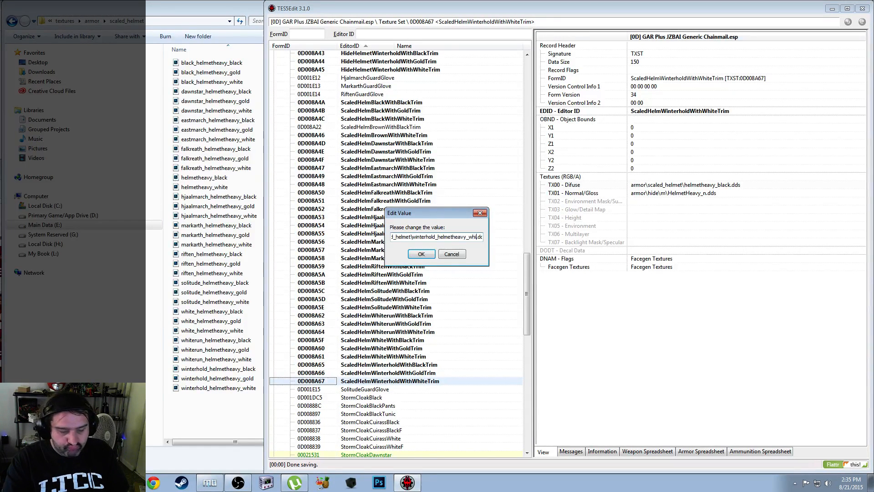
{"action": "key", "text": "Return"}
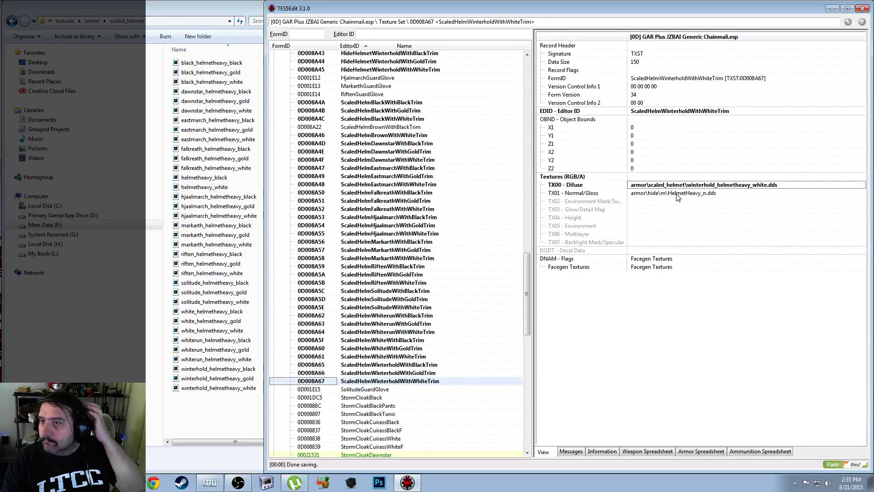
{"action": "key", "text": "ctrl+s"}
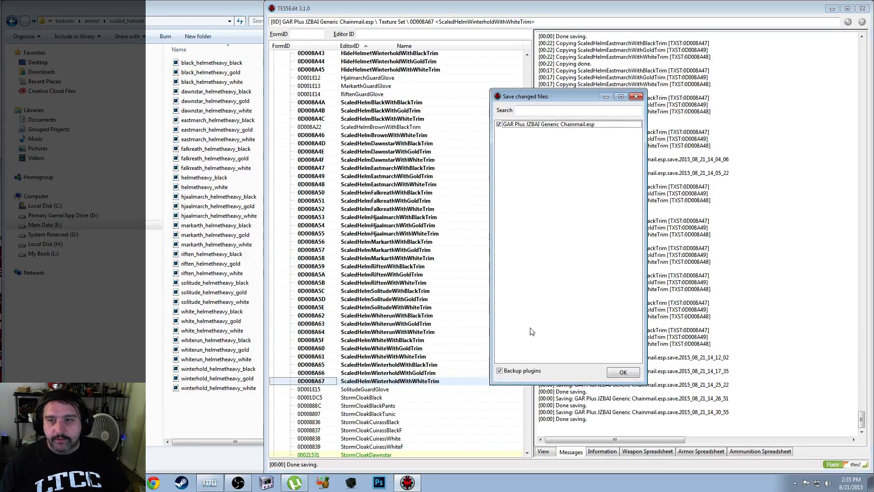
{"action": "left_click", "coordinate": [623, 372]}
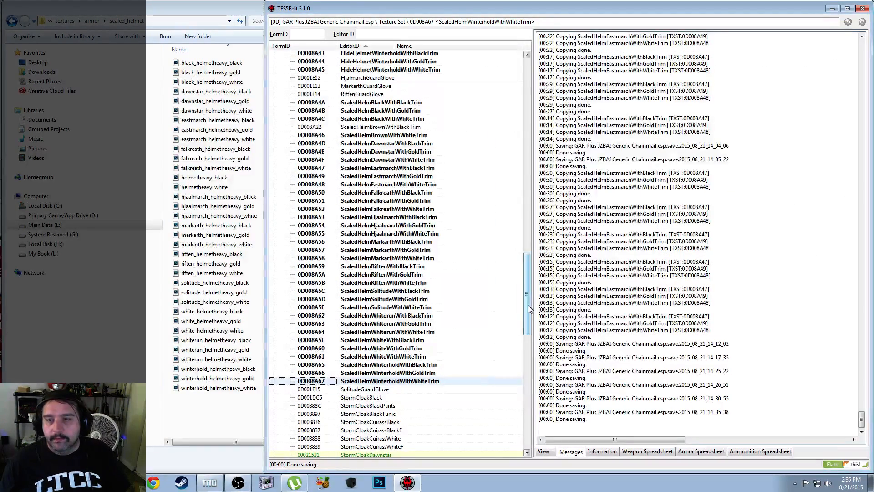
Collapse the plugin's Texture Set group, expand its Armor Addon group, and inspect the alternate textures of HjalmarchBootsBlackAAK
{"action": "left_click_drag", "start_coordinate": [528, 309], "coordinate": [527, 109]}
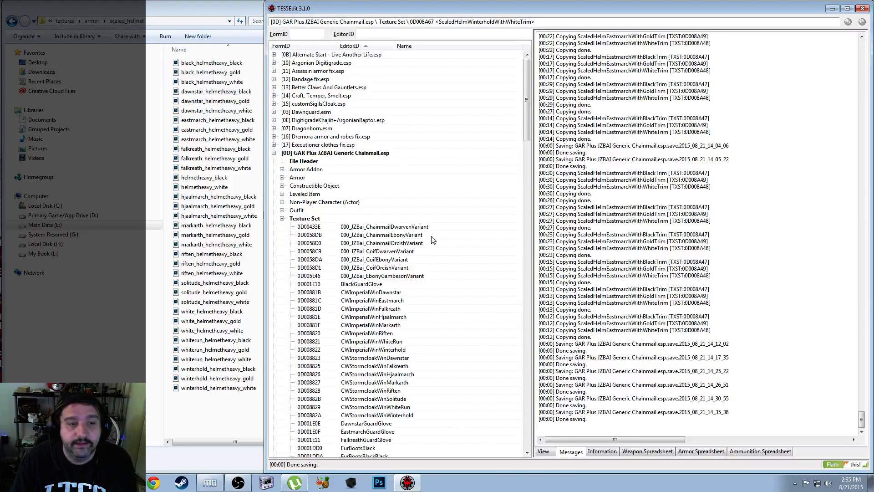
{"action": "left_click", "coordinate": [282, 219]}
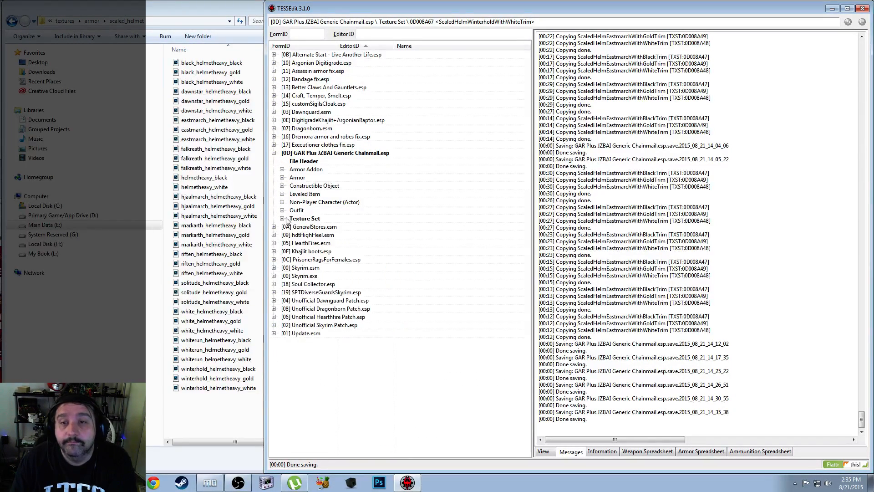
{"action": "left_click", "coordinate": [282, 170]}
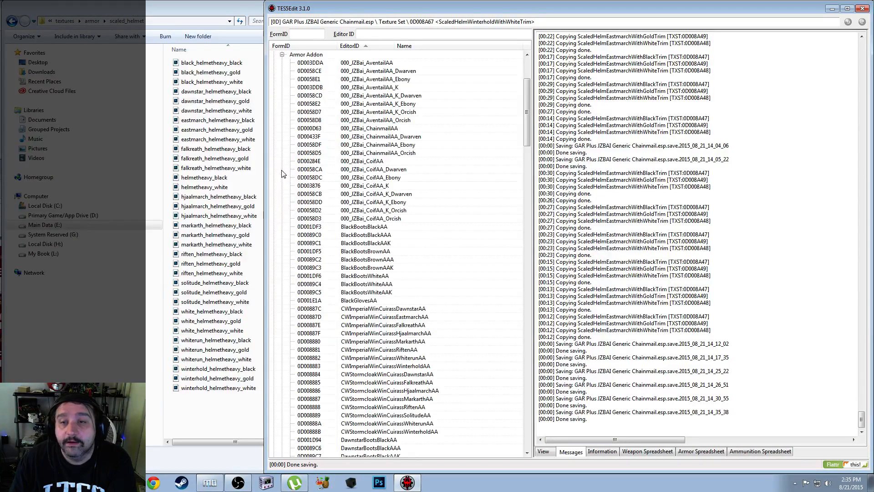
{"action": "scroll", "coordinate": [410, 219], "scroll_direction": "down", "scroll_amount": 7}
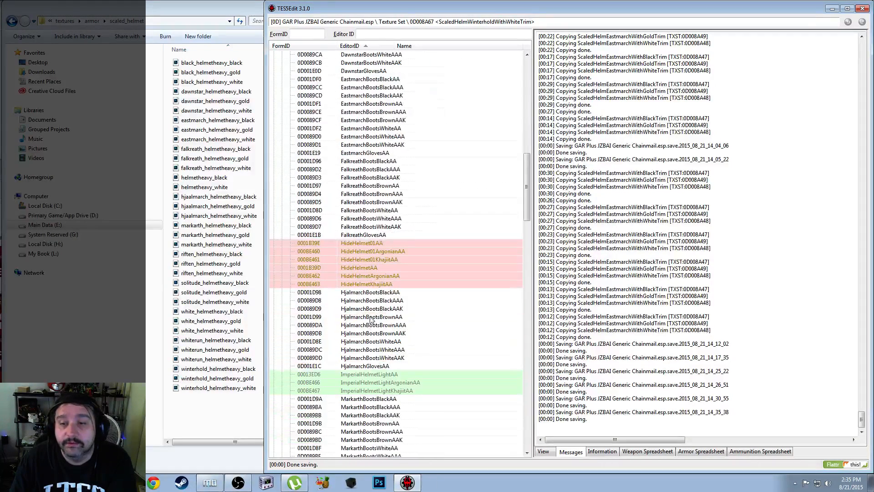
{"action": "left_click", "coordinate": [373, 309]}
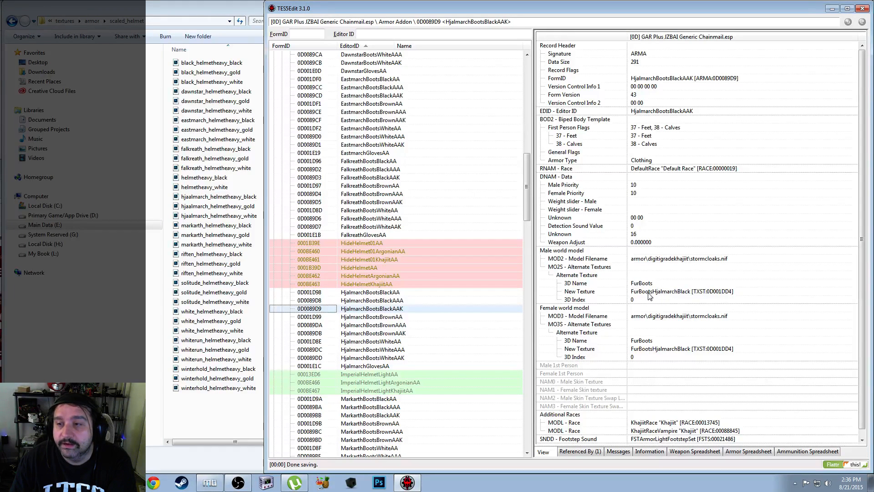
Examine the model filenames and alternate textures of the HideHelmet armor addons, and scan the Armor Addon list for further helmet addons
{"action": "left_click", "coordinate": [372, 245]}
{"action": "left_click", "coordinate": [372, 260]}
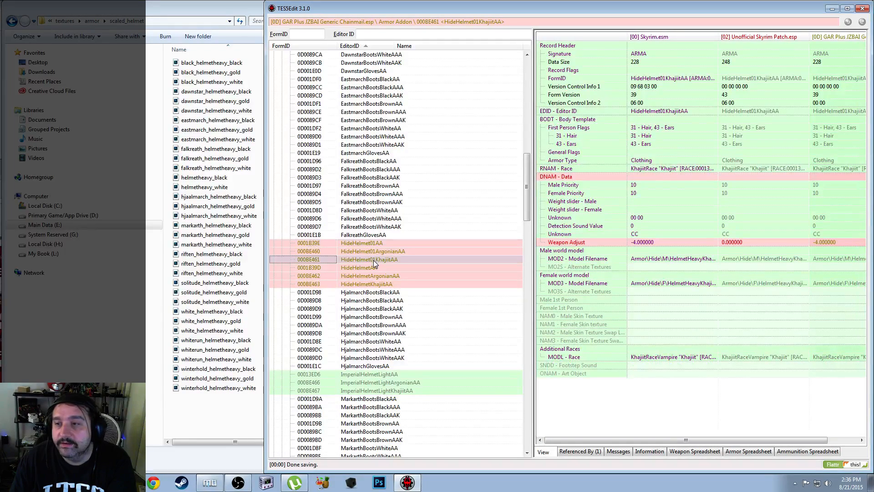
{"action": "left_click", "coordinate": [370, 269]}
{"action": "left_click", "coordinate": [369, 285]}
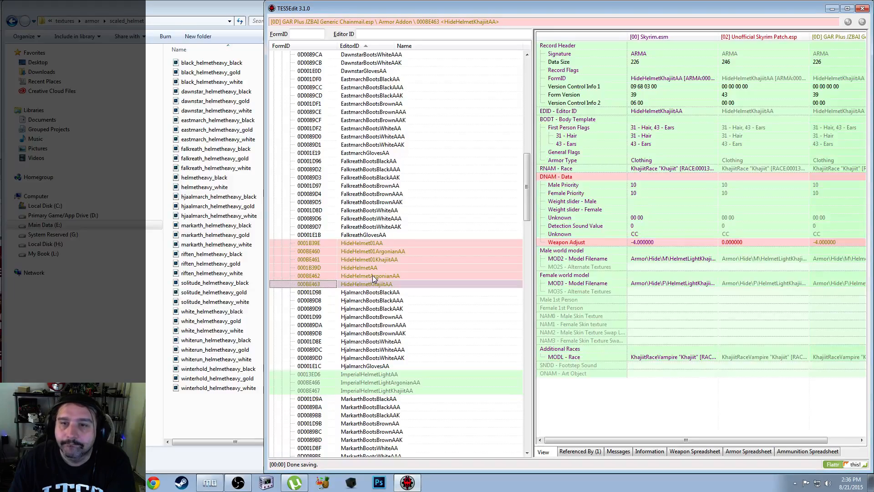
{"action": "scroll", "coordinate": [373, 275], "scroll_direction": "up", "scroll_amount": 4}
{"action": "scroll", "coordinate": [398, 270], "scroll_direction": "down", "scroll_amount": 5}
{"action": "scroll", "coordinate": [398, 270], "scroll_direction": "down", "scroll_amount": 19}
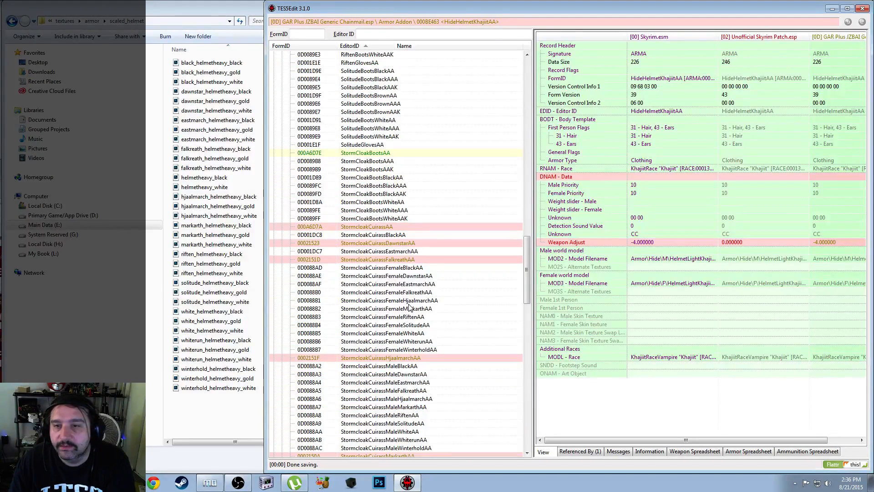
{"action": "scroll", "coordinate": [409, 305], "scroll_direction": "up", "scroll_amount": 17}
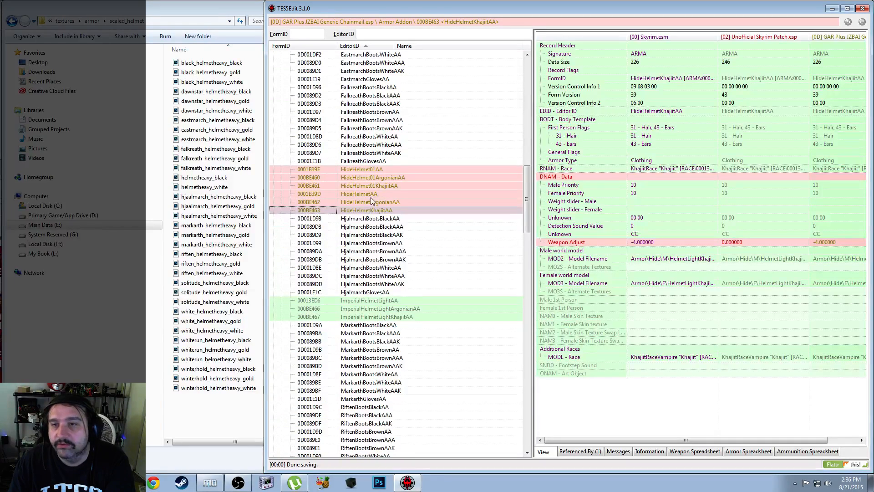
Compare HideHelmet01AA, HideHelmet01KhajiitAA, HideHelmetAA and HideHelmetKhajiitAA, and check the surrounding boots, gloves and cuirass addons
{"action": "left_click", "coordinate": [371, 171]}
{"action": "left_click", "coordinate": [379, 186]}
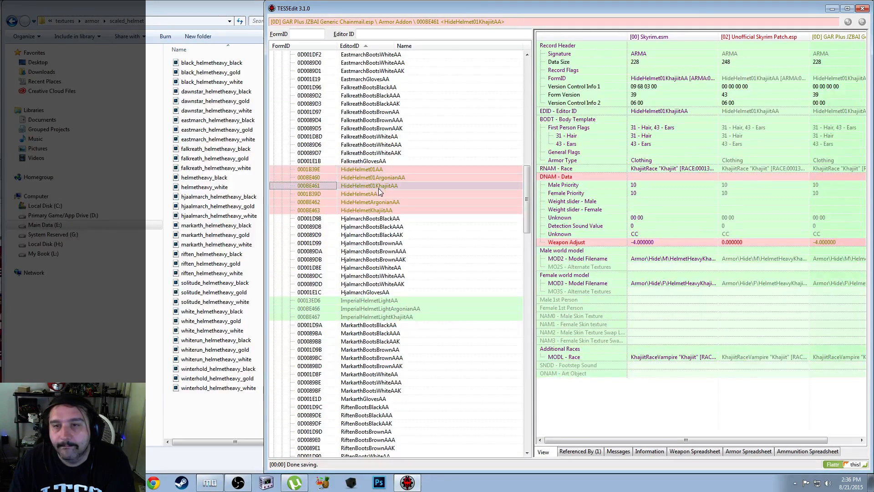
{"action": "left_click", "coordinate": [375, 194]}
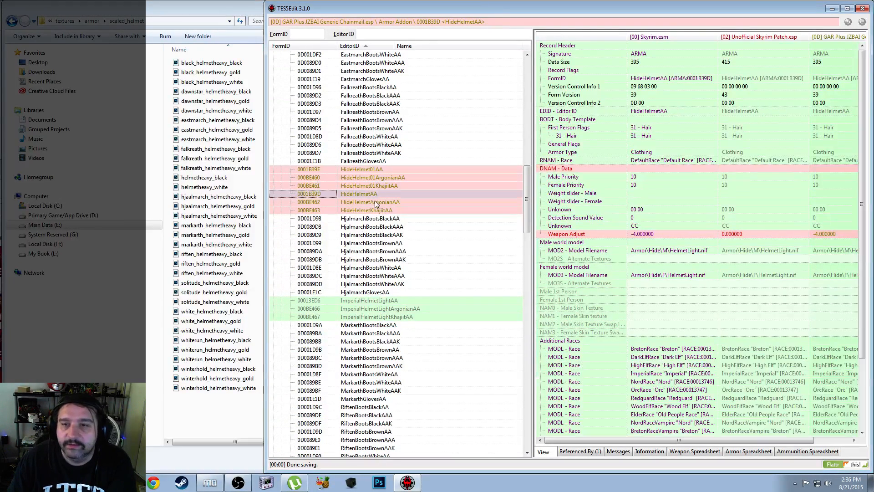
{"action": "left_click", "coordinate": [375, 208]}
{"action": "scroll", "coordinate": [375, 223], "scroll_direction": "up", "scroll_amount": 5}
{"action": "scroll", "coordinate": [376, 223], "scroll_direction": "up", "scroll_amount": 10}
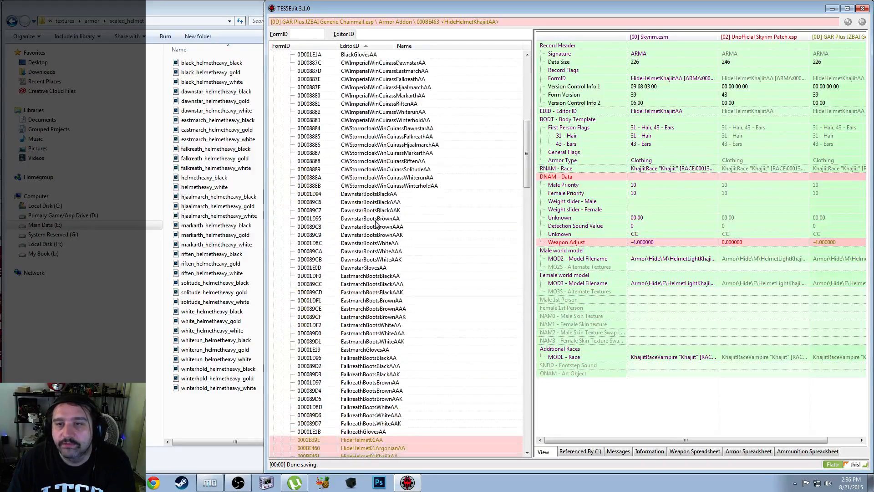
{"action": "scroll", "coordinate": [380, 225], "scroll_direction": "down", "scroll_amount": 15}
{"action": "scroll", "coordinate": [380, 226], "scroll_direction": "down", "scroll_amount": 20}
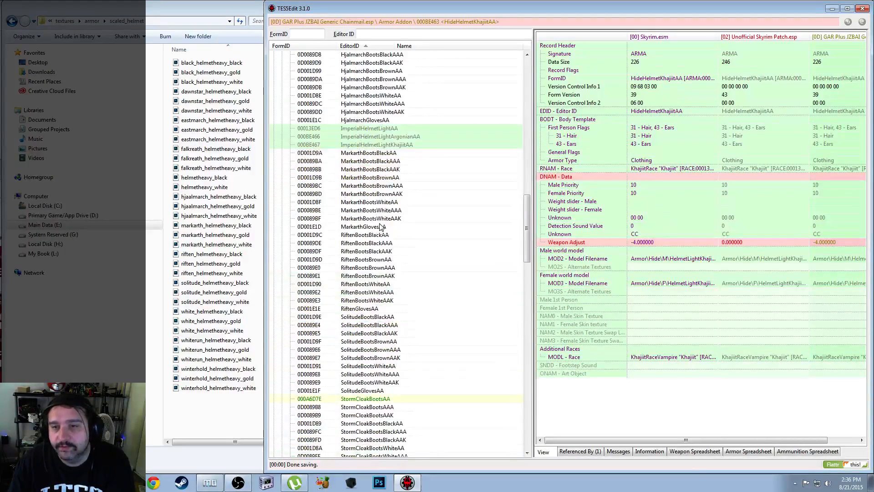
Expand the plugin's Armor group and look through its boots, guard armor, helmet and gauntlet records
{"action": "scroll", "coordinate": [380, 227], "scroll_direction": "down", "scroll_amount": 20}
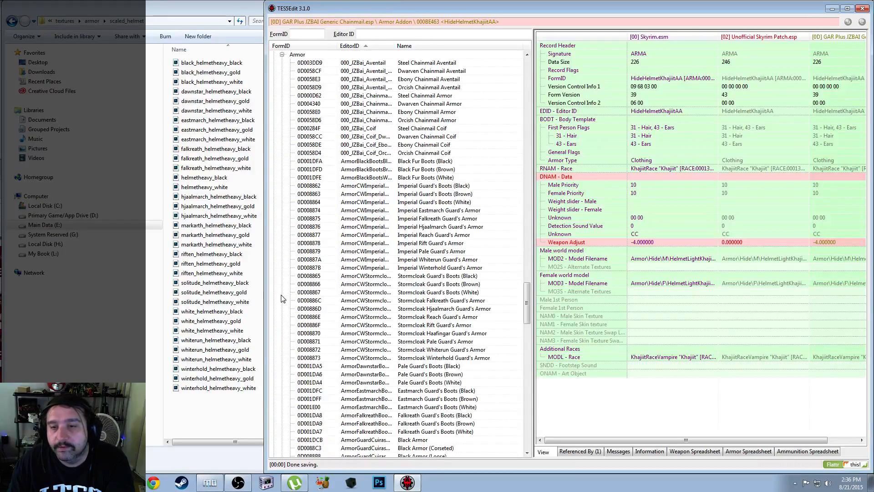
{"action": "left_click", "coordinate": [282, 296]}
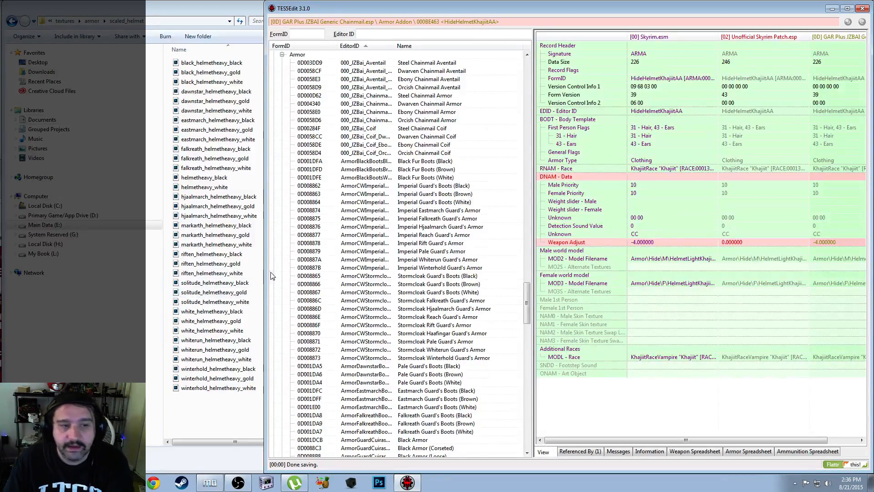
{"action": "scroll", "coordinate": [397, 292], "scroll_direction": "down", "scroll_amount": 20}
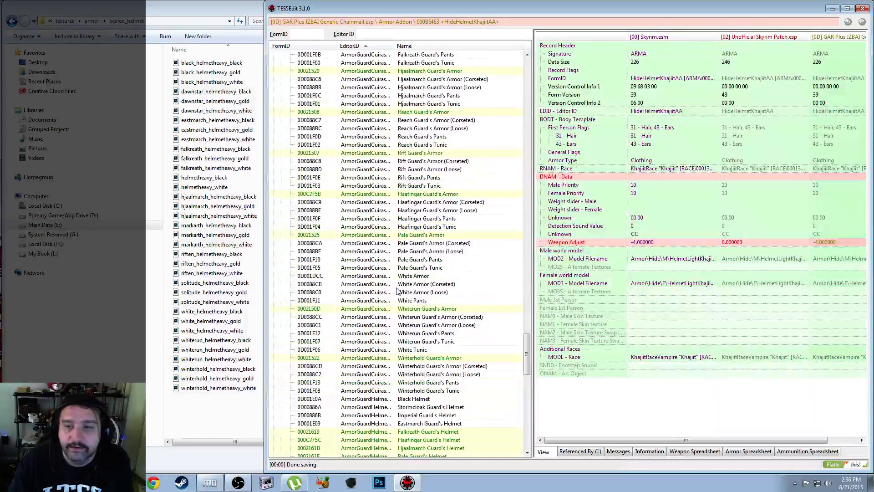
{"action": "scroll", "coordinate": [397, 291], "scroll_direction": "down", "scroll_amount": 15}
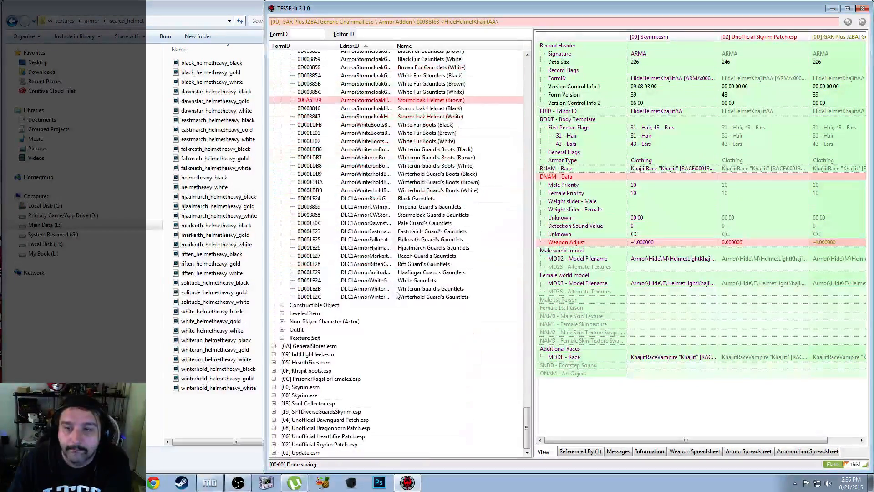
Expand the plugin's Leveled Item group and inspect the entries of ArmorStormcloakHelmets, LItemGuardBlackArmorSets and OutfitListGuardFalkreath
{"action": "left_click", "coordinate": [282, 313]}
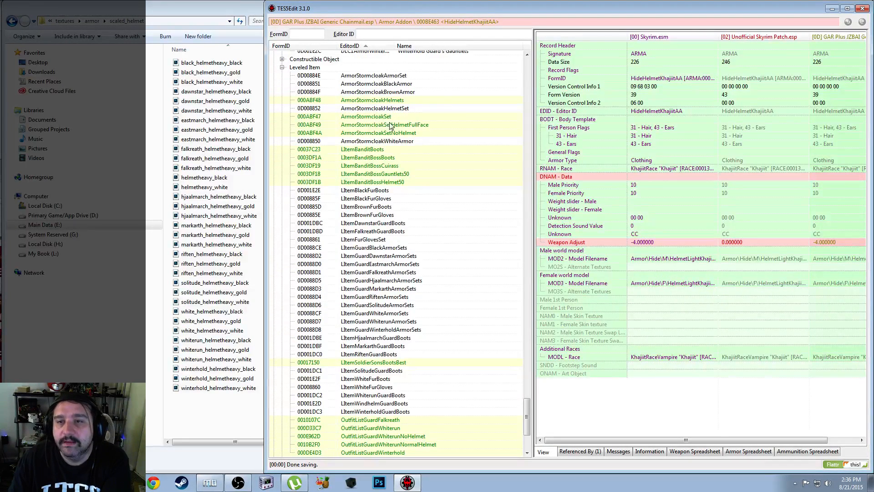
{"action": "left_click", "coordinate": [390, 101]}
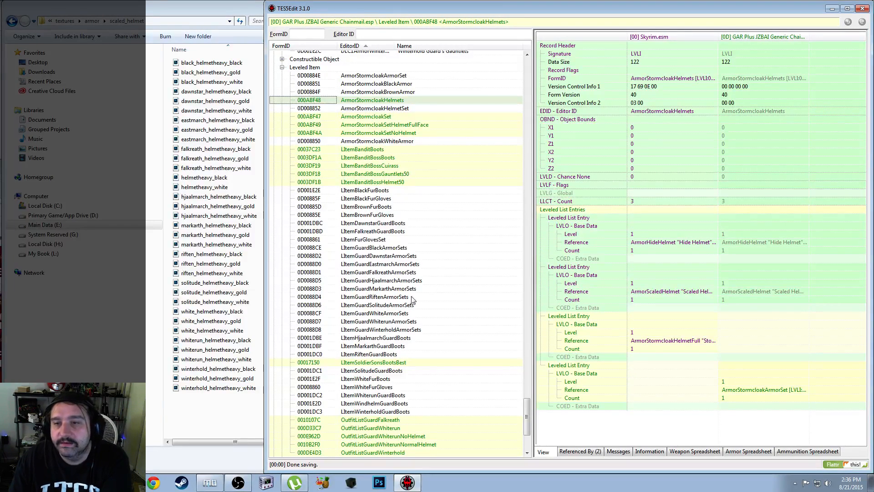
{"action": "scroll", "coordinate": [412, 300], "scroll_direction": "down", "scroll_amount": 4}
{"action": "left_click", "coordinate": [383, 149]}
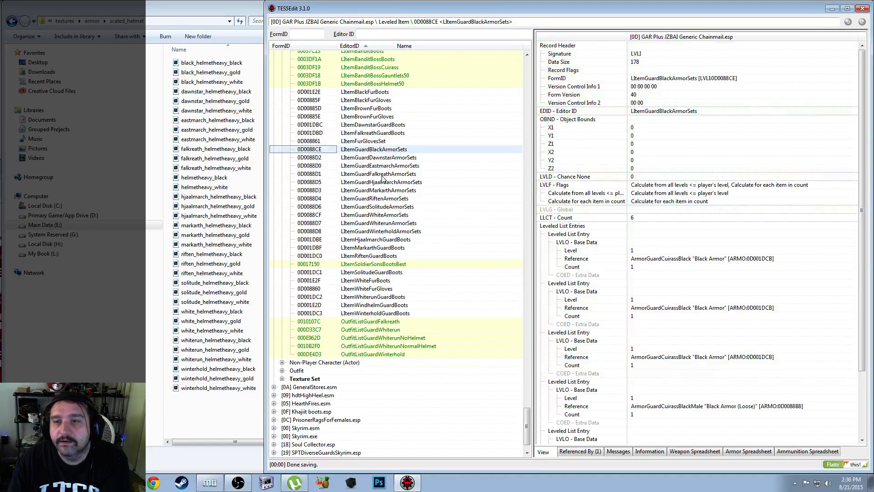
{"action": "left_click", "coordinate": [379, 207]}
{"action": "left_click", "coordinate": [382, 280]}
{"action": "left_click", "coordinate": [395, 322]}
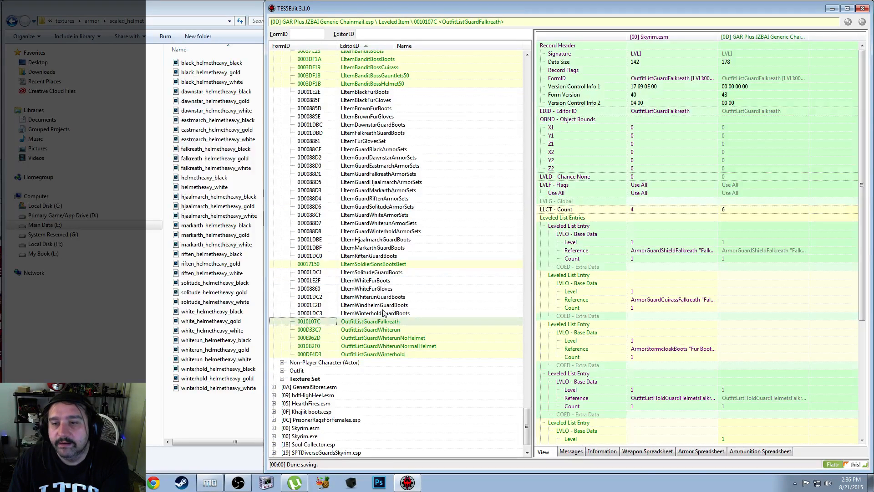
Inspect the entries of LItemGuardFalkreathArmorSets, LItemGuardEastmarchArmorSets and LItemWindhelmGuardBoots, and collapse the Leveled Item group
{"action": "left_click", "coordinate": [369, 244]}
{"action": "left_click", "coordinate": [376, 177]}
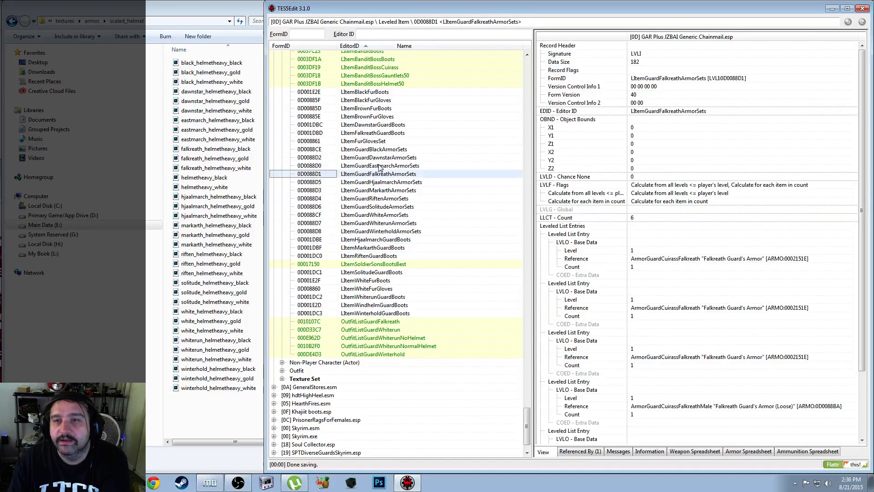
{"action": "left_click", "coordinate": [381, 166]}
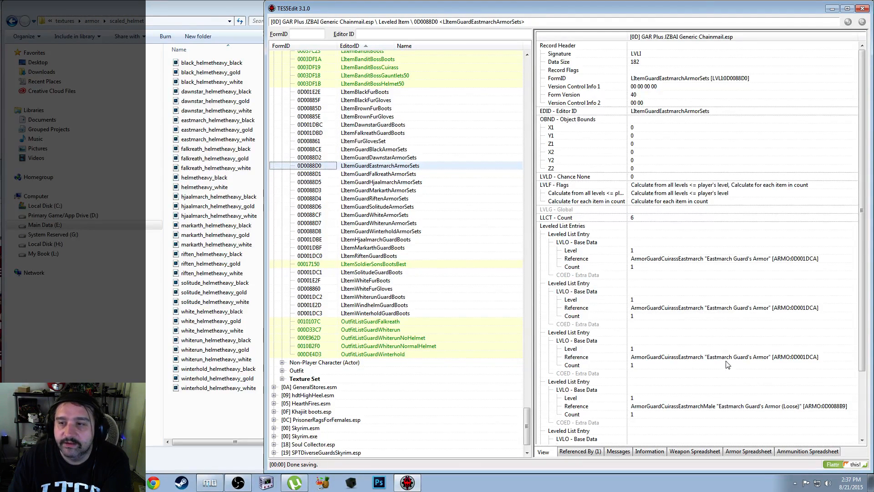
{"action": "left_click", "coordinate": [370, 303]}
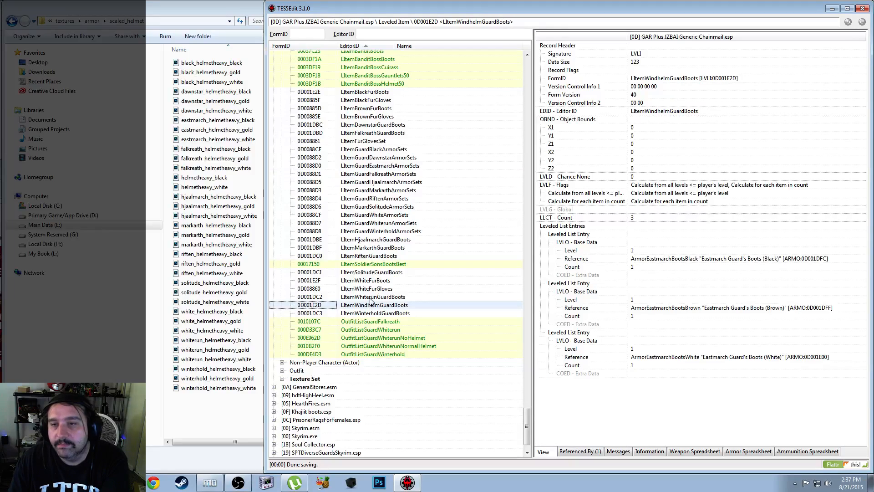
{"action": "scroll", "coordinate": [371, 301], "scroll_direction": "up", "scroll_amount": 6}
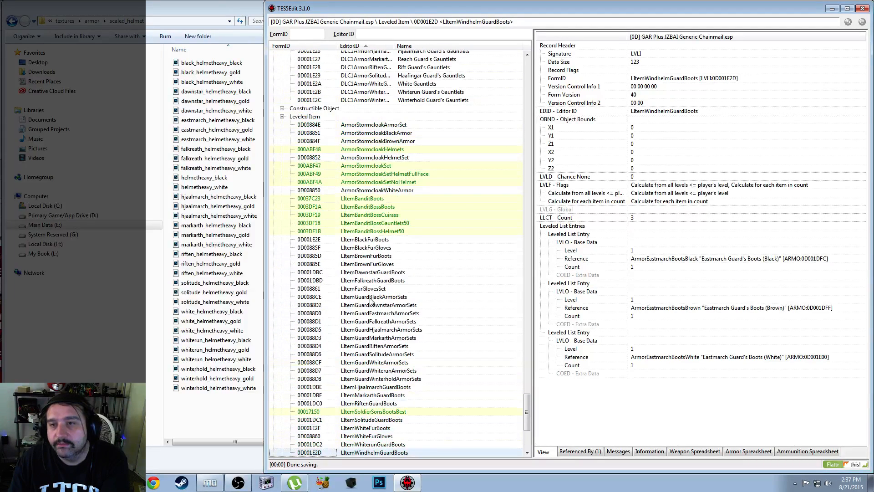
{"action": "scroll", "coordinate": [371, 300], "scroll_direction": "down", "scroll_amount": 3}
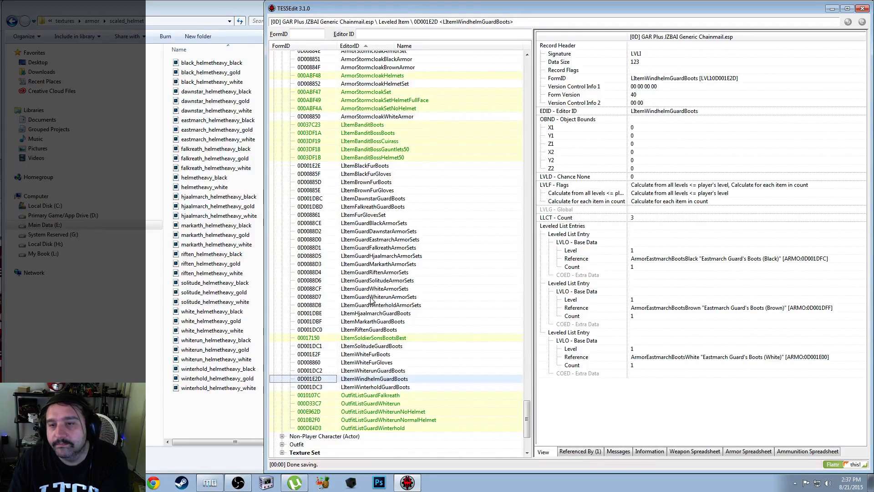
{"action": "scroll", "coordinate": [371, 300], "scroll_direction": "down", "scroll_amount": 3}
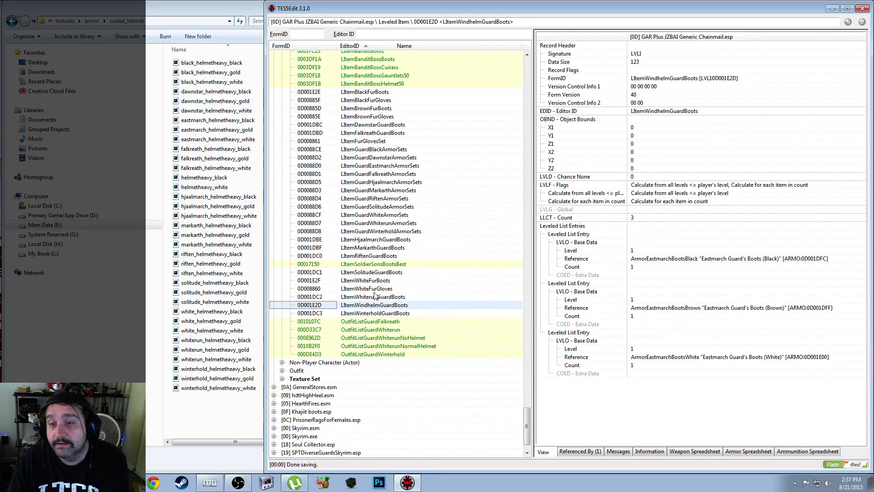
{"action": "scroll", "coordinate": [374, 296], "scroll_direction": "up", "scroll_amount": 8}
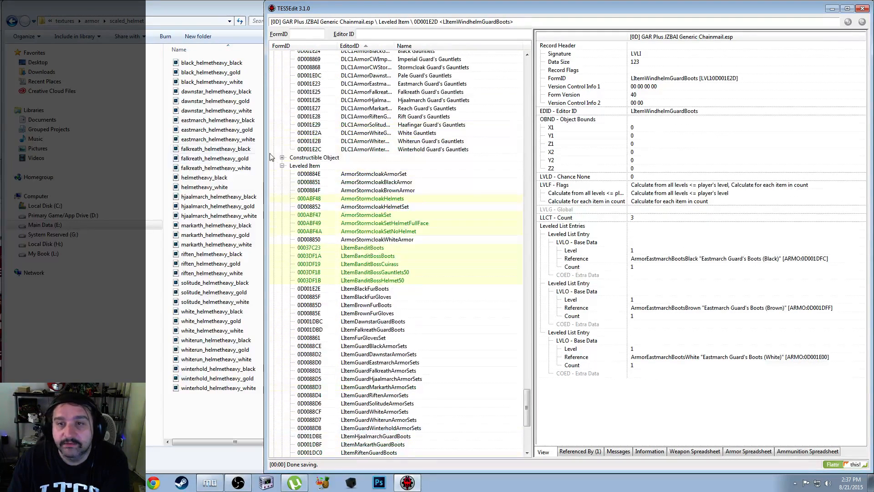
{"action": "left_click", "coordinate": [282, 166]}
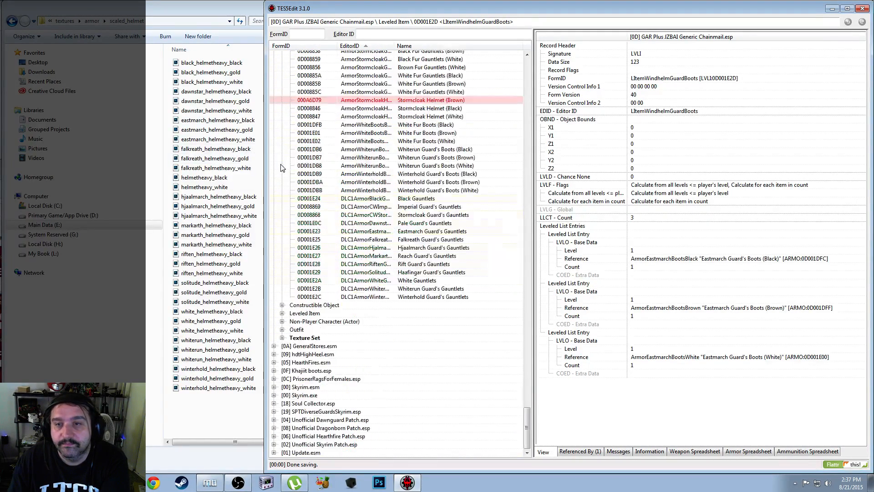
Expand the plugin's Constructible Object group, look through its chainmail and guard armor recipes, and collapse it
{"action": "left_click", "coordinate": [283, 305]}
{"action": "scroll", "coordinate": [371, 221], "scroll_direction": "down", "scroll_amount": 8}
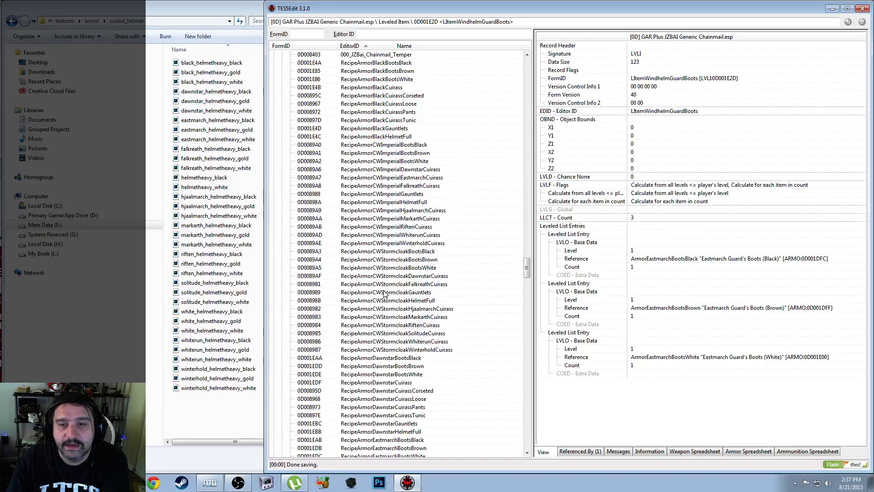
{"action": "scroll", "coordinate": [384, 293], "scroll_direction": "up", "scroll_amount": 15}
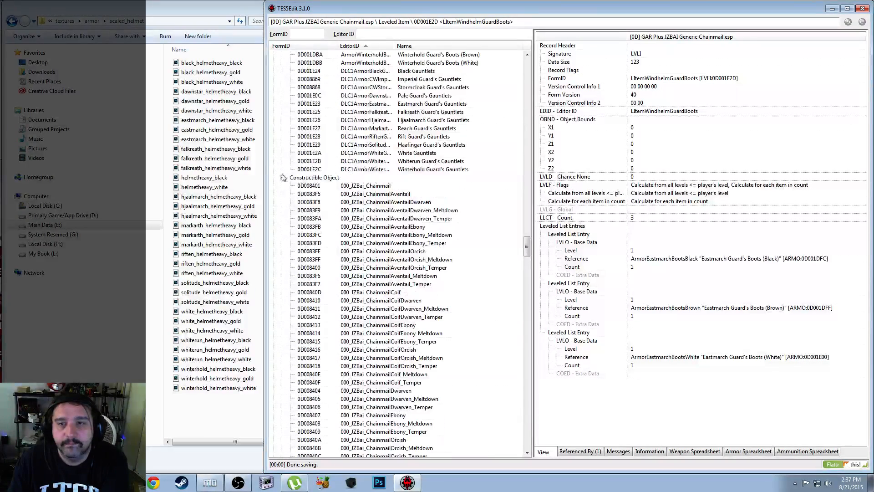
{"action": "left_click", "coordinate": [282, 178]}
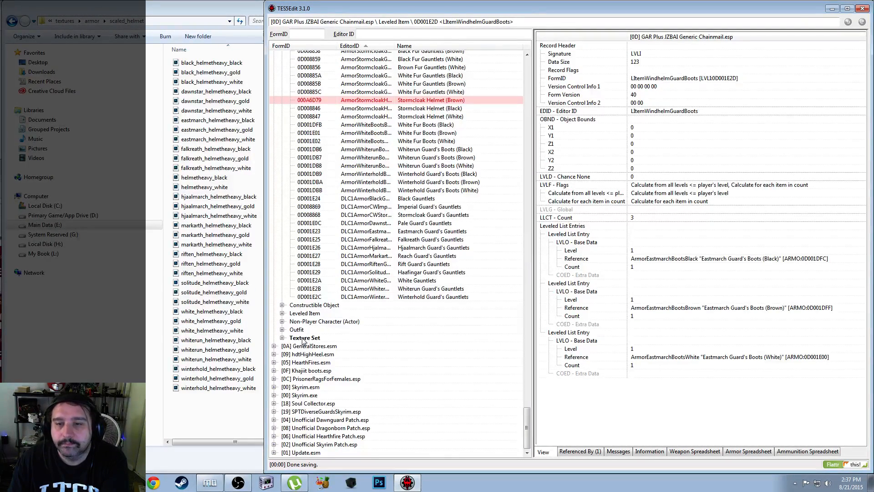
Expand the plugin's Outfit group to show its guard outfits, and dismiss the antivirus pop-up
{"action": "left_click", "coordinate": [282, 330]}
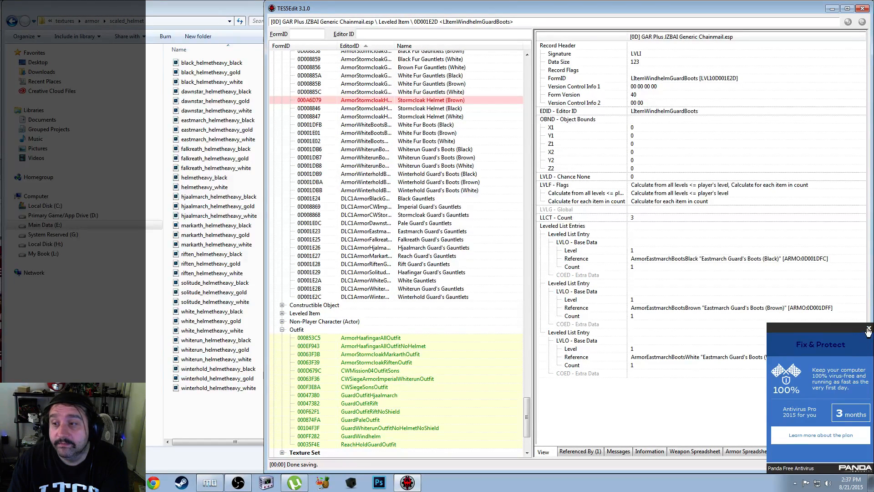
{"action": "left_click", "coordinate": [867, 329]}
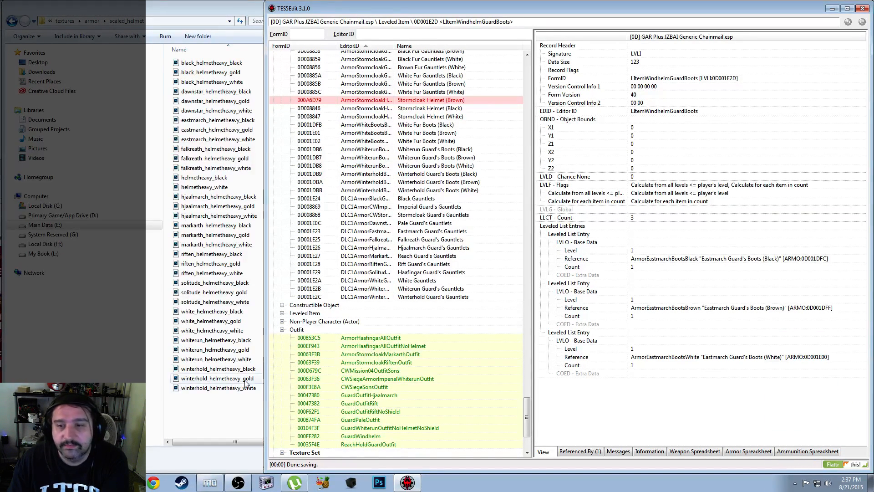